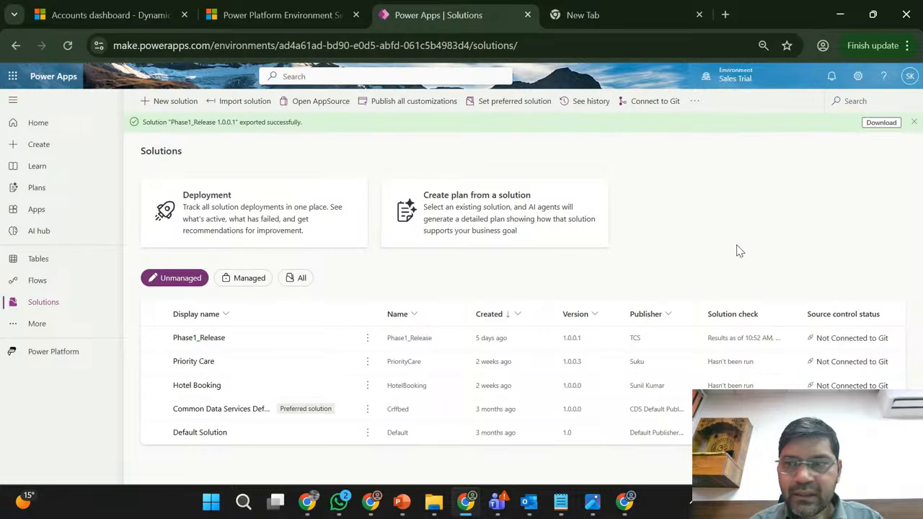
- Dismiss the export notification and select the Phase1_Release solution
left_click(914, 124)
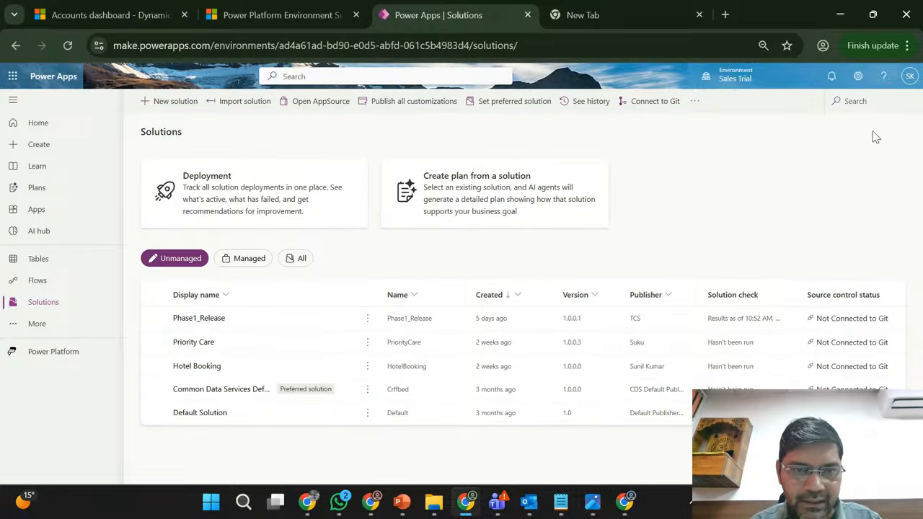
left_click(318, 317)
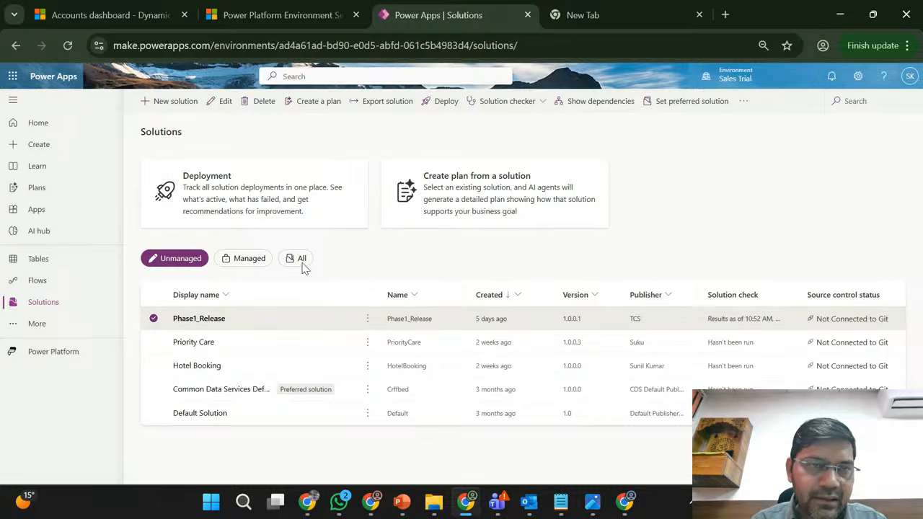
- Review the Sales Trial administration settings and the Marketing Trial environment's Customer Insights journeys, platform settings and solutions list
left_click(253, 12)
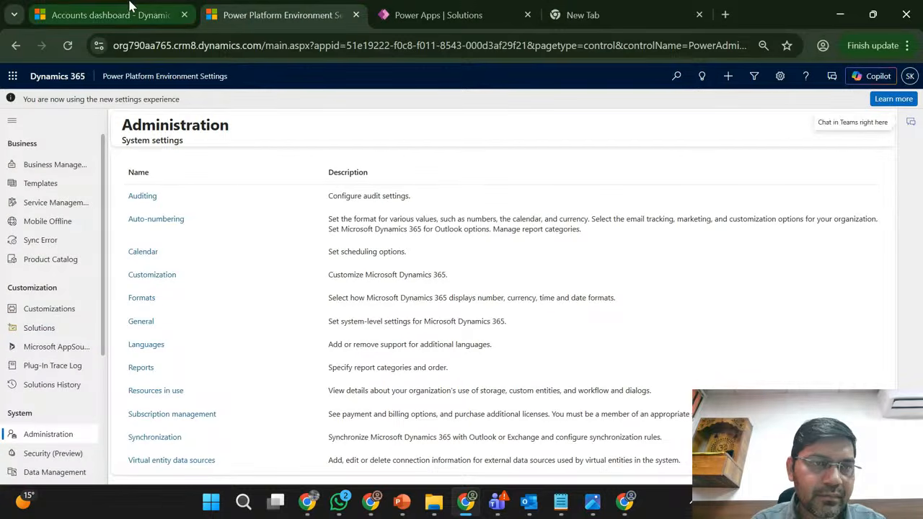
left_click(468, 506)
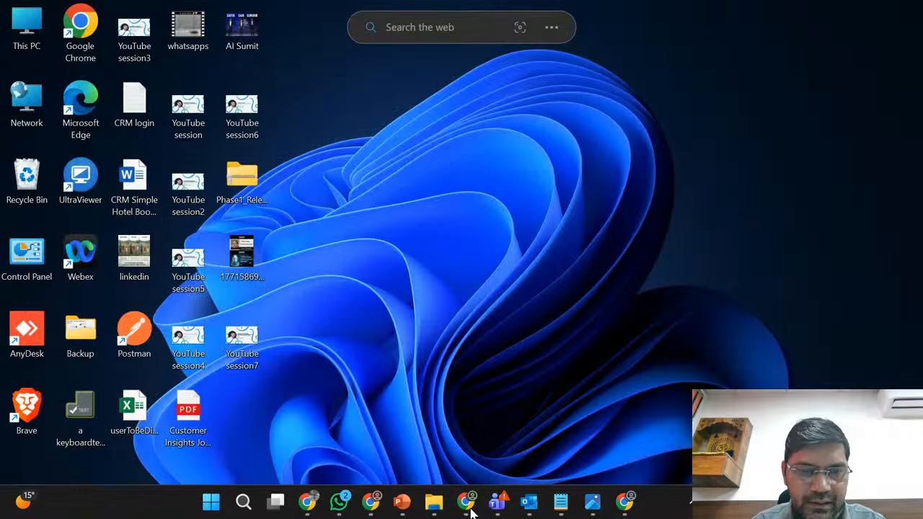
left_click(467, 505)
left_click(370, 502)
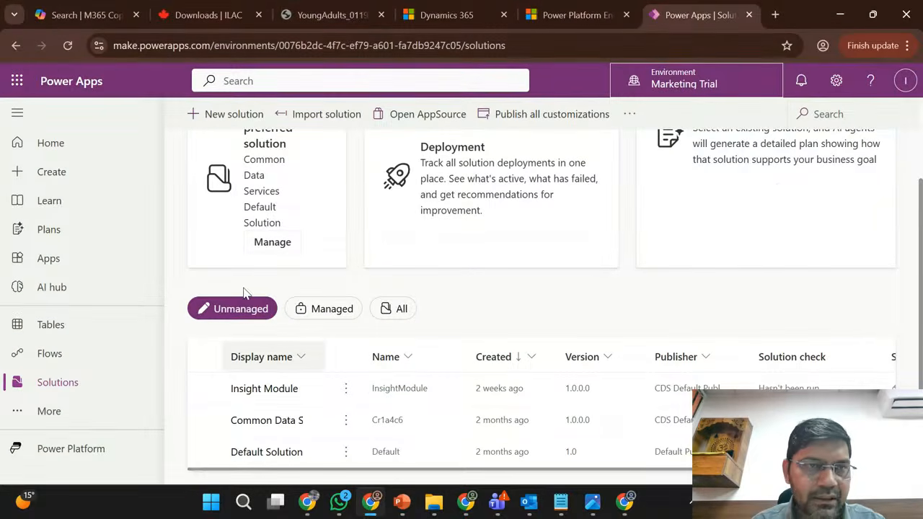
left_click(447, 17)
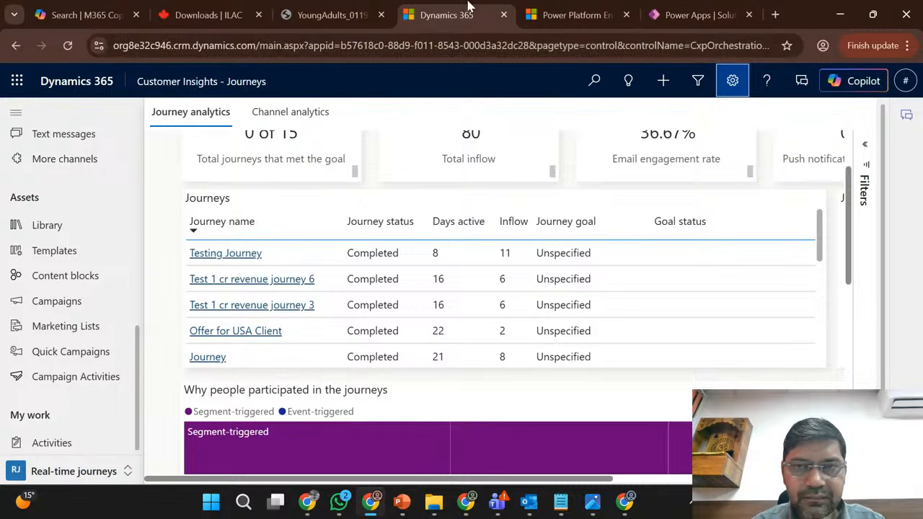
left_click(548, 13)
left_click(679, 8)
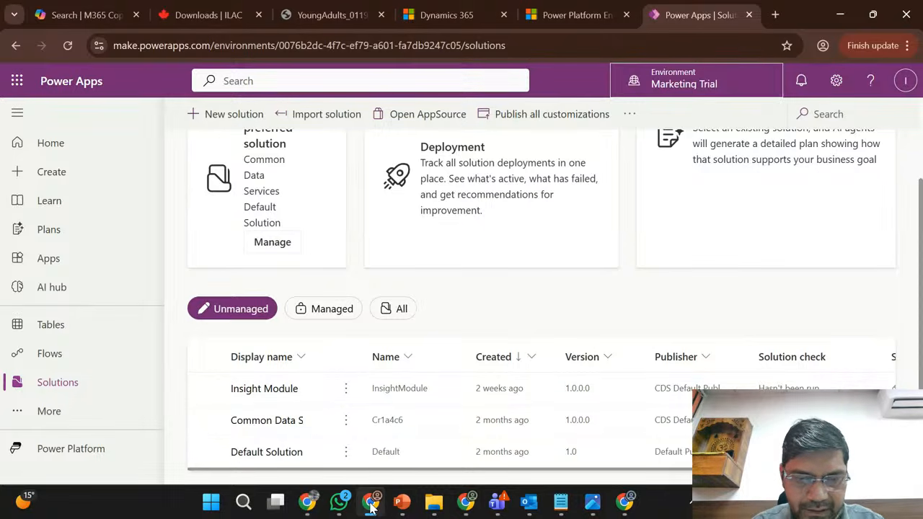
left_click(467, 505)
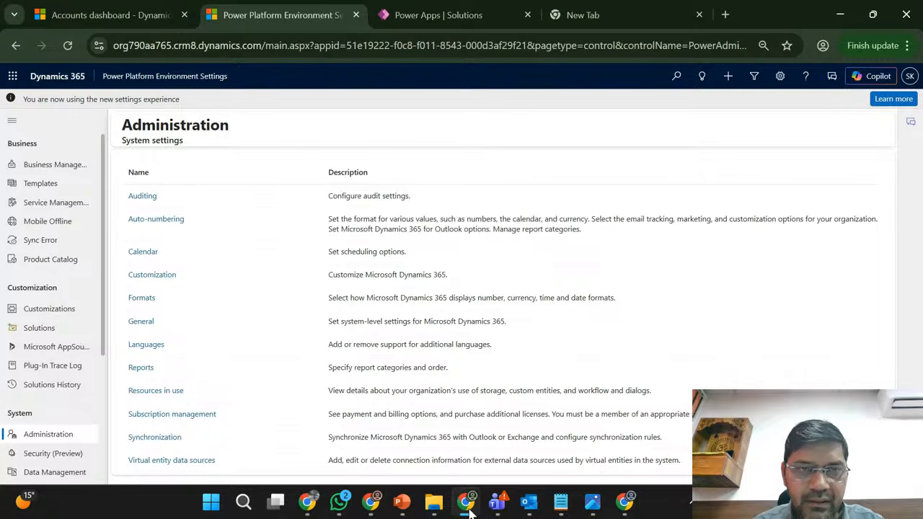
- Start exporting the Phase1_Release solution from the Sales Trial environment and publish all its changes before the export
left_click(443, 13)
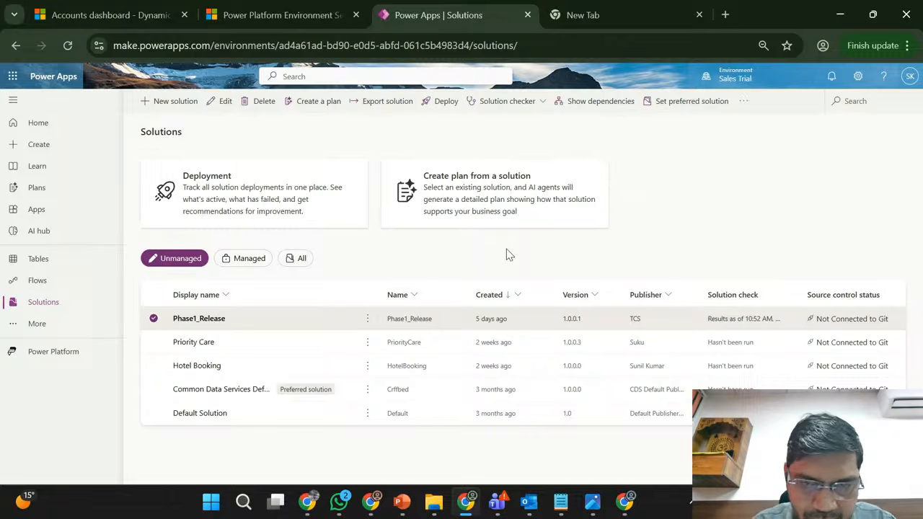
left_click(368, 321)
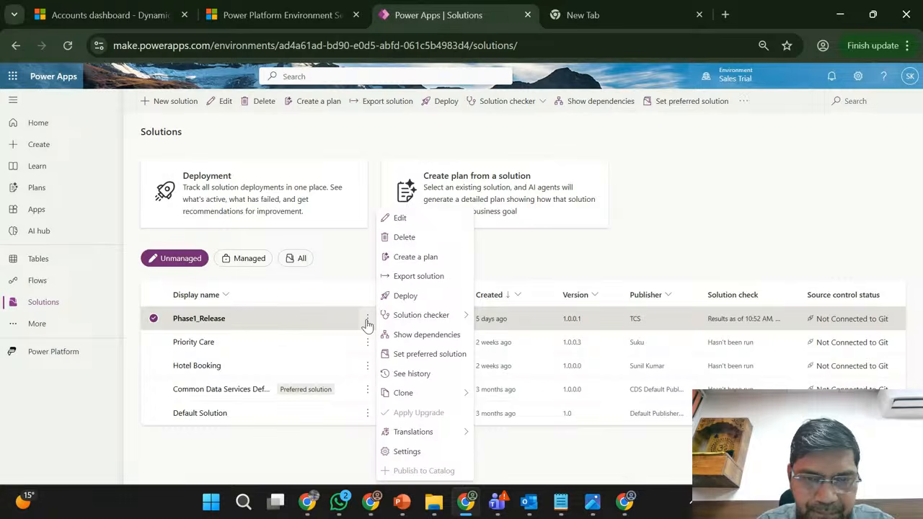
left_click(418, 276)
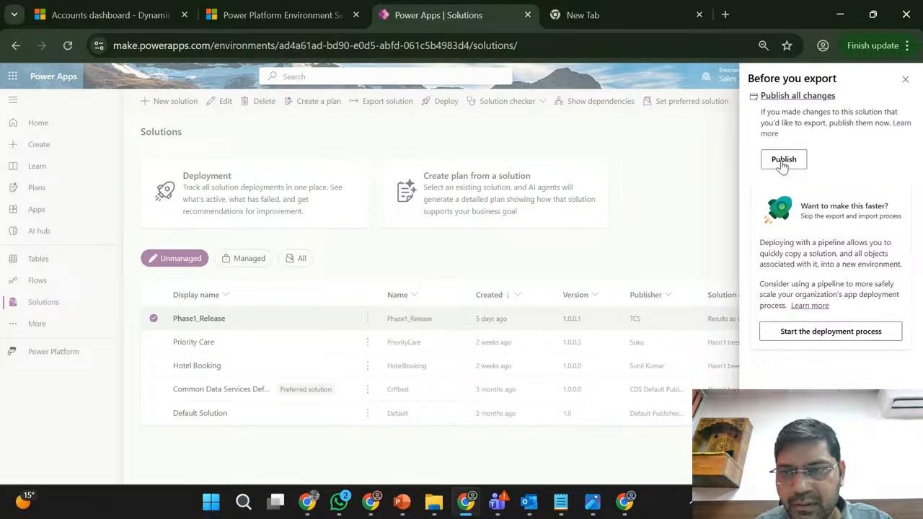
left_click(782, 160)
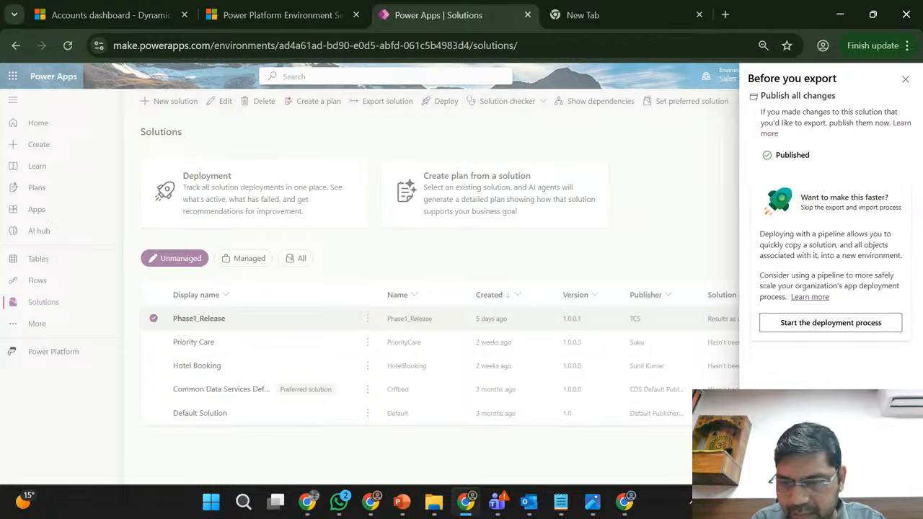
- Set the export version number to 1.0.0.1 and export Phase1_Release as a managed solution
left_click(776, 467)
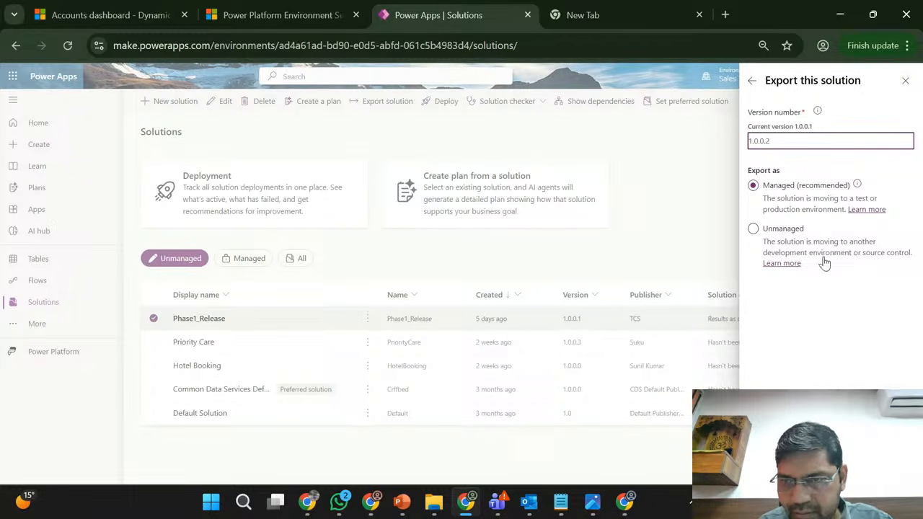
key("BackSpace")
type("1")
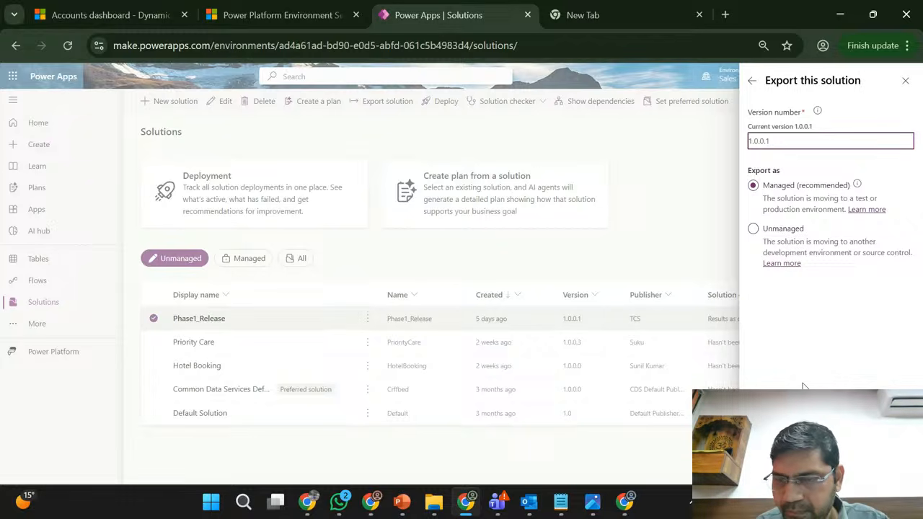
left_click(802, 285)
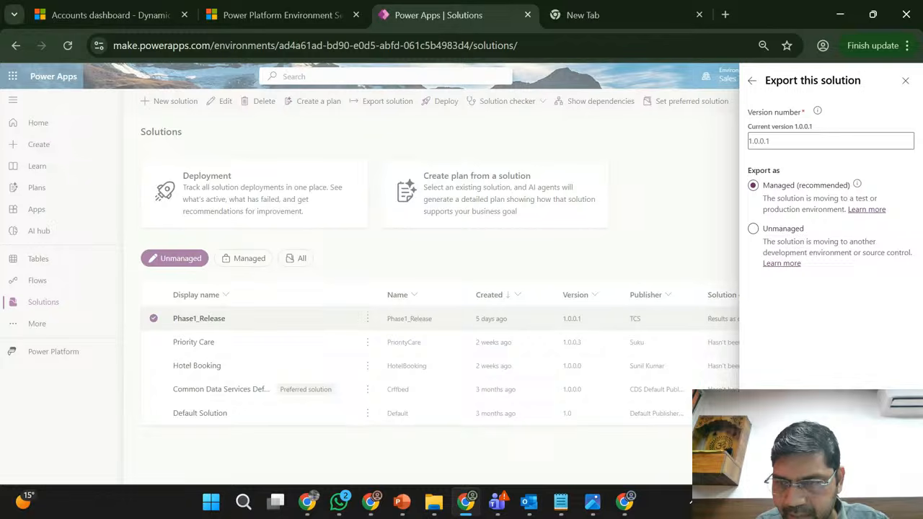
left_click(765, 468)
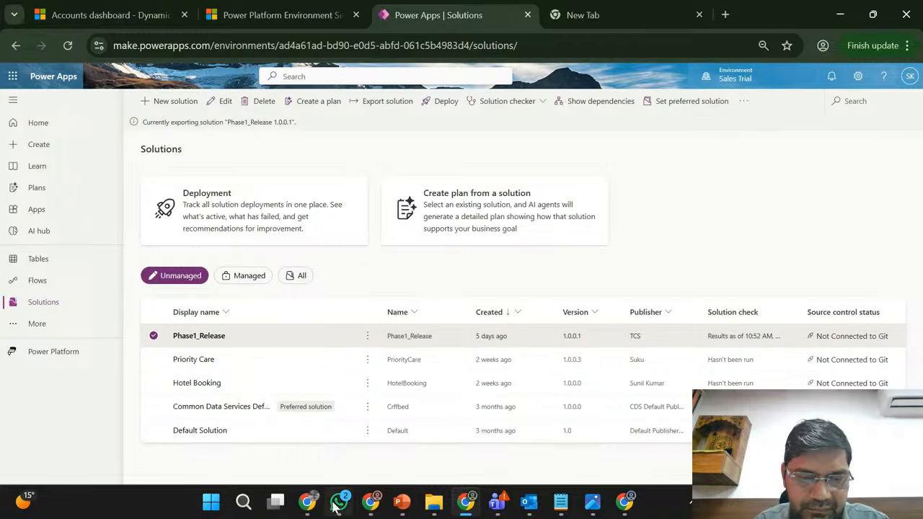
- Read the live chat in YouTube Studio, and return to the Sales Trial solutions to check the export status
mouse_move(308, 504)
left_click(227, 418)
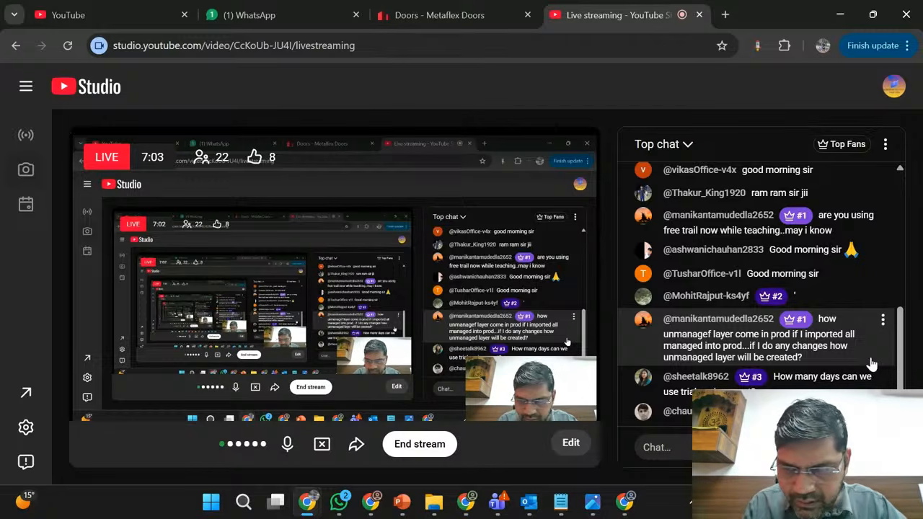
left_click(624, 503)
left_click(472, 505)
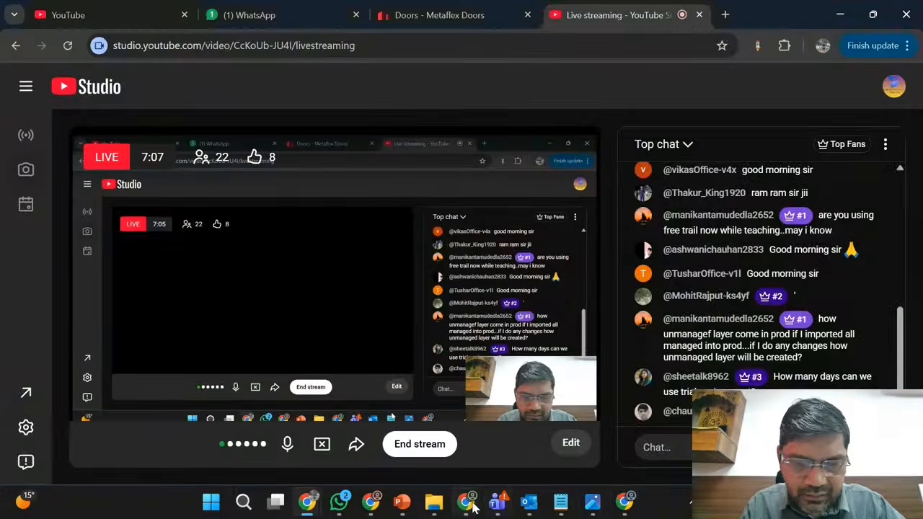
left_click(370, 505)
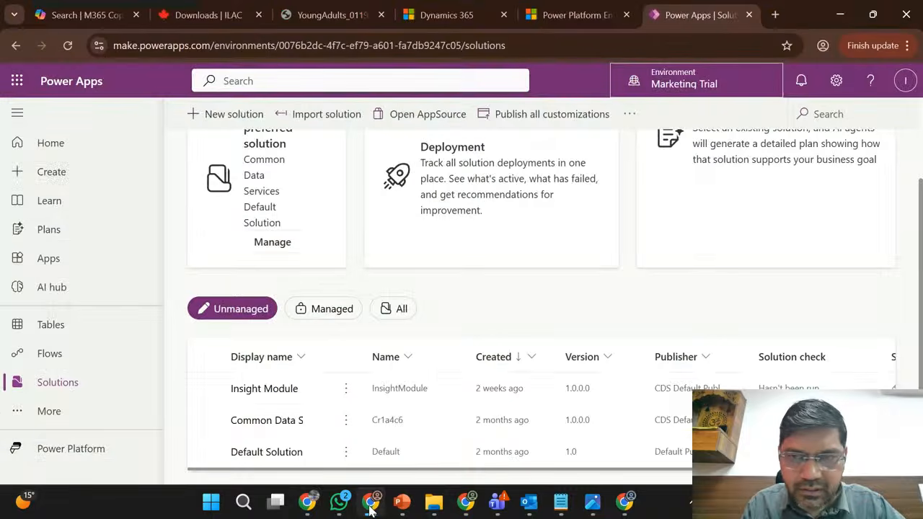
left_click(466, 505)
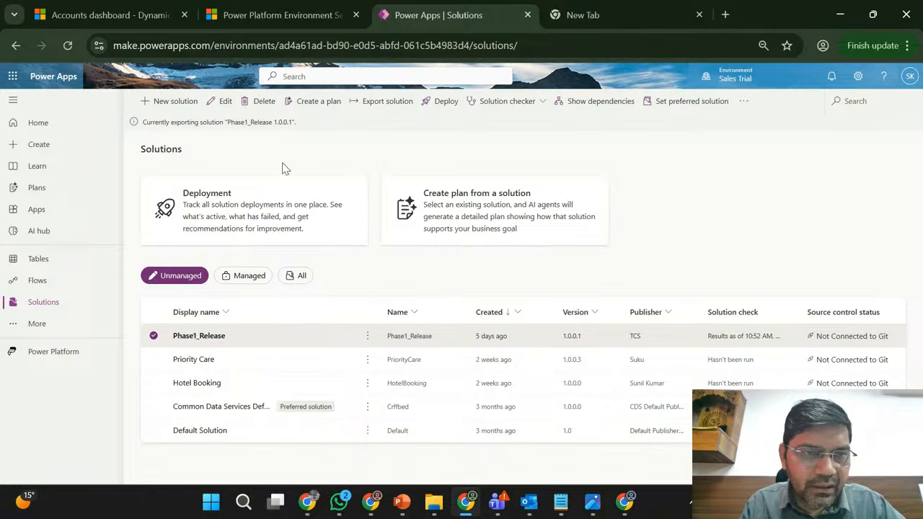
triple_click(180, 122)
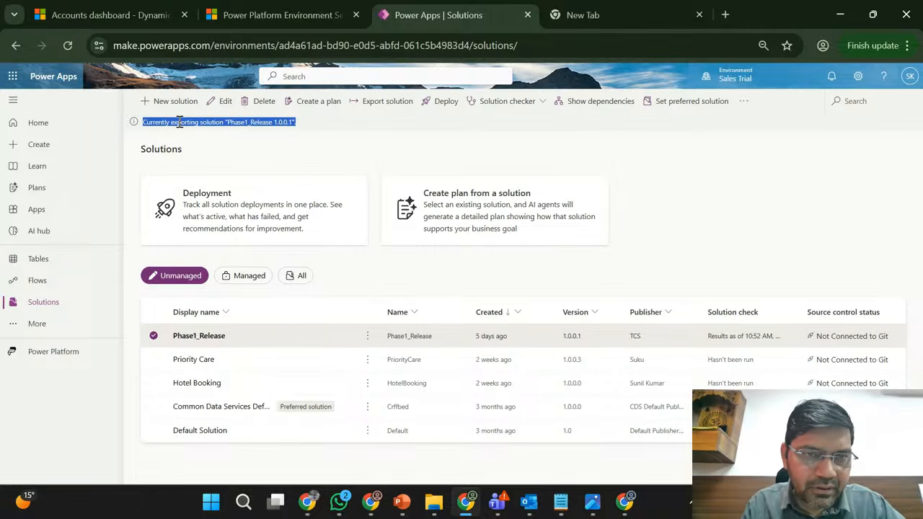
left_click(359, 152)
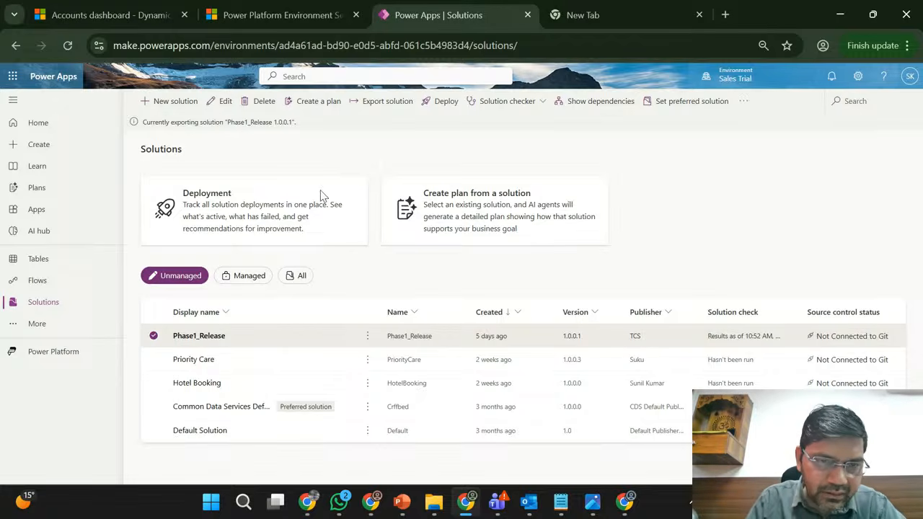
- Open the Phase1_Release solution and examine its tables, including the columns of the Account table
left_click(200, 336)
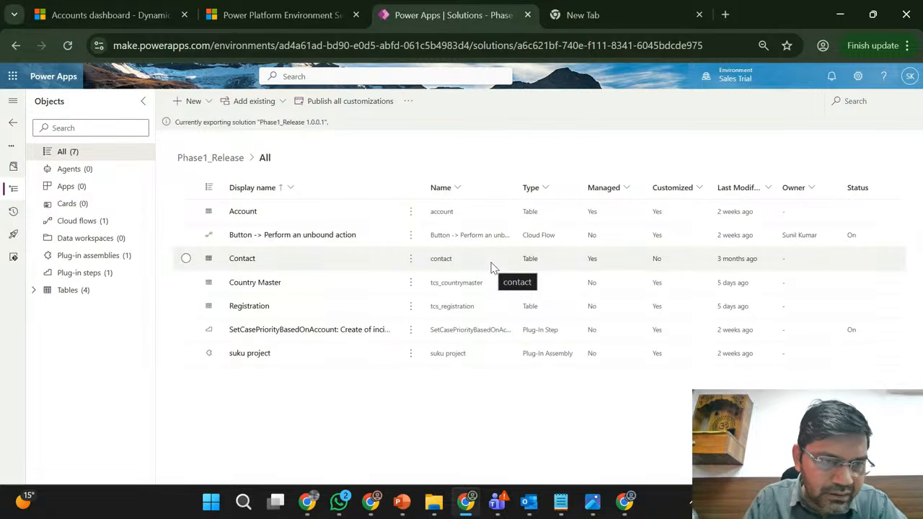
left_click(33, 290)
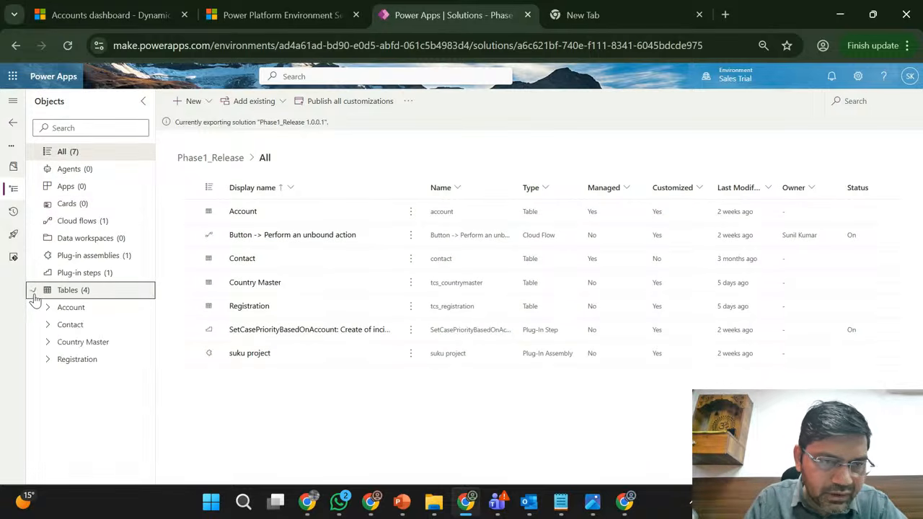
left_click(48, 343)
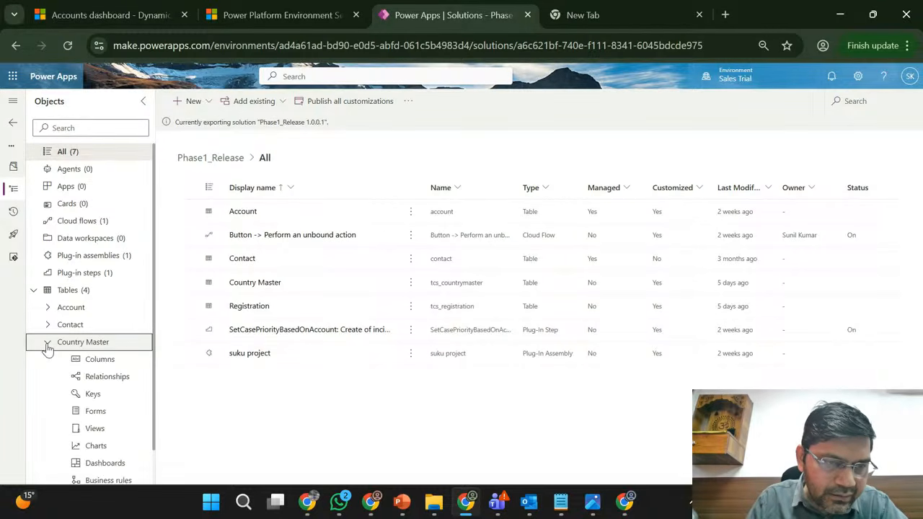
left_click(47, 344)
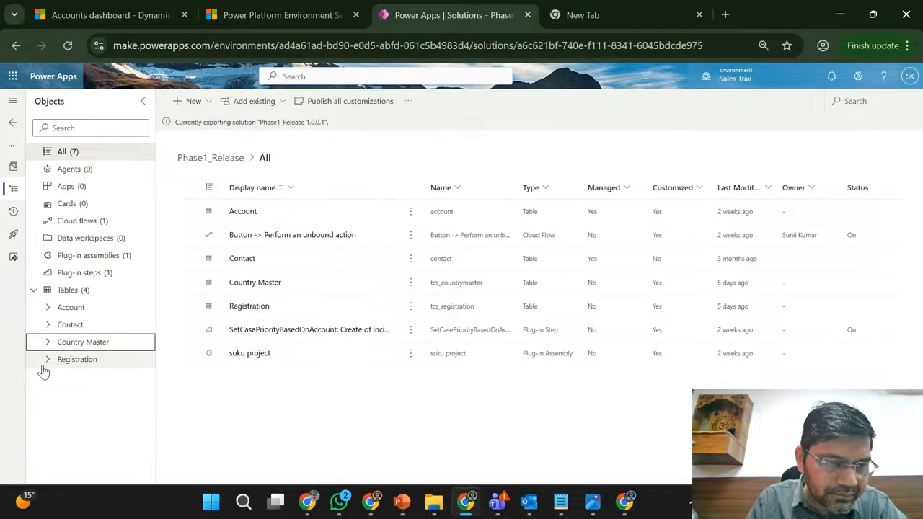
left_click(44, 366)
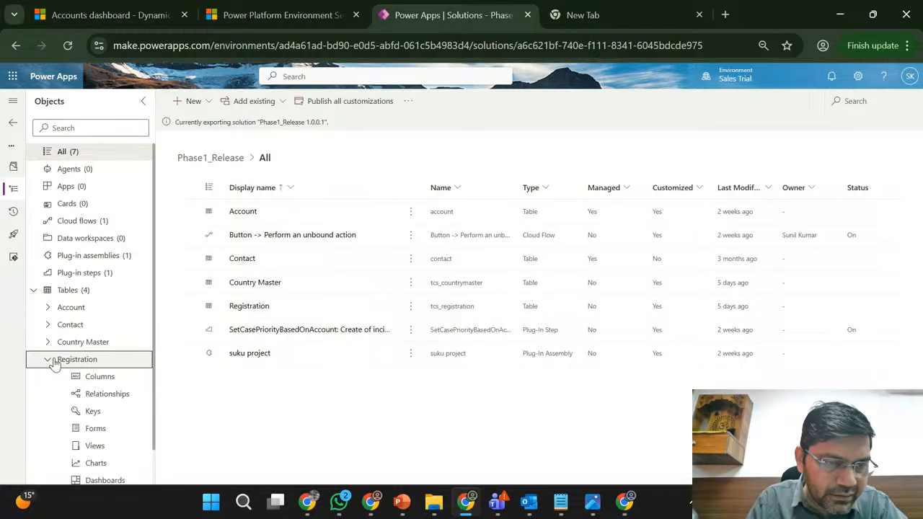
left_click(47, 361)
left_click(47, 307)
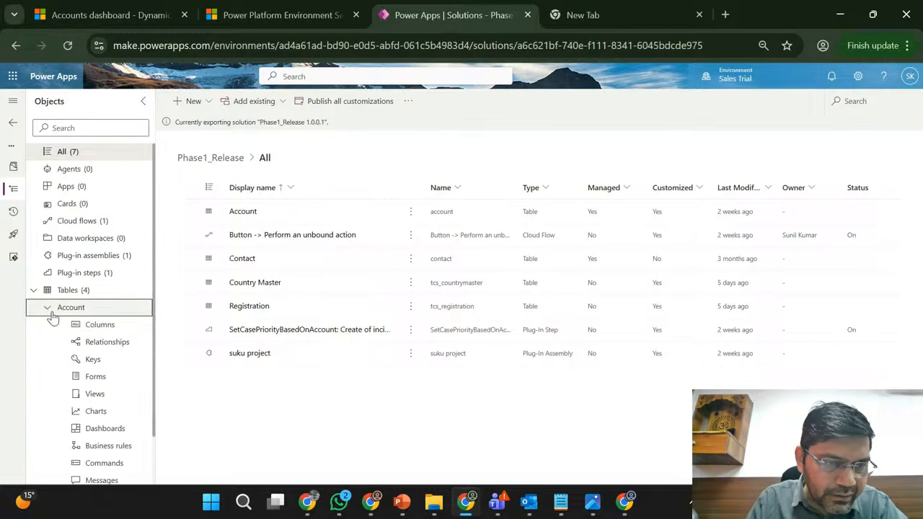
left_click(100, 328)
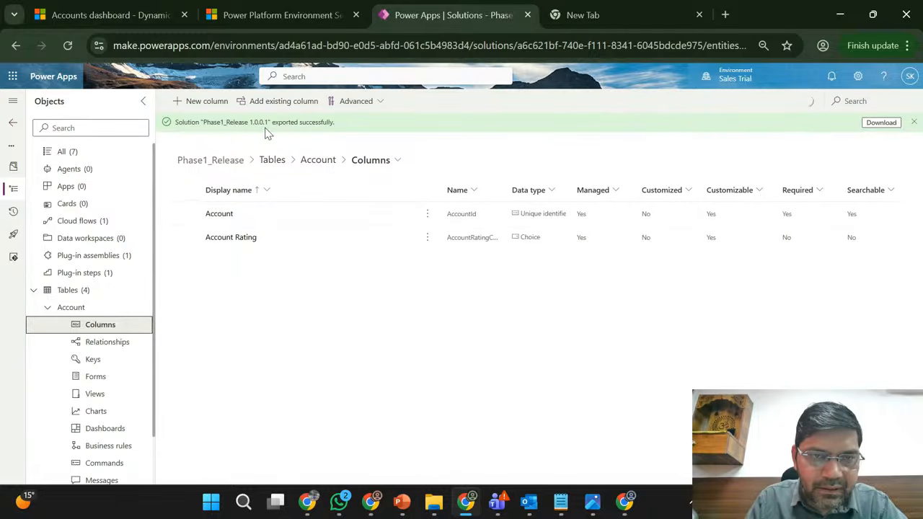
- Download the exported Phase1_Release managed solution and check the file in the browser's download list
left_click(881, 122)
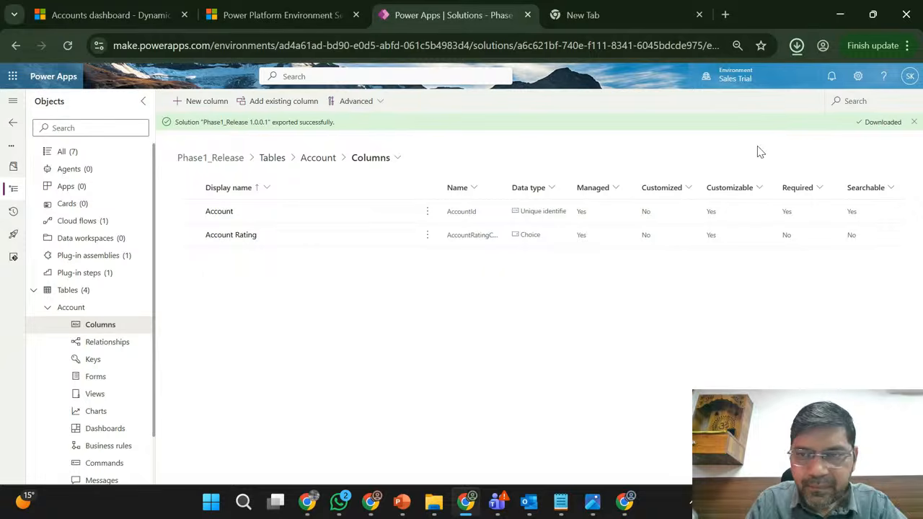
left_click(796, 46)
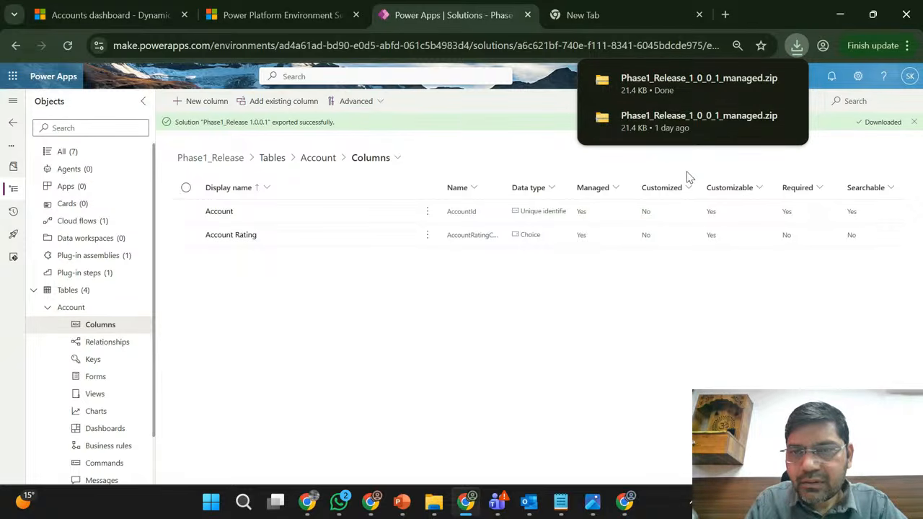
left_click(540, 157)
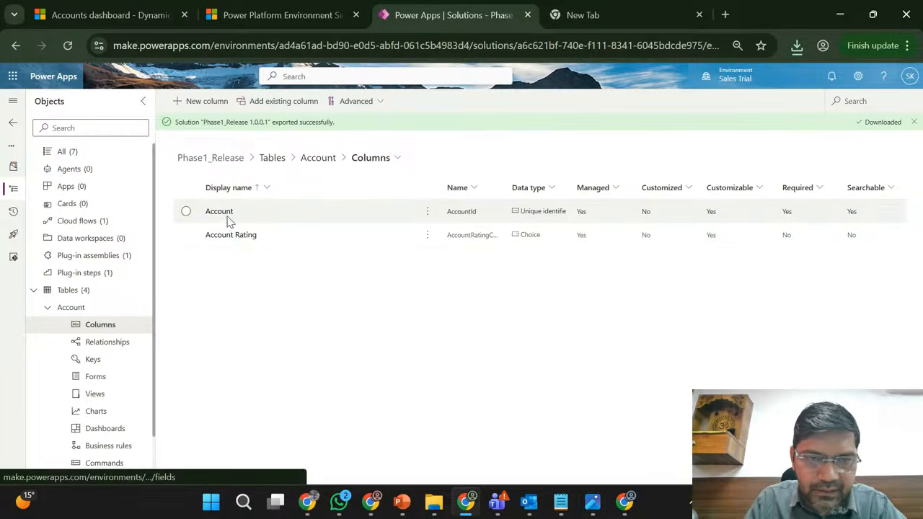
- View the Account table's forms in Phase1_Release, and switch to the Marketing Trial environment's solutions list
left_click(104, 380)
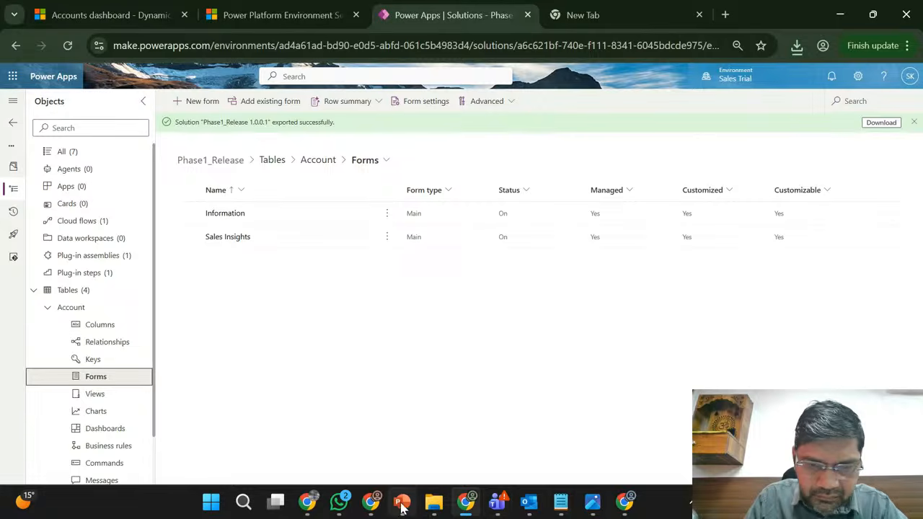
left_click(371, 501)
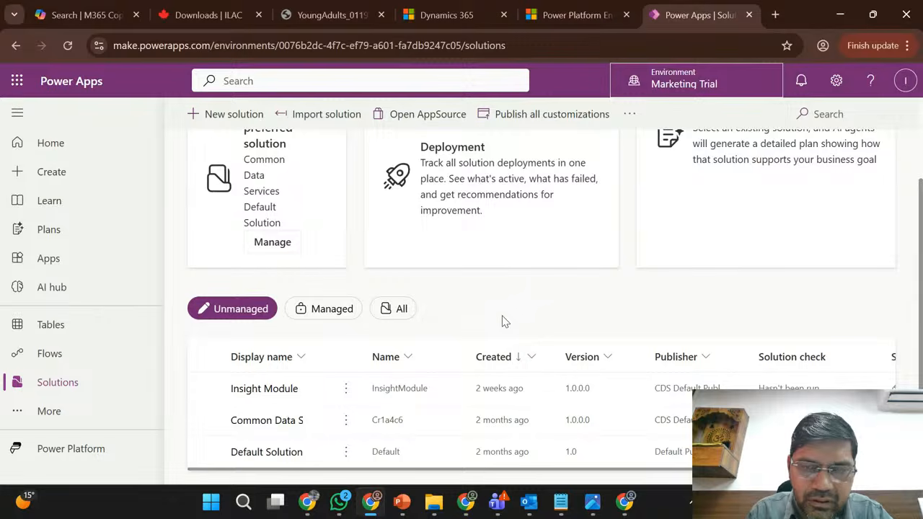
left_click(466, 505)
left_click(466, 508)
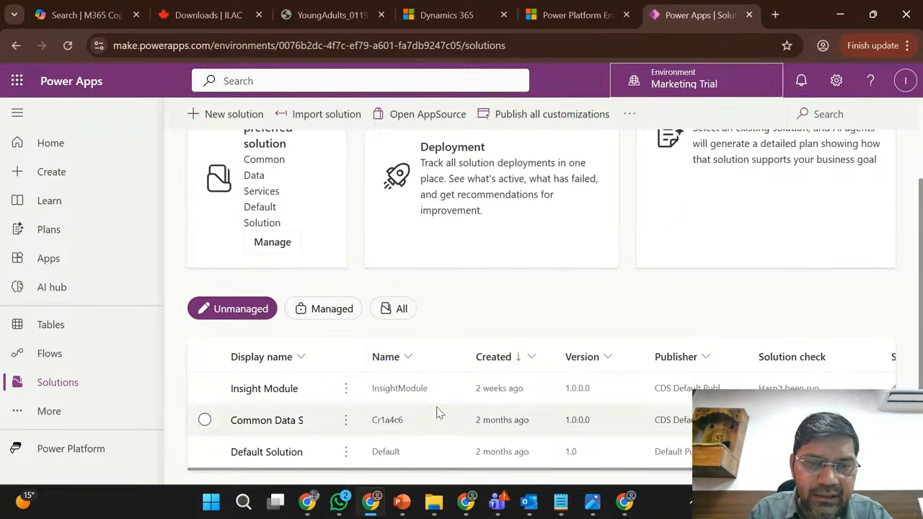
left_click(328, 116)
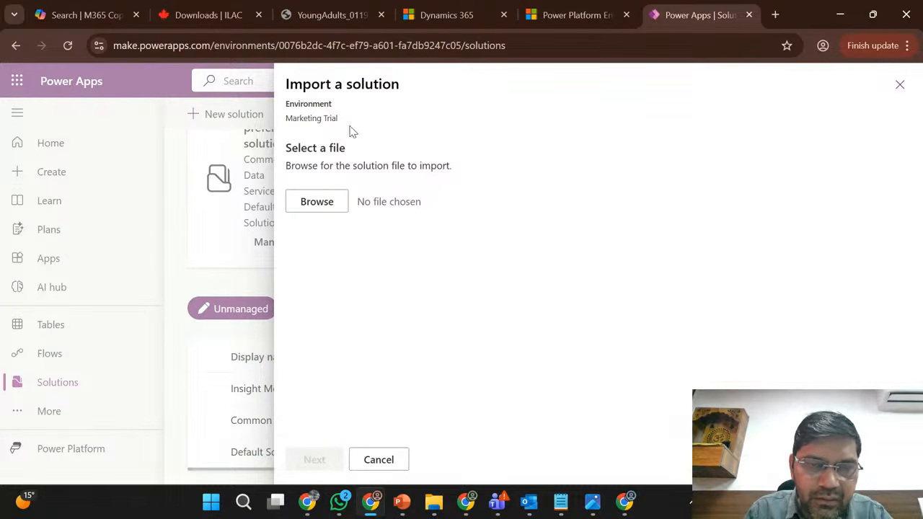
left_click(387, 460)
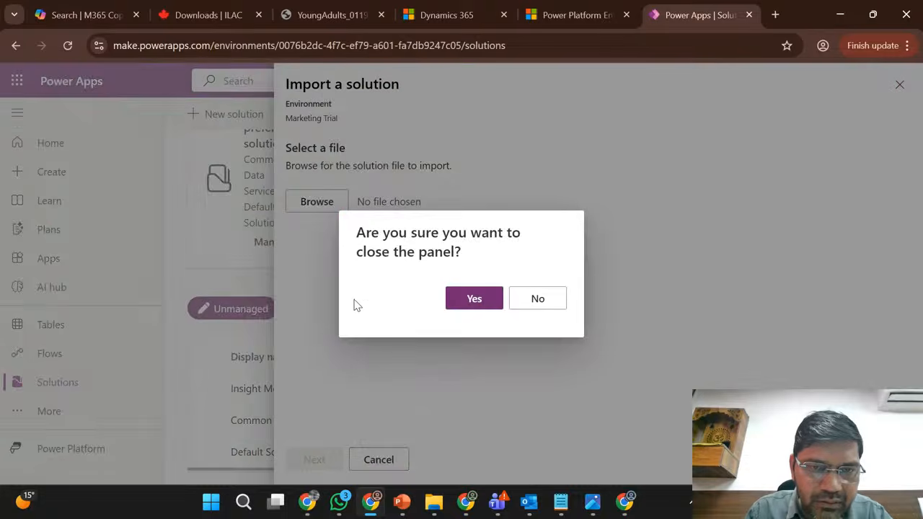
left_click(475, 300)
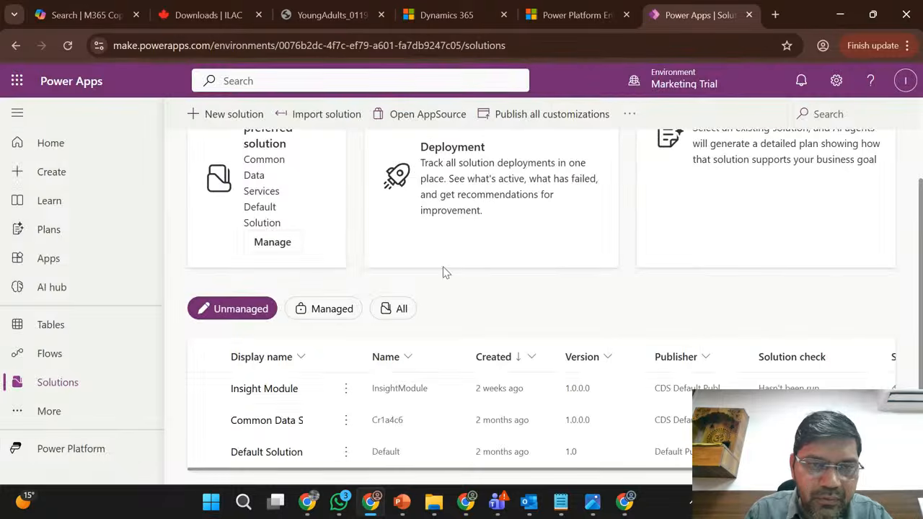
- Try to import Phase1_Release_1_0_0_1_managed.zip from the Downloads folder into the Marketing Trial environment
left_click(331, 115)
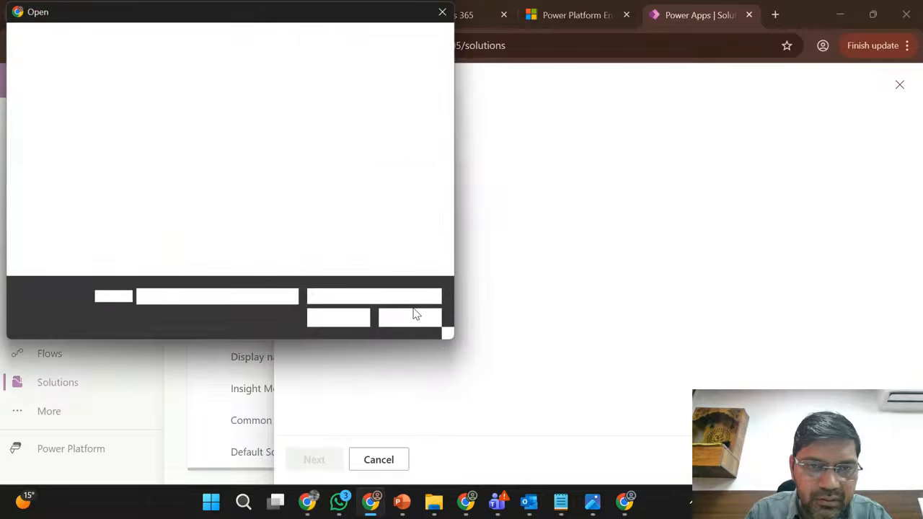
left_click(65, 162)
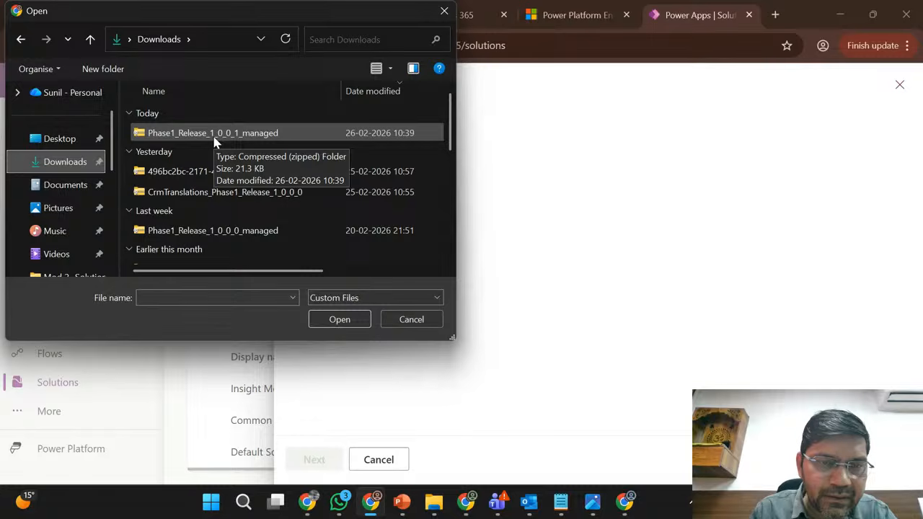
left_click(242, 137)
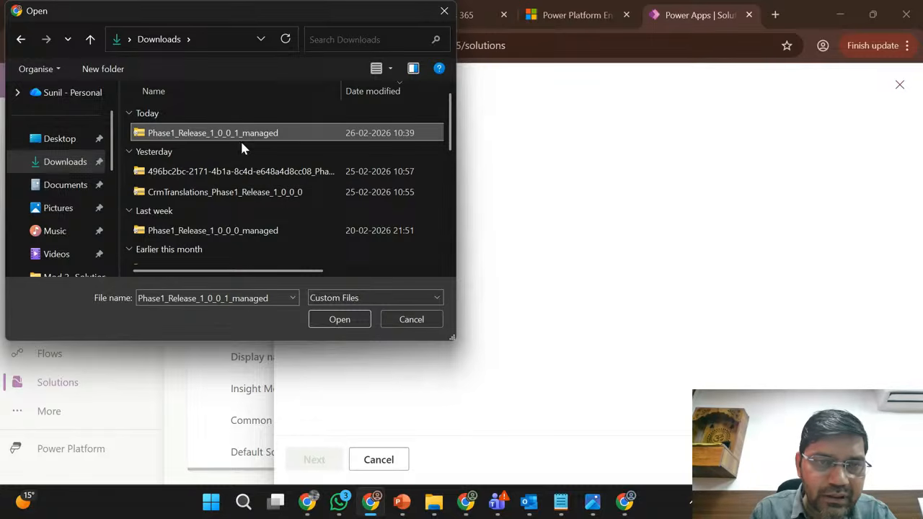
left_click(337, 320)
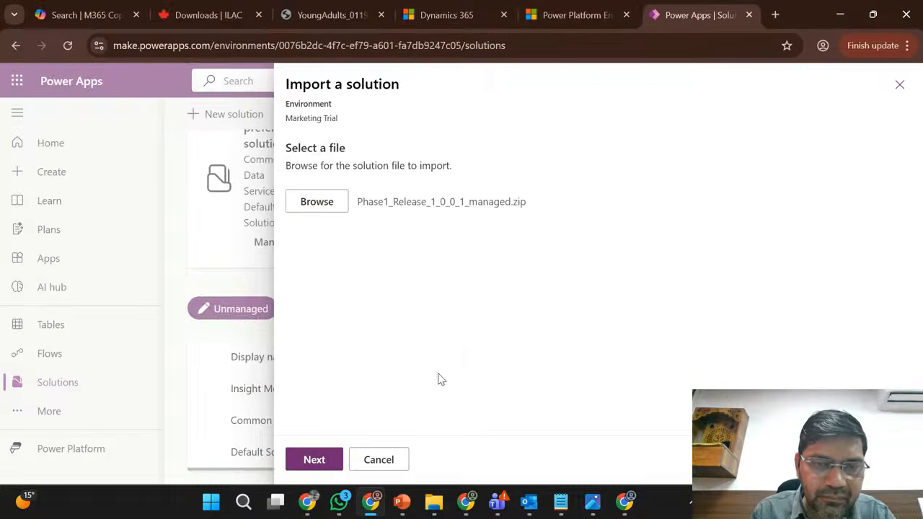
left_click(315, 463)
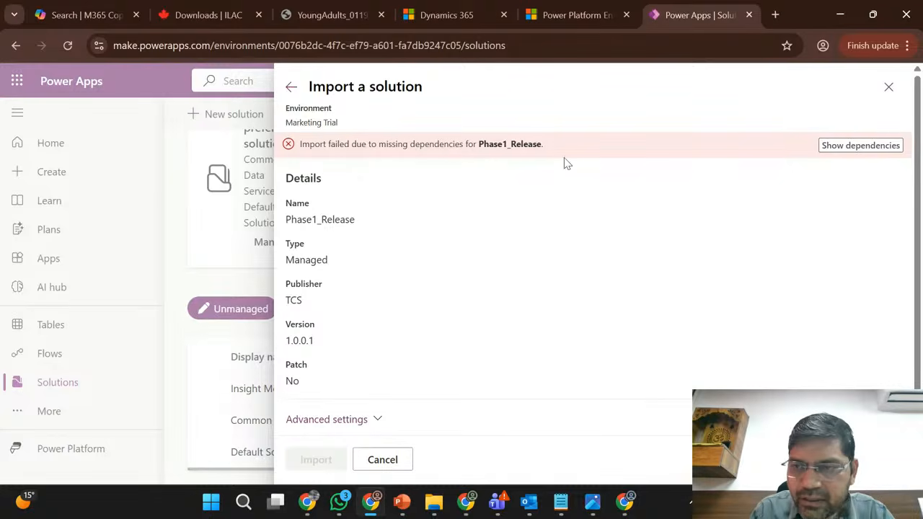
- Examine the missing dependencies of Phase1_Release, including the unmanaged components and what requires them
left_click(854, 147)
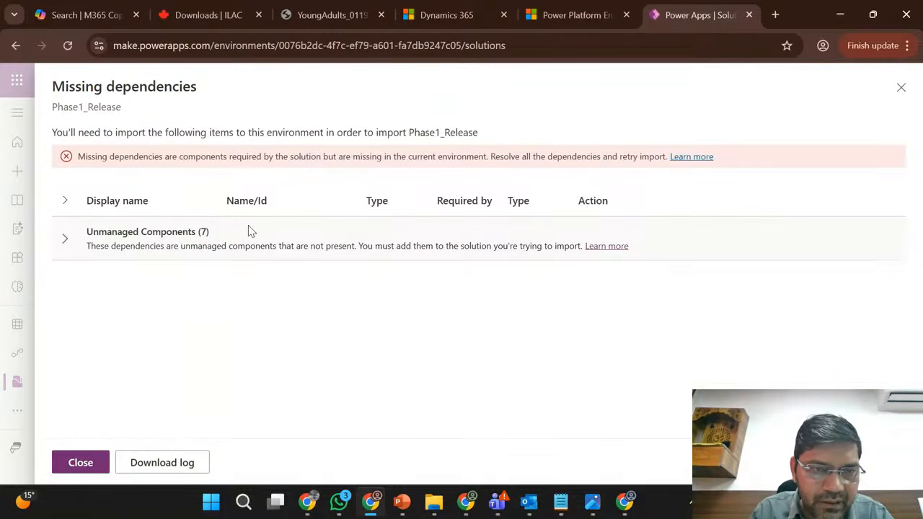
left_click(247, 231)
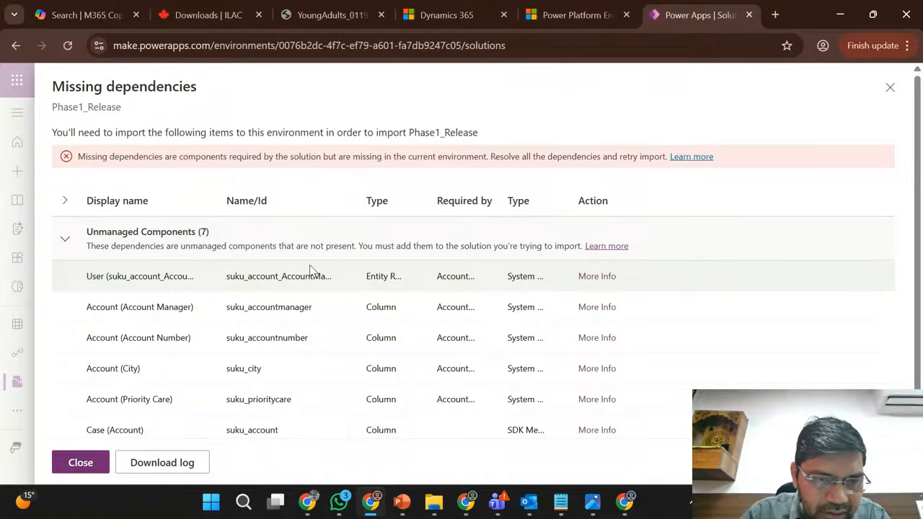
scroll(311, 268, "down", 1)
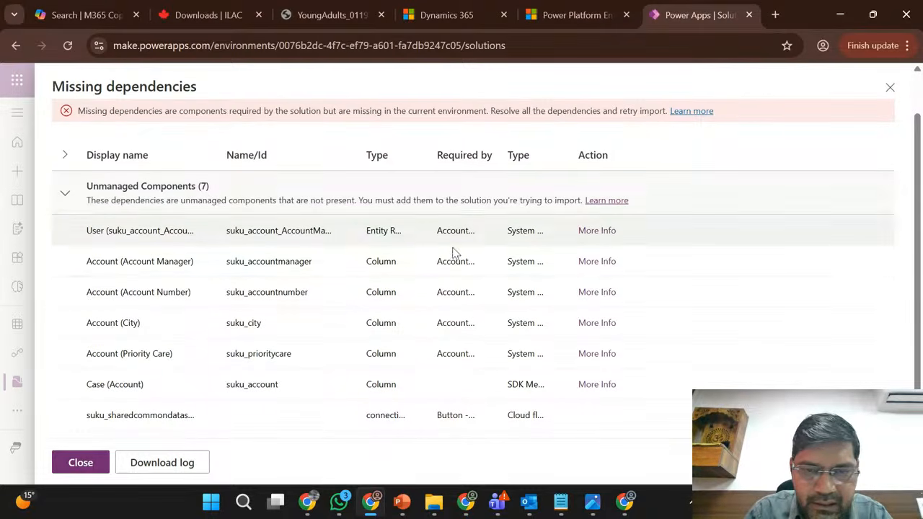
scroll(461, 310, "down", 1)
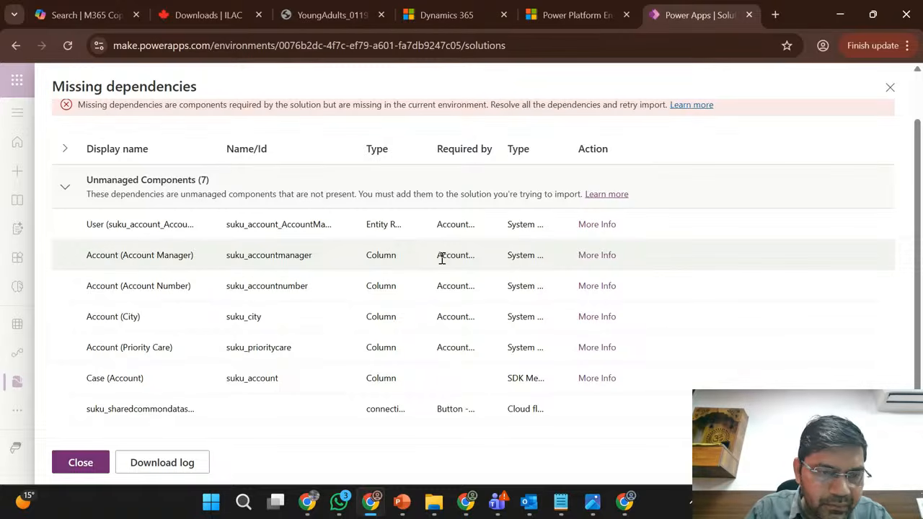
scroll(442, 258, "up", 1)
scroll(442, 258, "down", 1)
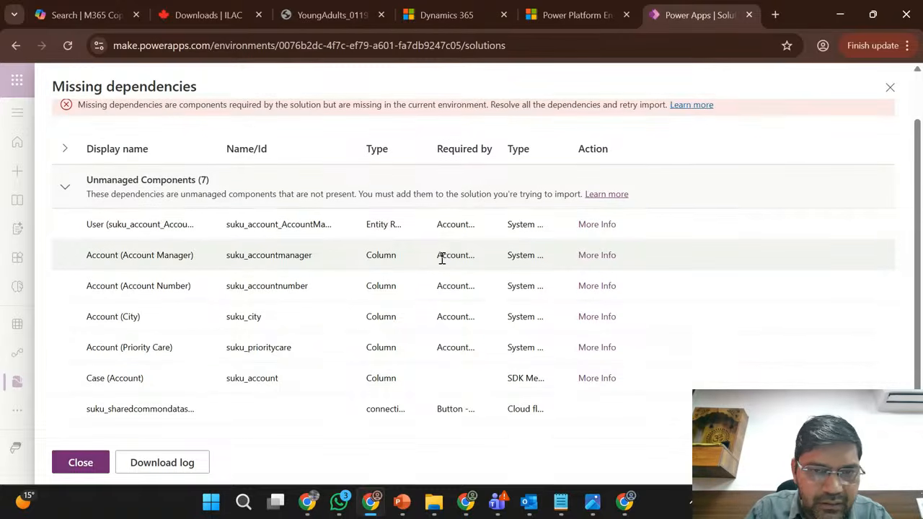
double_click(154, 224)
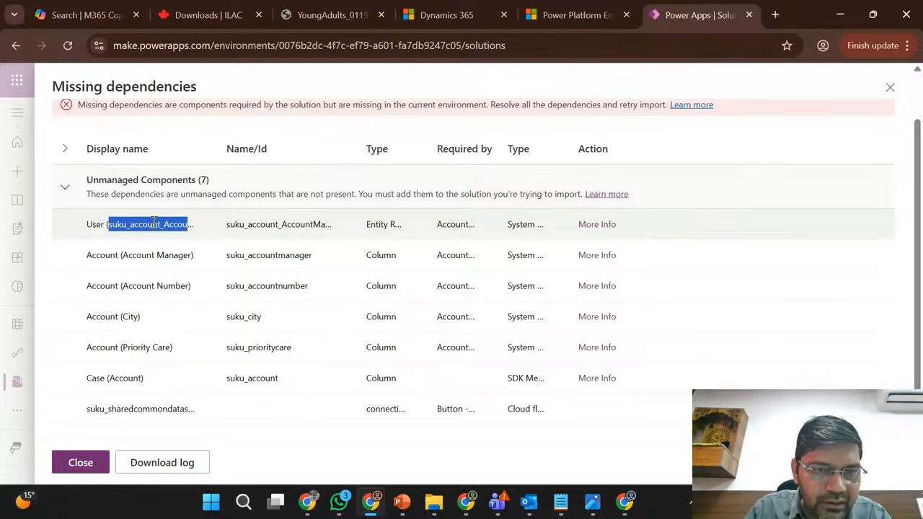
left_click(65, 186)
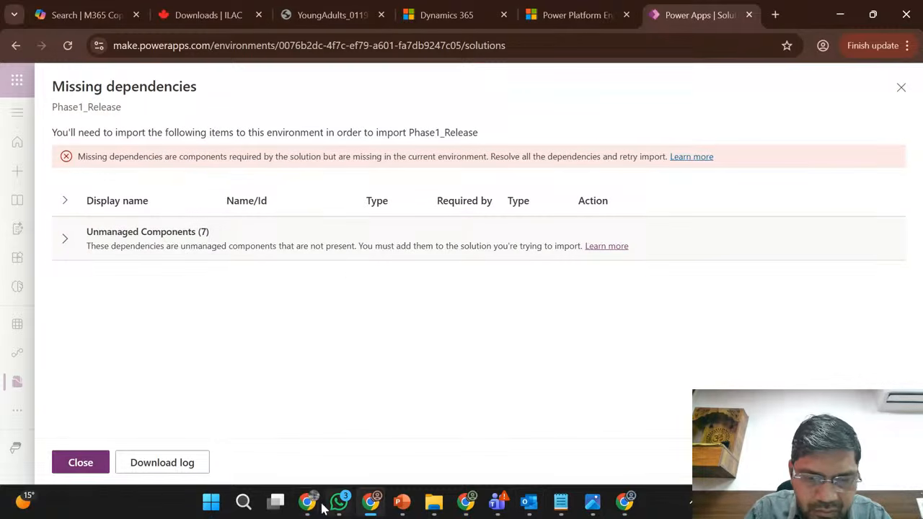
- Switch to the Sales Trial environment and remove the Account table from the Phase1_Release solution
left_click(475, 508)
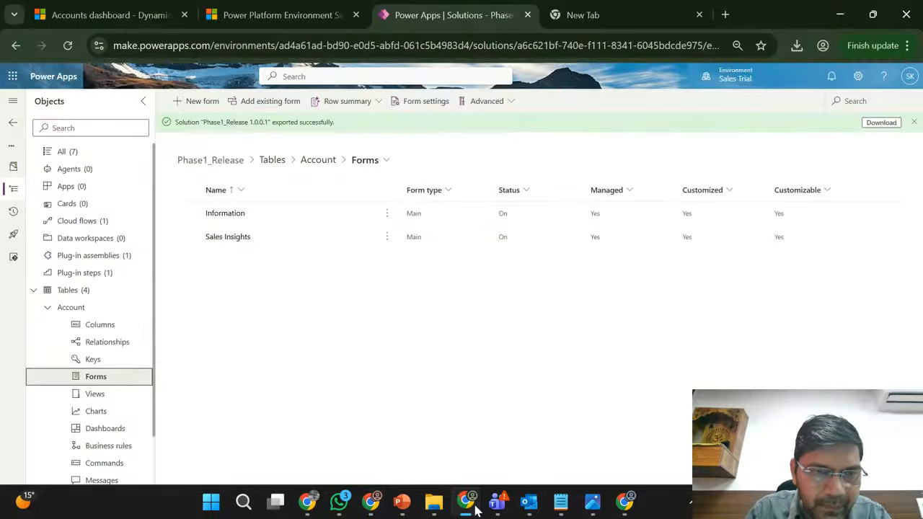
left_click(59, 292)
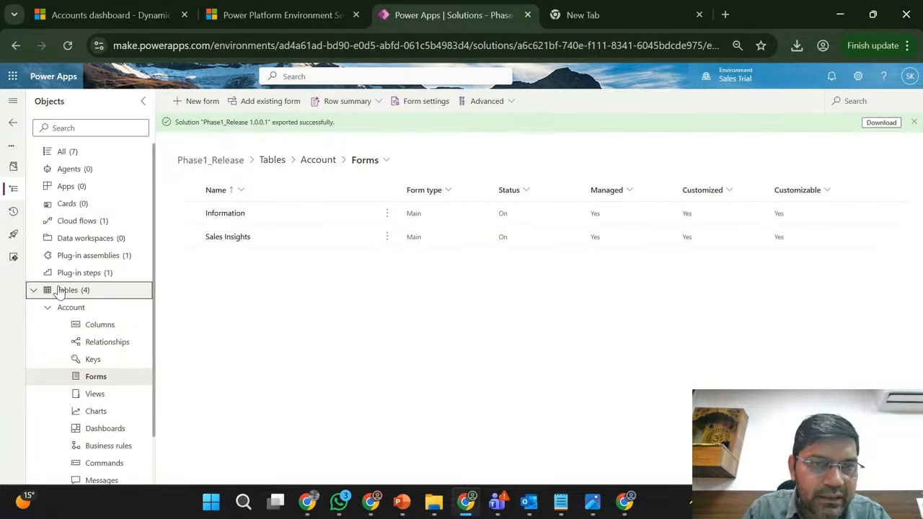
left_click(59, 292)
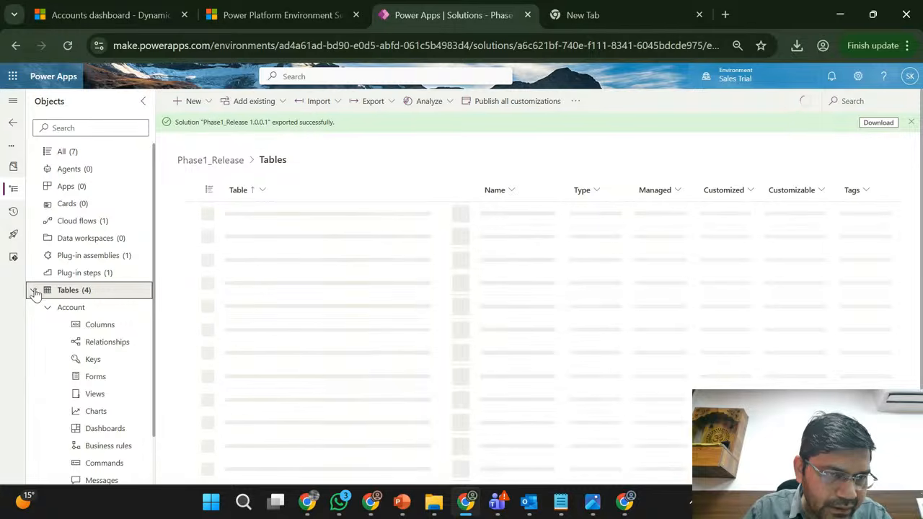
left_click(33, 290)
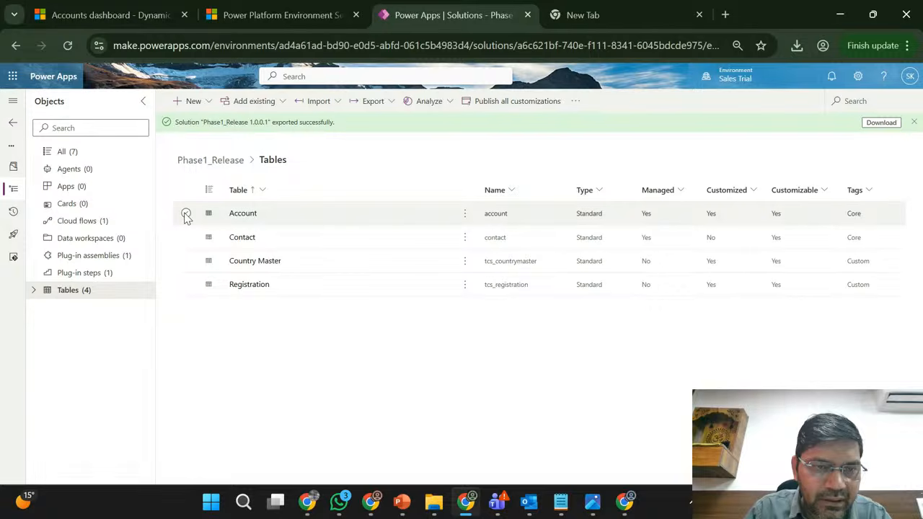
left_click(186, 214)
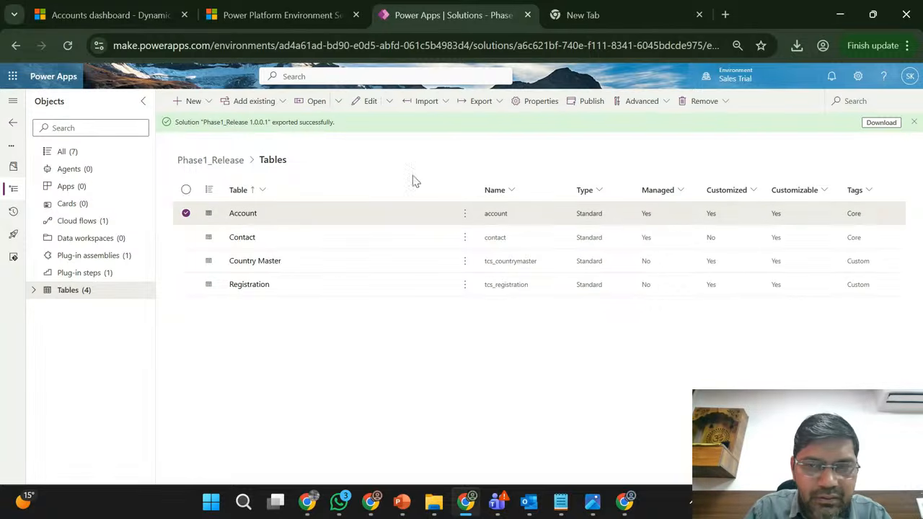
left_click(913, 122)
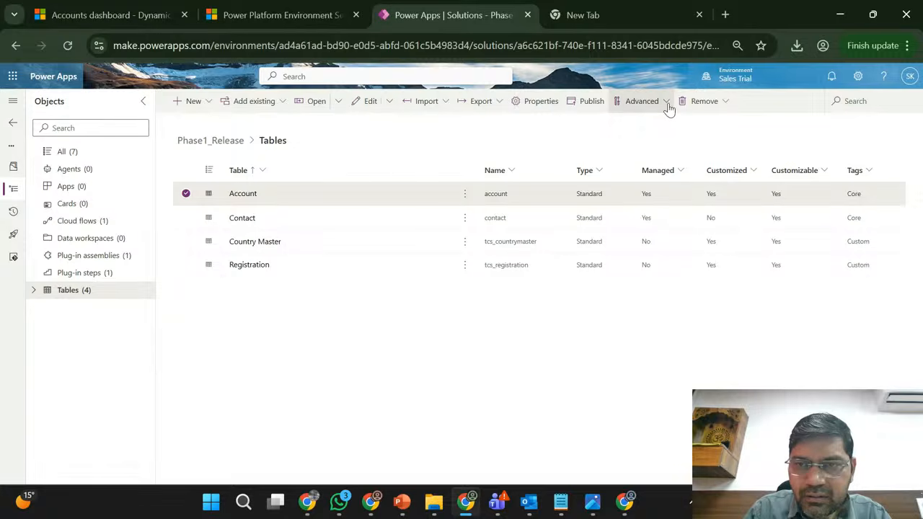
left_click(723, 108)
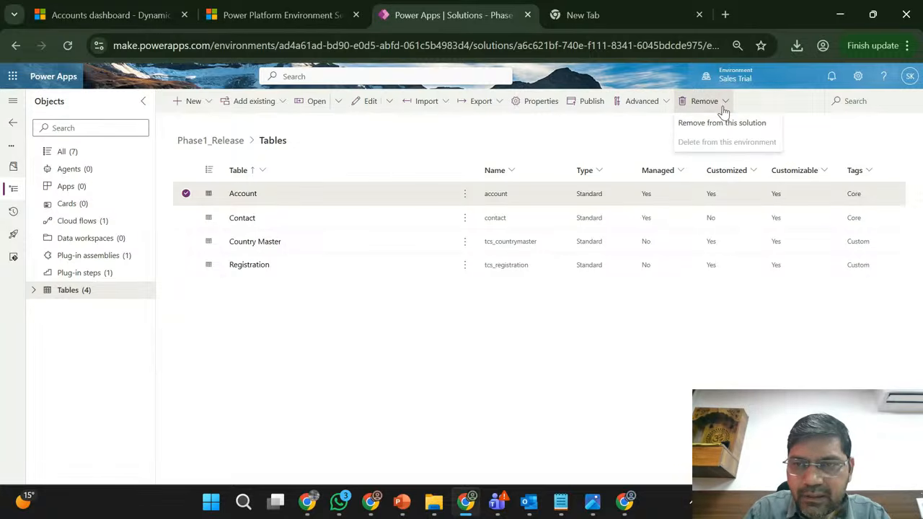
left_click(712, 124)
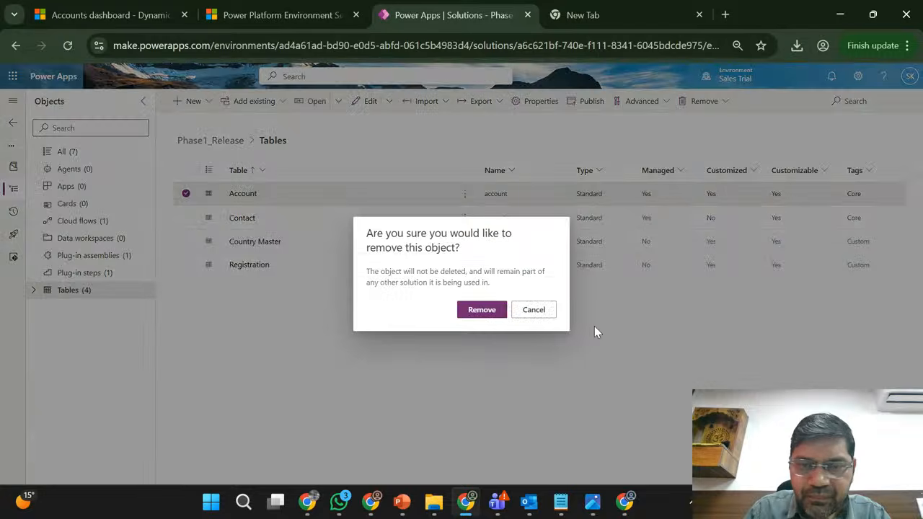
left_click(487, 313)
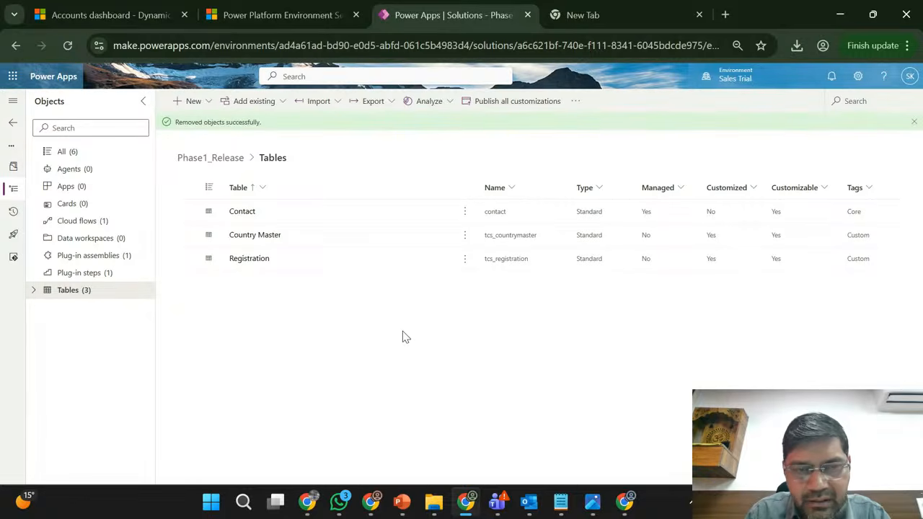
left_click(913, 122)
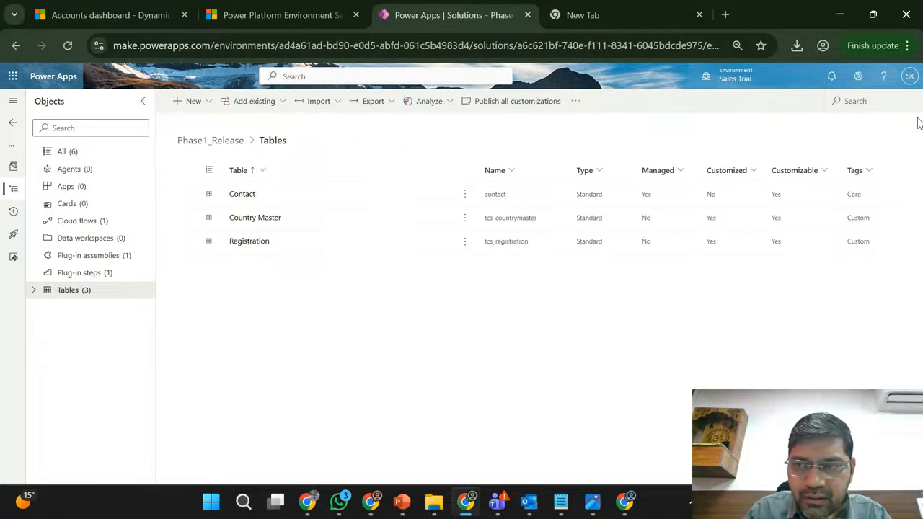
- Export Phase1_Release from the solutions list as a managed solution with version number 1.0.0.1
left_click(16, 126)
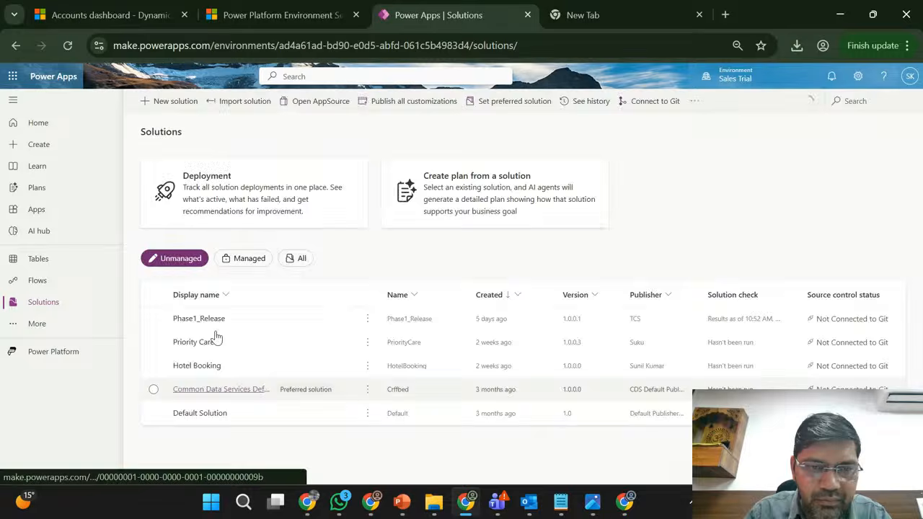
left_click(154, 319)
left_click(367, 321)
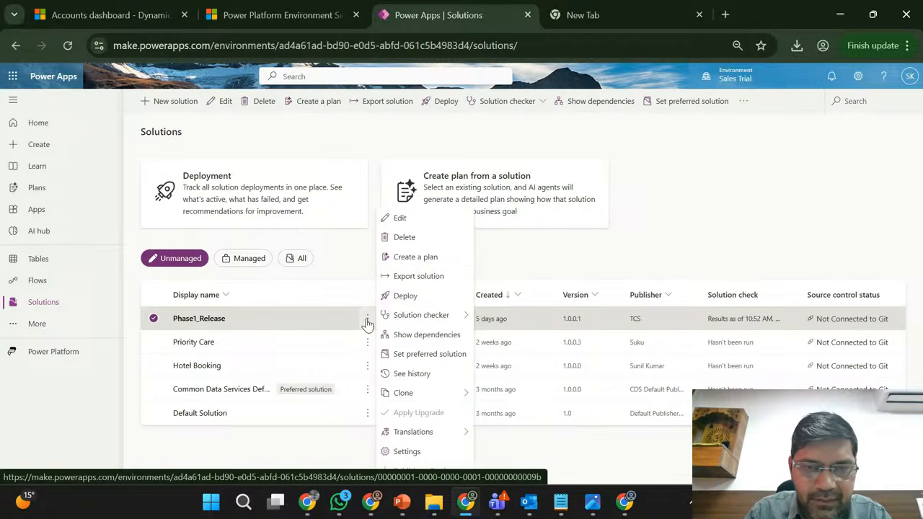
left_click(417, 275)
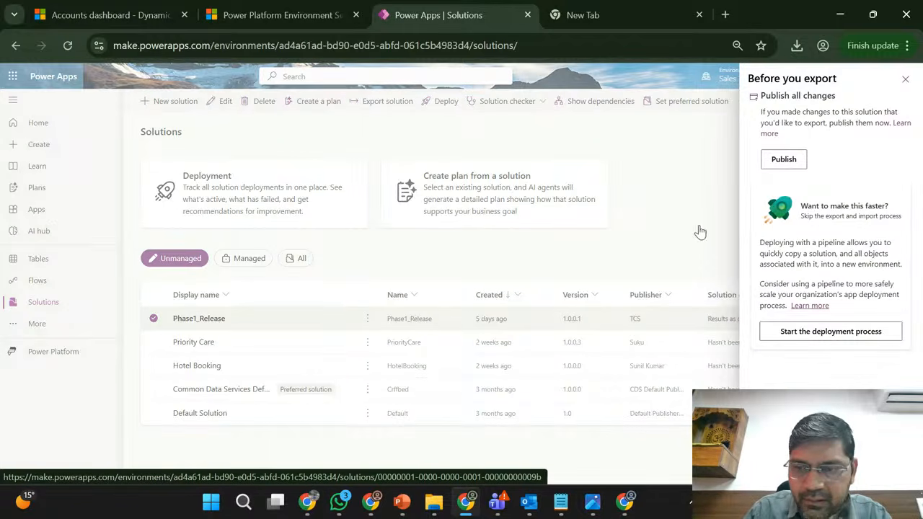
left_click(778, 466)
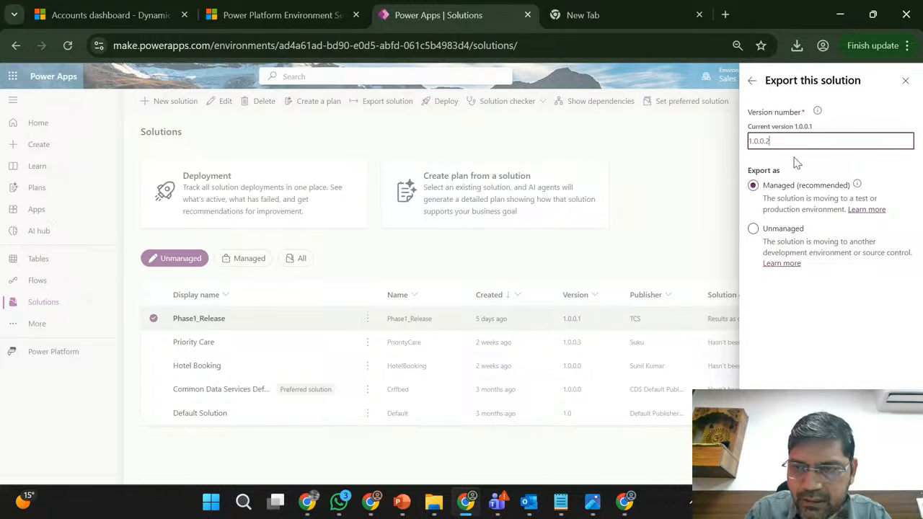
key("BackSpace")
type("1")
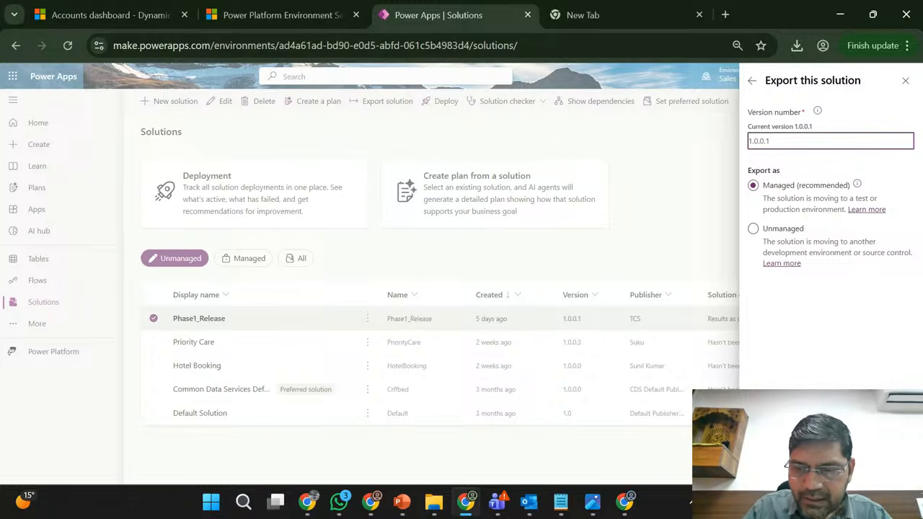
left_click(774, 465)
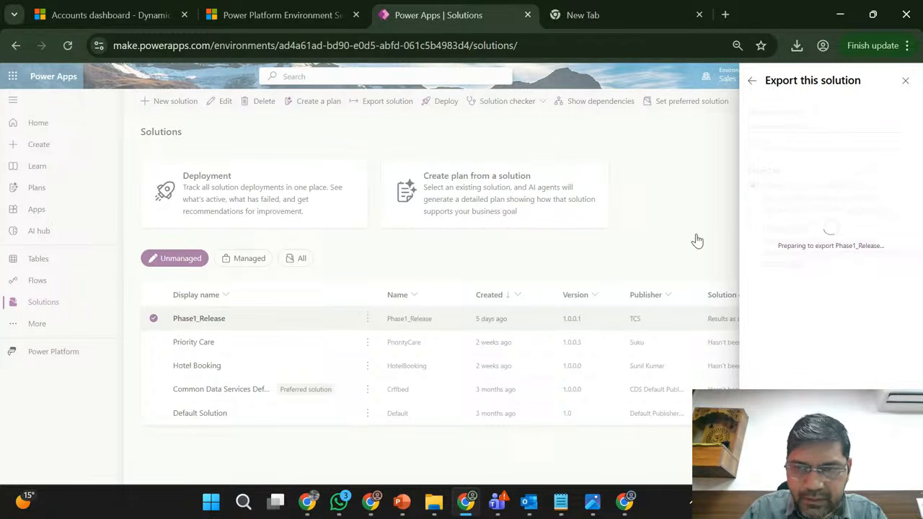
- Switch to File Explorer, delete the old Phase1_Release_1_0_0_1_managed zip from the Downloads folder, and minimize the window
mouse_move(435, 511)
left_click(414, 441)
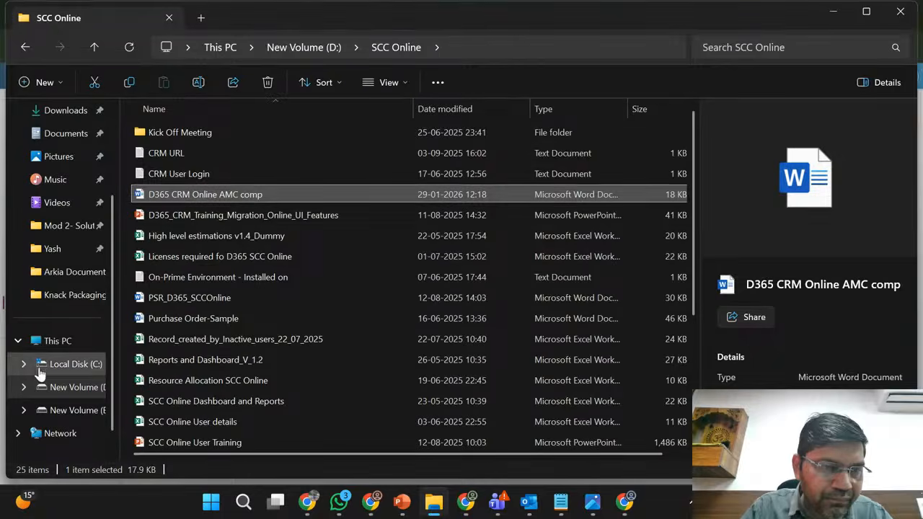
left_click(57, 365)
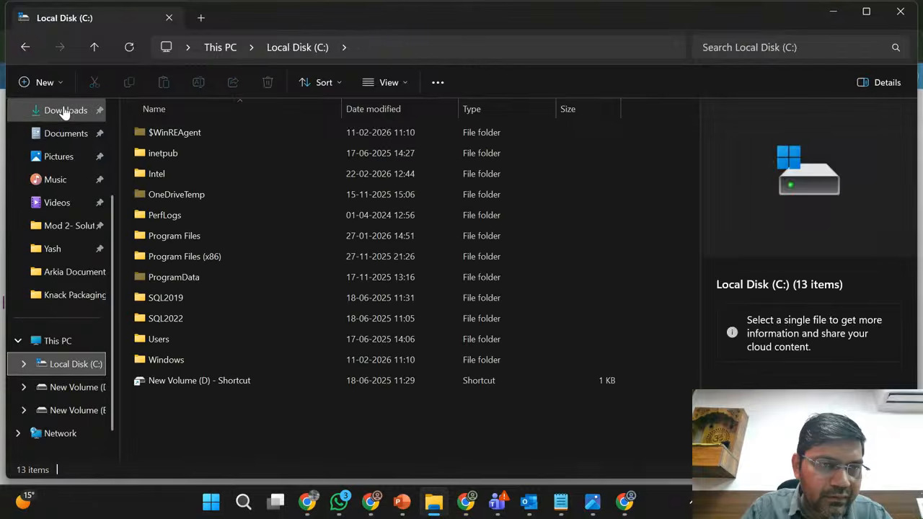
left_click(63, 112)
left_click(188, 163)
key("Delete")
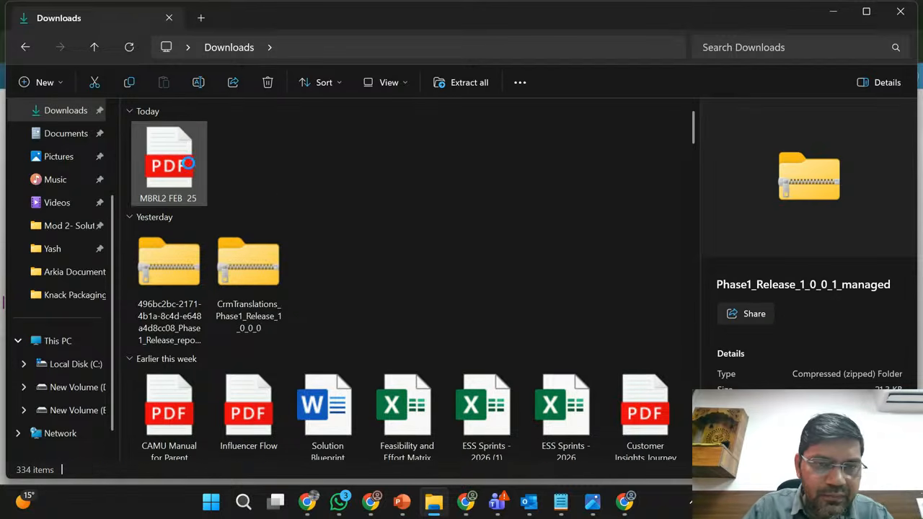
left_click(838, 1)
left_click(838, 2)
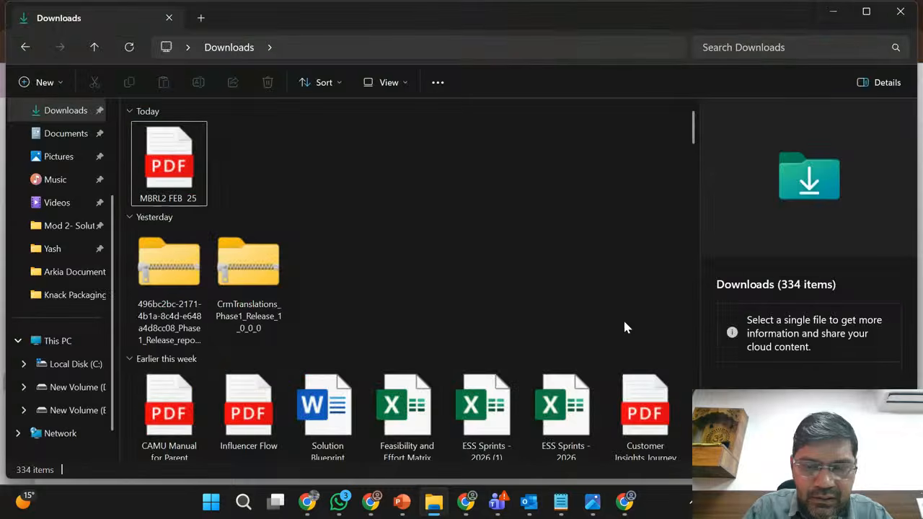
- Return to the Sales Trial solutions list and check the export status of Phase1_Release
left_click(371, 502)
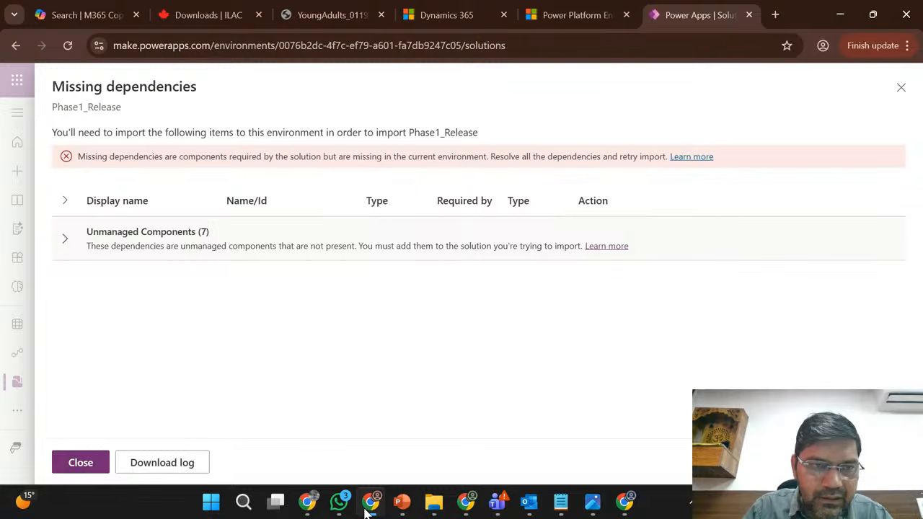
left_click(466, 502)
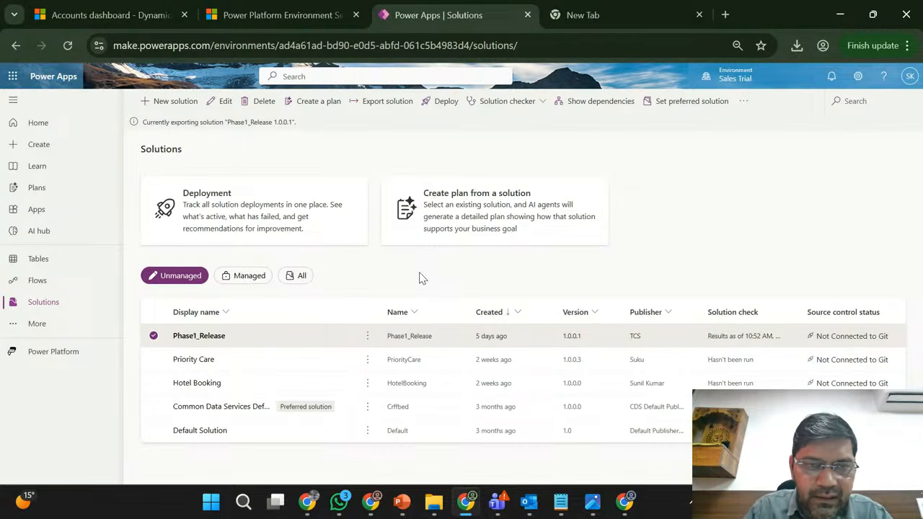
triple_click(281, 123)
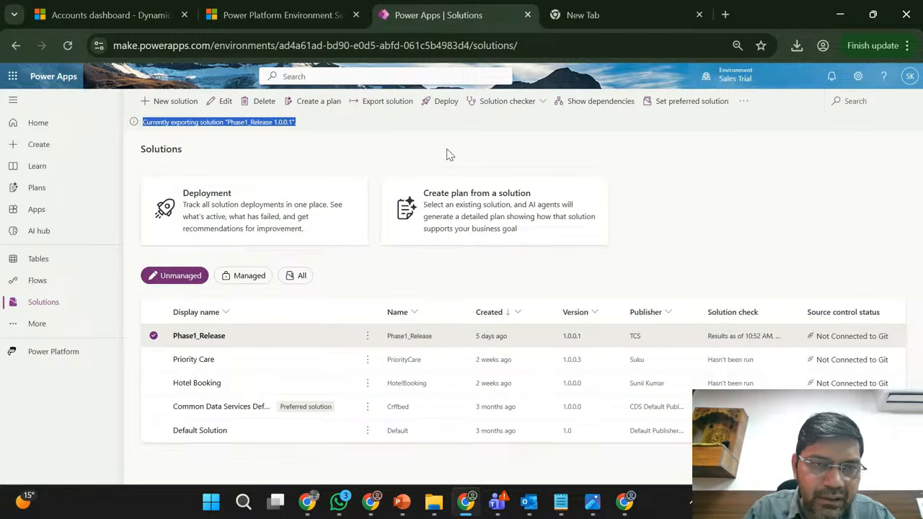
left_click(352, 164)
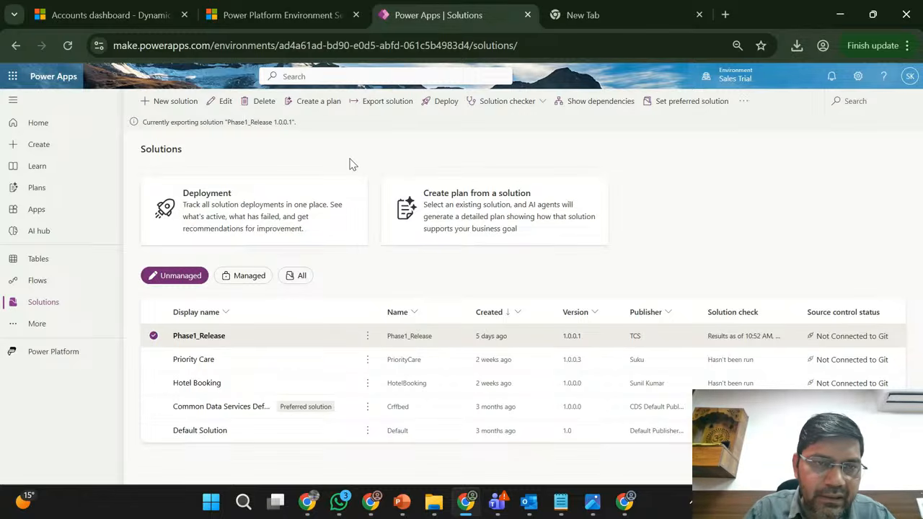
double_click(236, 127)
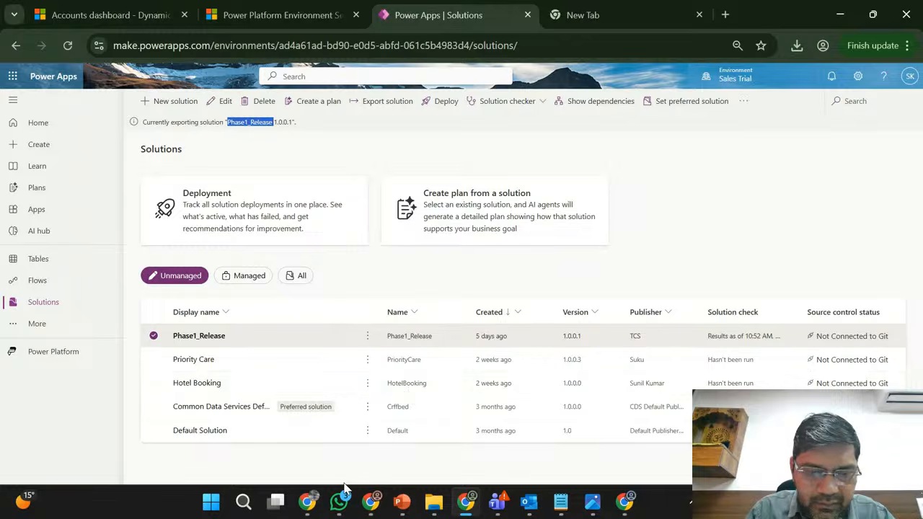
mouse_move(303, 510)
left_click(225, 434)
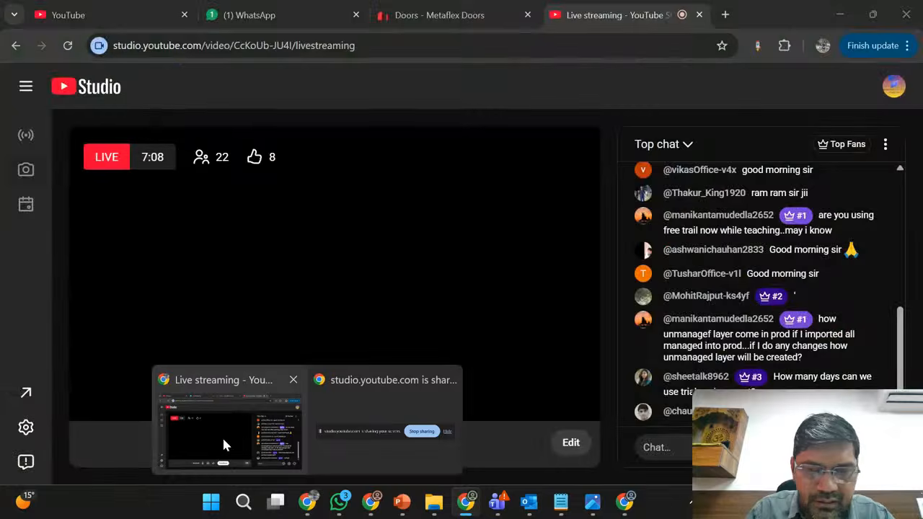
left_click(840, 14)
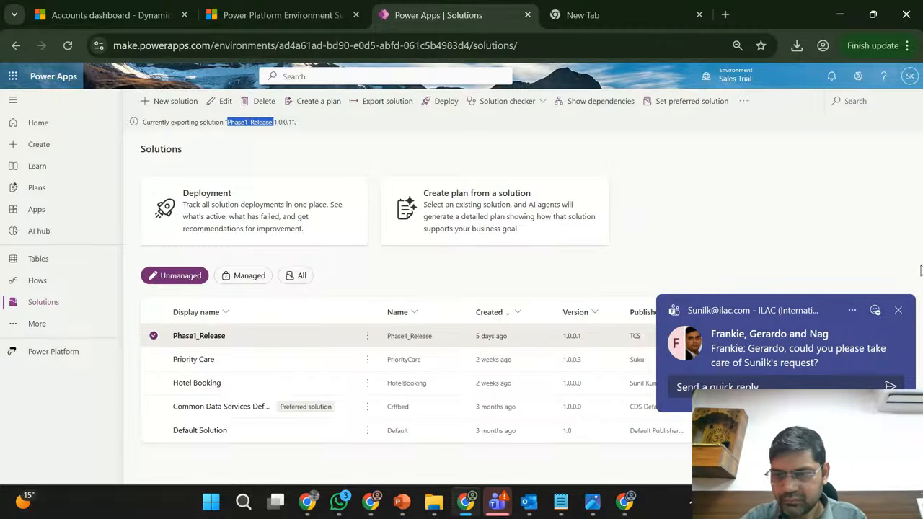
left_click(899, 309)
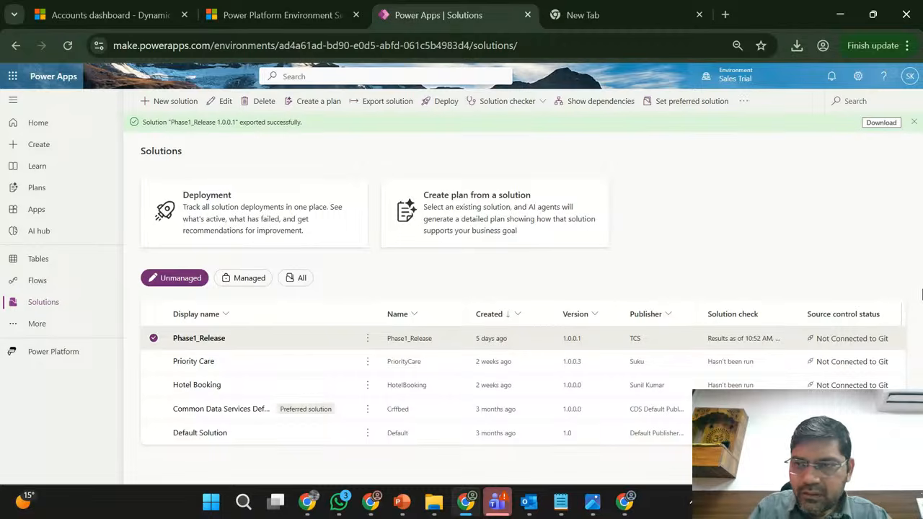
- Download the exported Phase1_Release solution, and close the earlier import and its missing dependencies list in the Marketing Trial environment
left_click(880, 123)
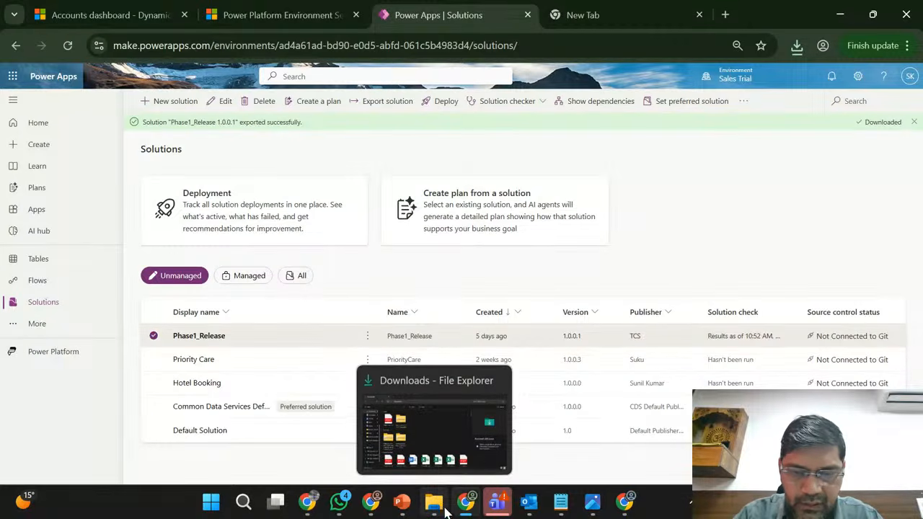
left_click(371, 501)
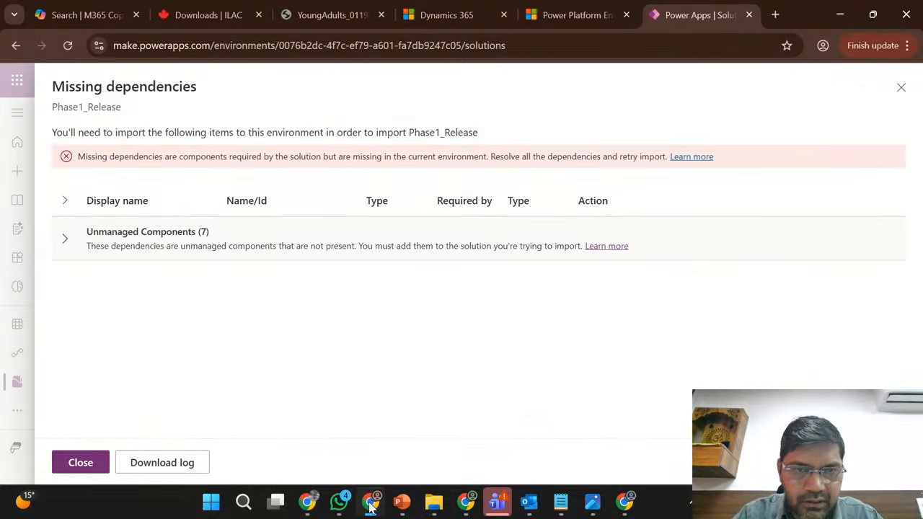
left_click(901, 87)
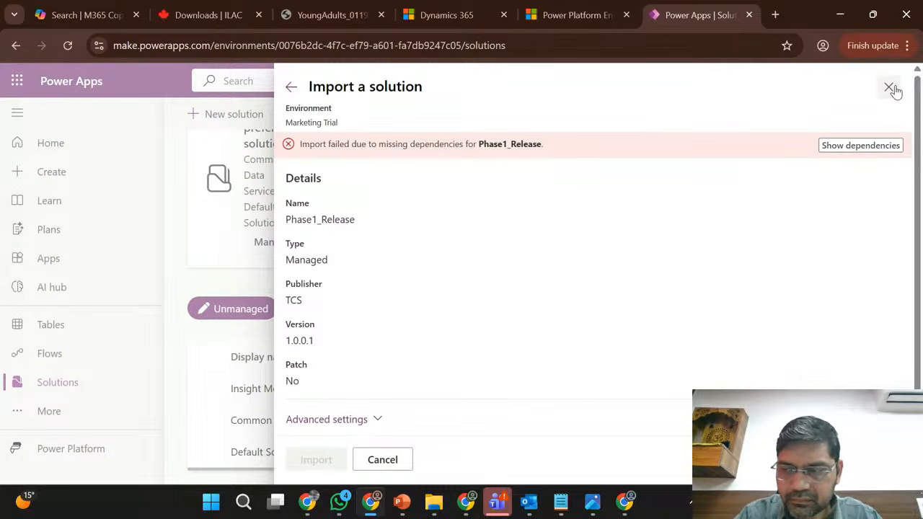
left_click(889, 88)
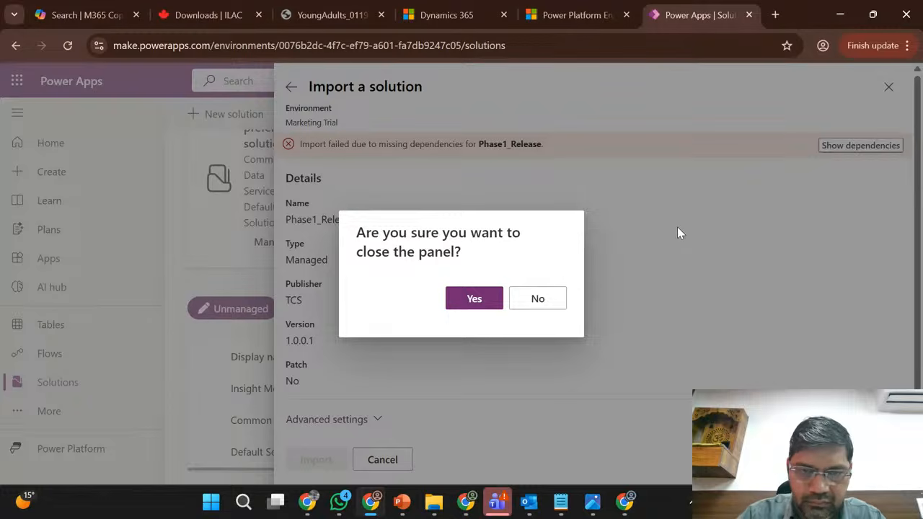
left_click(488, 302)
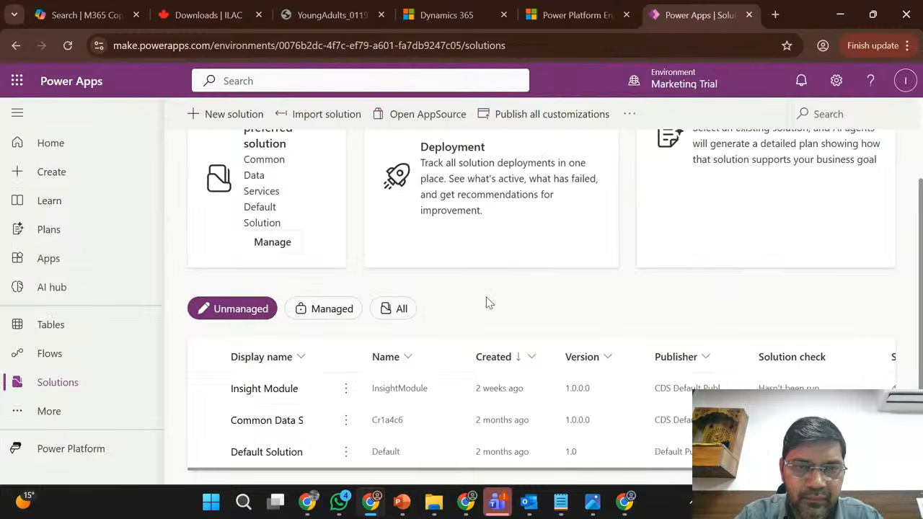
- Try to import Phase1_Release_1_0_0_1_managed.zip into the Marketing Trial environment
left_click(328, 116)
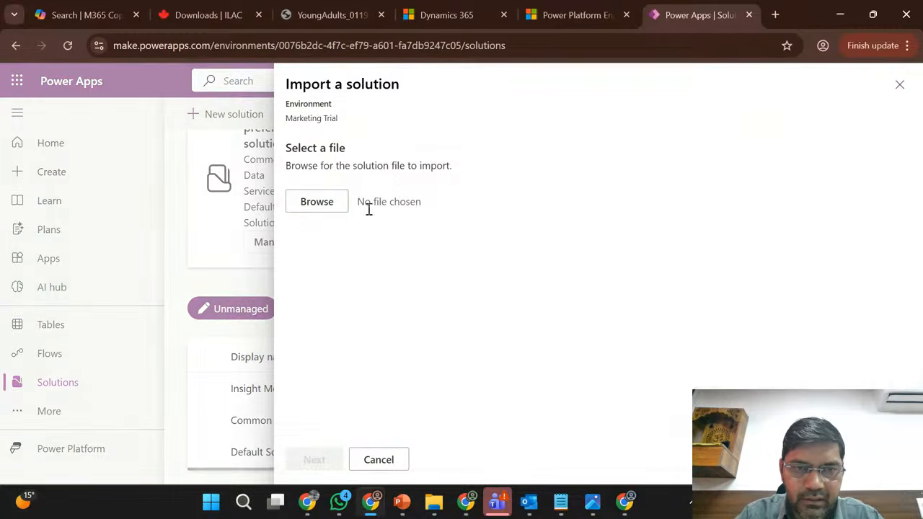
left_click(332, 205)
double_click(171, 139)
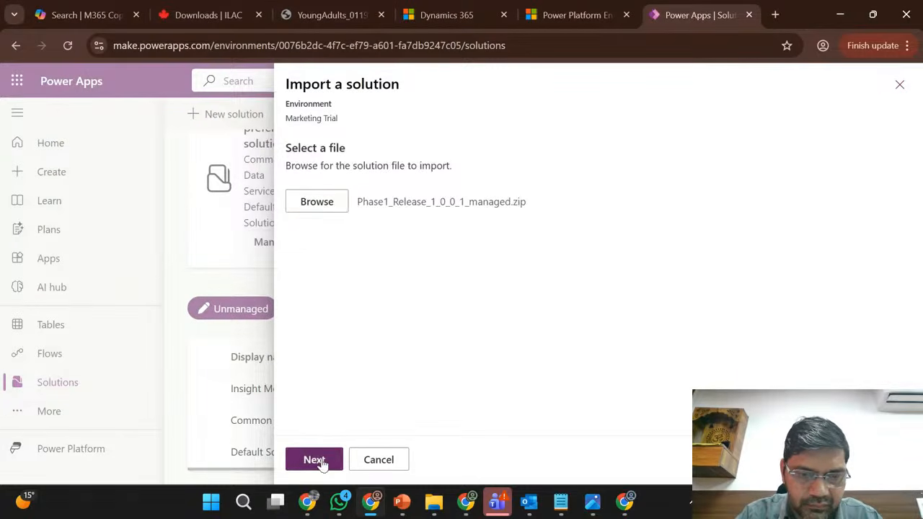
left_click(322, 460)
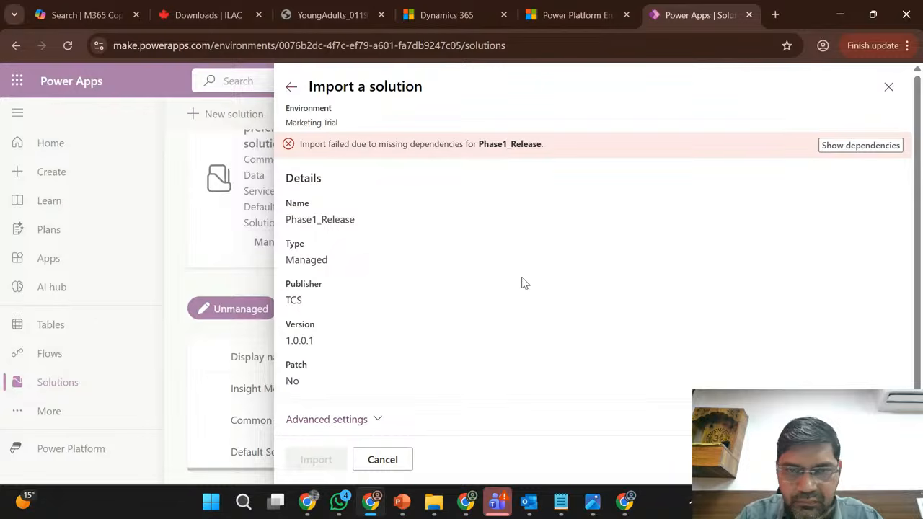
- Examine the unmanaged components among the missing dependencies of Phase1_Release, and close the solution import
left_click(862, 147)
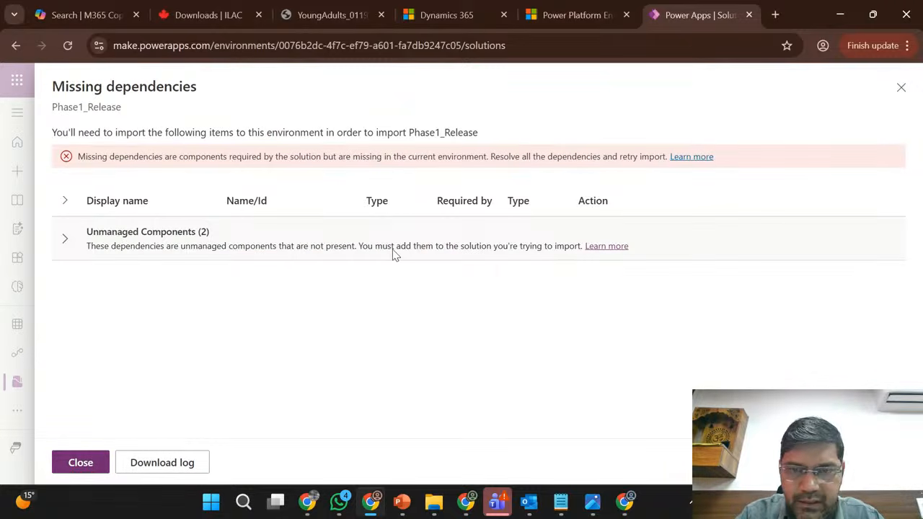
left_click(64, 239)
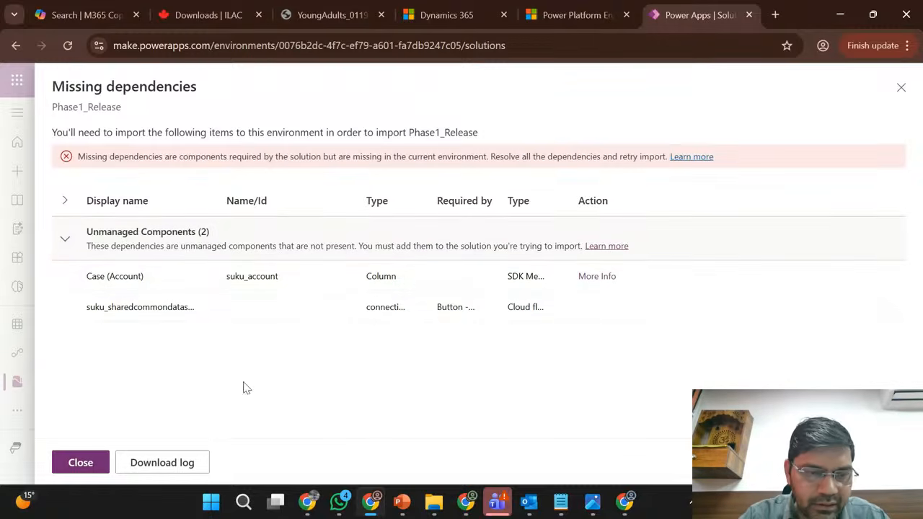
left_click(81, 462)
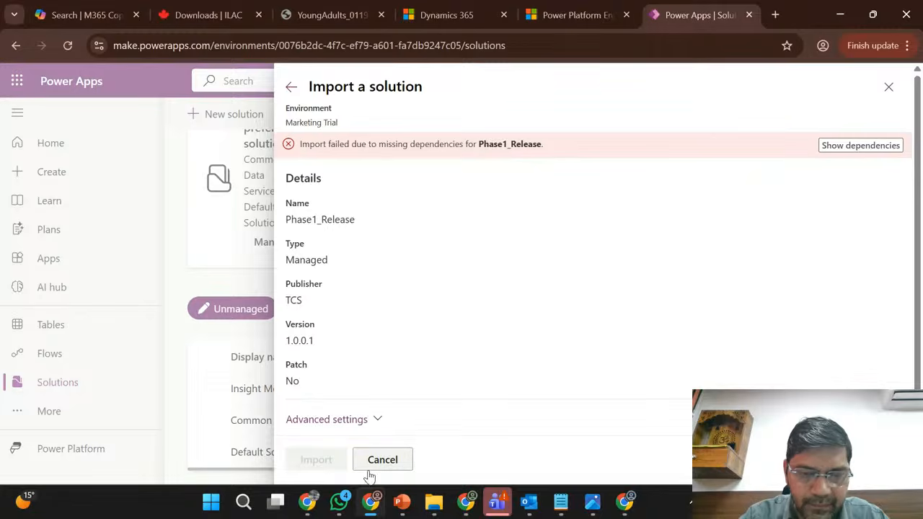
left_click(388, 459)
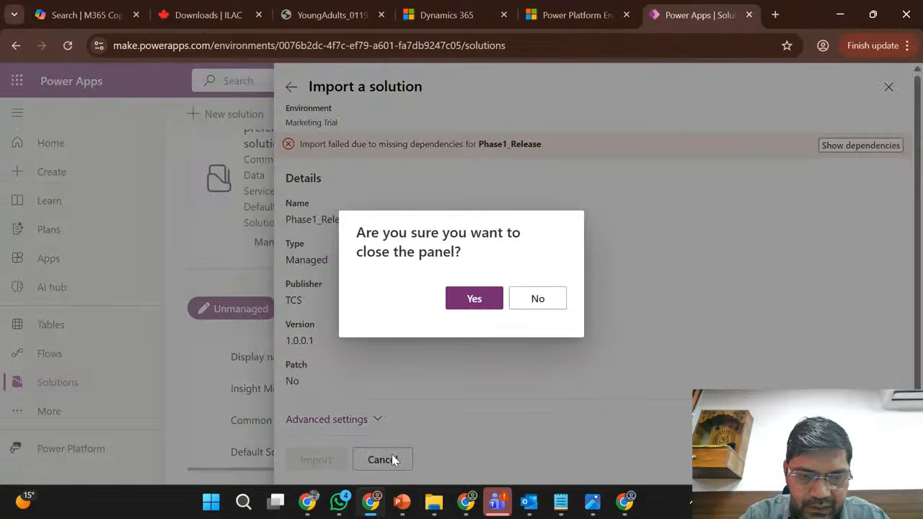
left_click(474, 299)
- Switch to the Sales Trial environment and remove the cloud flow "Button -> Perform an unbound action" from the Phase1_Release solution
left_click(369, 508)
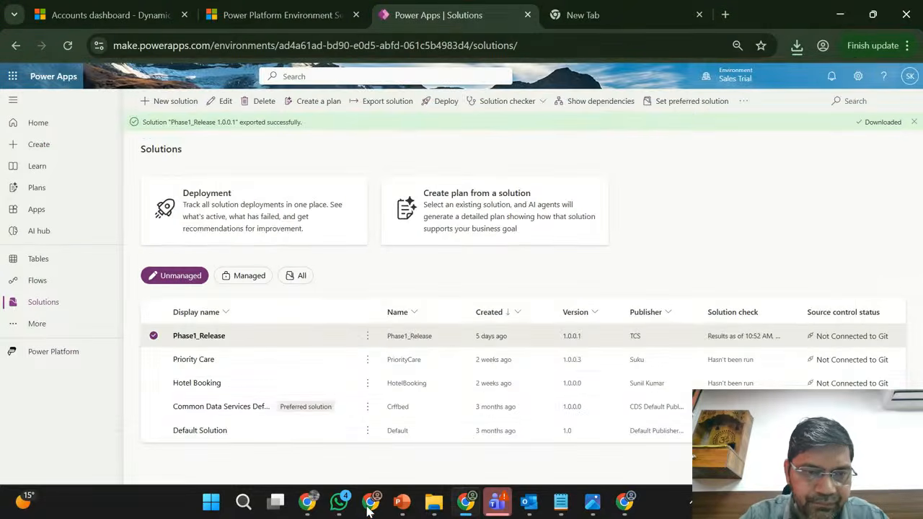
left_click(199, 336)
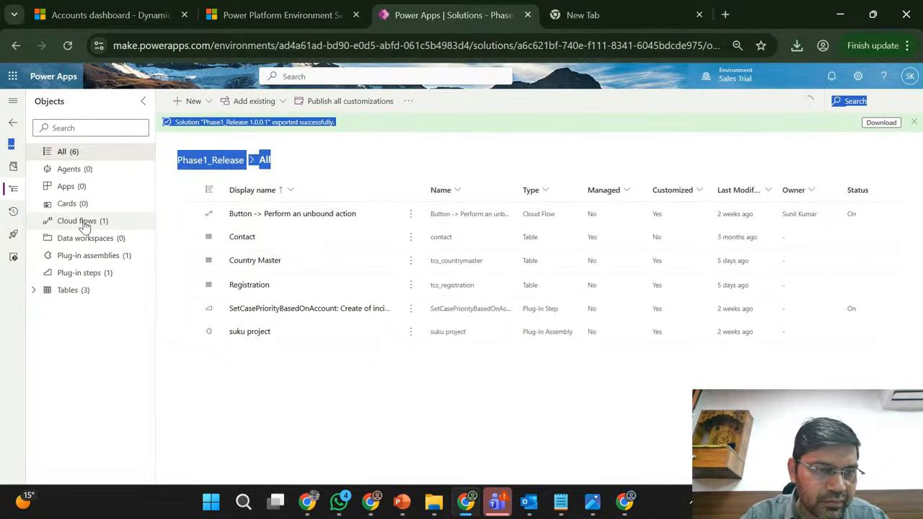
left_click(84, 222)
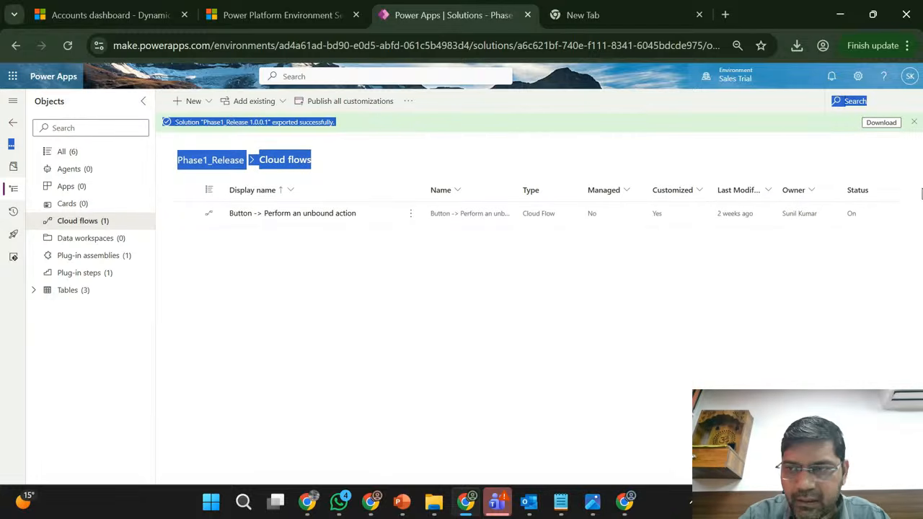
left_click(916, 123)
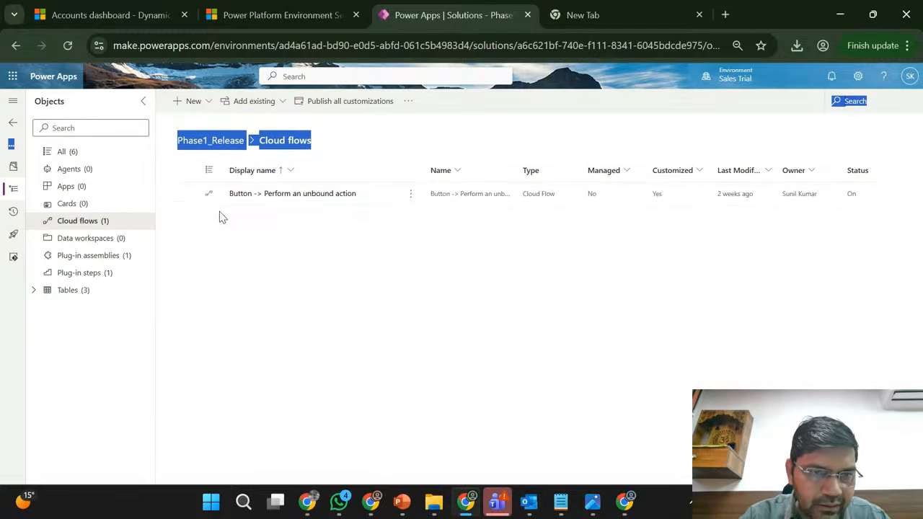
left_click(461, 194)
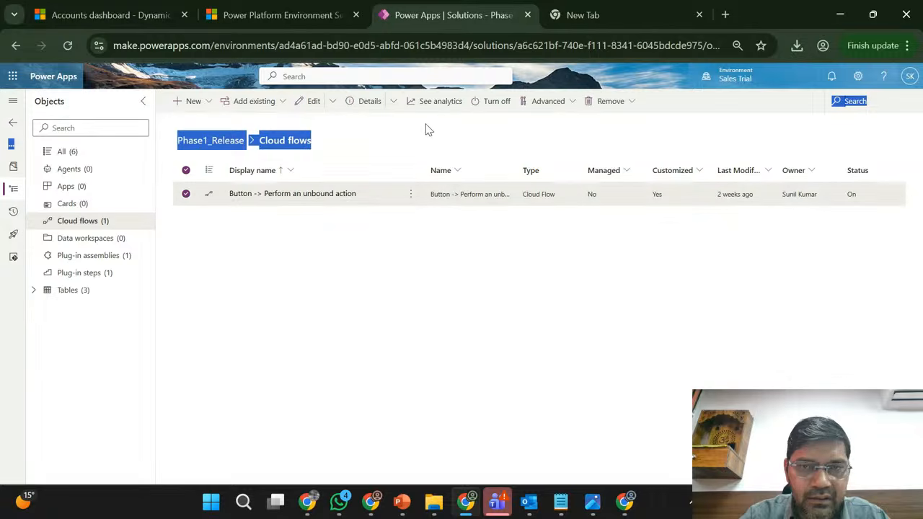
left_click(628, 104)
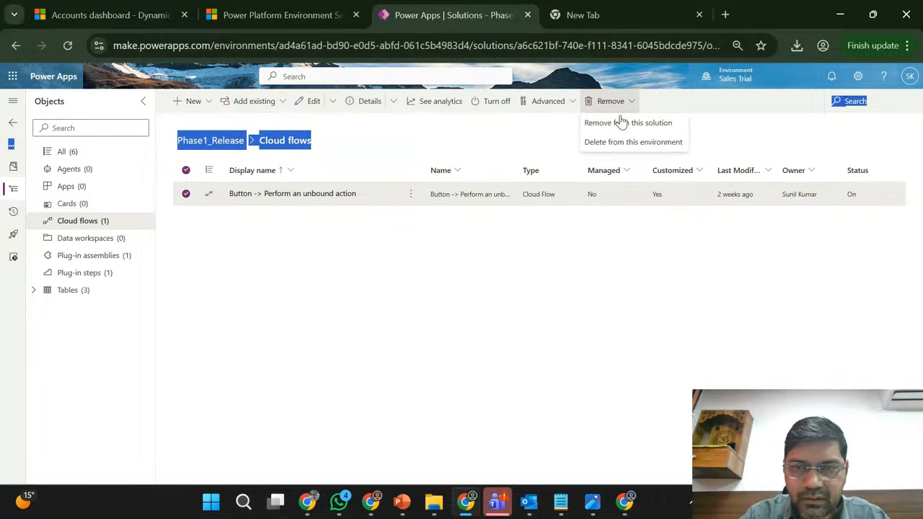
left_click(618, 124)
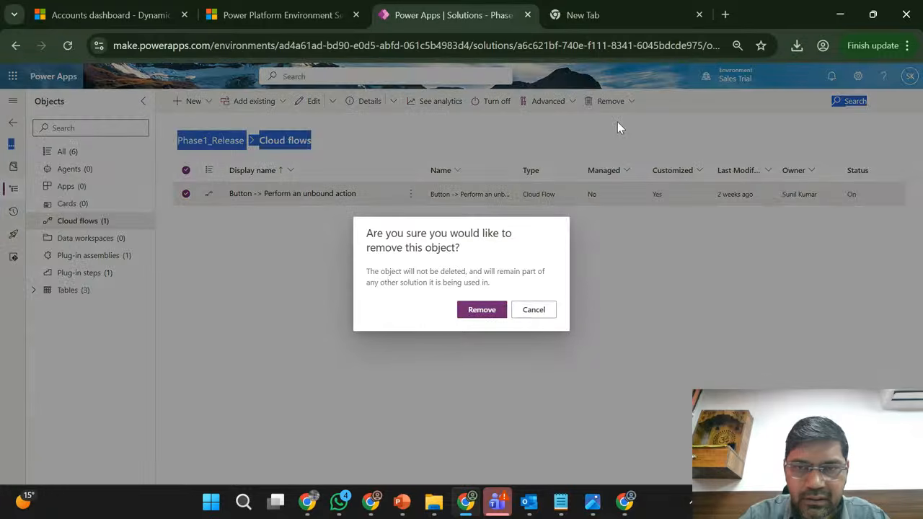
left_click(477, 311)
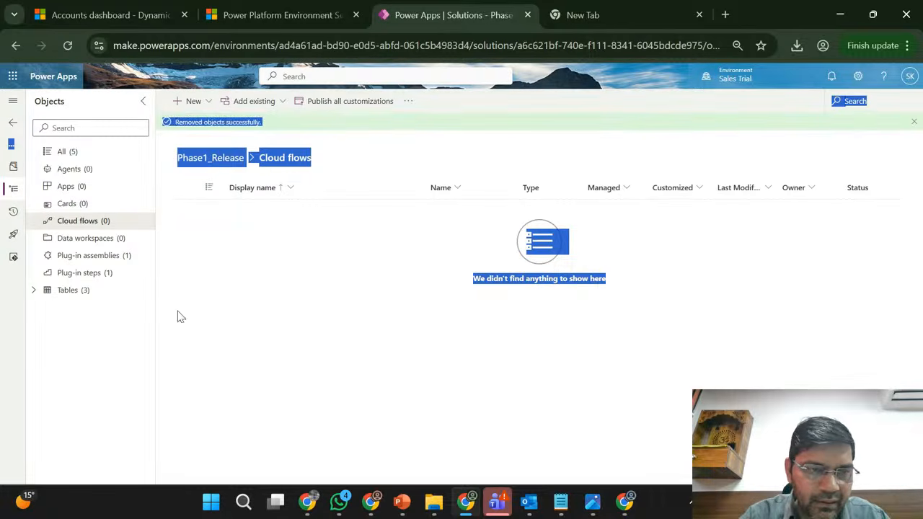
- Remove the SetCasePriorityBasedOnAccount plug-in step from the Phase1_Release solution without deleting it from the environment
left_click(221, 283)
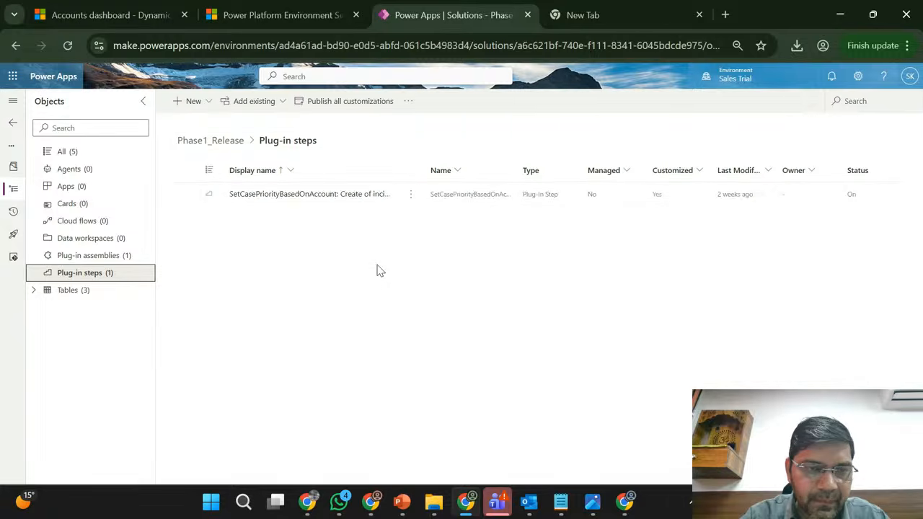
left_click(186, 195)
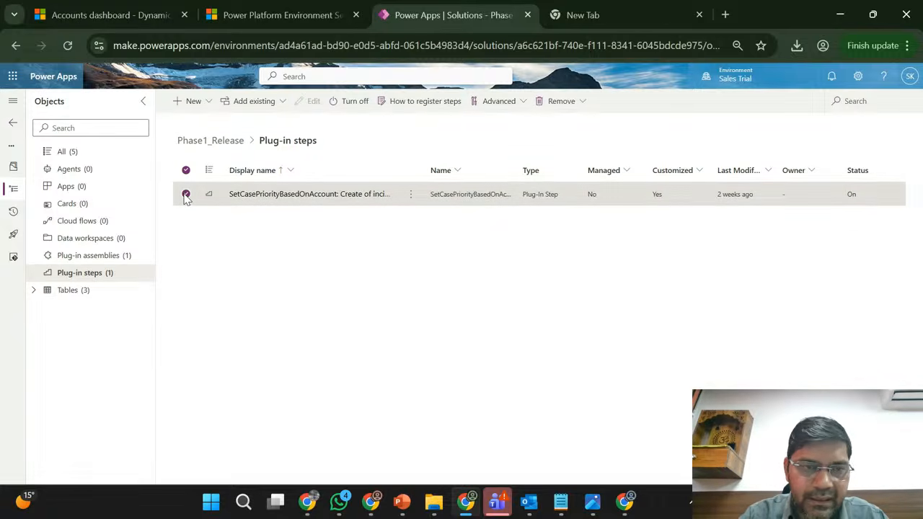
left_click(583, 105)
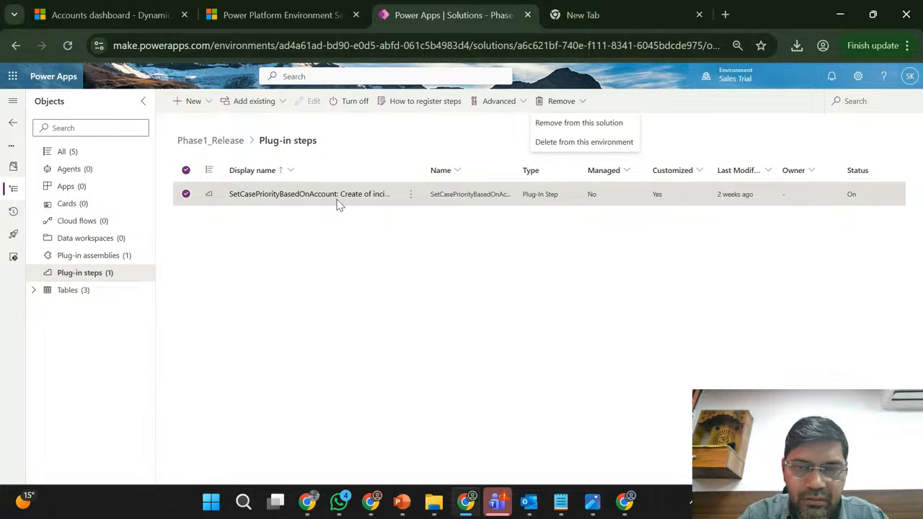
left_click(577, 123)
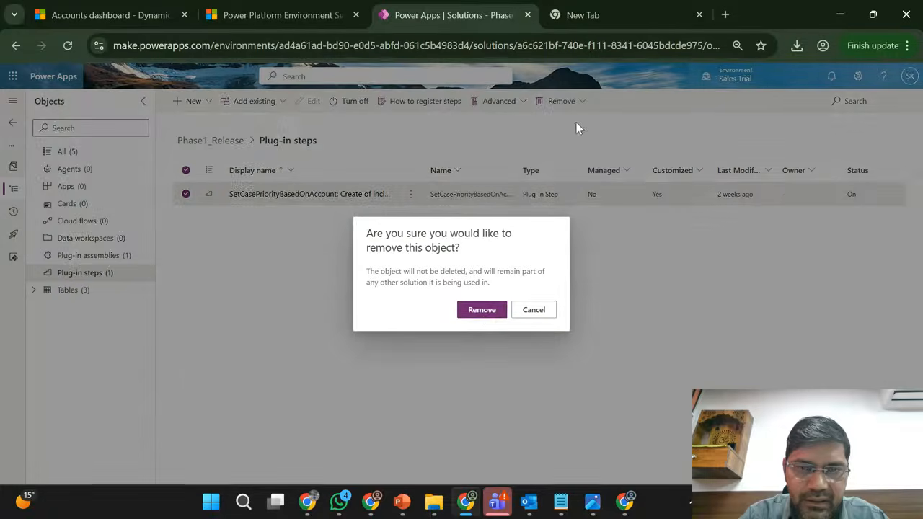
left_click(479, 310)
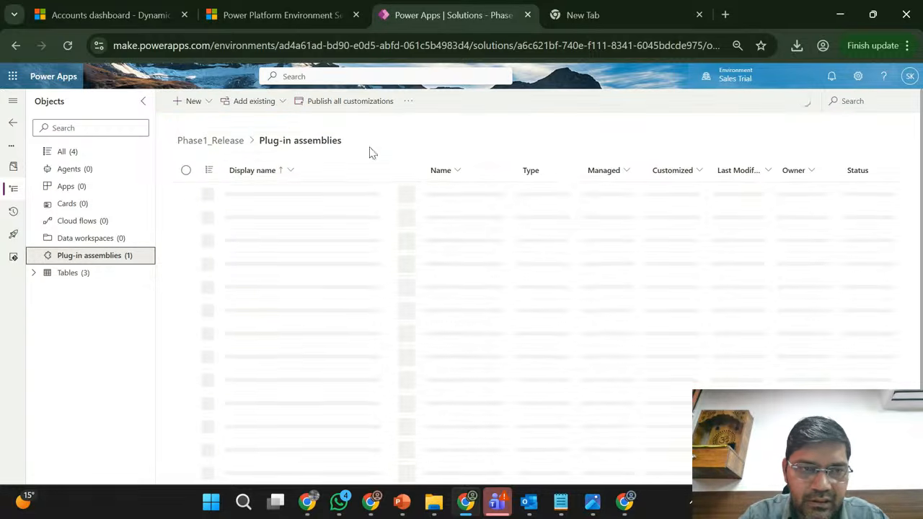
- Remove the suku project plug-in assembly from the Phase1_Release solution without deleting it from the environment
left_click(409, 101)
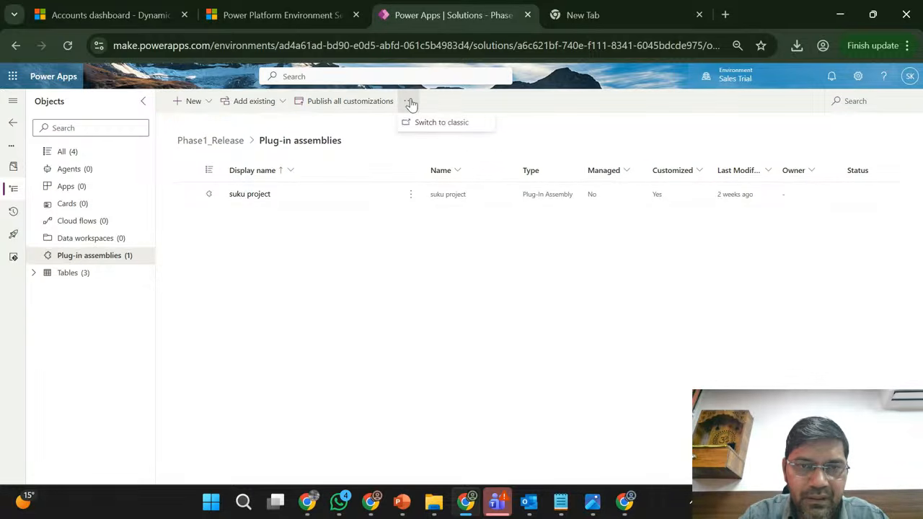
left_click(315, 199)
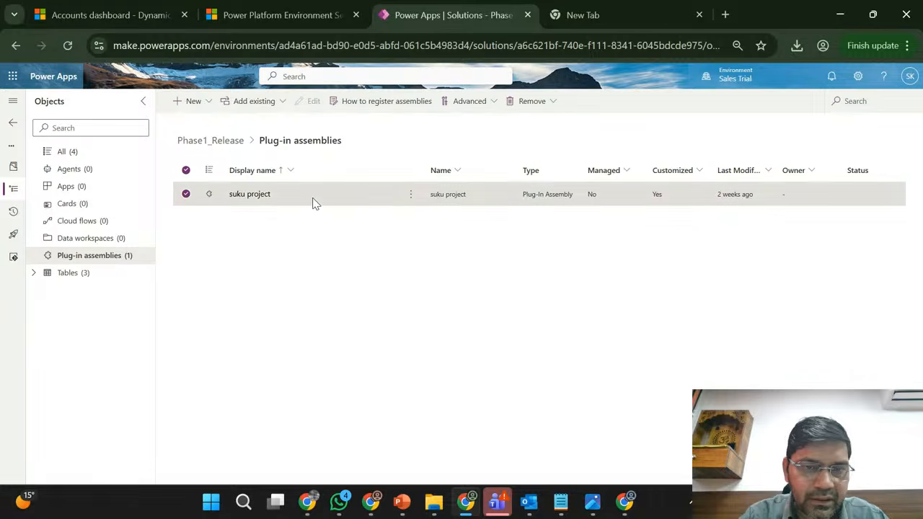
left_click(553, 102)
left_click(550, 124)
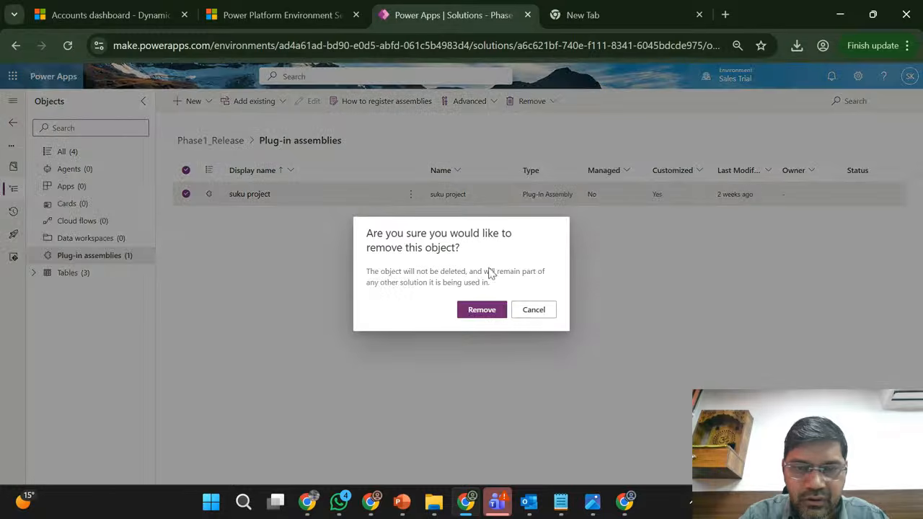
left_click(480, 311)
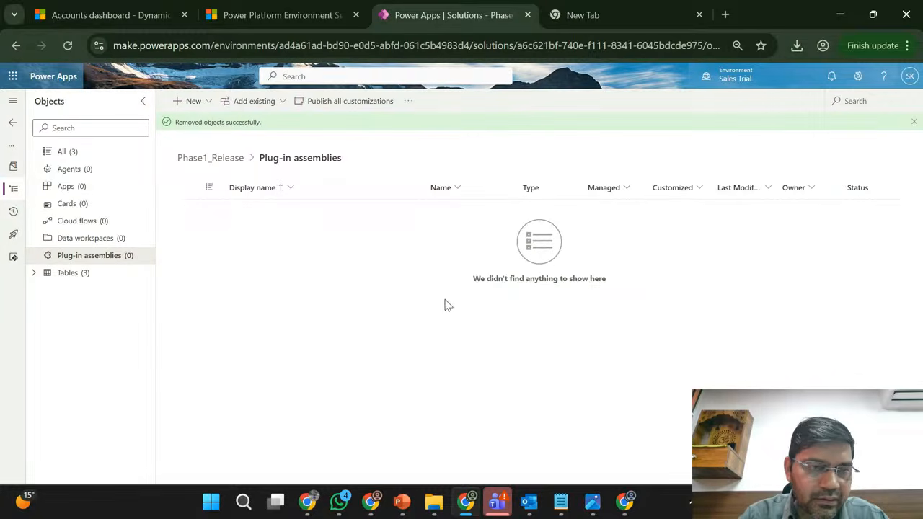
- Export the Phase1_Release solution from Sales Trial as managed with version number 1.0.0.1
left_click(13, 124)
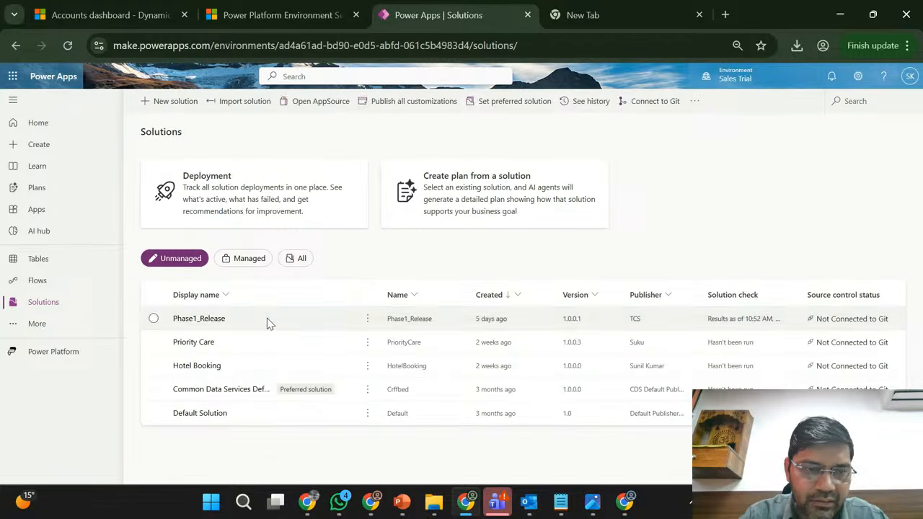
left_click(267, 318)
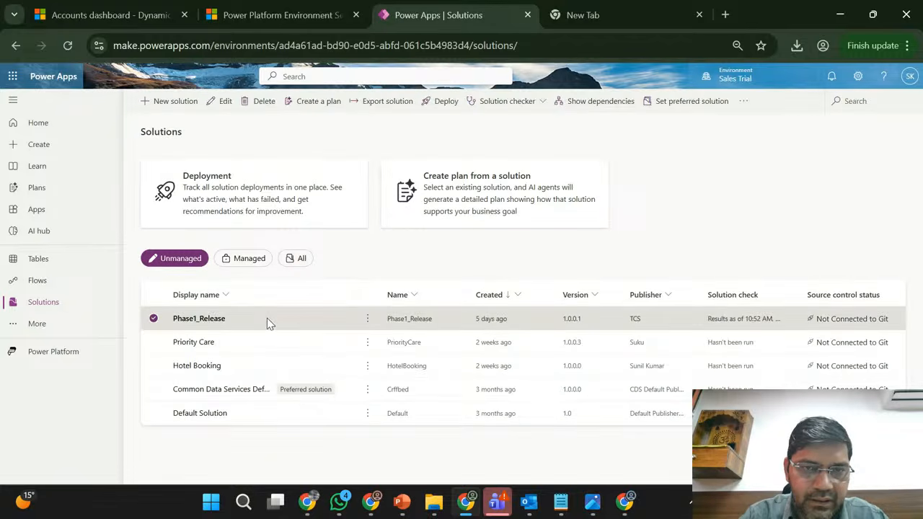
left_click(387, 112)
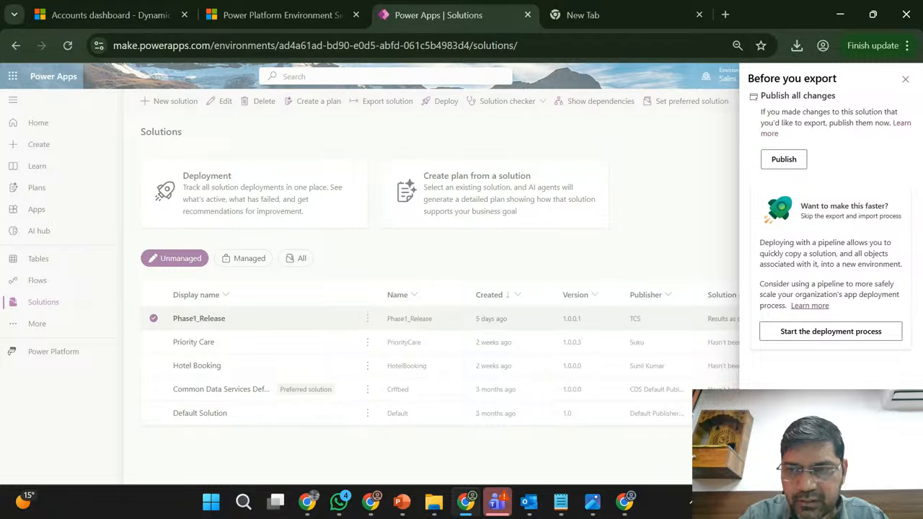
left_click(782, 467)
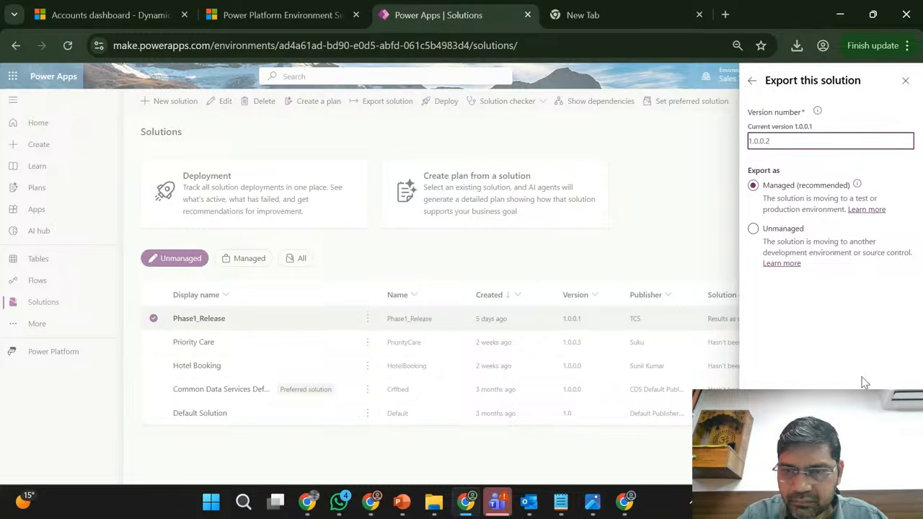
type("1.0.0.1")
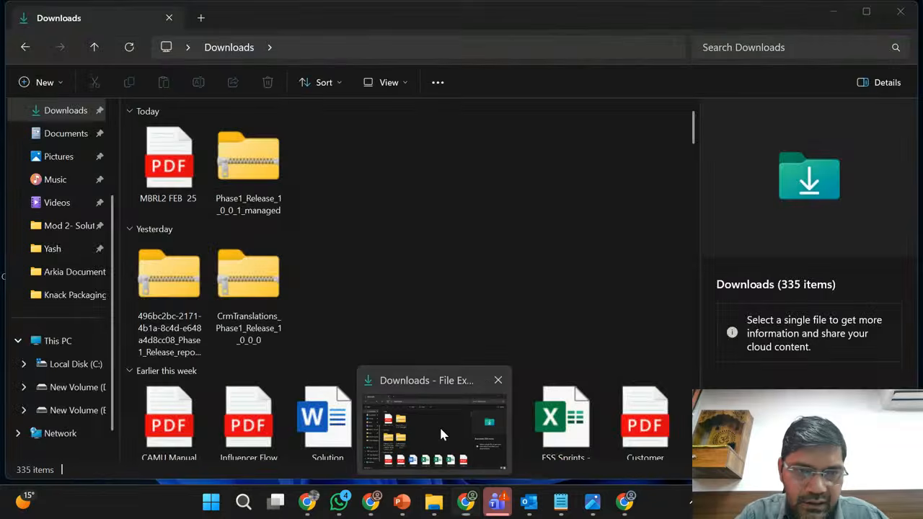
- Delete the old Phase1_Release_1_0_0_1_managed package from the Downloads folder in File Explorer
left_click(439, 426)
left_click(252, 160)
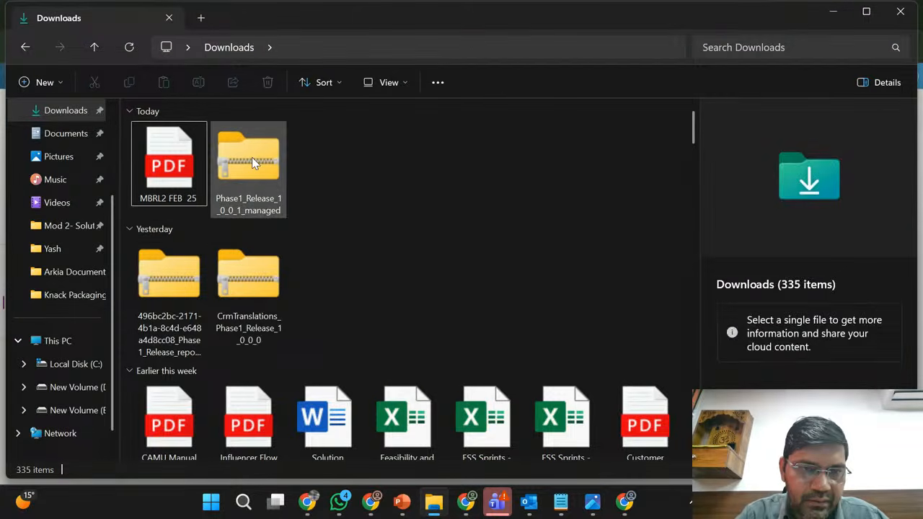
key("Delete")
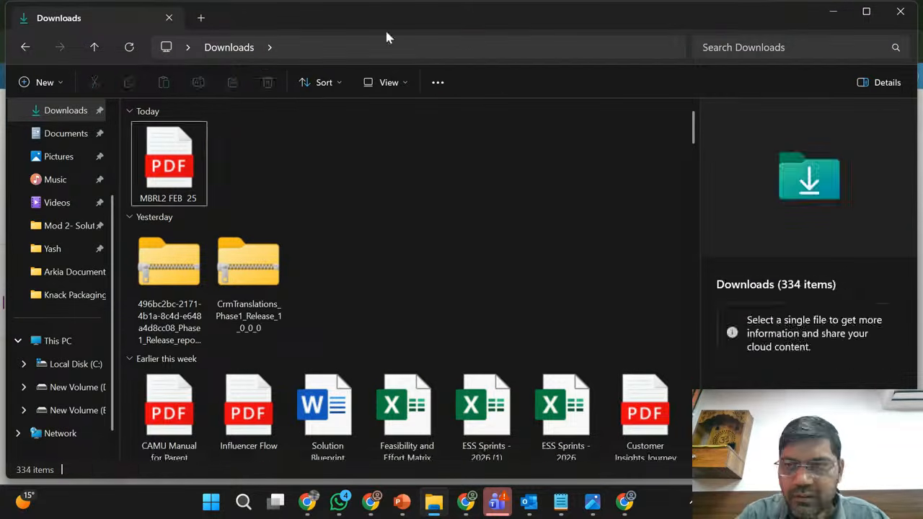
left_click(833, 13)
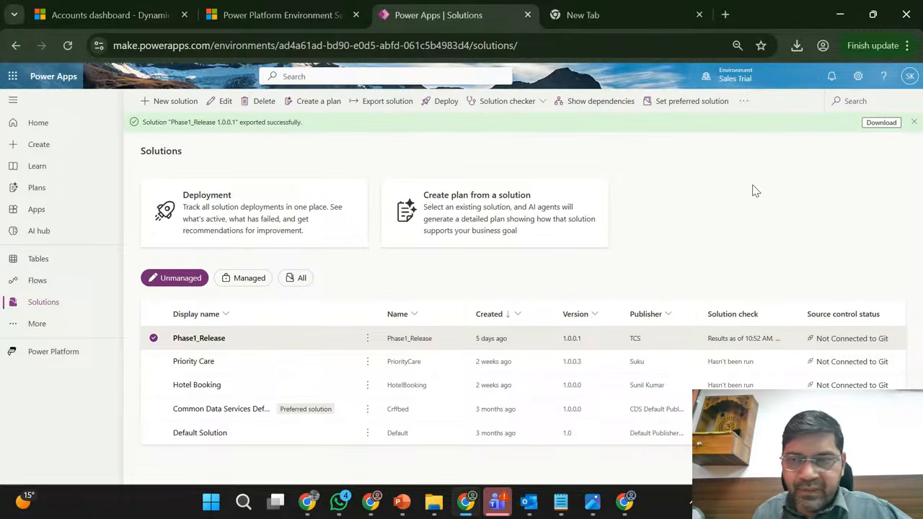
- Download the exported Phase1_Release package and import it into the Marketing Trial environment with its plugin steps and flows enabled
left_click(889, 126)
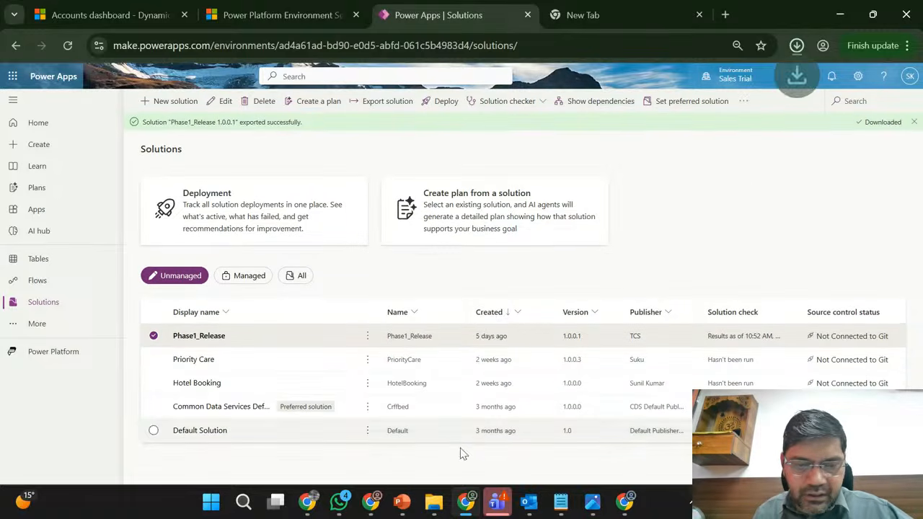
left_click(371, 502)
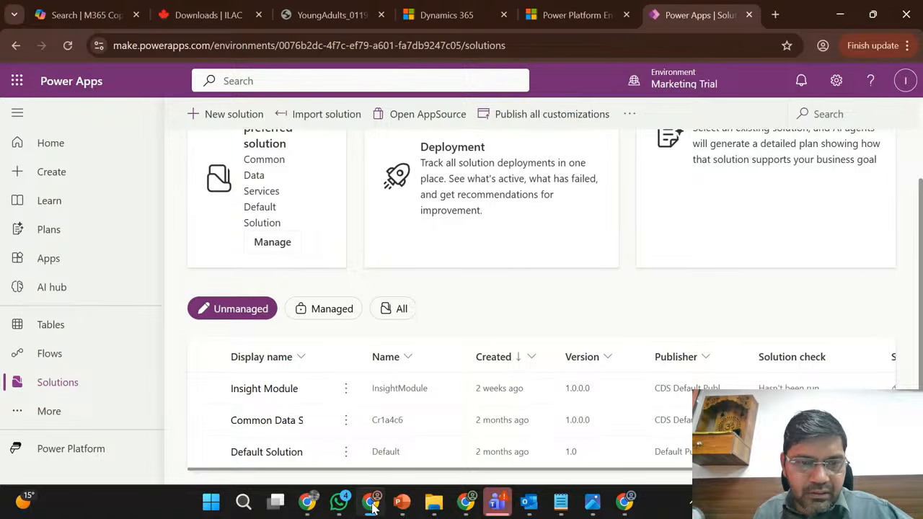
left_click(342, 116)
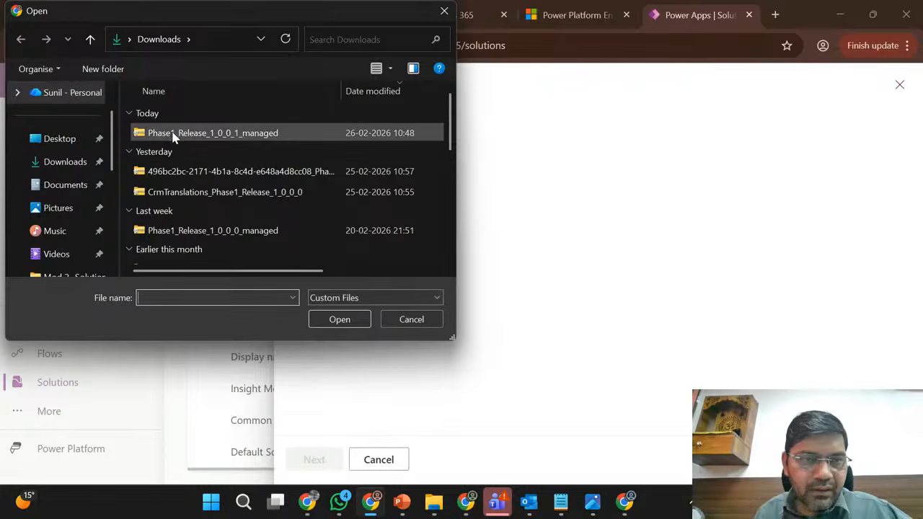
double_click(173, 133)
left_click(317, 459)
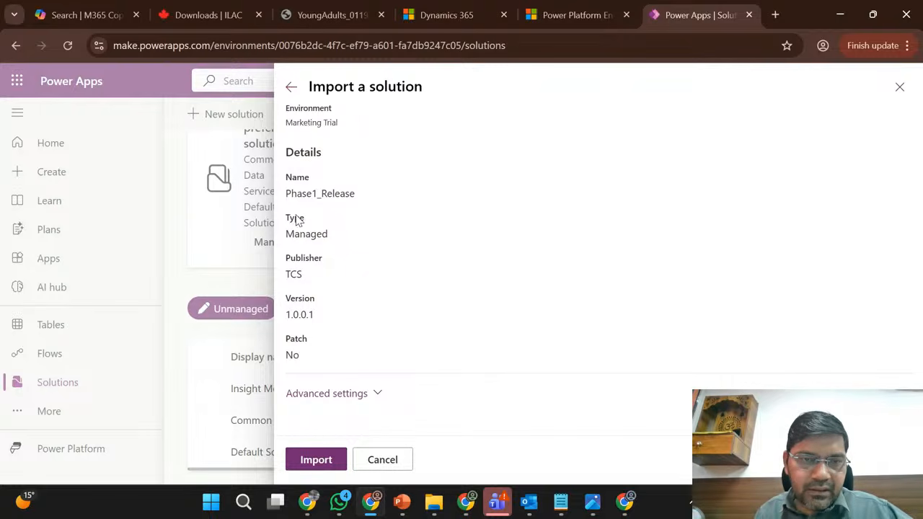
left_click(355, 394)
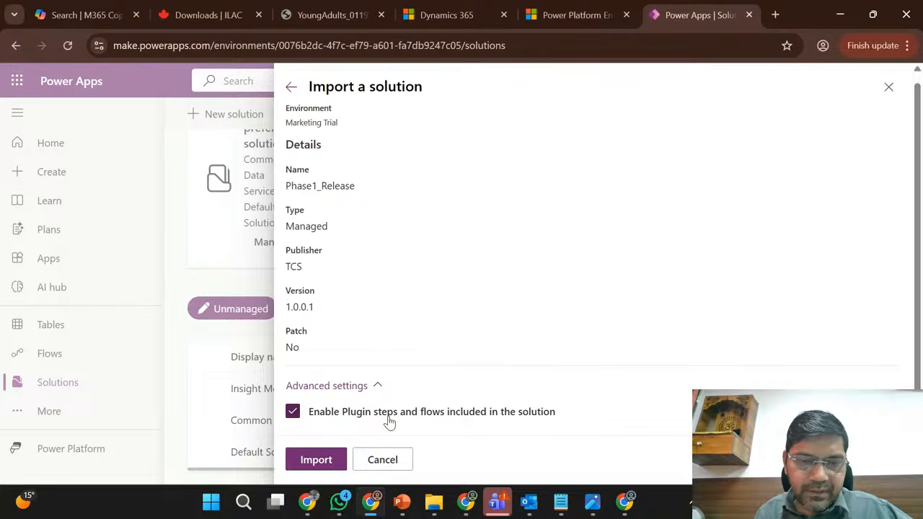
left_click(324, 461)
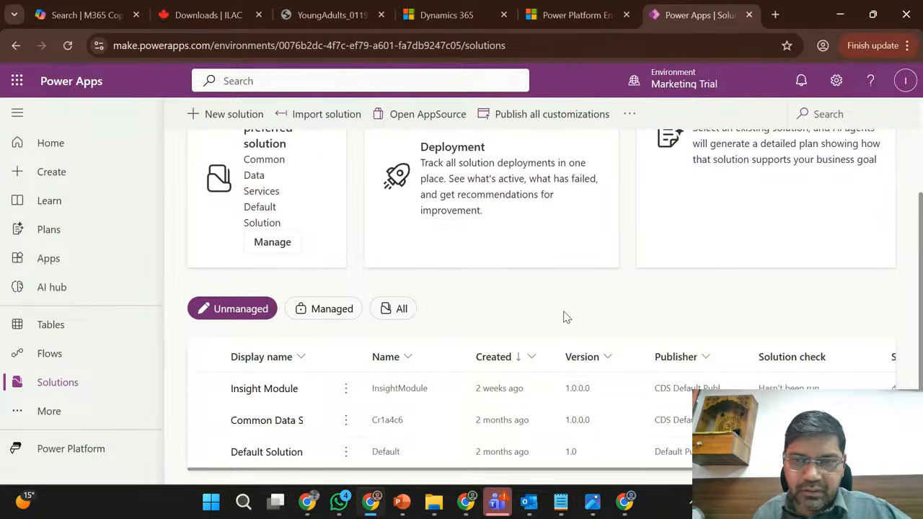
- Switch to the Sales Trial environment and dismiss the solution export notification
scroll(566, 318, "up", 1)
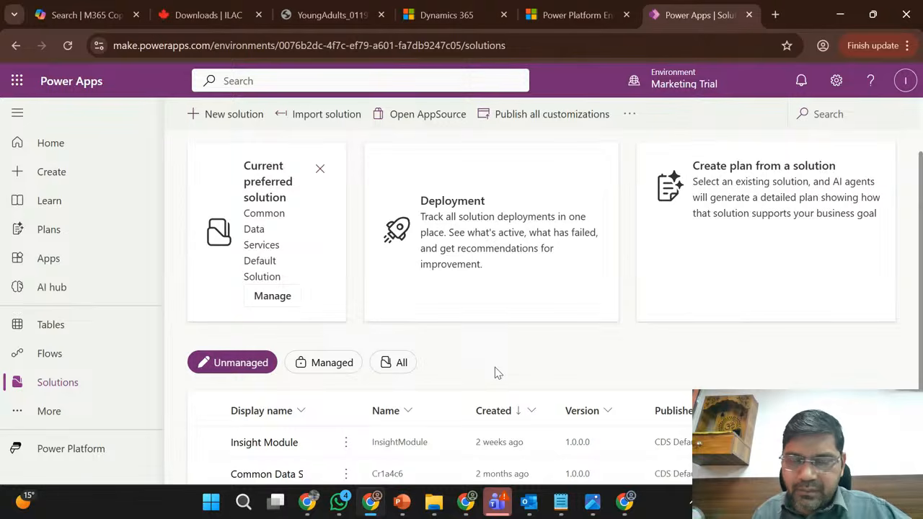
left_click(371, 509)
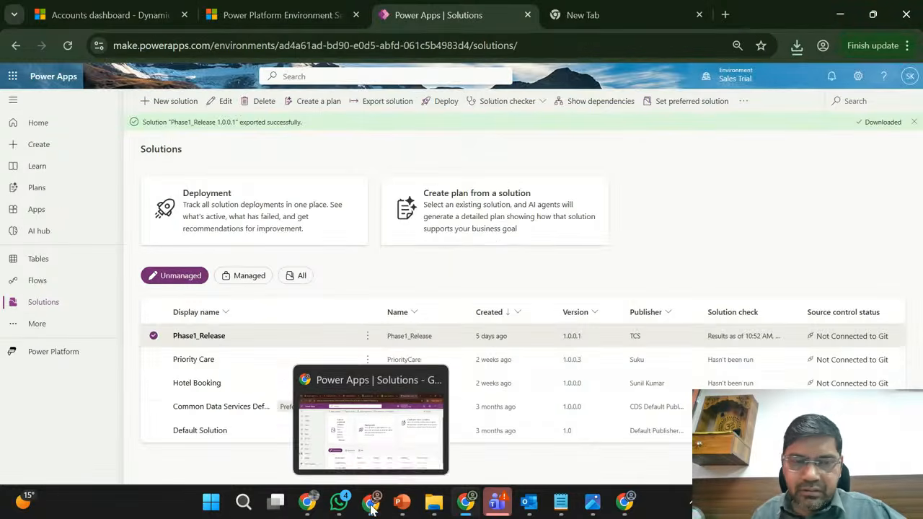
left_click(914, 122)
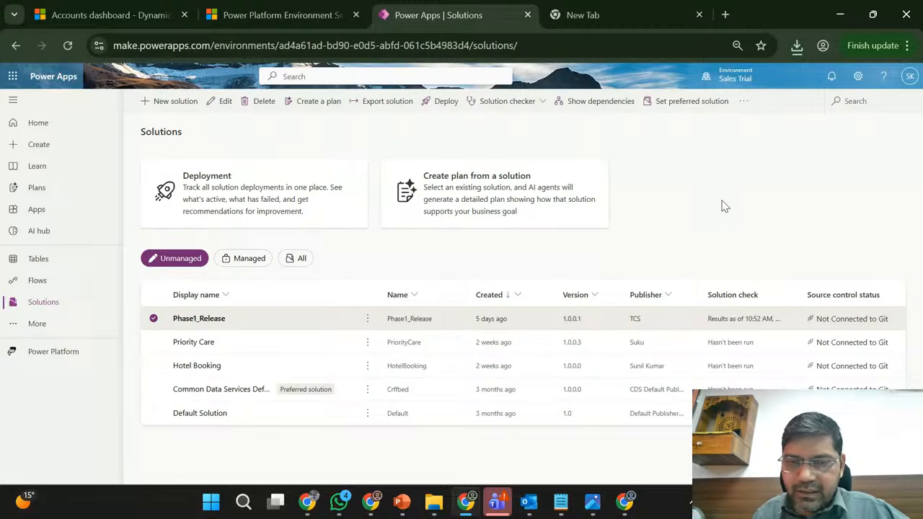
left_click(466, 502)
left_click(465, 505)
left_click(371, 503)
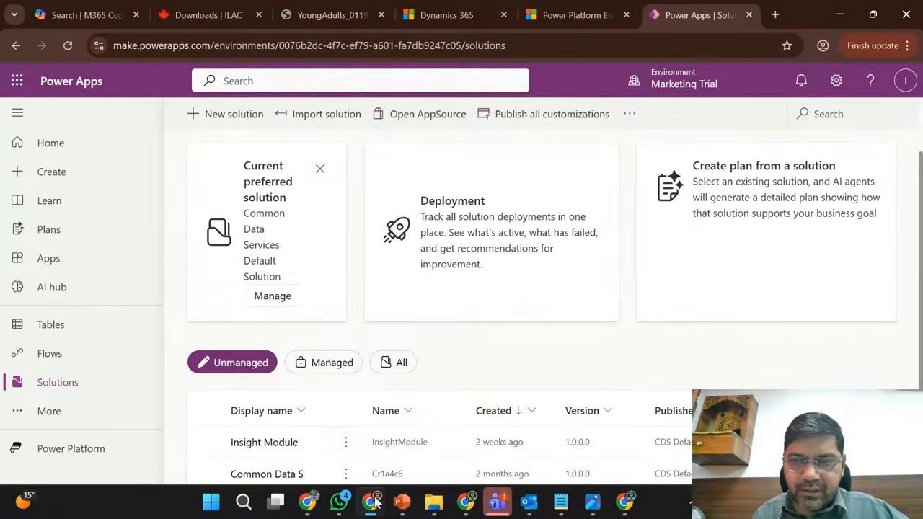
left_click(371, 503)
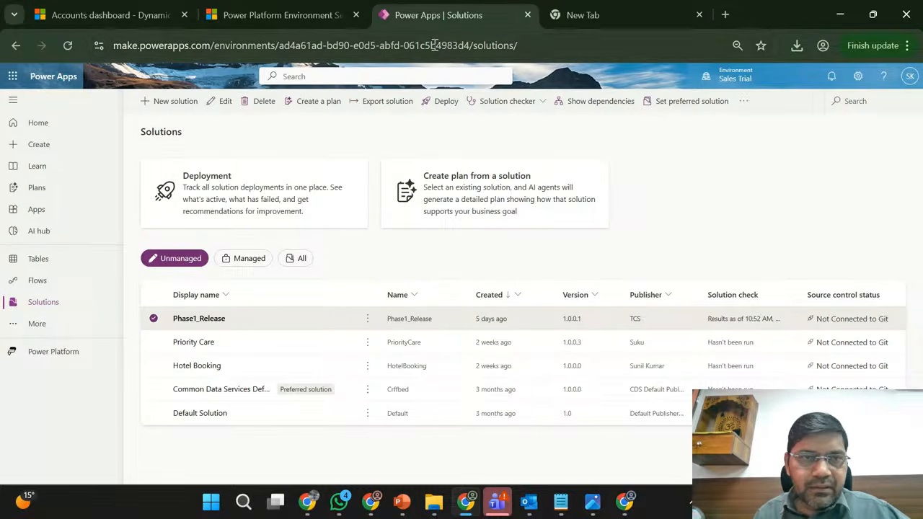
left_click(469, 505)
left_click(468, 505)
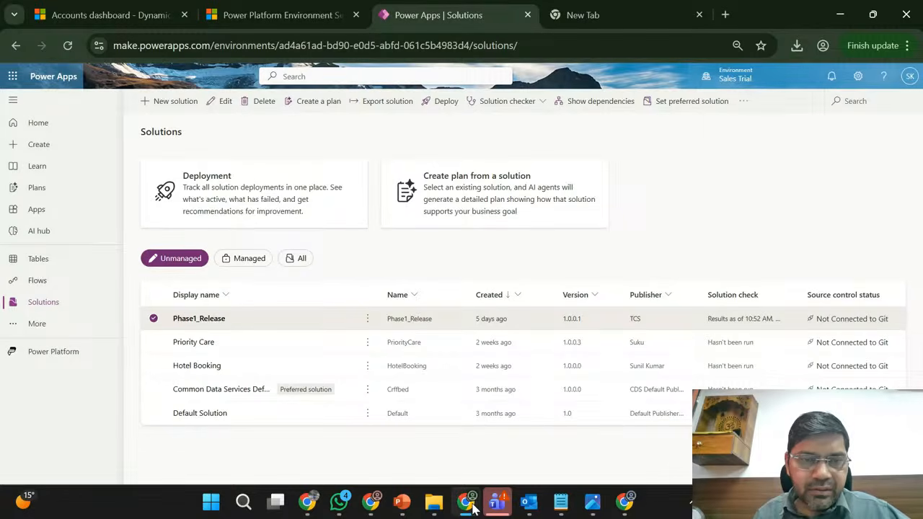
- Search the tables of the Customer Insights - Journeys app in Dynamics 365 for "regis", and clear the search
left_click(369, 503)
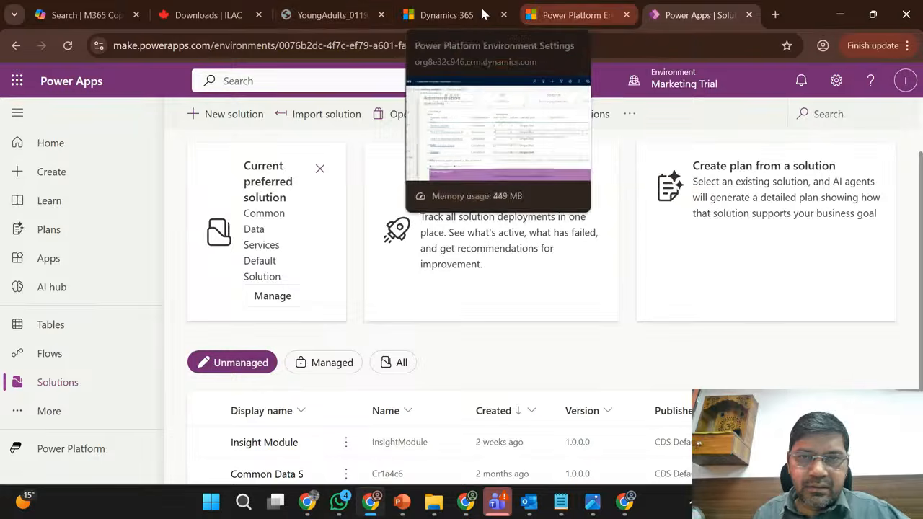
left_click(454, 13)
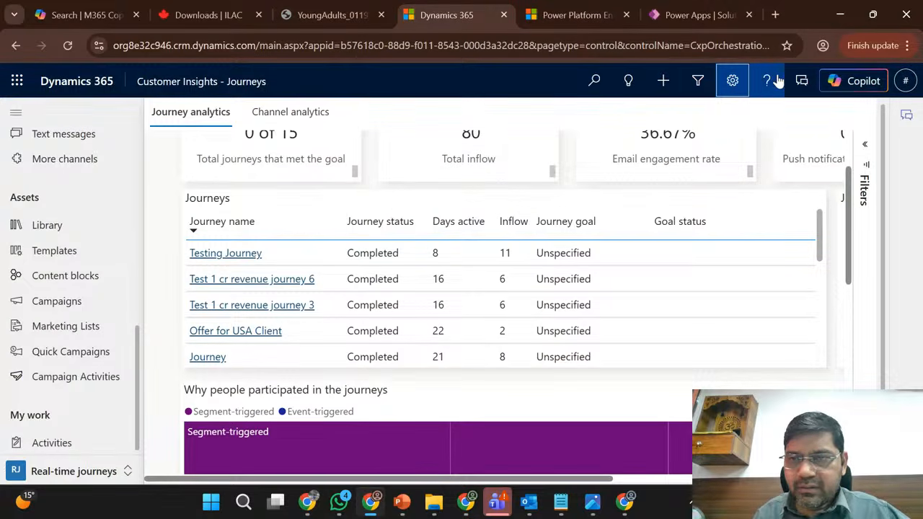
left_click(703, 84)
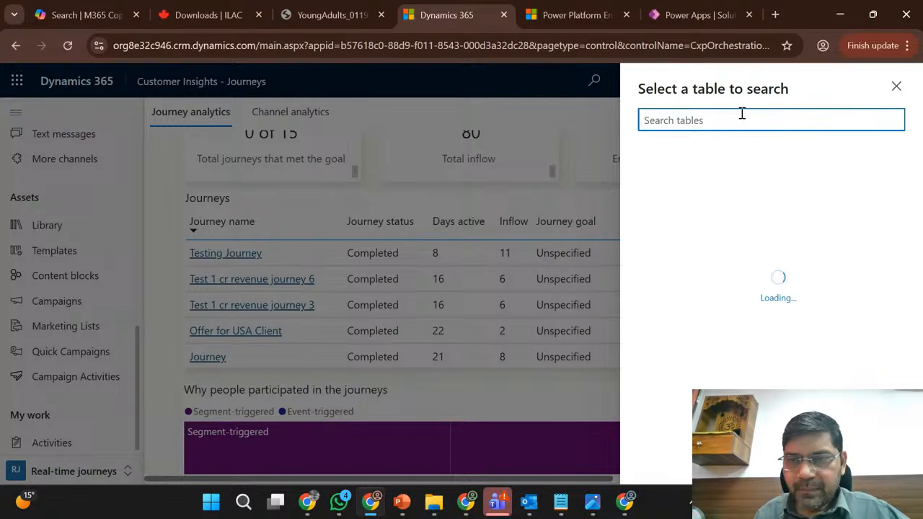
type("re")
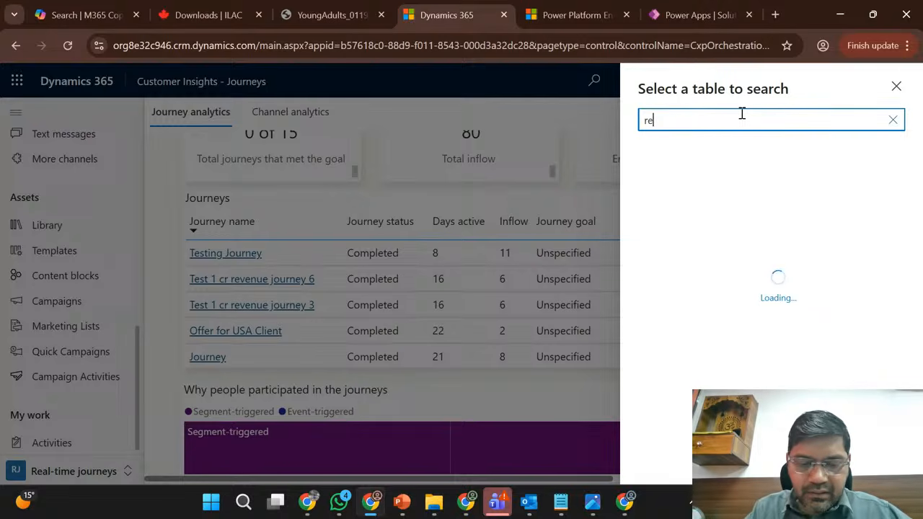
type("gis")
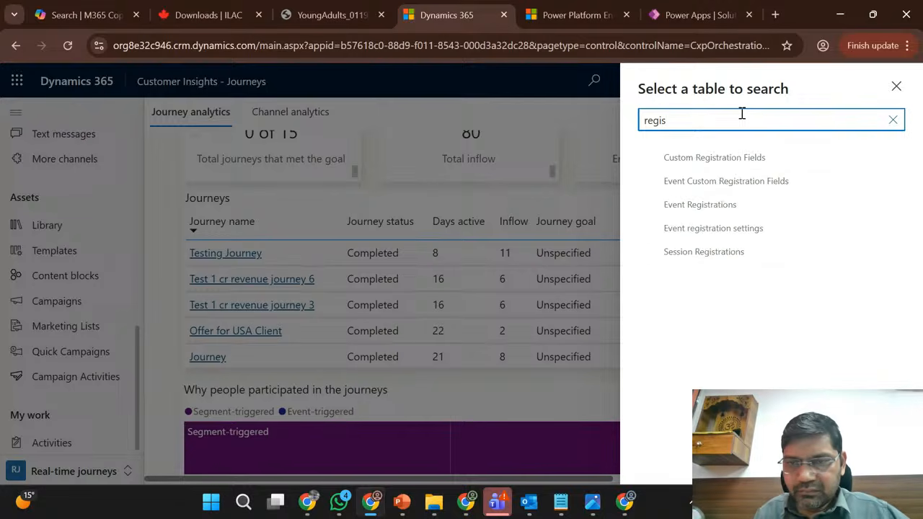
key("BackSpace")
key("BackSpace")
key("BackSpace")
key("BackSpace")
key("BackSpace")
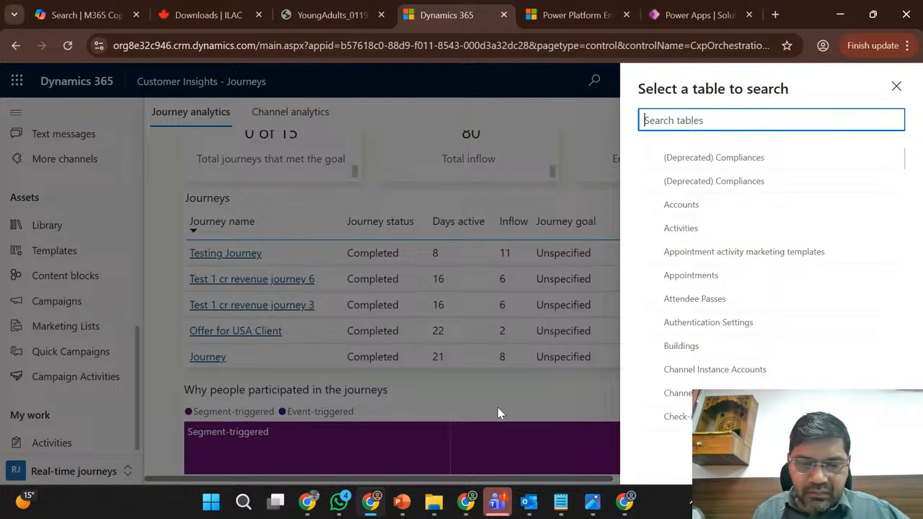
- Check which tables Phase1_Release contains in Sales Trial, and search the Customer Insights - Journeys tables for "Regis"
left_click(470, 507)
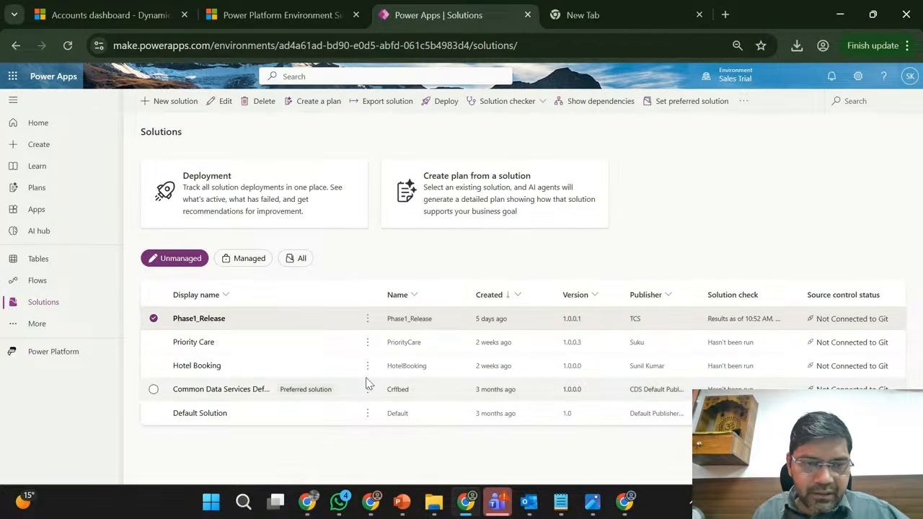
left_click(214, 323)
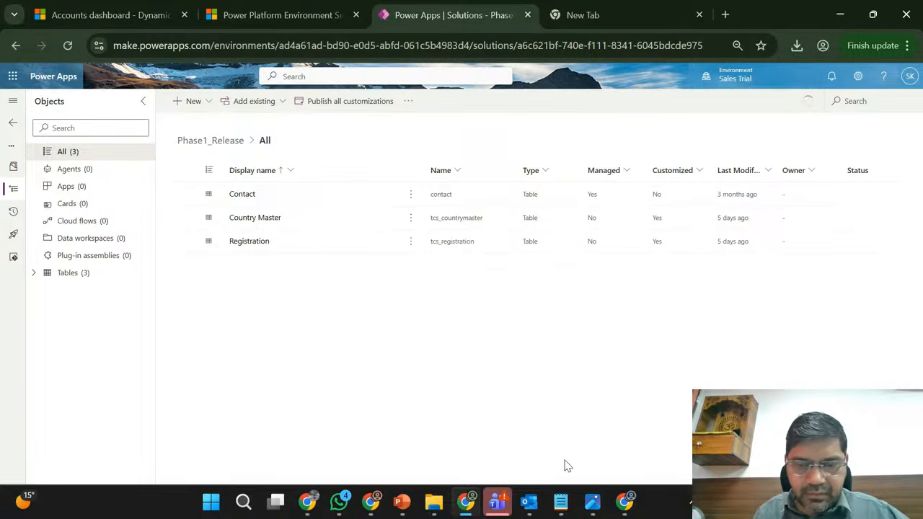
left_click(371, 501)
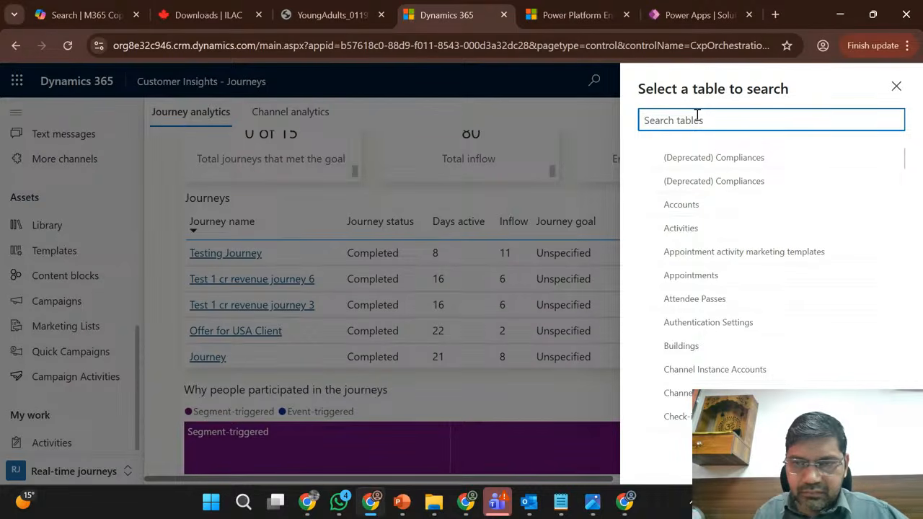
type("Regis")
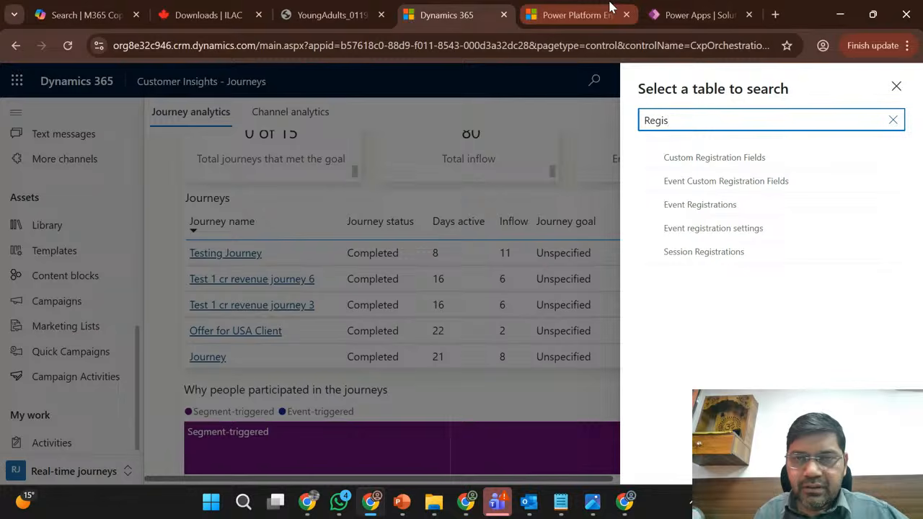
left_click(609, 9)
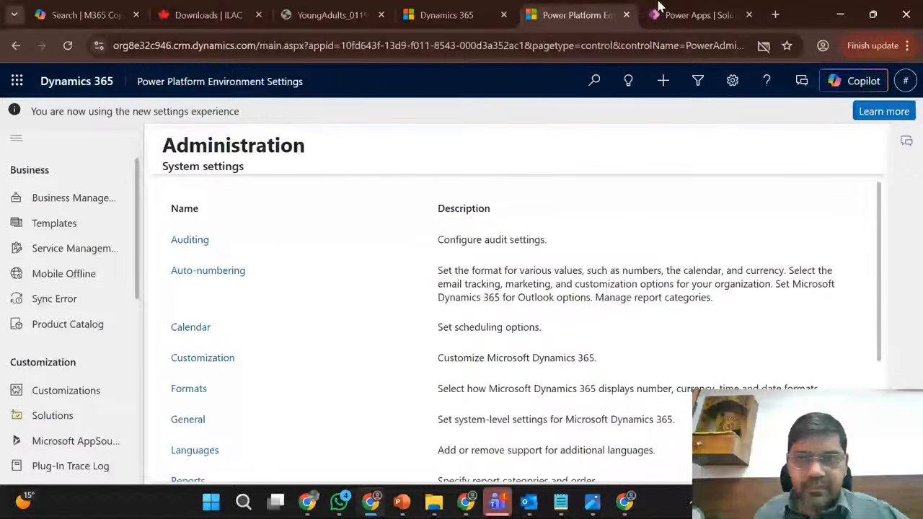
- Switch to the Marketing Trial environment and check the import status of Phase1_Release and the unmanaged solutions list
left_click(658, 7)
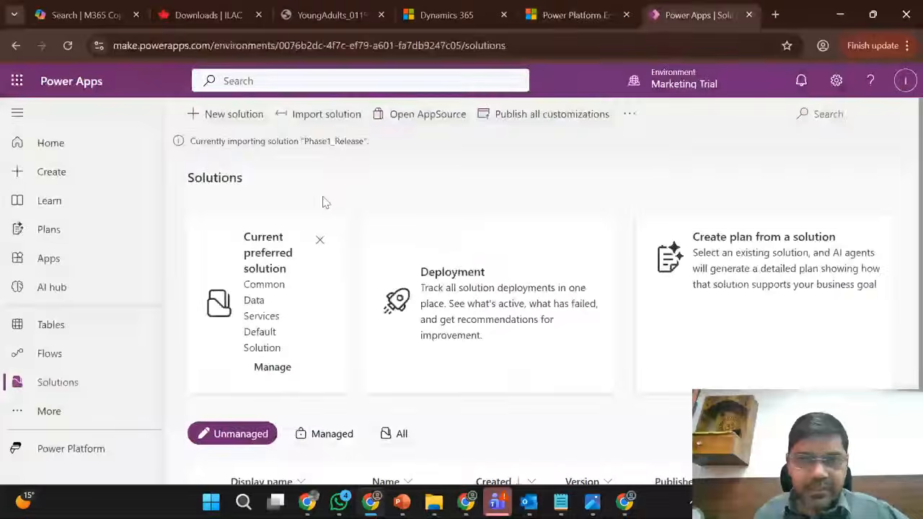
triple_click(249, 141)
left_click(367, 170)
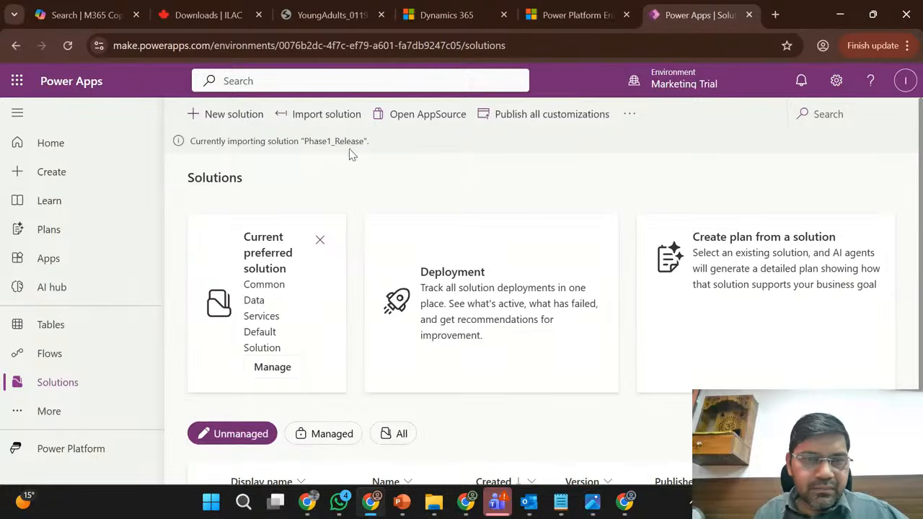
double_click(319, 141)
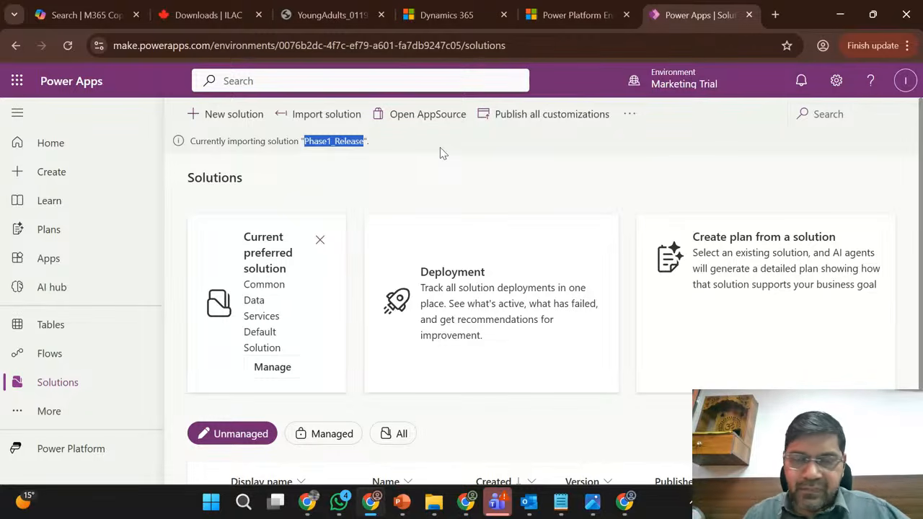
scroll(441, 177, "down", 2)
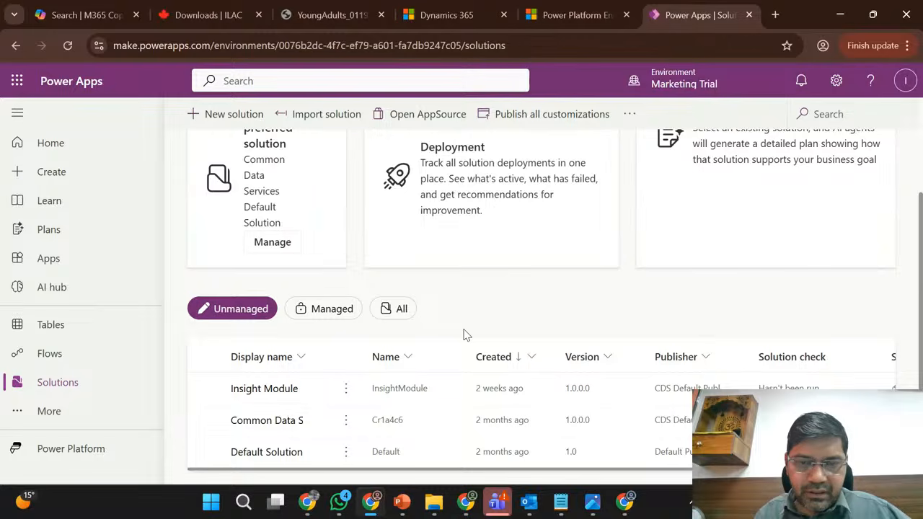
scroll(465, 336, "up", 2)
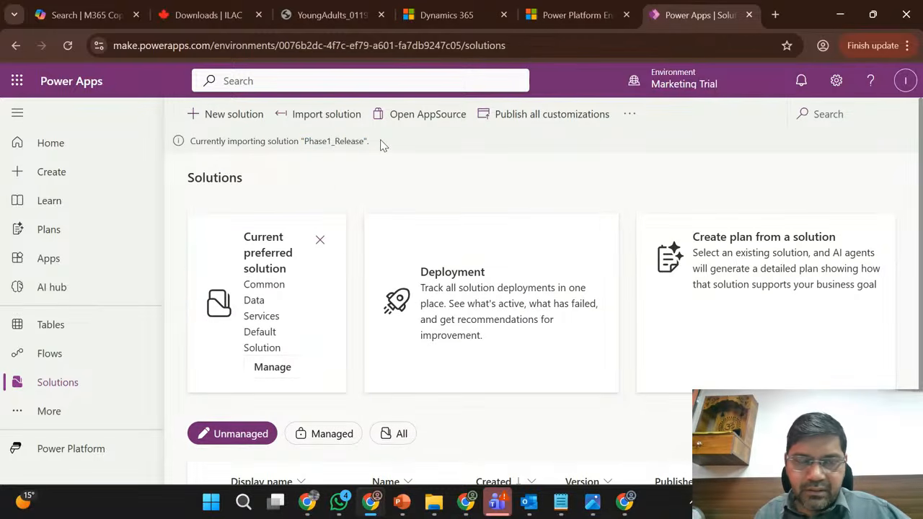
double_click(339, 141)
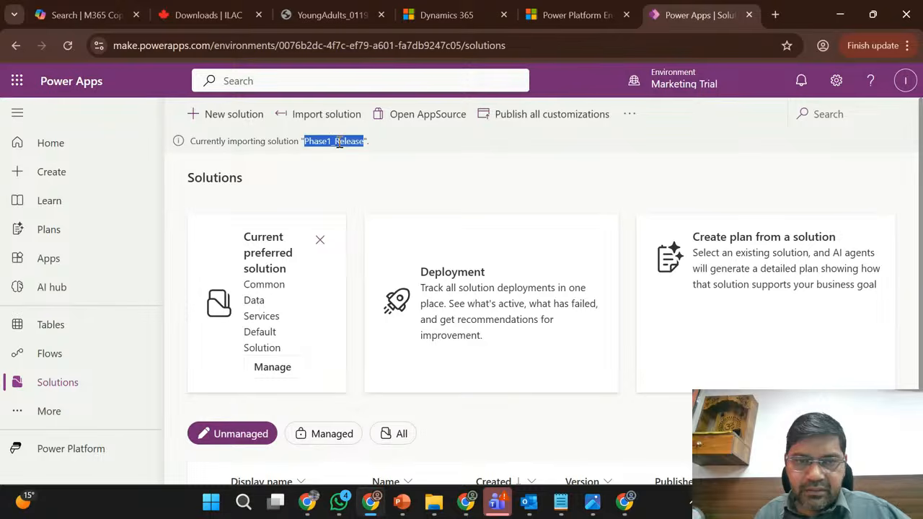
left_click(422, 177)
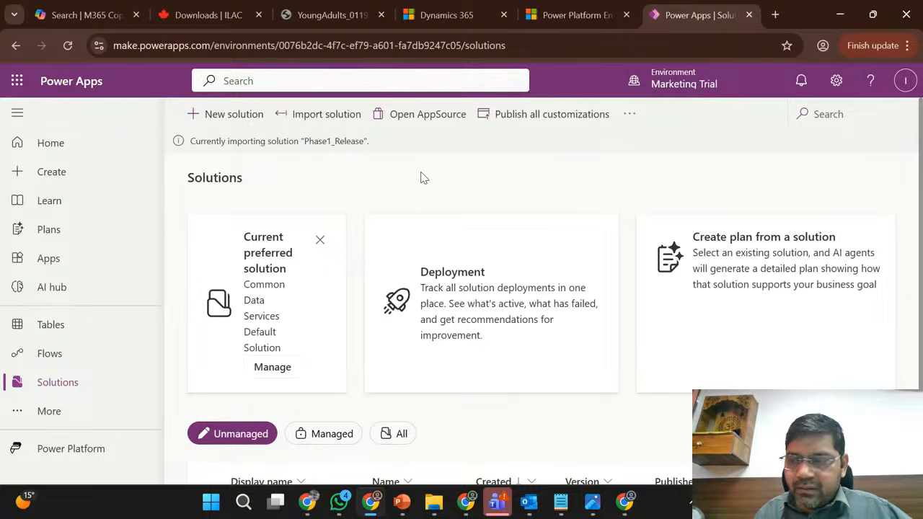
double_click(221, 140)
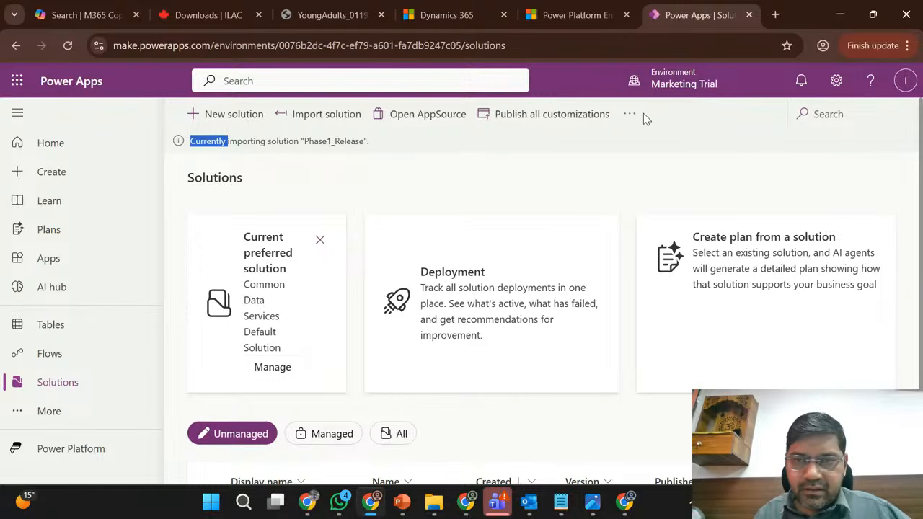
- Examine the Phase1_Release import entry in Marketing Trial's solution history, including its version and result, refresh it, and return to the solutions list
left_click(628, 115)
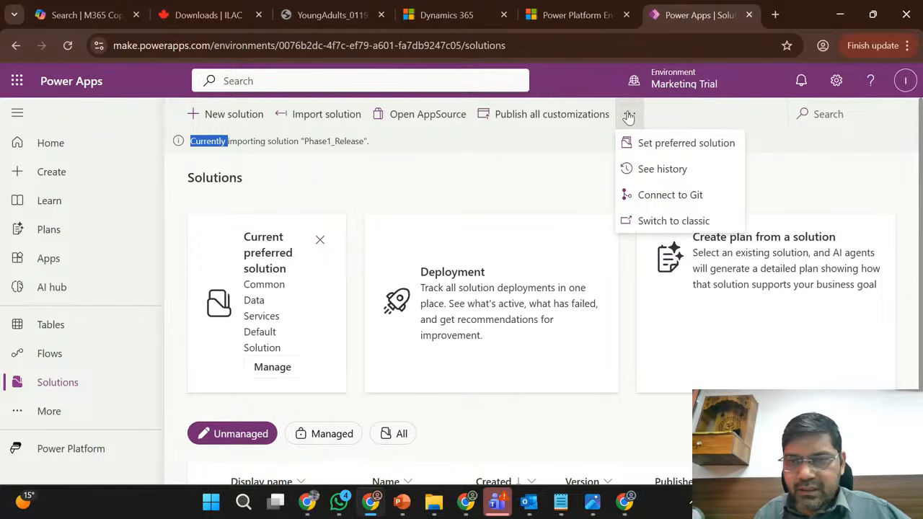
left_click(654, 170)
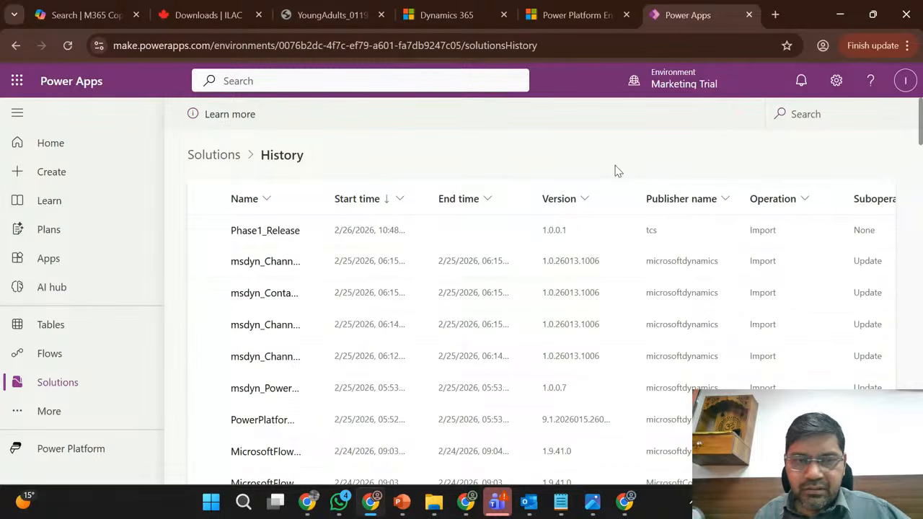
scroll(294, 268, "down", 1)
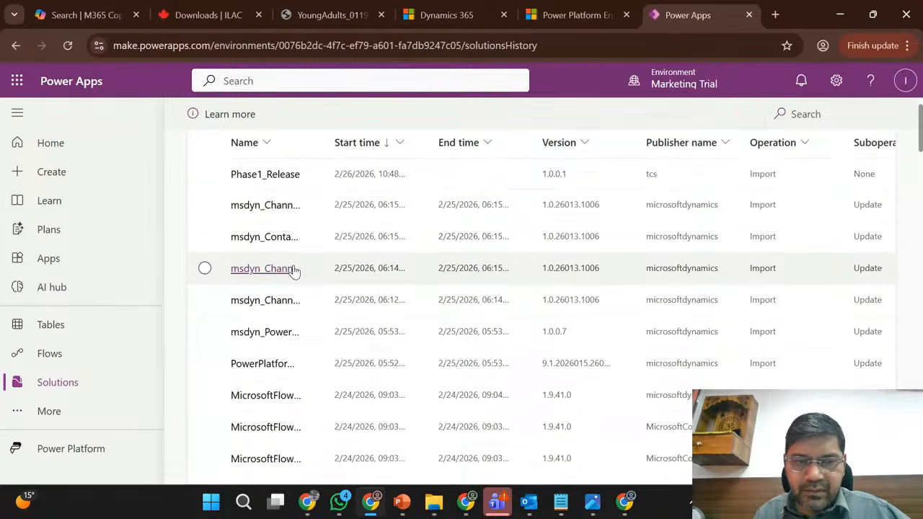
scroll(294, 271, "down", 6)
scroll(295, 270, "up", 10)
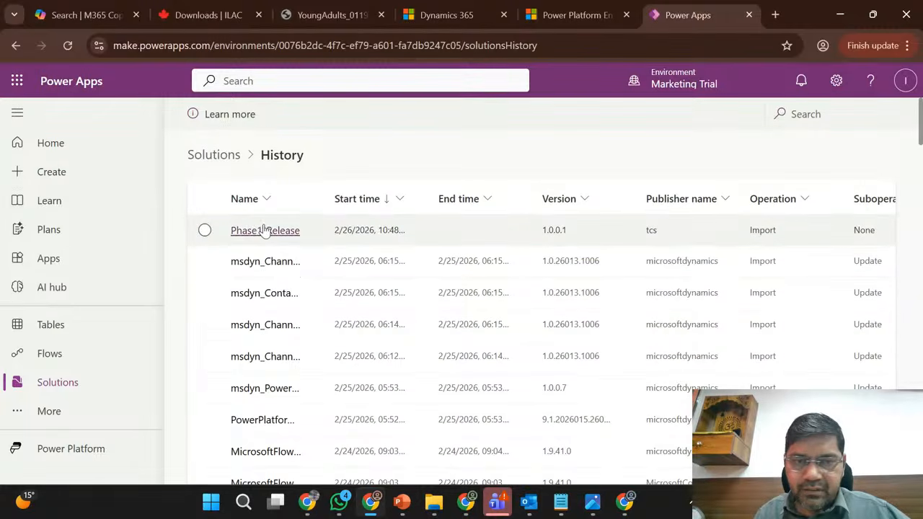
scroll(442, 237, "right", 5)
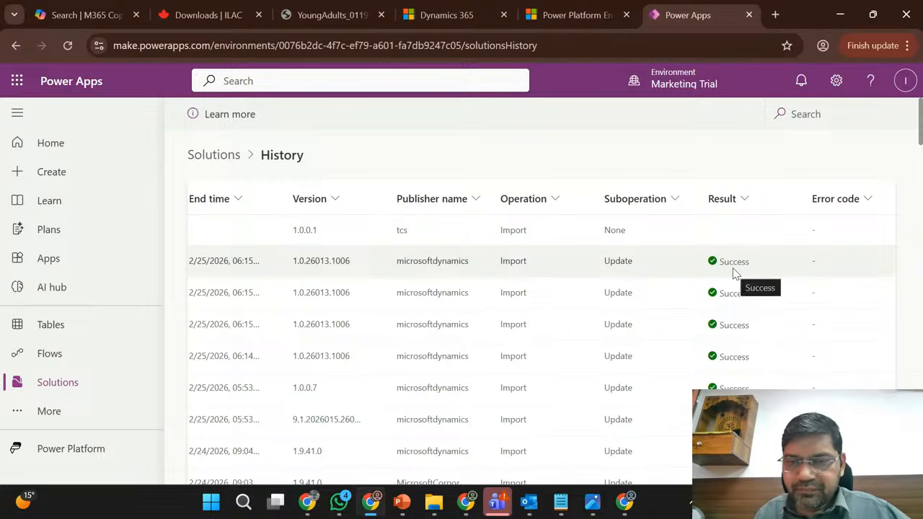
scroll(726, 336, "down", 10)
scroll(727, 332, "up", 10)
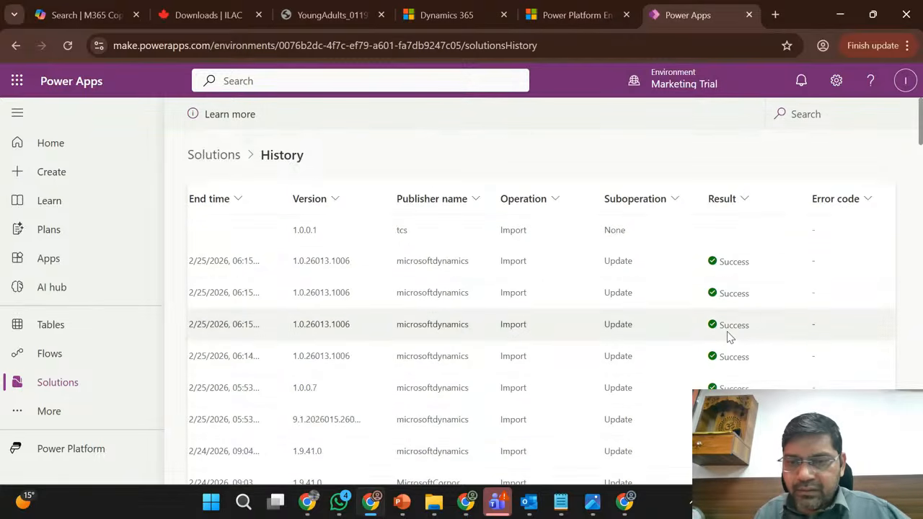
scroll(620, 245, "left", 3)
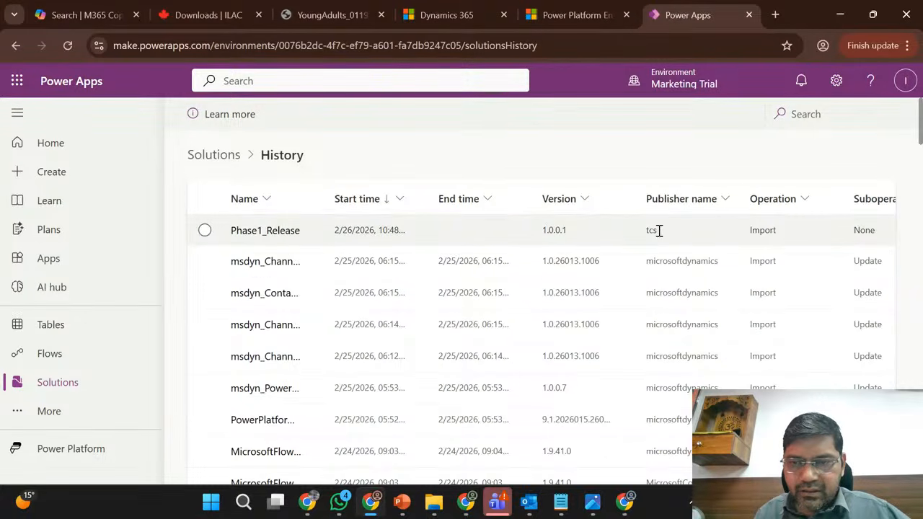
double_click(553, 230)
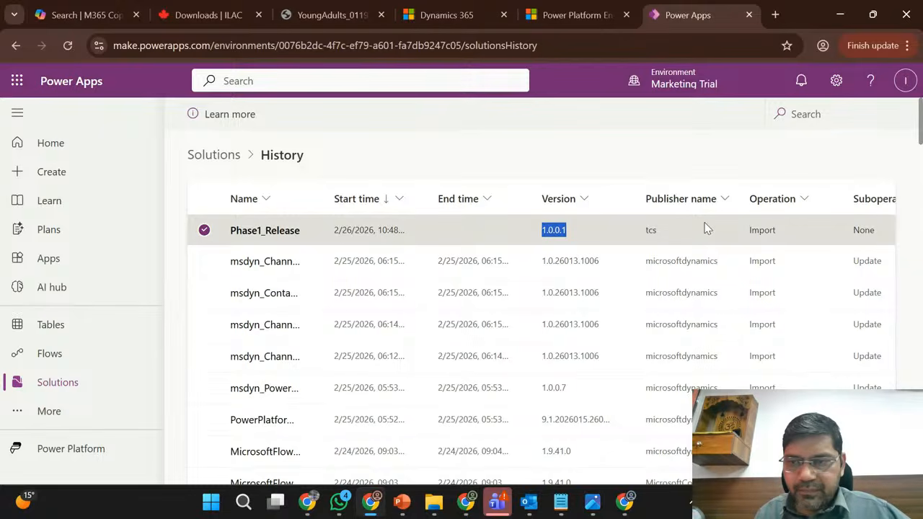
scroll(707, 229, "right", 3)
scroll(707, 229, "right", 2)
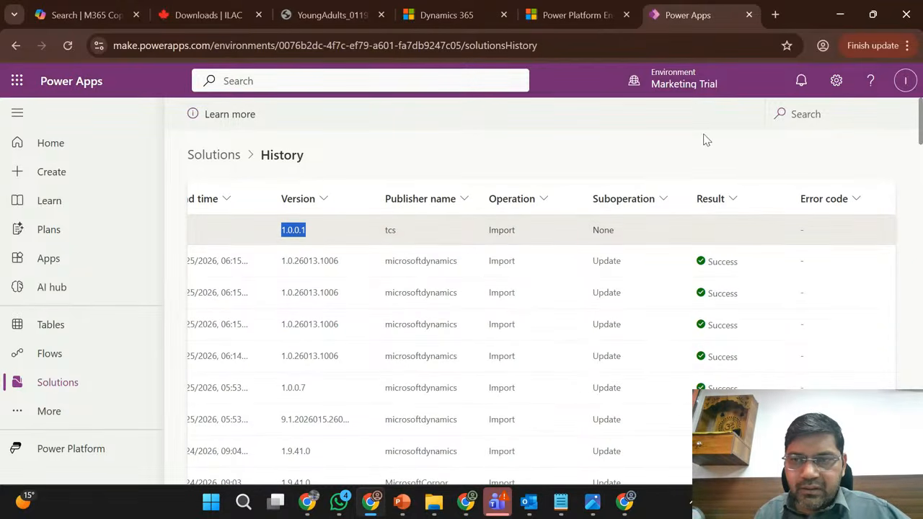
left_click(67, 45)
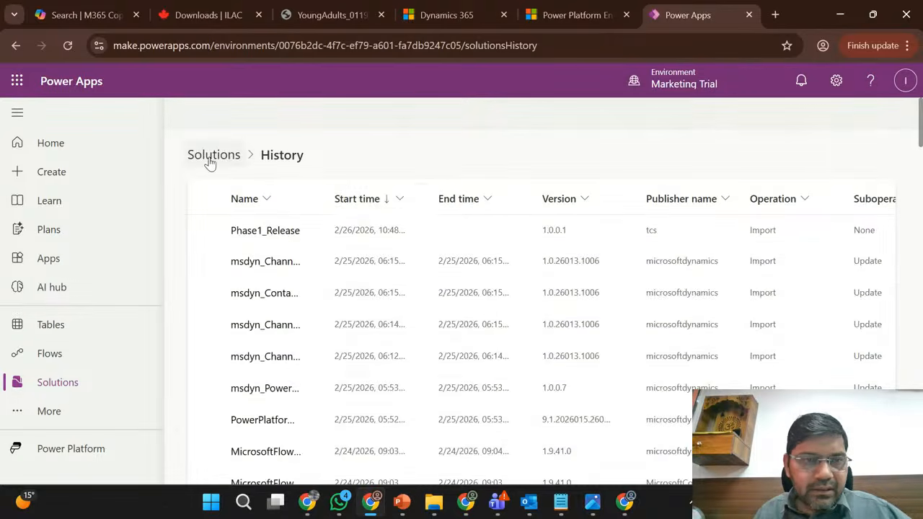
left_click(209, 160)
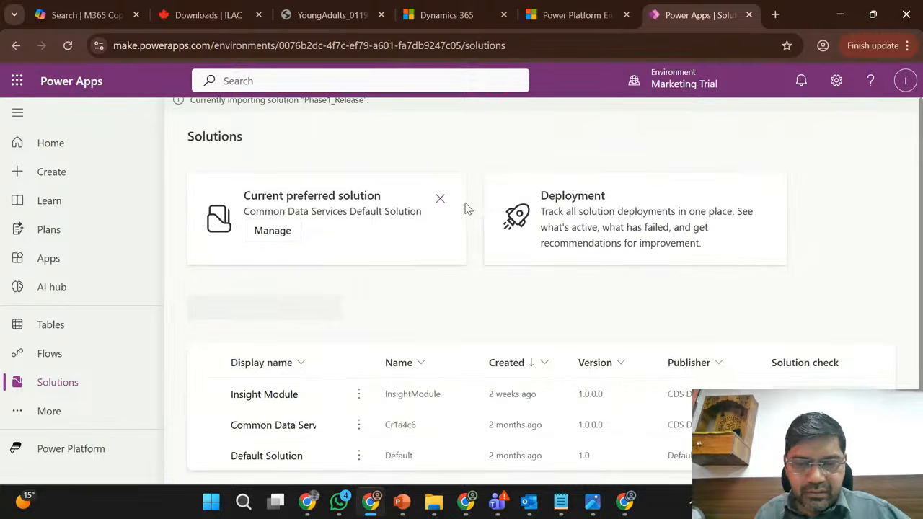
- In the Sales Trial environment, clone a patch from Phase1_Release, keeping the display name Phase1_Release and version number 1.0.1.1
left_click(370, 502)
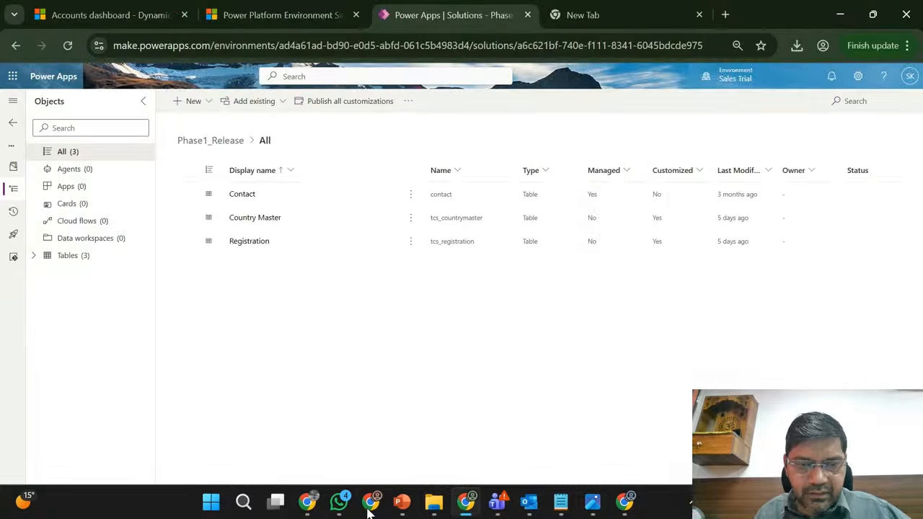
left_click(11, 124)
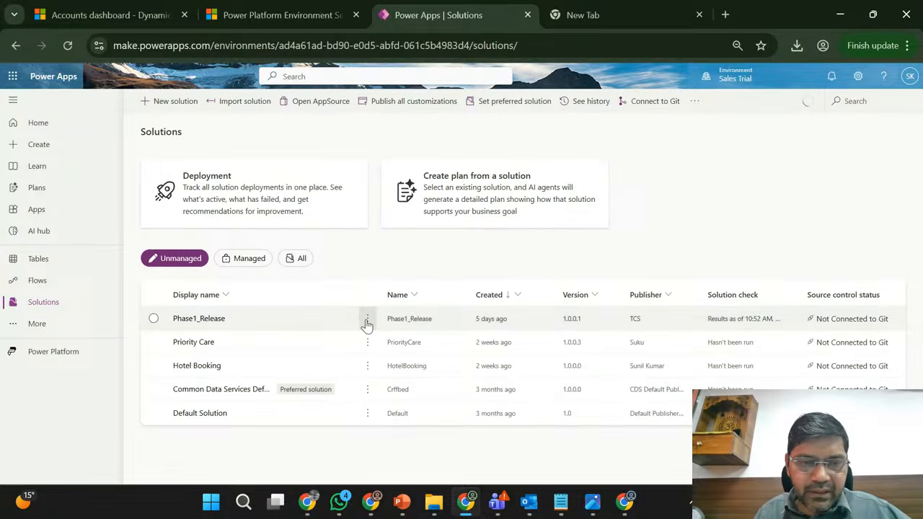
left_click(329, 325)
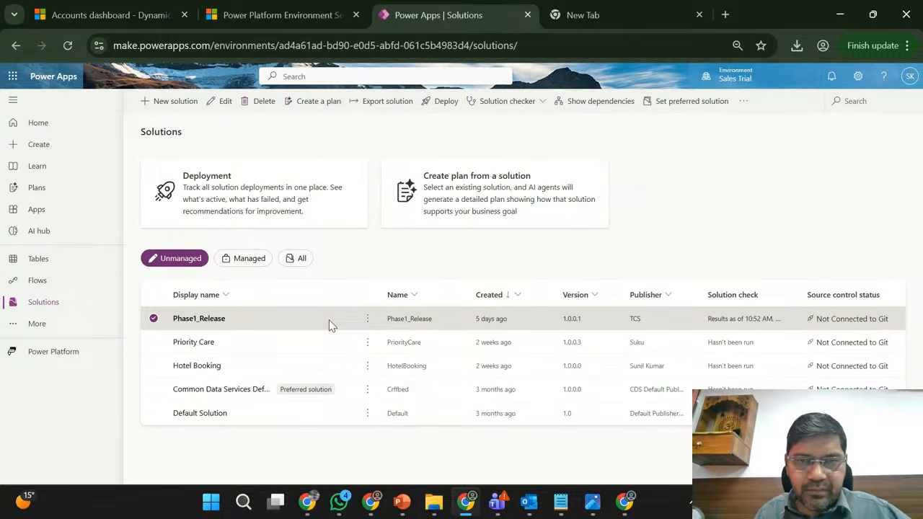
left_click(367, 322)
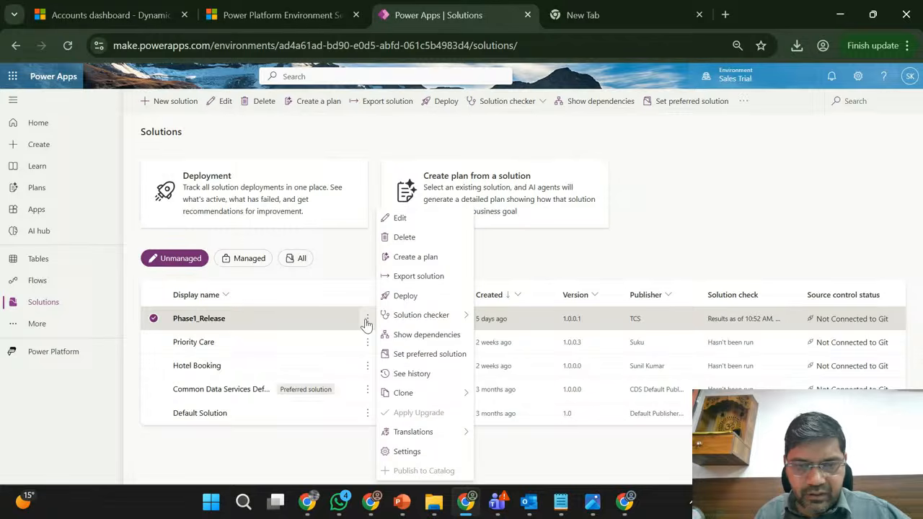
mouse_move(452, 401)
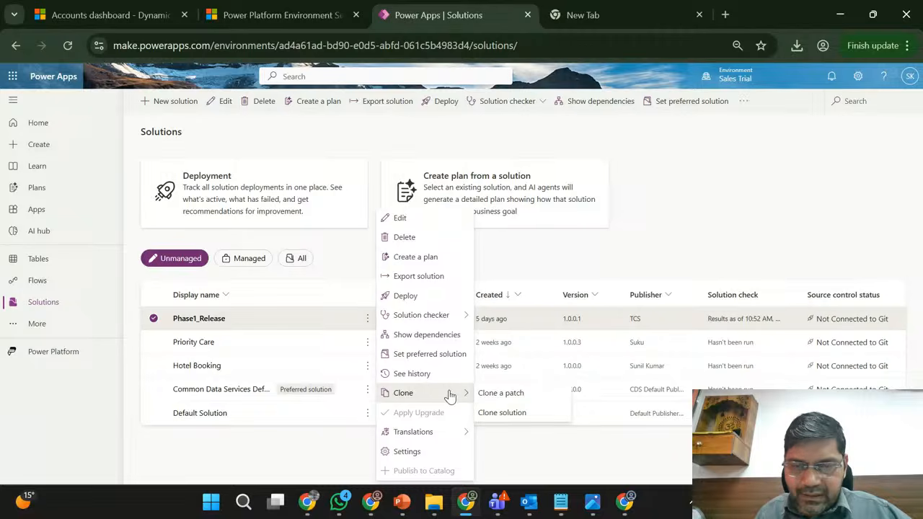
left_click(507, 396)
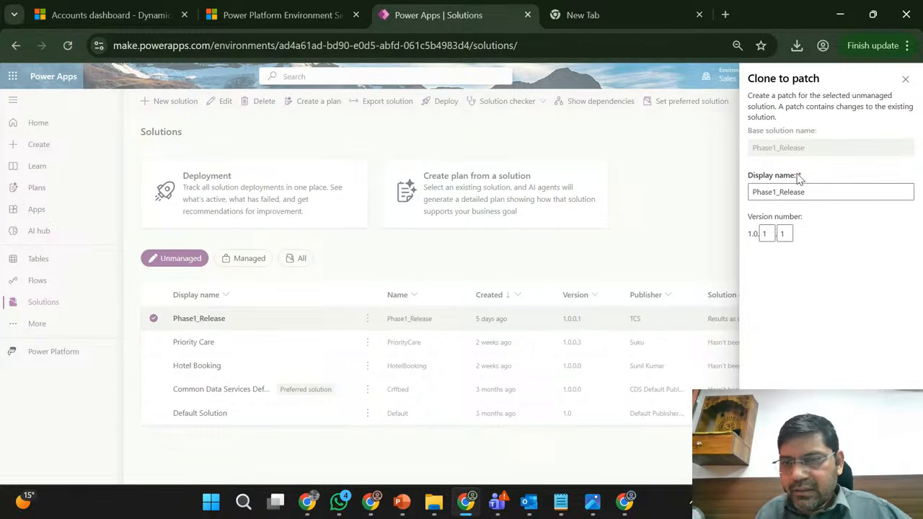
left_click(787, 233)
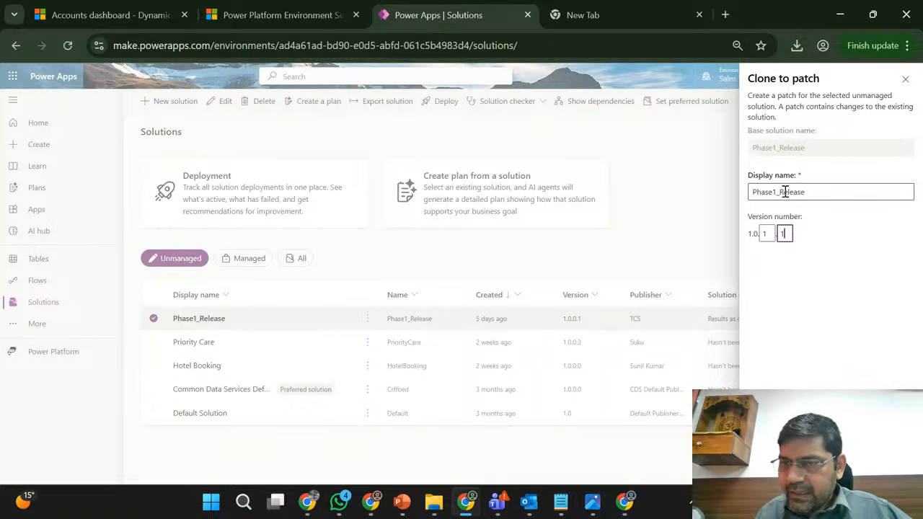
left_click(815, 194)
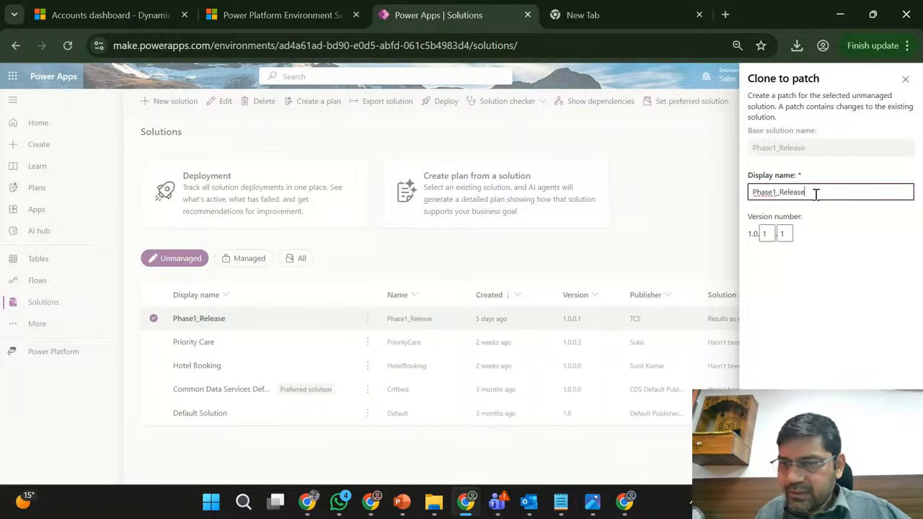
double_click(767, 234)
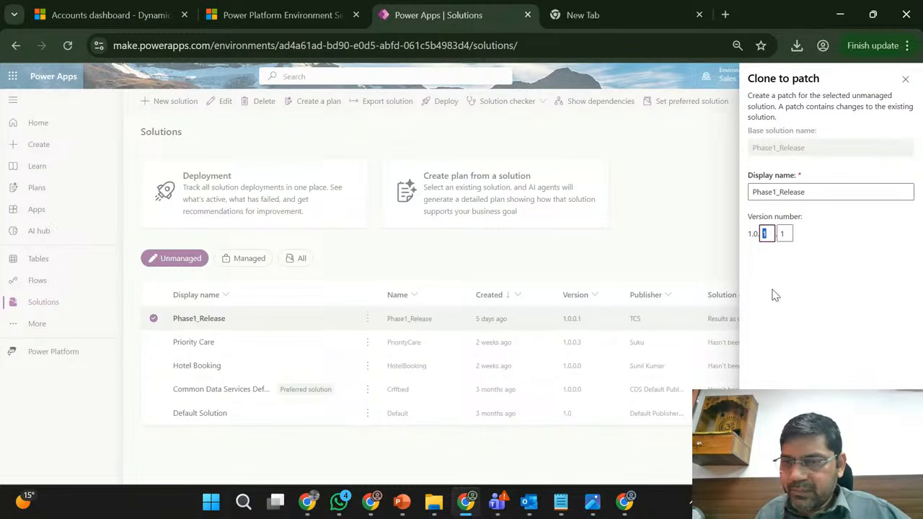
double_click(790, 232)
left_click(765, 233)
left_click(770, 467)
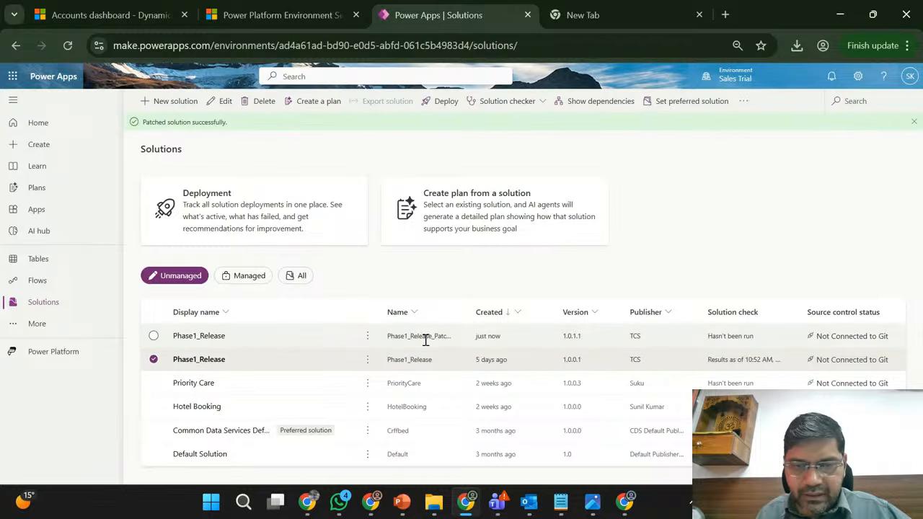
- Widen the Name column of the solutions list, deselect the base solution, and open the new Phase1_Release patch
left_click_drag(467, 311, 496, 313)
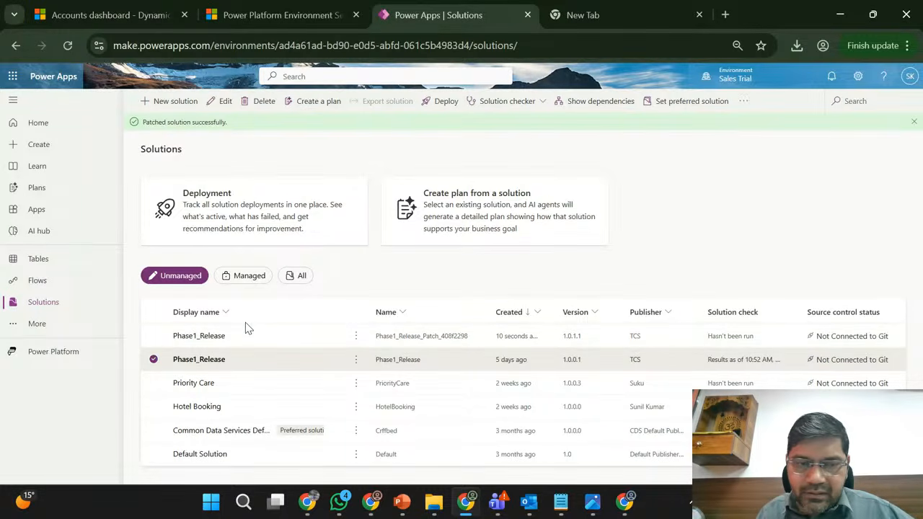
left_click(154, 359)
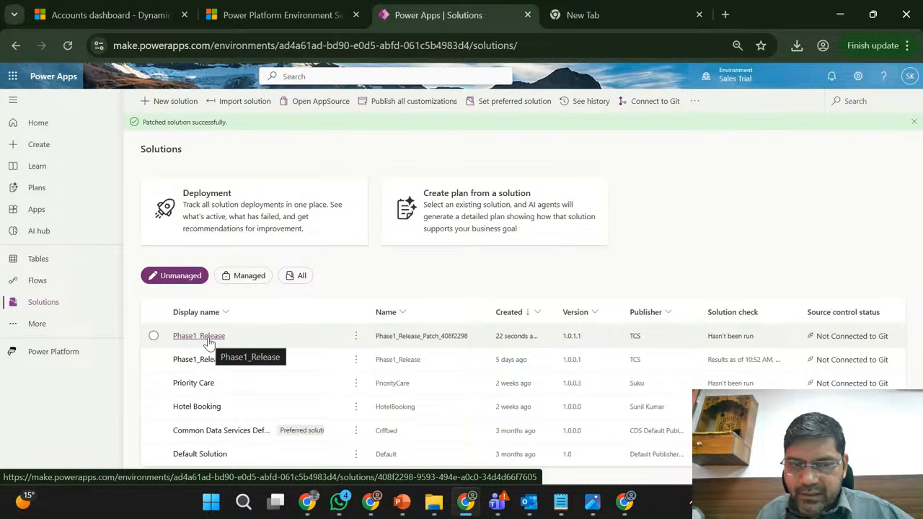
left_click(208, 342)
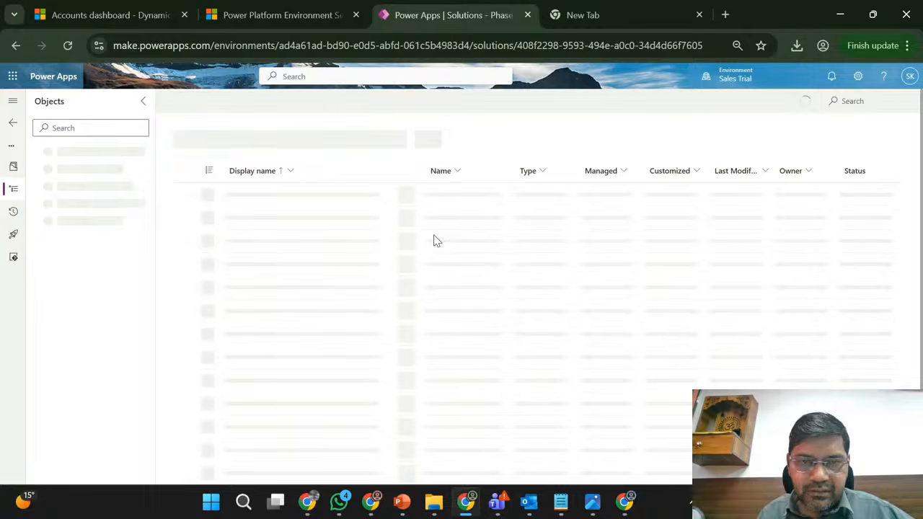
- Switch to the Marketing Trial environment and show all solutions to check the imported Phase1_Release
left_click(376, 507)
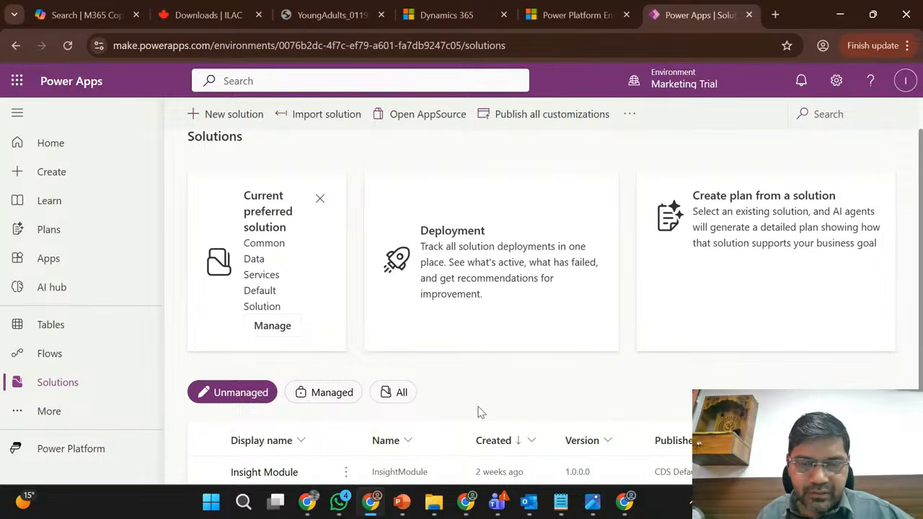
scroll(493, 367, "down", 1)
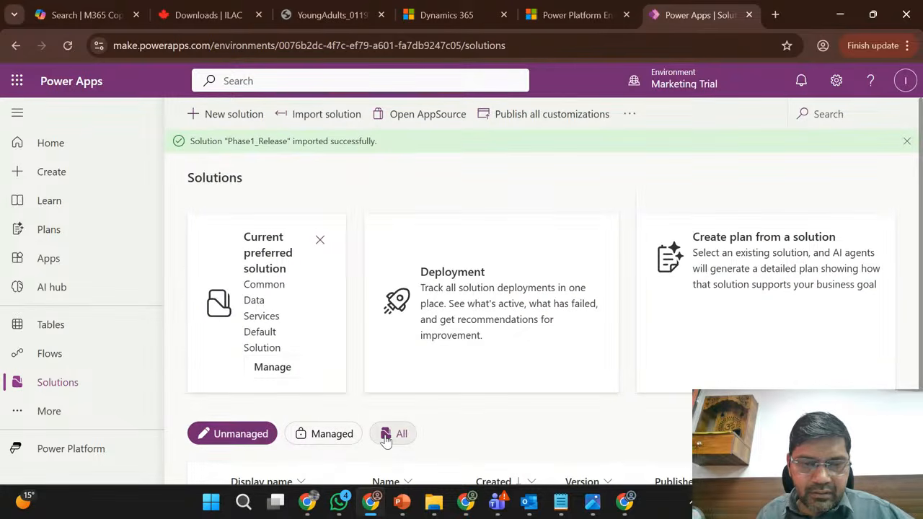
left_click(387, 438)
scroll(501, 404, "down", 1)
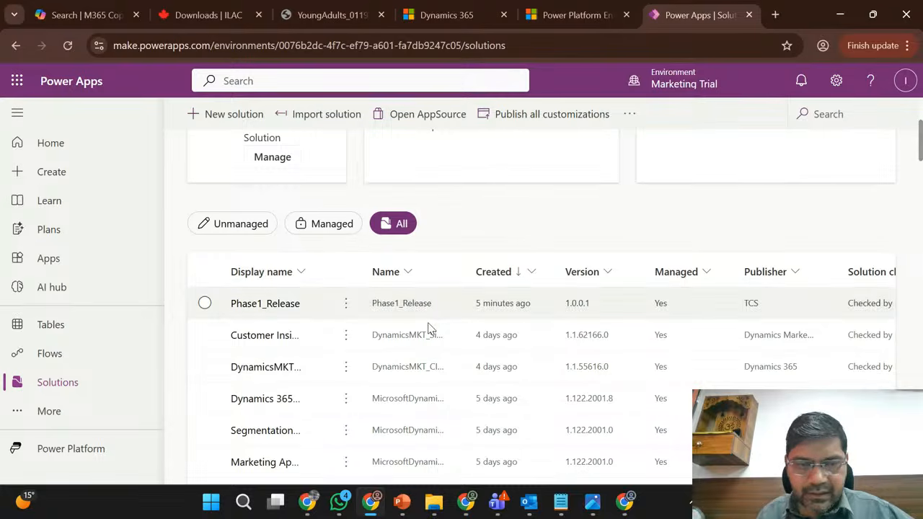
- Examine the version, managed status, publisher and source control status of Phase1_Release in Marketing Trial's solutions list
scroll(411, 326, "up", 2)
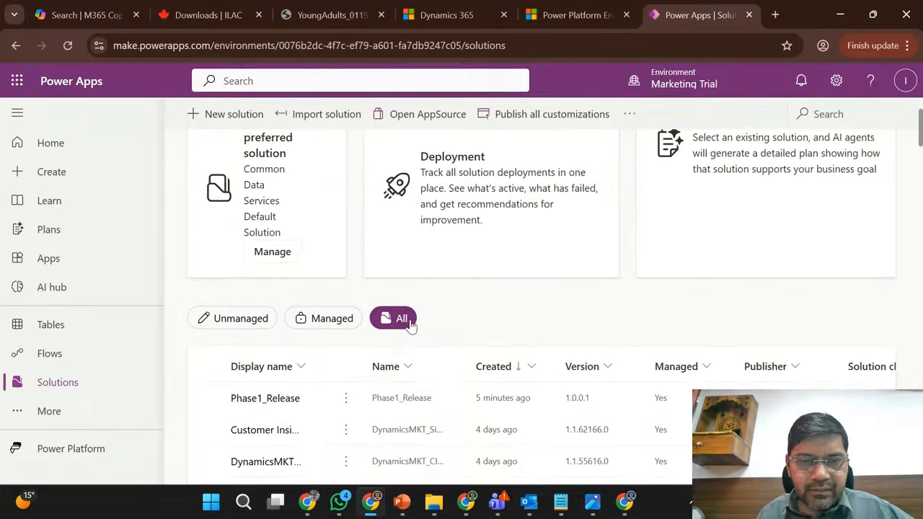
scroll(527, 305, "down", 1)
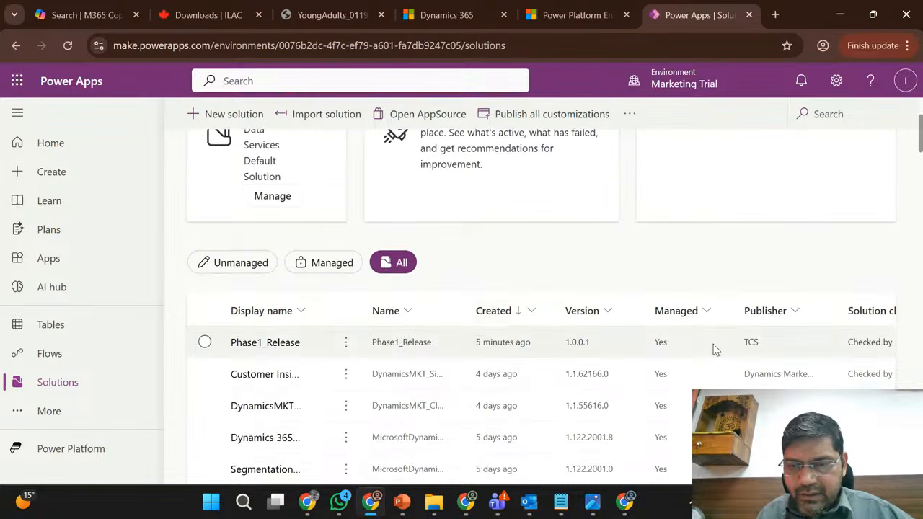
scroll(582, 343, "right", 3)
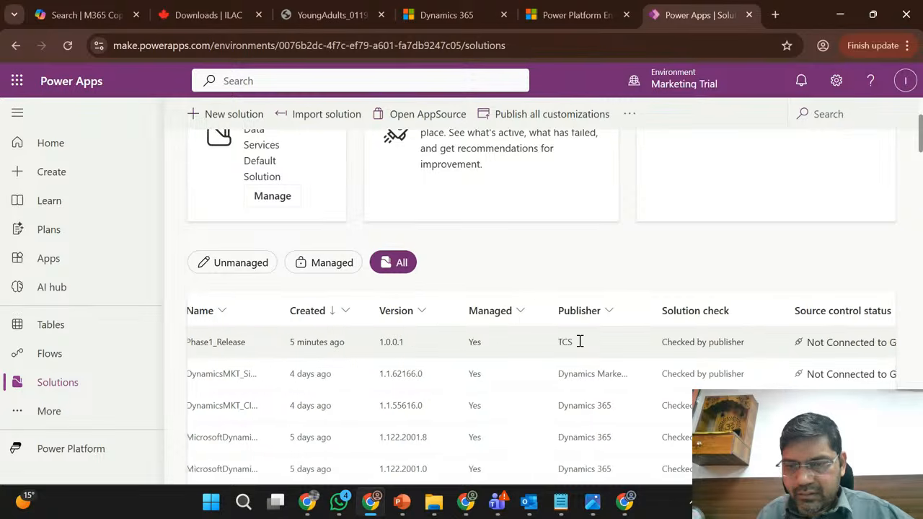
scroll(581, 347, "left", 3)
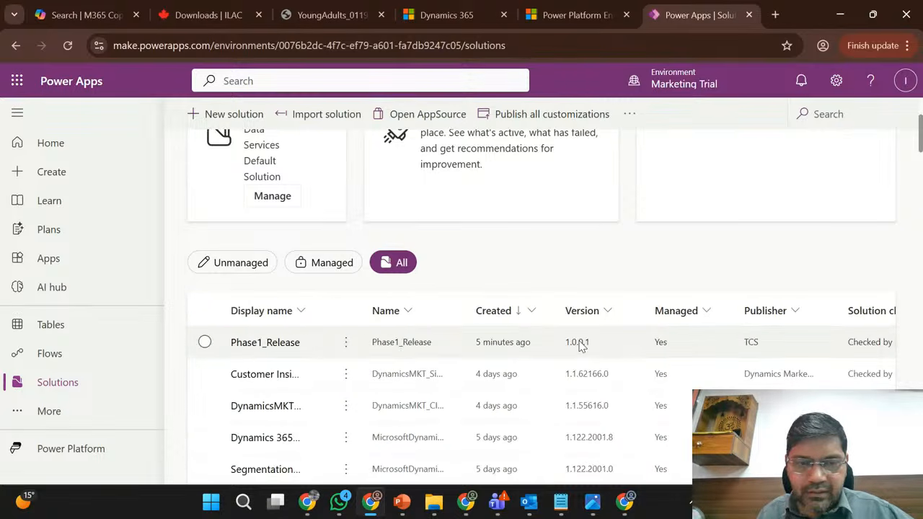
- In Dynamics 365 Customer Insights - Journeys, search the advanced-find tables for "Re", close the table search and reload the app
left_click(466, 8)
double_click(687, 118)
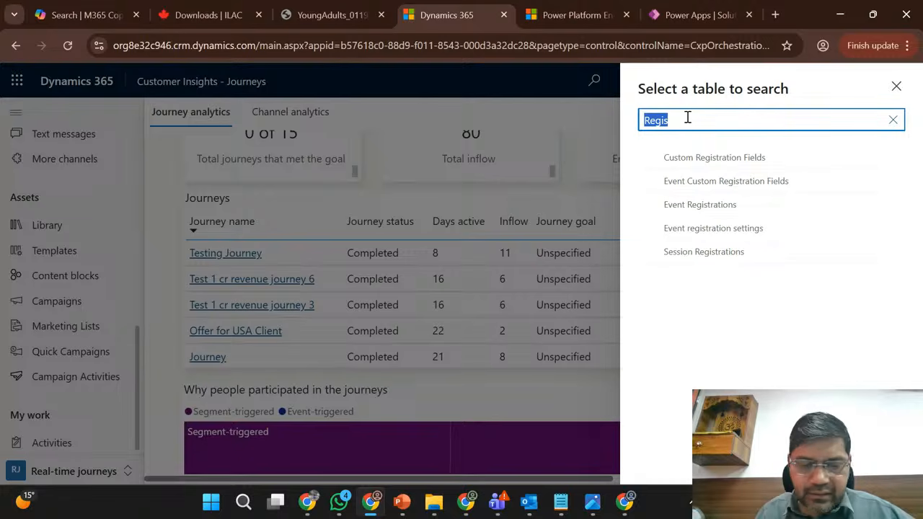
type("Re")
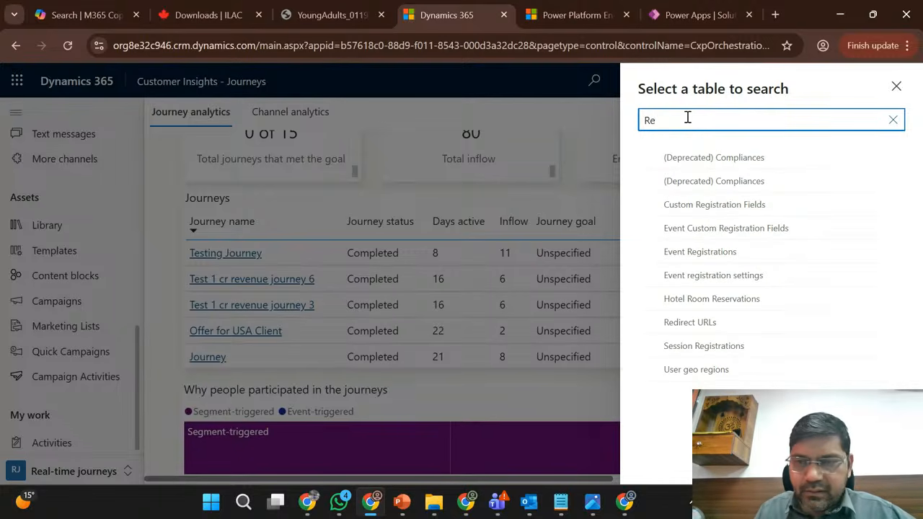
left_click(896, 87)
left_click(72, 49)
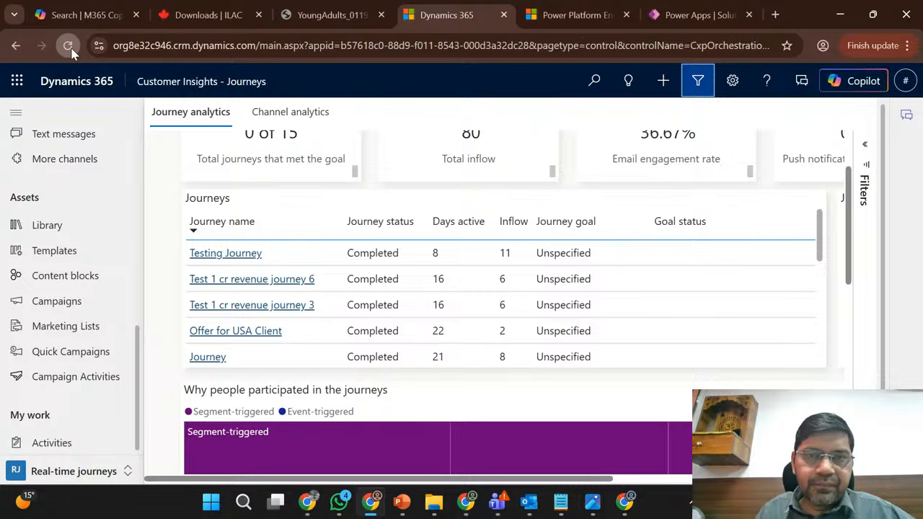
- Publish all customizations in Power Apps' Marketing Trial environment, check the reloading Dynamics 365 app, and return to the Sales Trial patch
left_click(578, 5)
left_click(699, 6)
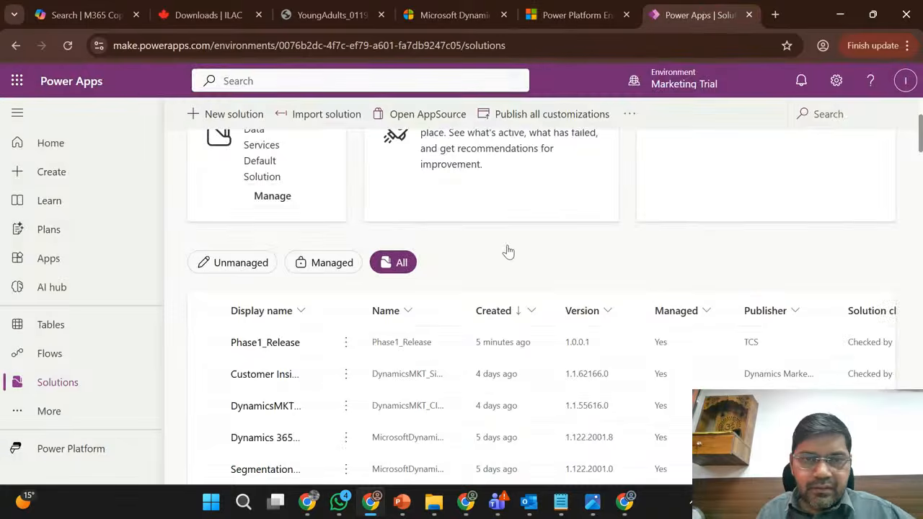
left_click(540, 115)
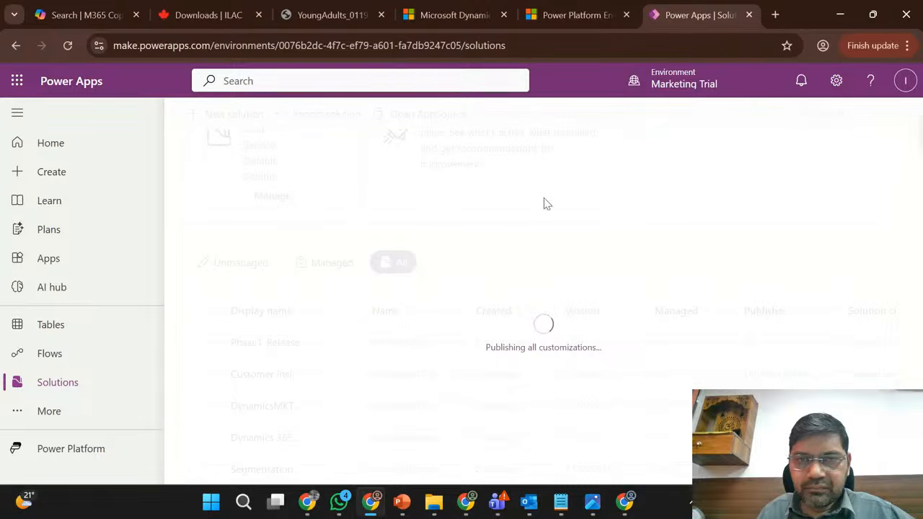
left_click(450, 7)
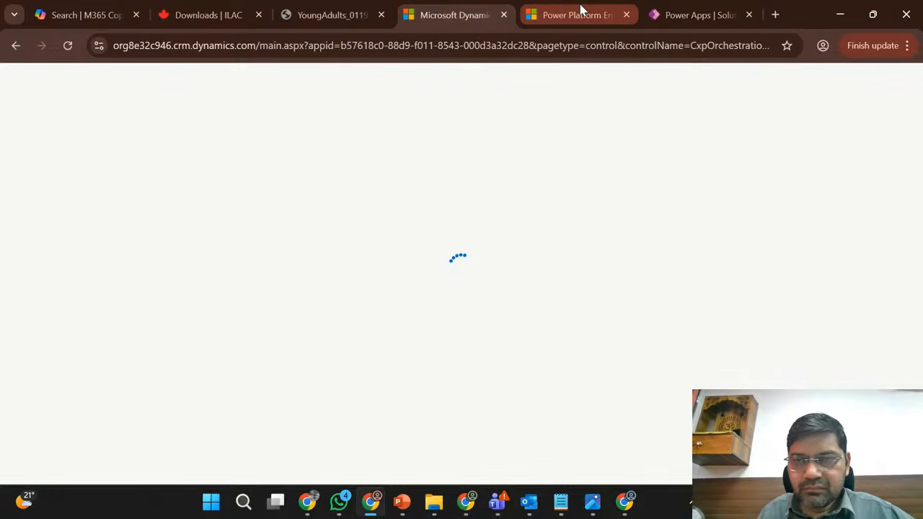
left_click(688, 7)
left_click(840, 15)
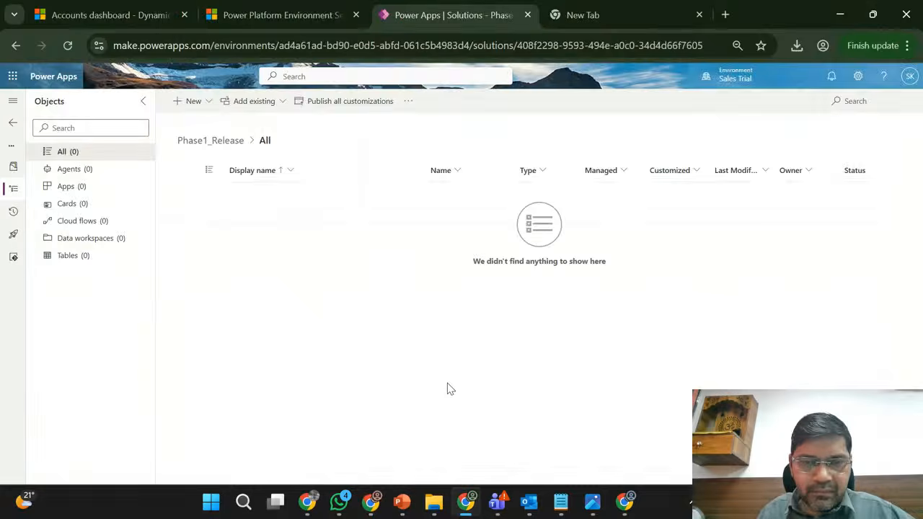
- Find the existing tables matching "Registr" and select the Registration table (tcs_registration) for adding to the Phase1_Release patch
left_click(284, 103)
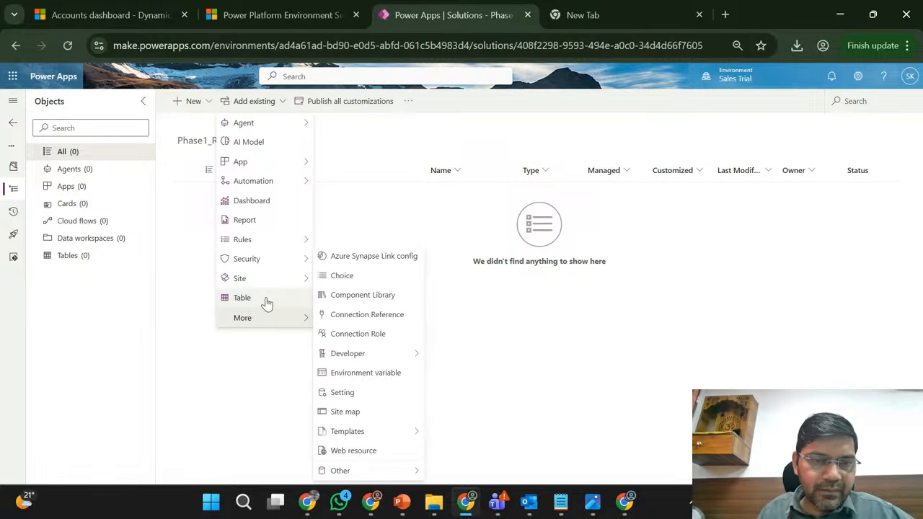
left_click(242, 298)
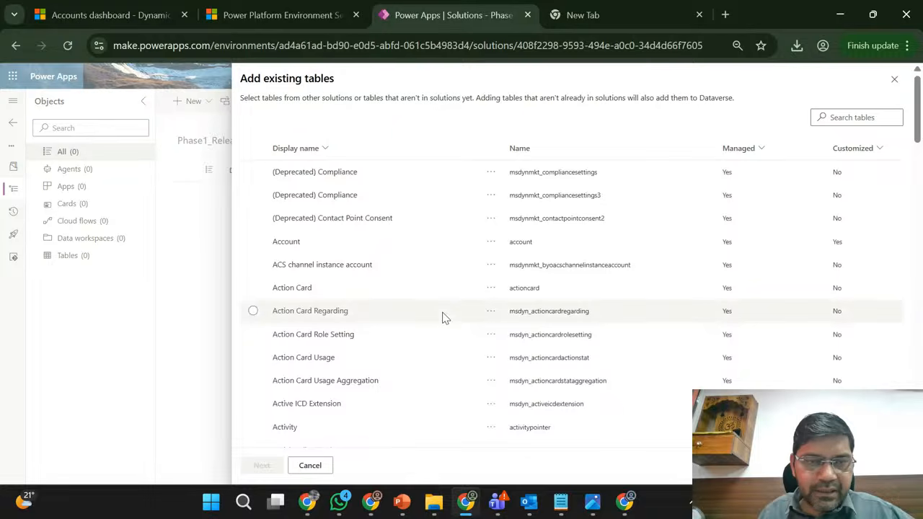
left_click(840, 117)
type("Registr")
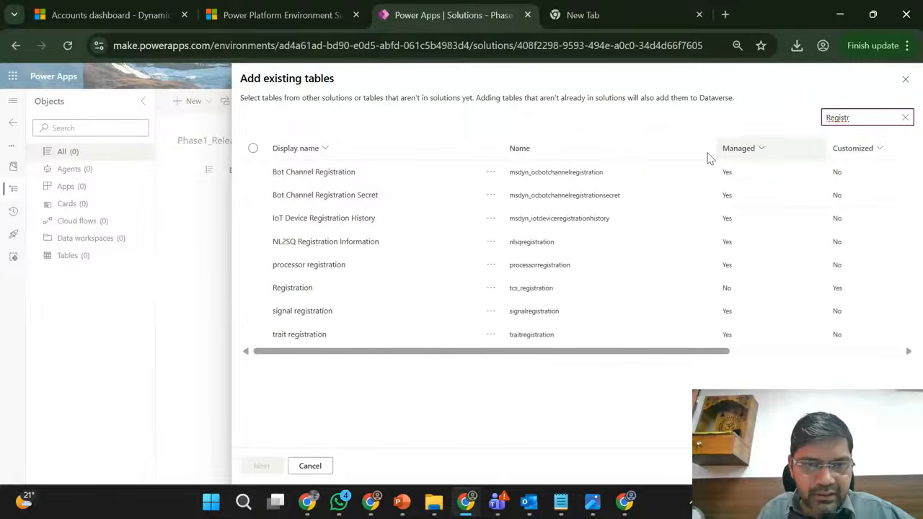
left_click(386, 288)
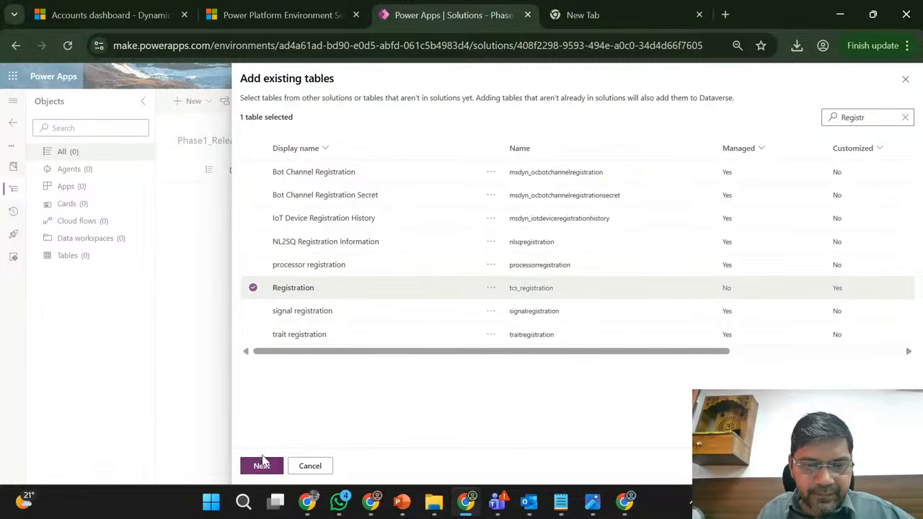
left_click(261, 466)
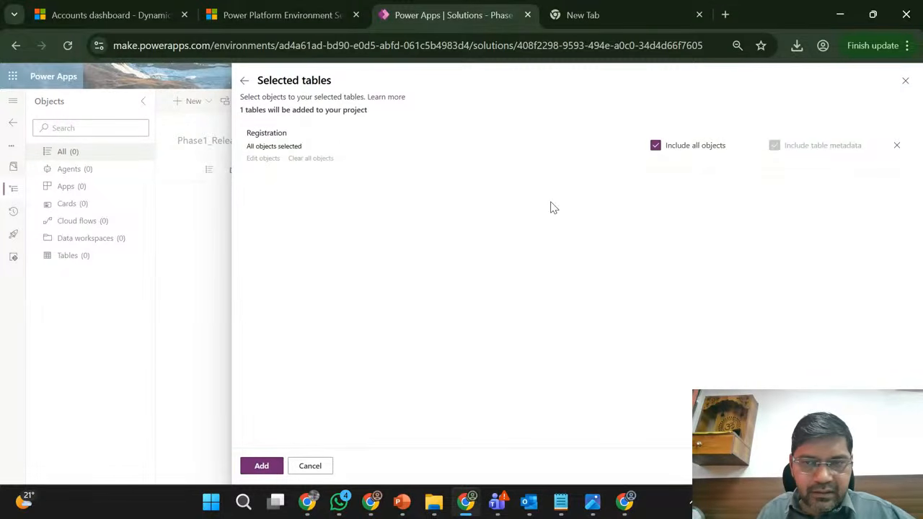
- Exclude all objects of the Registration table except its Name column (tcs_name), and add the selection to the patch
left_click(657, 147)
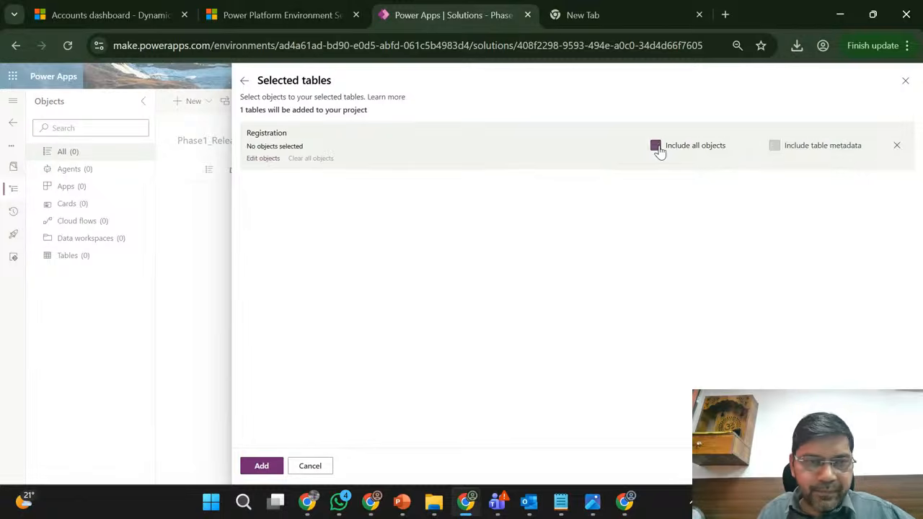
left_click(262, 158)
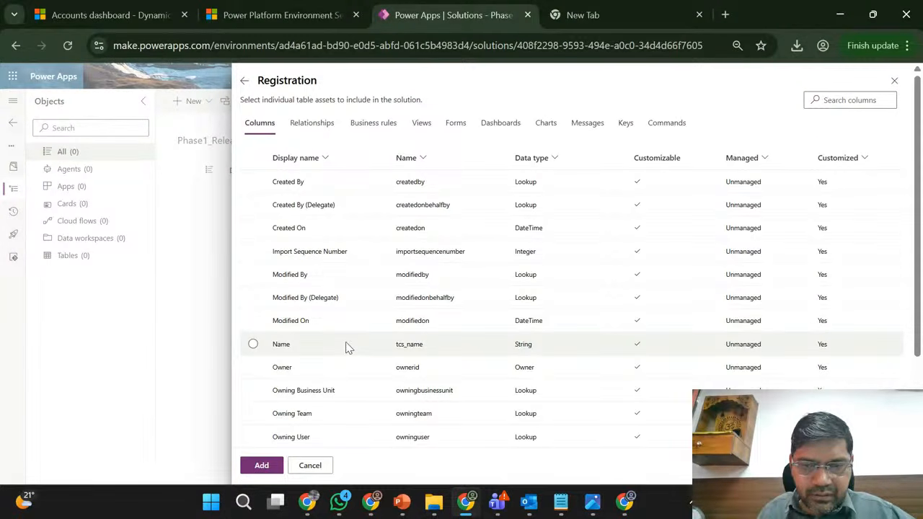
left_click(346, 345)
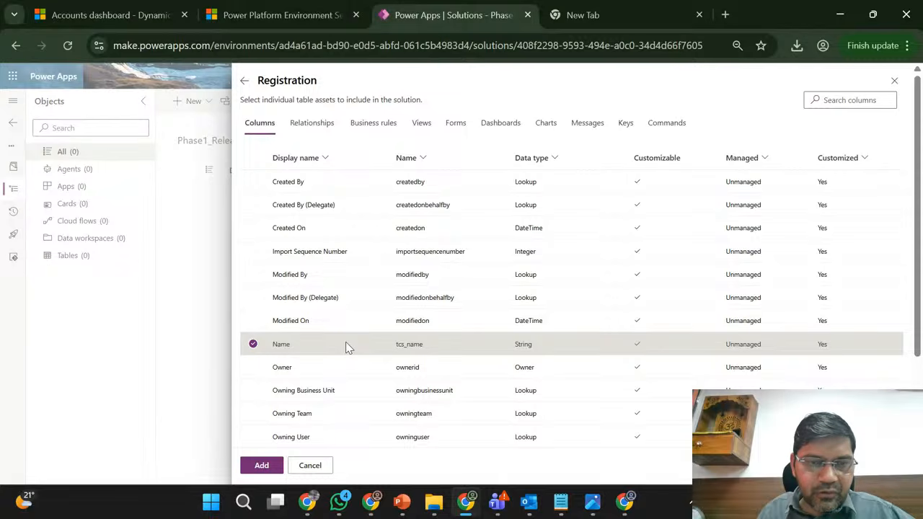
left_click(261, 466)
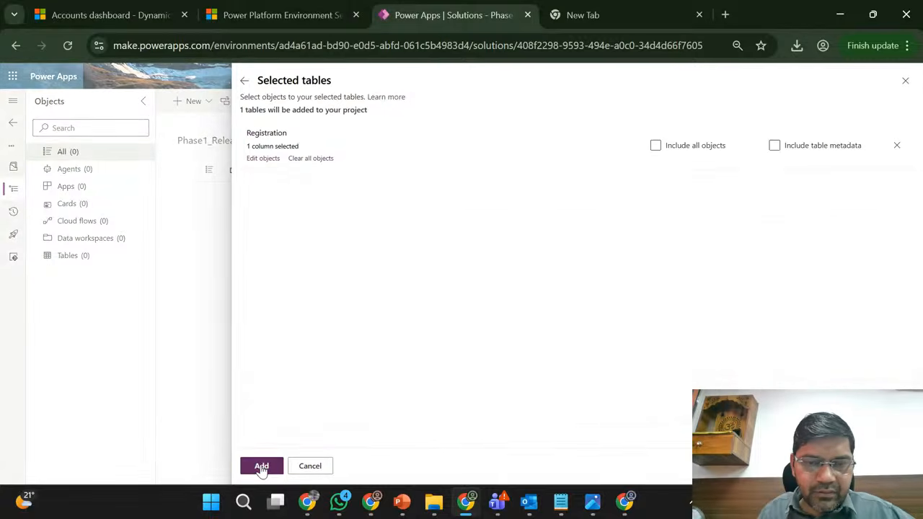
left_click(262, 466)
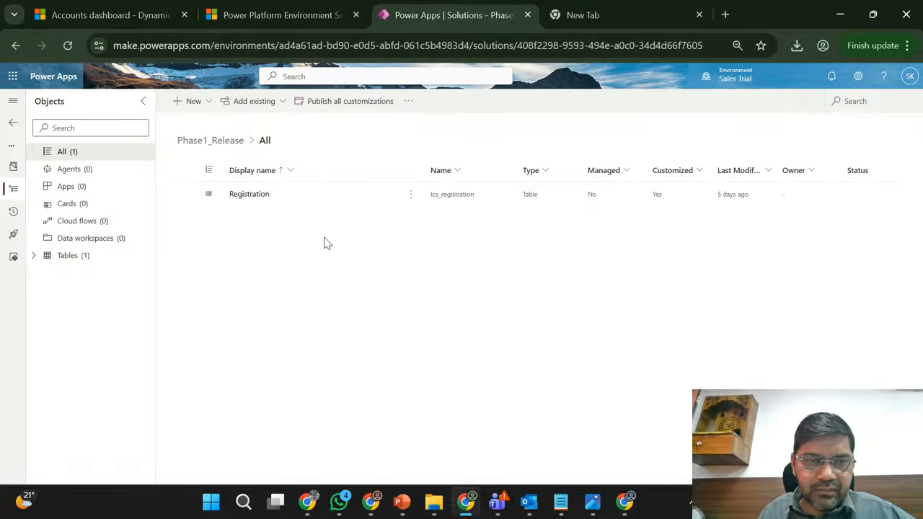
- Set the maximum character count of the Registration table's Name column to 150 in the patch and save the column
left_click(34, 256)
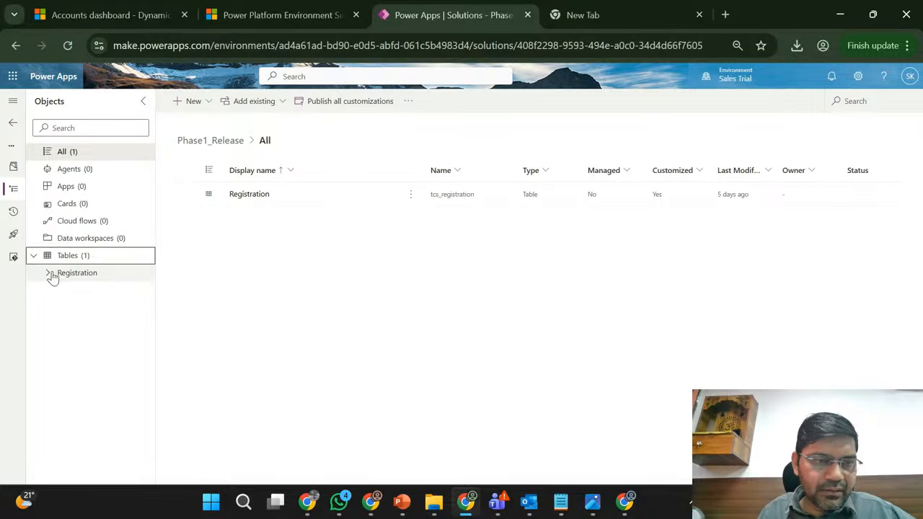
left_click(47, 275)
left_click(101, 295)
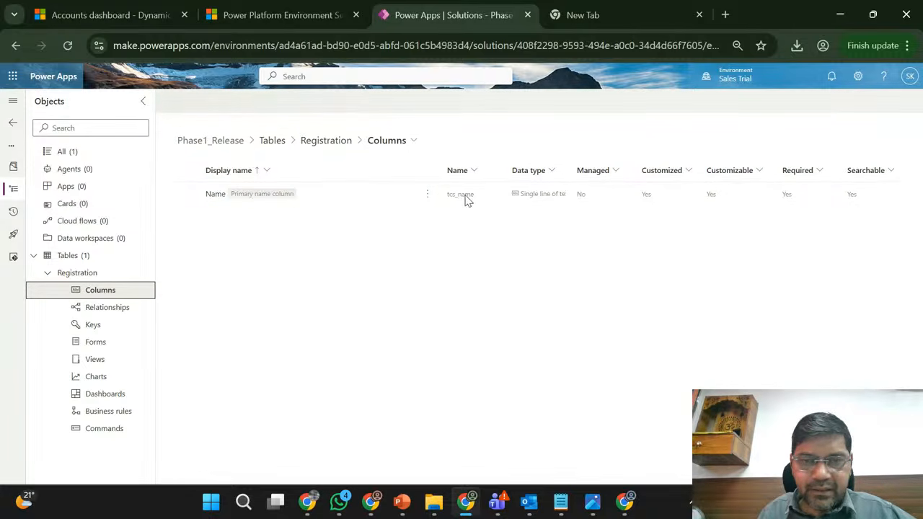
left_click(427, 195)
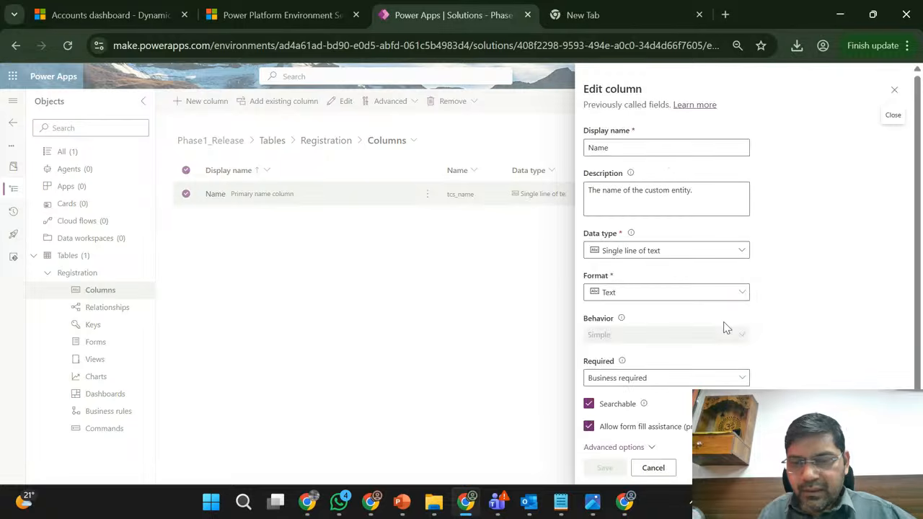
scroll(794, 292, "down", 1)
left_click(631, 421)
scroll(791, 373, "down", 5)
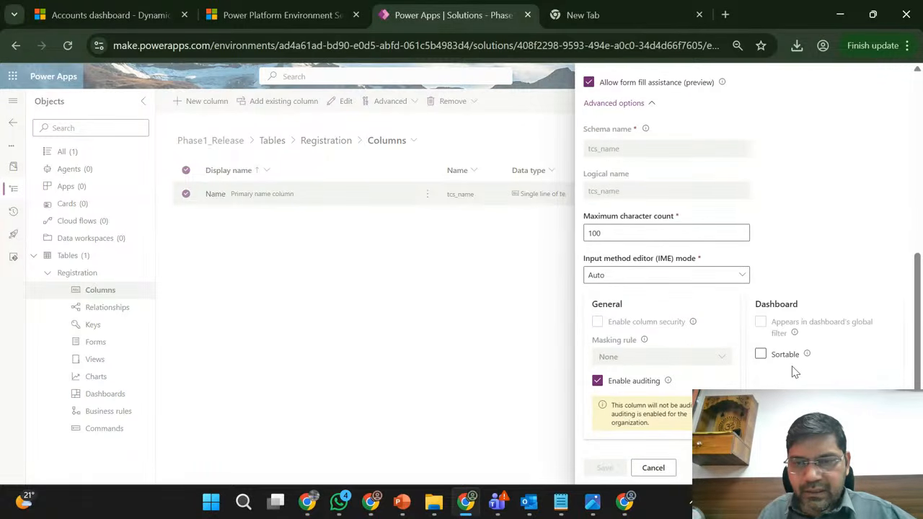
left_click(618, 232)
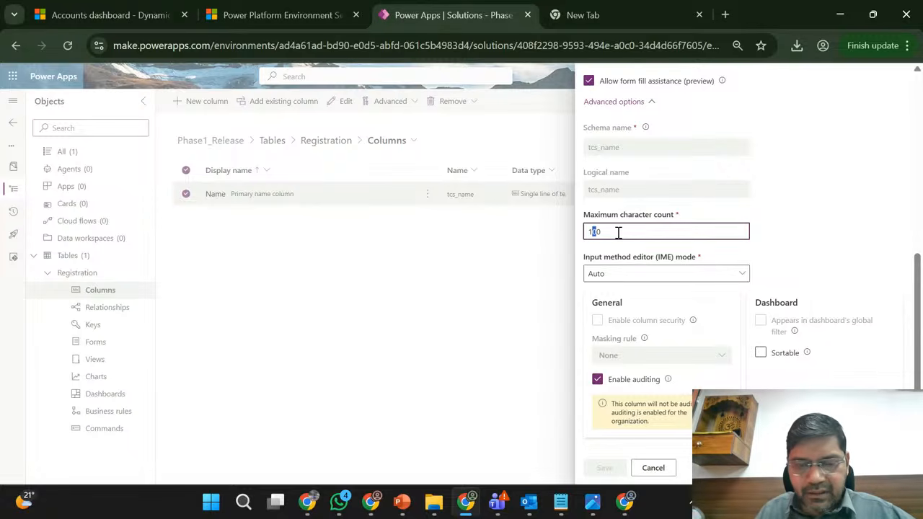
type("5")
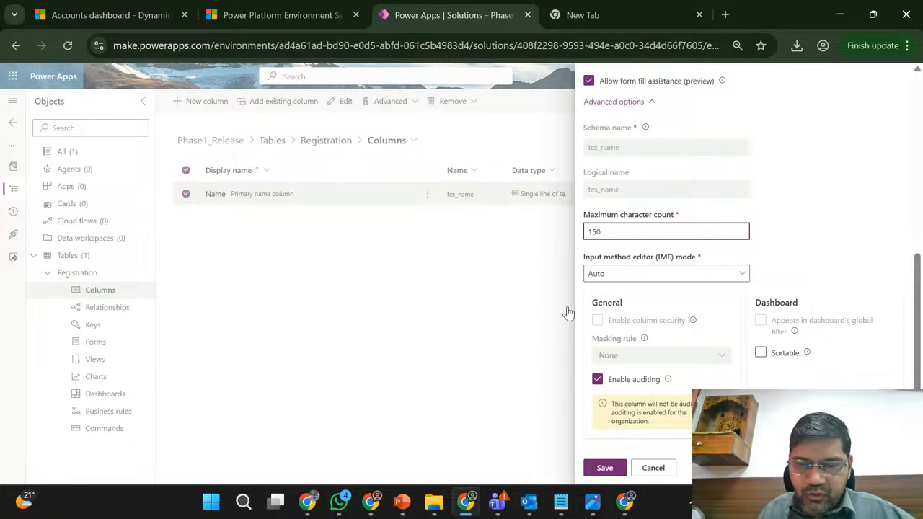
left_click(613, 468)
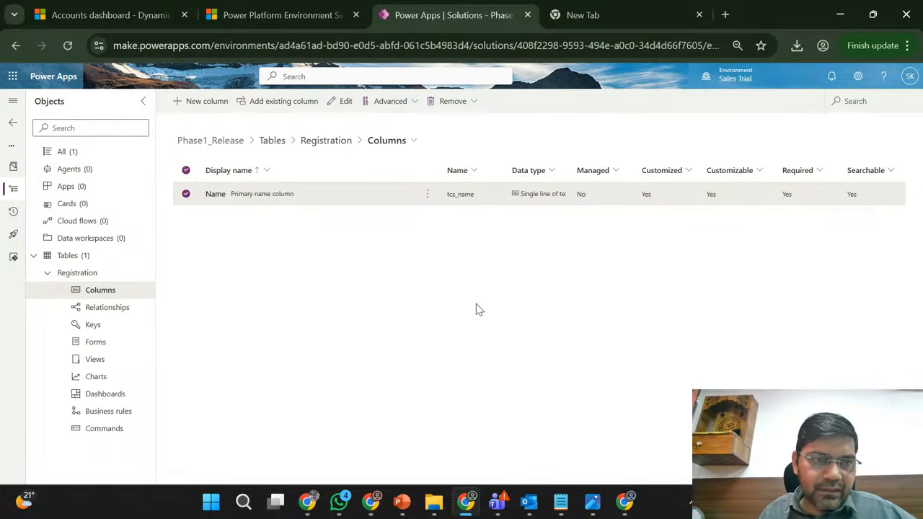
- Start exporting the Phase1_Release patch 1.0.1.1 from the solutions list, go back from the missing components check, and publish all changes
left_click(13, 124)
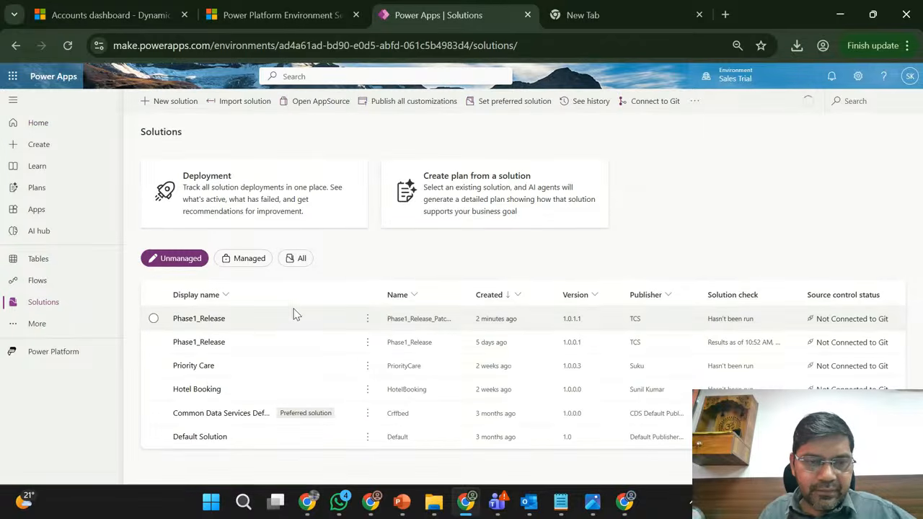
left_click(281, 321)
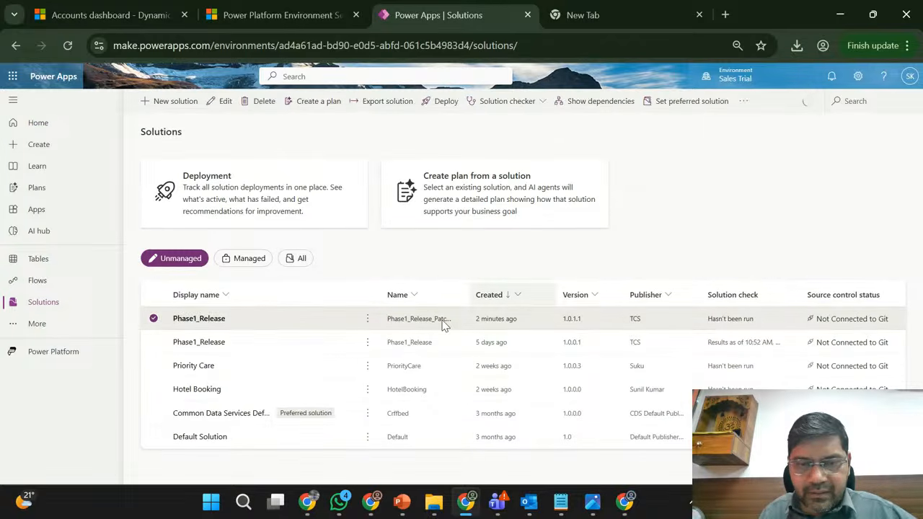
left_click(368, 318)
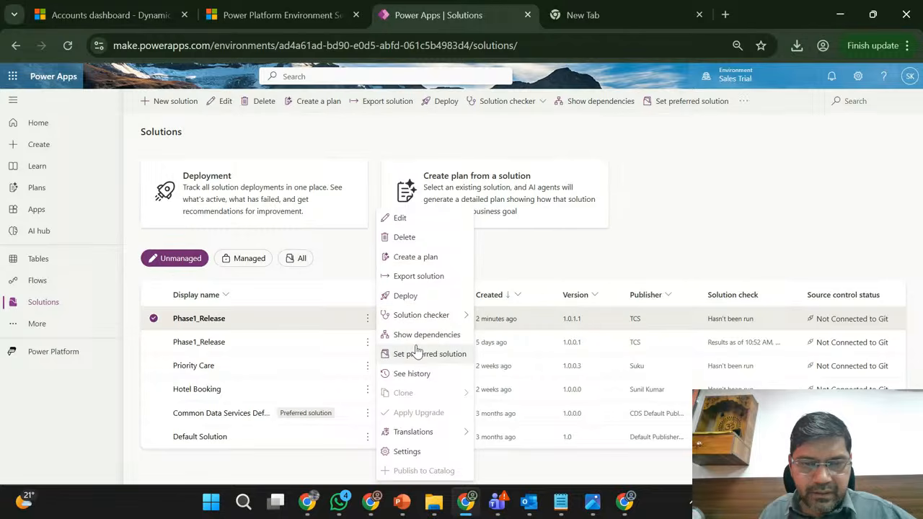
left_click(420, 278)
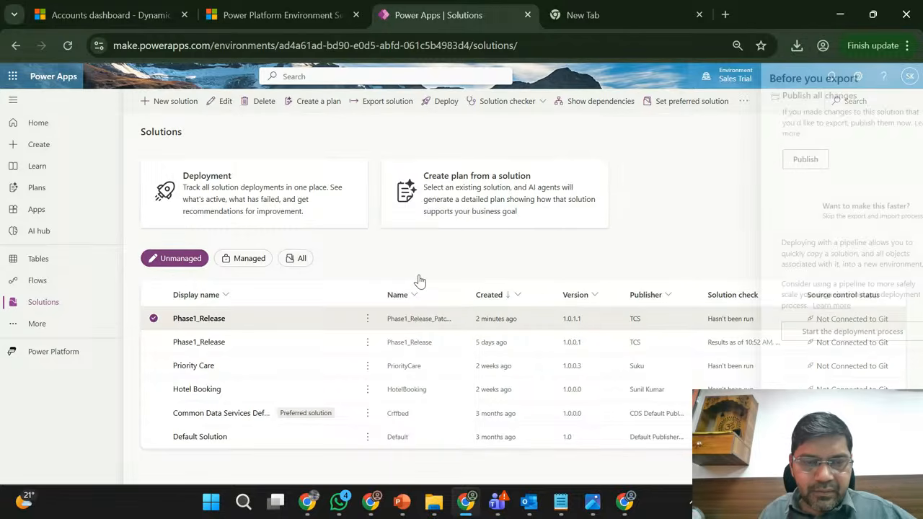
left_click(776, 465)
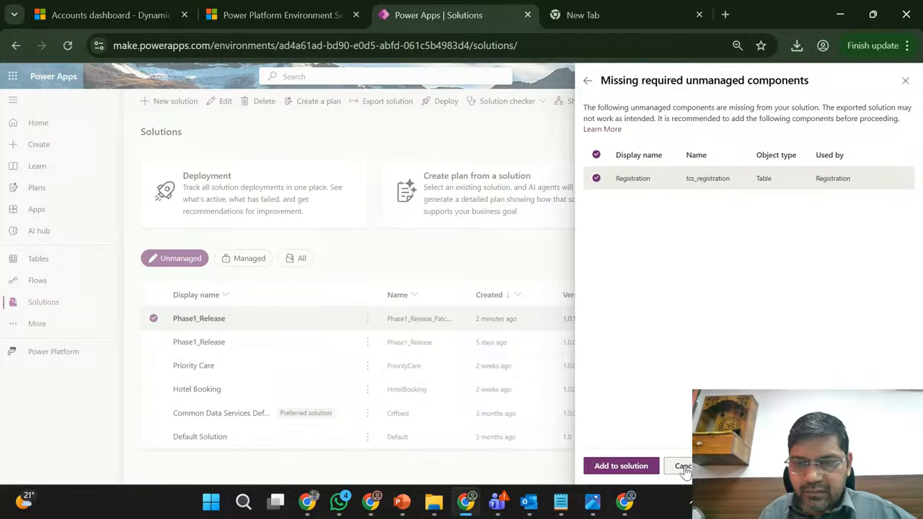
left_click(586, 83)
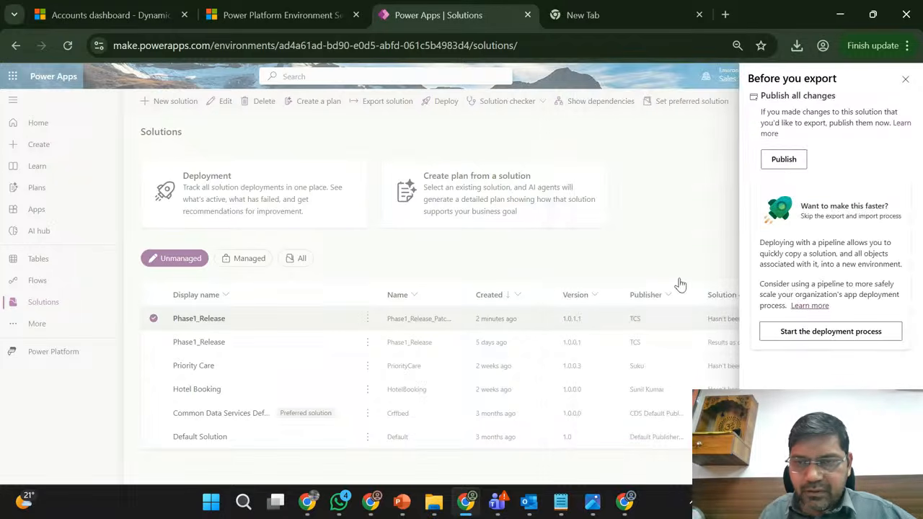
left_click(784, 161)
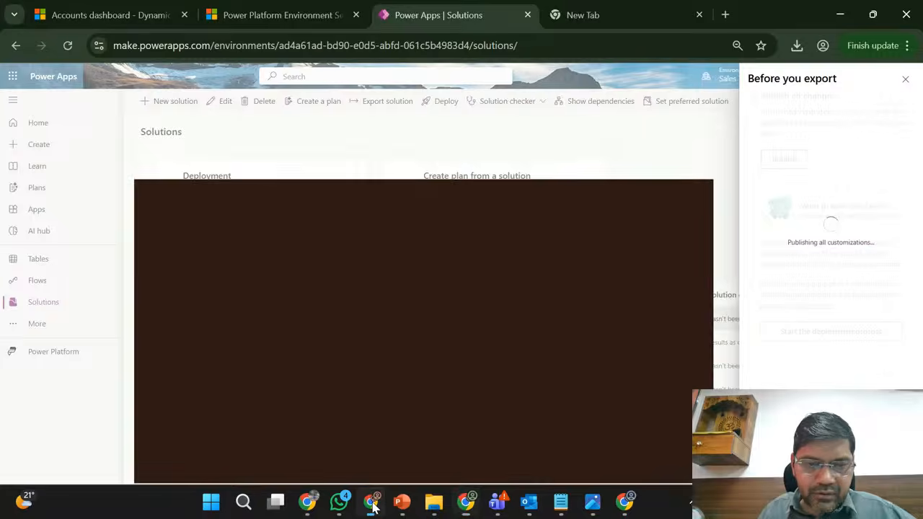
- Switch to the Marketing Trial's Customer Insights - Journeys app, reload it, and search the advanced find tables for "reg"
left_click(370, 503)
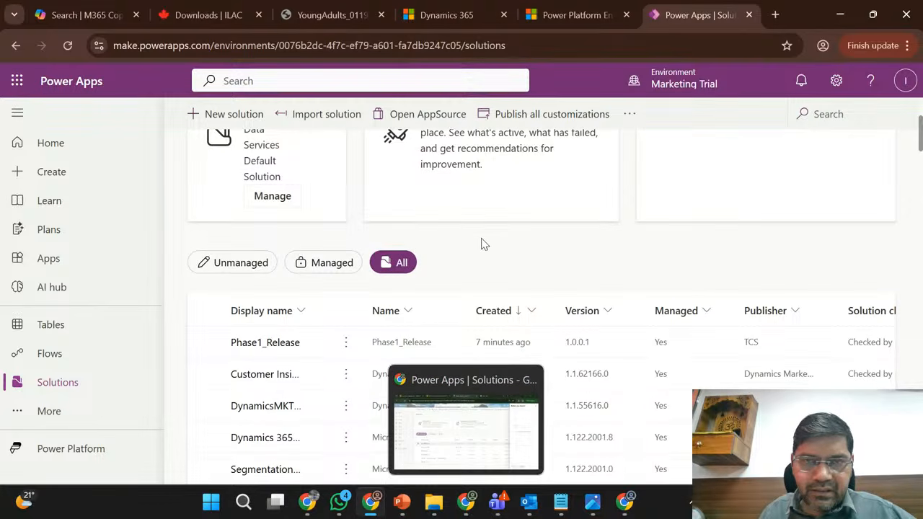
left_click(440, 13)
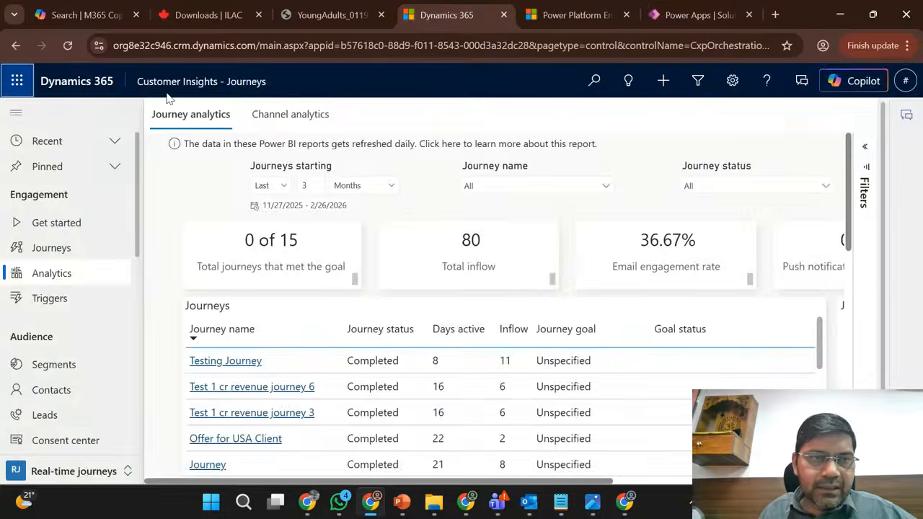
left_click(65, 47)
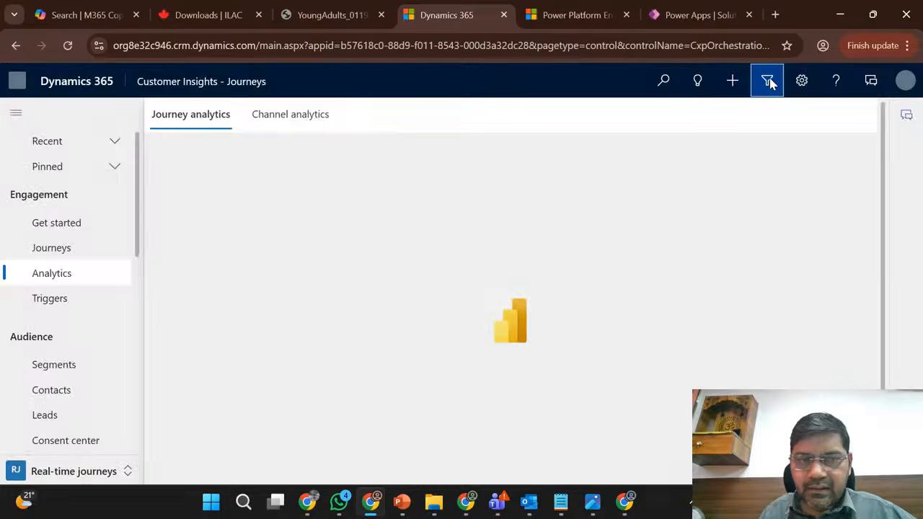
left_click(768, 81)
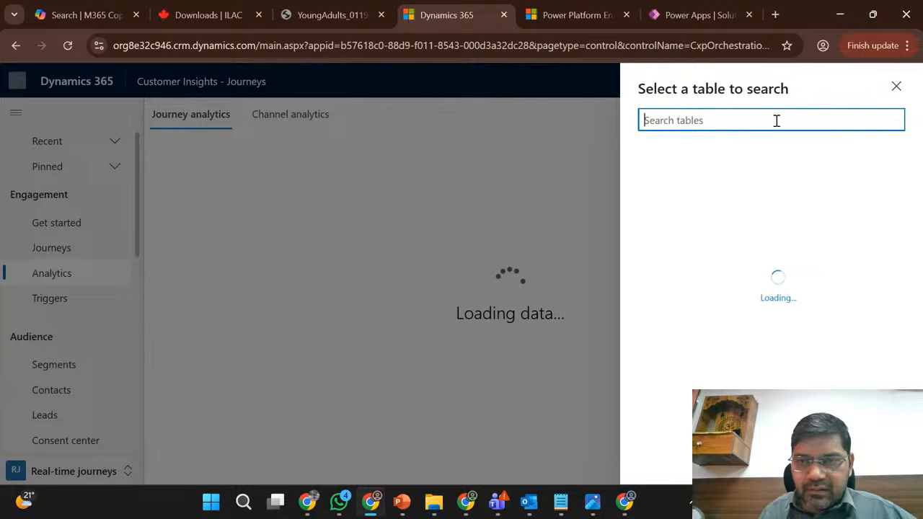
type("reg")
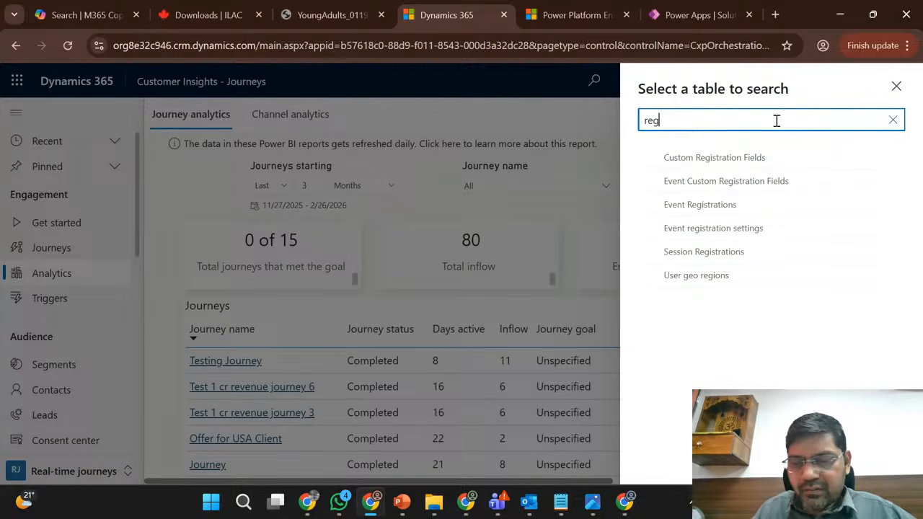
key("BackSpace")
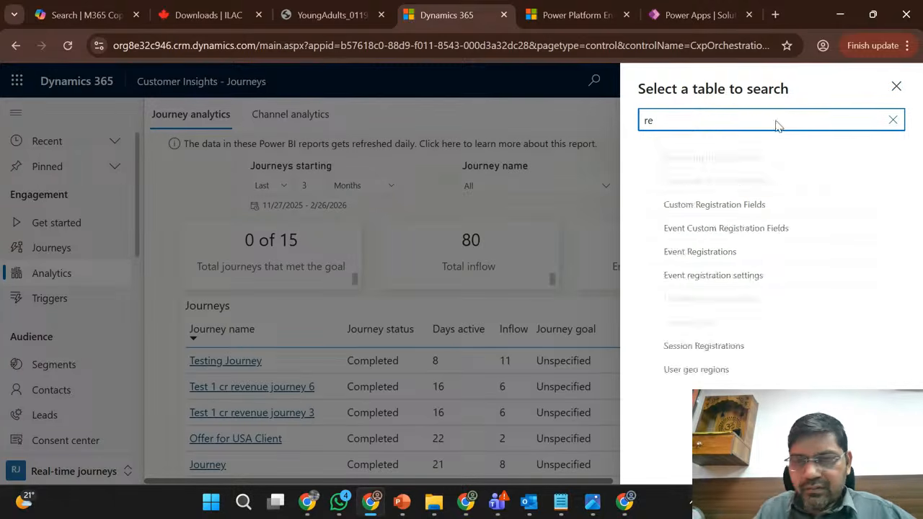
left_click(896, 86)
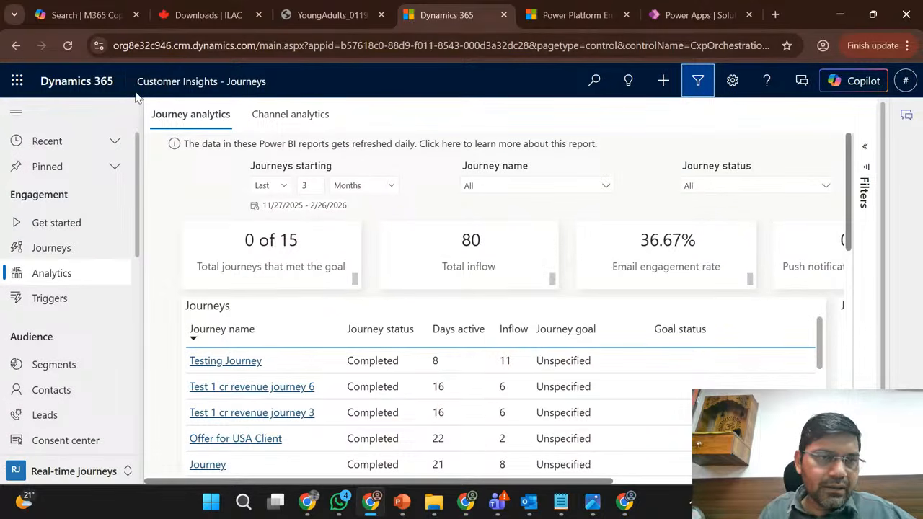
- Switch to the Sales Hub app and look through its site navigation entries
left_click(184, 85)
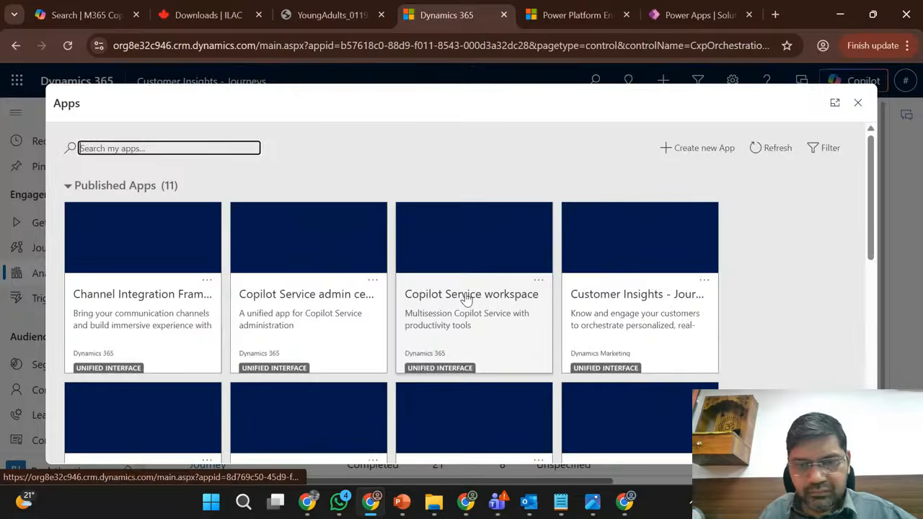
scroll(465, 298, "down", 1)
scroll(465, 299, "down", 3)
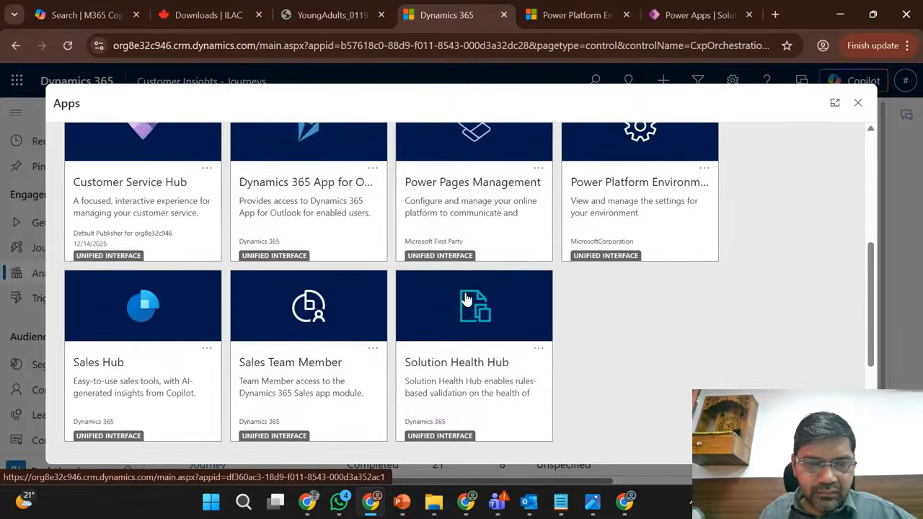
left_click(171, 273)
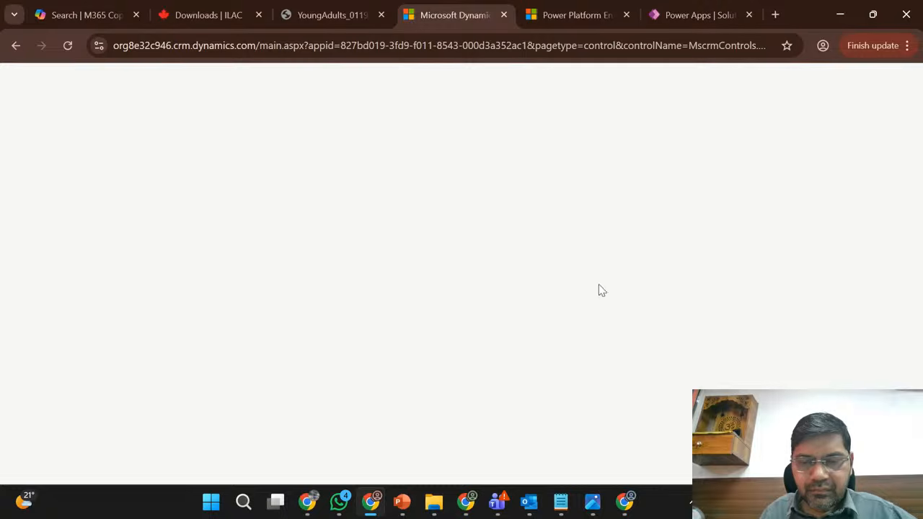
mouse_move(625, 512)
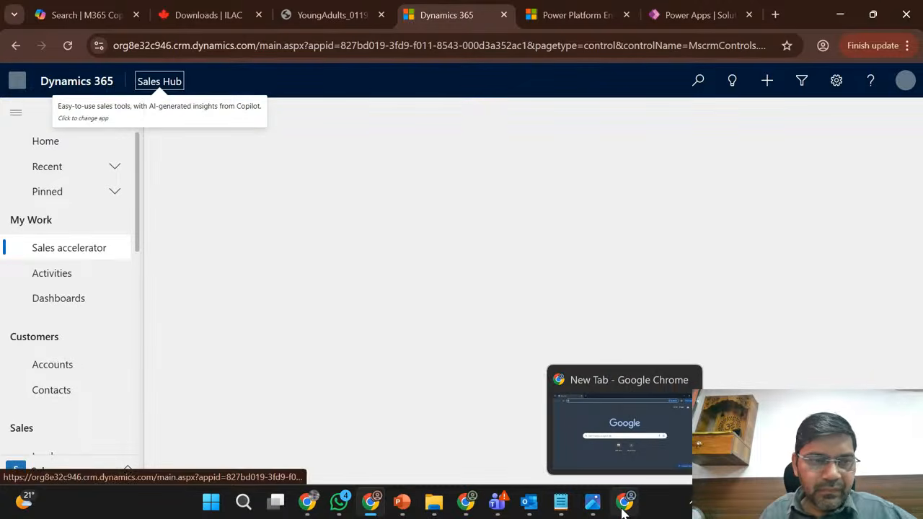
scroll(90, 367, "down", 5)
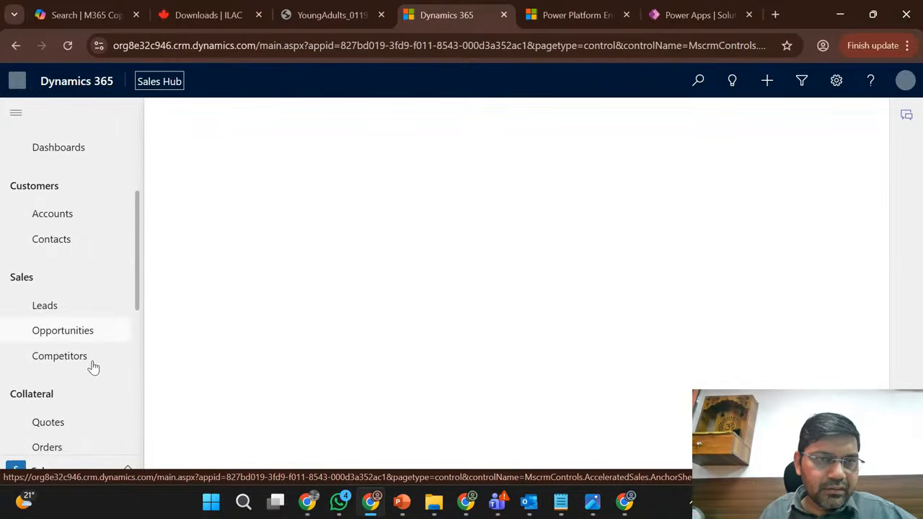
scroll(93, 367, "down", 4)
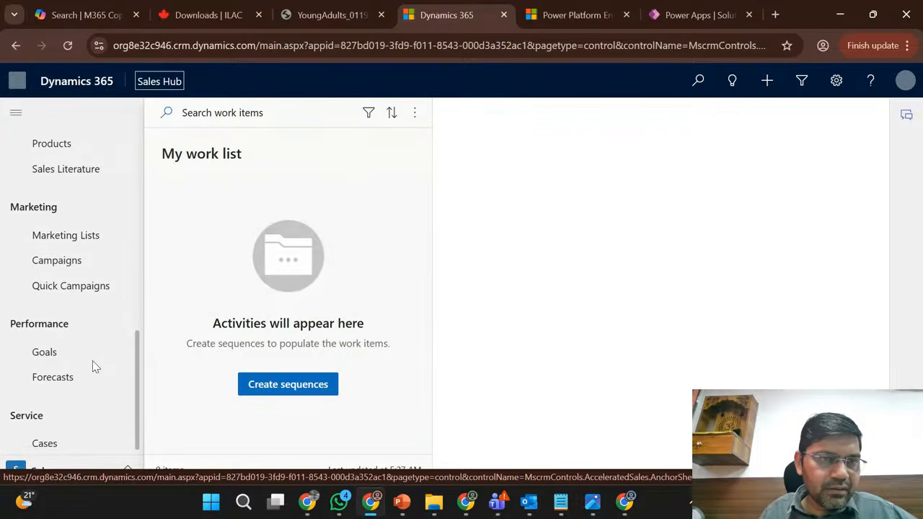
scroll(93, 367, "up", 5)
scroll(92, 366, "up", 5)
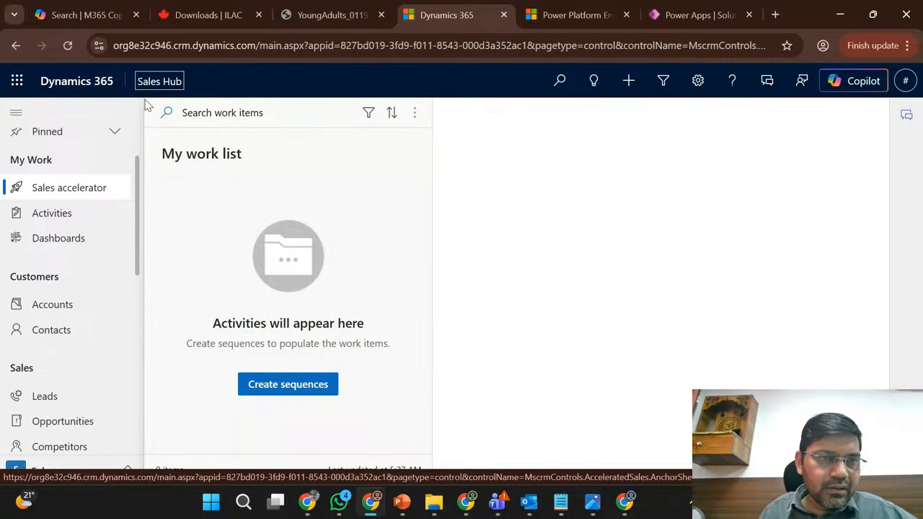
- Open the published Sales Hub app of Marketing Trial in the app designer
left_click(157, 81)
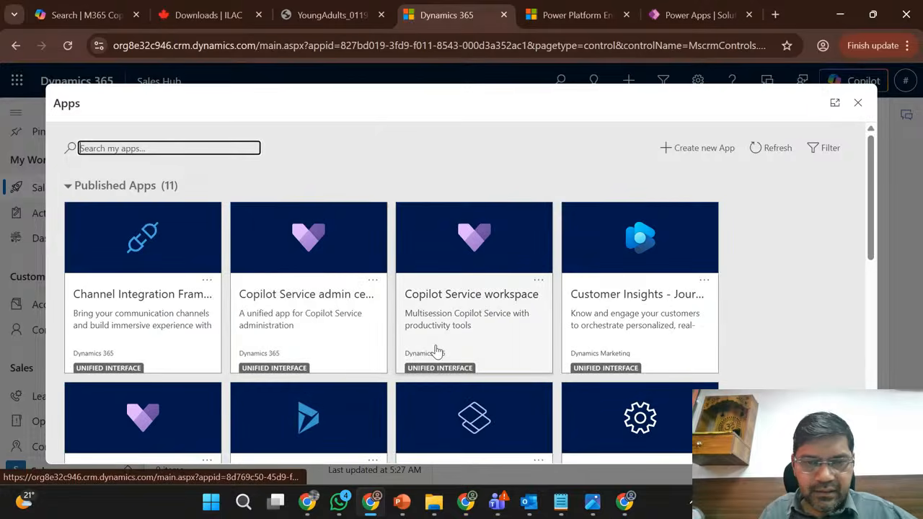
scroll(436, 351, "down", 2)
scroll(436, 350, "down", 5)
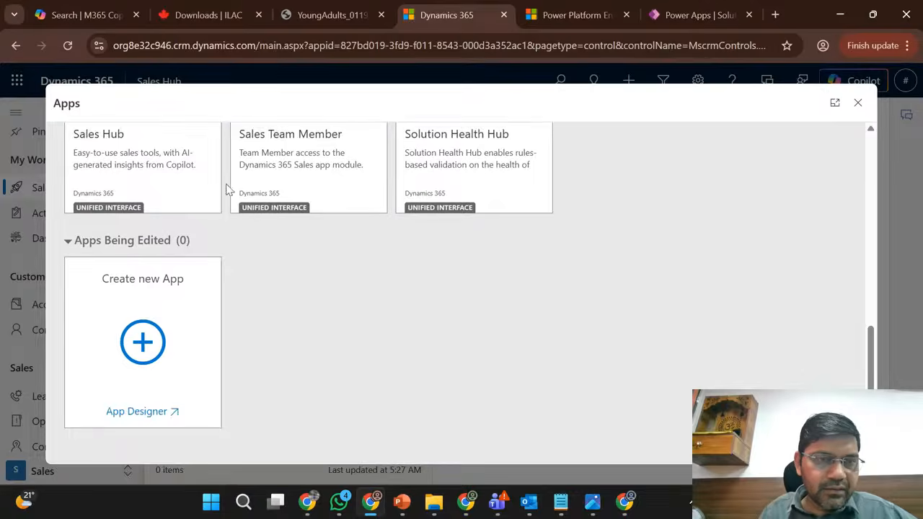
left_click(206, 205)
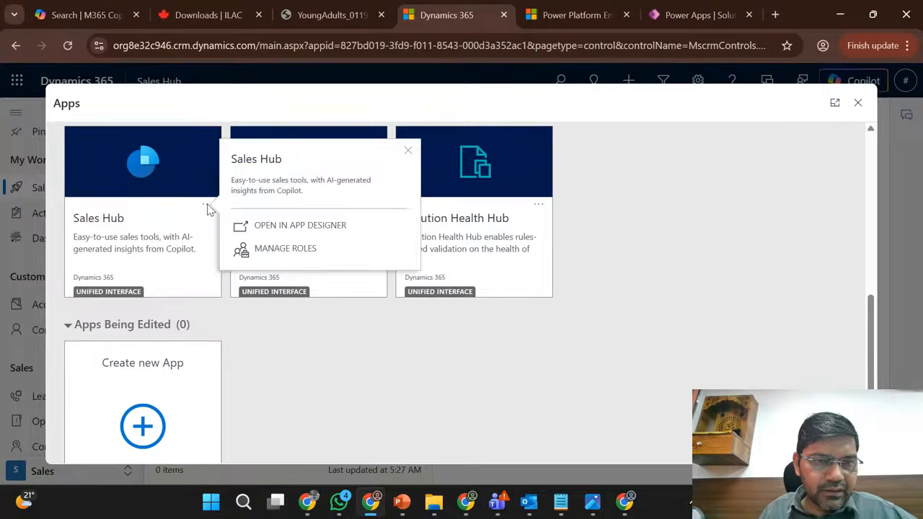
left_click(304, 227)
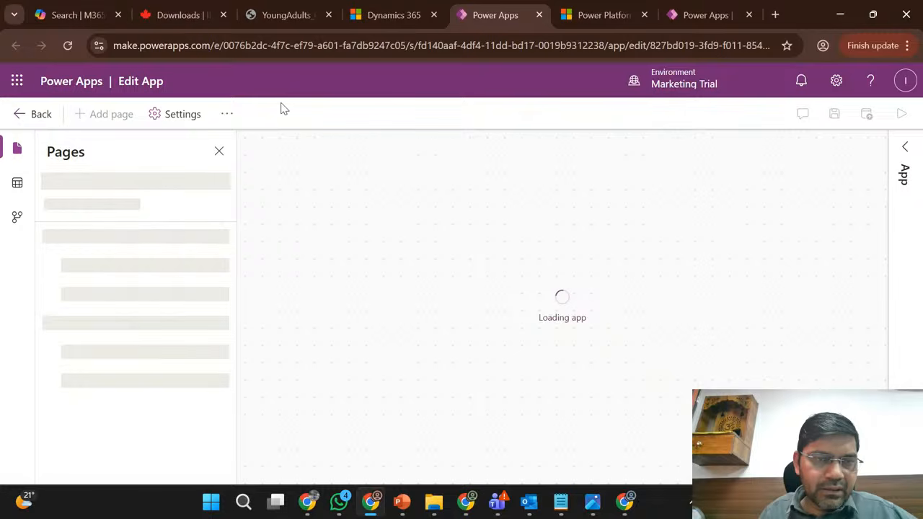
- Dismiss the note about the classic designer and switch the Sales Hub app to the classic App Designer
left_click(228, 115)
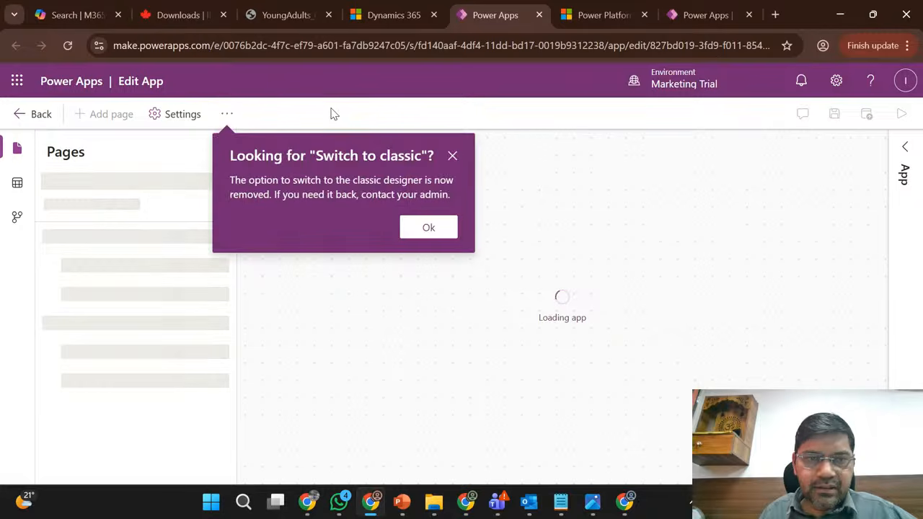
left_click(453, 156)
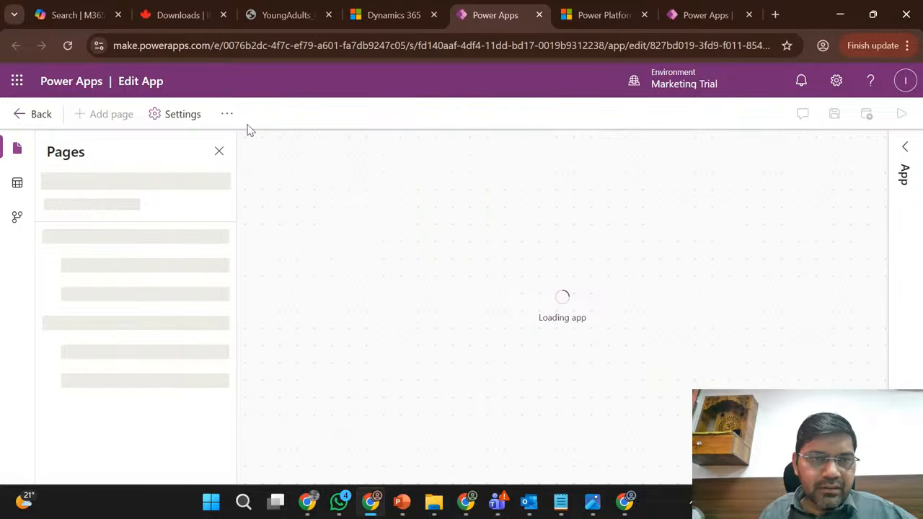
left_click(228, 119)
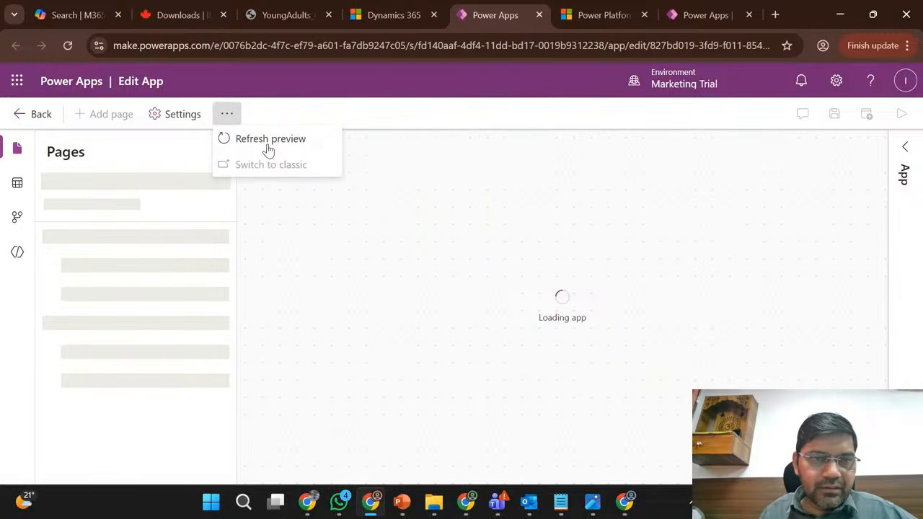
left_click(305, 113)
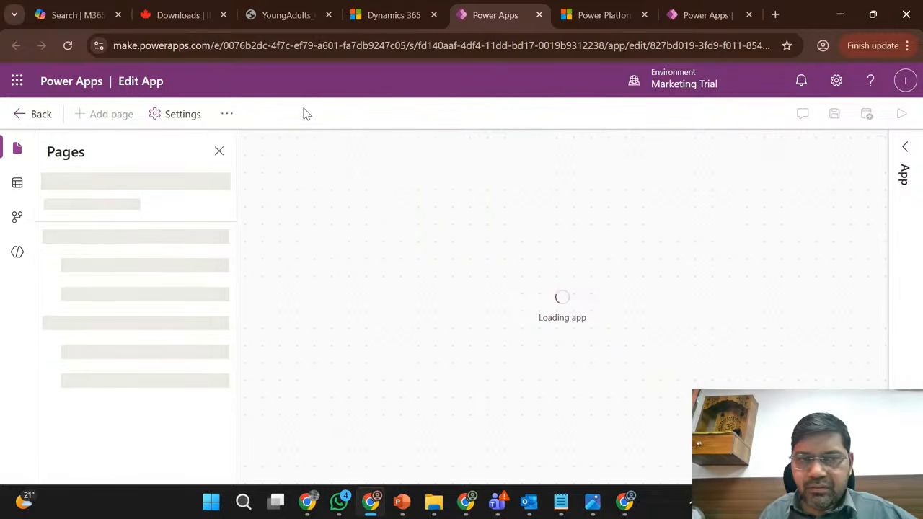
left_click(226, 115)
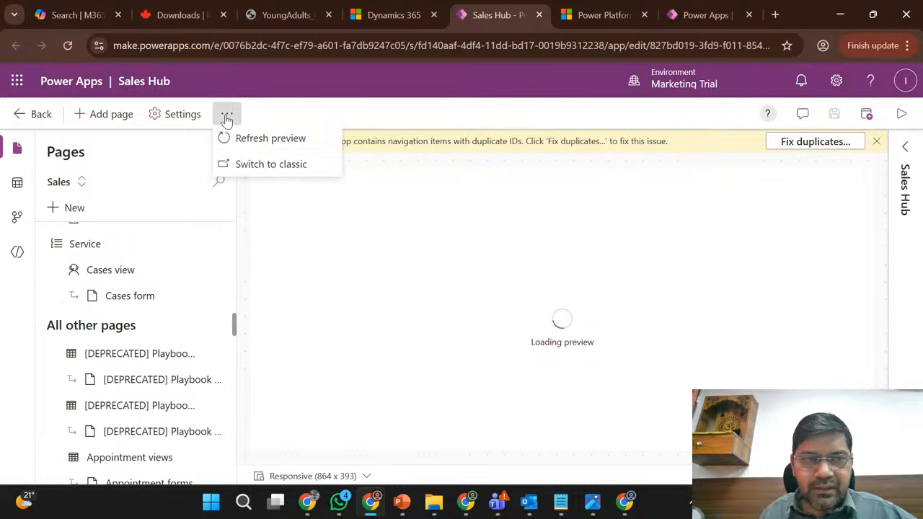
left_click(268, 164)
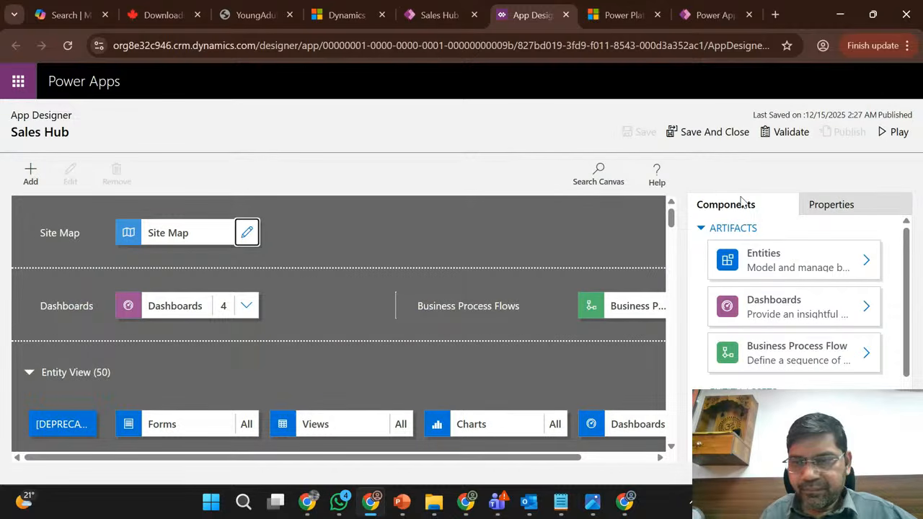
- Open the Sales Hub site map for editing in the Sitemap Designer, discarding the unsaved app changes
scroll(383, 336, "down", 2)
scroll(280, 292, "up", 2)
left_click(178, 234)
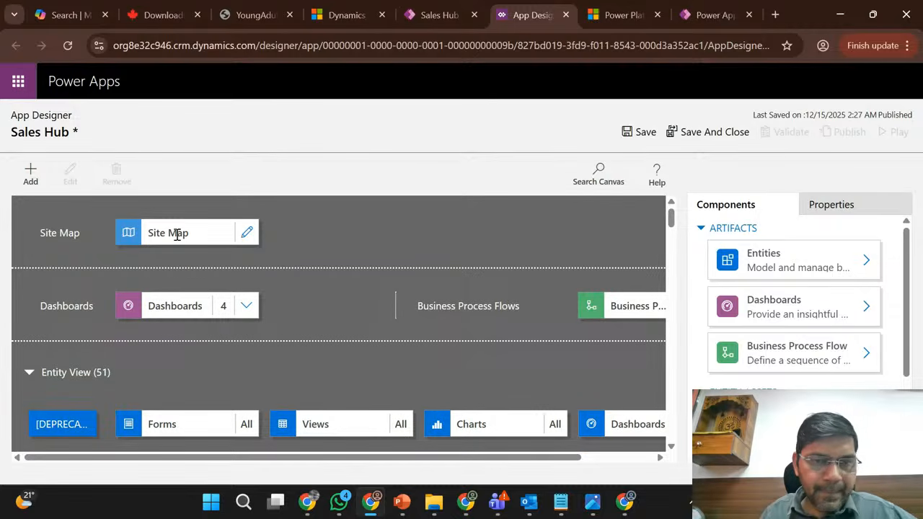
scroll(484, 267, "down", 2)
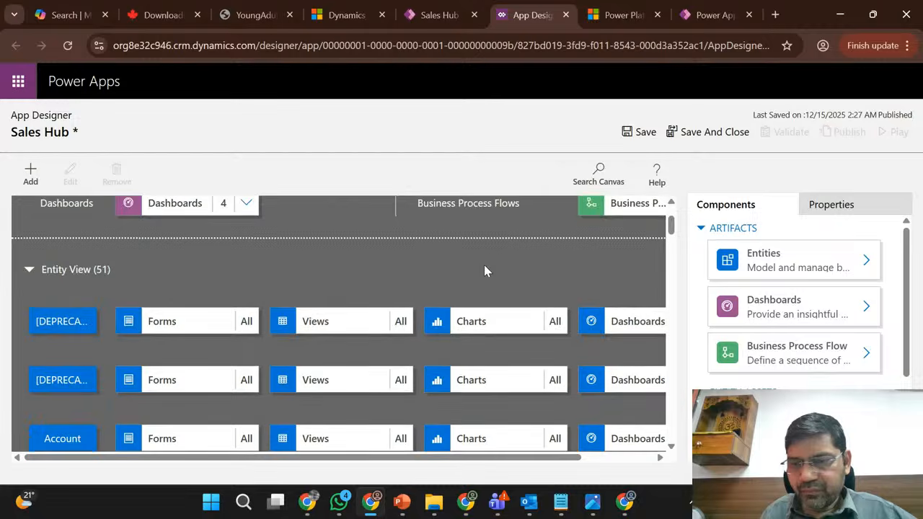
scroll(713, 332, "down", 2)
scroll(488, 279, "up", 2)
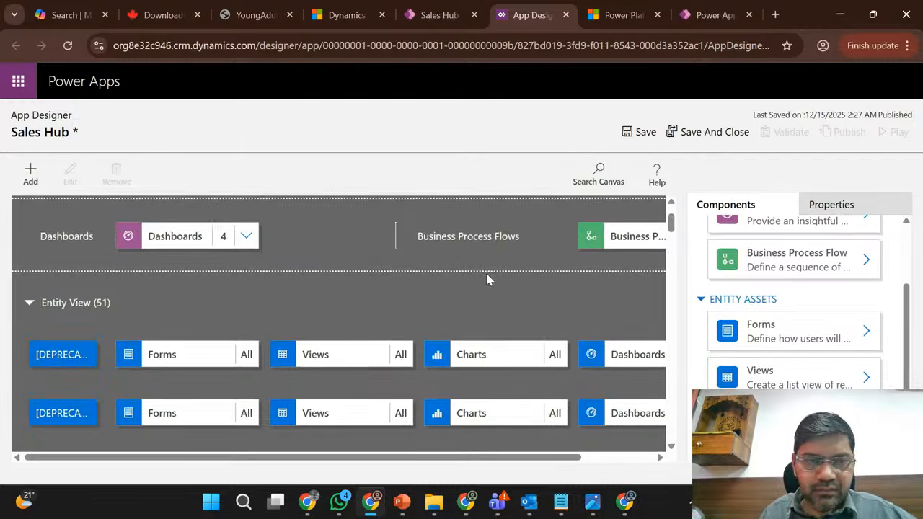
left_click(249, 234)
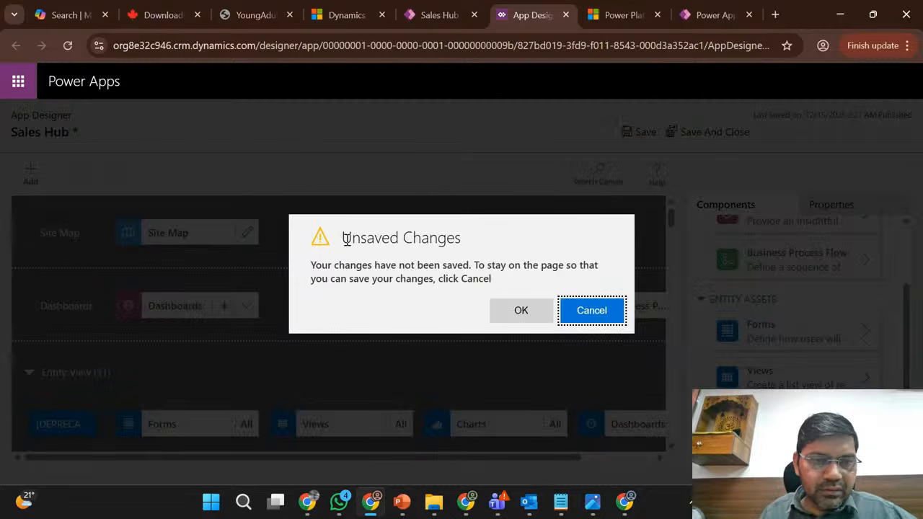
left_click(525, 312)
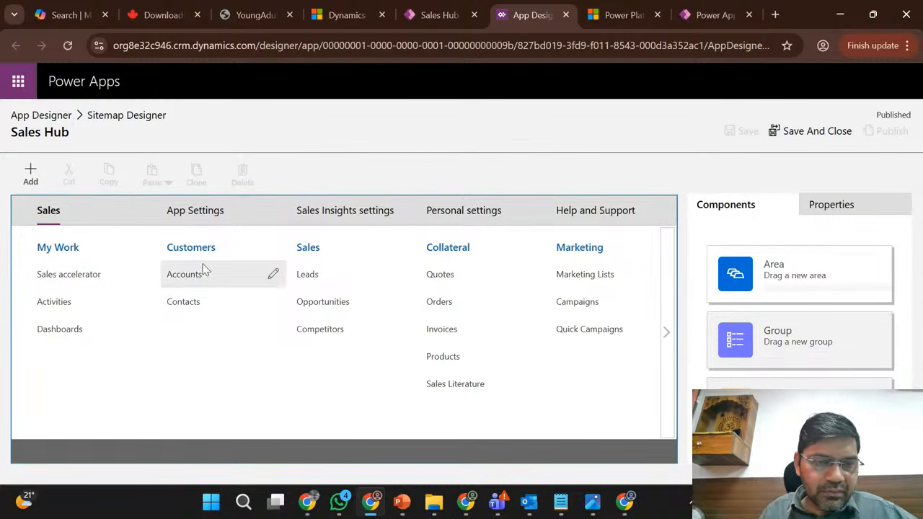
- Try to copy the Contacts subarea of the Customers group and paste it into the site map
left_click(194, 308)
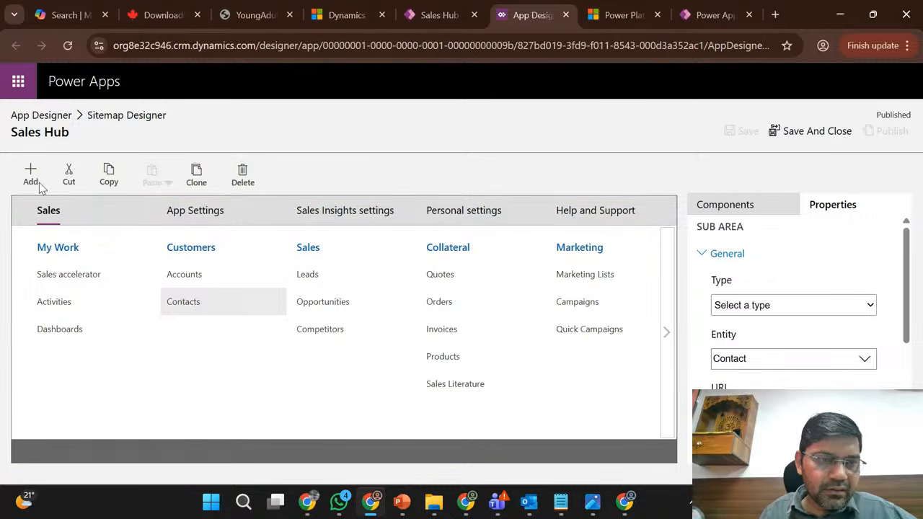
left_click(108, 177)
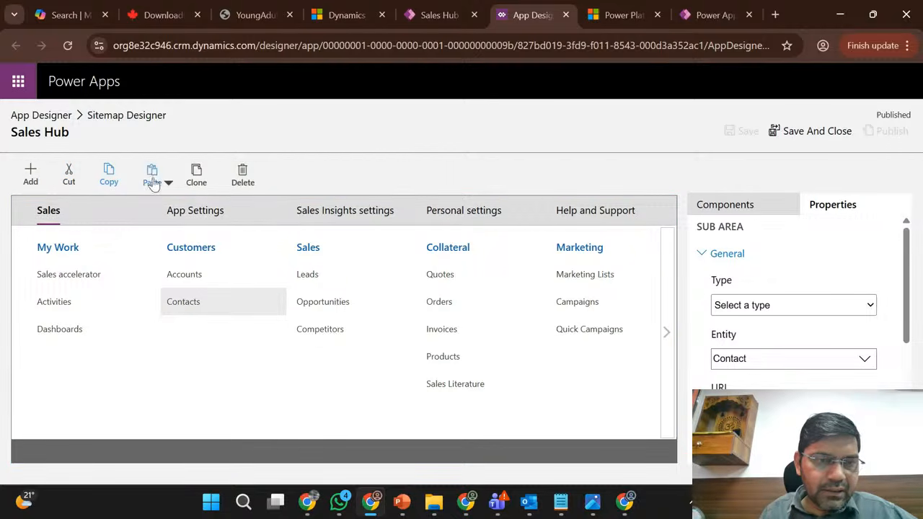
left_click(162, 186)
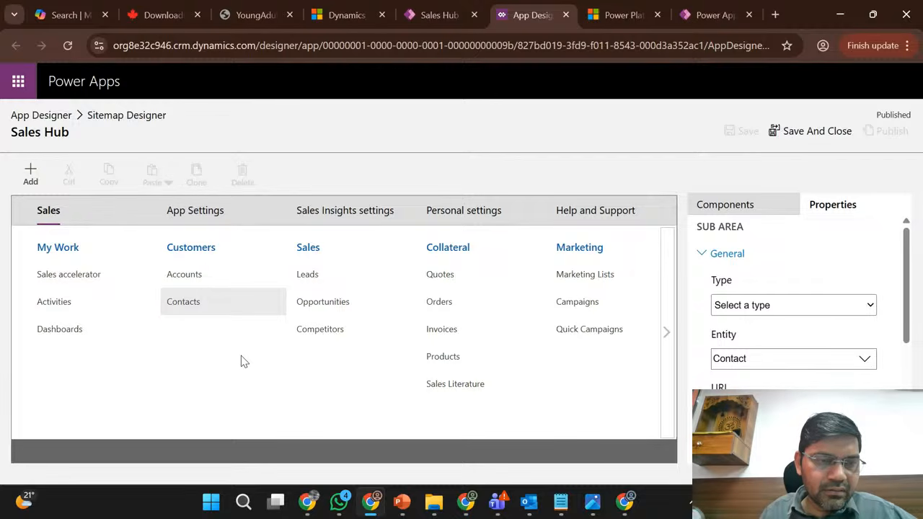
left_click(203, 308)
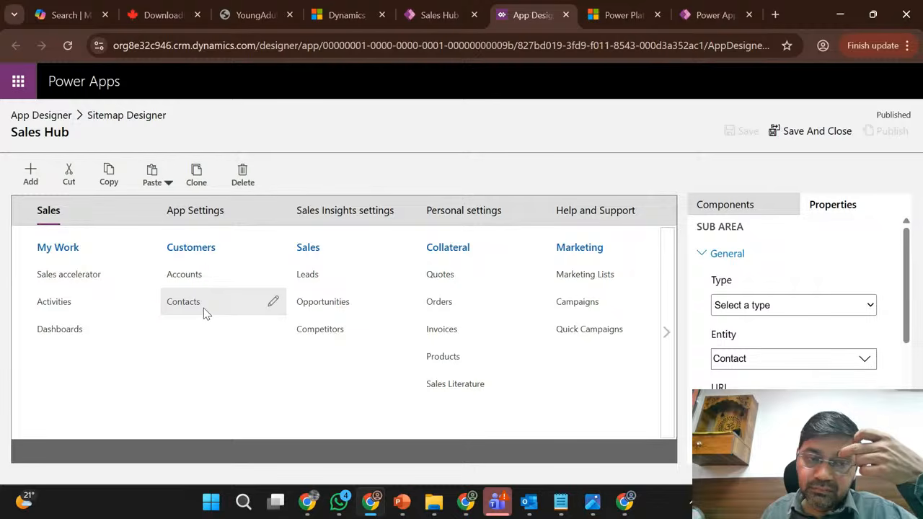
left_click(165, 185)
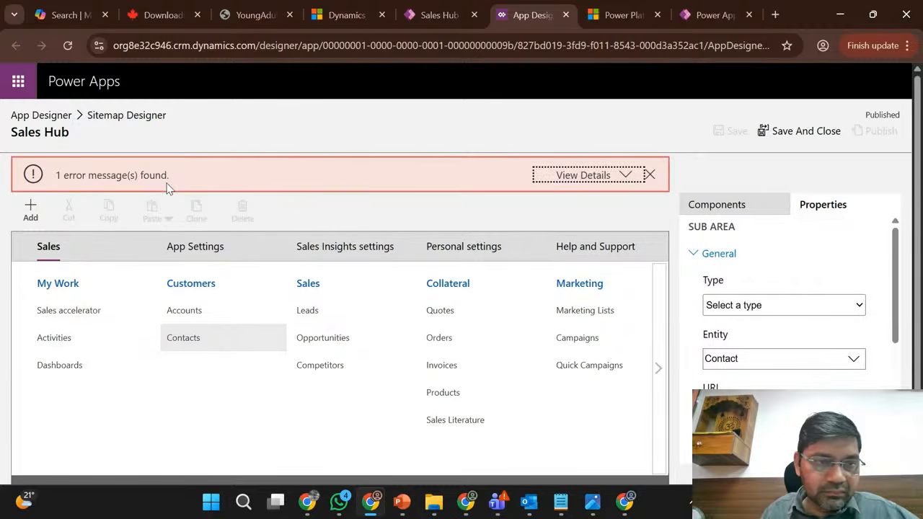
left_click(649, 175)
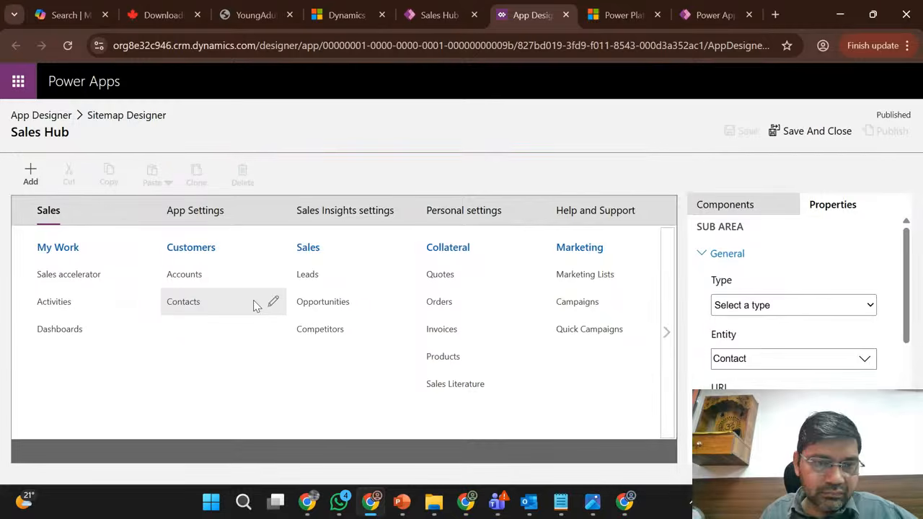
- Duplicate the Contacts subarea in the Customers group and rename the copy to Registration
left_click(201, 312)
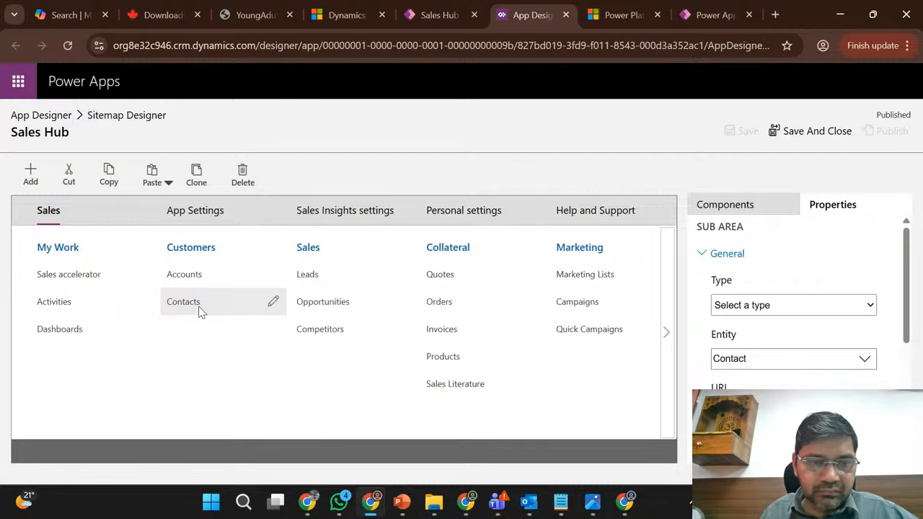
left_click(169, 184)
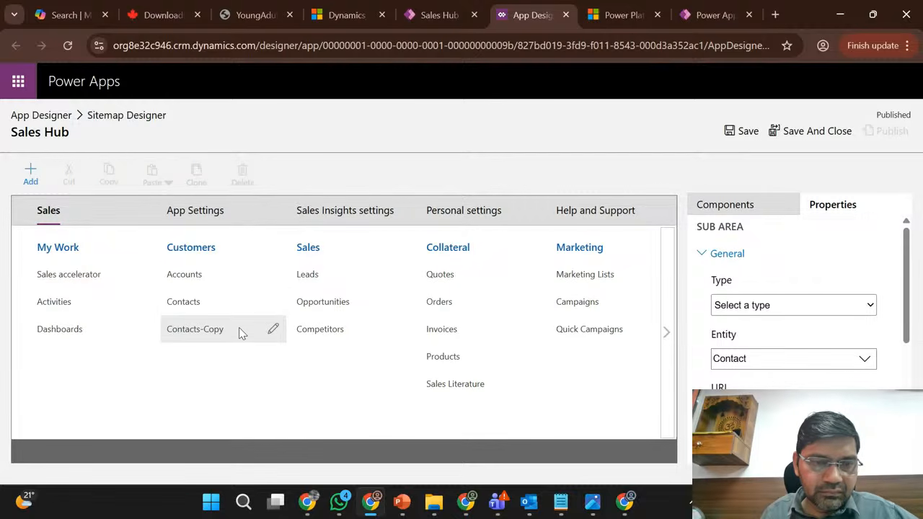
left_click(272, 330)
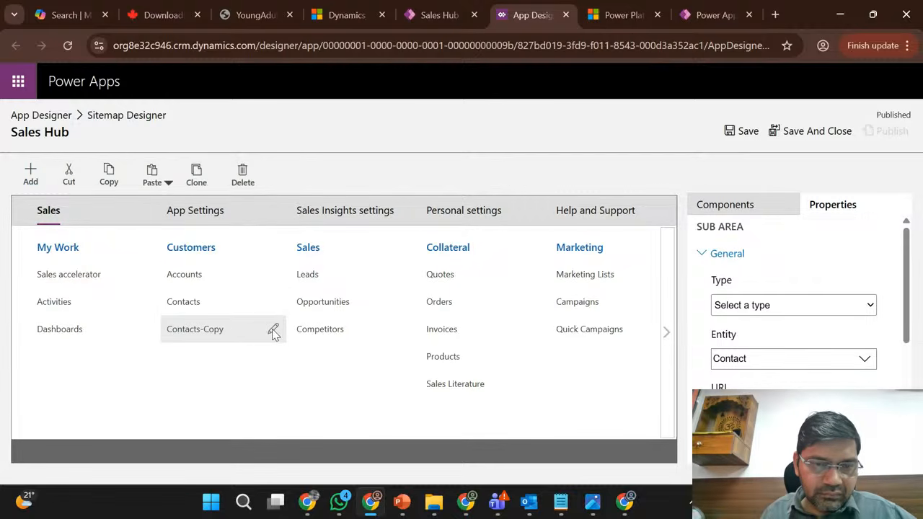
left_click(274, 332)
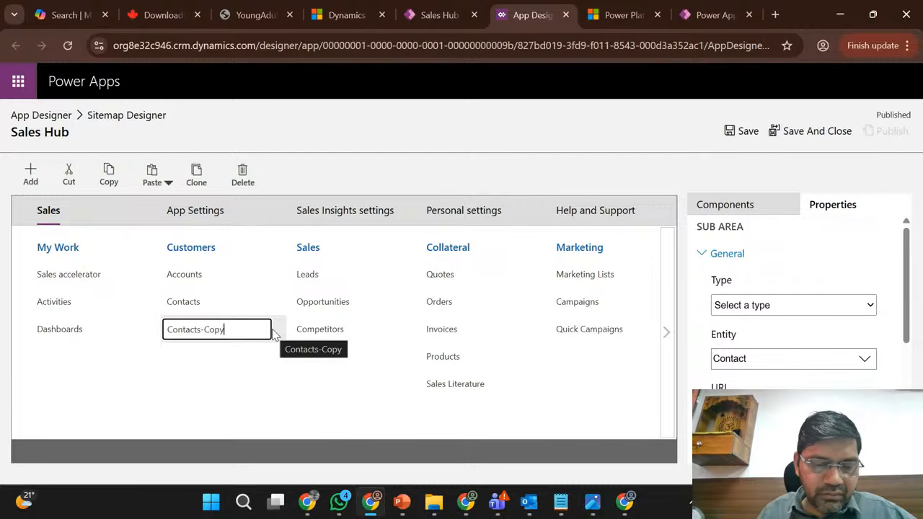
key("ctrl+a")
type("Re")
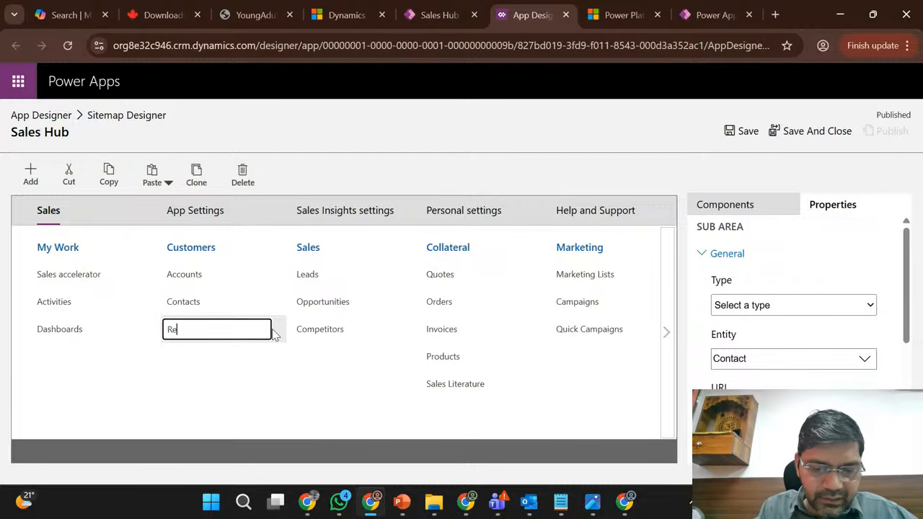
type("gistration")
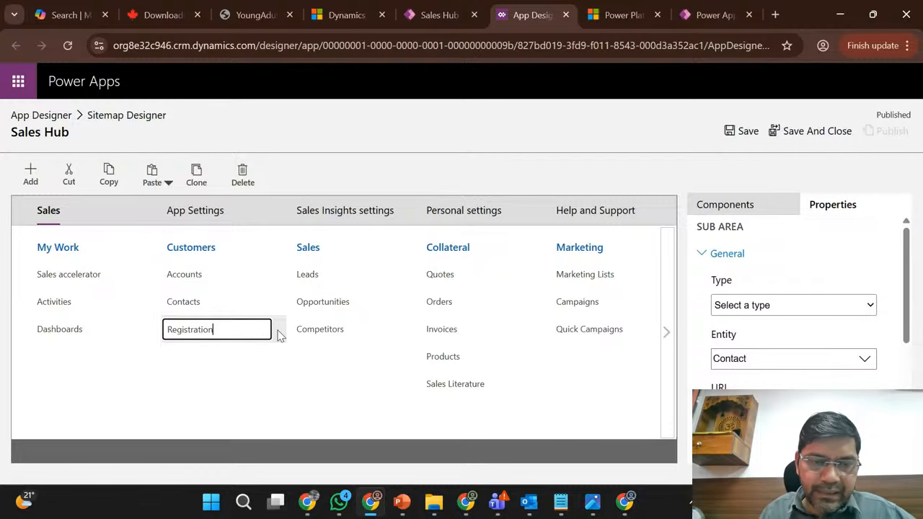
left_click(278, 359)
left_click(234, 340)
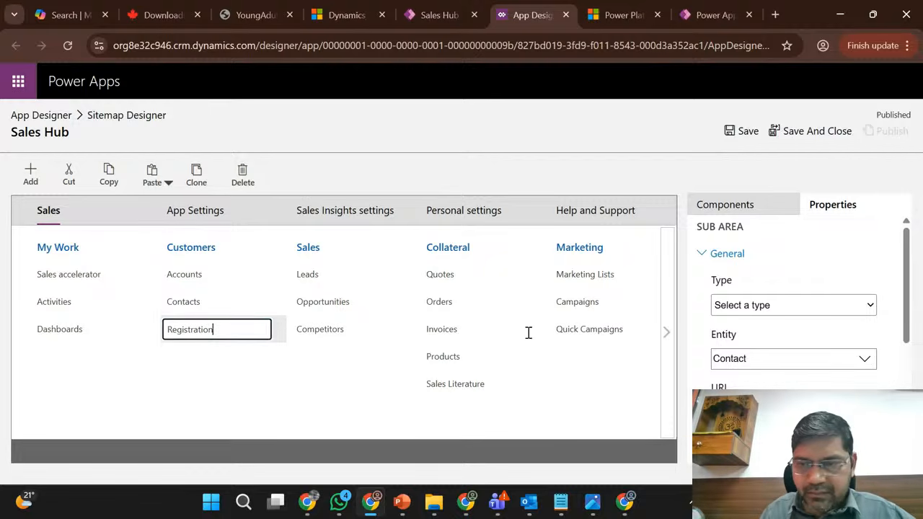
left_click(363, 401)
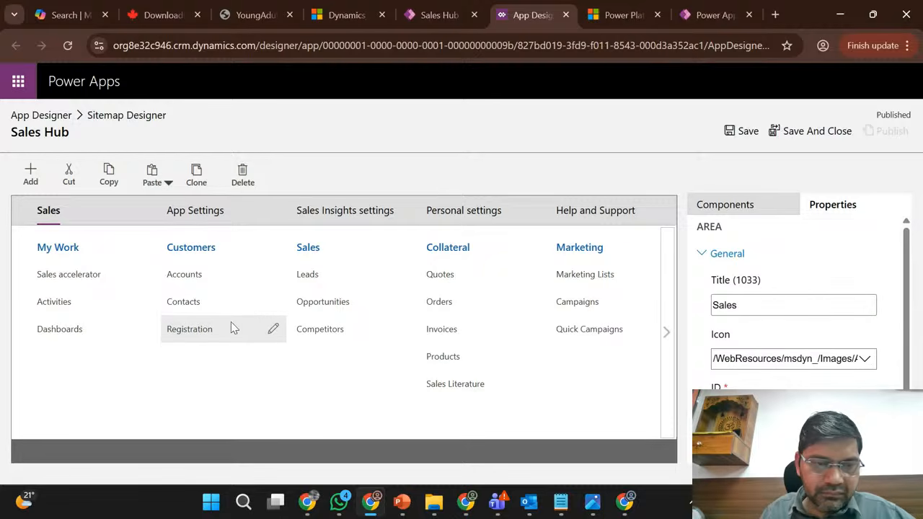
- Set the Registration subarea's type to Entity with Registration as its entity, and save the site map
left_click(747, 307)
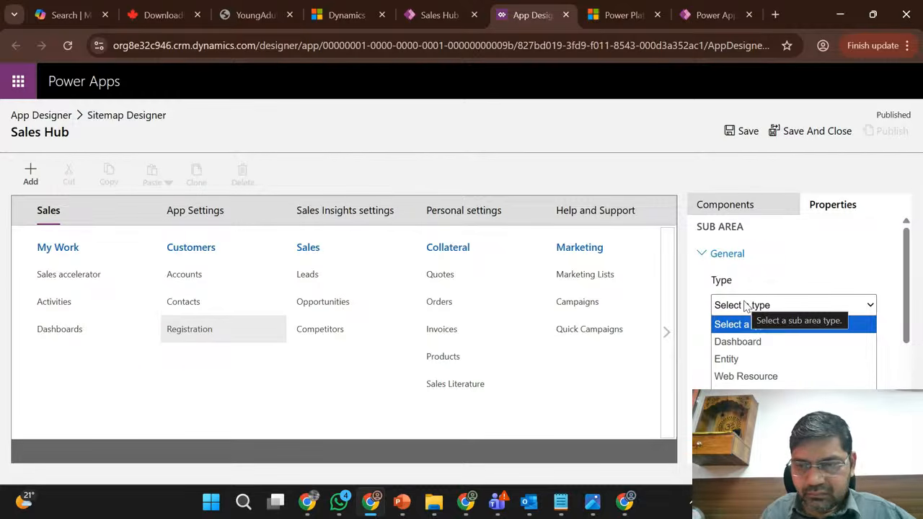
left_click(734, 359)
left_click(735, 358)
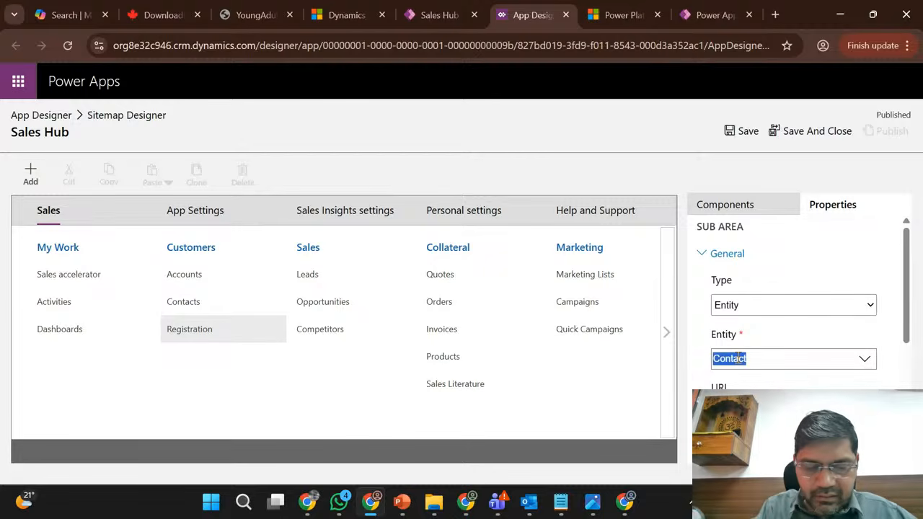
type("regi")
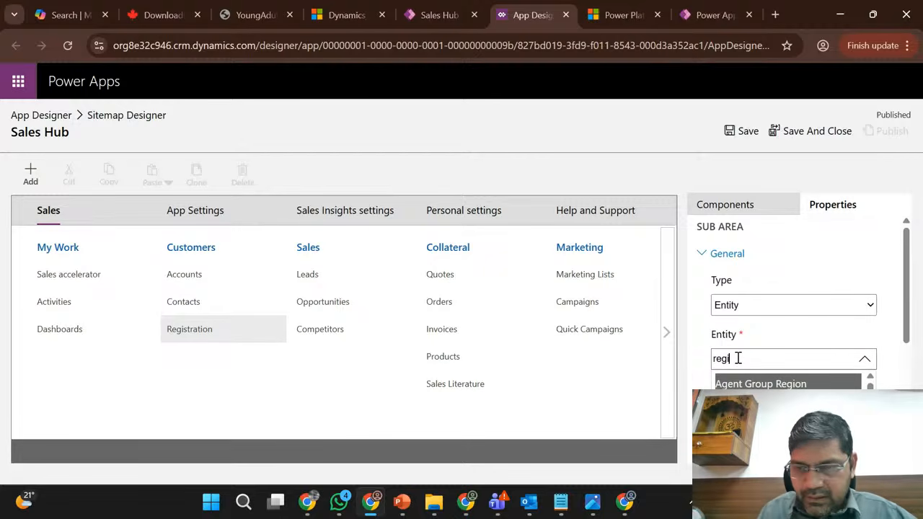
type("srat")
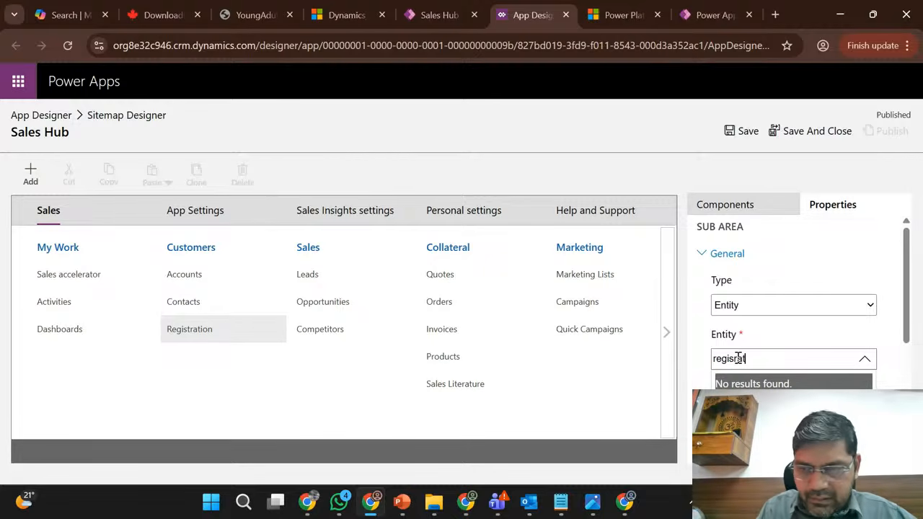
key("BackSpace")
key("BackSpace")
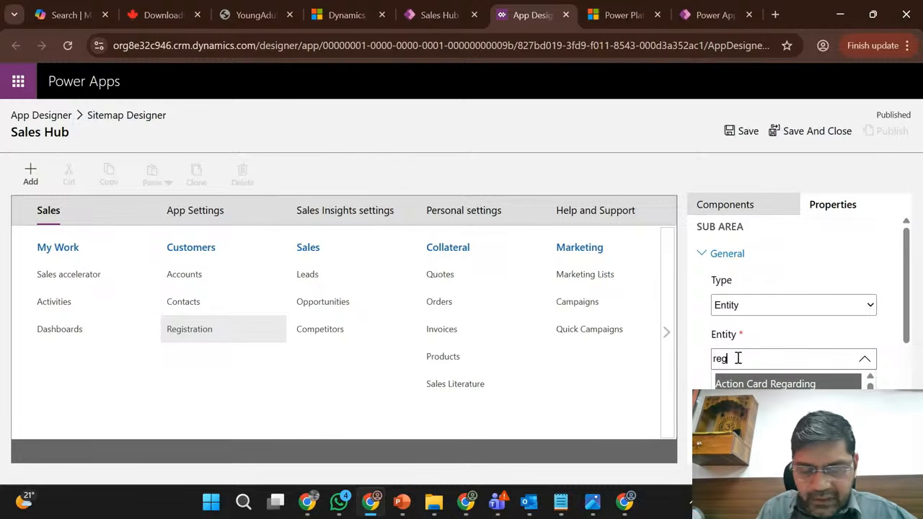
type("ist")
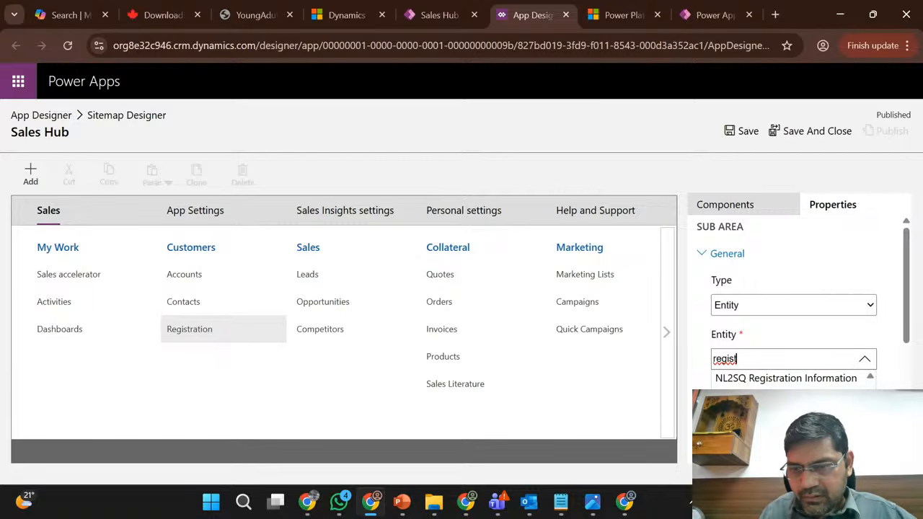
left_click(750, 413)
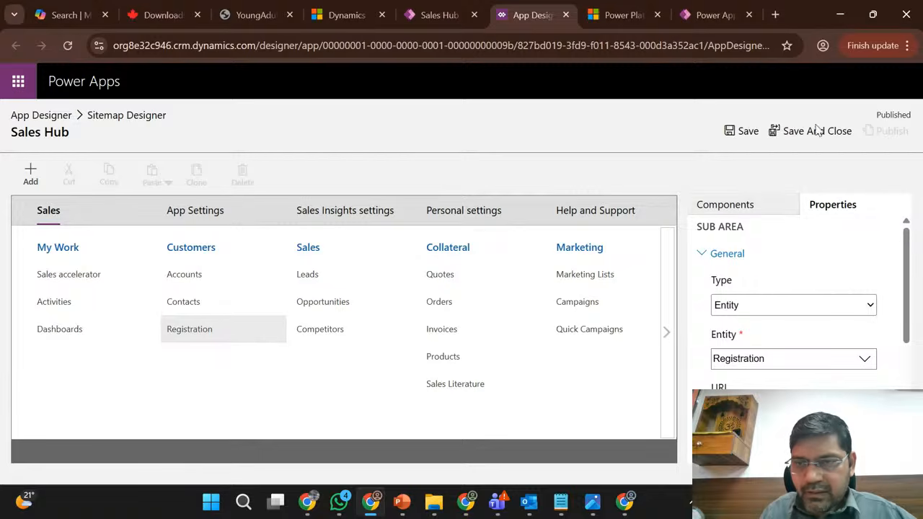
left_click(746, 131)
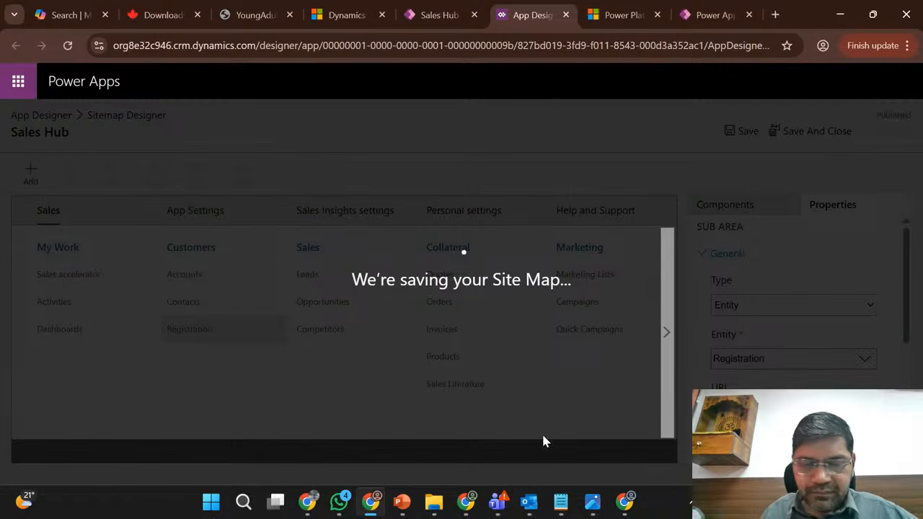
- Return to the Sales Trial solutions page and export the published Phase1_Release patch as a managed solution with version number 1.0.1.2
left_click(465, 509)
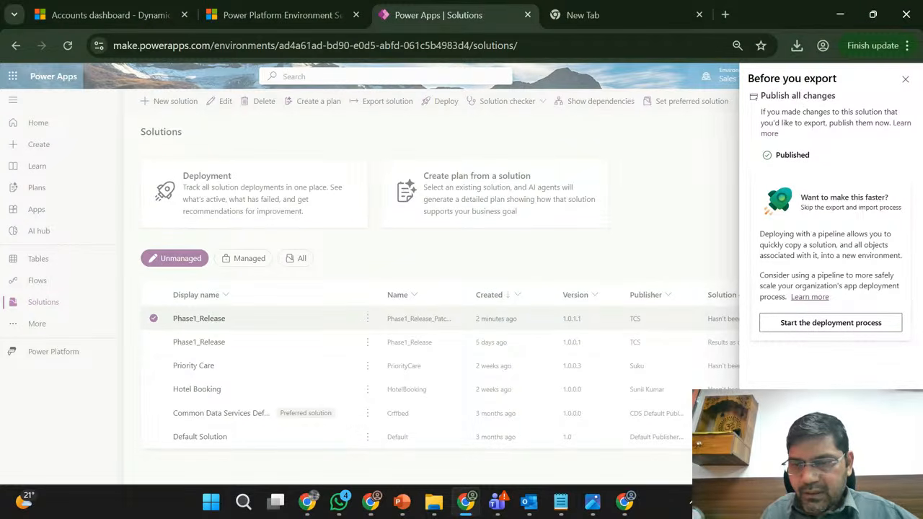
left_click(781, 468)
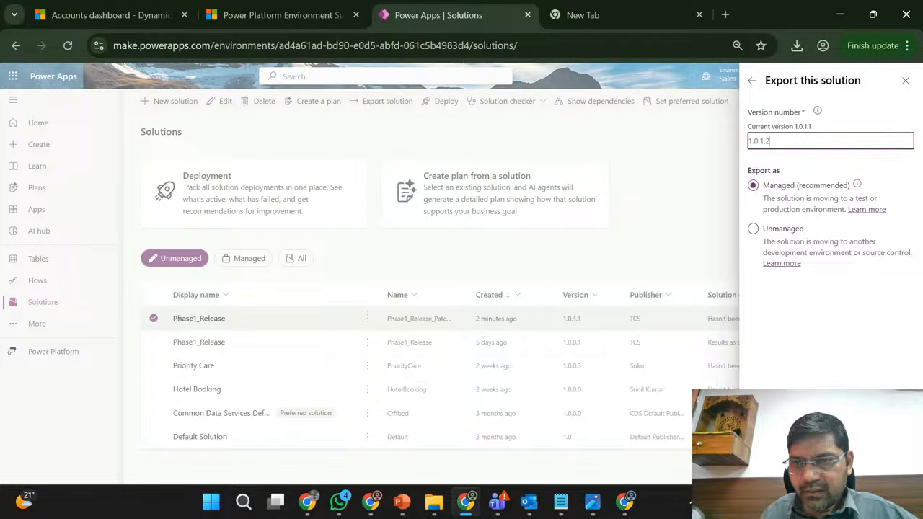
left_click(774, 466)
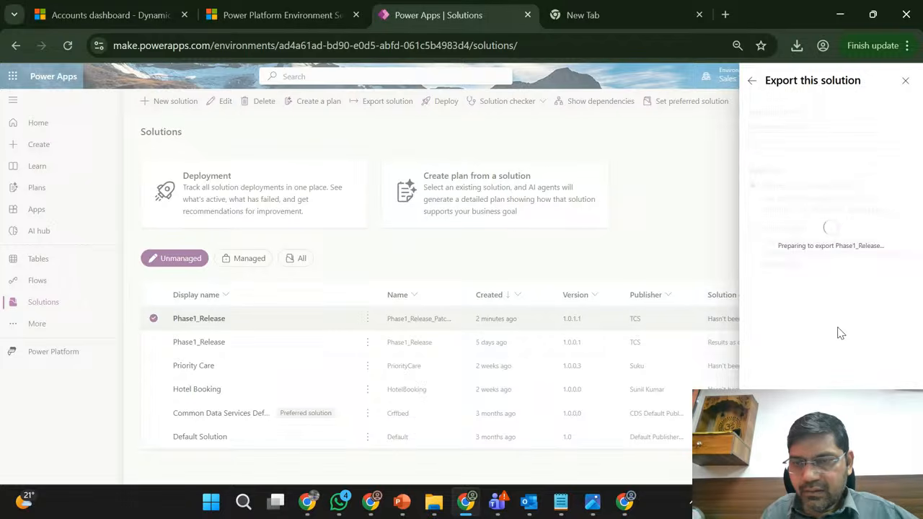
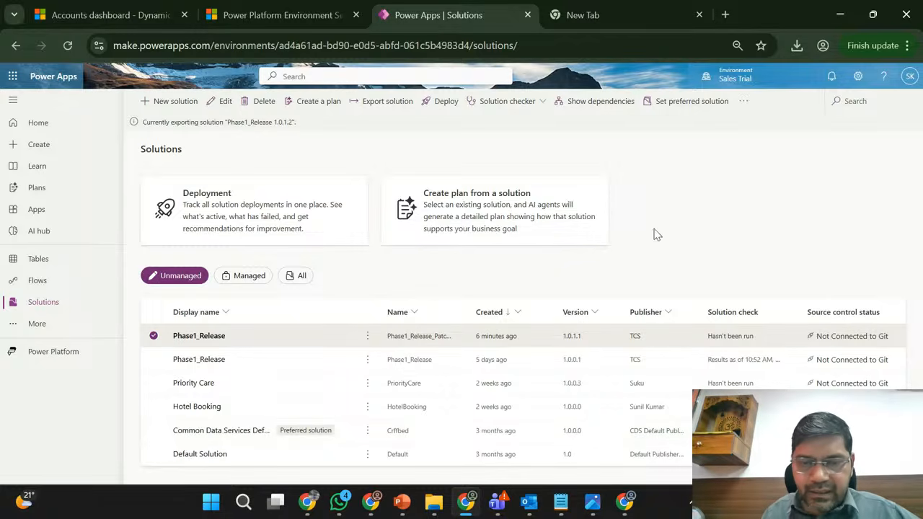
- Switch to the Marketing Trial browser window and publish the Sales Hub site map
mouse_move(468, 504)
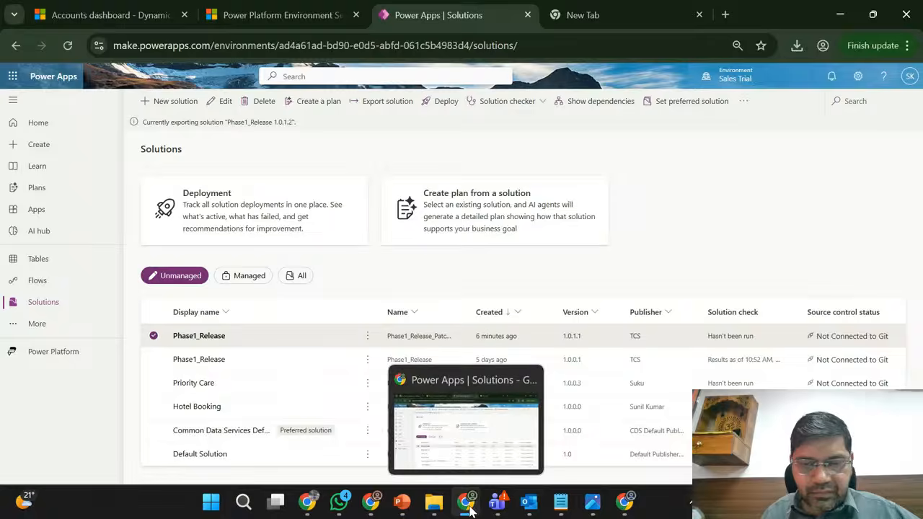
left_click(494, 440)
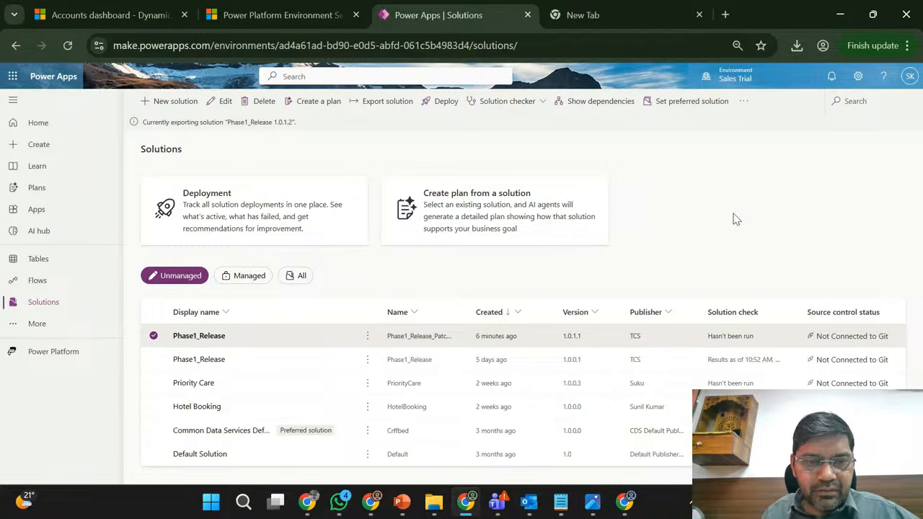
left_click(370, 503)
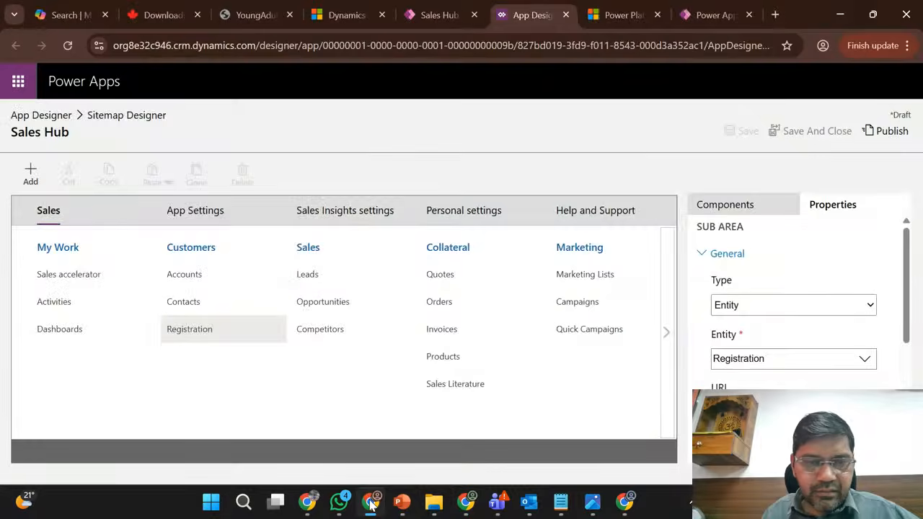
left_click(890, 131)
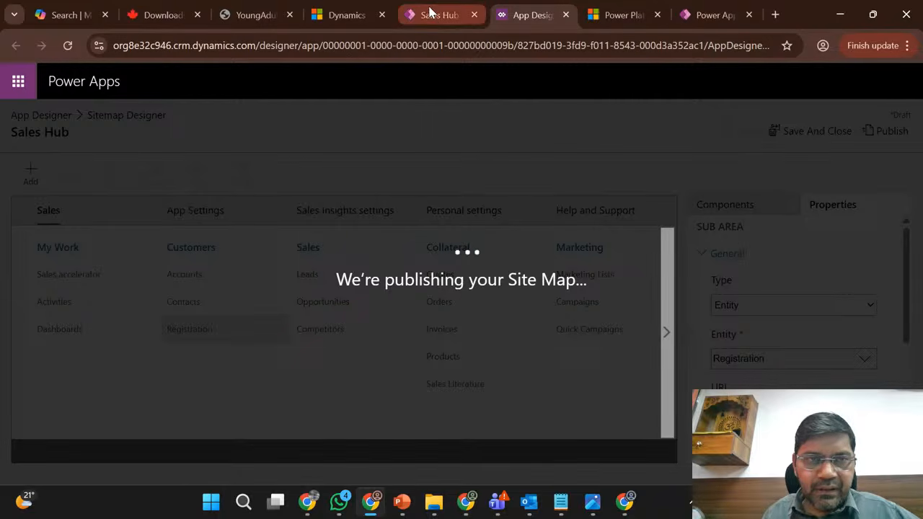
- Close the Sales Hub app editor tab, and in the running Sales Hub app dismiss the Apps list
mouse_move(429, 12)
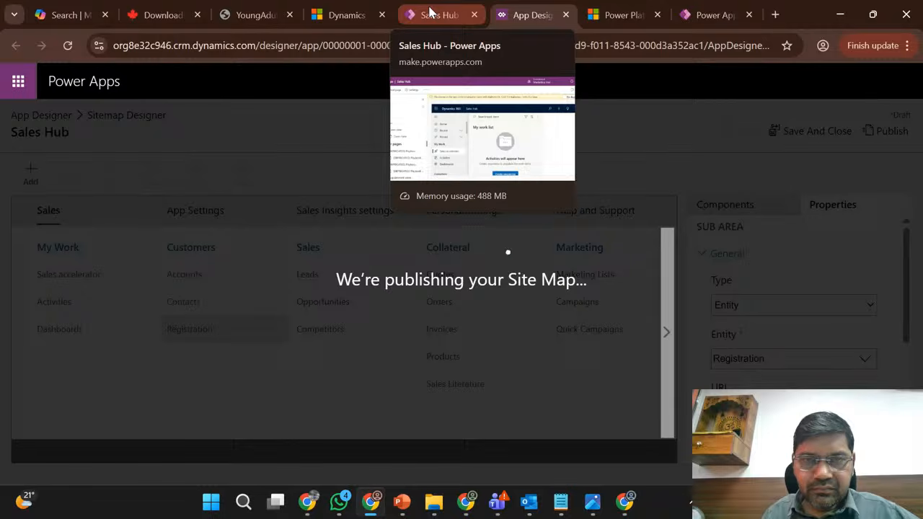
left_click(431, 12)
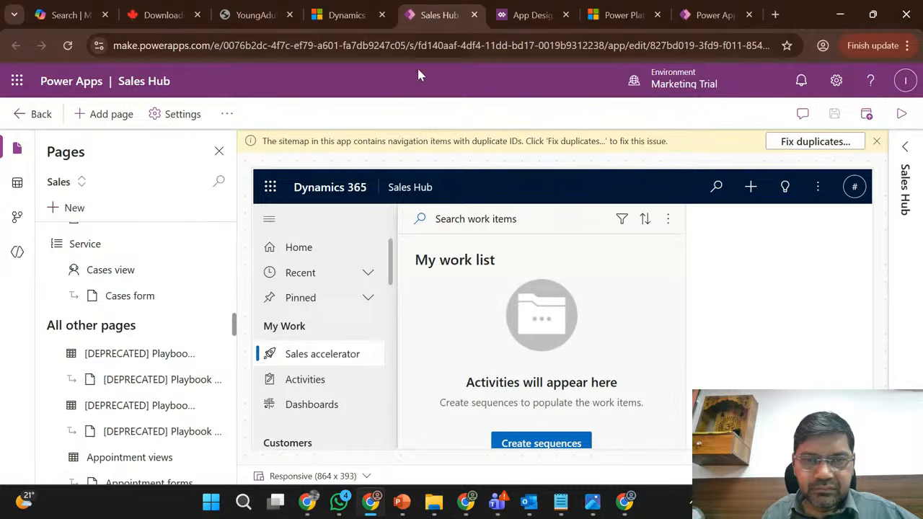
left_click(476, 15)
left_click(334, 9)
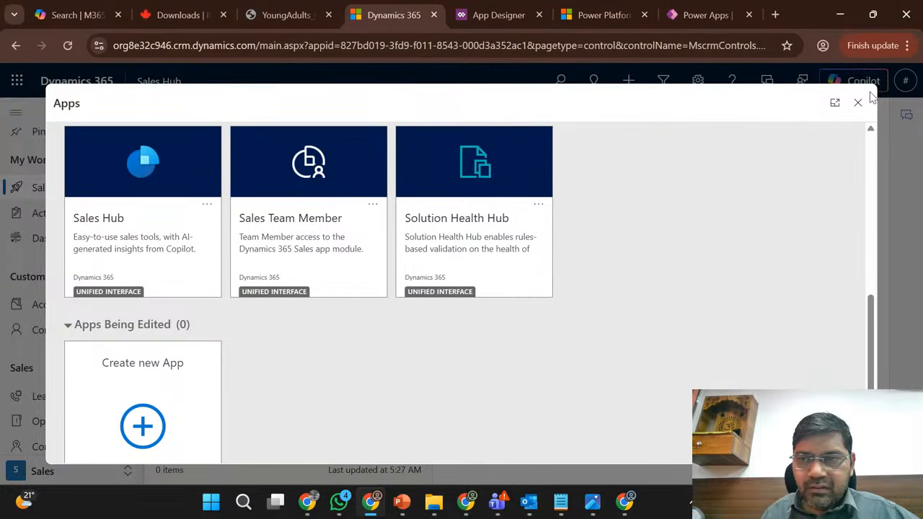
left_click(857, 103)
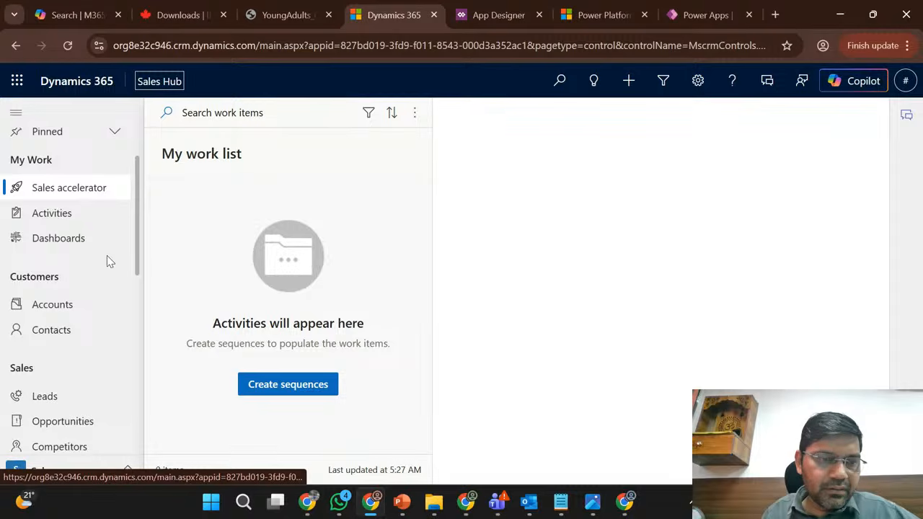
- Reload the running Sales Hub app and examine its Customers group for the Registration entry, comparing against the published site map
scroll(107, 256, "down", 2)
left_click(68, 46)
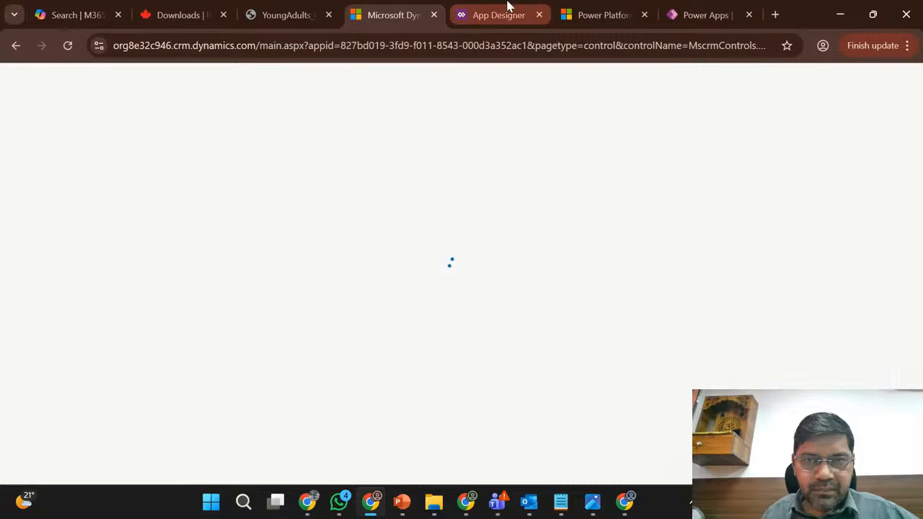
left_click(507, 8)
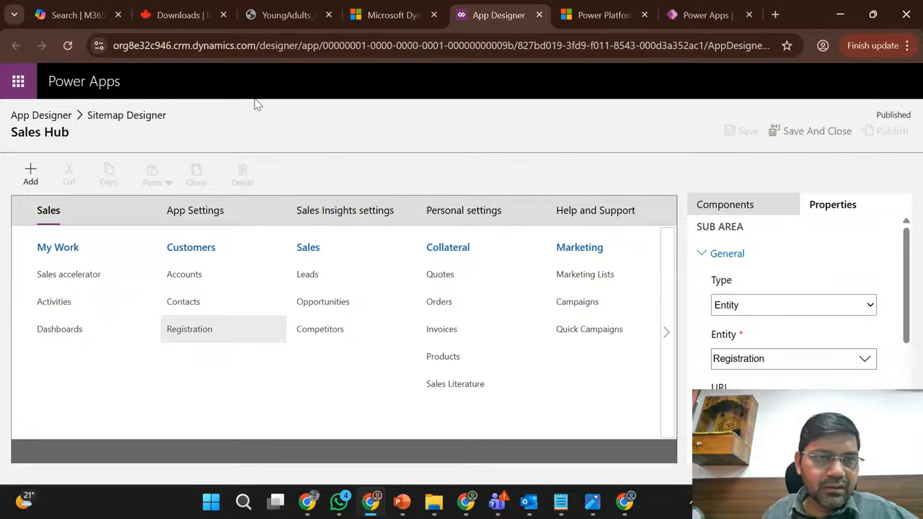
left_click(388, 8)
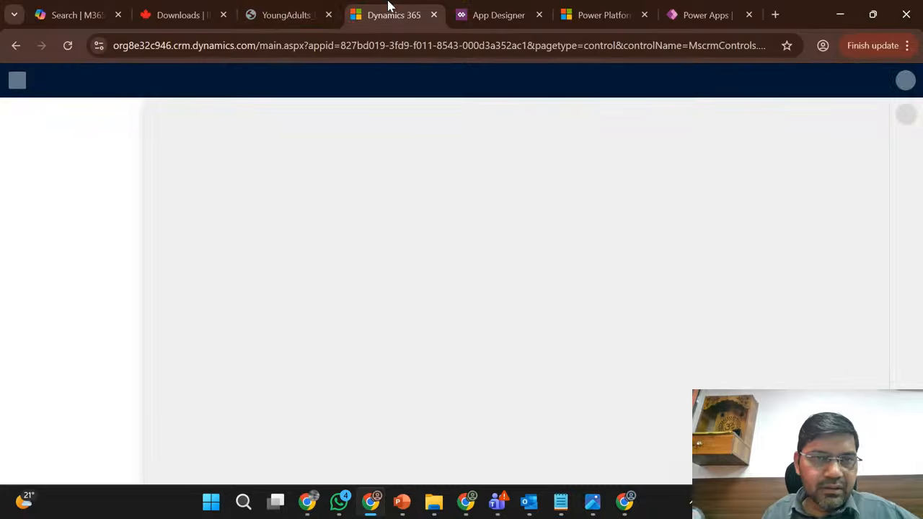
scroll(89, 346, "down", 2)
scroll(88, 349, "down", 1)
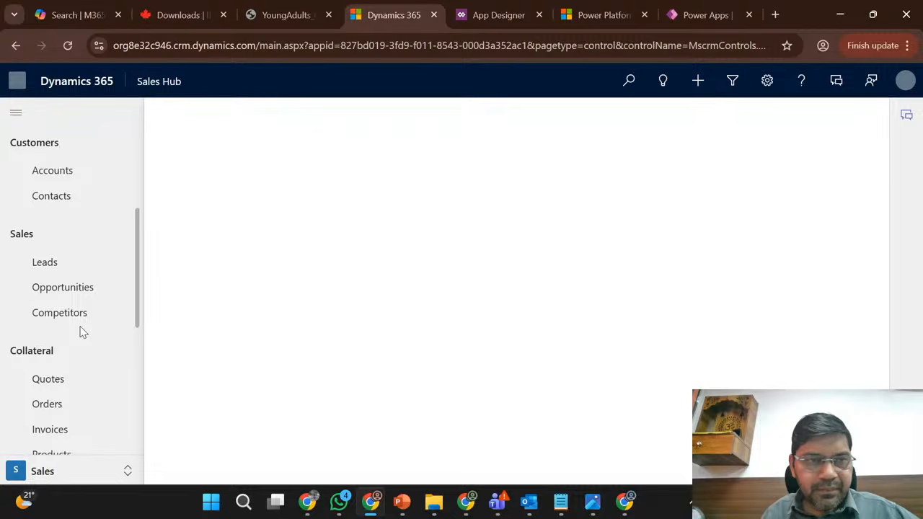
left_click(68, 46)
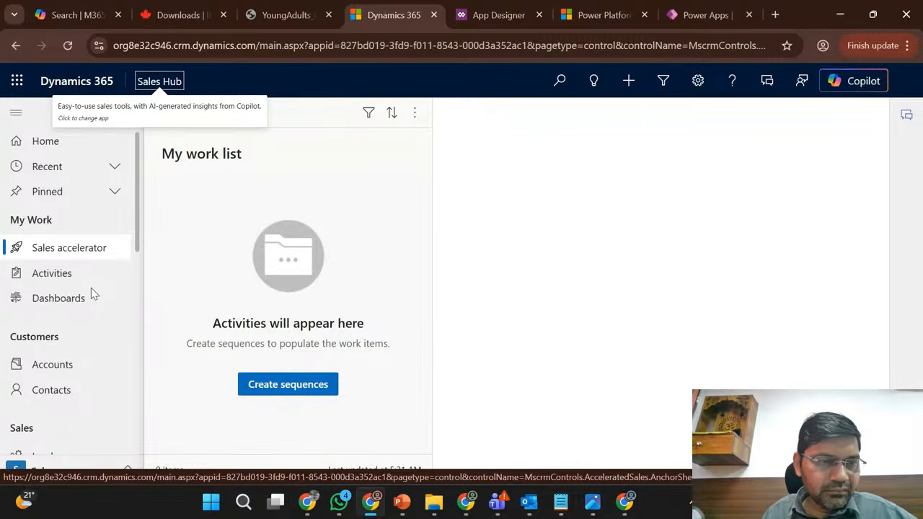
scroll(91, 288, "down", 2)
scroll(98, 279, "down", 3)
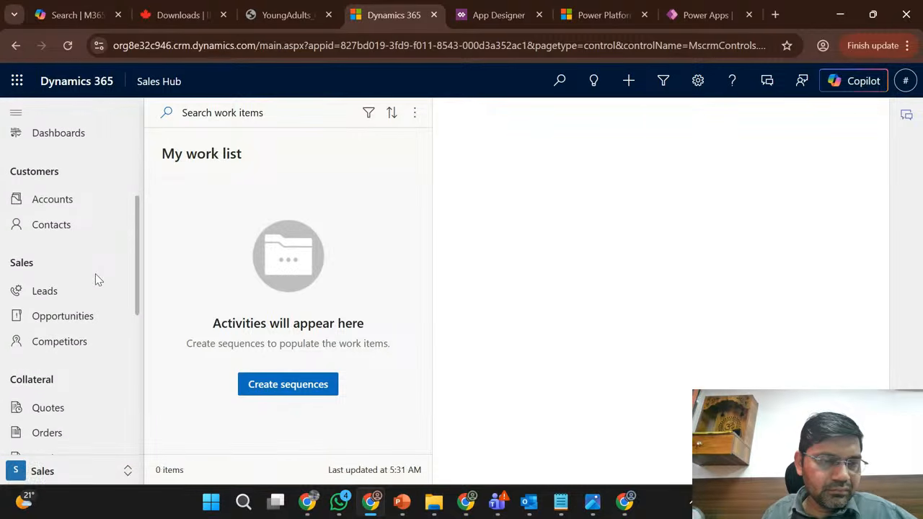
left_click(67, 47)
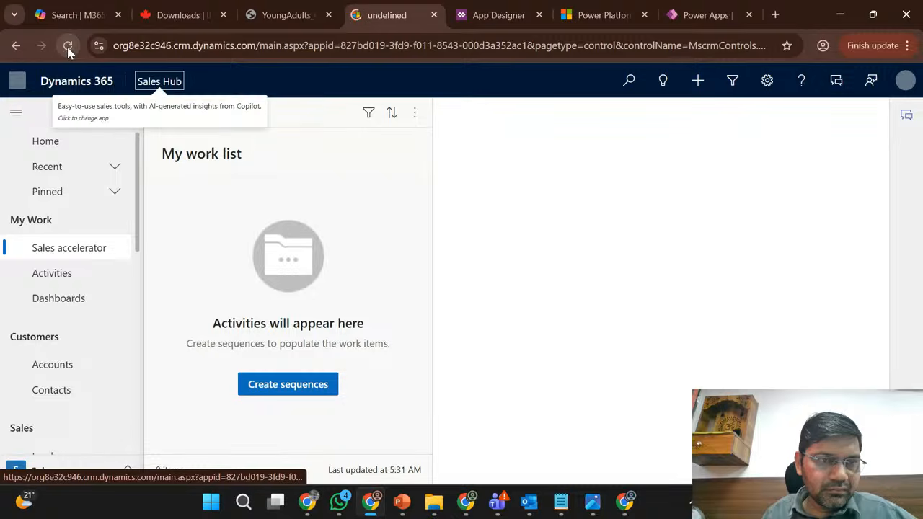
left_click(68, 46)
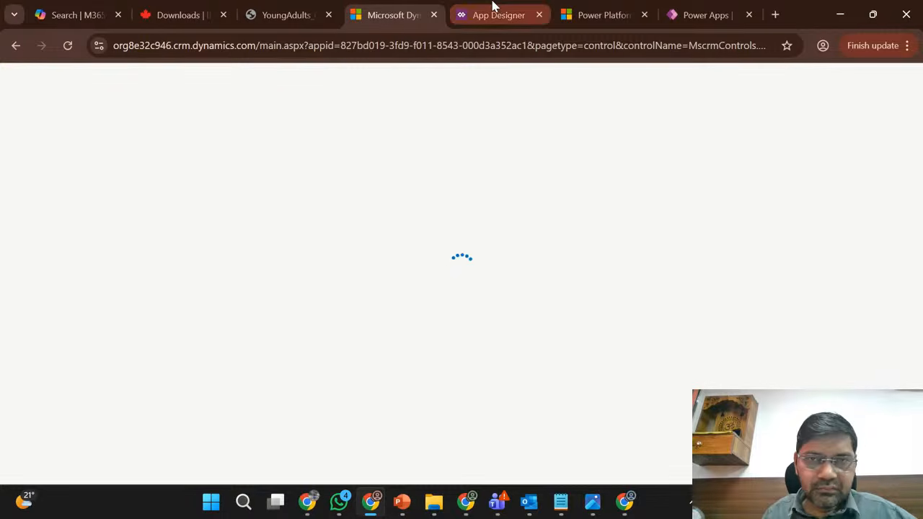
left_click(493, 9)
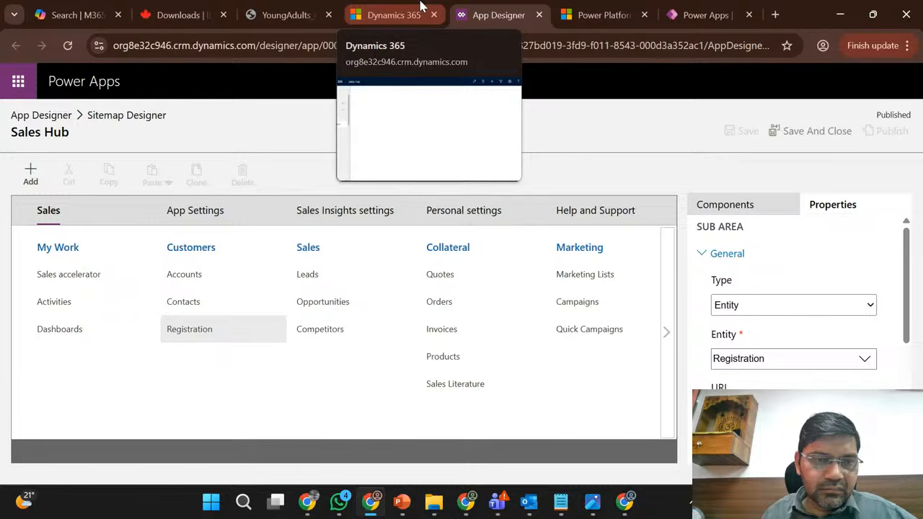
left_click(394, 14)
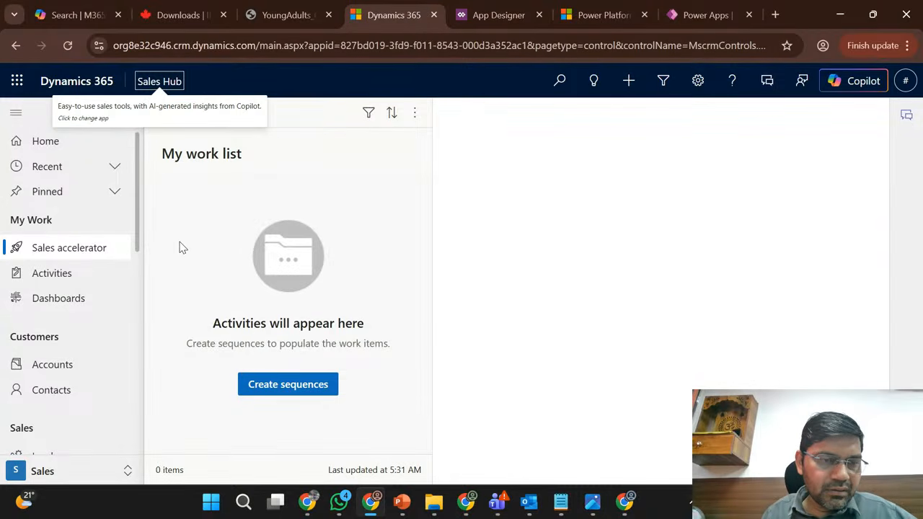
scroll(65, 332, "down", 1)
key("F5")
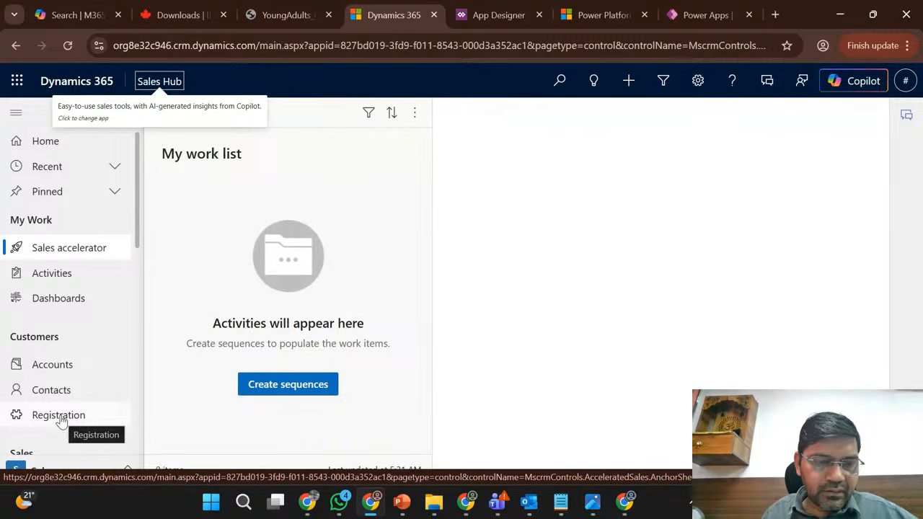
left_click(61, 418)
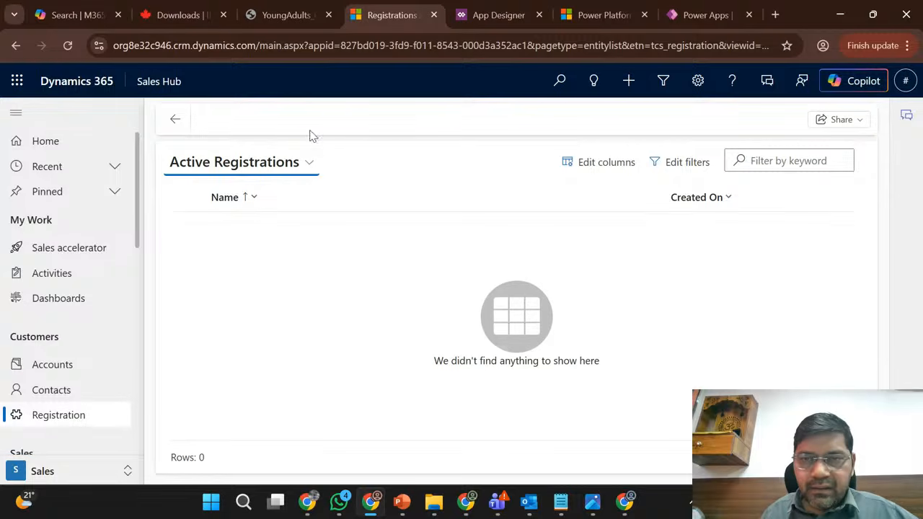
left_click(401, 130)
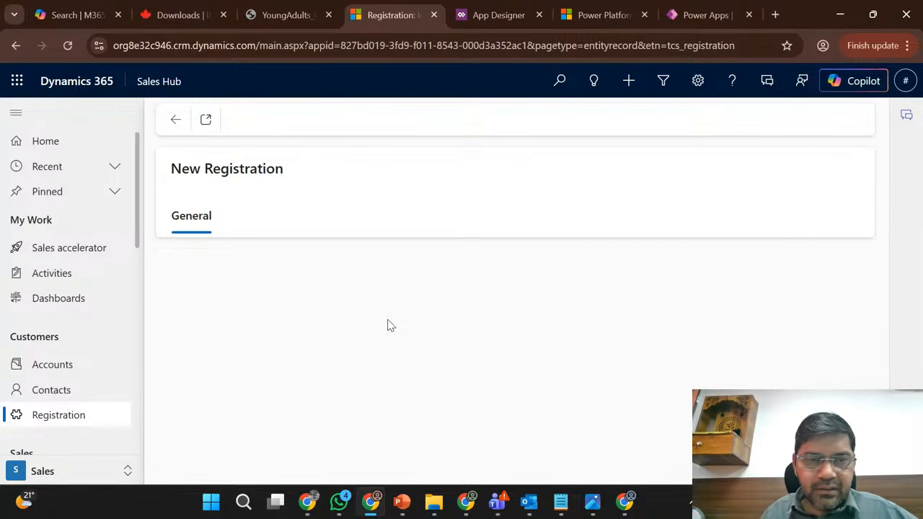
left_click(341, 275)
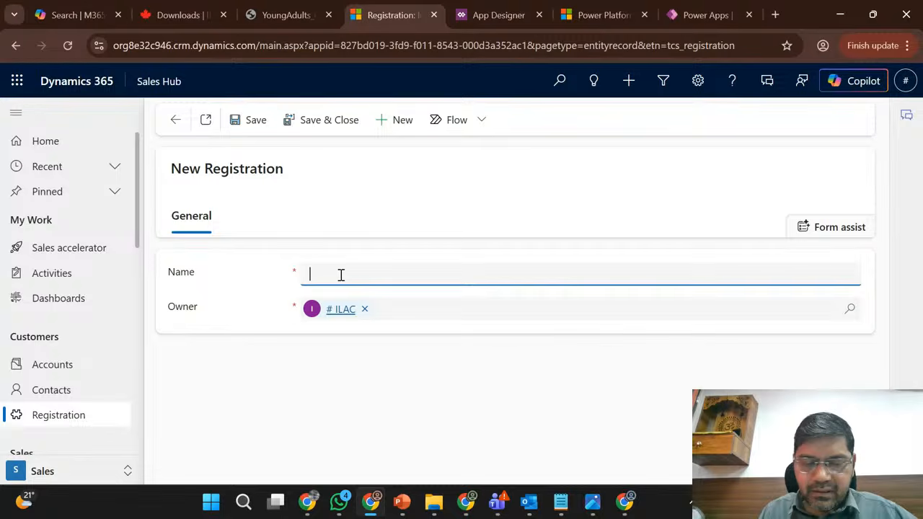
type("123")
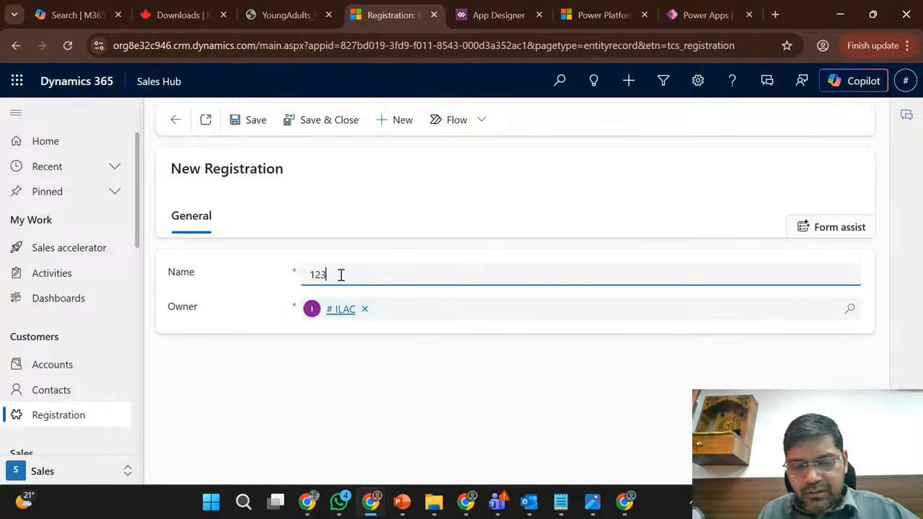
type("4567890")
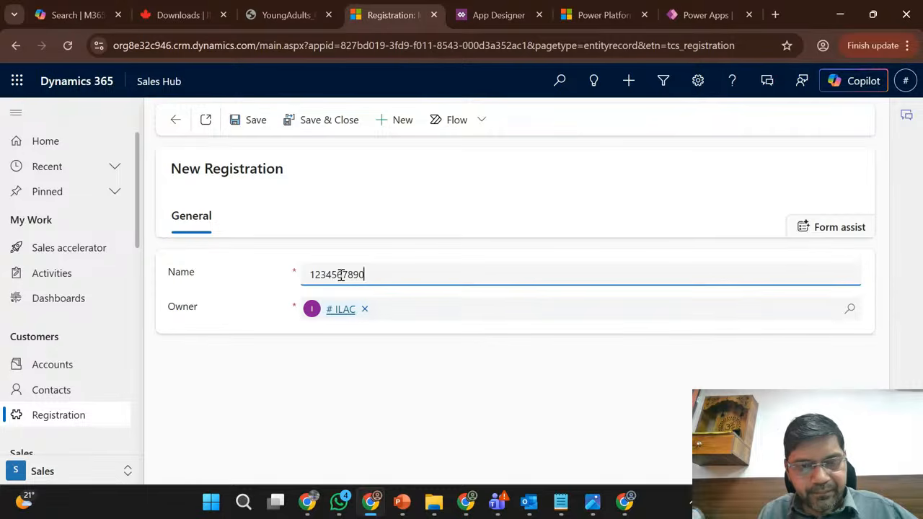
key("ctrl+a")
key("ctrl+c")
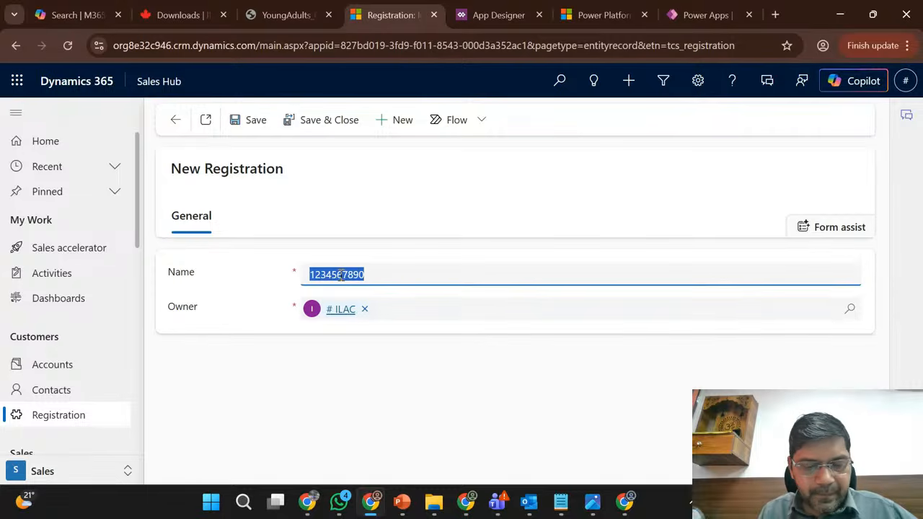
left_click(341, 275)
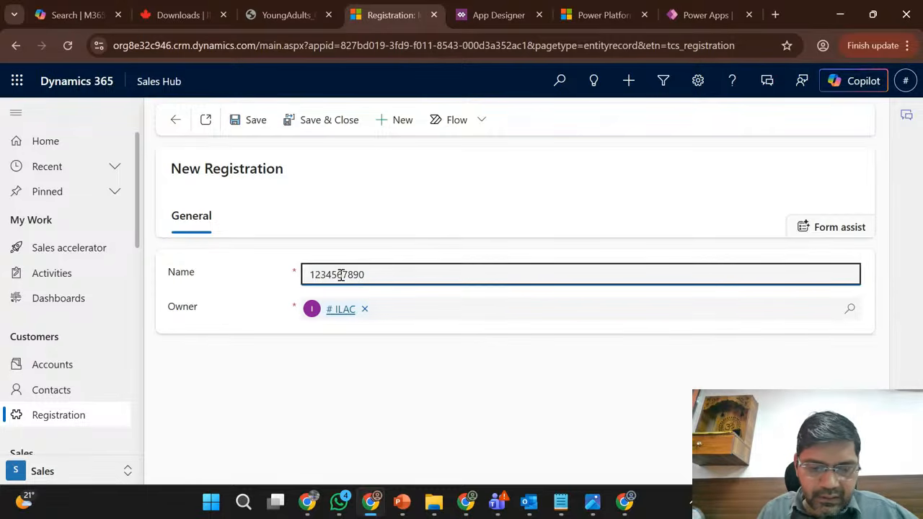
key("ctrl+v")
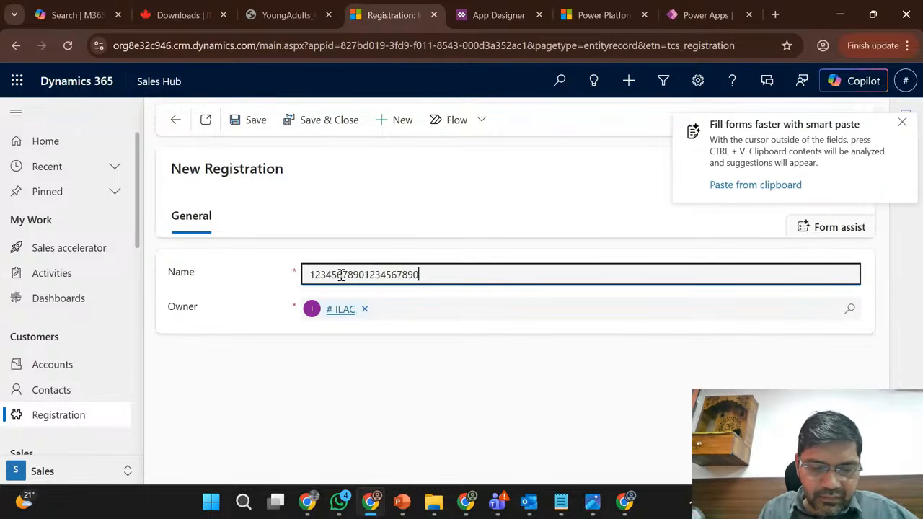
key("ctrl+v")
key("ctrl+v")
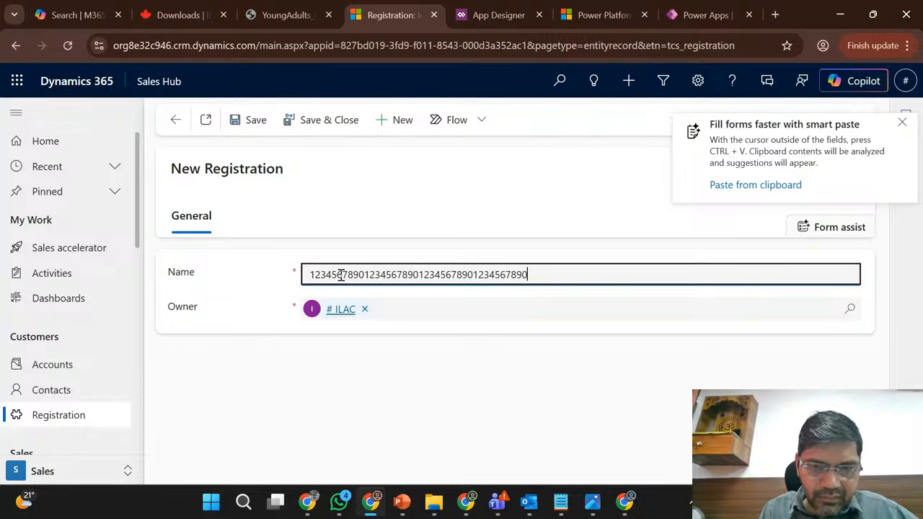
key("ctrl+v")
key("ctrl+v")
key("ctrl+v")
key("ctrl+v")
key("ctrl+v")
key("ctrl+v")
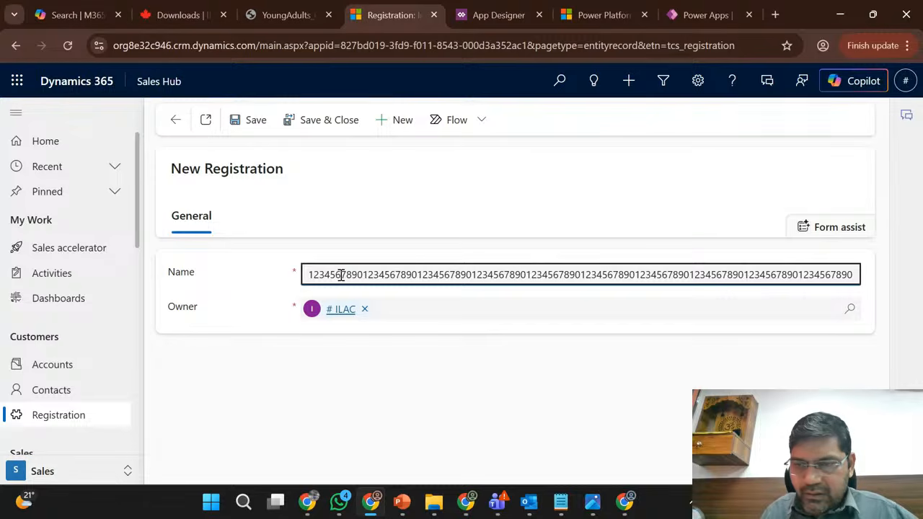
key("Left")
key("Left")
key("Left")
key("Left")
key("Left")
key("Left")
key("Left")
key("Left")
key("Left")
key("Left")
key("Left")
key("Left")
key("Left")
key("Left")
key("Left")
key("Left")
key("Left")
key("Left")
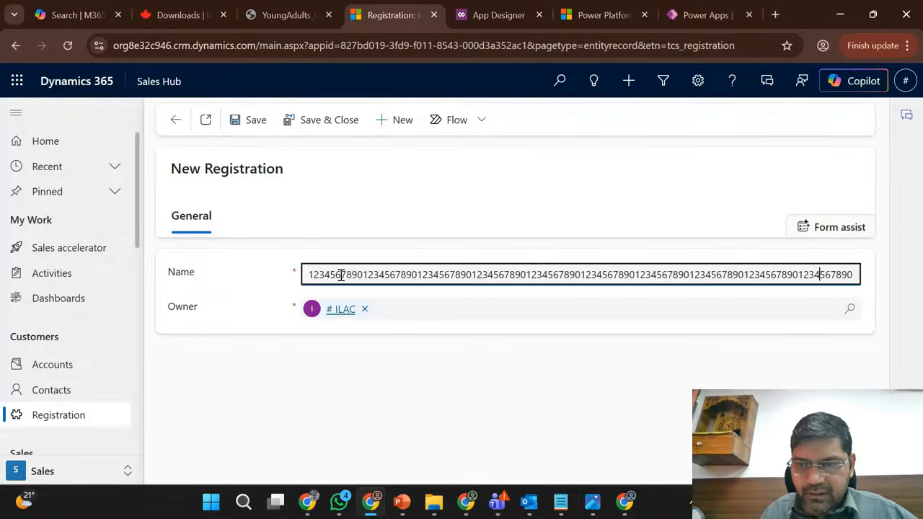
left_click(257, 121)
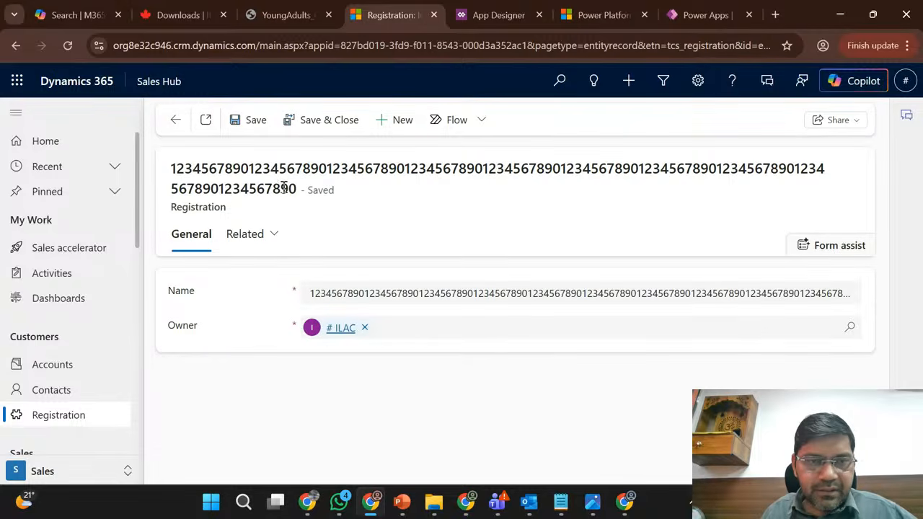
double_click(229, 167)
left_click(380, 242)
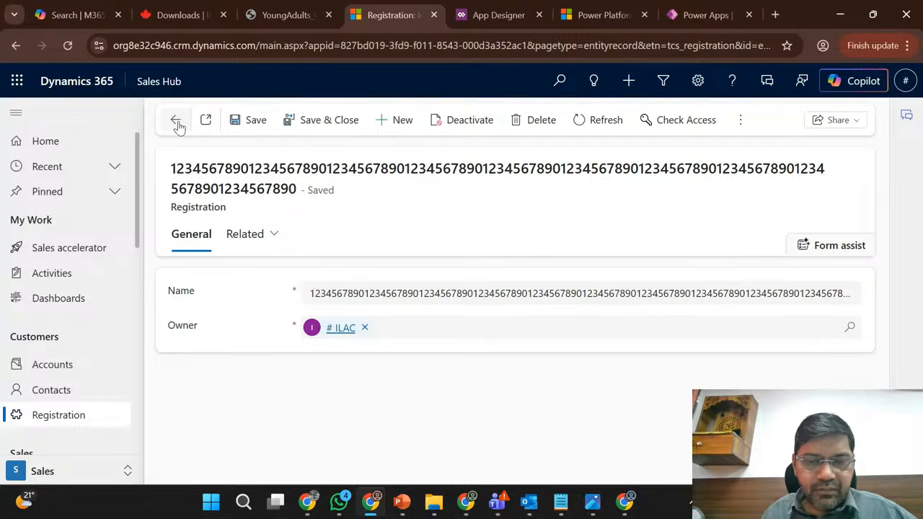
- Download the exported Phase1_Release 1.0.1.2 solution from the Sales Trial solutions page and return to the Marketing Trial window
mouse_move(466, 505)
left_click(466, 433)
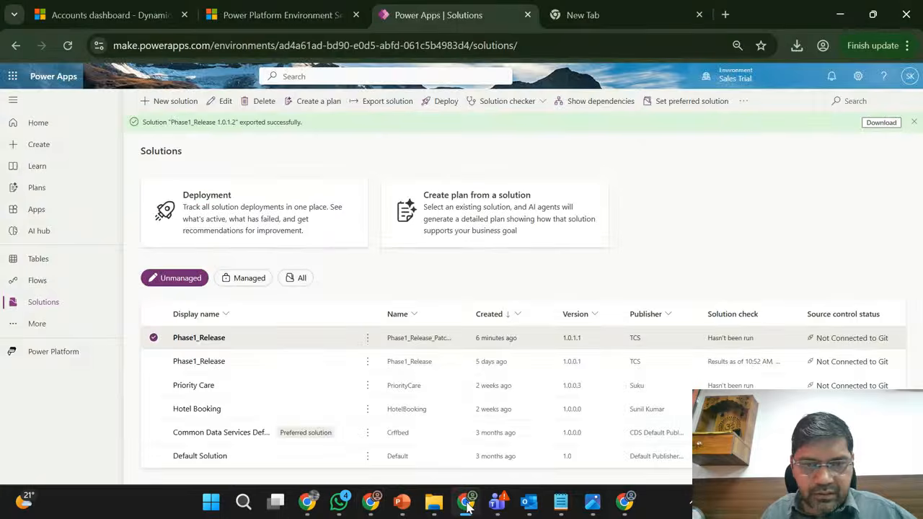
left_click(881, 122)
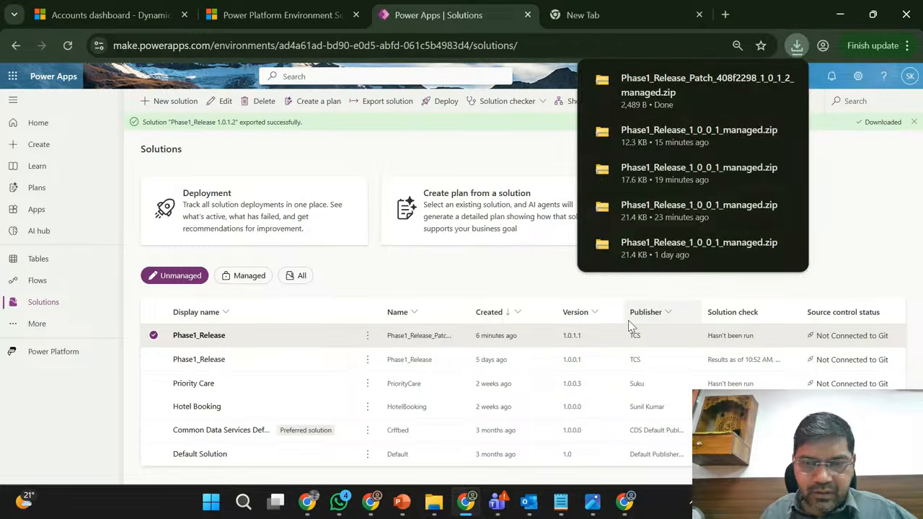
left_click(372, 505)
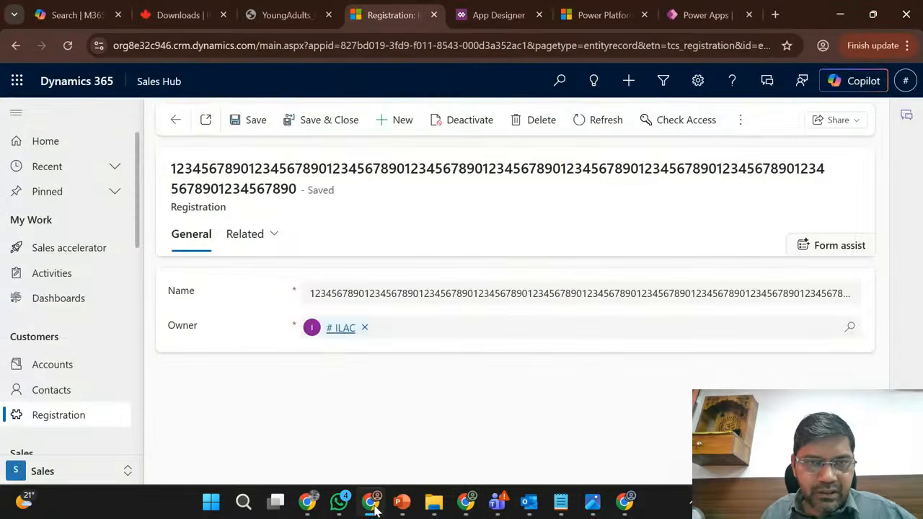
- Import the managed patch file Phase1_Release_Patch_408f2298_1_0_1_2 from Downloads into the Marketing Trial environment
left_click(496, 8)
left_click(594, 8)
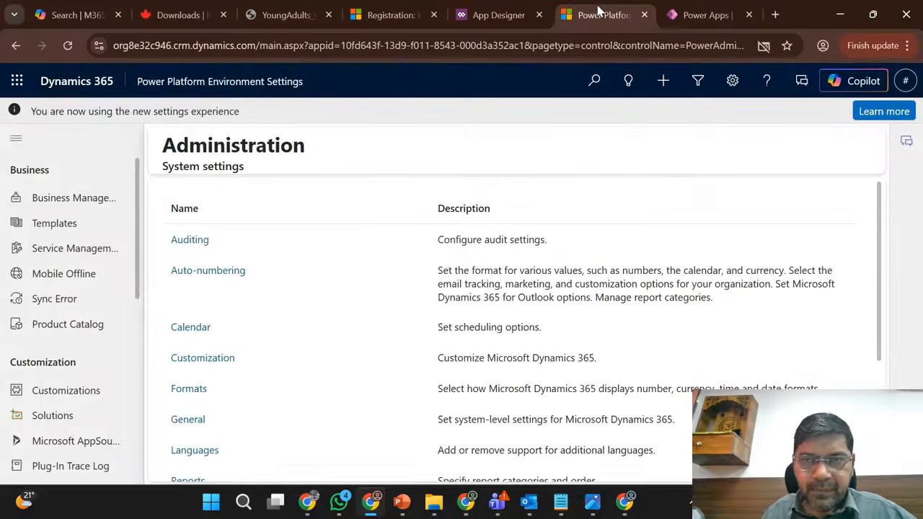
left_click(670, 9)
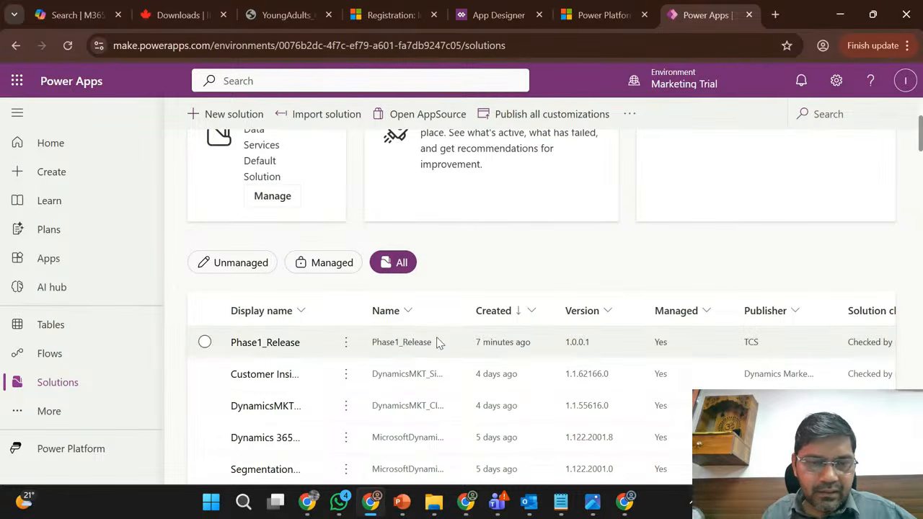
scroll(490, 260, "up", 2)
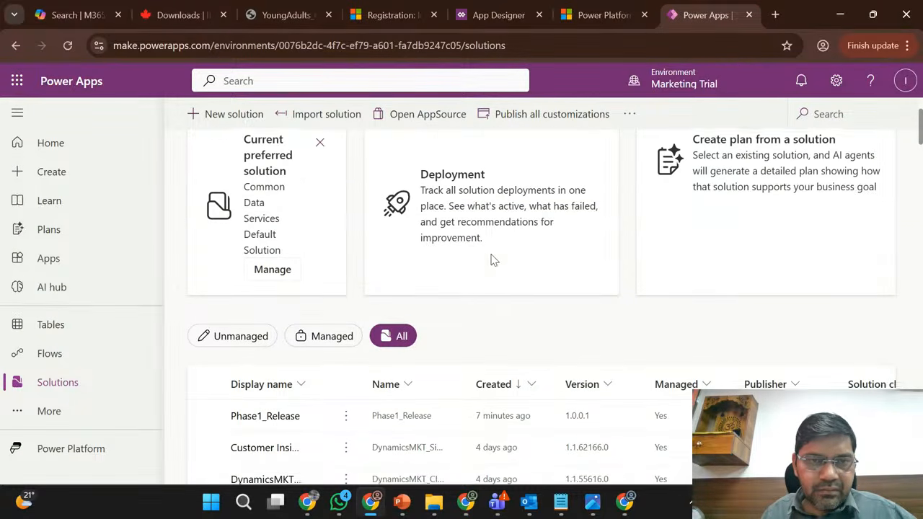
left_click(316, 114)
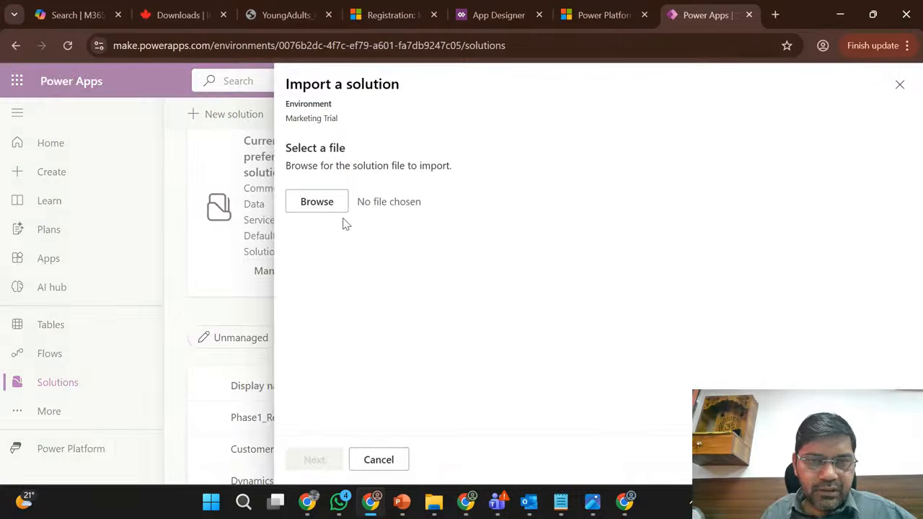
left_click(322, 205)
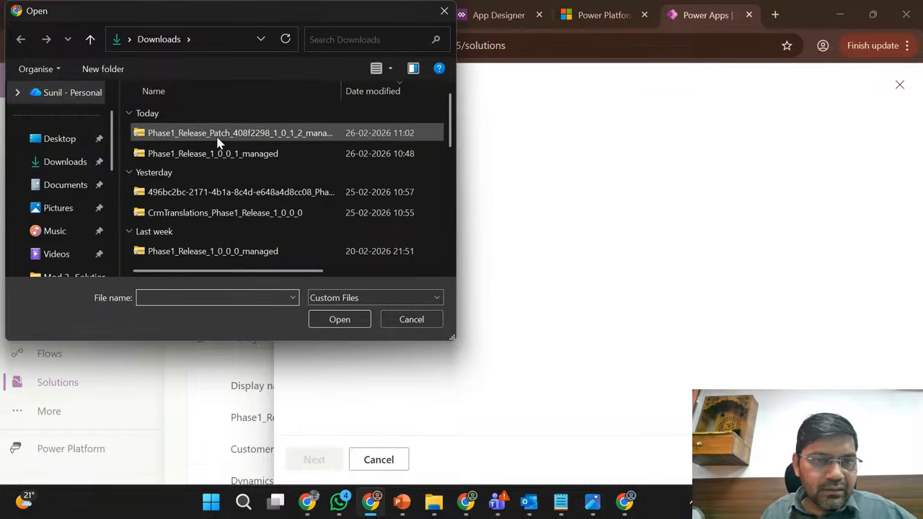
double_click(235, 137)
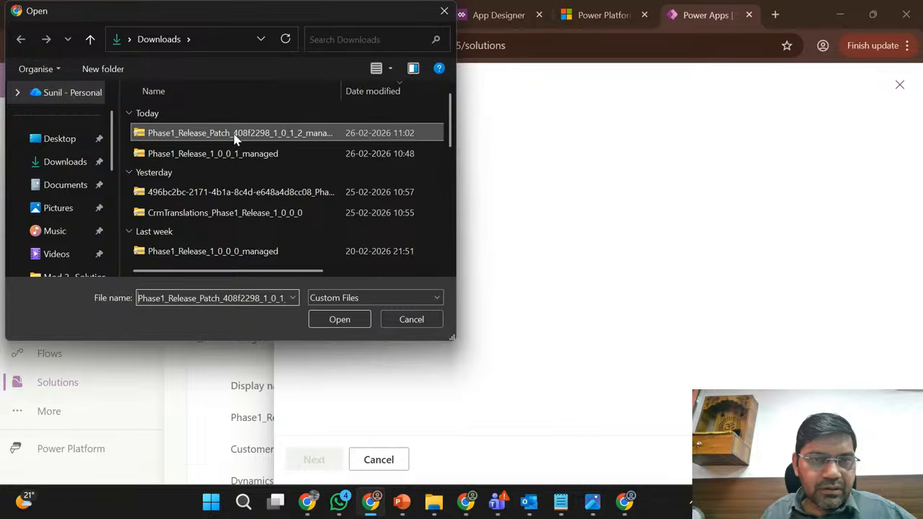
left_click(318, 460)
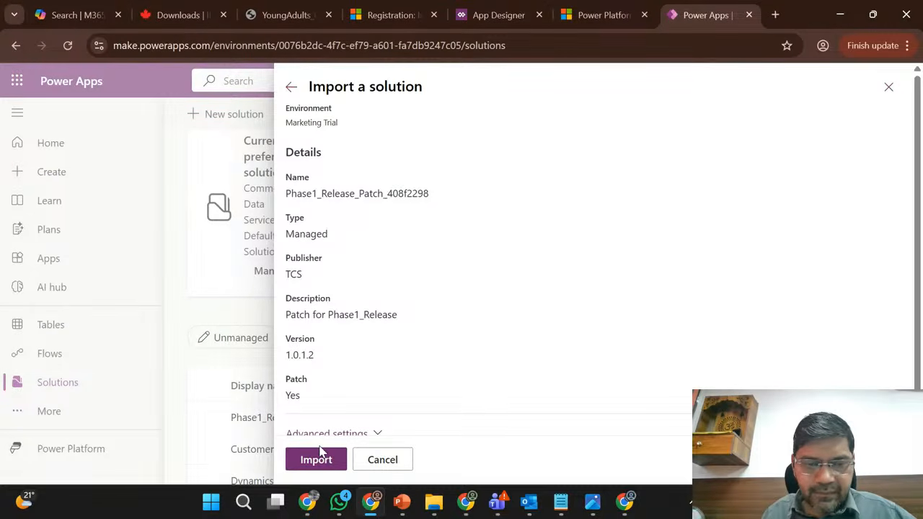
left_click(318, 459)
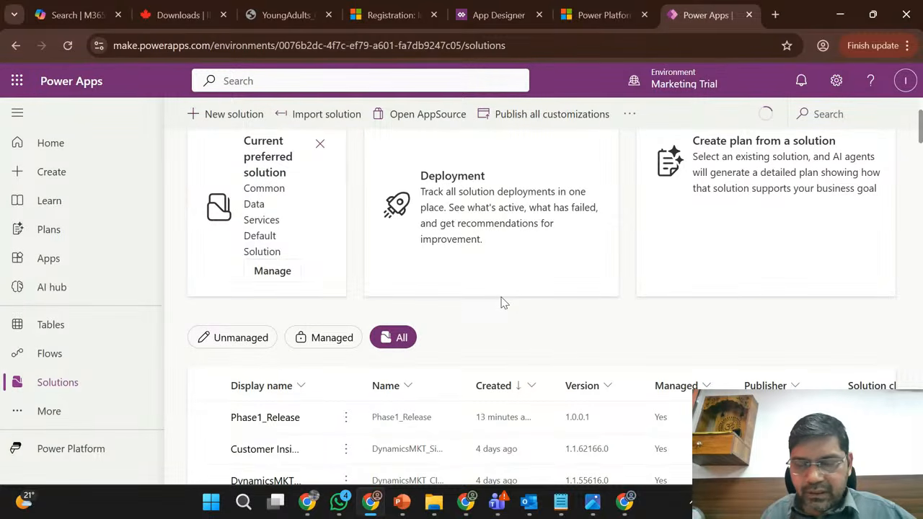
- Check the Phase1_Release import status on the Marketing Trial solutions page, dismissing the chat notification that covers it
scroll(502, 301, "down", 1)
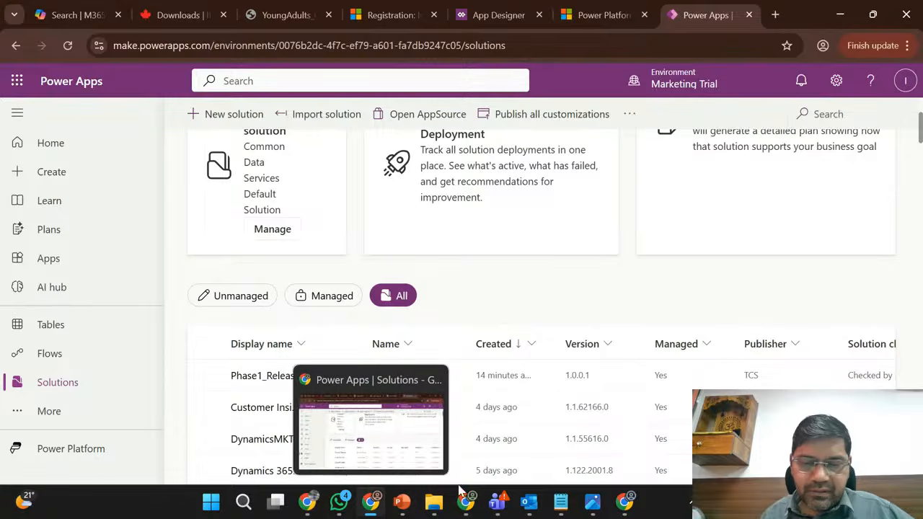
left_click(471, 506)
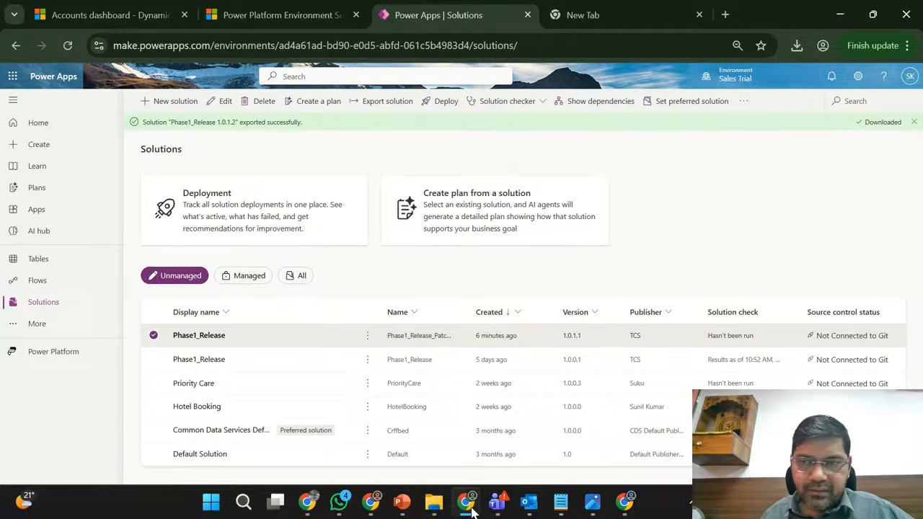
left_click(470, 506)
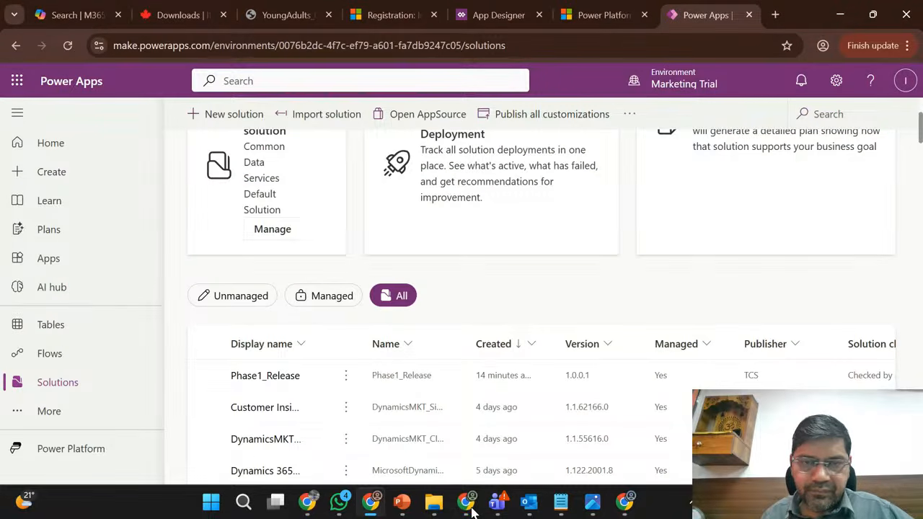
scroll(500, 326, "up", 3)
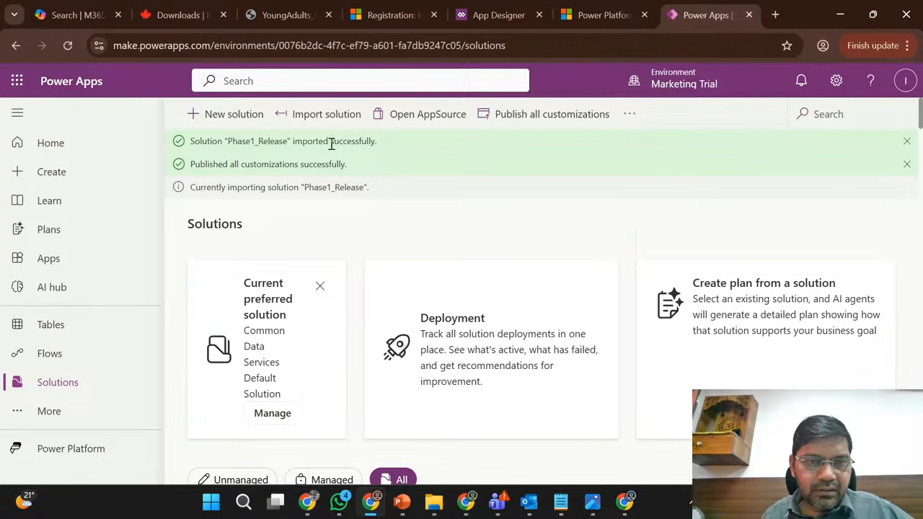
double_click(276, 144)
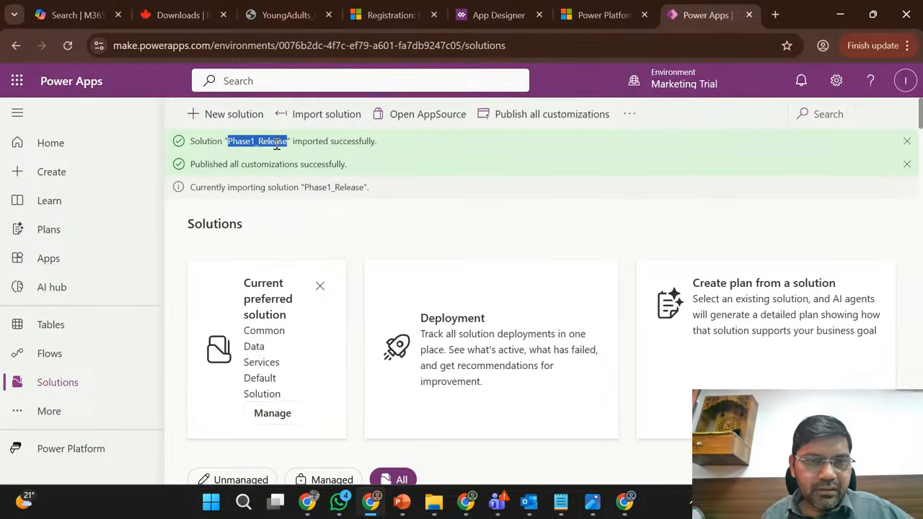
triple_click(317, 187)
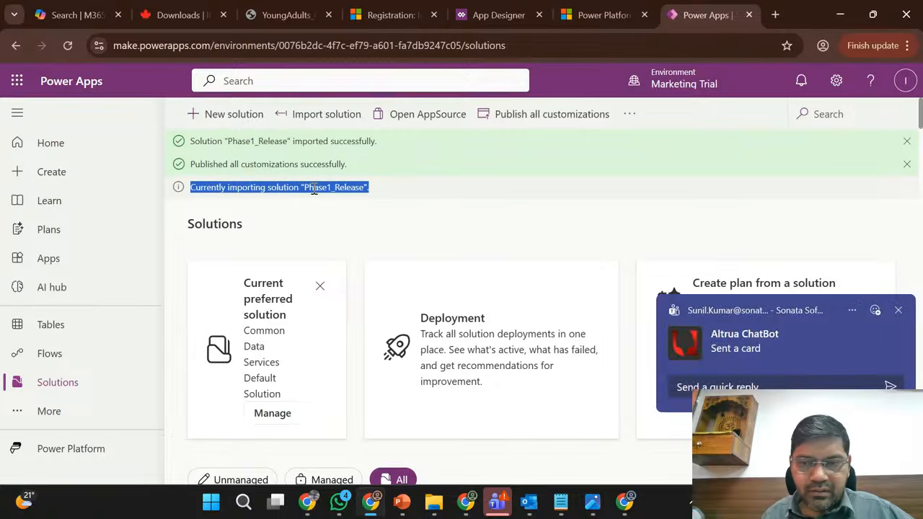
left_click(897, 311)
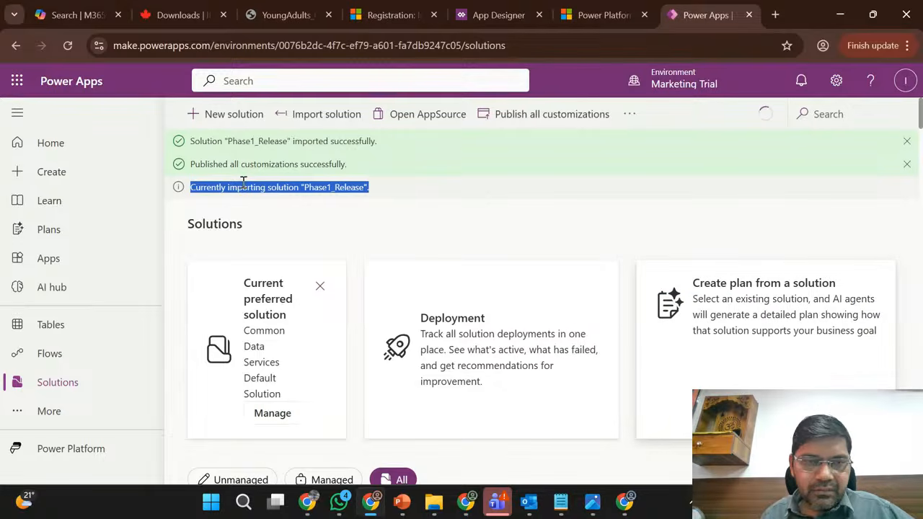
left_click(361, 213)
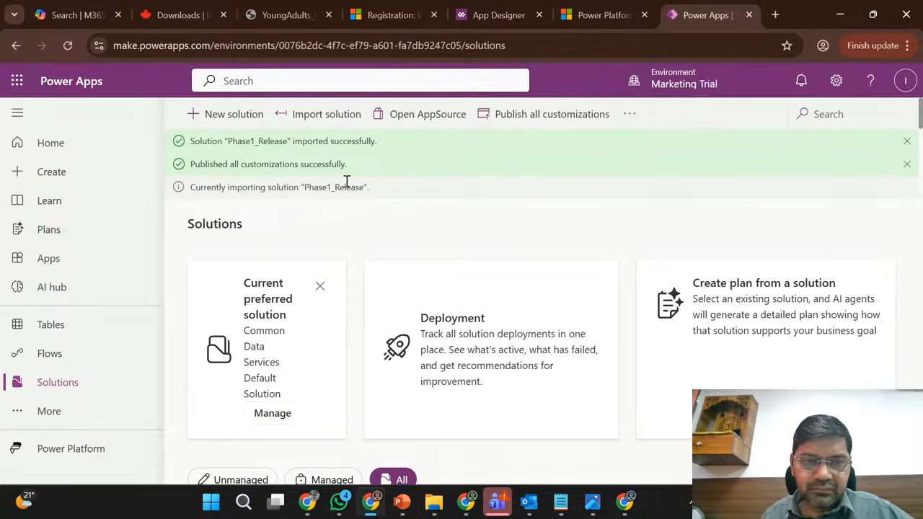
double_click(346, 186)
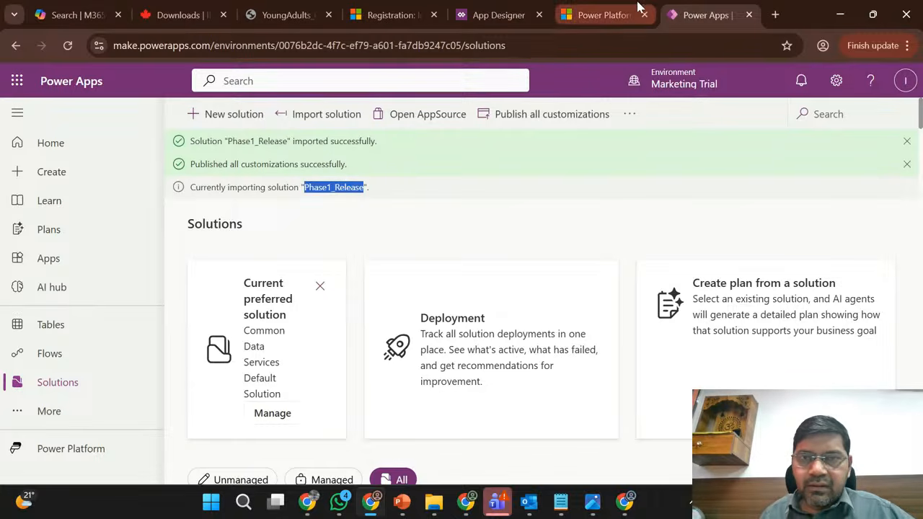
- Return from the registration record to the Active Registrations list, and check the Marketing Trial solutions list for the Phase1_Release patch
left_click(614, 8)
left_click(355, 9)
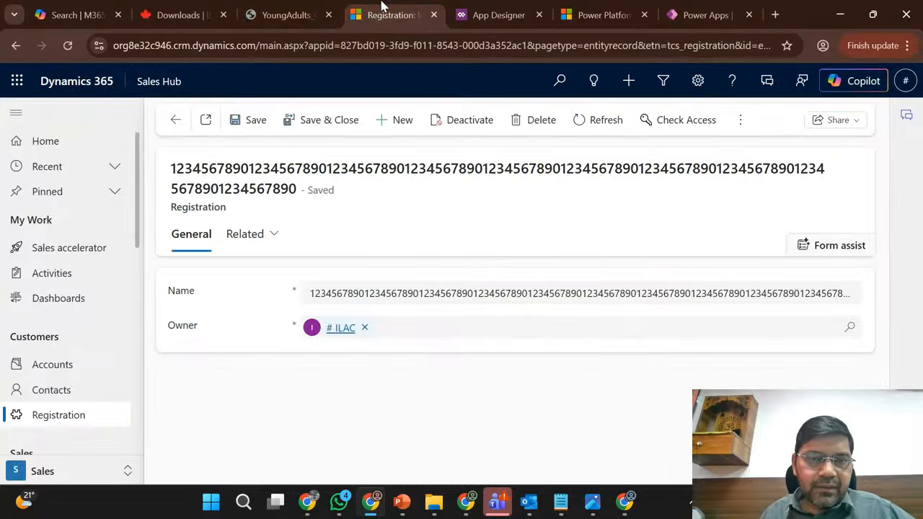
left_click(174, 123)
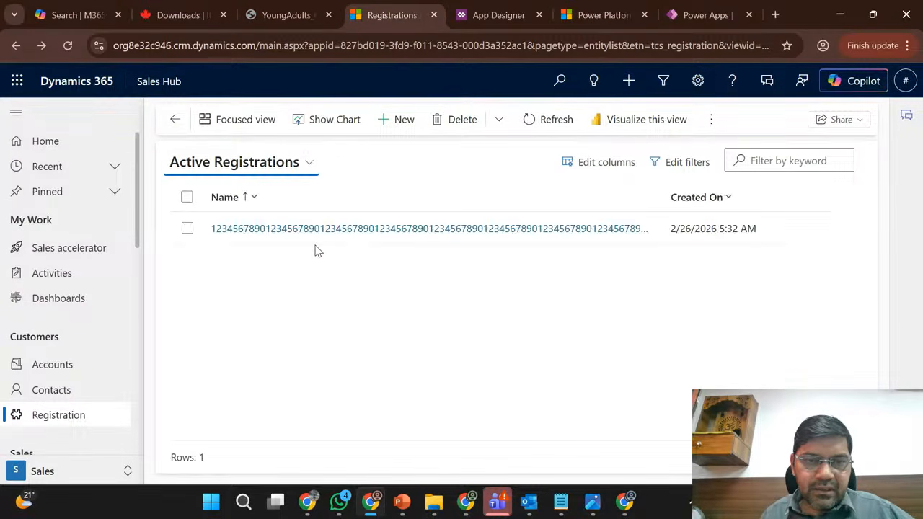
left_click(703, 15)
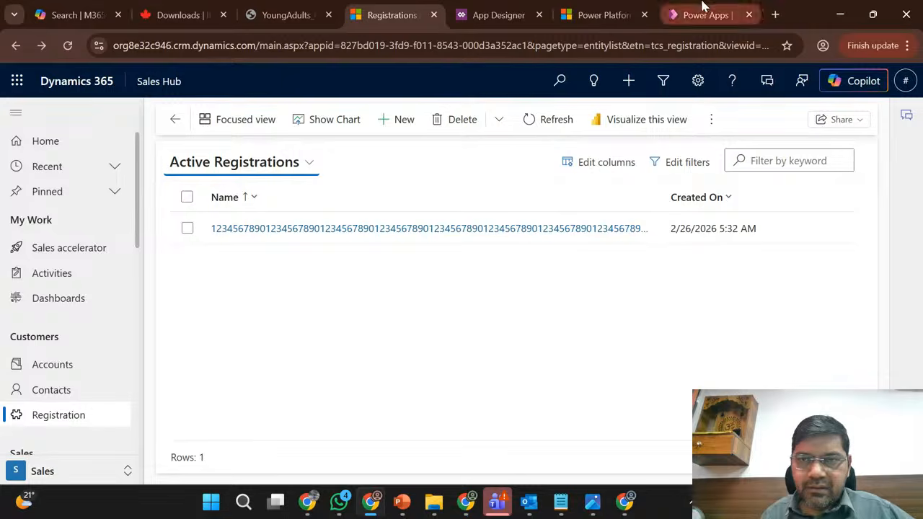
left_click(445, 222)
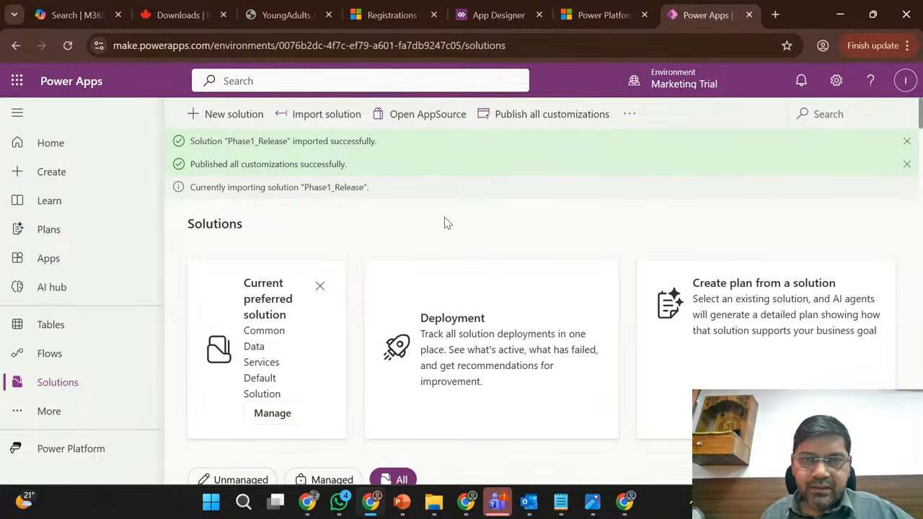
left_click(396, 7)
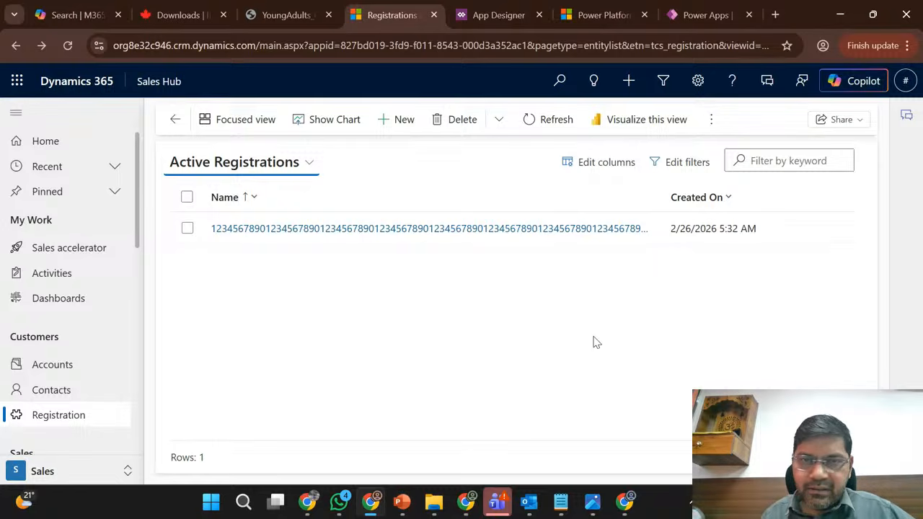
left_click(706, 7)
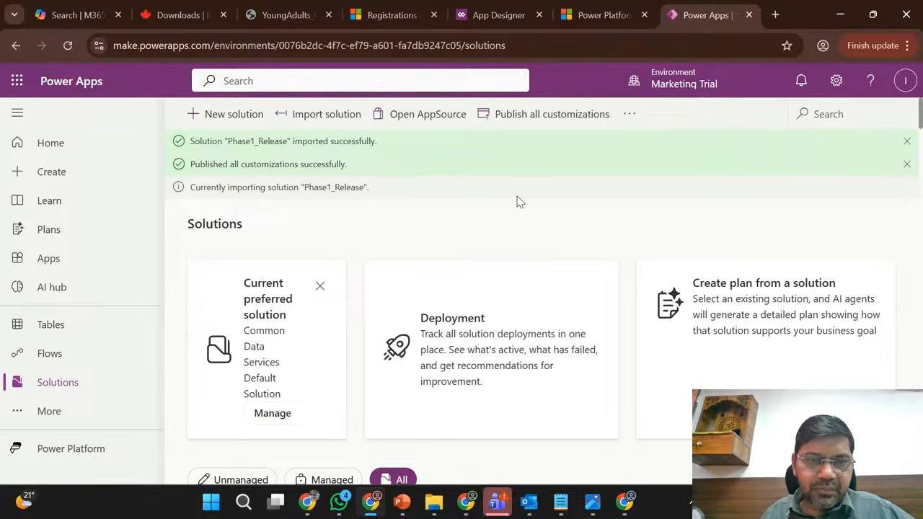
scroll(517, 200, "down", 4)
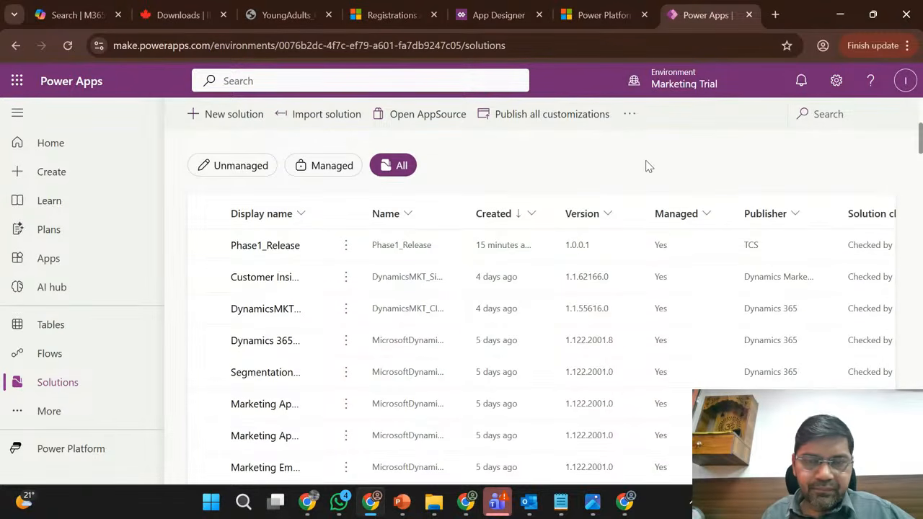
- Switch to the Sales Trial solutions page, select the base Phase1_Release solution, and dismiss the export notification
left_click(470, 505)
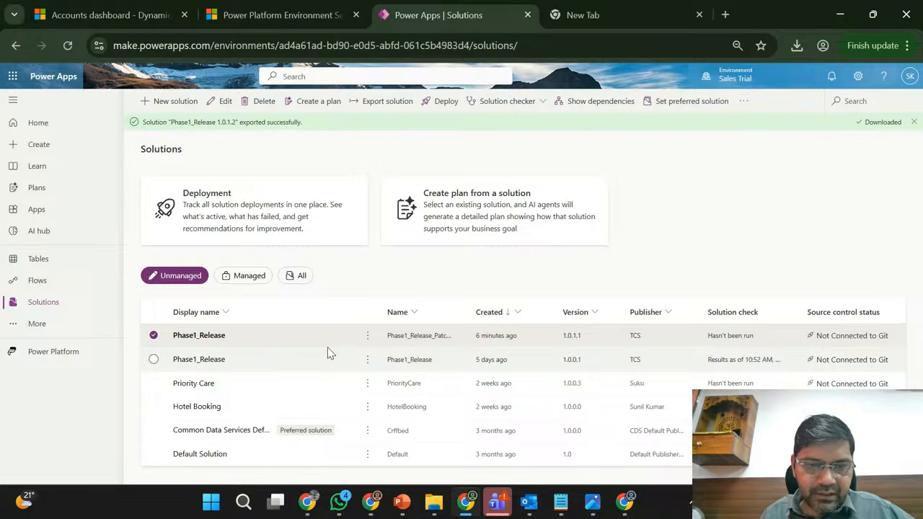
left_click(343, 360)
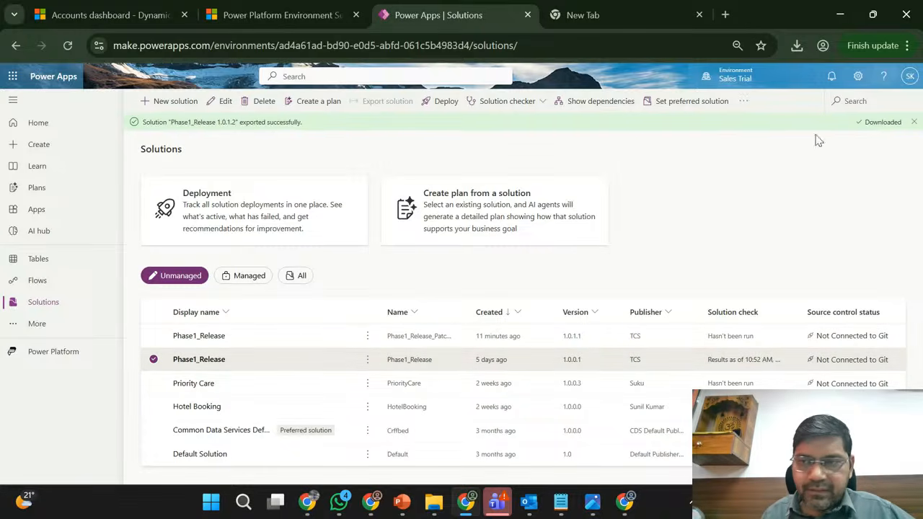
left_click(914, 123)
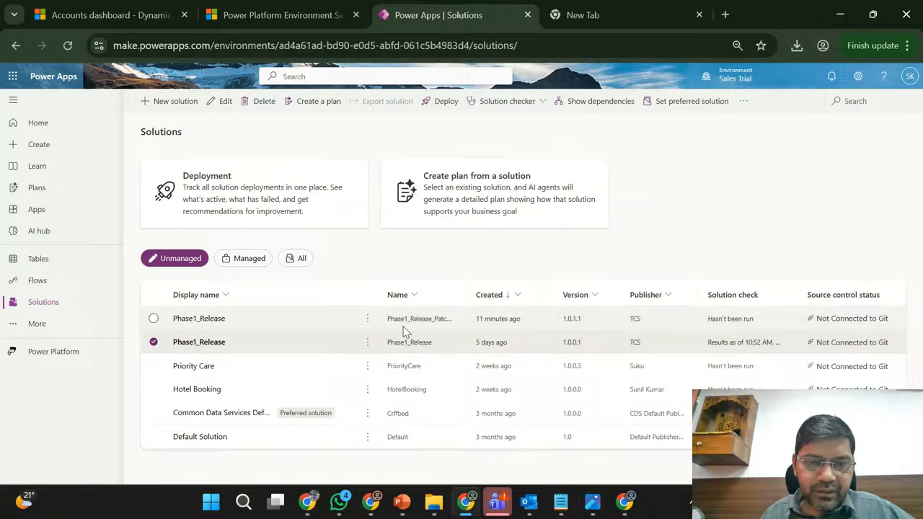
- View the Clone a patch settings for the base Phase1_Release solution and cancel without creating another patch
left_click(367, 345)
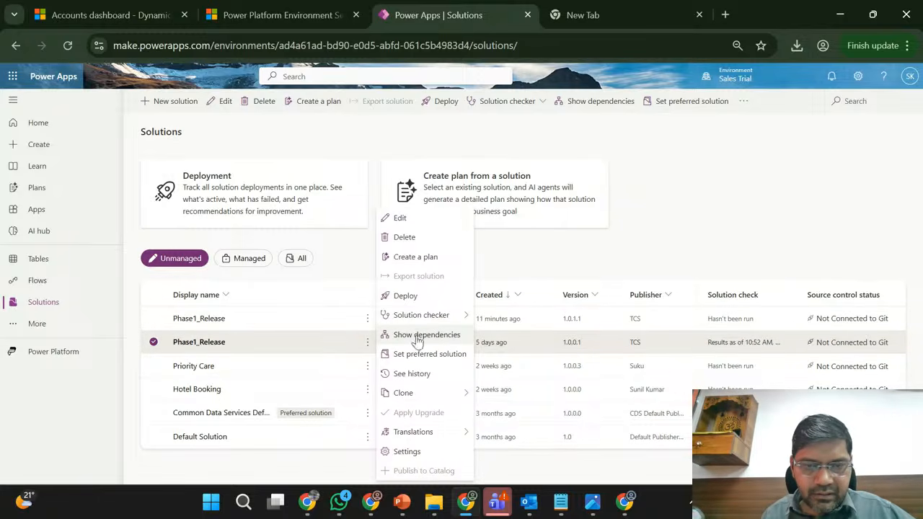
mouse_move(436, 394)
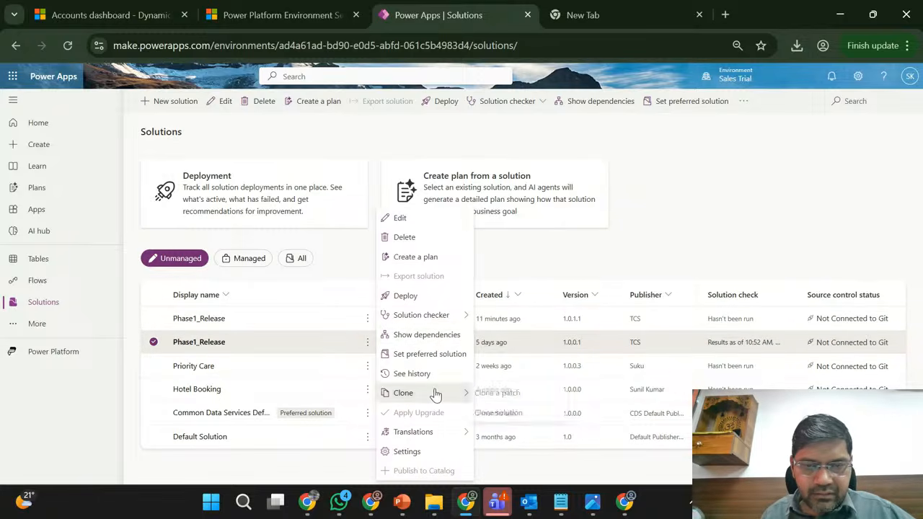
left_click(505, 393)
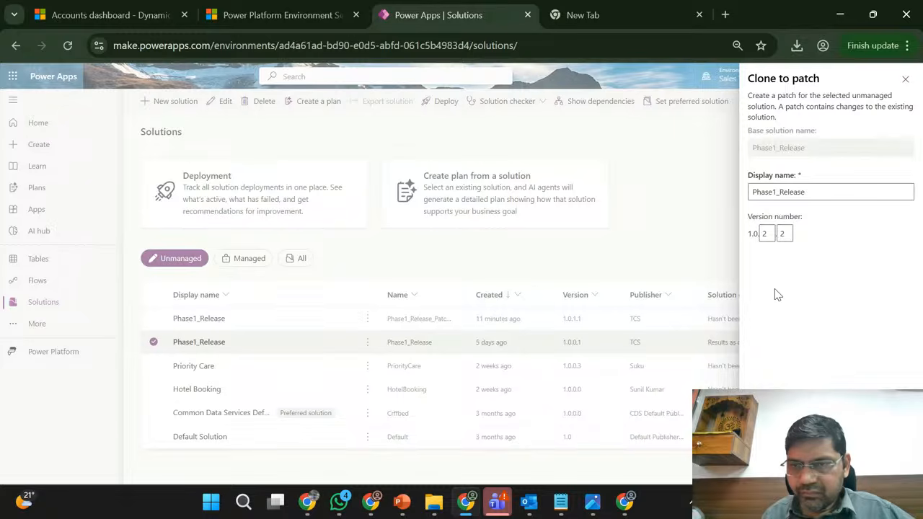
left_click(817, 467)
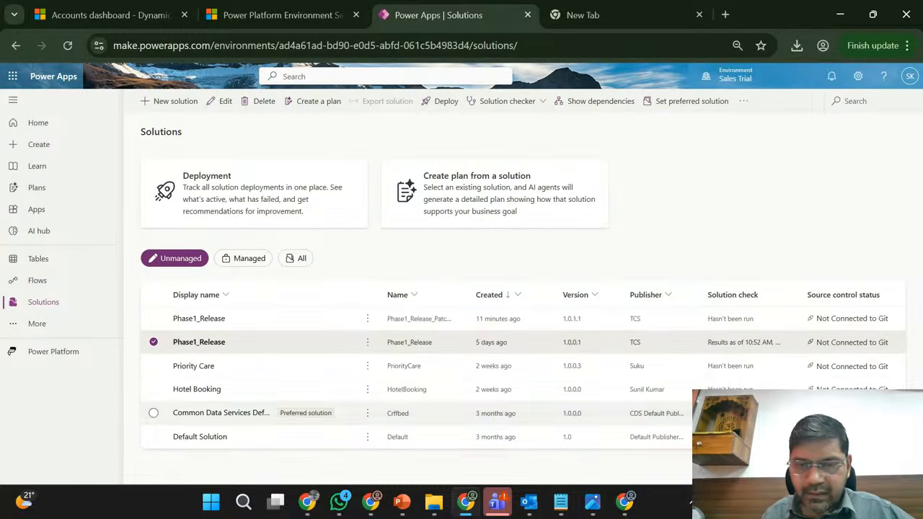
- Examine which commands are available for the Phase1_Release patch instead of the base solution, and clear the selection
left_click(154, 341)
left_click(325, 323)
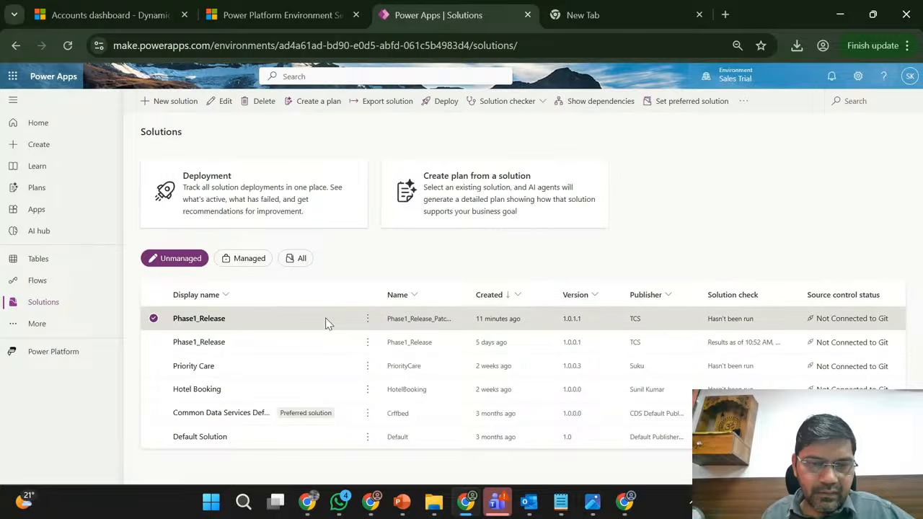
left_click(367, 320)
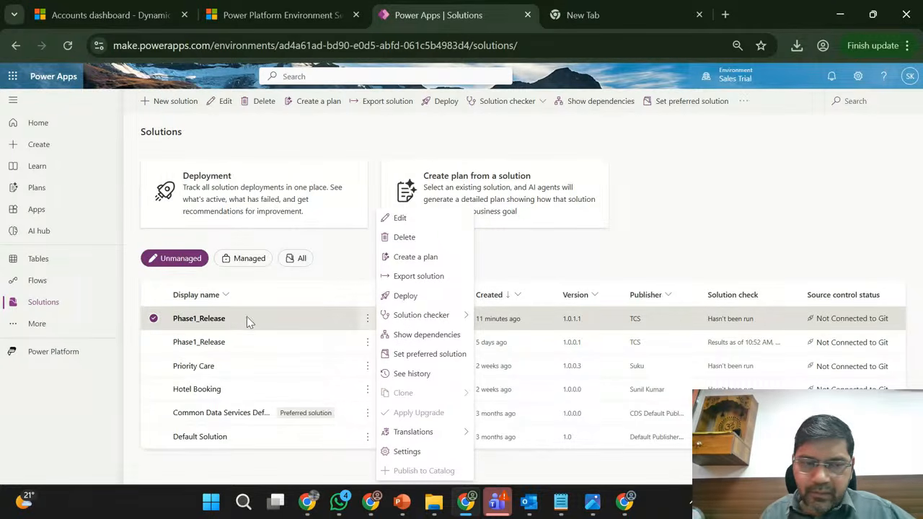
left_click(153, 320)
left_click(152, 320)
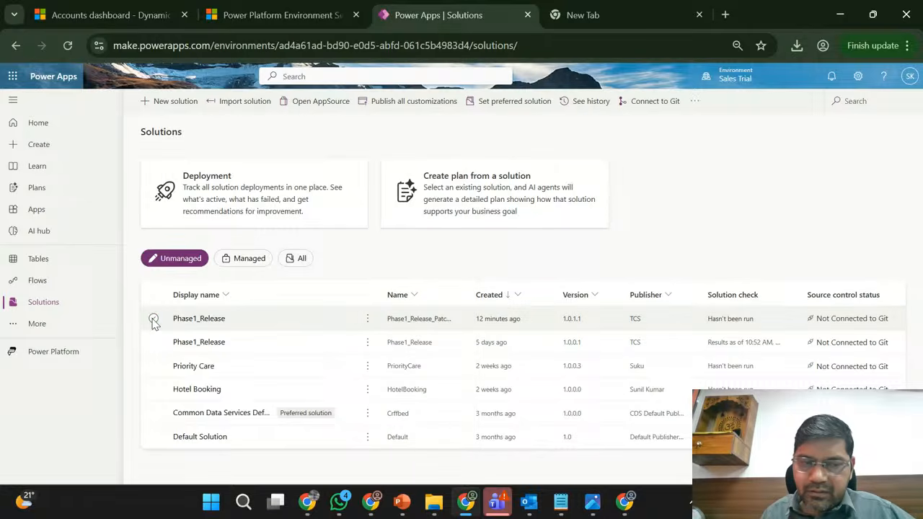
- Clone a patch from the base Phase1_Release solution, setting its version number to 1.0.2.1
left_click(243, 342)
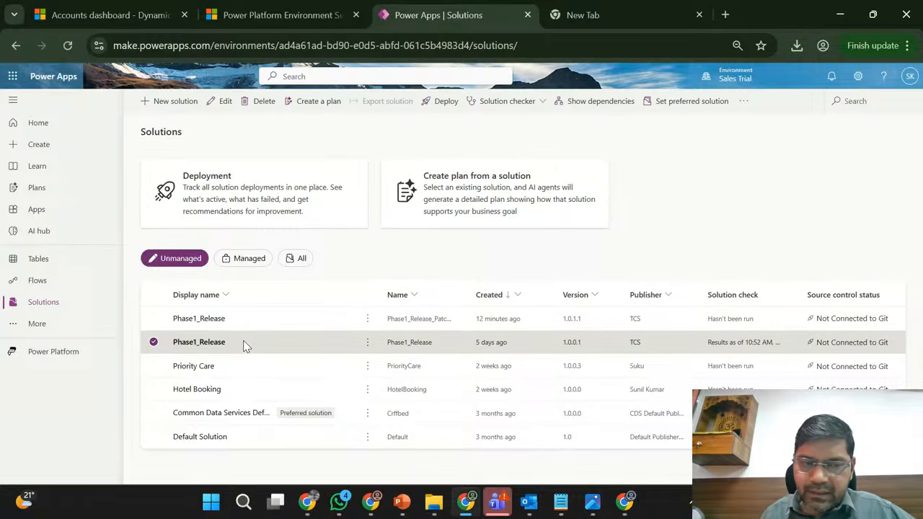
left_click(367, 343)
mouse_move(442, 396)
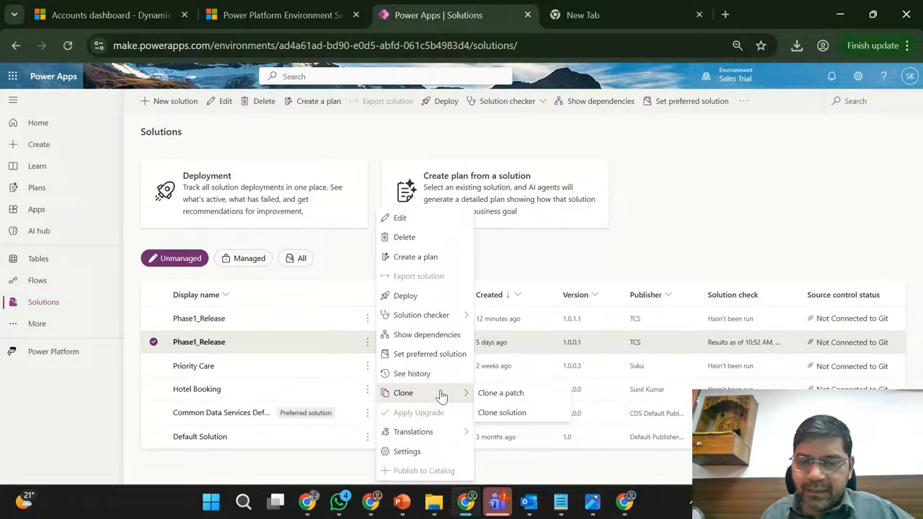
left_click(517, 395)
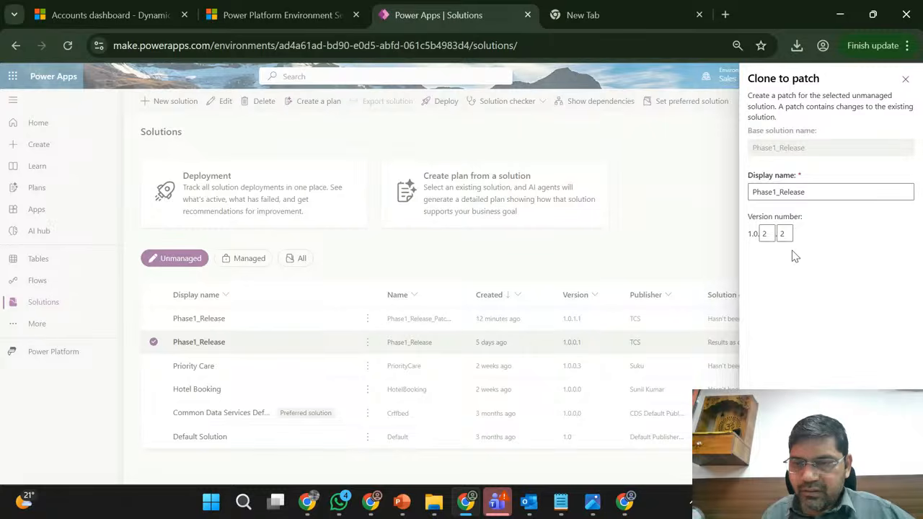
double_click(783, 233)
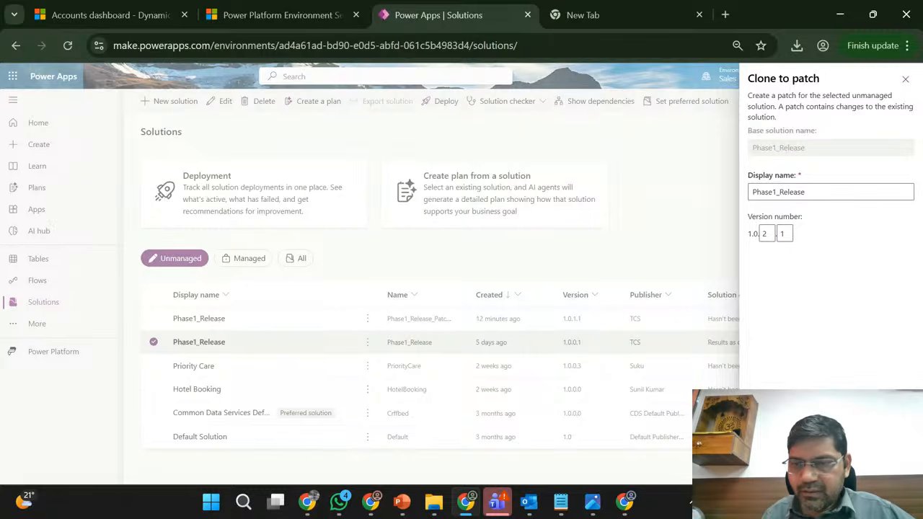
left_click(768, 233)
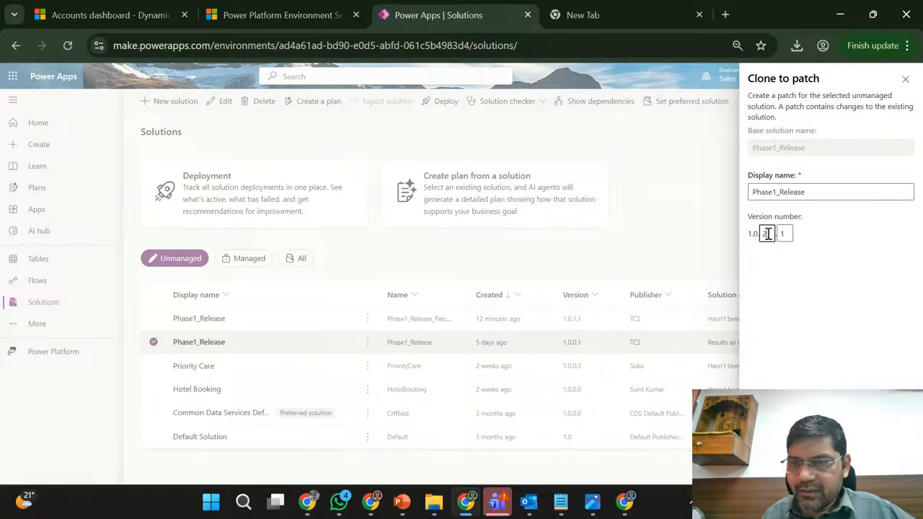
left_click(770, 467)
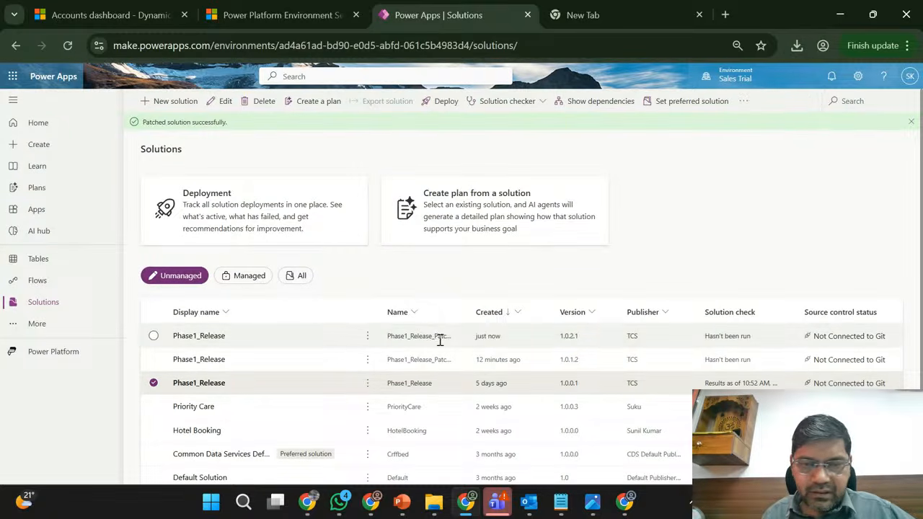
- Open the new 1.0.2.1 patch and choose the existing Registration table to add, filtering the tables by "reg"
left_click(196, 338)
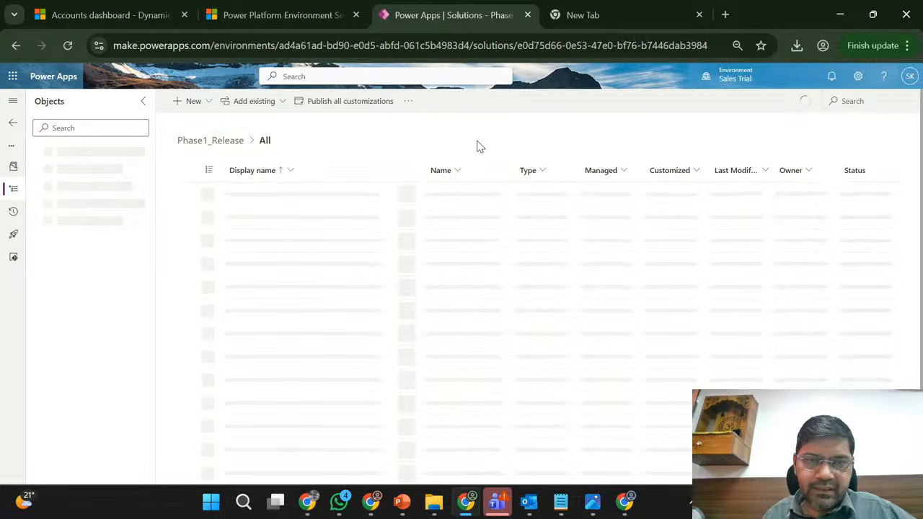
left_click(282, 105)
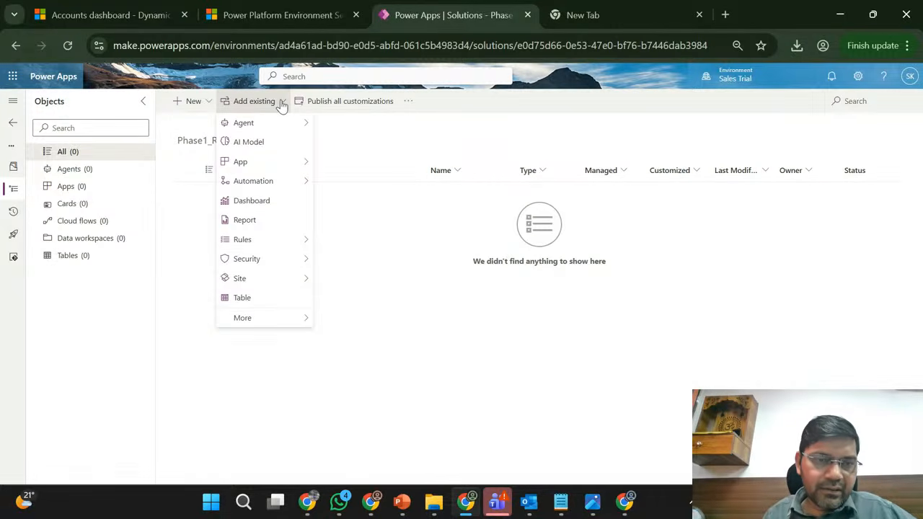
left_click(280, 302)
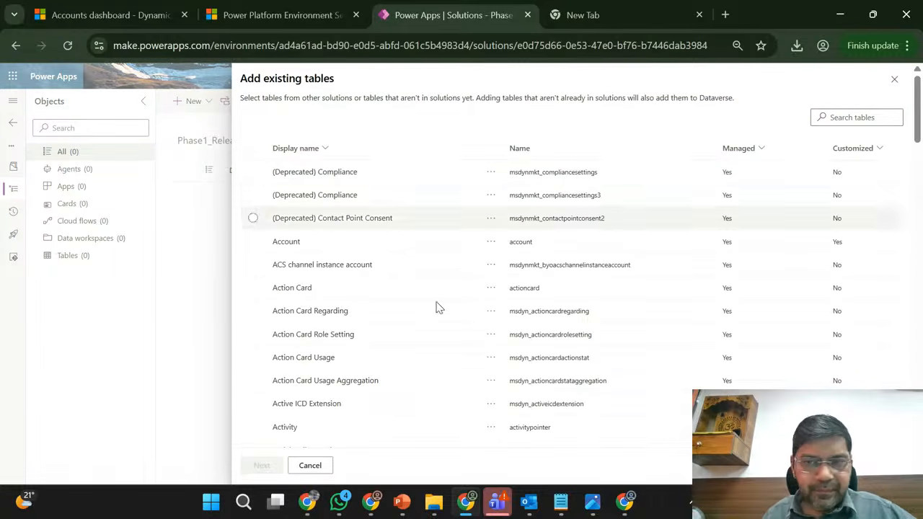
left_click(864, 117)
type("re")
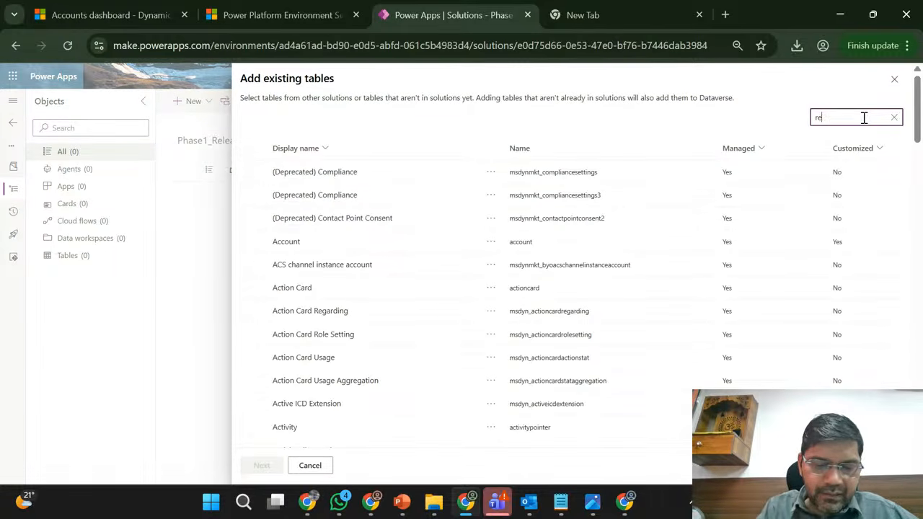
type("g")
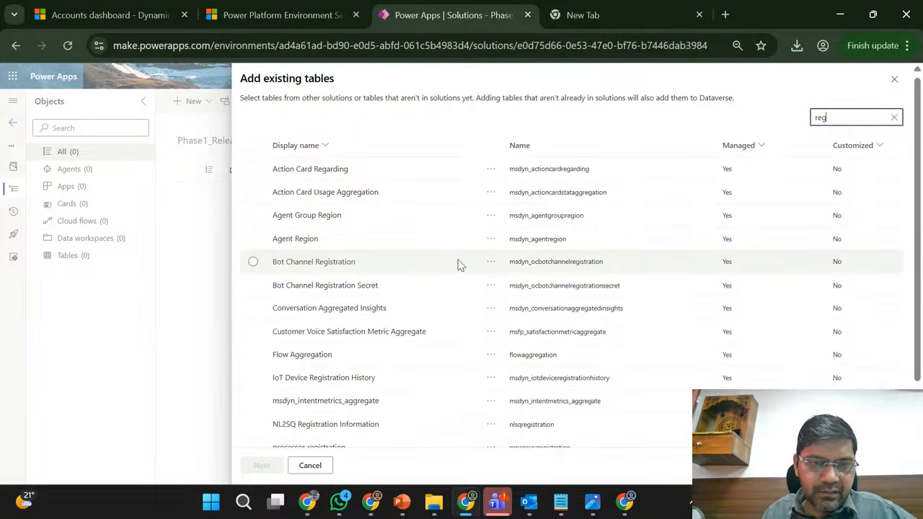
scroll(458, 264, "down", 2)
left_click(374, 362)
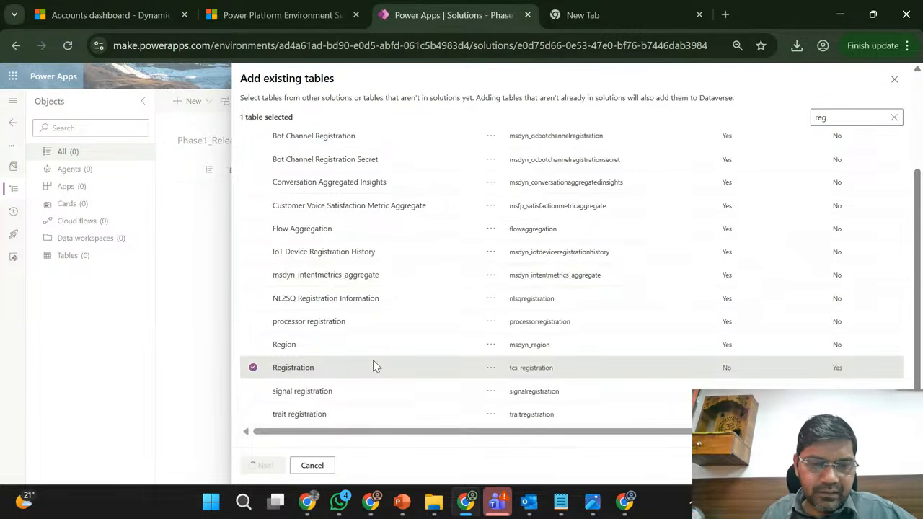
left_click(262, 467)
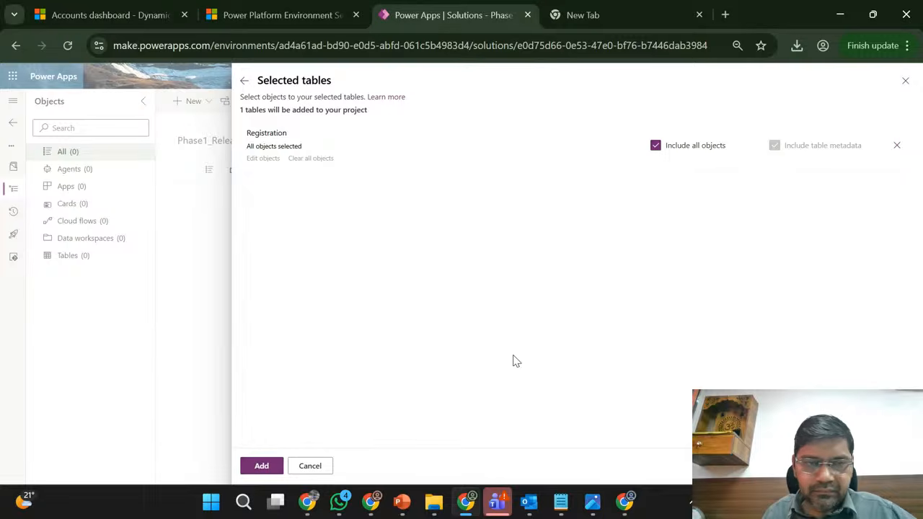
- Turn off including all objects for Registration, include only its Name column, and add the table to the patch
left_click(655, 145)
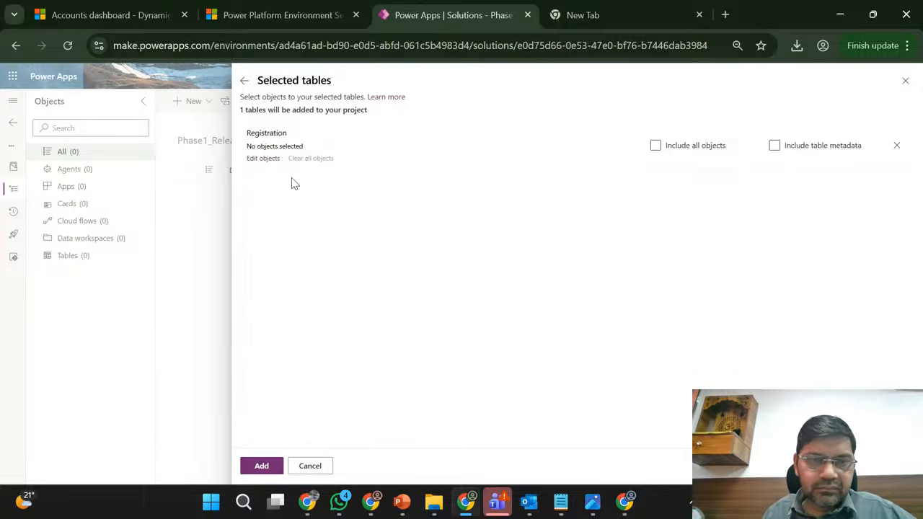
left_click(262, 159)
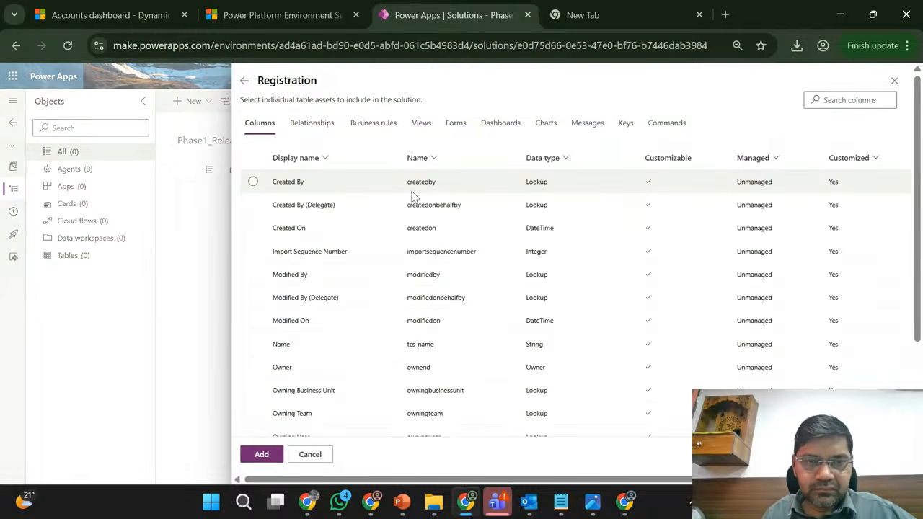
left_click(324, 344)
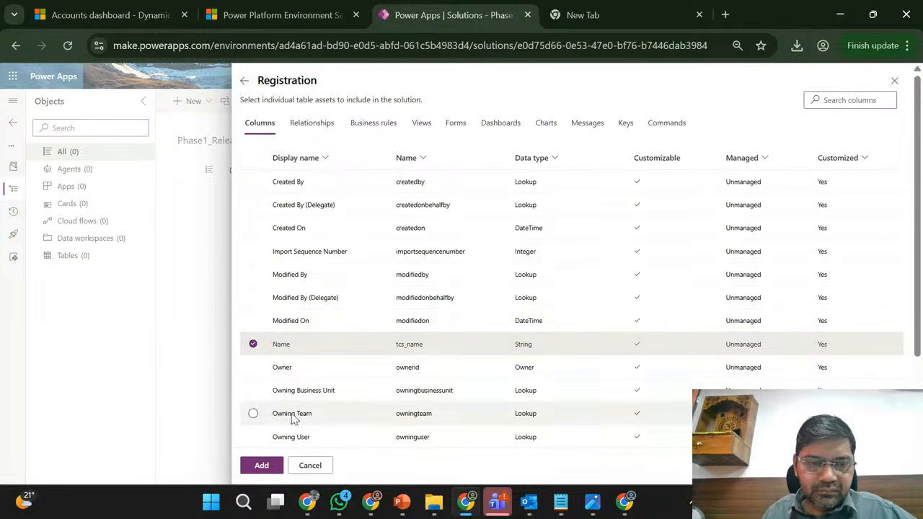
left_click(261, 465)
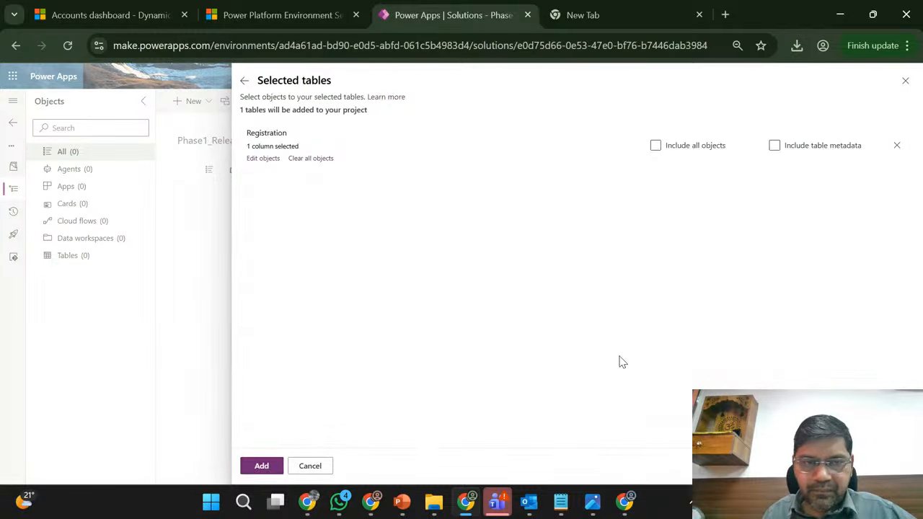
left_click(264, 466)
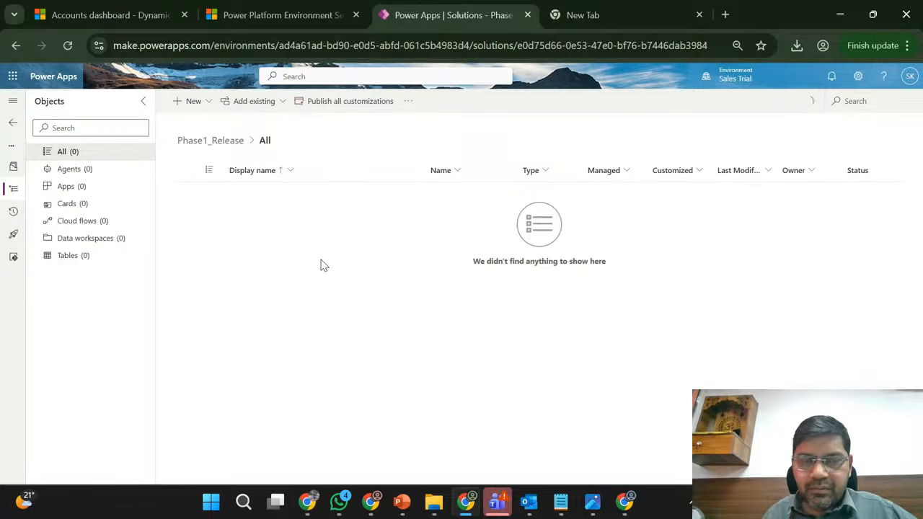
- Show the columns of the Registration table inside the patch
left_click(33, 257)
left_click(48, 273)
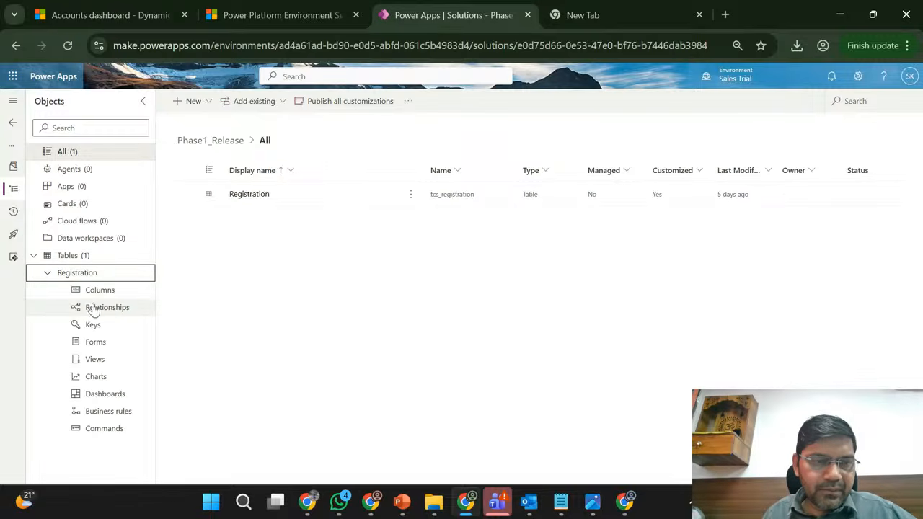
left_click(105, 294)
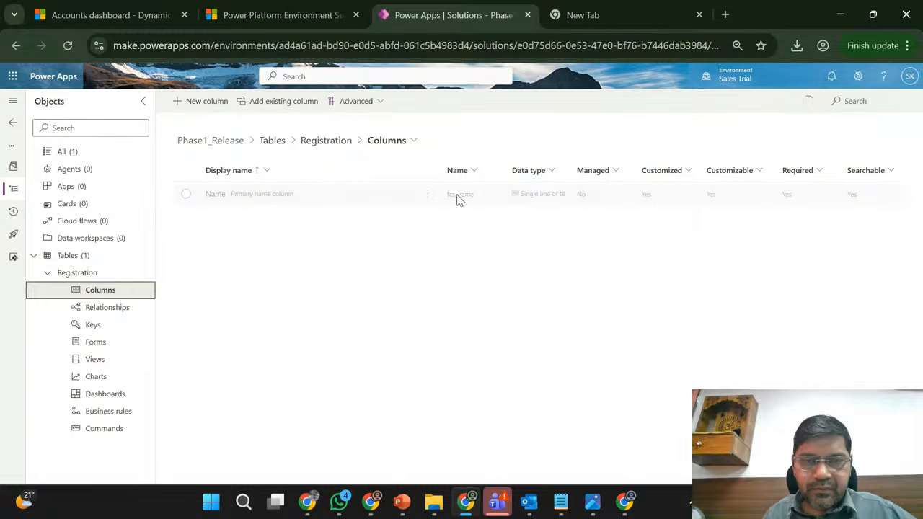
- Set the maximum character count of Registration's Name column to 200 and save the column
left_click(427, 193)
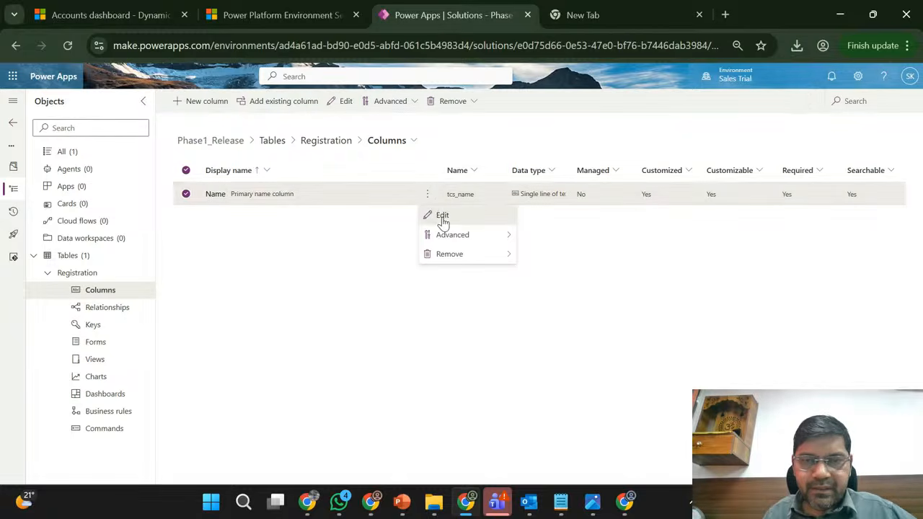
left_click(442, 217)
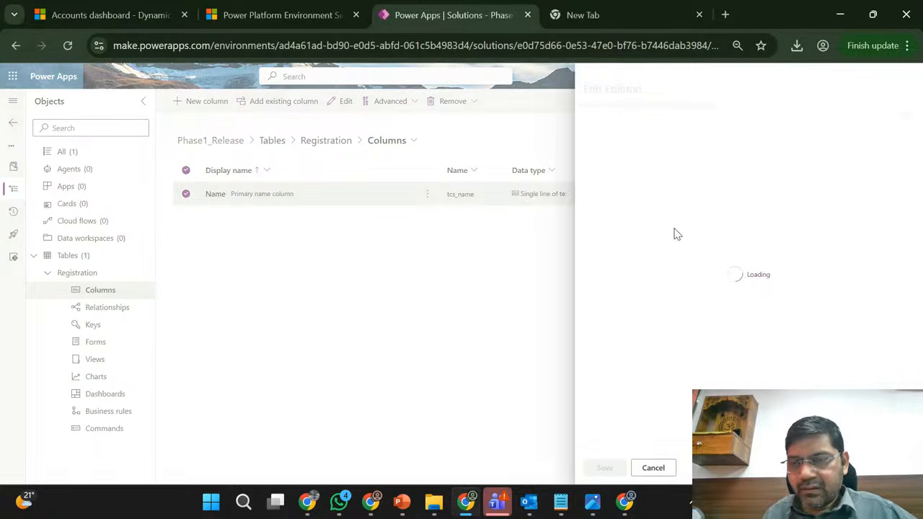
scroll(798, 272, "down", 1)
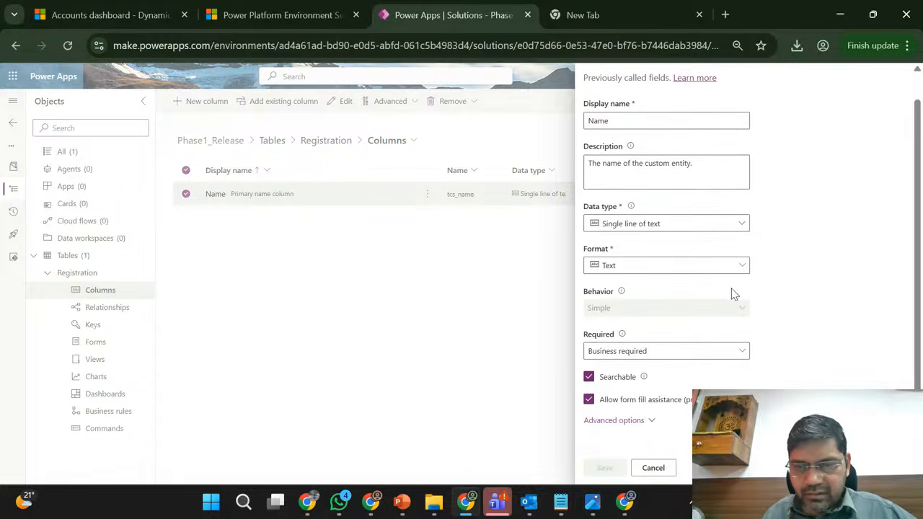
left_click(612, 422)
scroll(770, 373, "down", 5)
left_click(617, 383)
double_click(616, 383)
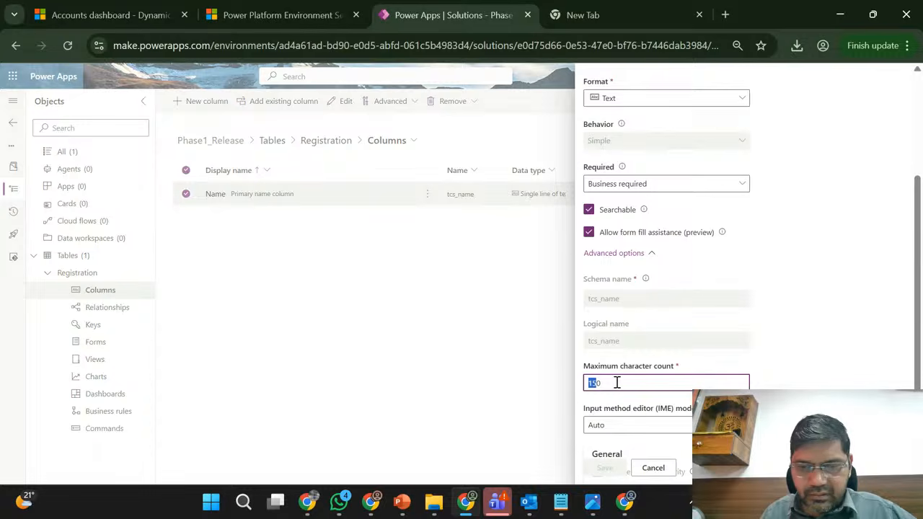
type("200")
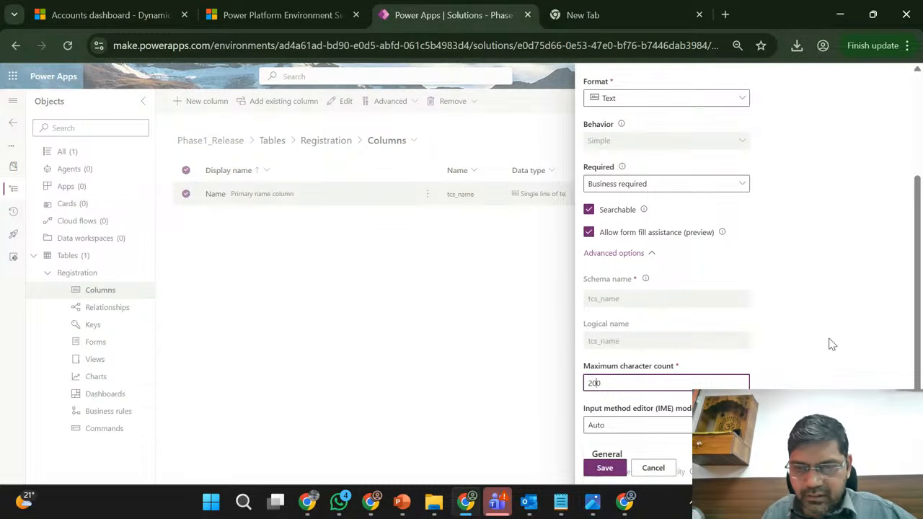
scroll(831, 344, "down", 2)
left_click(605, 468)
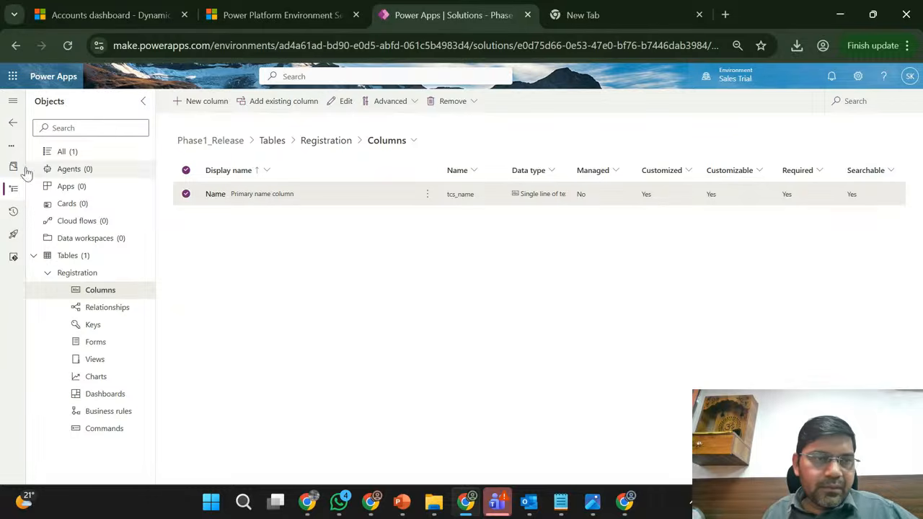
- Return to the solutions list, check which additional commands are available for the 1.0.2.1 patch, and clear the selection
left_click(15, 127)
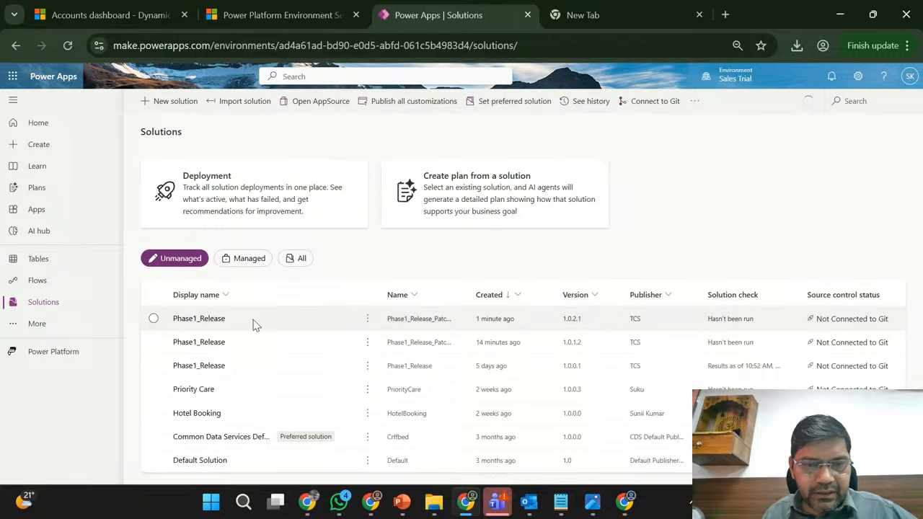
left_click(254, 325)
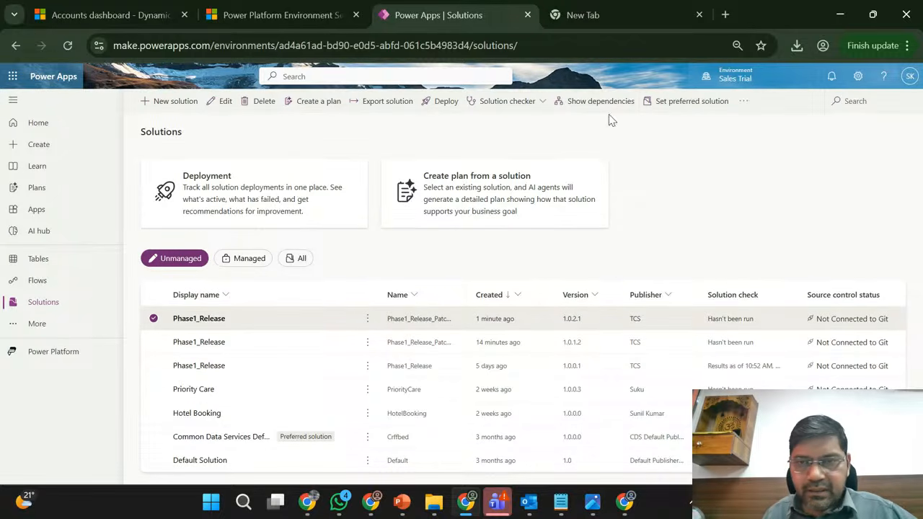
left_click(743, 106)
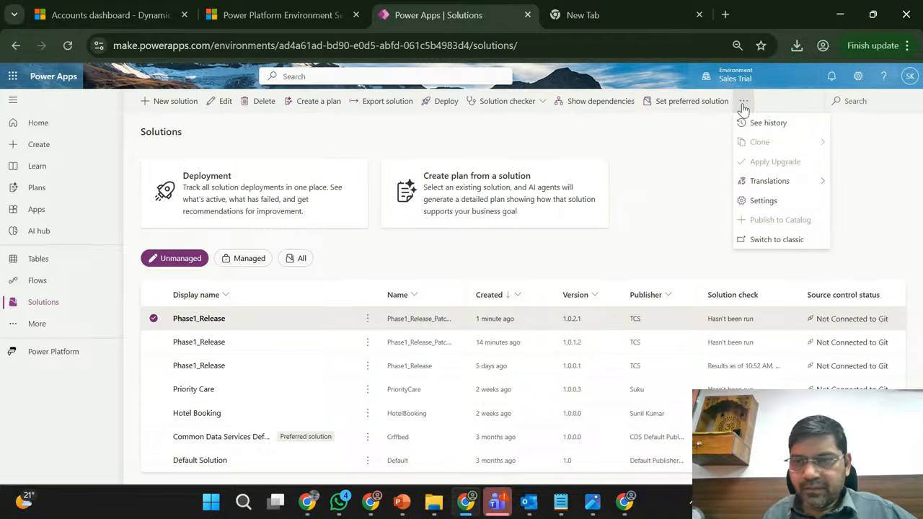
left_click(698, 172)
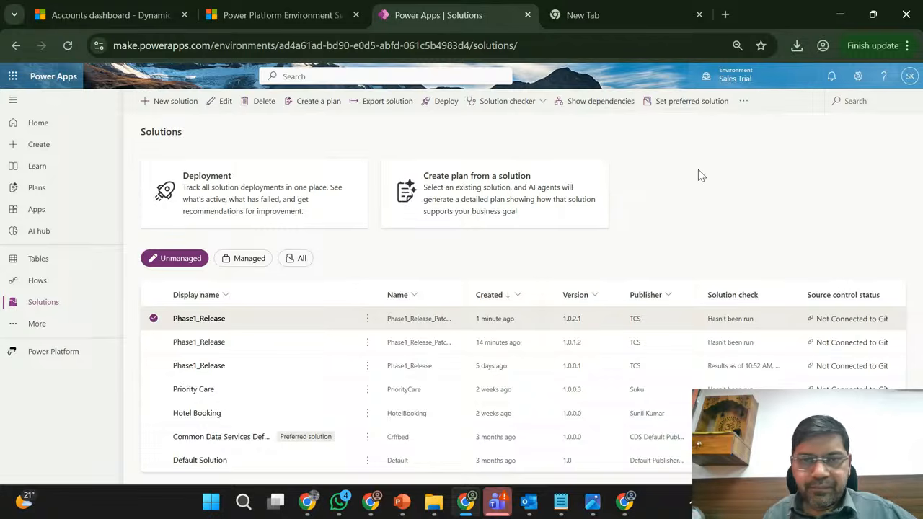
left_click(154, 320)
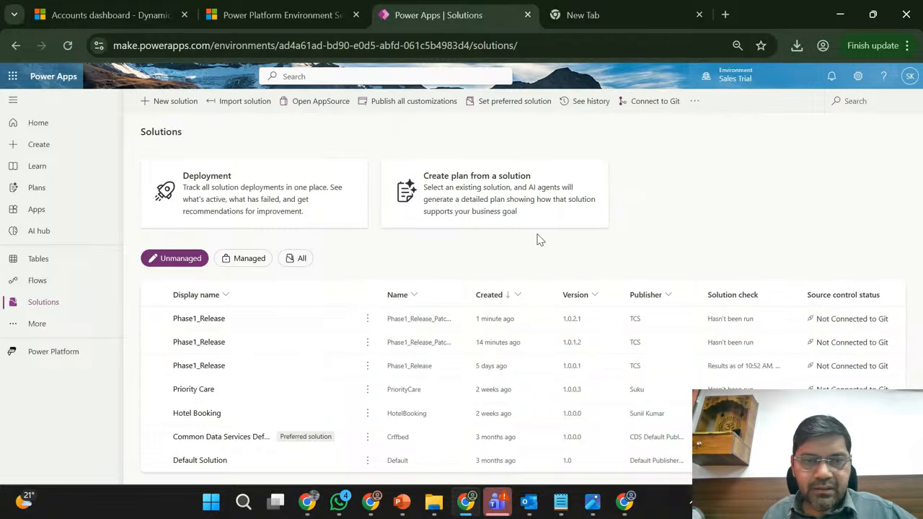
- Publish all customizations in both the Sales Trial and the Marketing Trial environments
left_click(413, 101)
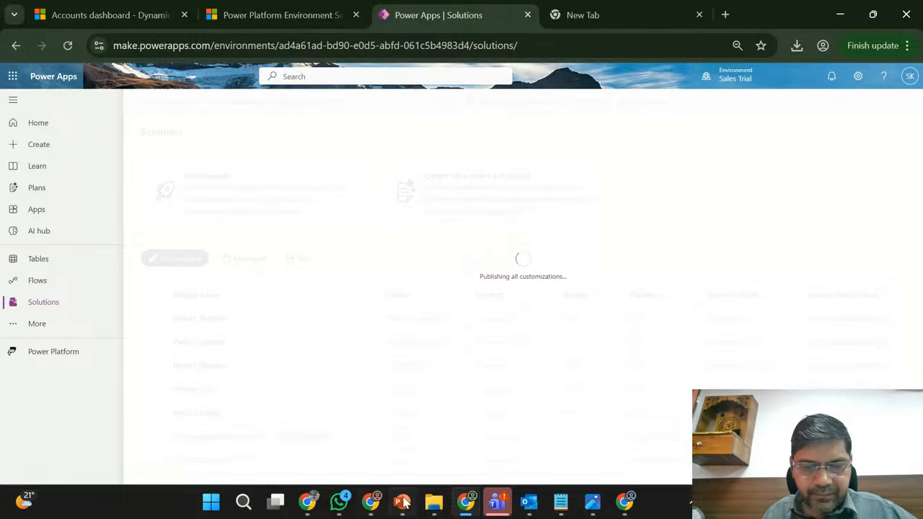
left_click(466, 505)
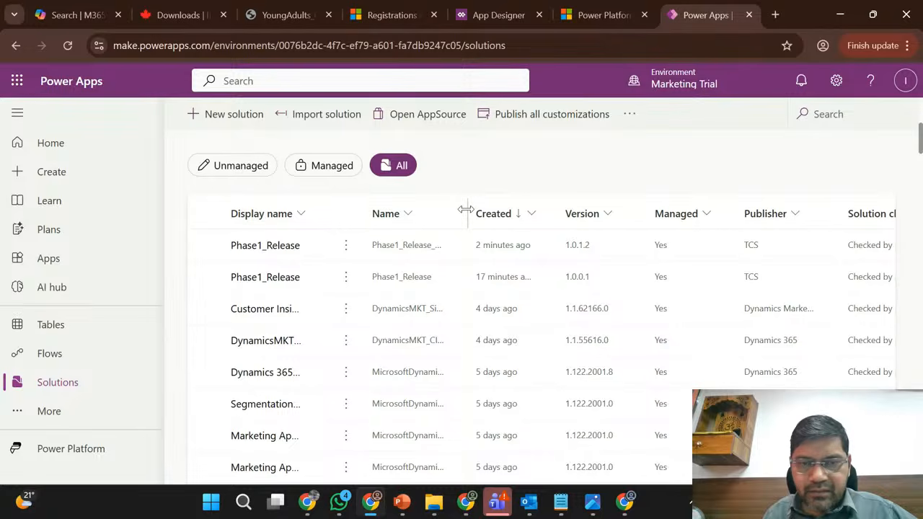
left_click(539, 126)
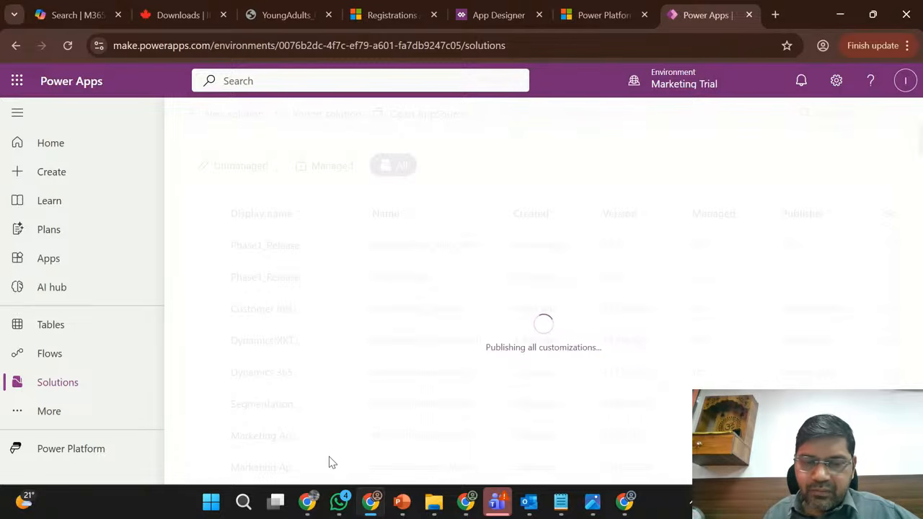
left_click(372, 503)
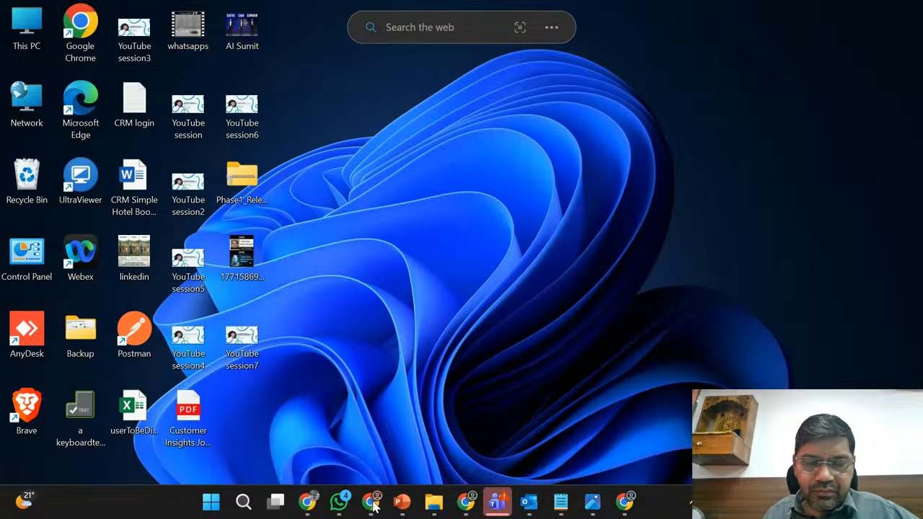
- Export the Phase1_Release patch 1.0.2.1 from Sales Trial as managed, adding the missing required Registration table to the patch
left_click(371, 503)
left_click(466, 515)
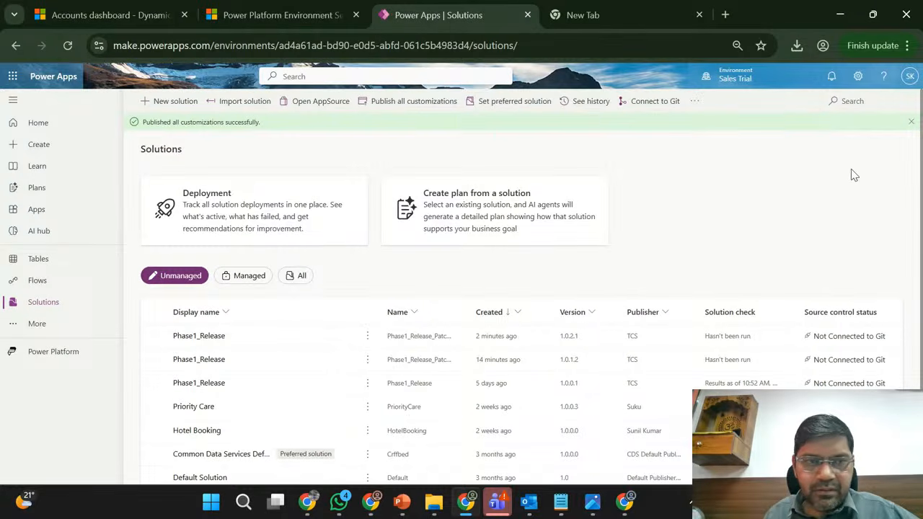
left_click(910, 122)
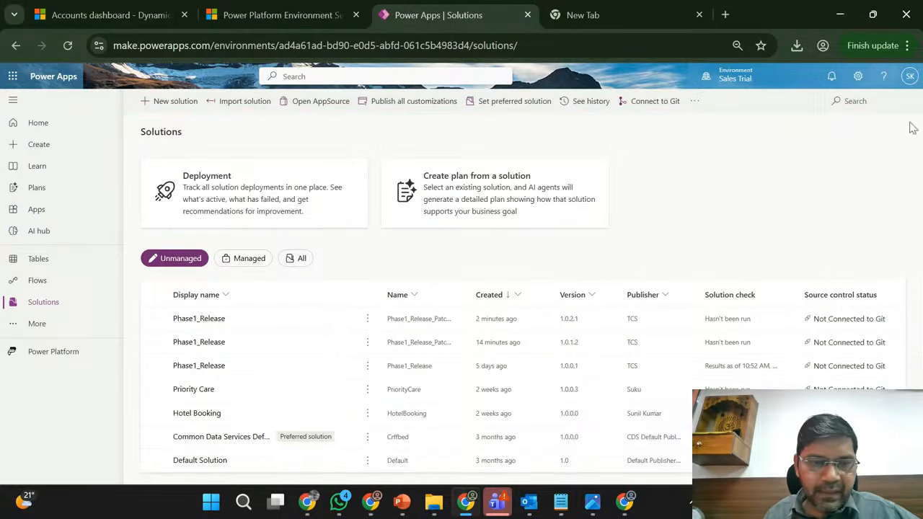
left_click(327, 328)
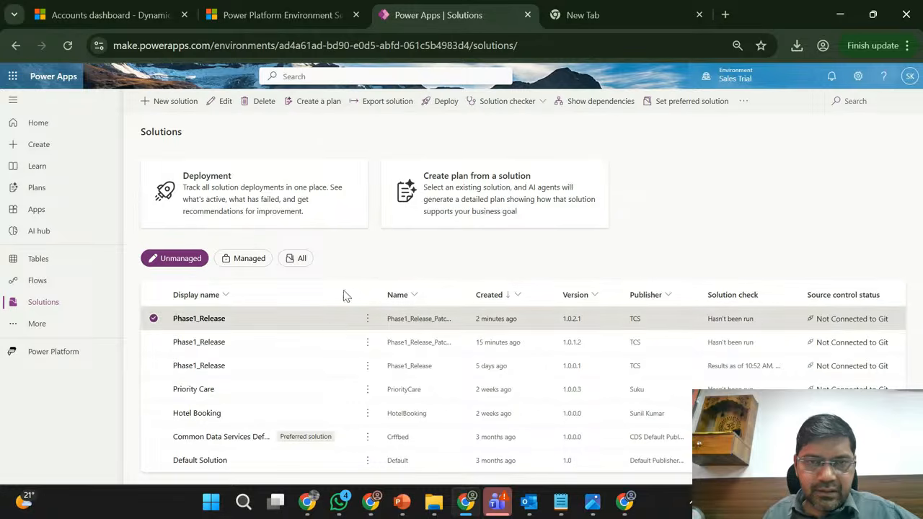
left_click(388, 102)
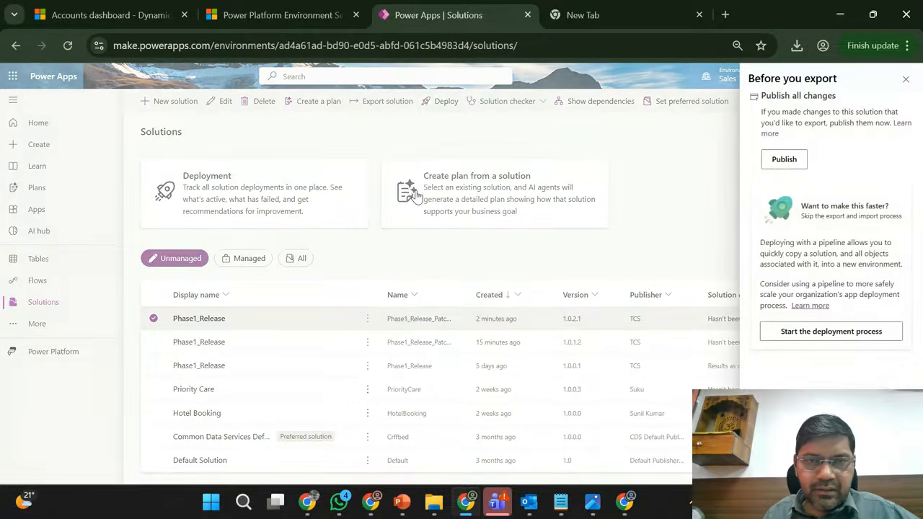
left_click(770, 466)
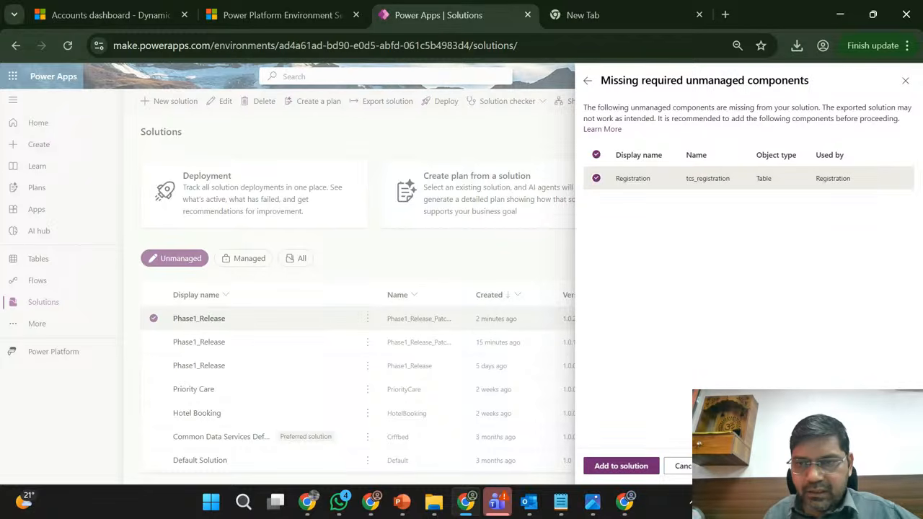
left_click(621, 466)
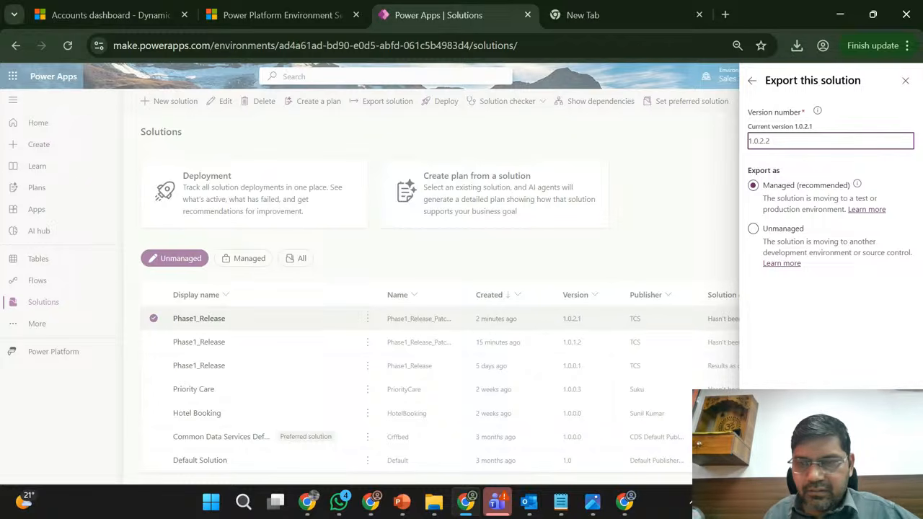
left_click(779, 467)
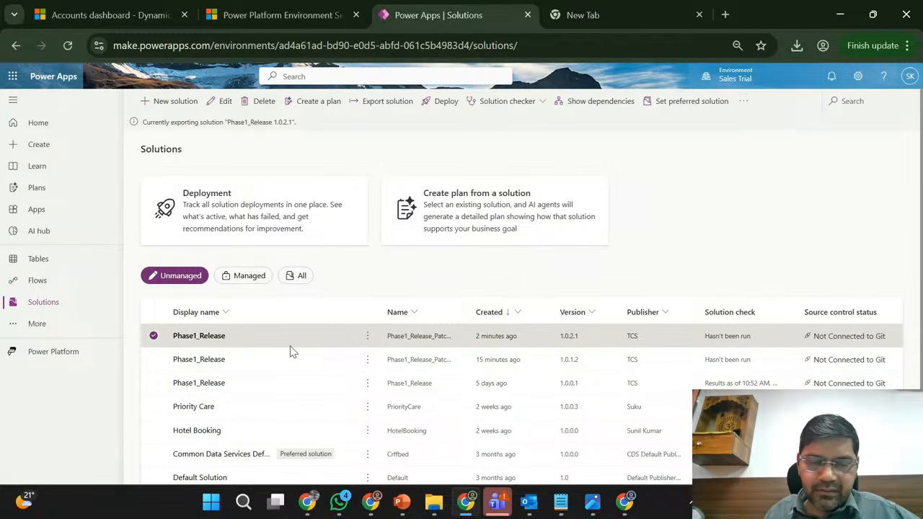
left_click(153, 336)
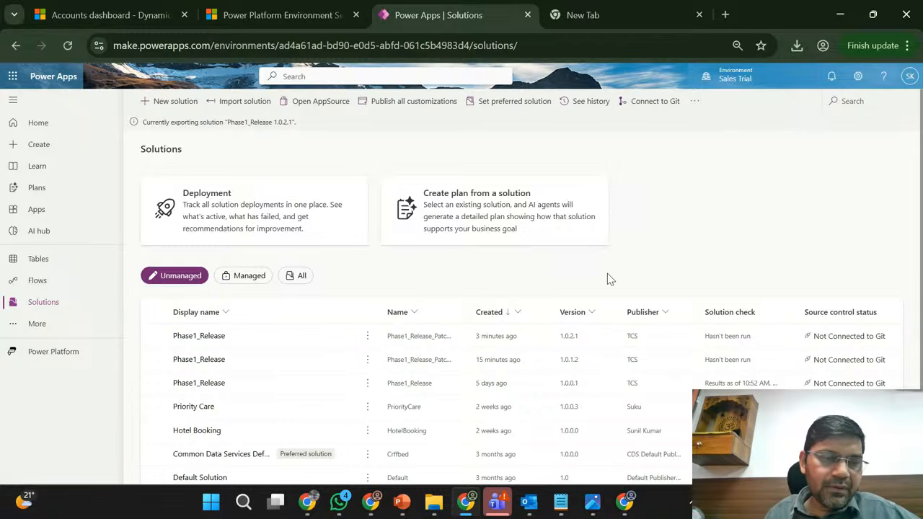
- Check which clone options are available for the base Phase1_Release 1.0.0.1 solution
left_click(326, 387)
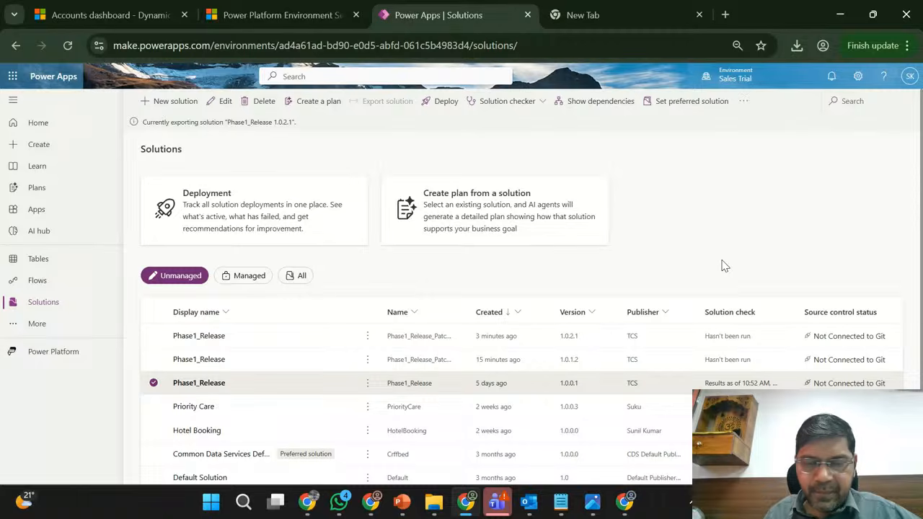
left_click(367, 384)
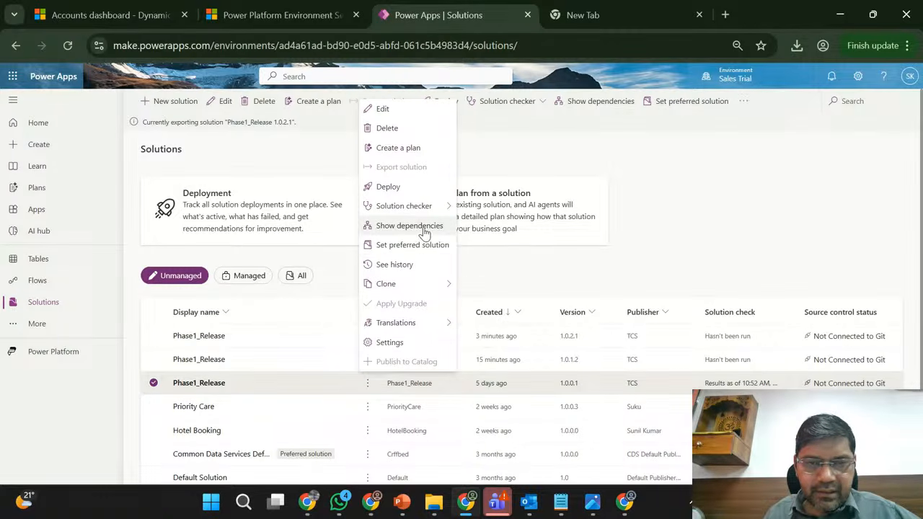
mouse_move(428, 285)
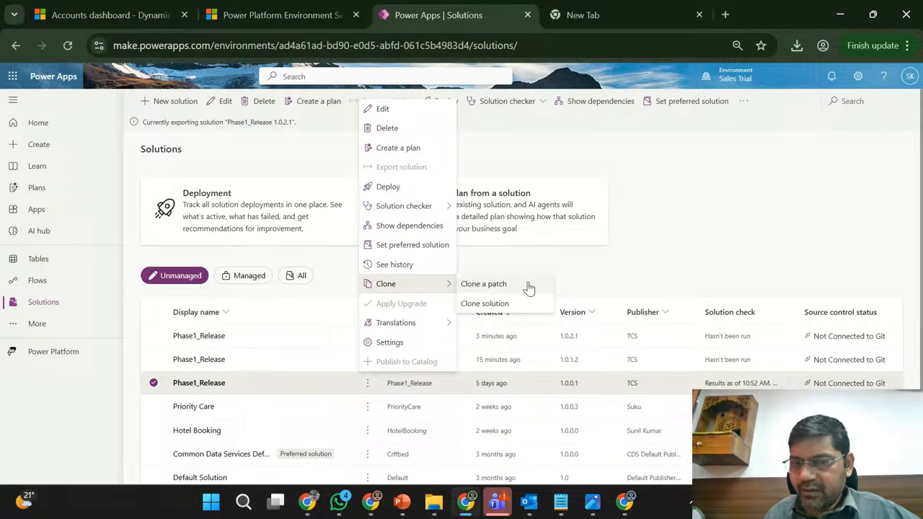
left_click(611, 262)
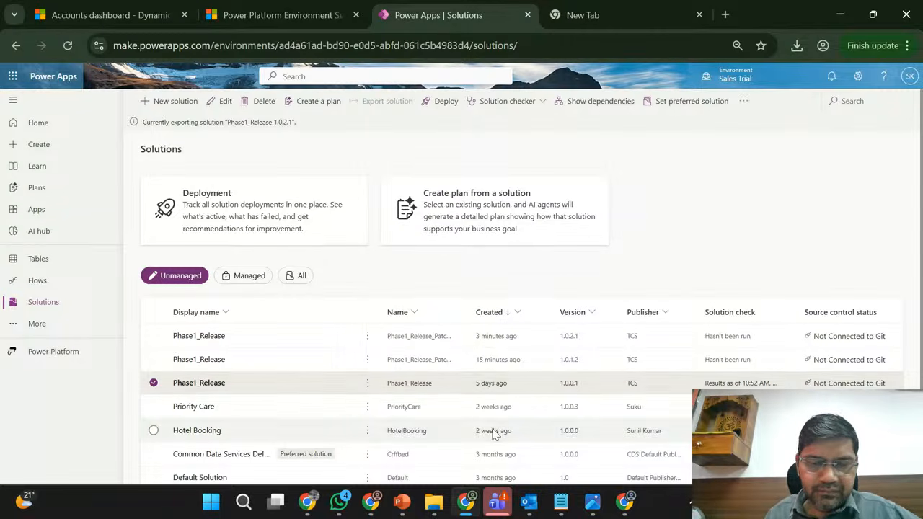
- Switch to the Registrations list in the Marketing Trial's Sales Hub, refresh it, and open the existing registration with its name selected
left_click(373, 508)
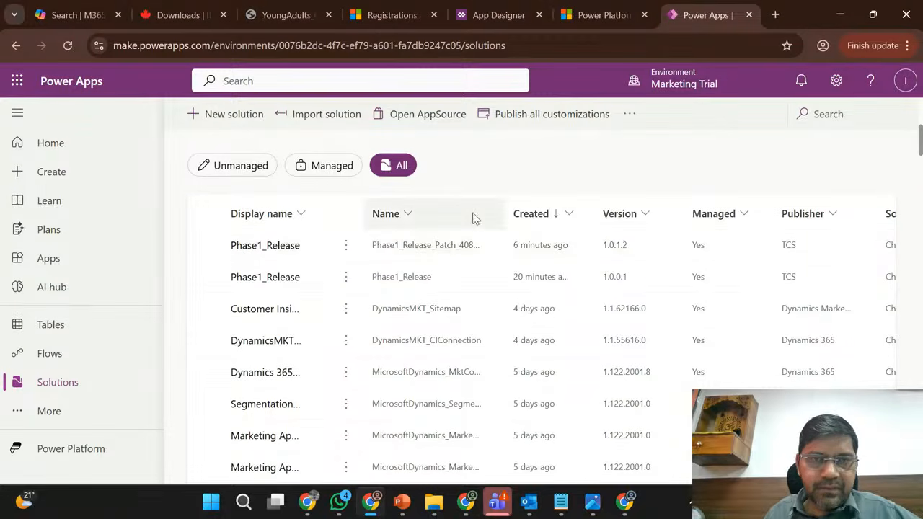
left_click(393, 10)
left_click(68, 46)
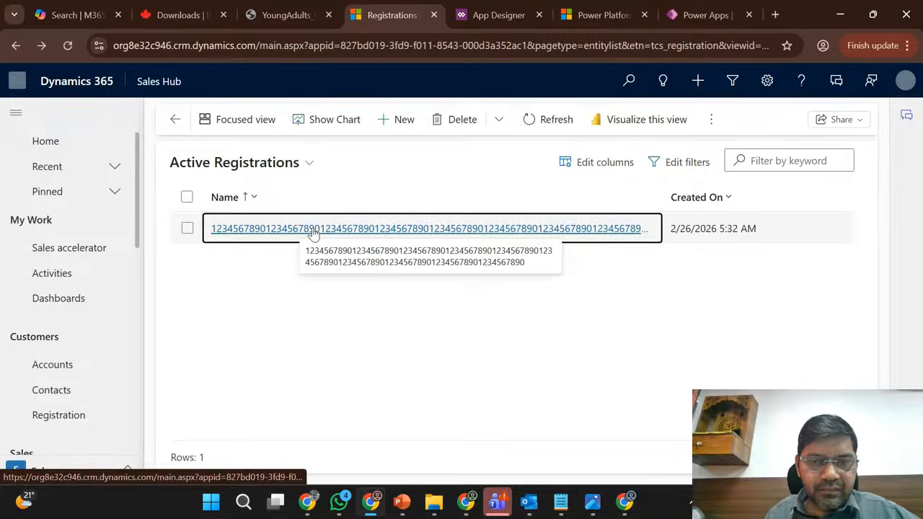
left_click(312, 231)
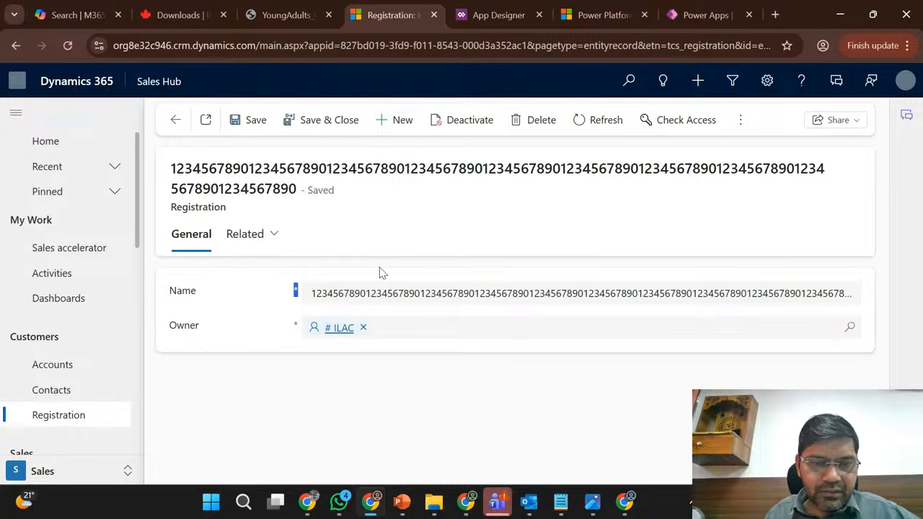
double_click(365, 294)
key("ctrl+c")
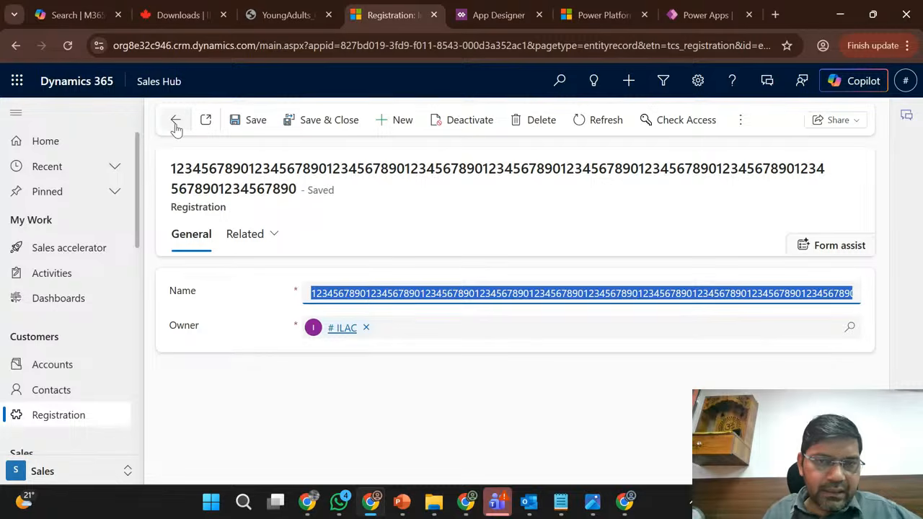
left_click(402, 128)
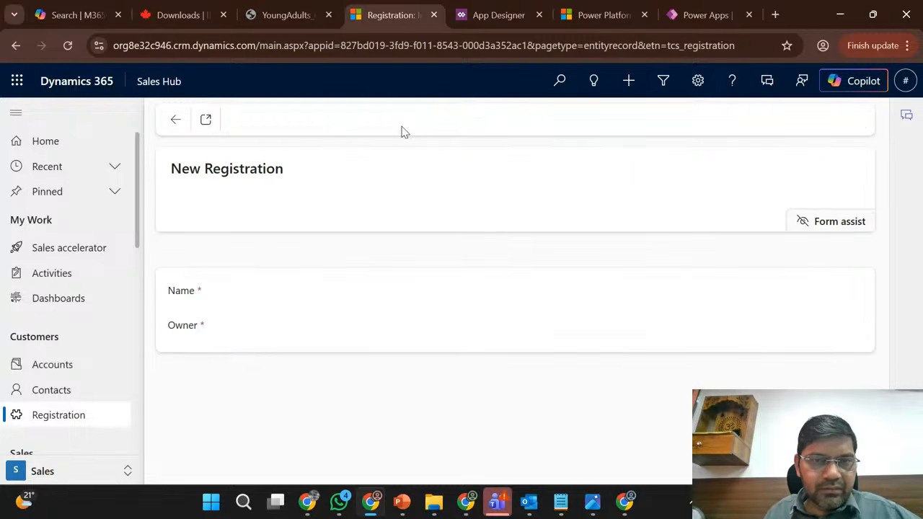
left_click(320, 339)
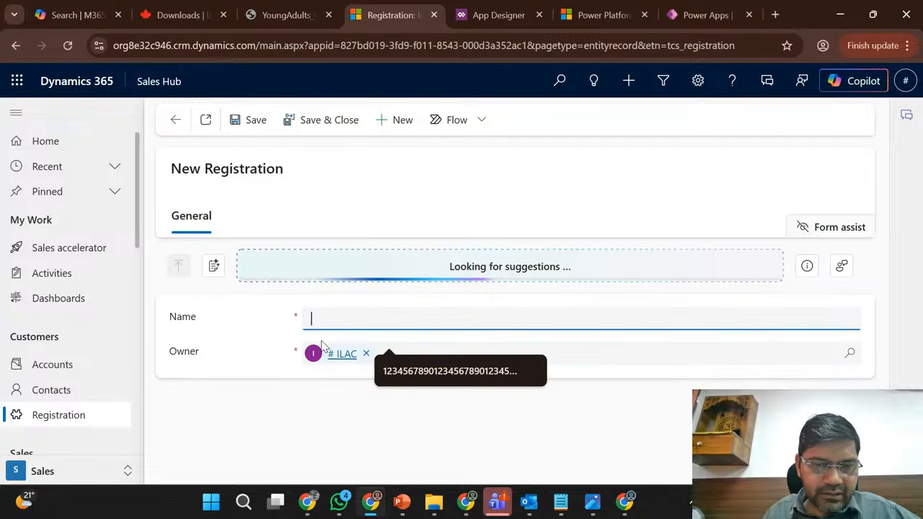
key("ctrl+v")
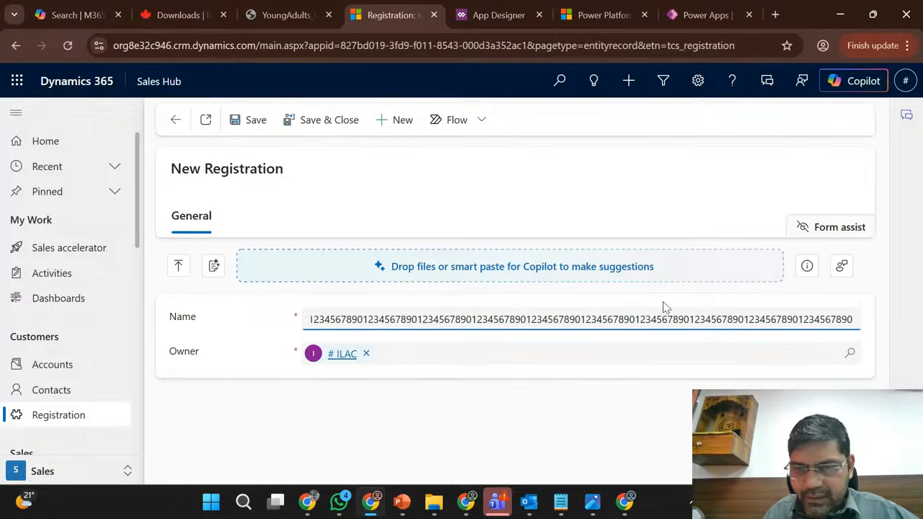
left_click(686, 322, "shift")
key("ctrl+c")
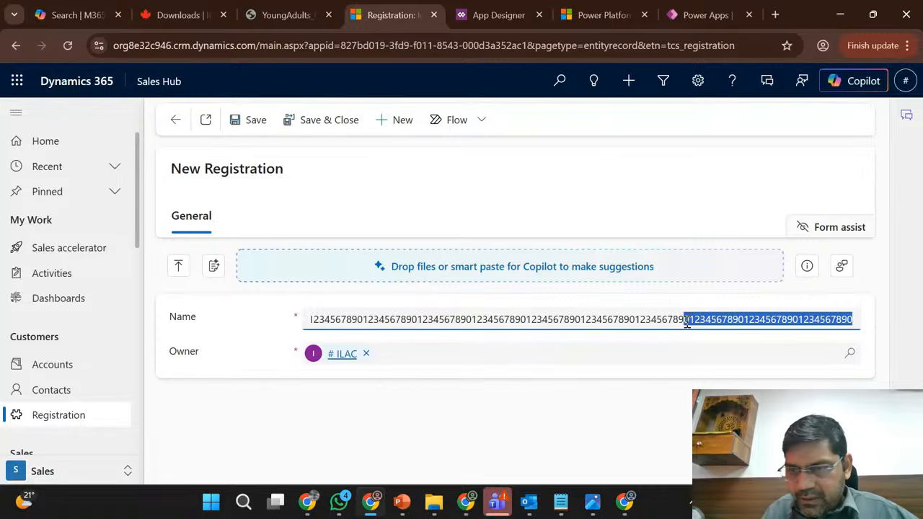
left_click(686, 322)
type("0")
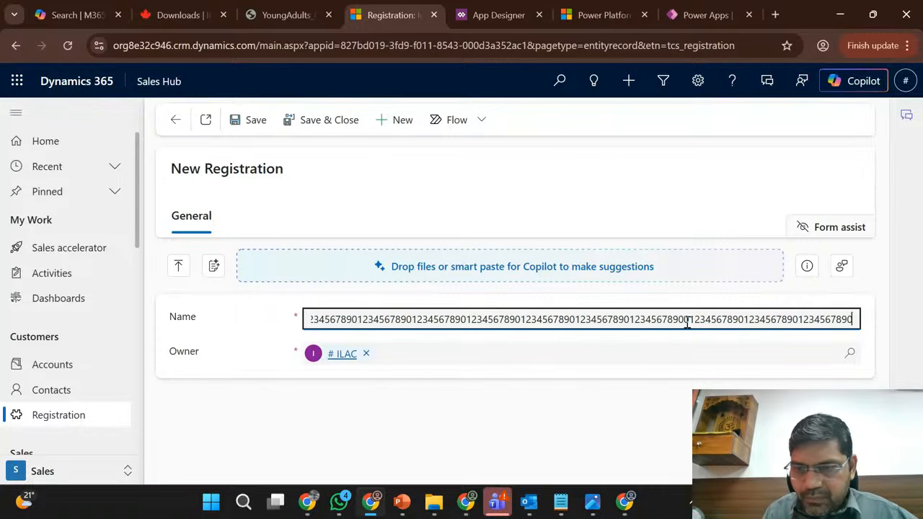
key("ctrl+a")
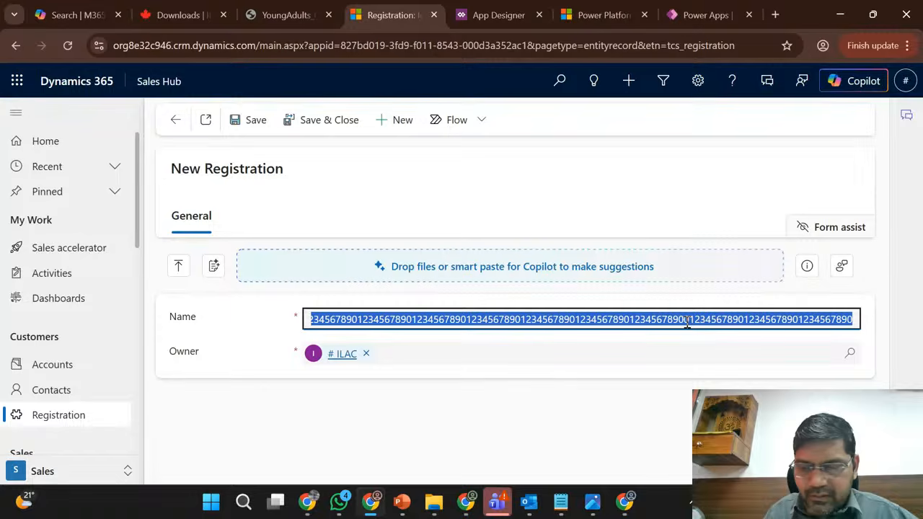
key("Right")
key("ctrl+v")
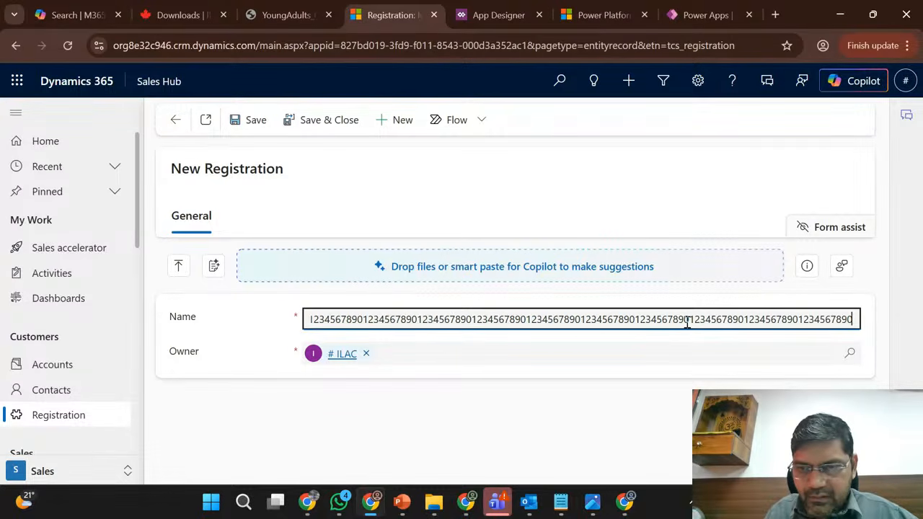
key("ctrl+a")
key("BackSpace")
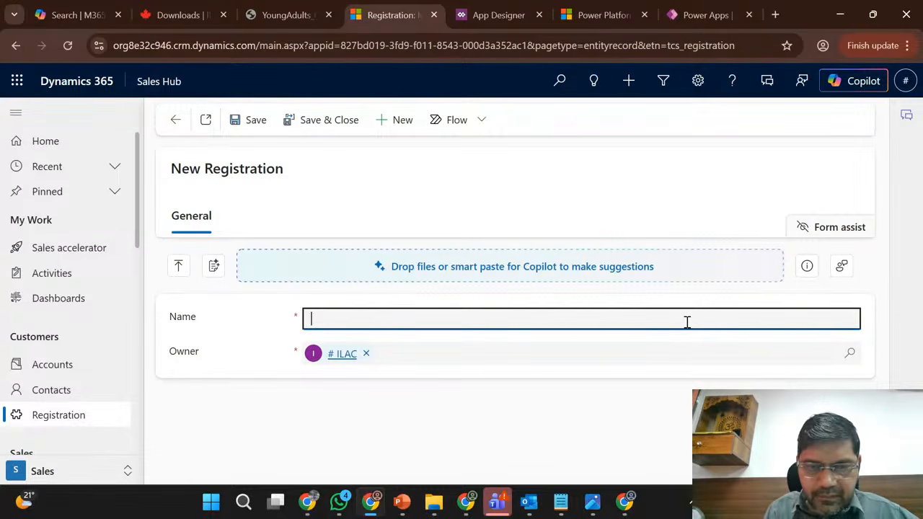
key("ctrl+v")
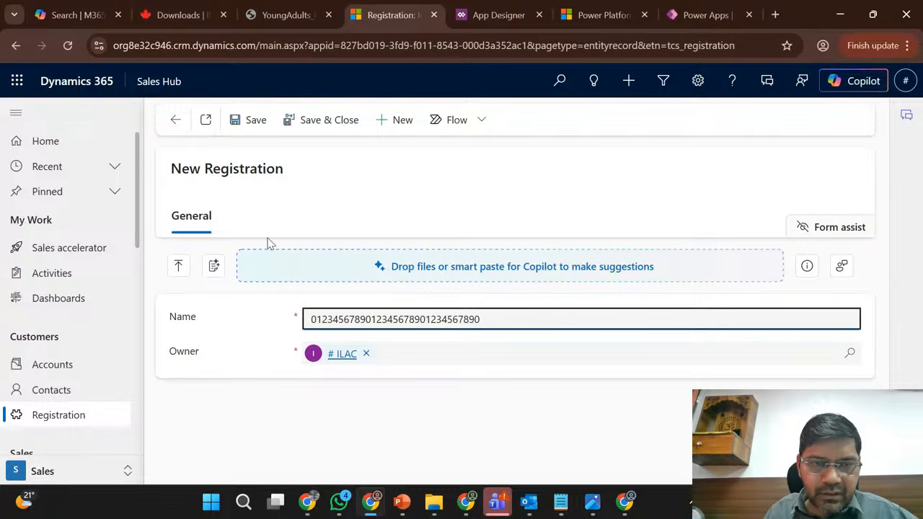
left_click(177, 124)
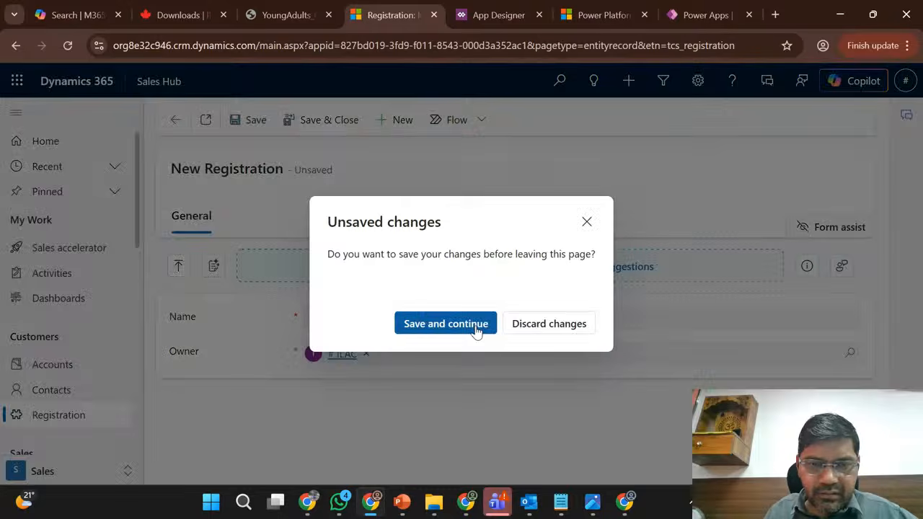
left_click(534, 326)
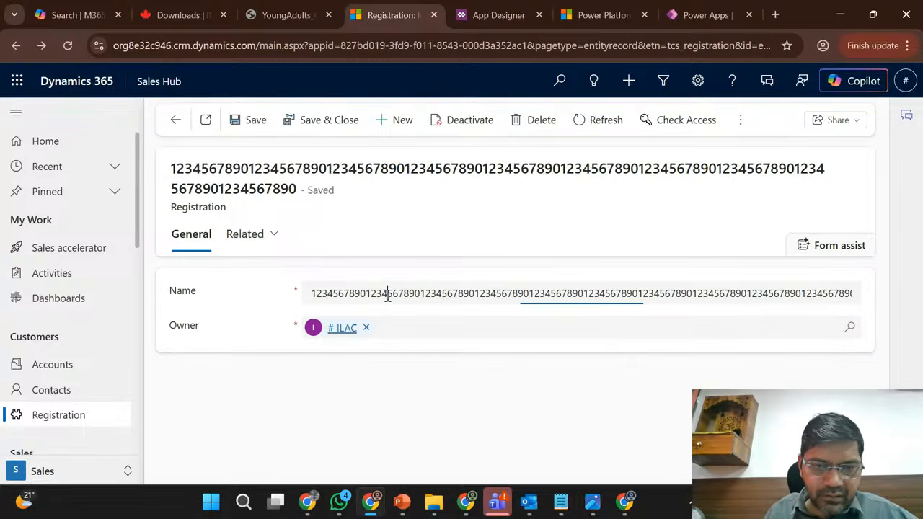
- Create a registration named with the existing record's name followed by "jhjhsahshsdhhdhhds", save and close it, and return to the Active Registrations list
left_click(388, 294)
key("ctrl+c")
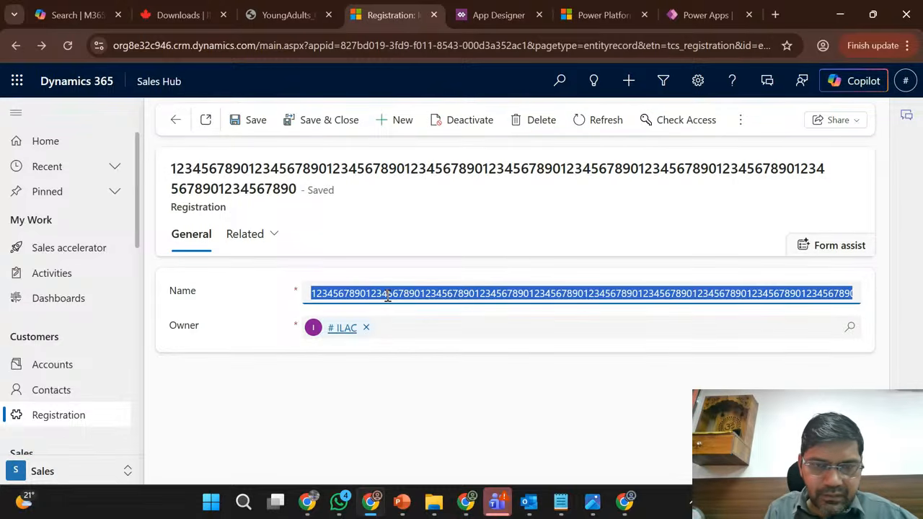
left_click(398, 120)
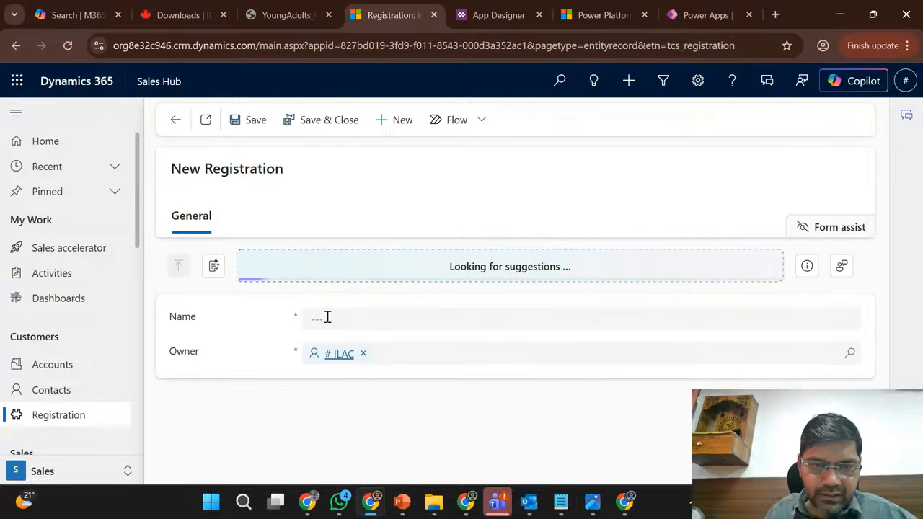
left_click(325, 315)
key("ctrl+v")
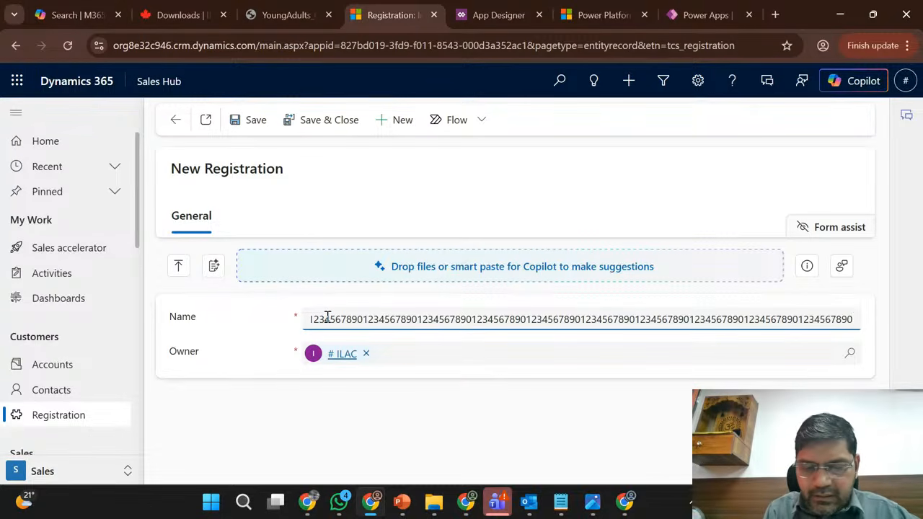
type("jhjhsahsh")
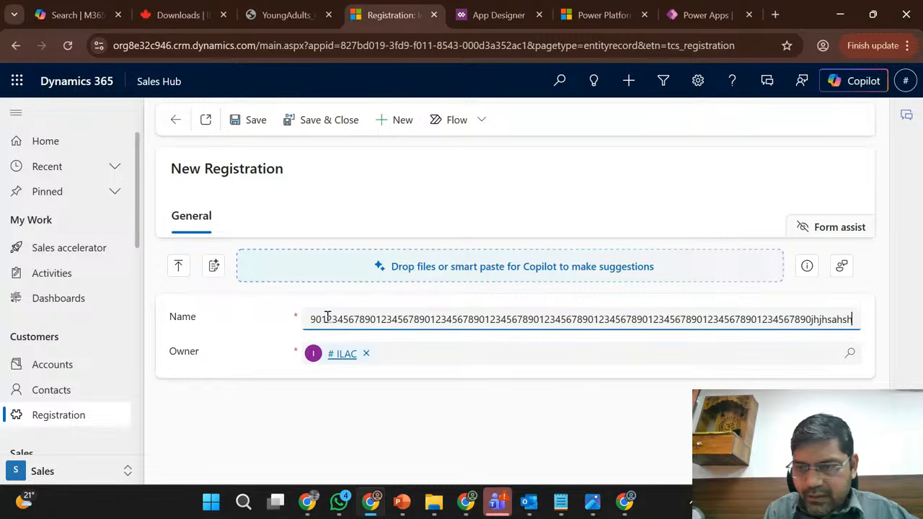
type("sdhhdhhds")
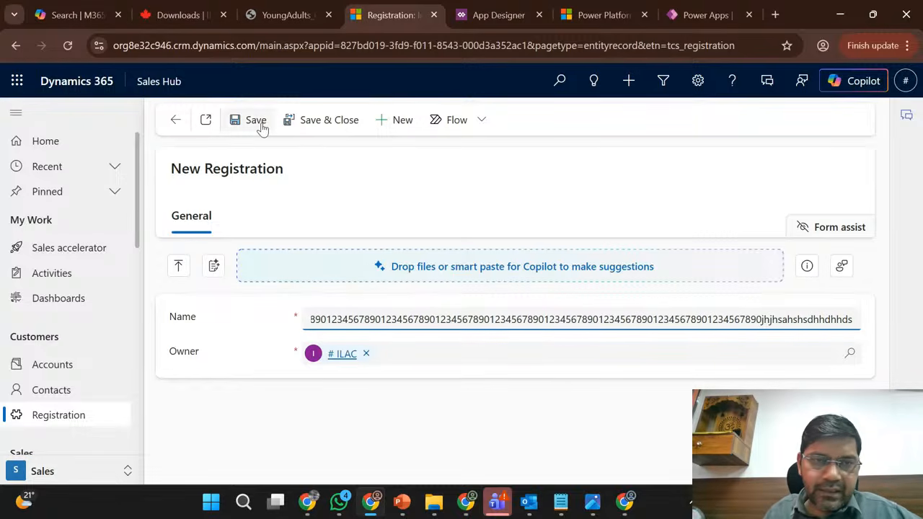
left_click(303, 124)
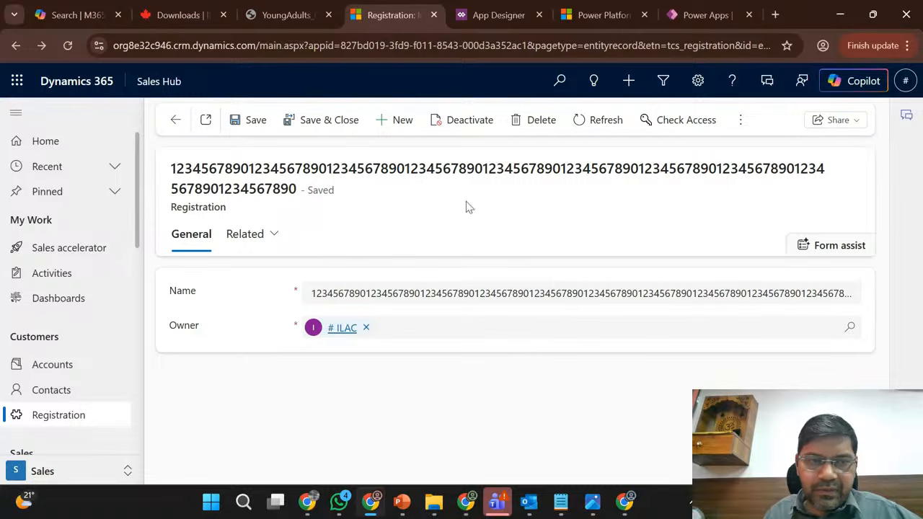
left_click(177, 120)
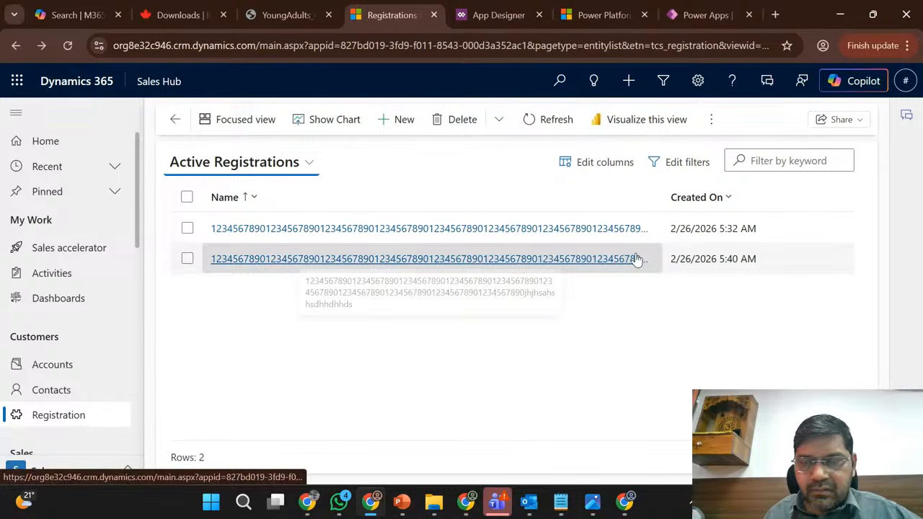
- Download the exported managed Phase1_Release 1.0.2.1 patch from Sales Trial and return to the Marketing Trial browser window
left_click(372, 504)
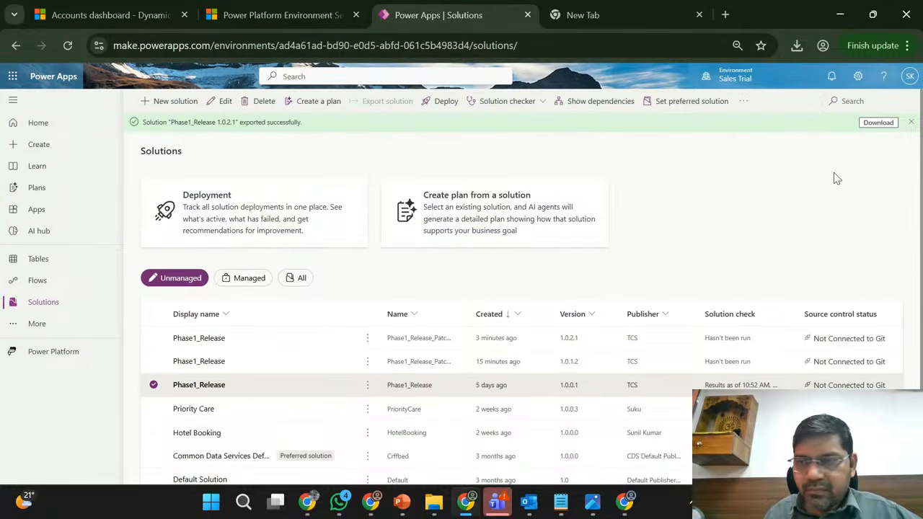
left_click(876, 123)
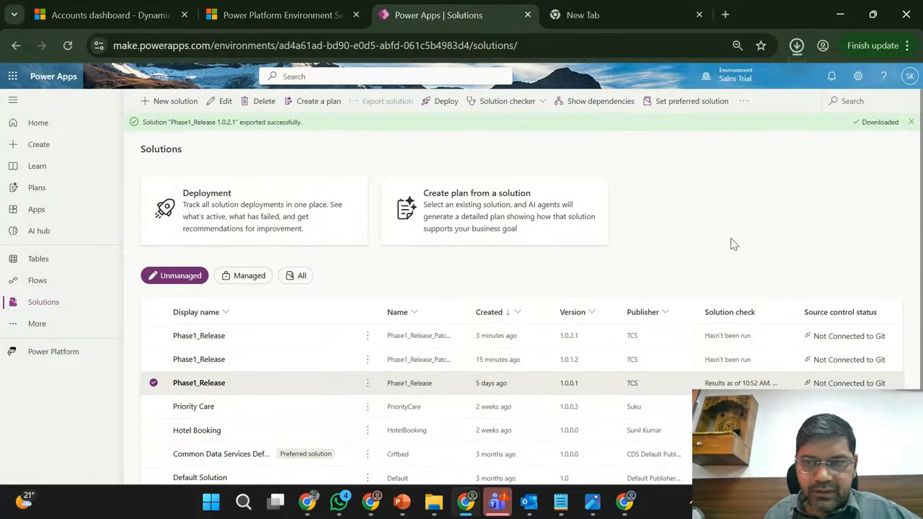
left_click(372, 505)
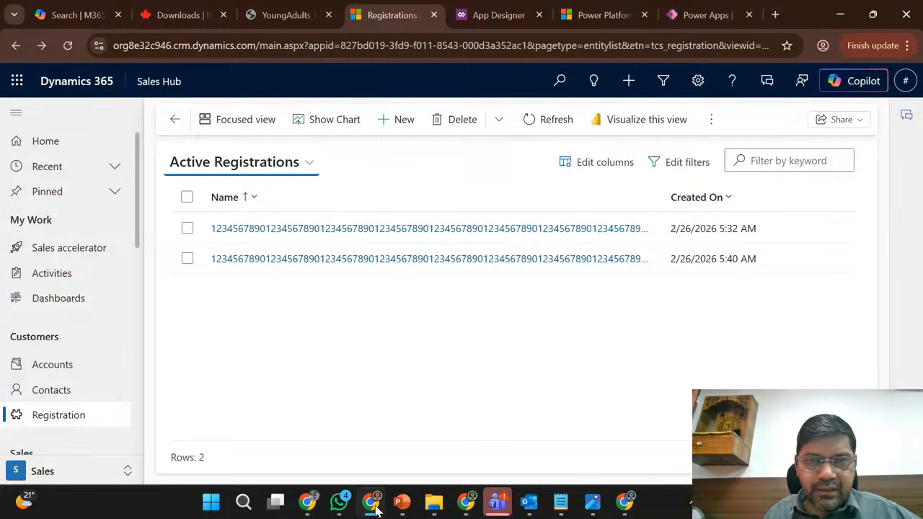
- Import the patch file Phase1_Release_Patch_e0d75d66_1_0_2_1_managed.zip into the Marketing Trial environment
left_click(508, 16)
left_click(683, 9)
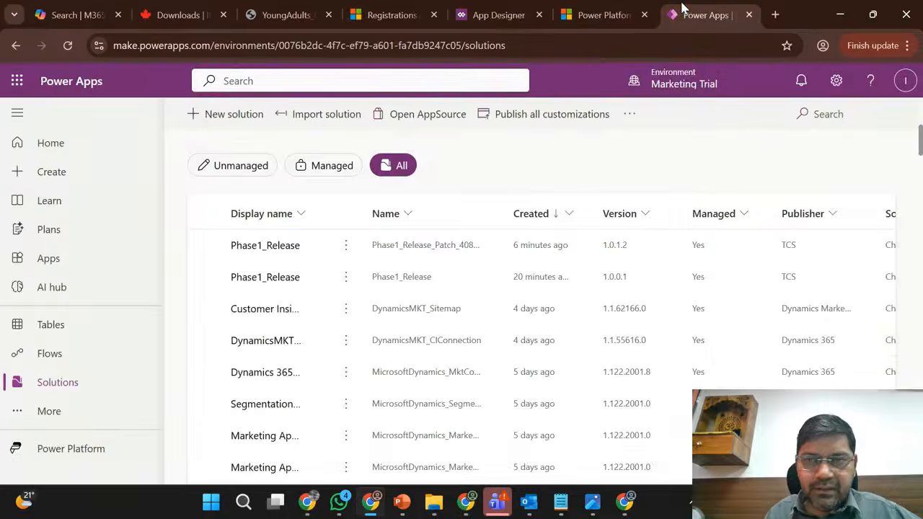
scroll(305, 284, "up", 3)
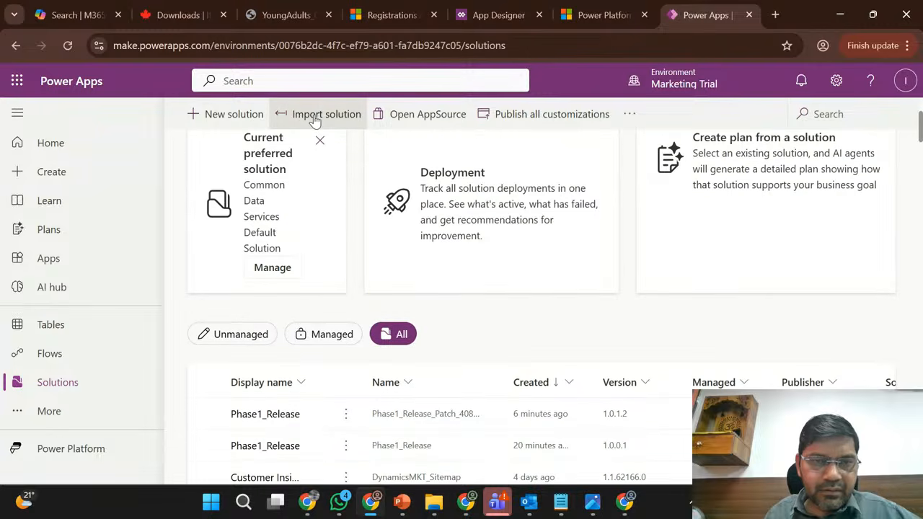
left_click(314, 115)
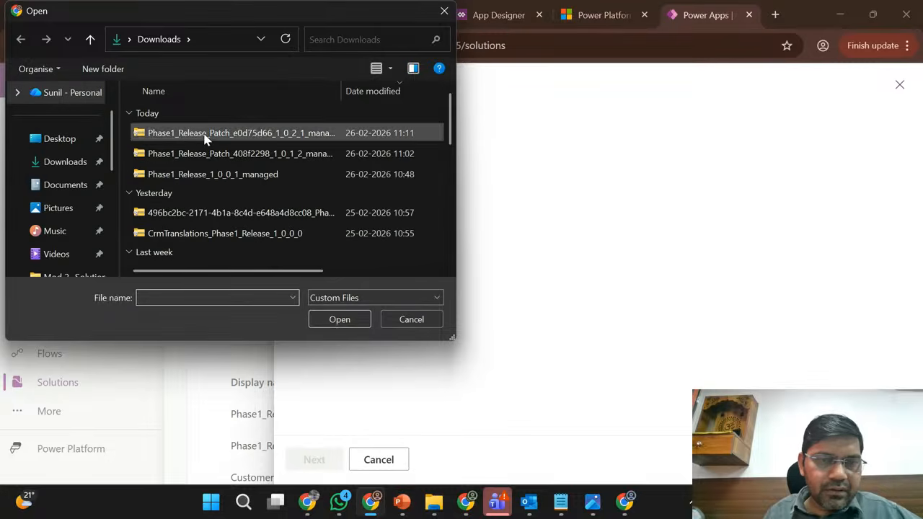
left_click(204, 134)
left_click(333, 319)
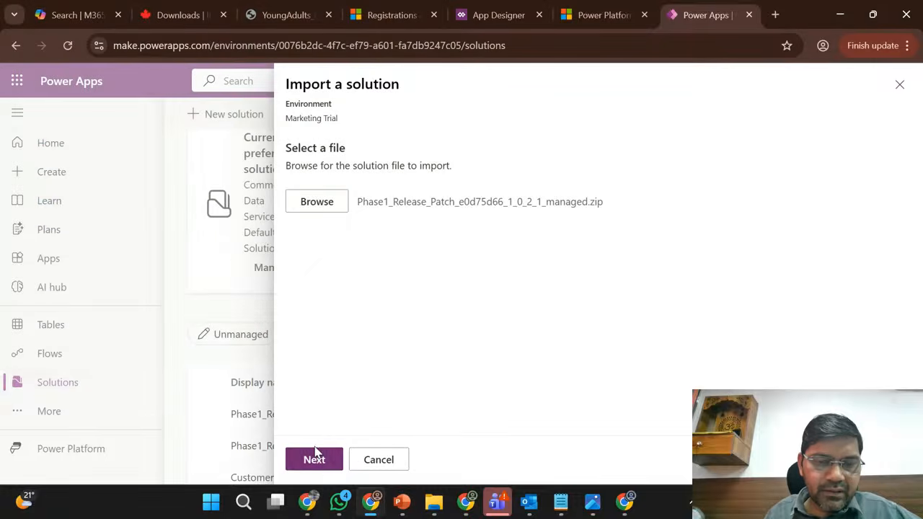
left_click(315, 462)
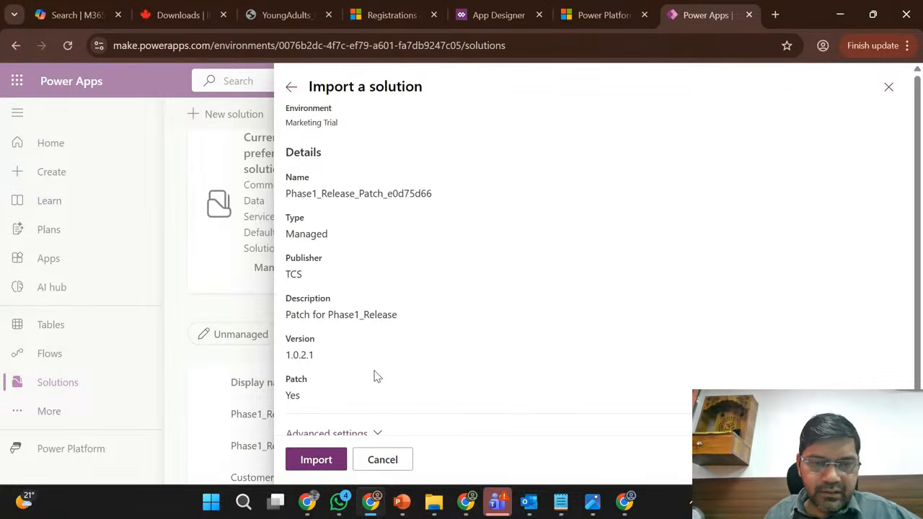
left_click(315, 461)
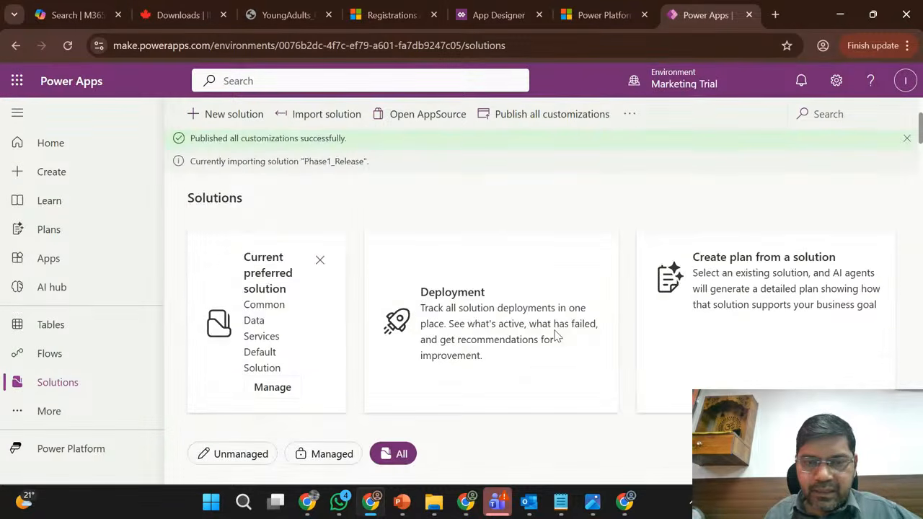
- Dismiss the completed import and publish notifications on the Marketing Trial Solutions page
left_click(906, 141)
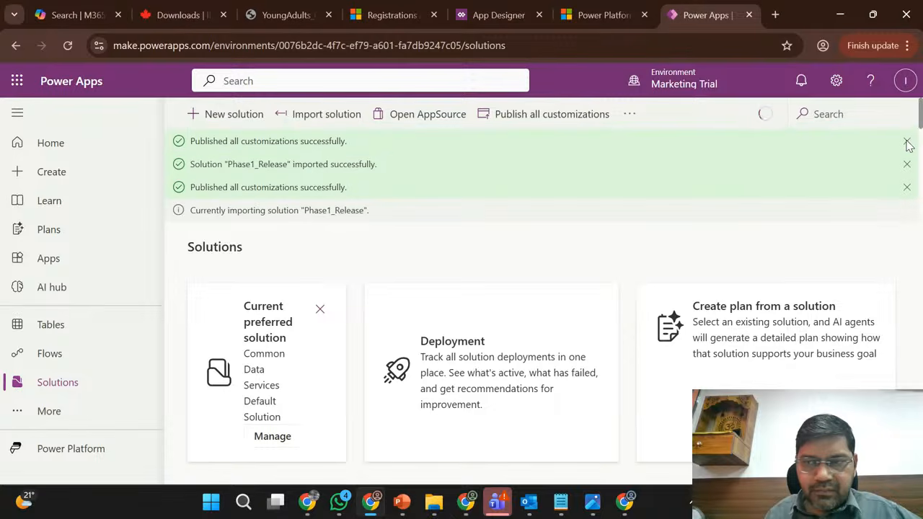
left_click(906, 142)
left_click(907, 141)
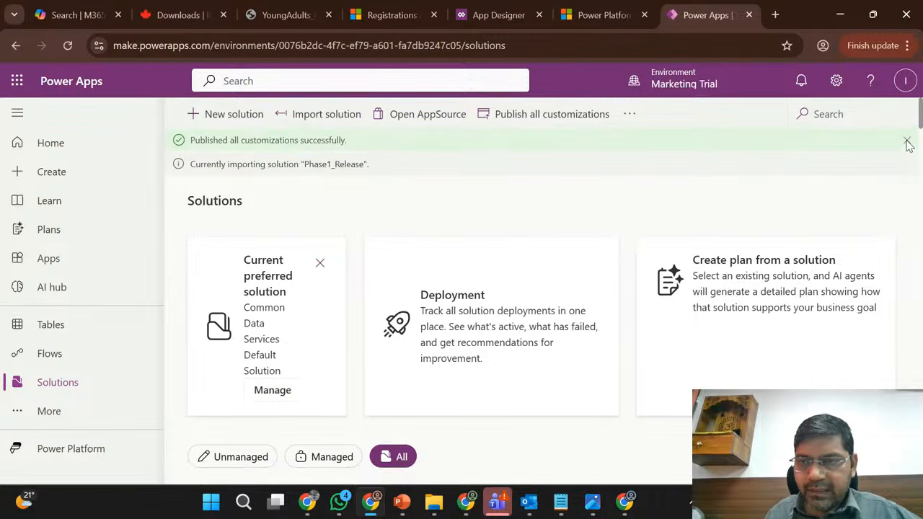
left_click(906, 142)
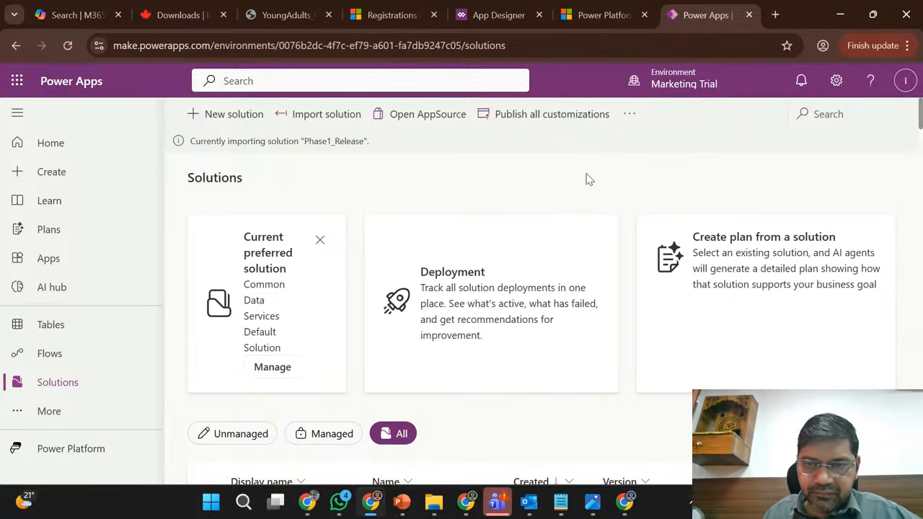
- Check the Marketing Trial solutions list for the Phase1_Release base solution and its patches
scroll(626, 249, "down", 1)
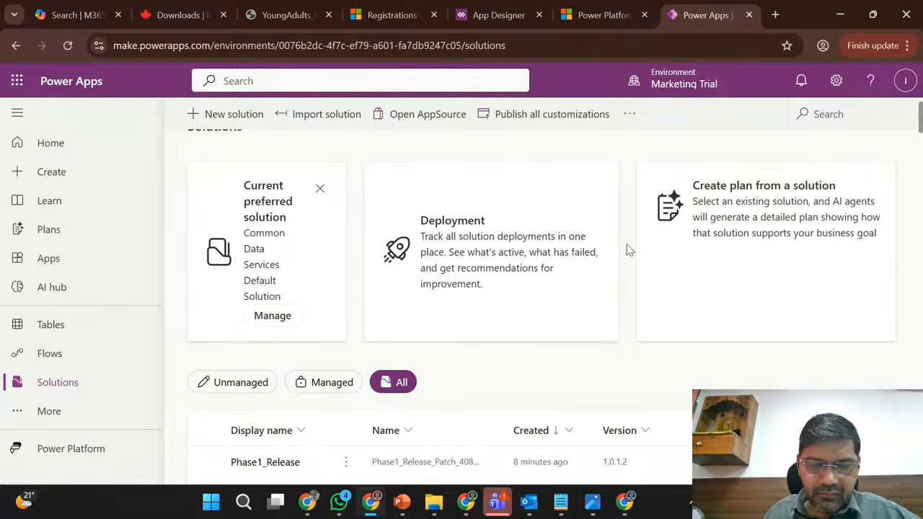
scroll(627, 250, "down", 2)
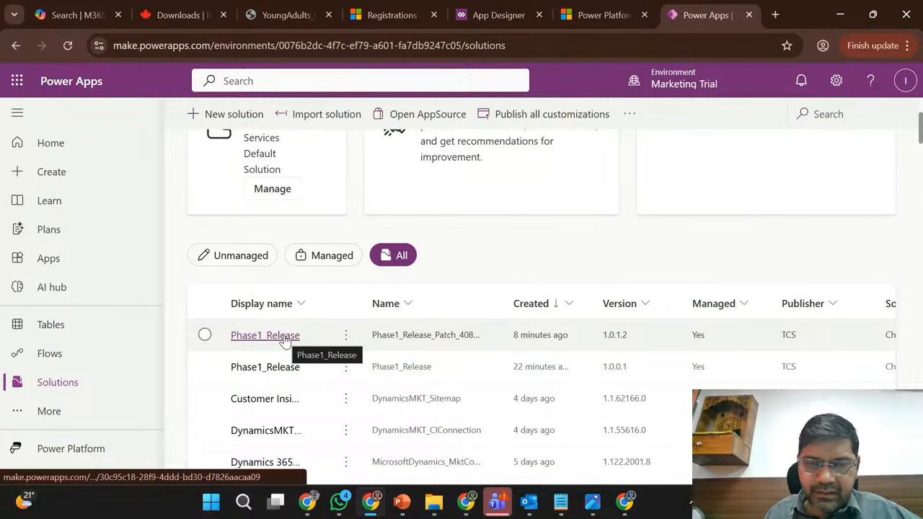
scroll(489, 288, "up", 1)
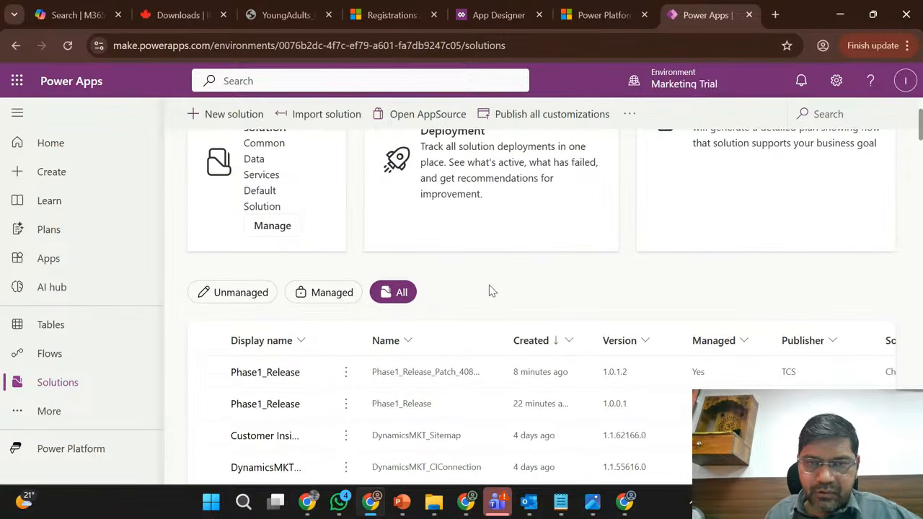
scroll(489, 290, "up", 3)
scroll(489, 291, "down", 3)
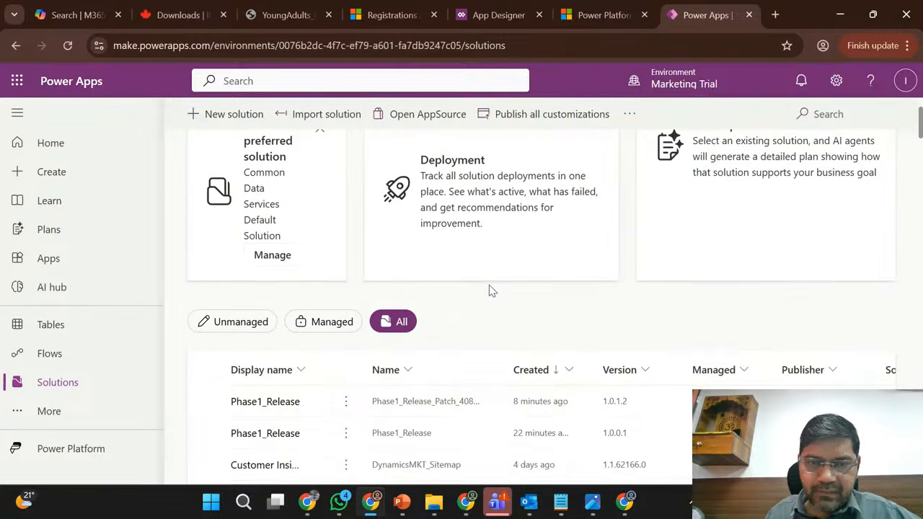
scroll(491, 291, "down", 2)
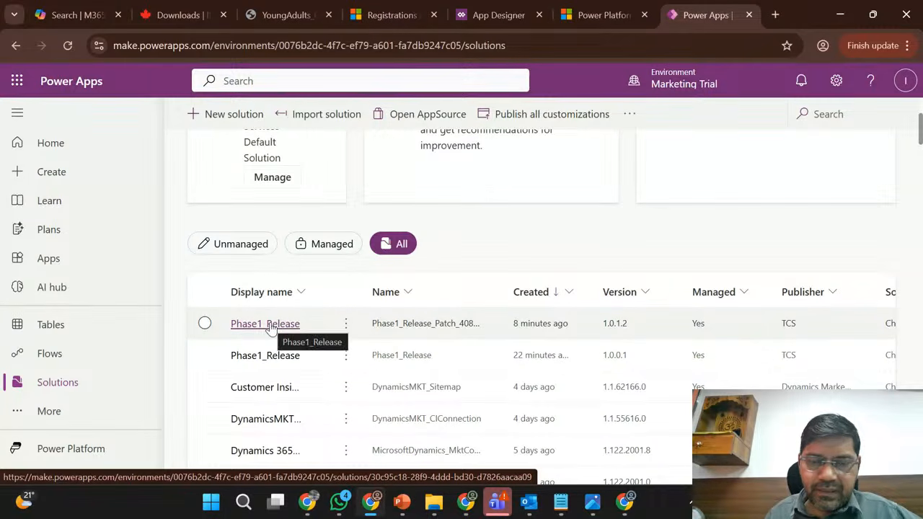
- View the Module 2 slide of the Training Materials deck in PowerPoint, and return to Marketing Trial to check the Phase1_Release import status
mouse_move(402, 502)
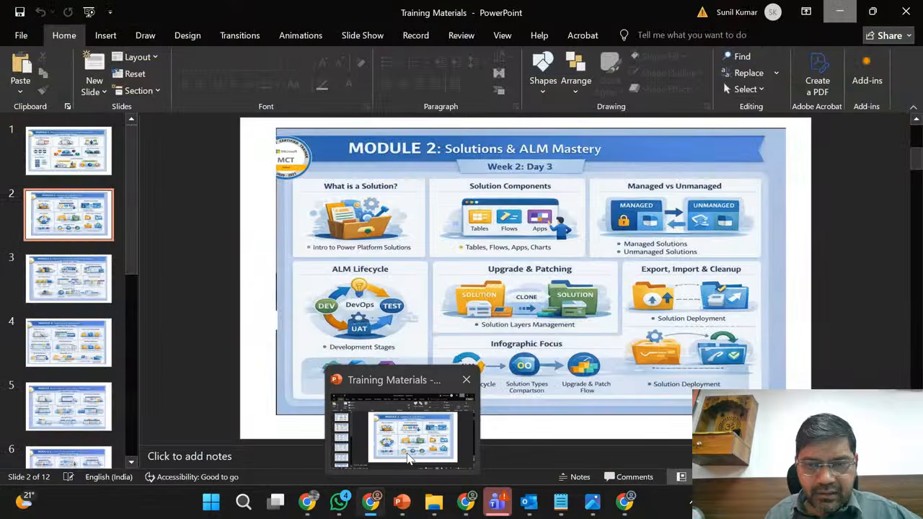
left_click(409, 459)
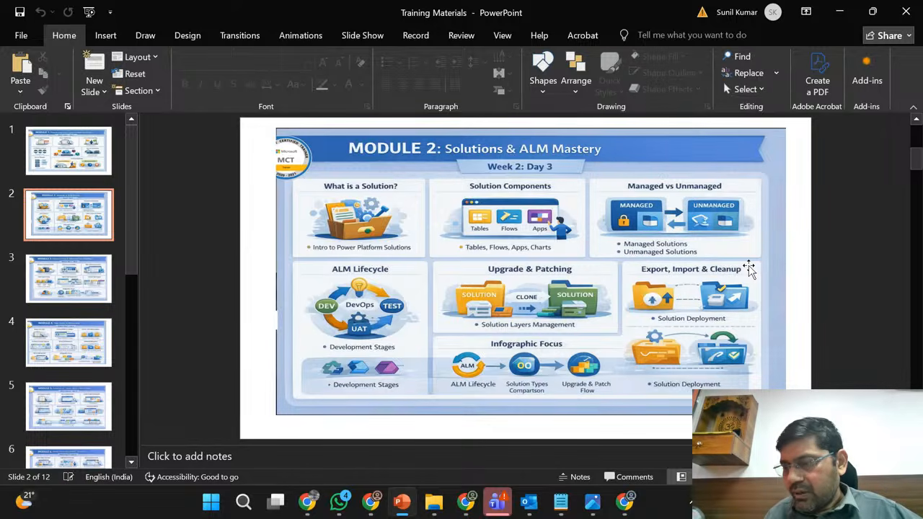
left_click(839, 11)
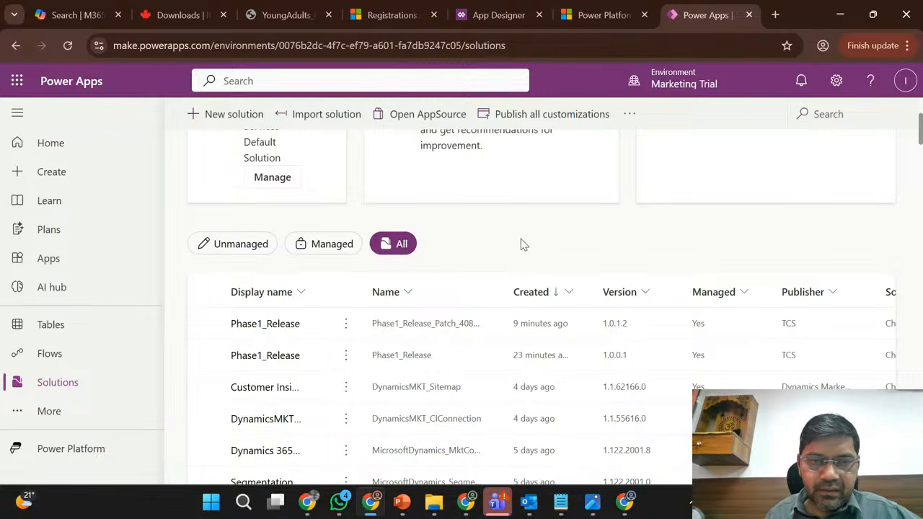
scroll(521, 239, "up", 3)
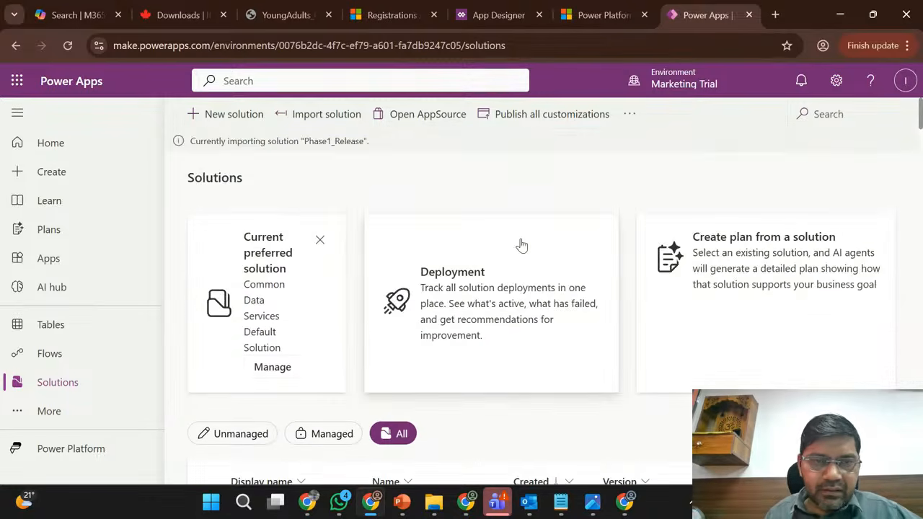
double_click(324, 141)
left_click(448, 180)
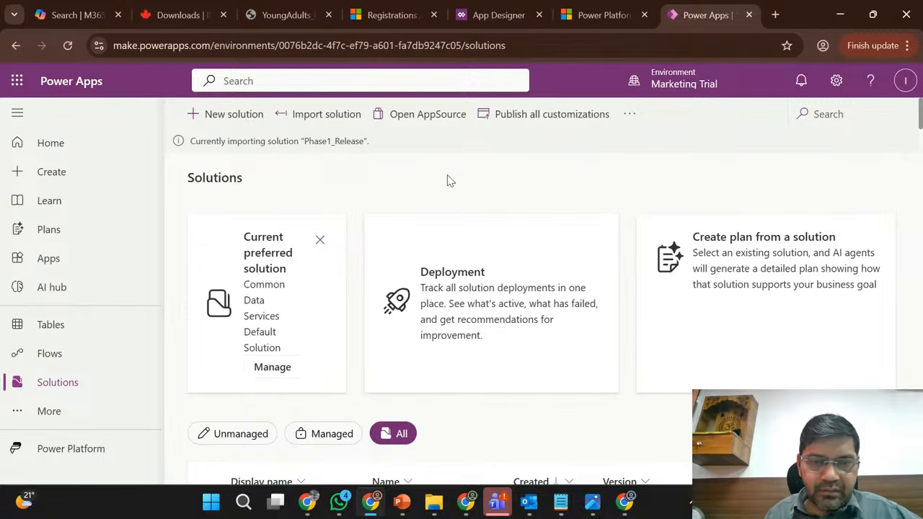
- Switch to Sales Trial, dismiss the export notice, and check whether cloning is available for the Phase1_Release patches 1.0.1.2 and 1.0.2.1
left_click(472, 509)
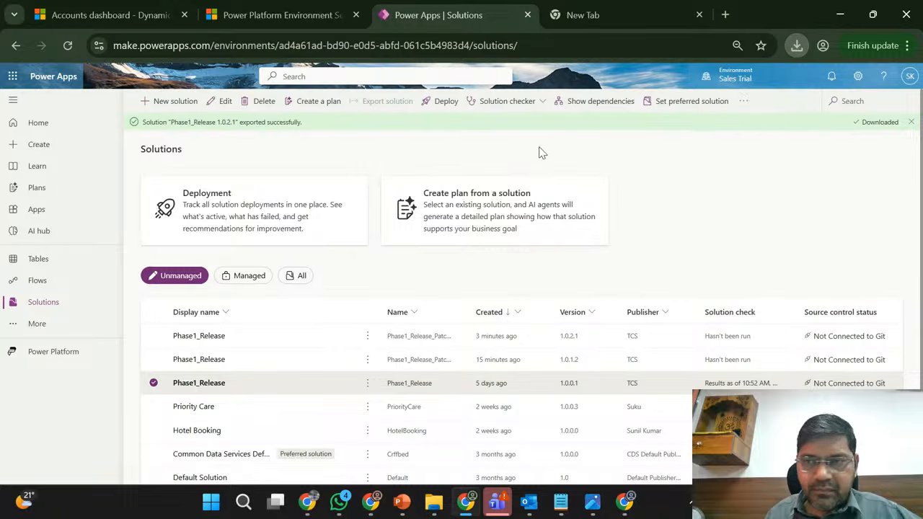
left_click(910, 122)
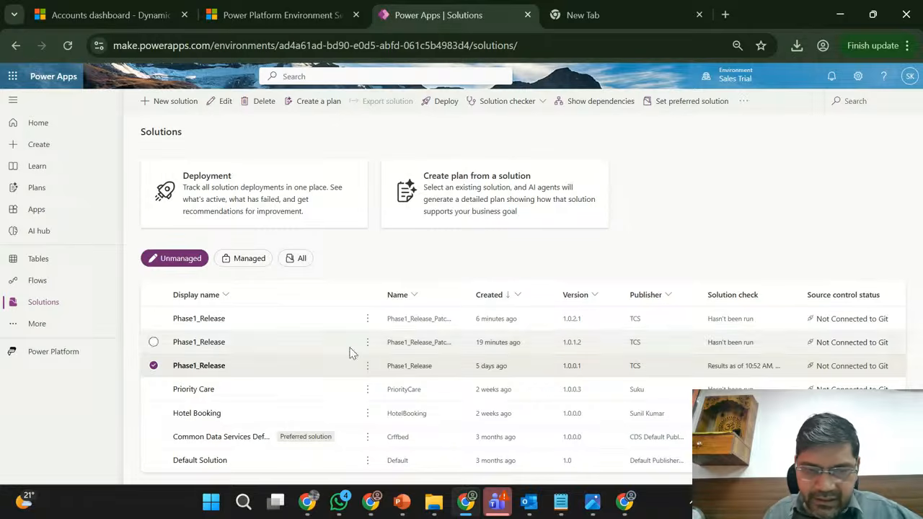
left_click(154, 367)
left_click(311, 349)
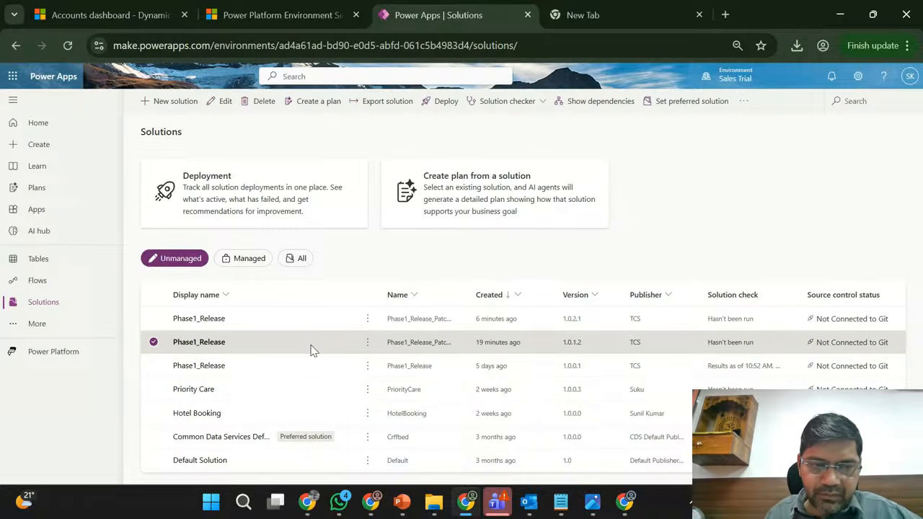
left_click(366, 345)
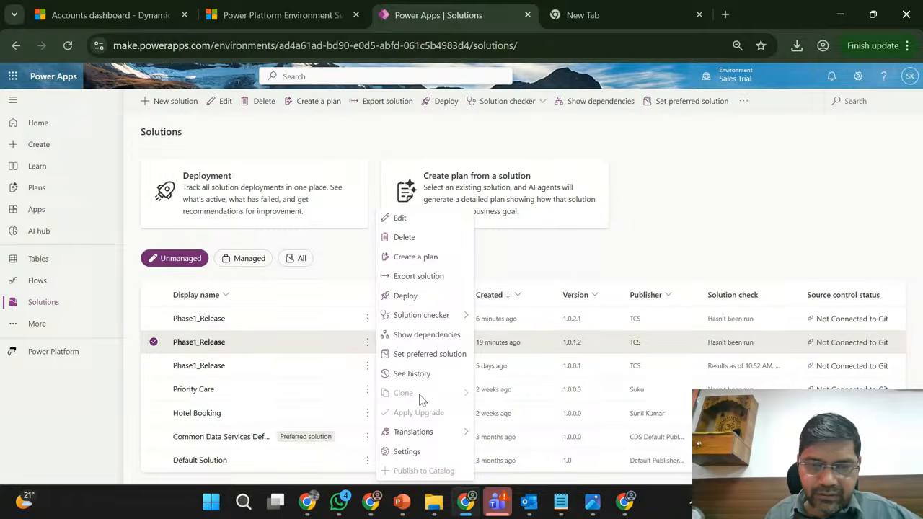
left_click(310, 326)
left_click(366, 320)
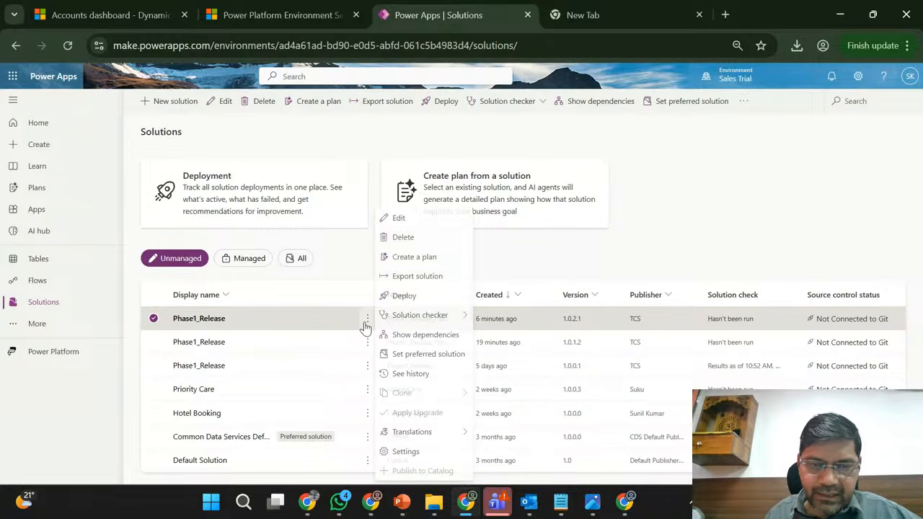
left_click(154, 321)
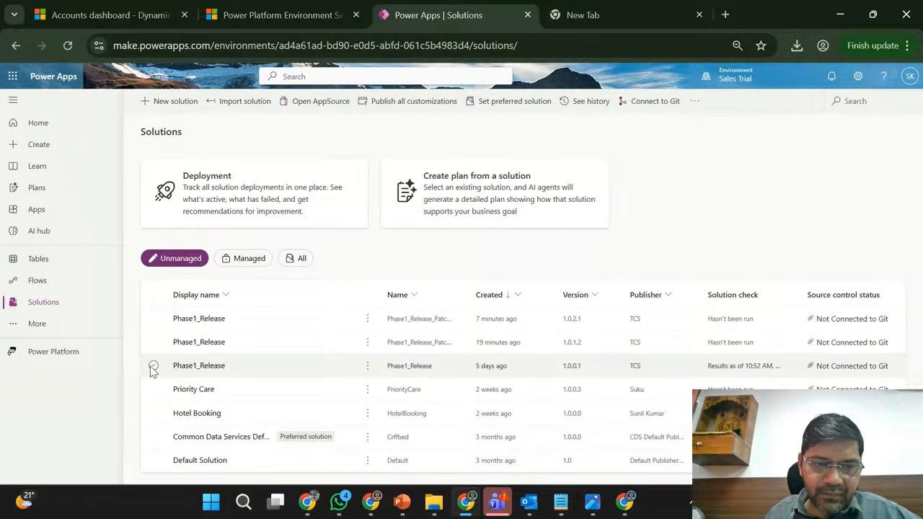
- Start a Clone to solution operation on the base Phase1_Release 1.0.0.1 solution
left_click(153, 367)
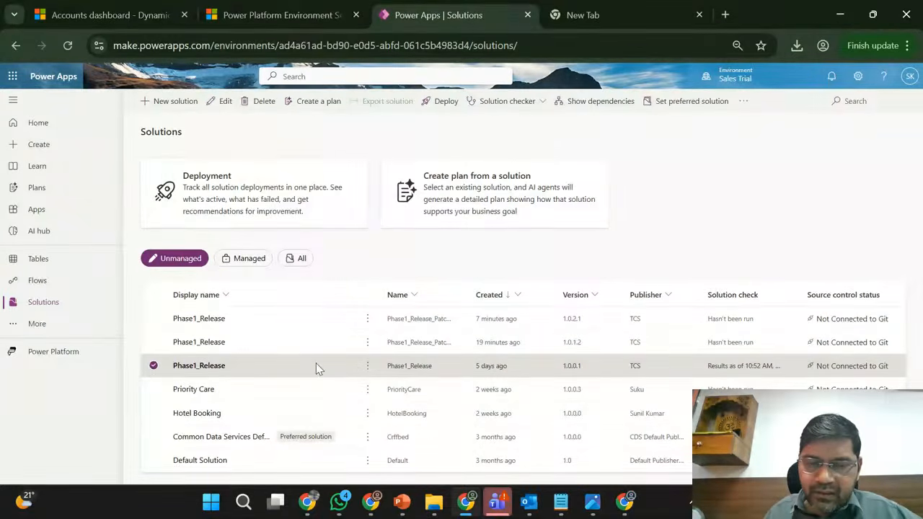
left_click(368, 367)
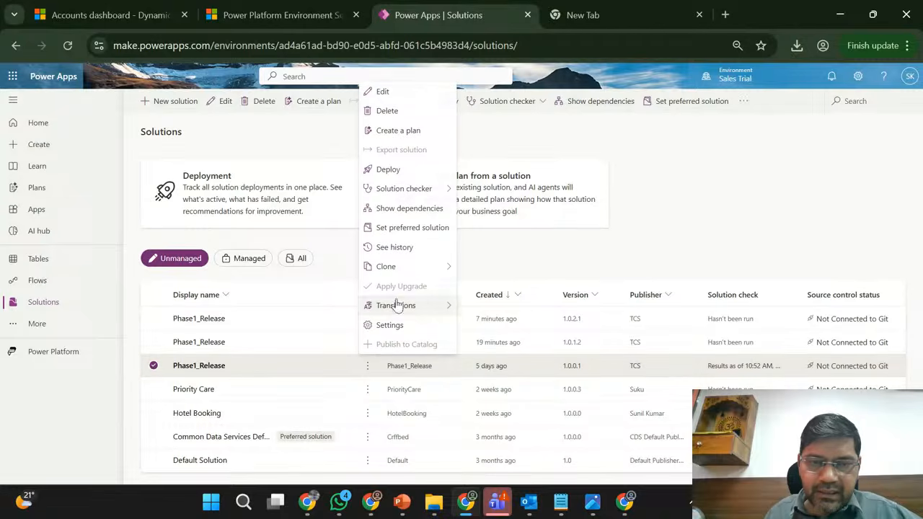
mouse_move(437, 270)
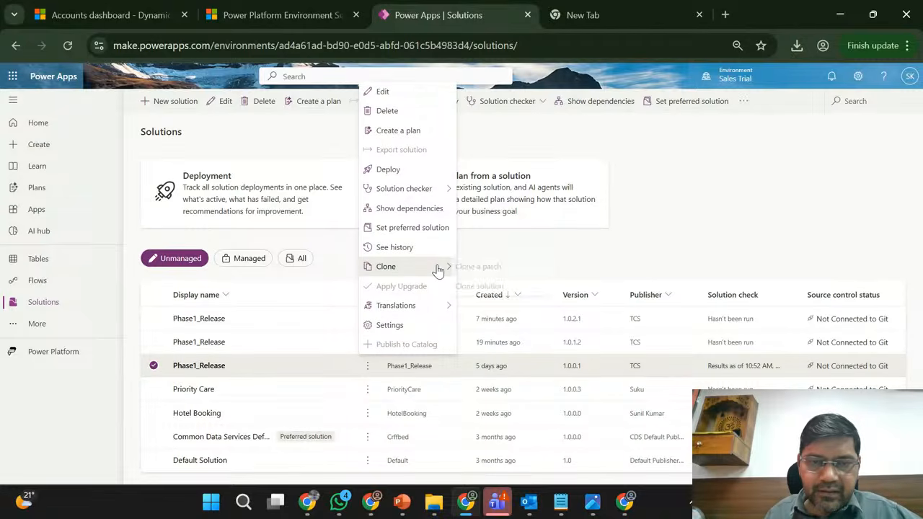
left_click(495, 290)
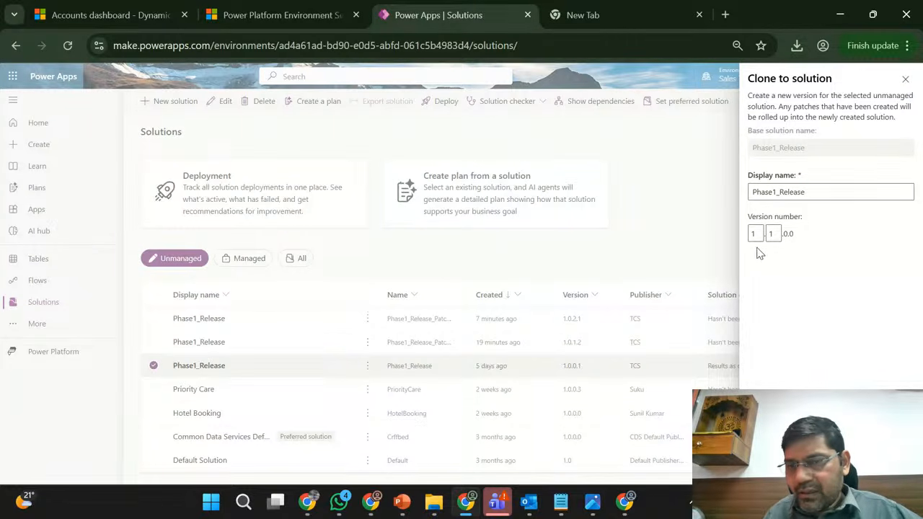
- Set the clone's version number to 1.1.0.0 and create the cloned Phase1_Release solution
left_click(772, 235)
type("1")
double_click(789, 235)
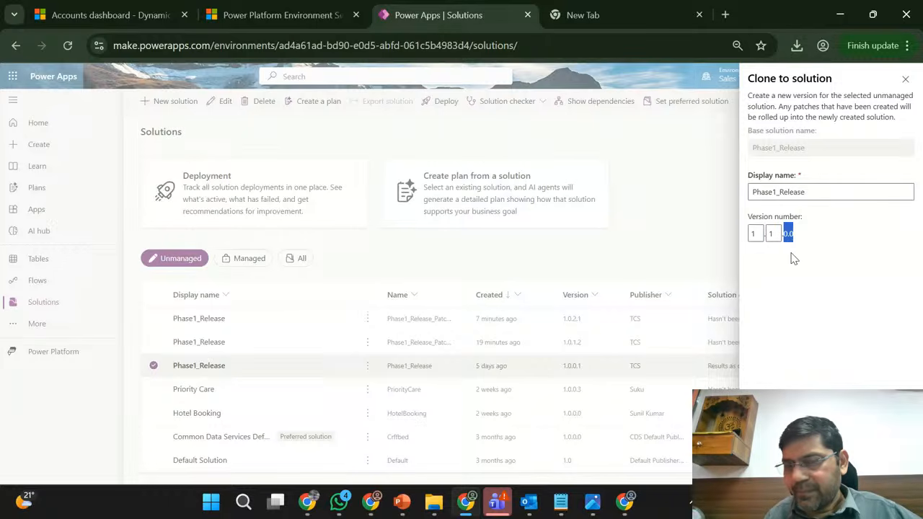
left_click(787, 282)
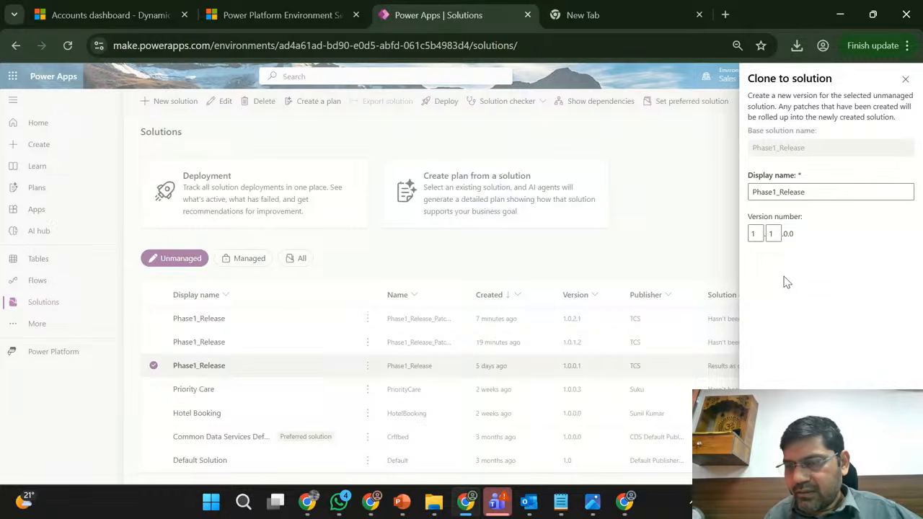
double_click(774, 234)
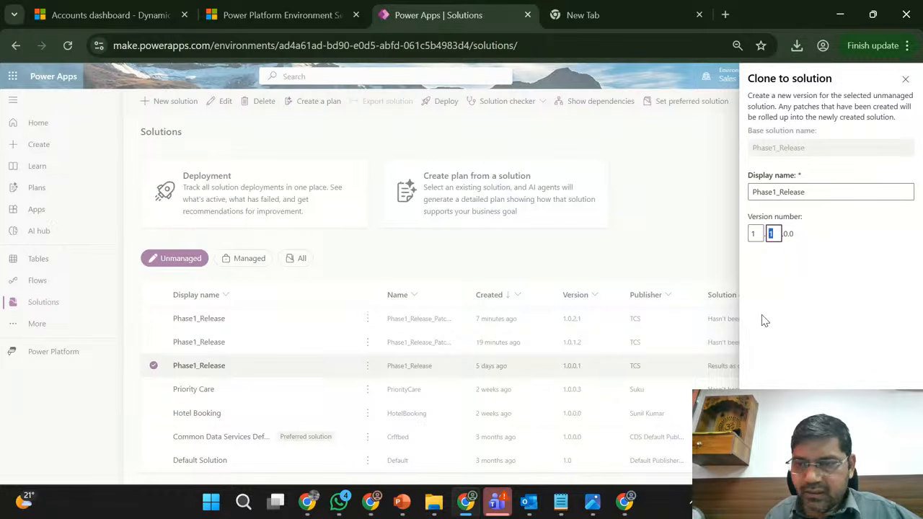
type("1")
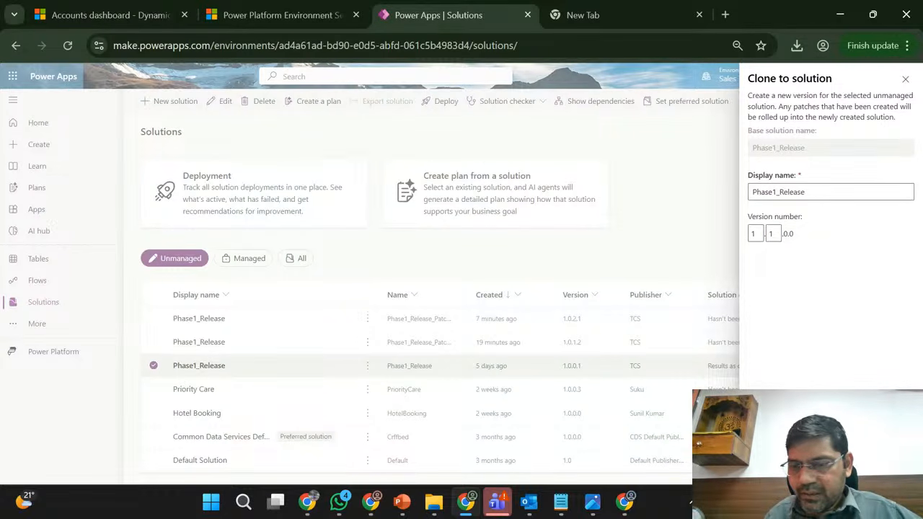
left_click(770, 468)
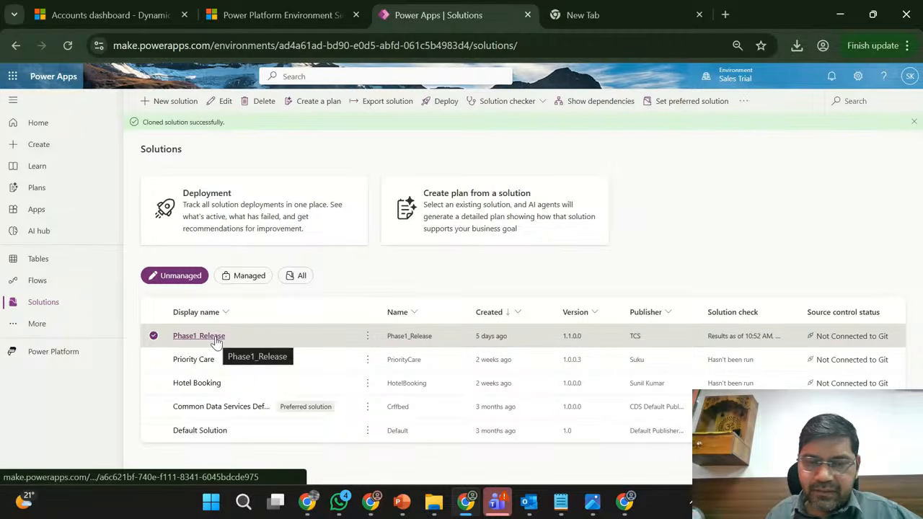
- Check the cloned Phase1_Release solution's version and its objects, dismiss the chat notification, and return to the solutions list
double_click(570, 336)
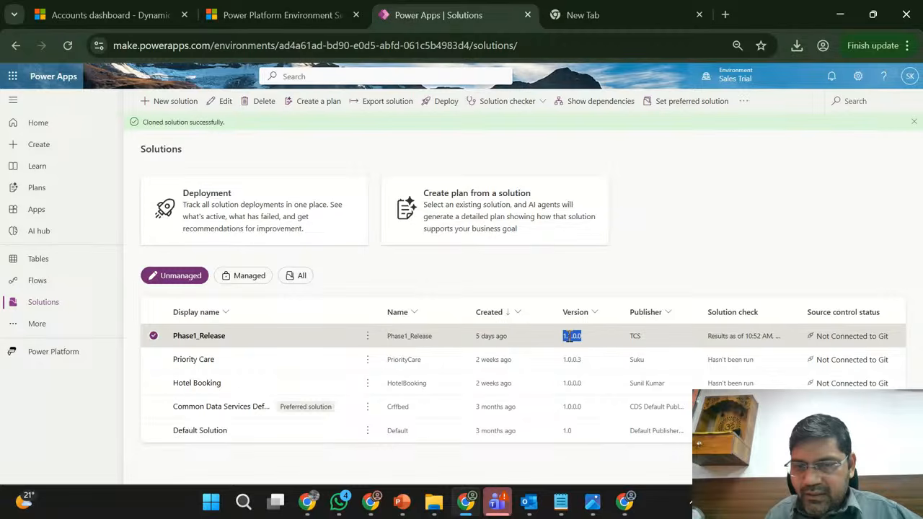
left_click(199, 337)
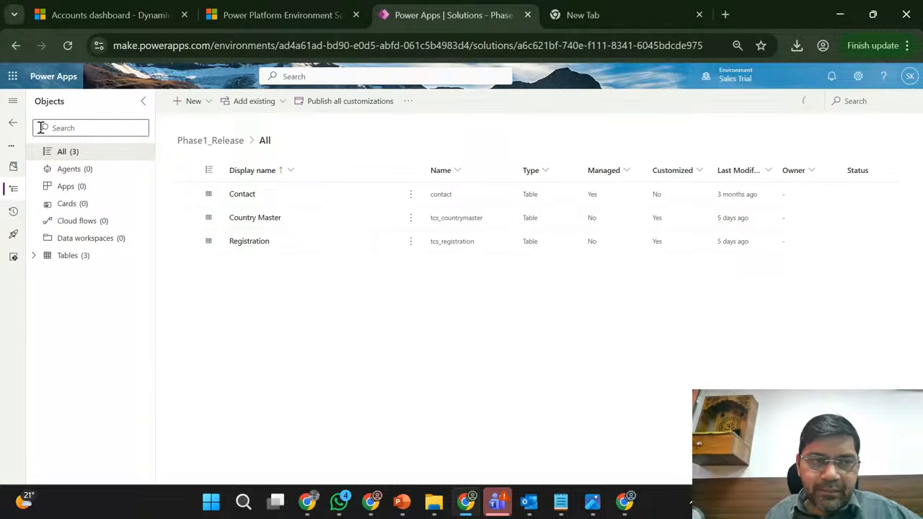
left_click(13, 126)
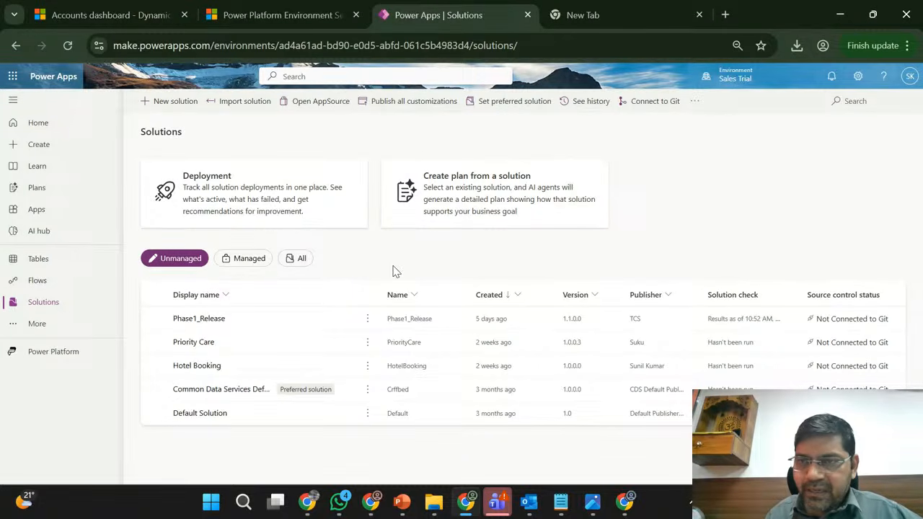
left_click(211, 319)
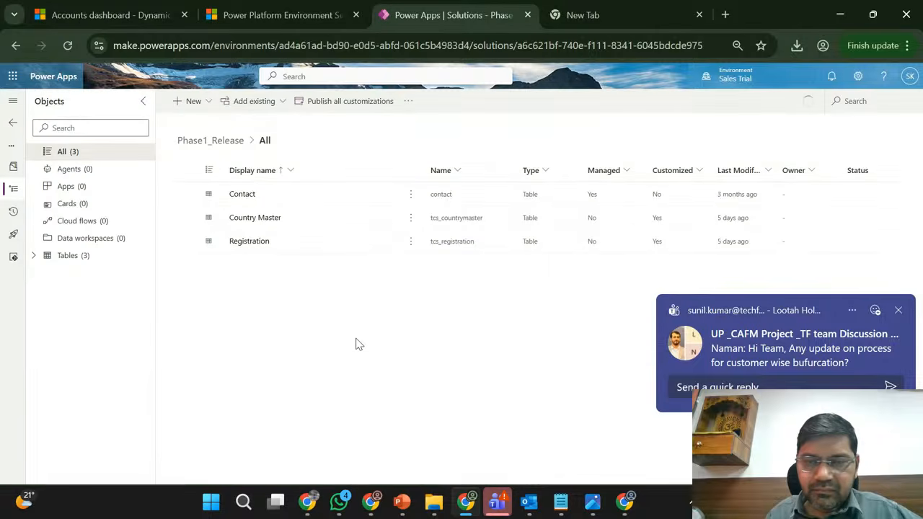
left_click(899, 312)
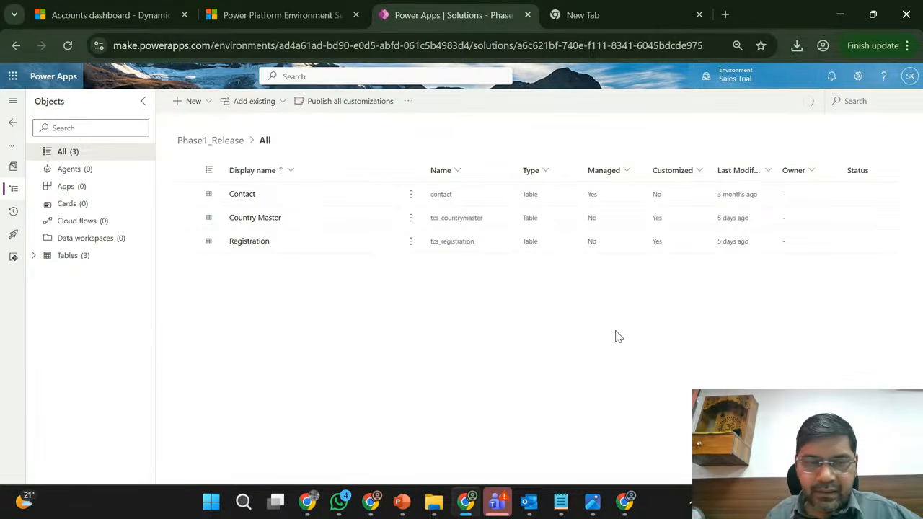
left_click(12, 128)
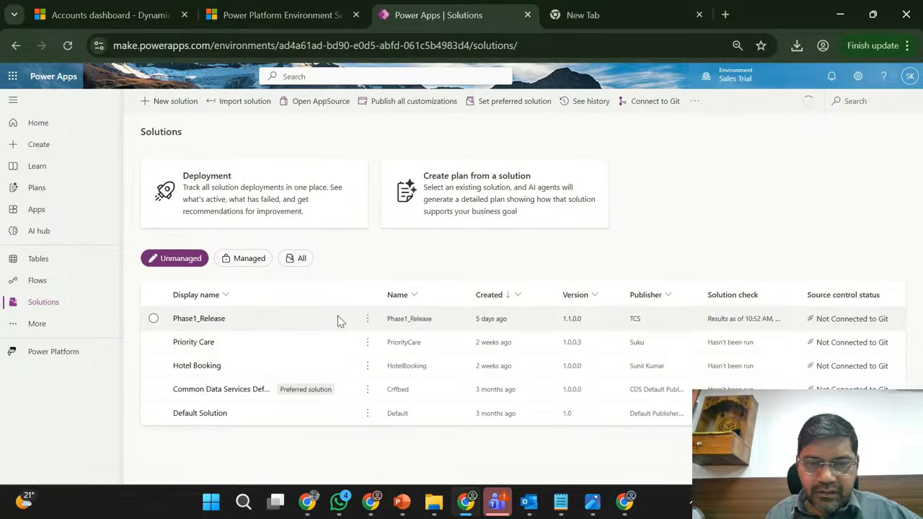
- Export the Phase1_Release solution from Sales Trial as a managed solution with version number 1.1.0.1
left_click(339, 321)
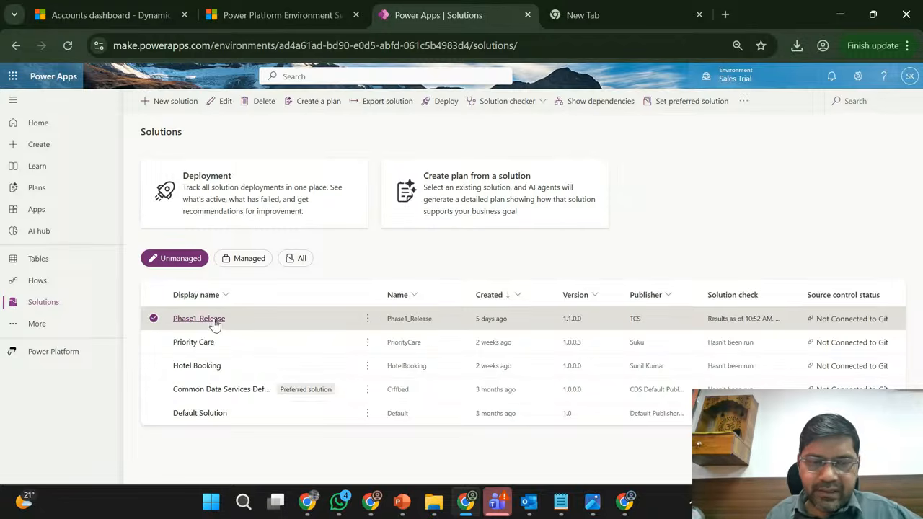
left_click(368, 321)
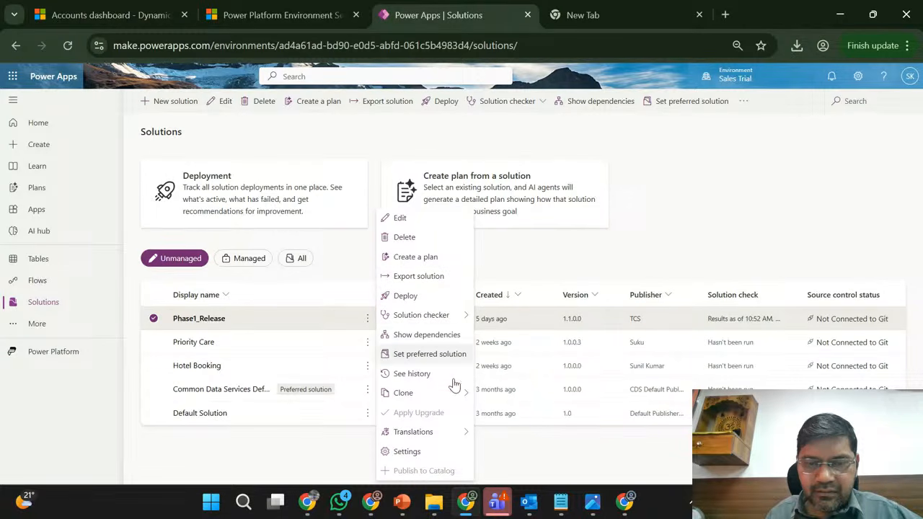
left_click(441, 276)
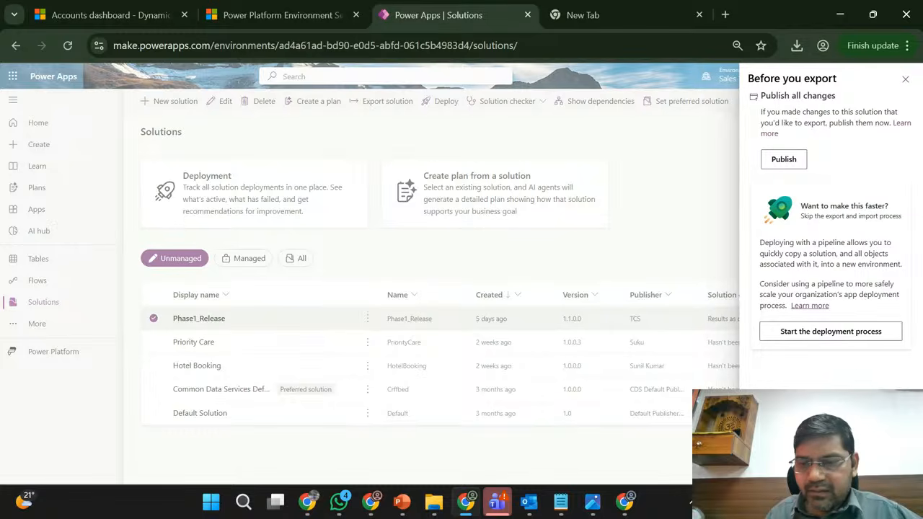
left_click(776, 466)
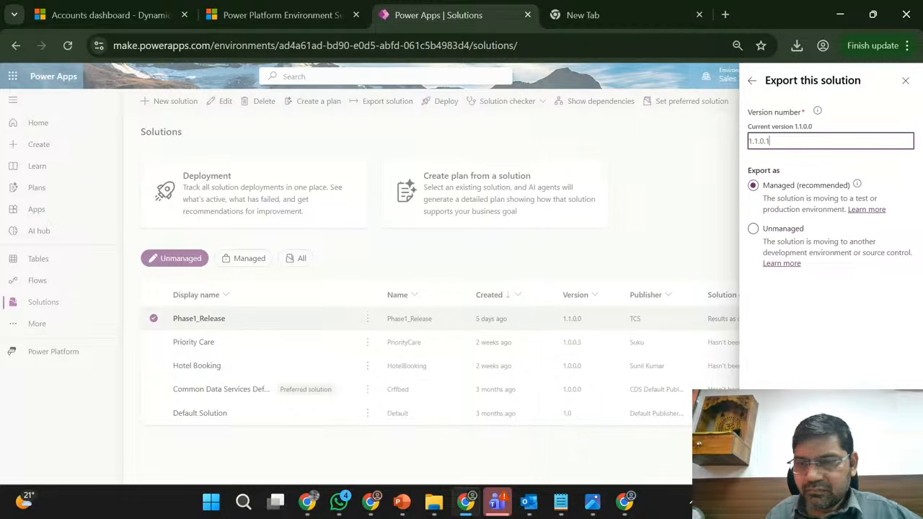
left_click(772, 467)
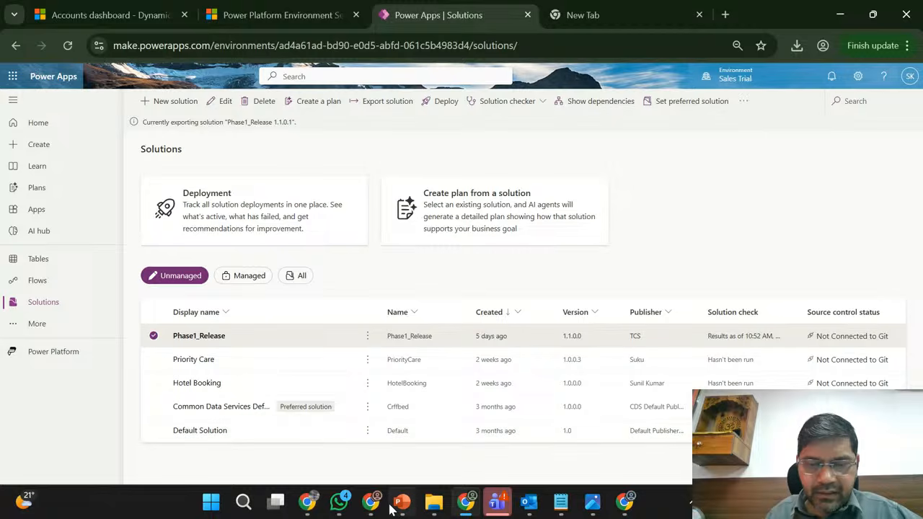
- Switch to the Marketing Trial solutions page, dismiss the import notice, and publish all customizations
mouse_move(373, 512)
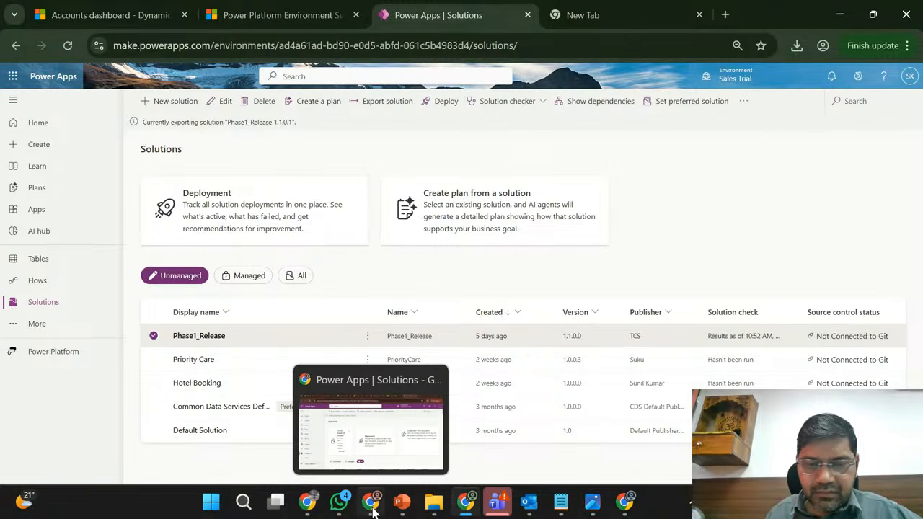
left_click(381, 458)
scroll(433, 400, "down", 2)
scroll(432, 393, "up", 2)
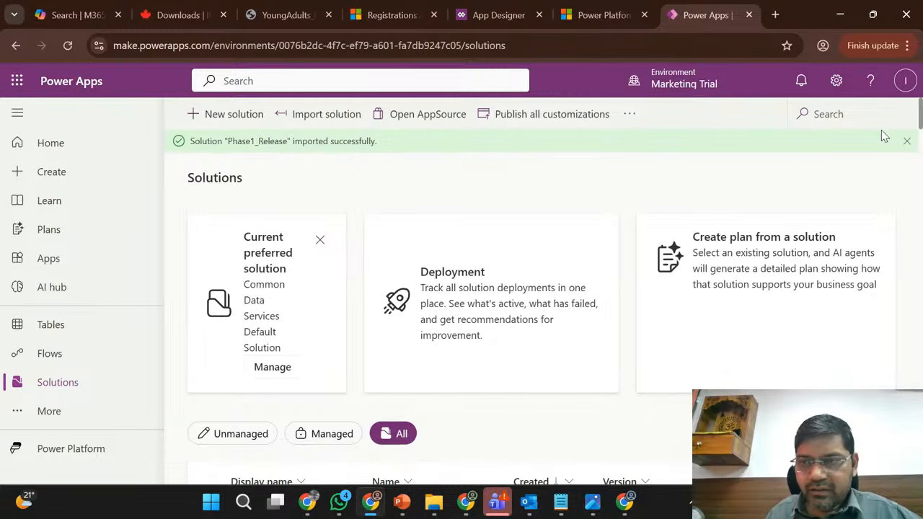
left_click(907, 141)
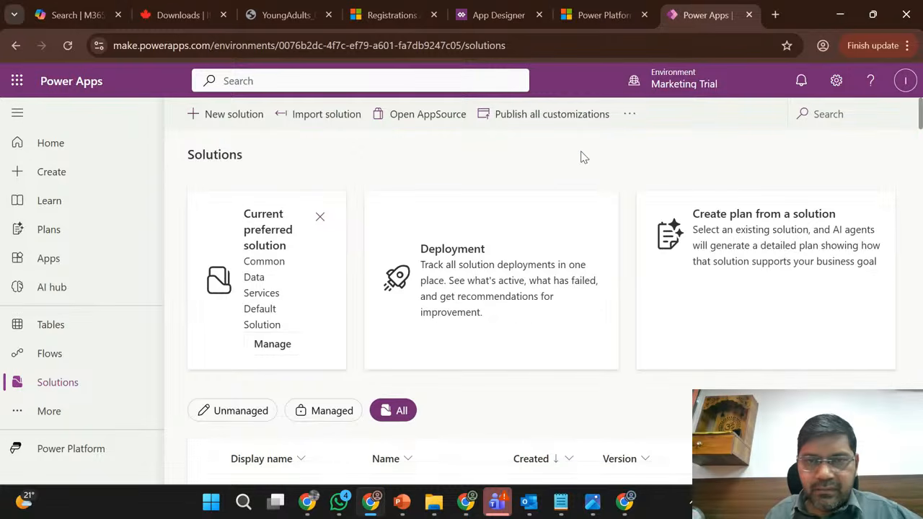
left_click(551, 124)
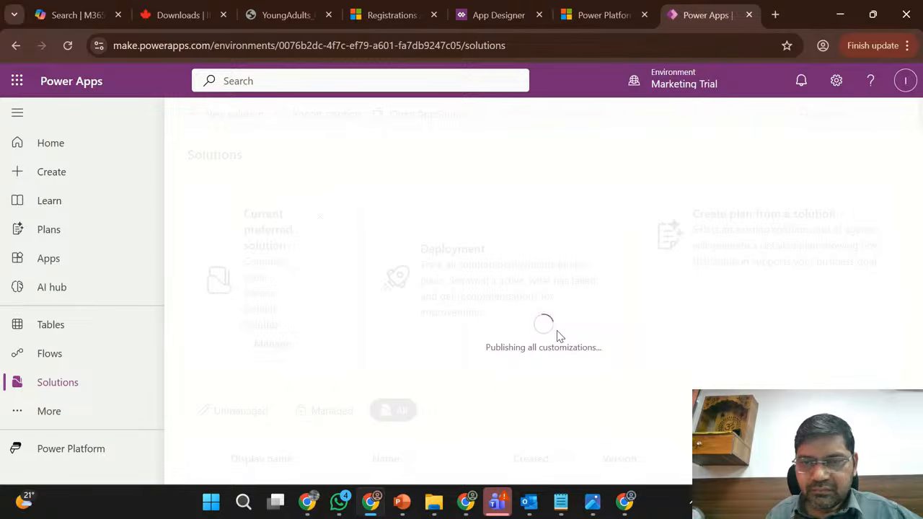
- Check the Active Registrations list in Sales Hub and the publishing progress in Marketing Trial
left_click(389, 9)
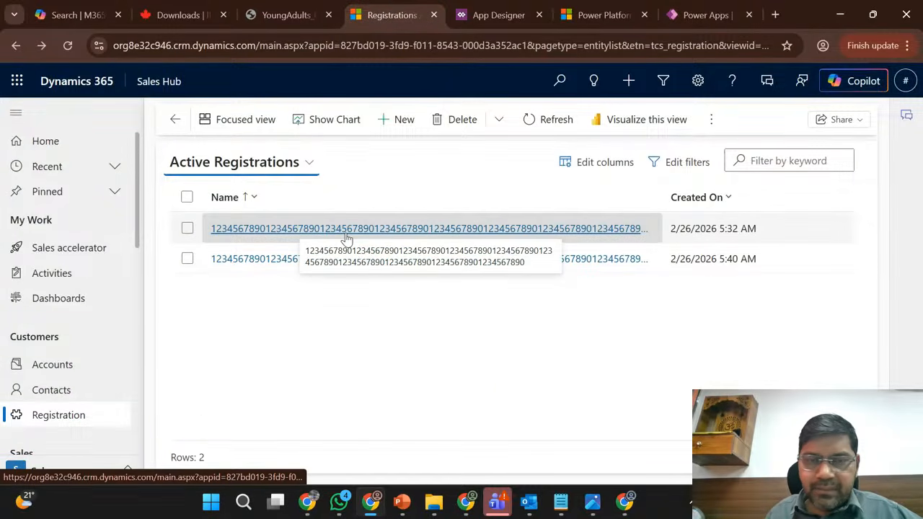
left_click(621, 9)
left_click(696, 9)
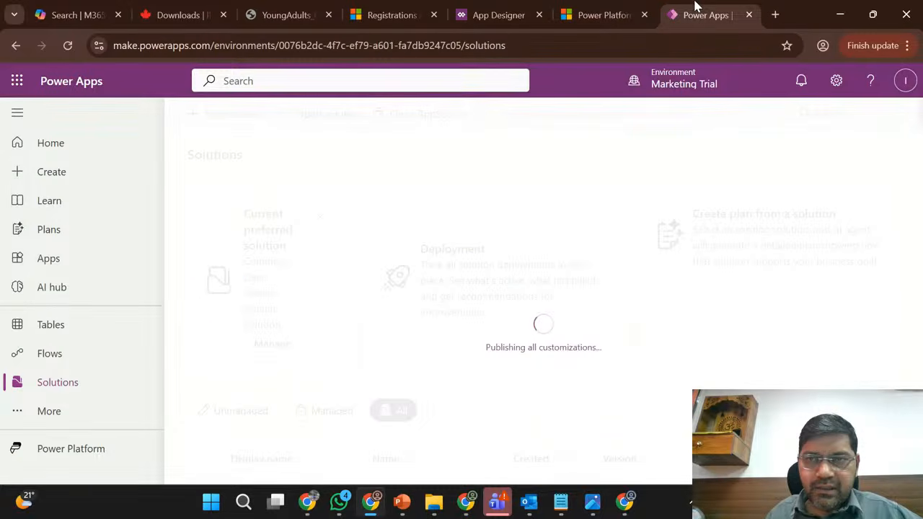
left_click(397, 9)
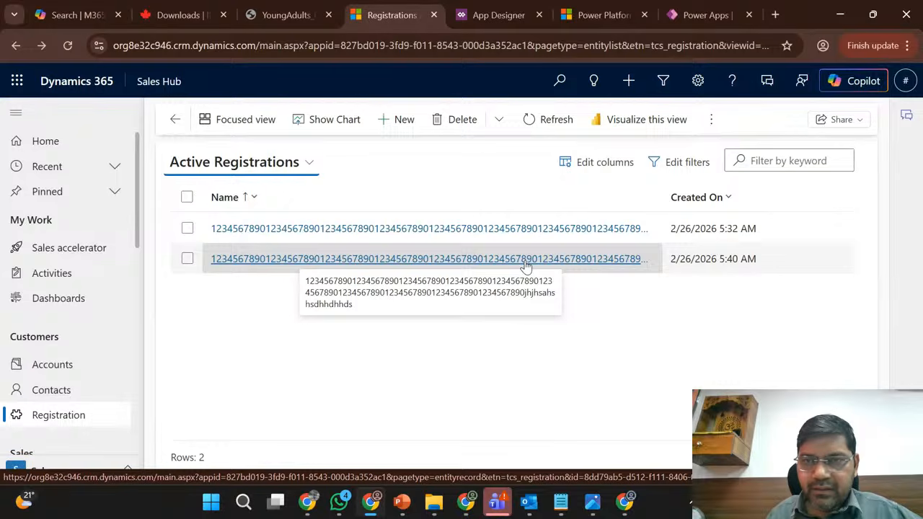
left_click(706, 10)
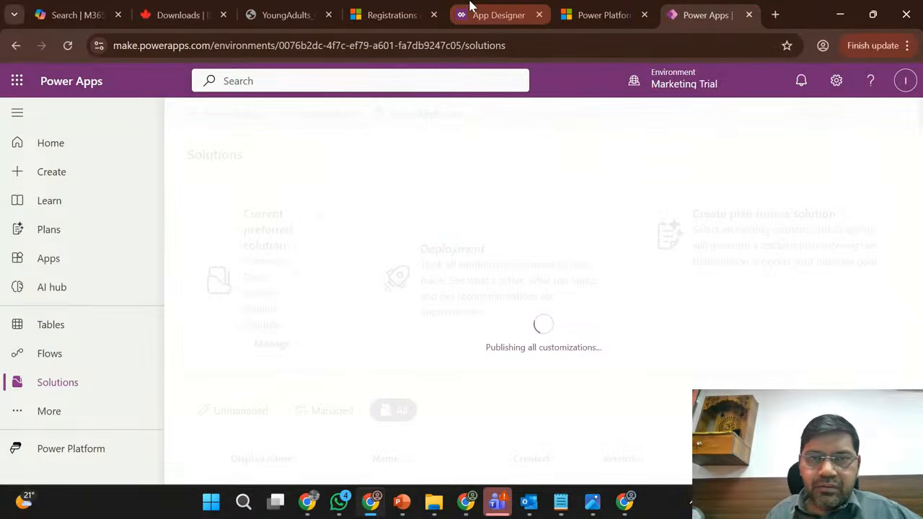
- Open a new Registration form in Sales Hub, check that publishing has finished in Marketing Trial, and reload the form
left_click(383, 8)
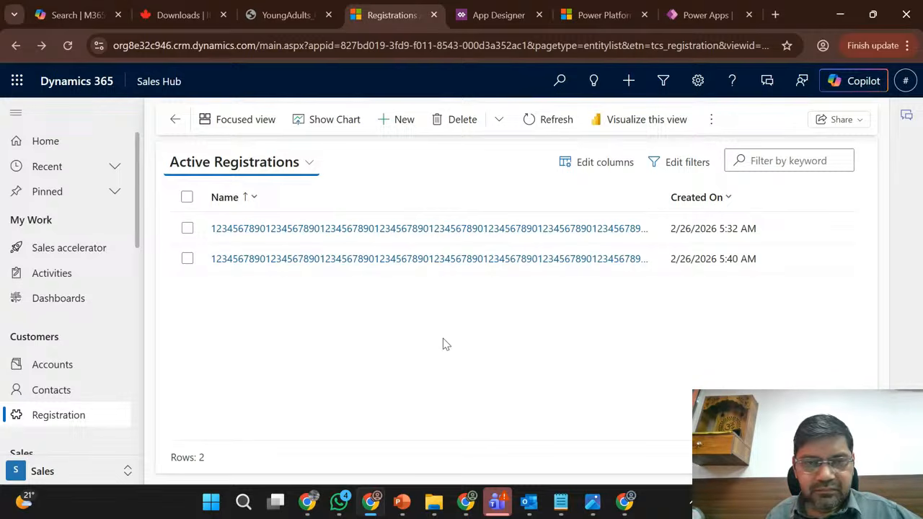
left_click(404, 121)
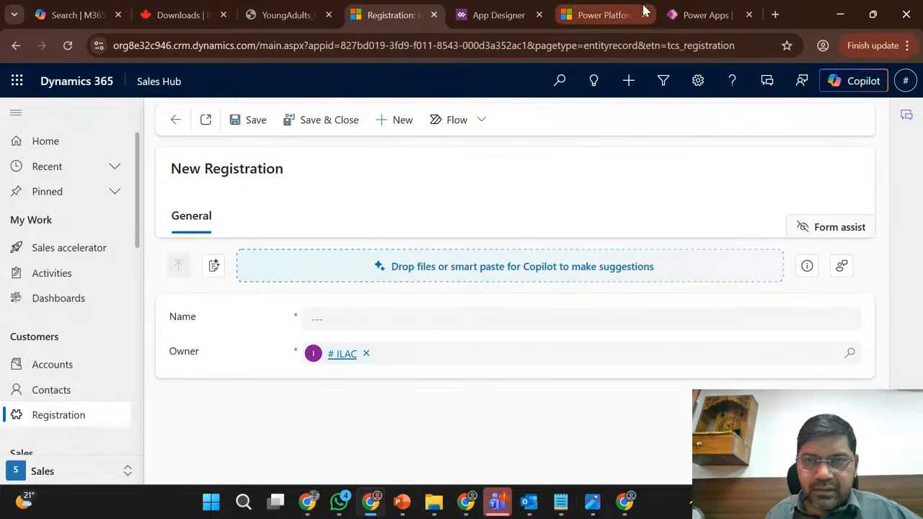
left_click(709, 9)
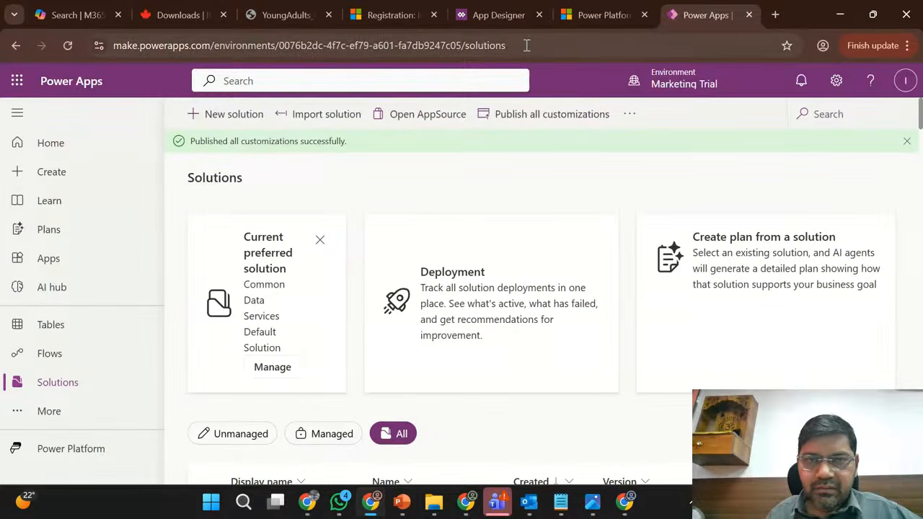
left_click(423, 9)
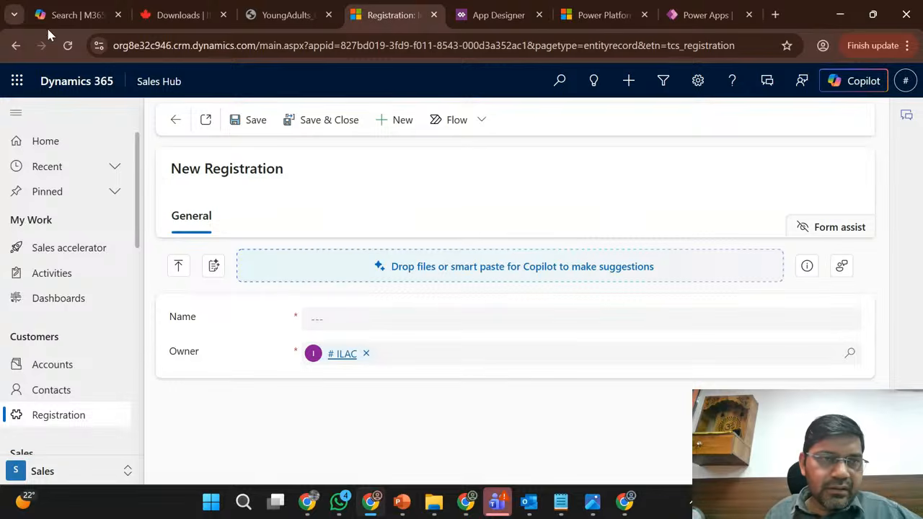
left_click(68, 48)
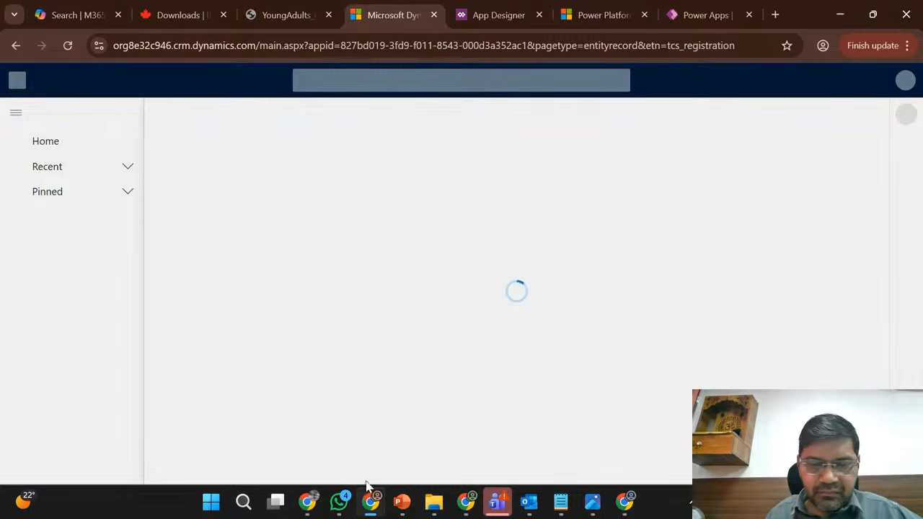
- Switch to Sales Trial and download the exported Phase1_Release 1.1.0.1 managed package
left_click(372, 509)
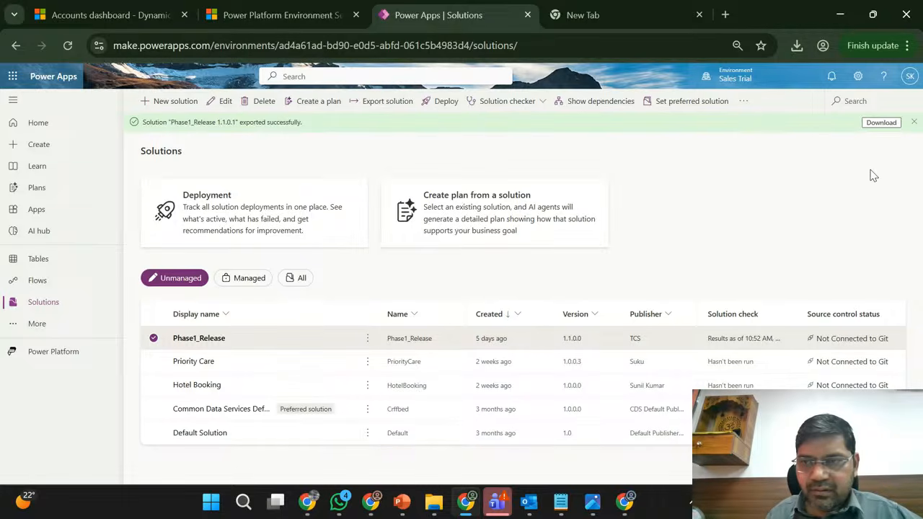
left_click(875, 129)
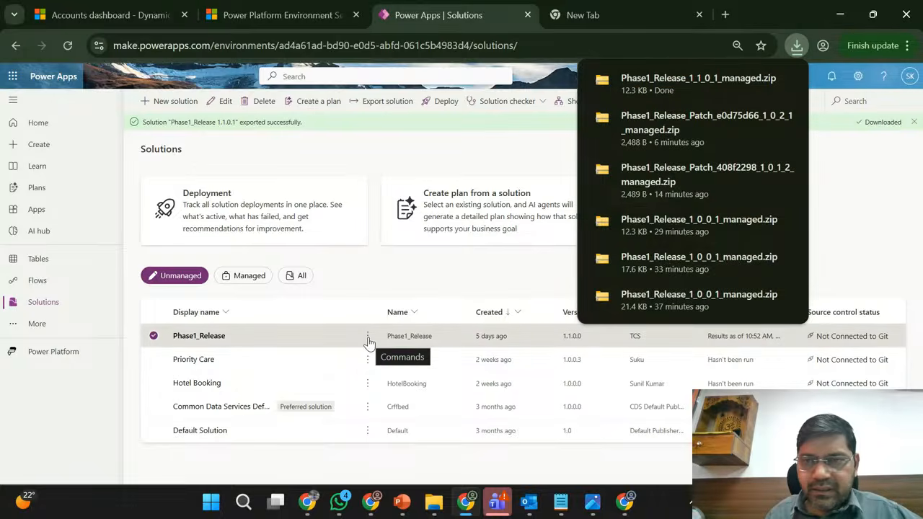
- Check the clone options available for Phase1_Release, and switch back to the New Registration form in Sales Hub
left_click(368, 338)
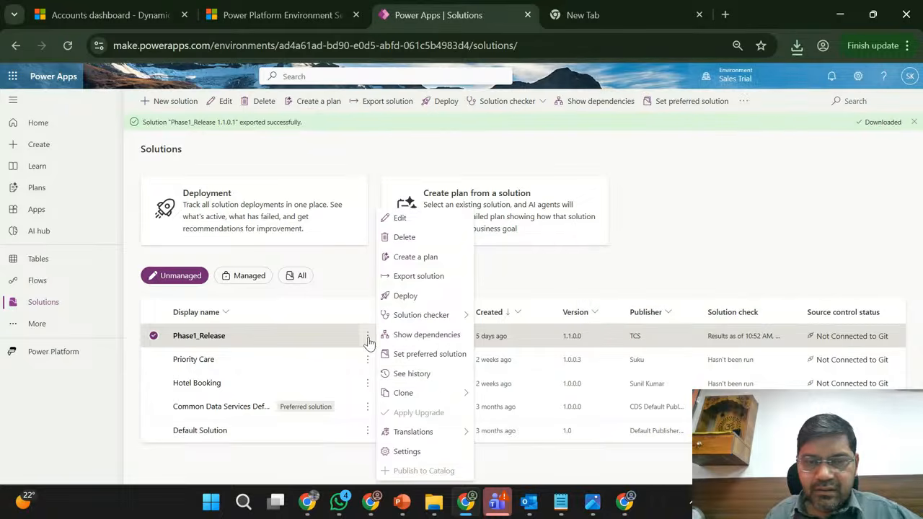
mouse_move(445, 400)
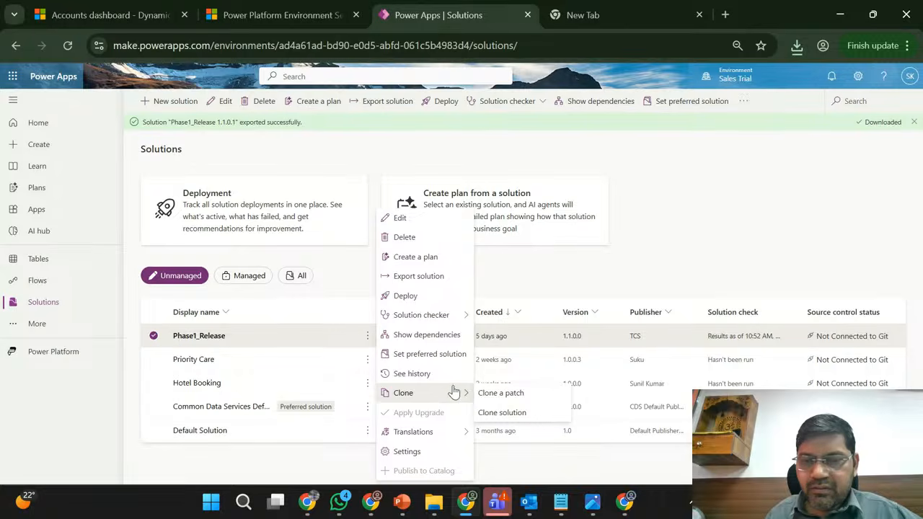
left_click(629, 256)
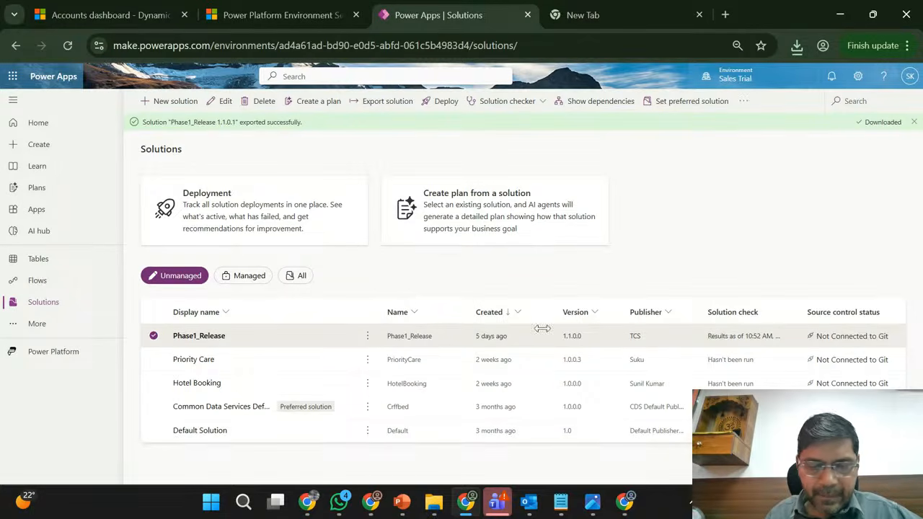
left_click(372, 502)
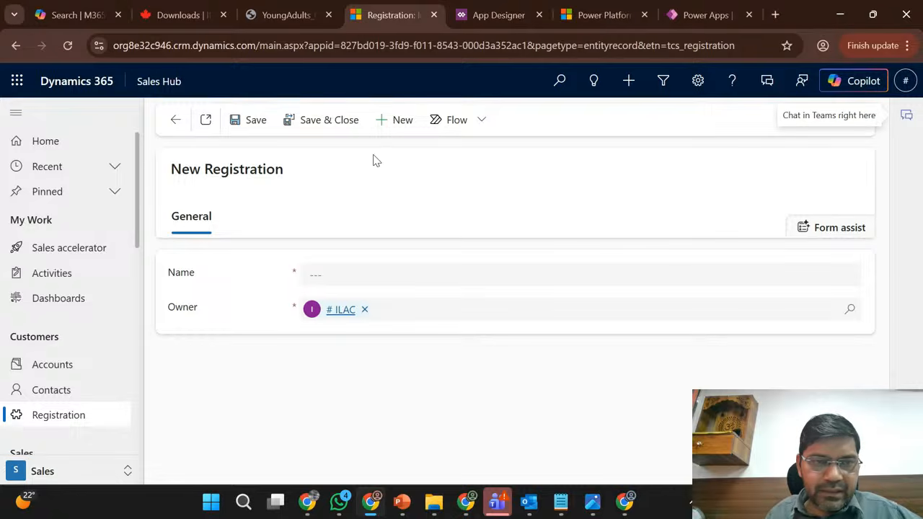
- Return to the Active Registrations list, open the registration created at 5:32 AM, and copy its Name value
left_click(176, 119)
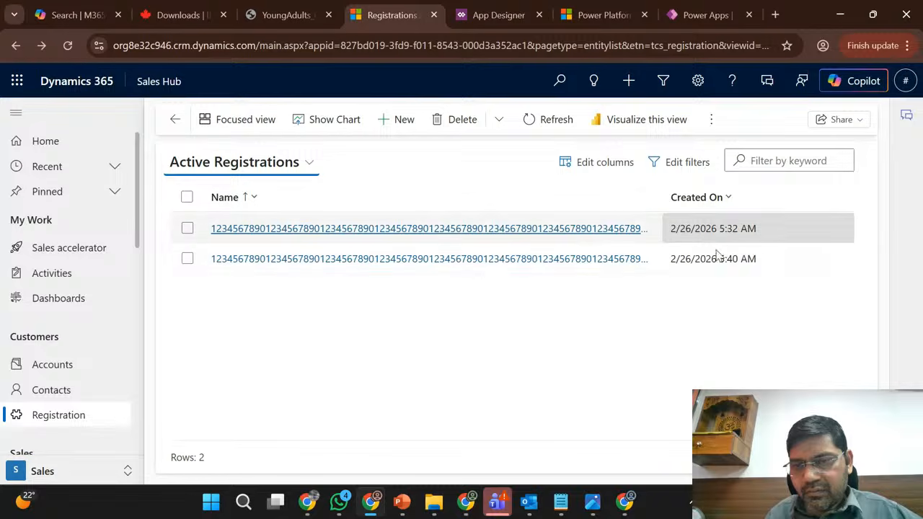
left_click(523, 231)
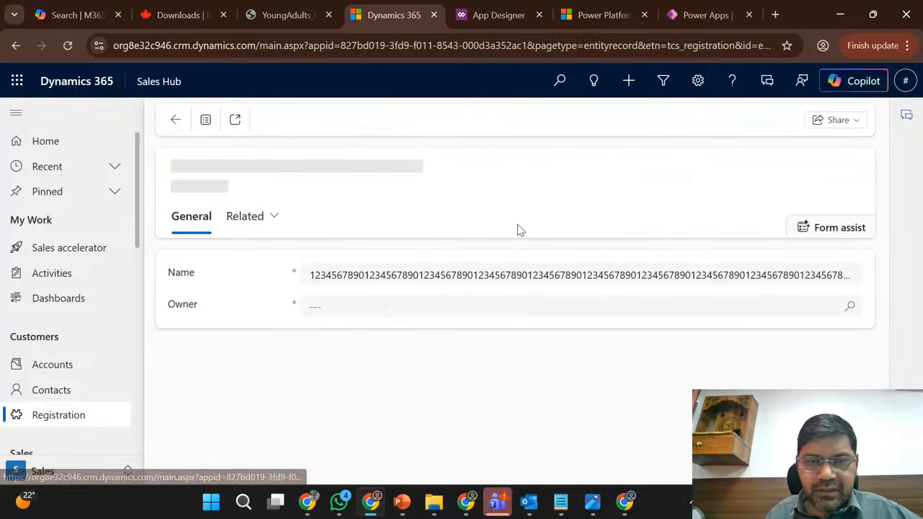
double_click(449, 291)
key("ctrl+c")
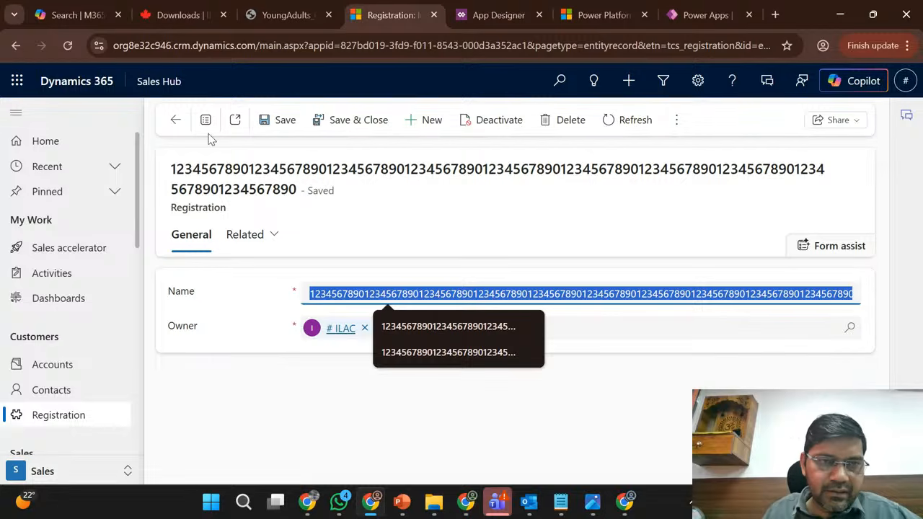
- Create a Registration with the copied digits repeated to a 200-character Name, save and close it, and return to the Active Registrations list
left_click(425, 120)
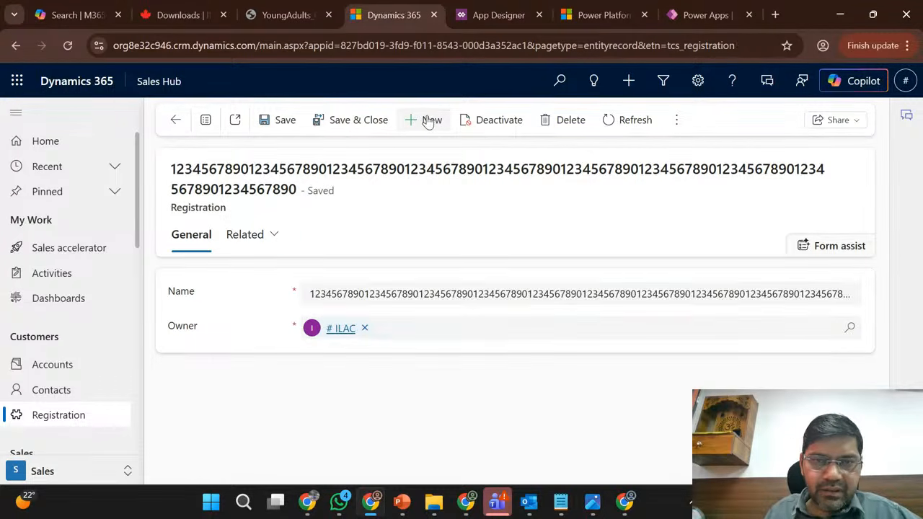
left_click(316, 318)
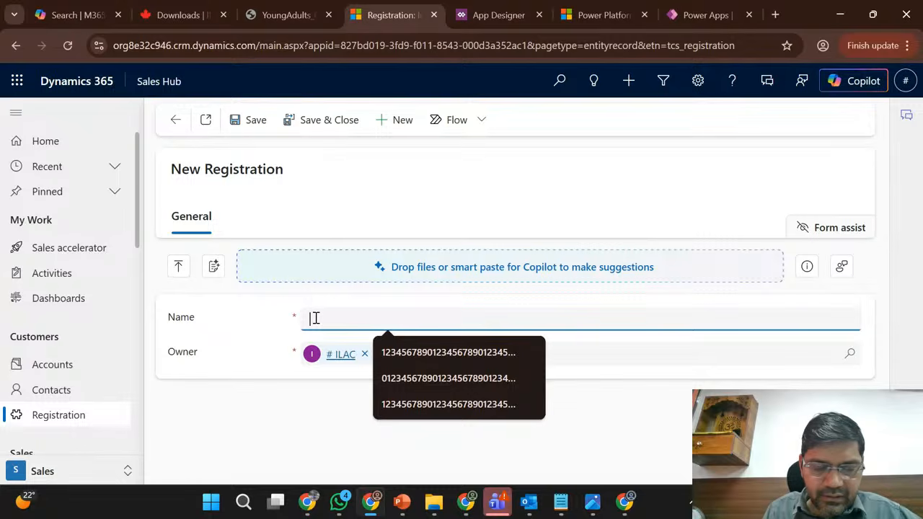
key("ctrl+v")
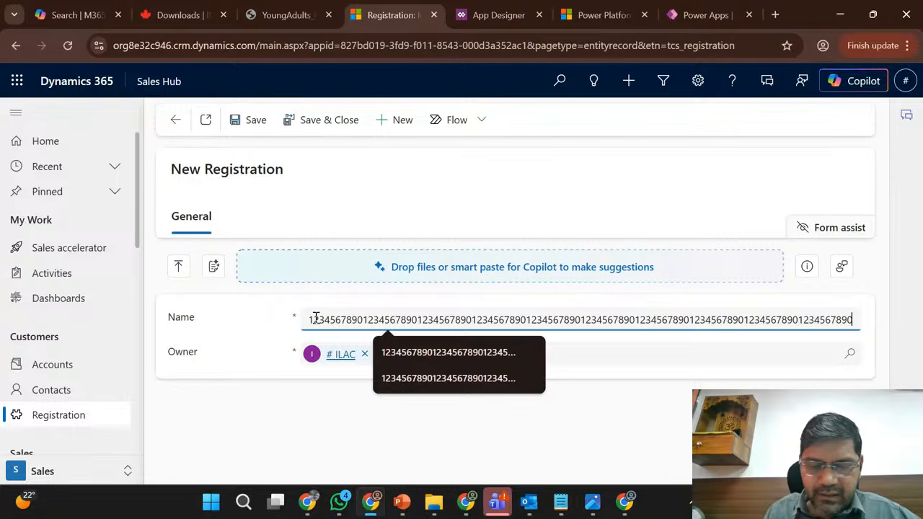
key("Escape")
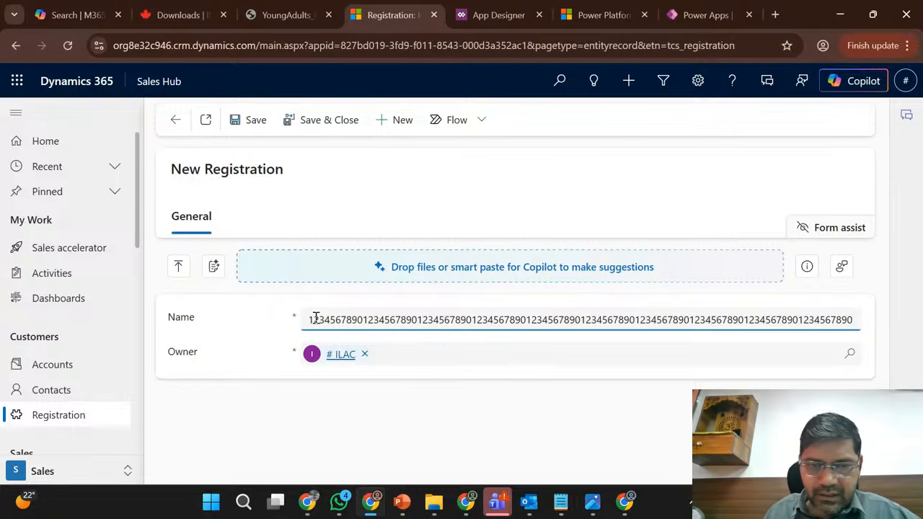
left_click(319, 121)
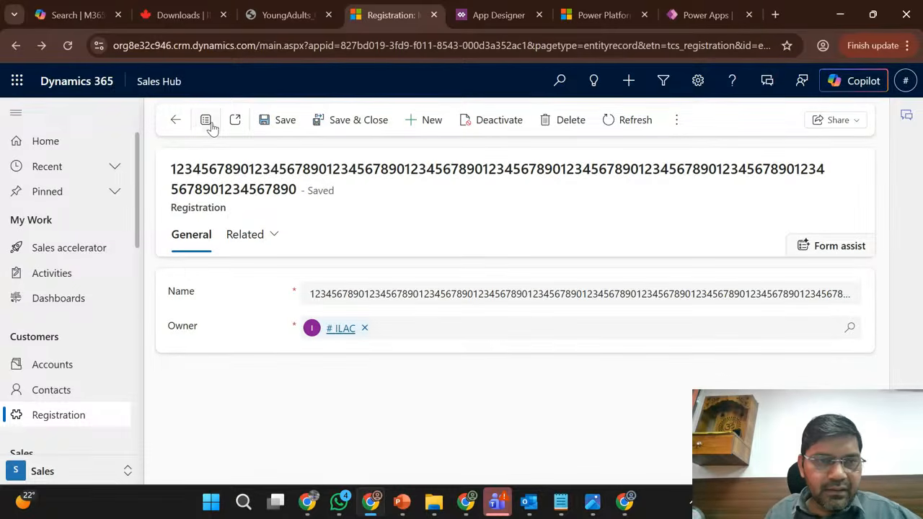
left_click(179, 120)
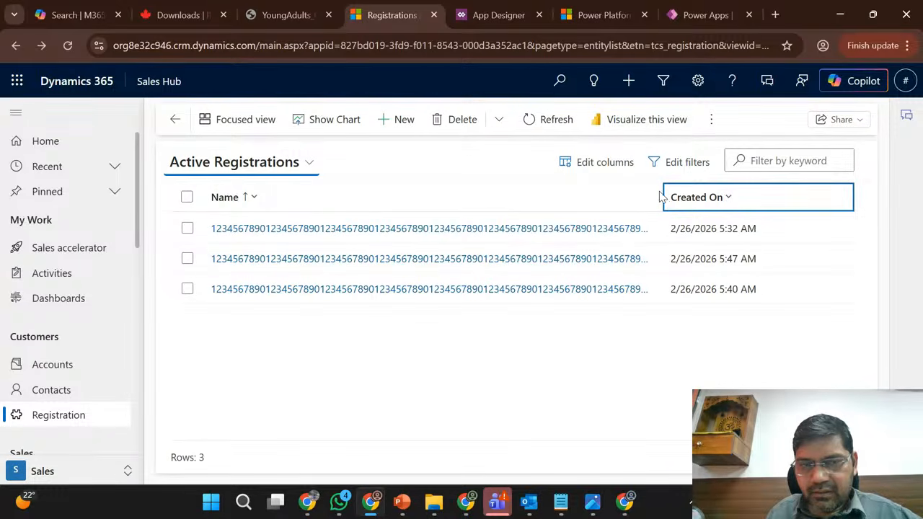
- Select all the active registrations, export them to Excel, and open the exported workbook
left_click(186, 197)
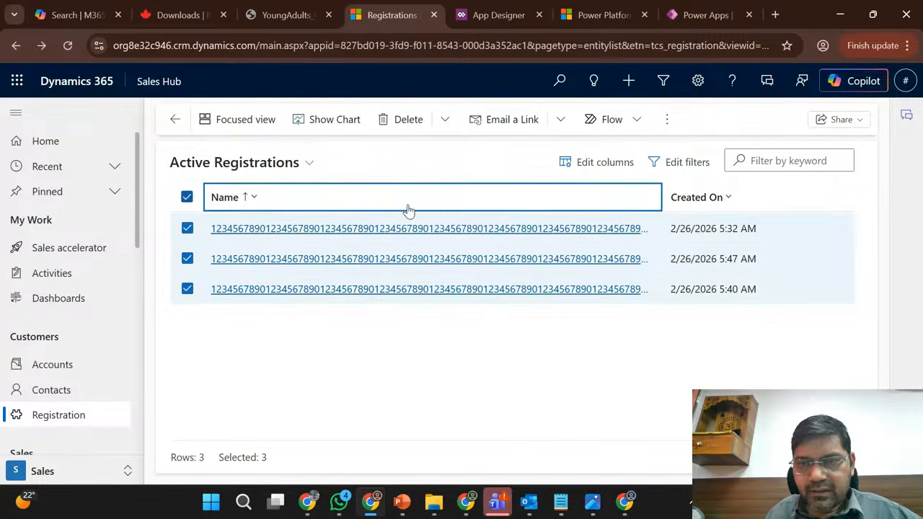
left_click(743, 121)
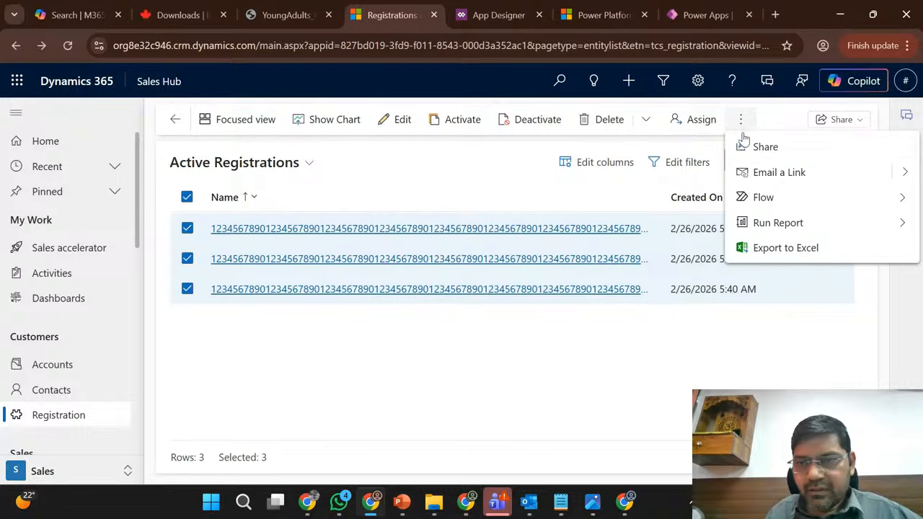
left_click(762, 249)
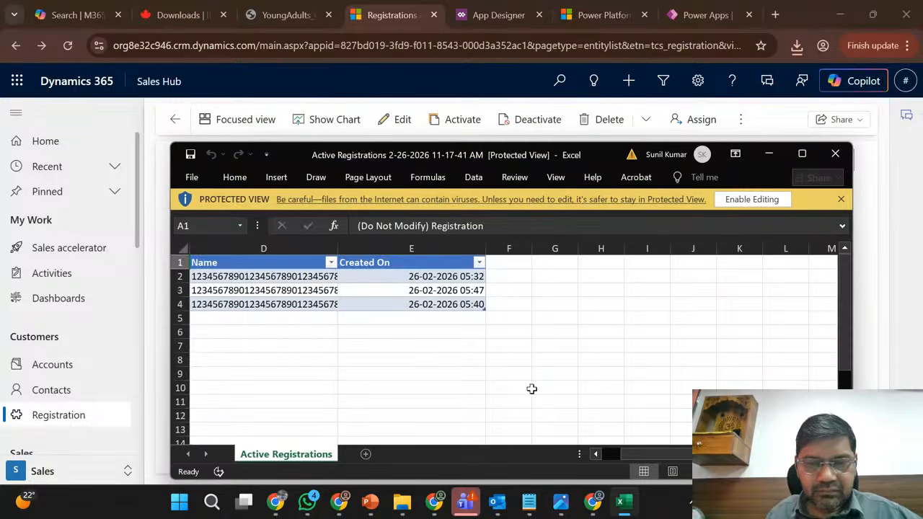
- Maximize the exported workbook, fit the Name column's width to its contents, and inspect the names in D2 to D4
left_click(531, 389)
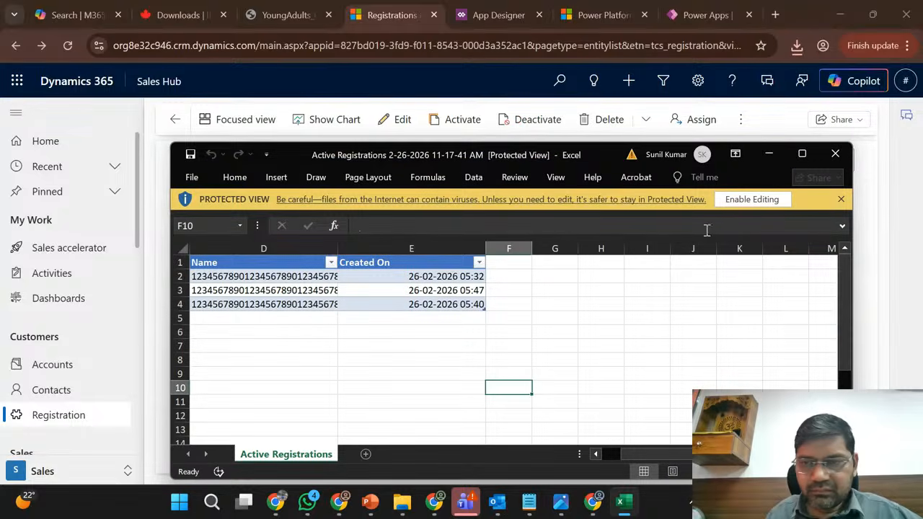
left_click(803, 156)
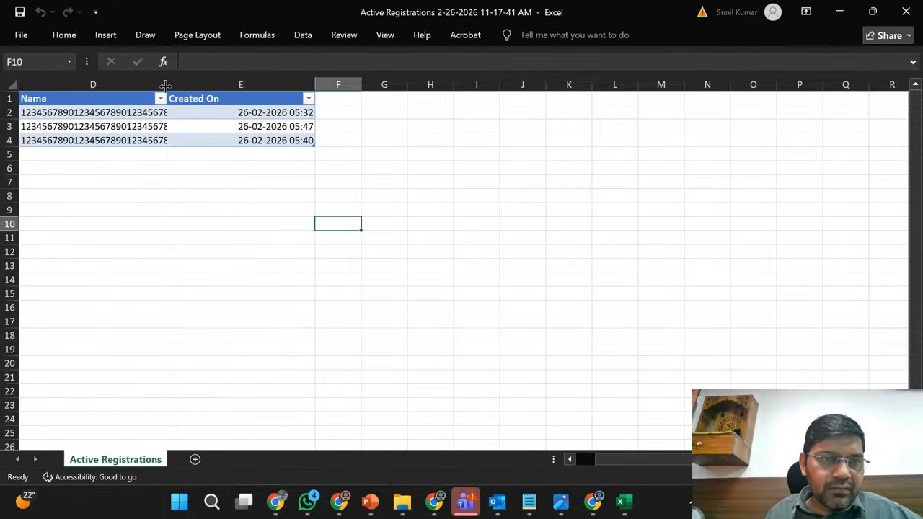
double_click(167, 84)
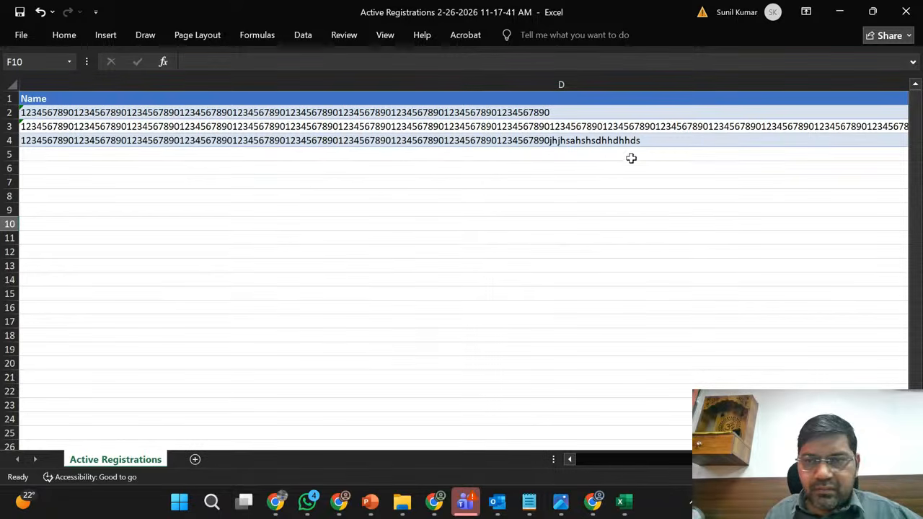
left_click(651, 140)
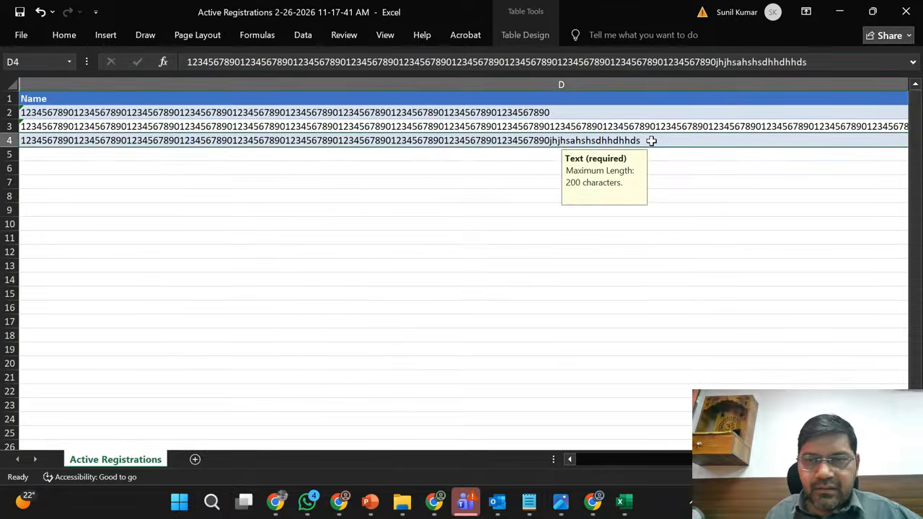
left_click(559, 112)
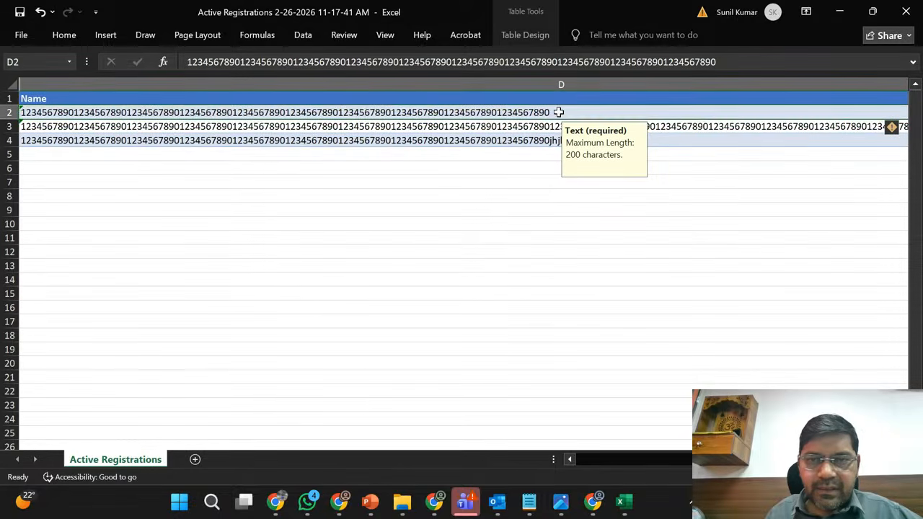
left_click(534, 126)
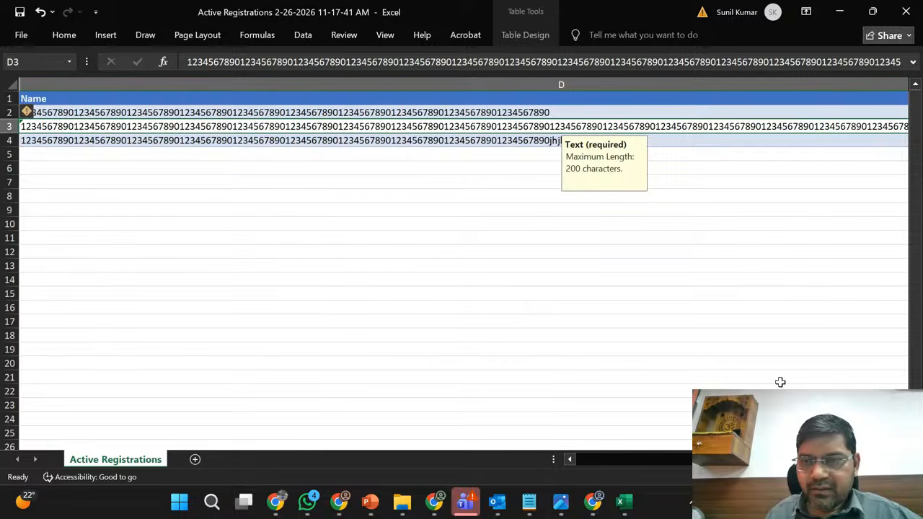
- Enter a LEN formula referencing the Name column in F3 to calculate the character length of each registration's name
scroll(780, 383, "down", 4)
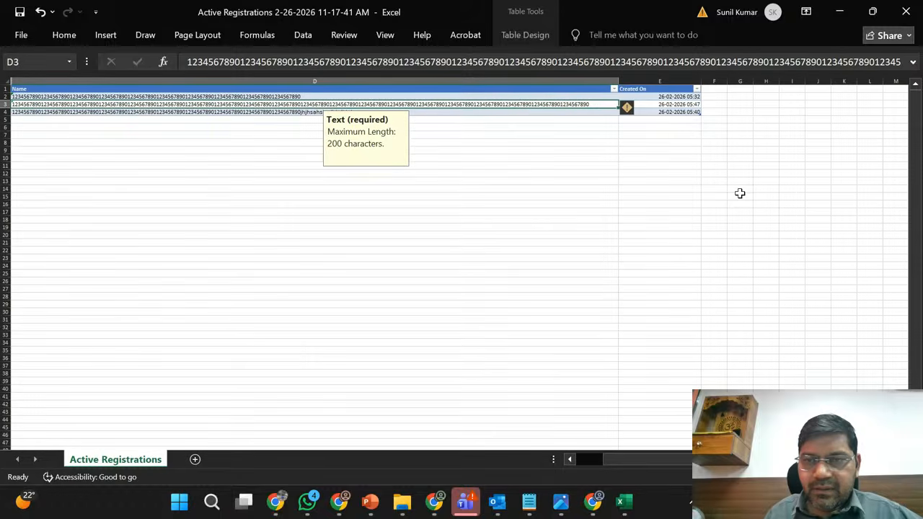
left_click(715, 106)
type("=len")
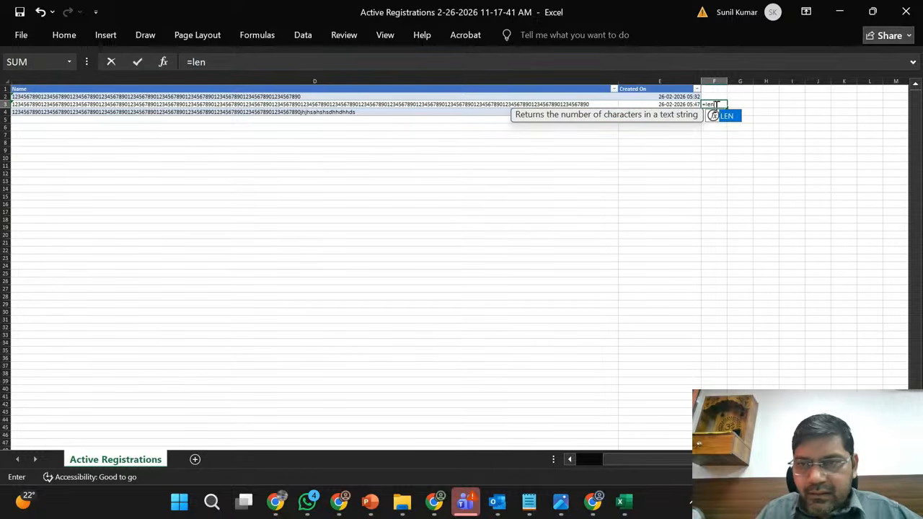
type("(")
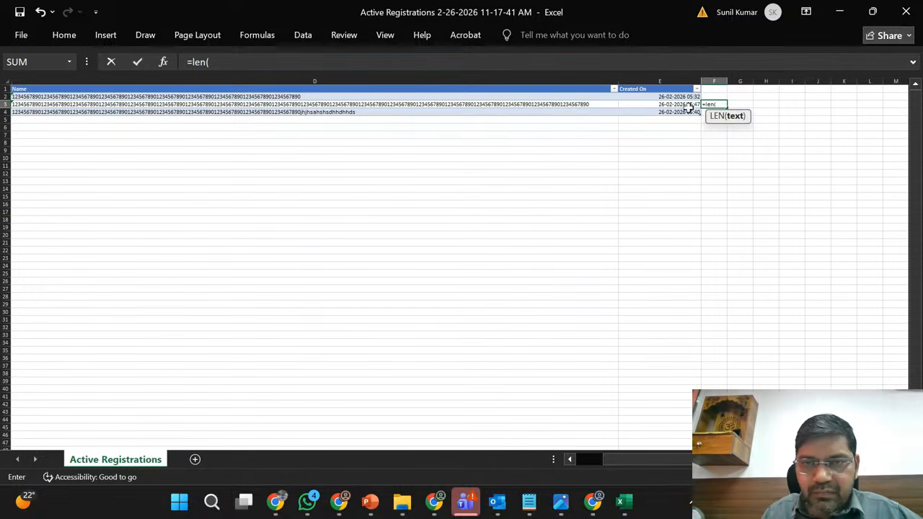
left_click(555, 105)
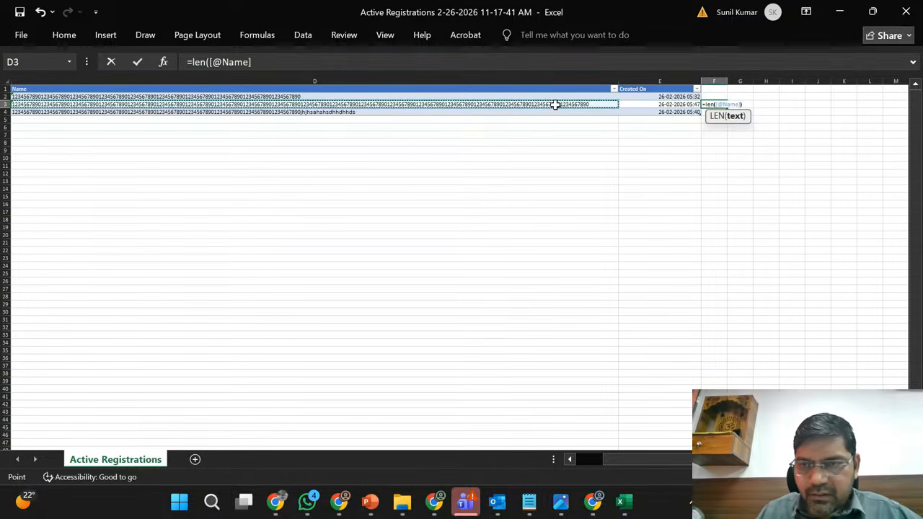
key("Return")
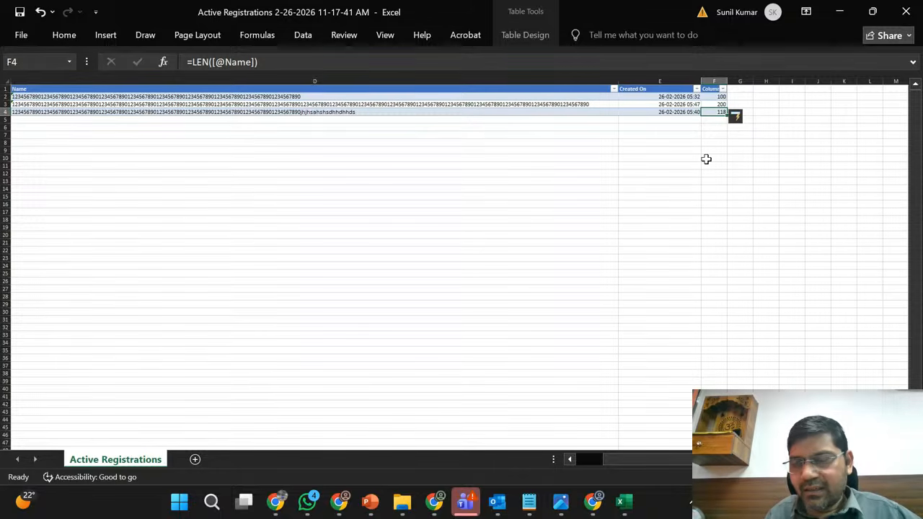
- Check the calculated name lengths in F2, F4 and F3, and minimize the workbook to return to Sales Hub
left_click(714, 95)
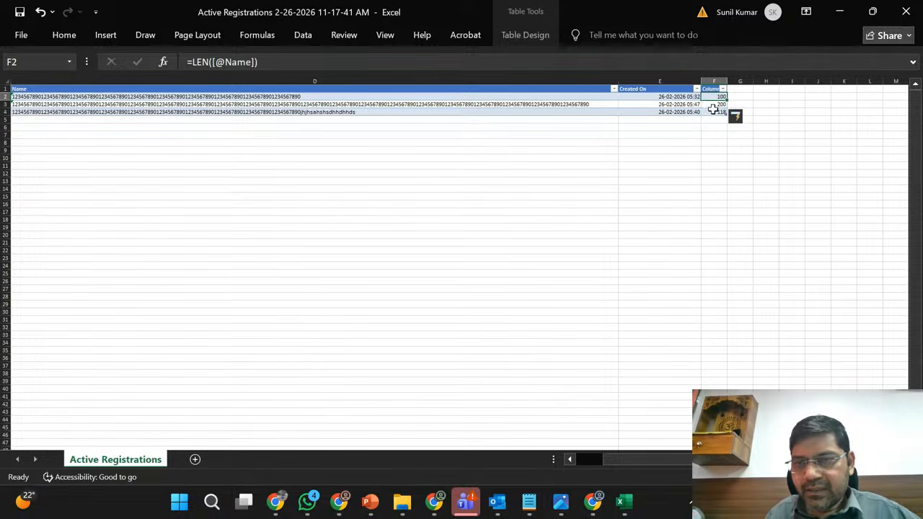
left_click(714, 112)
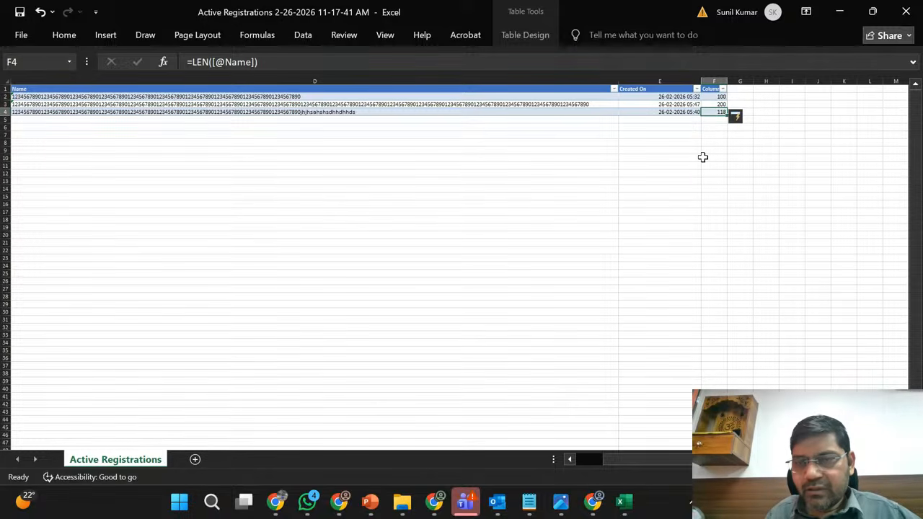
left_click(713, 103)
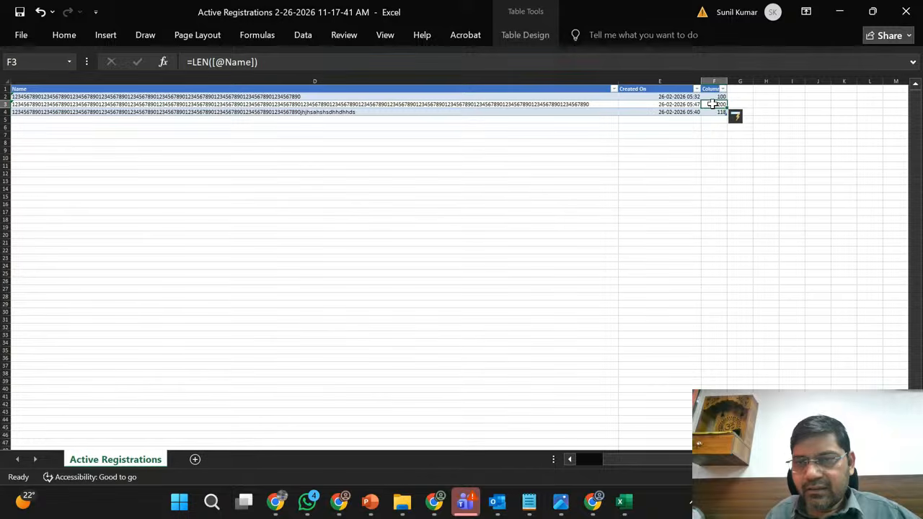
left_click(840, 13)
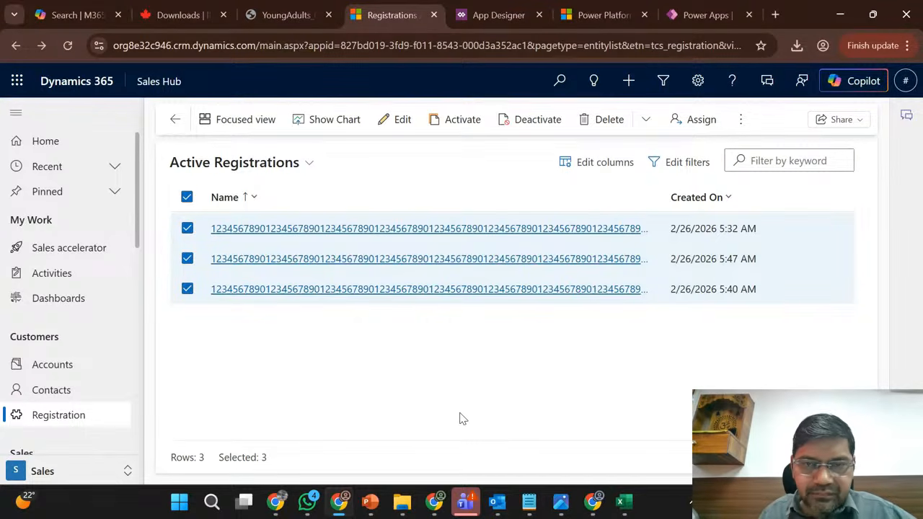
- Switch to the Marketing Trial solutions page in Power Apps, dismiss the publishing notification, and review the installed Phase1_Release solutions
mouse_move(344, 505)
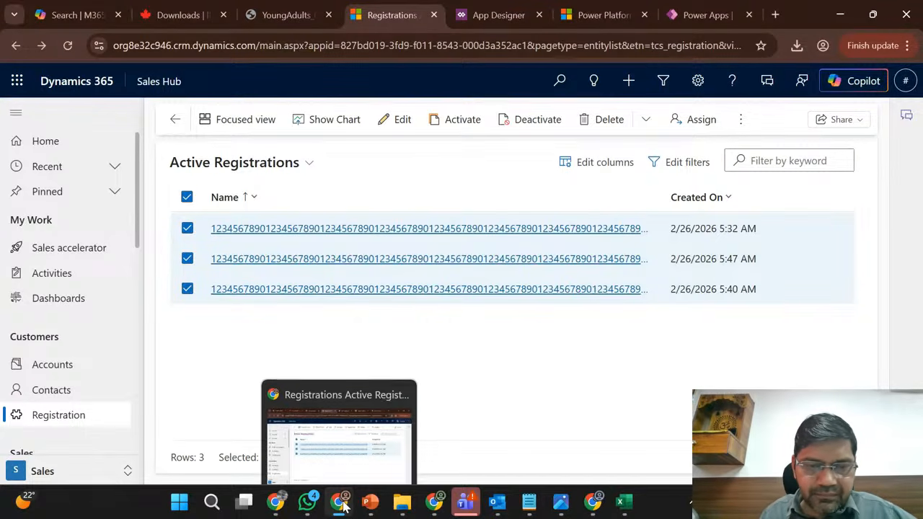
left_click(604, 13)
left_click(705, 8)
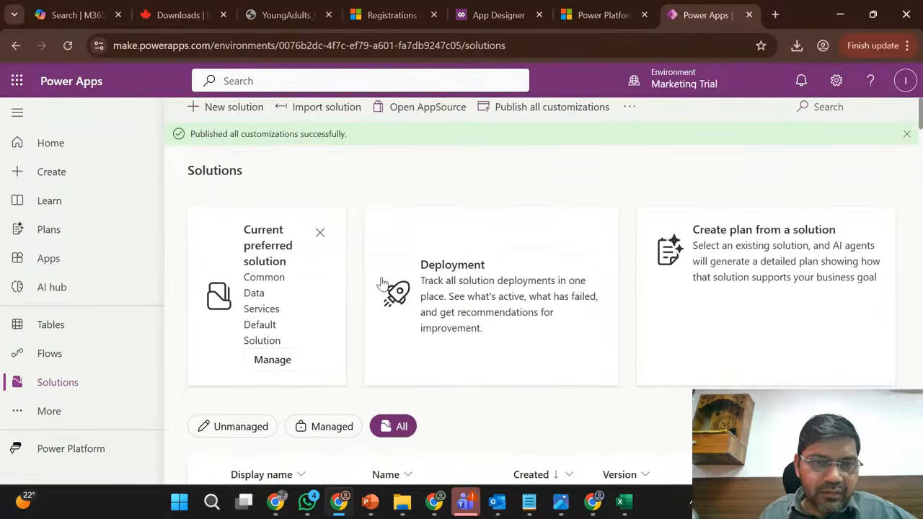
left_click(908, 140)
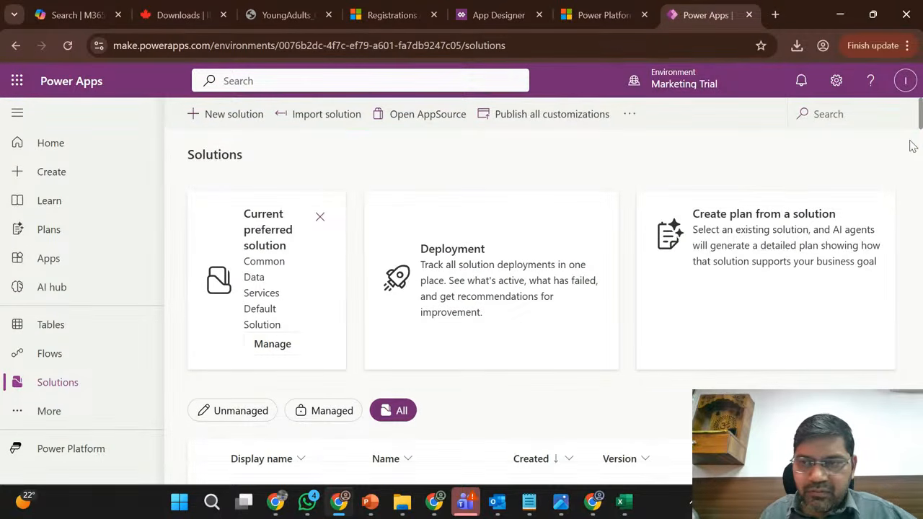
scroll(556, 185, "down", 3)
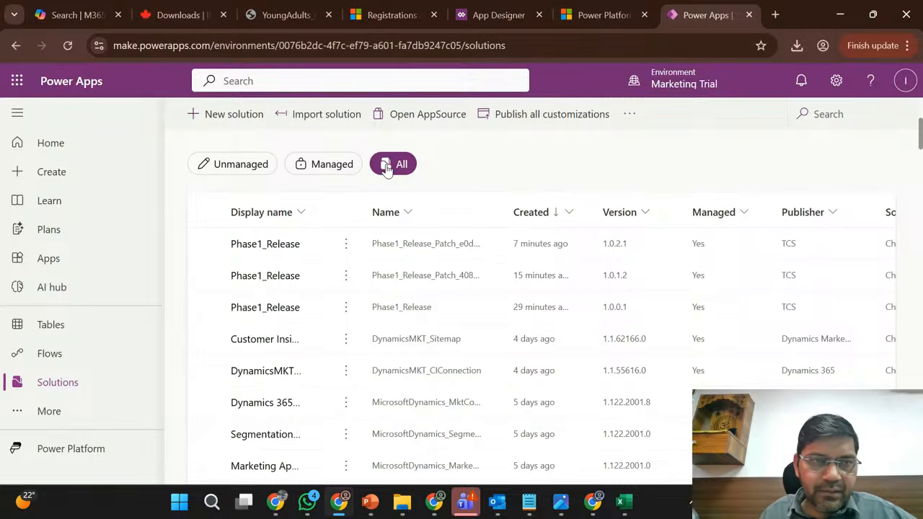
- Reload the Marketing Trial solutions page, show all solutions, and check the Phase1_Release base and patch versions
left_click(70, 46)
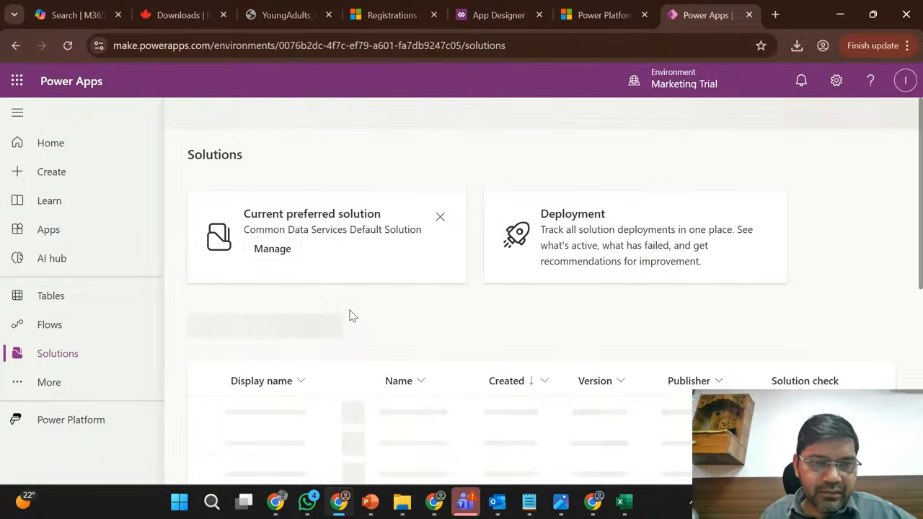
scroll(350, 316, "down", 1)
scroll(349, 316, "down", 2)
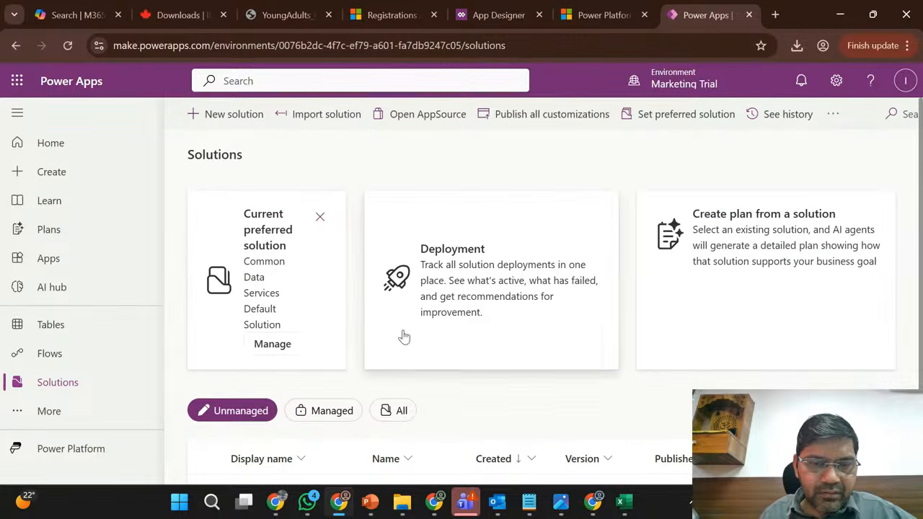
left_click(402, 410)
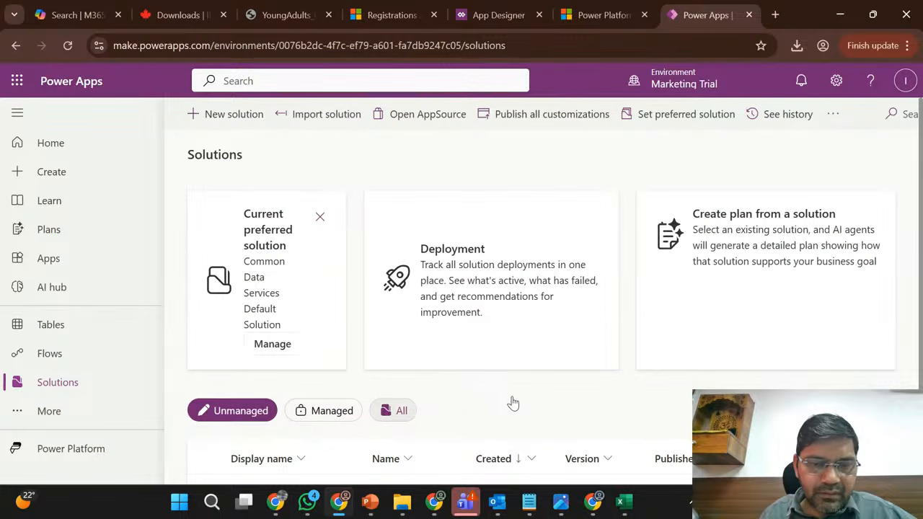
left_click(374, 408)
scroll(483, 395, "down", 3)
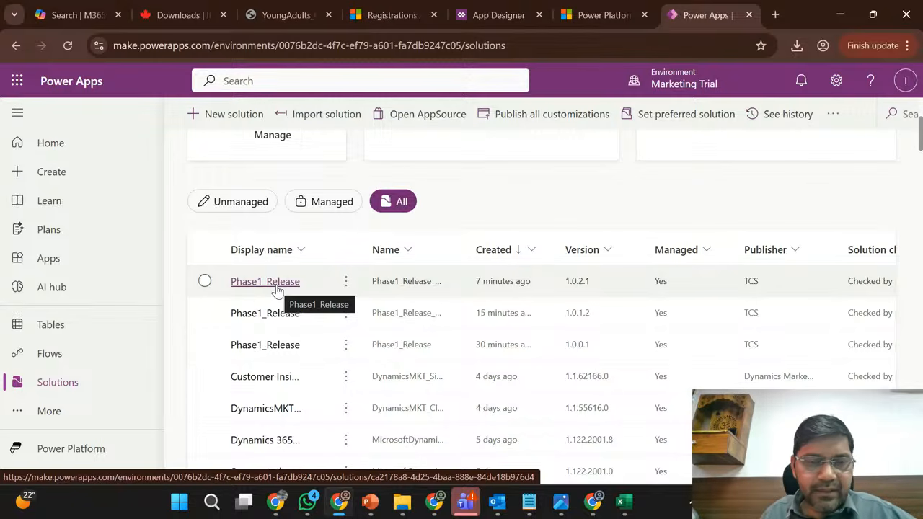
- Look through the full Marketing Trial solutions list and the Phase1_Release base and patch entries
scroll(340, 365, "down", 2)
scroll(340, 365, "down", 8)
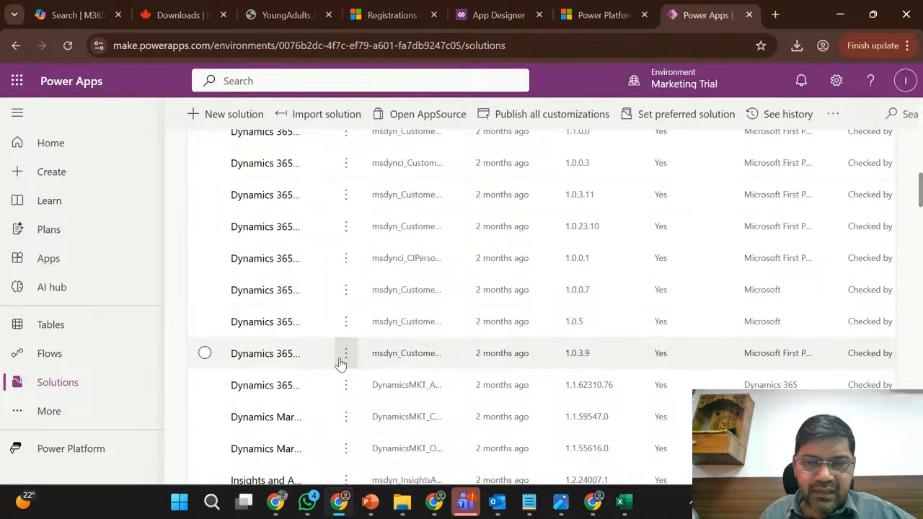
scroll(340, 364, "up", 8)
scroll(339, 365, "up", 5)
scroll(529, 247, "down", 4)
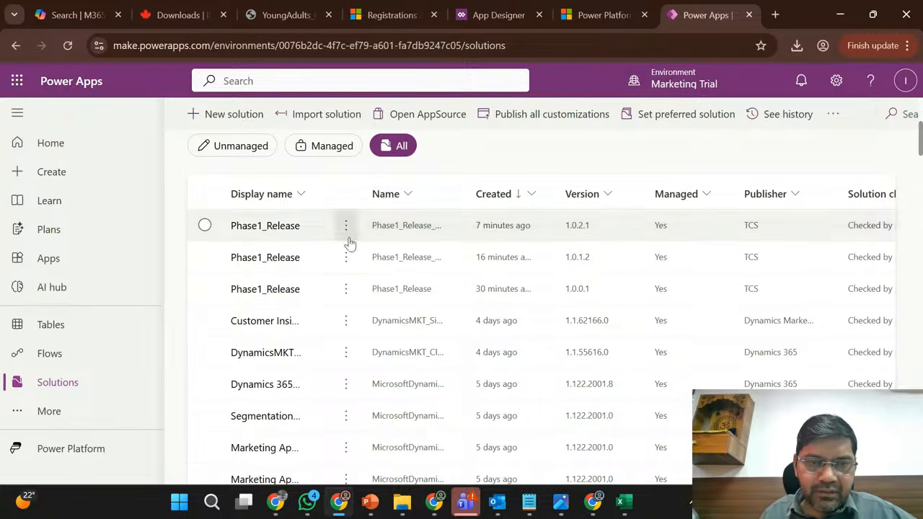
scroll(305, 287, "up", 1)
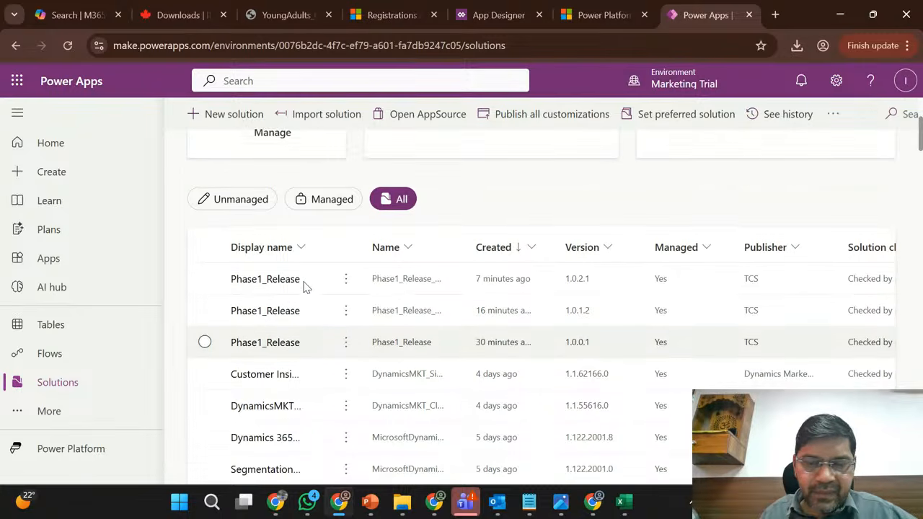
- Switch to the Sales Trial solutions page, view the clone options for Phase1_Release, and dismiss them
left_click(345, 507)
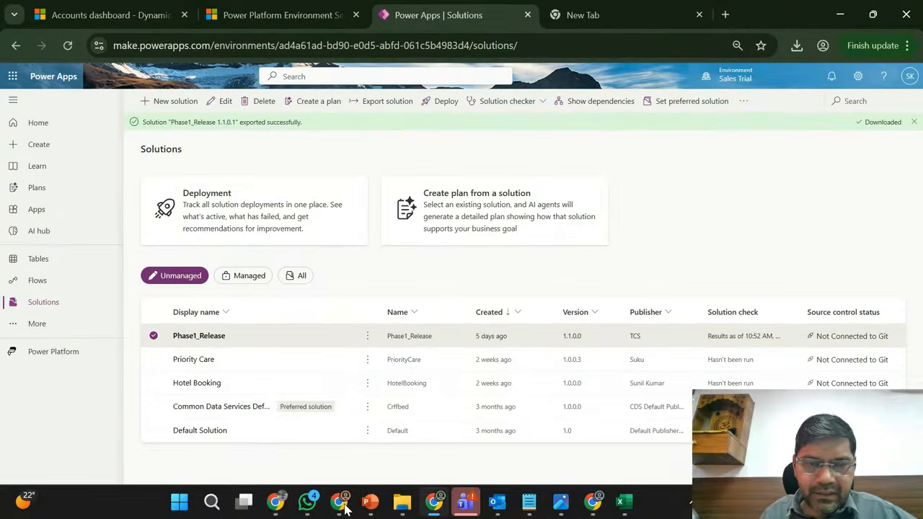
left_click(368, 337)
mouse_move(452, 401)
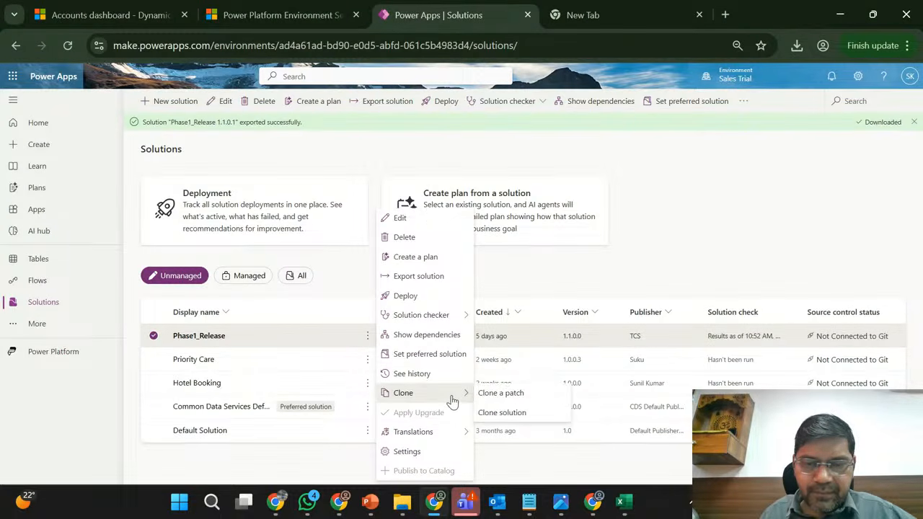
left_click(646, 243)
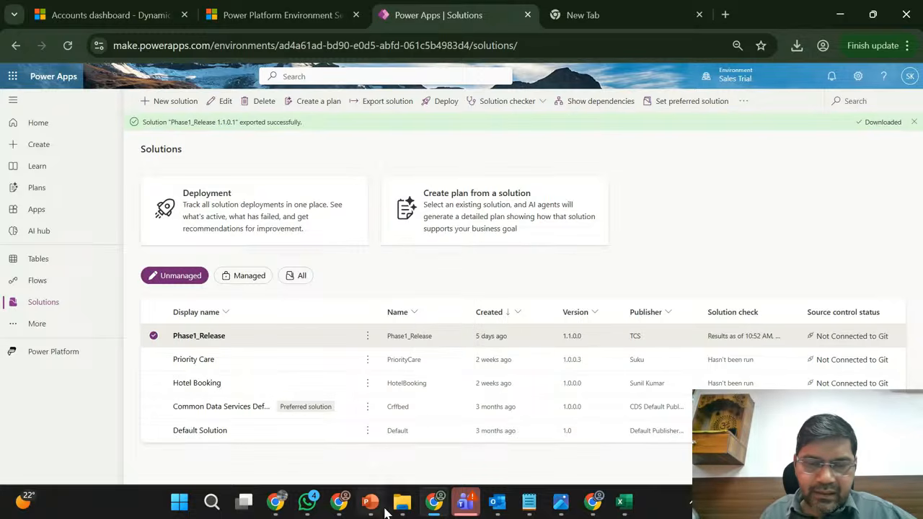
- Return to Marketing Trial, start a solution import, and choose the Phase1_Release_1_1_0_1_managed file from Downloads
left_click(347, 504)
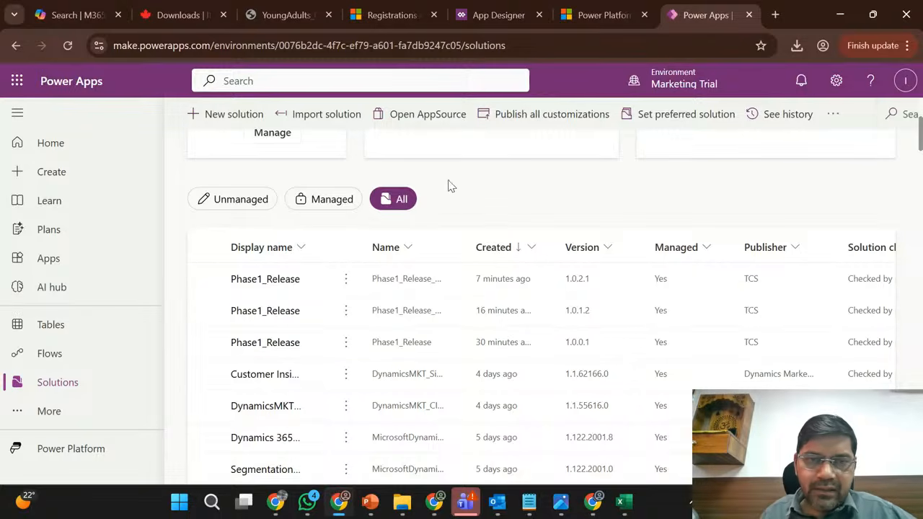
left_click(318, 118)
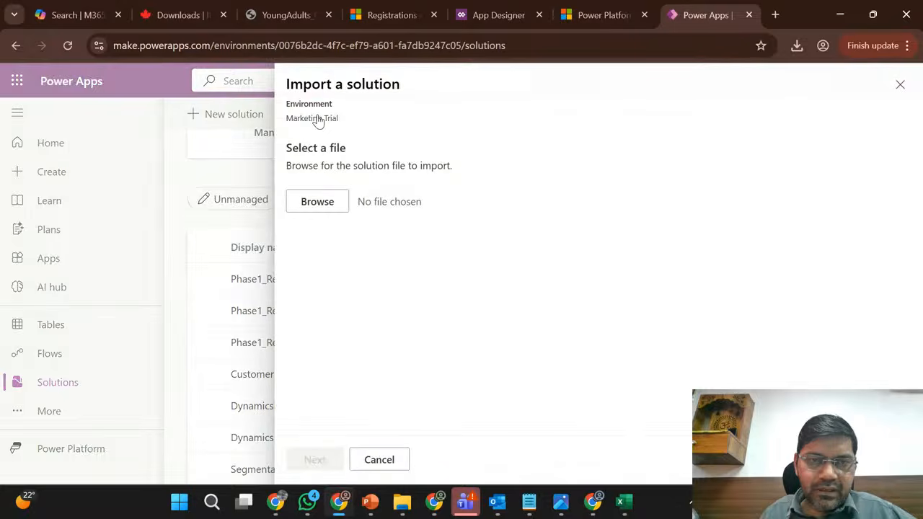
left_click(324, 203)
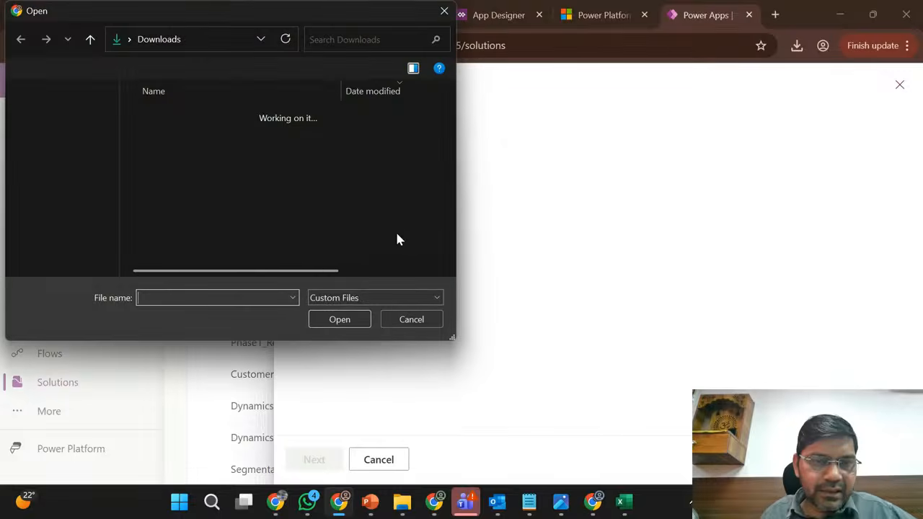
left_click(199, 135)
left_click(198, 135)
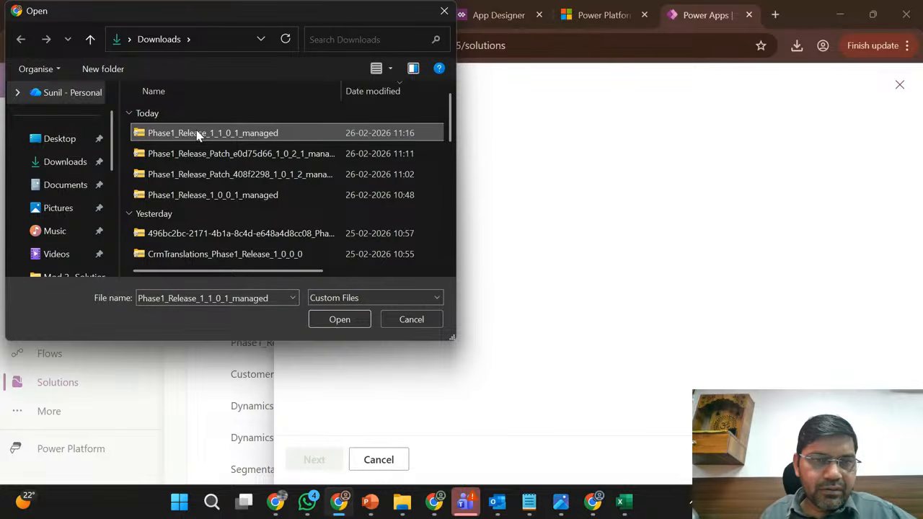
left_click(342, 137)
left_click(339, 319)
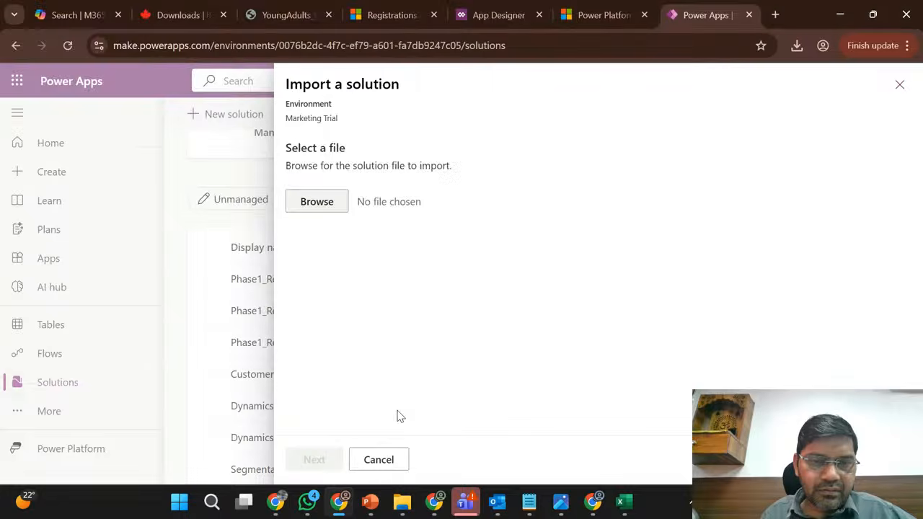
- Proceed to the Phase1_Release upgrade details, review them, and import version 1.1.0.1 into Marketing Trial
left_click(307, 467)
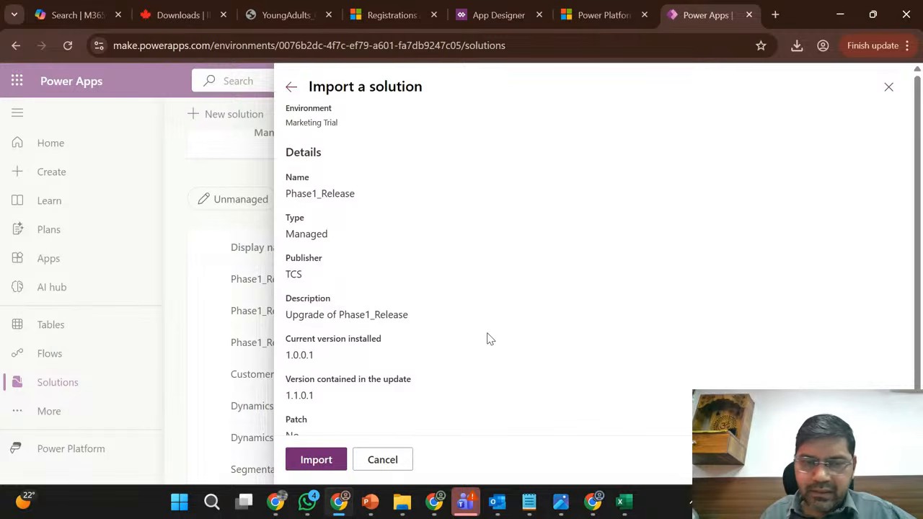
scroll(411, 357, "down", 1)
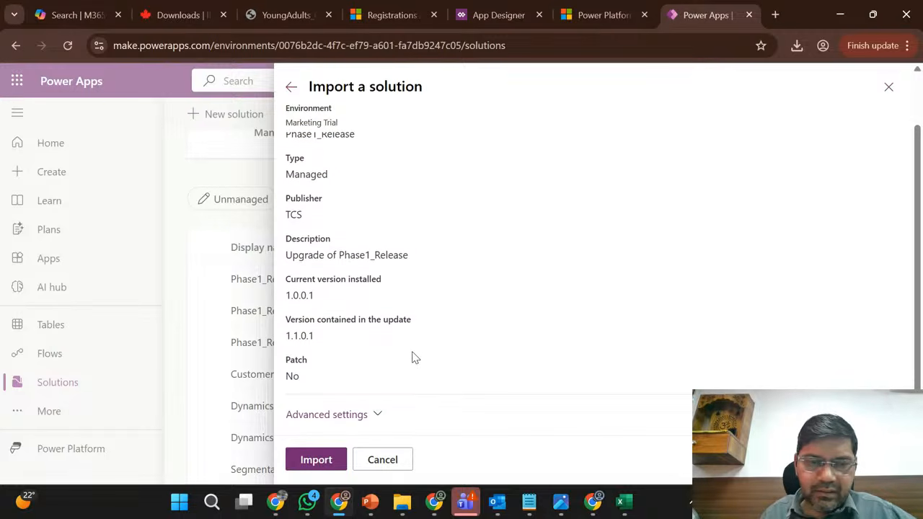
left_click(316, 460)
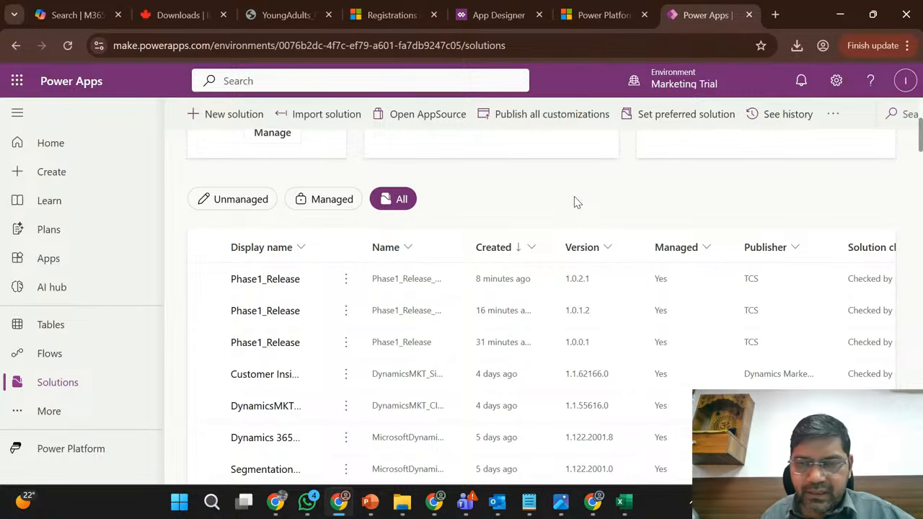
- Monitor the Phase1_Release import status and check its base and patch versions in the Marketing Trial solutions list
scroll(574, 202, "up", 3)
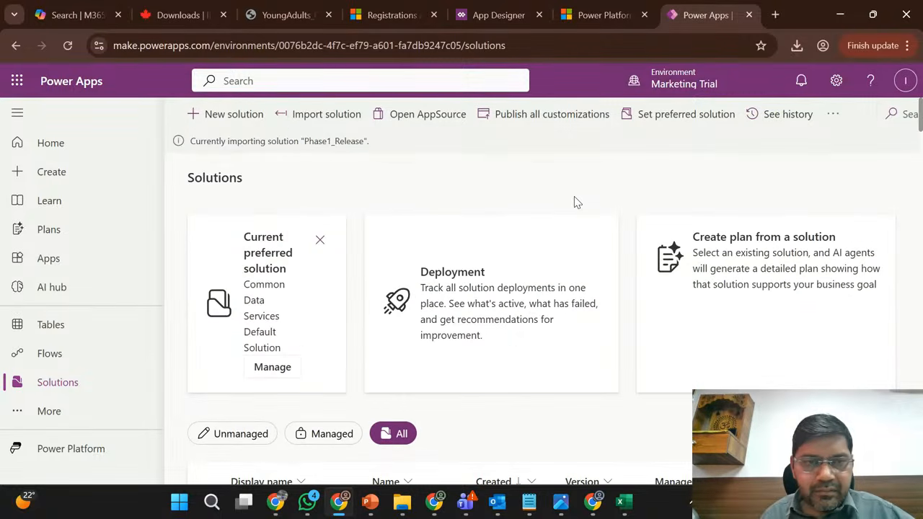
scroll(574, 202, "down", 3)
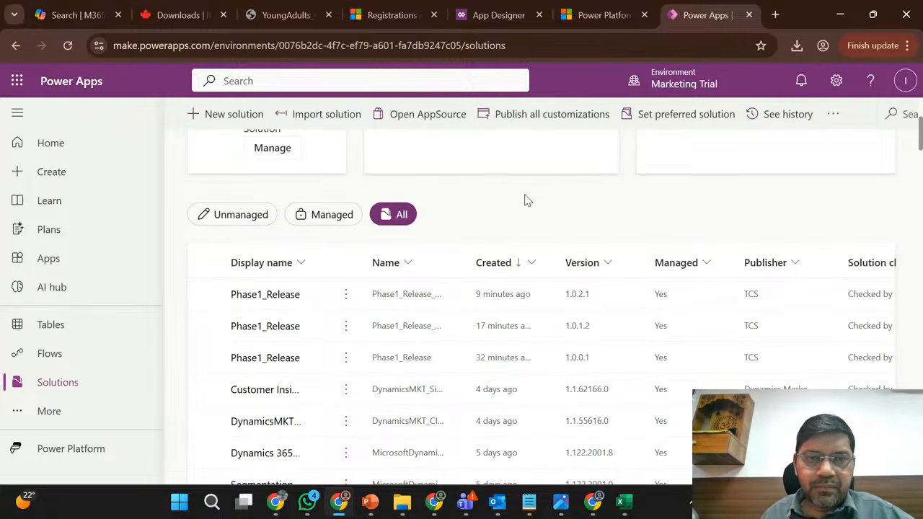
scroll(525, 201, "up", 3)
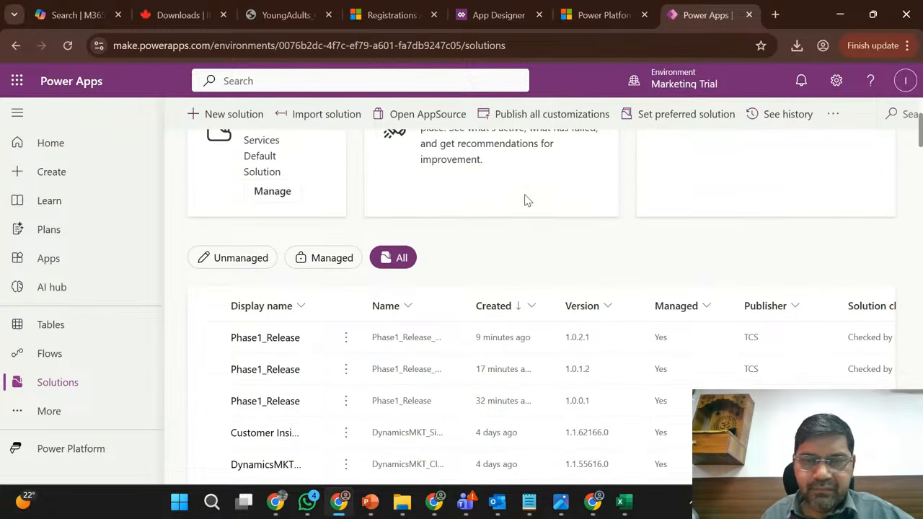
scroll(525, 201, "down", 3)
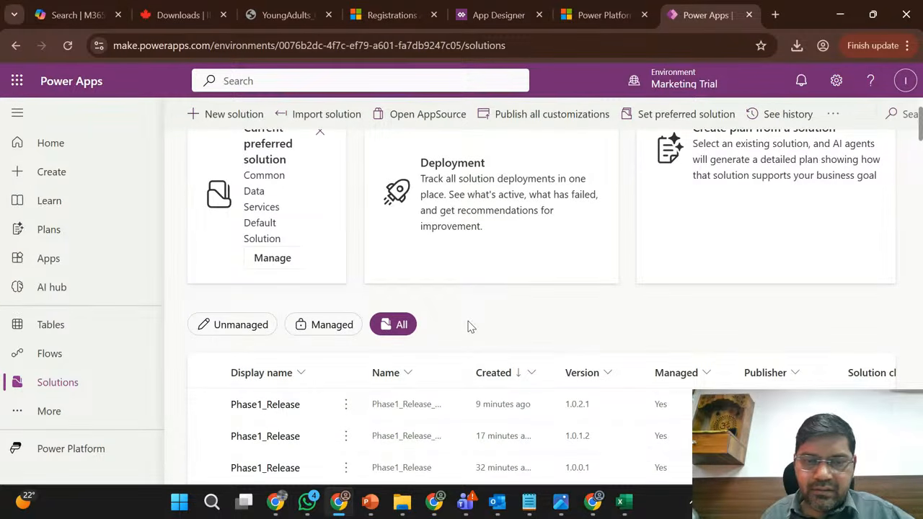
scroll(469, 326, "down", 1)
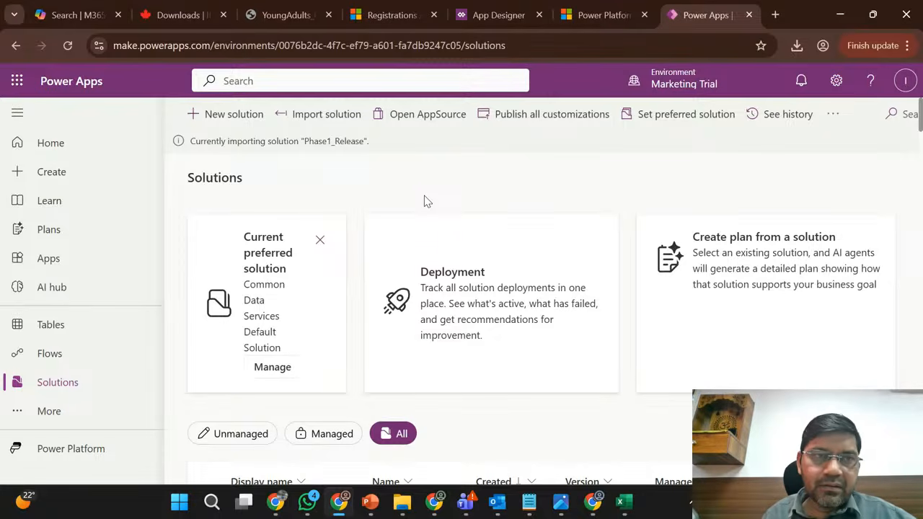
scroll(424, 196, "down", 1)
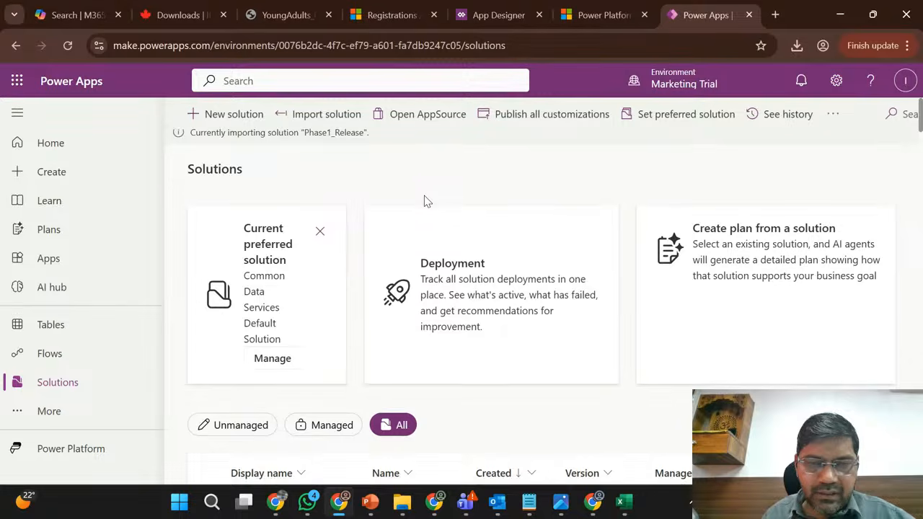
scroll(482, 454, "down", 1)
scroll(494, 390, "down", 3)
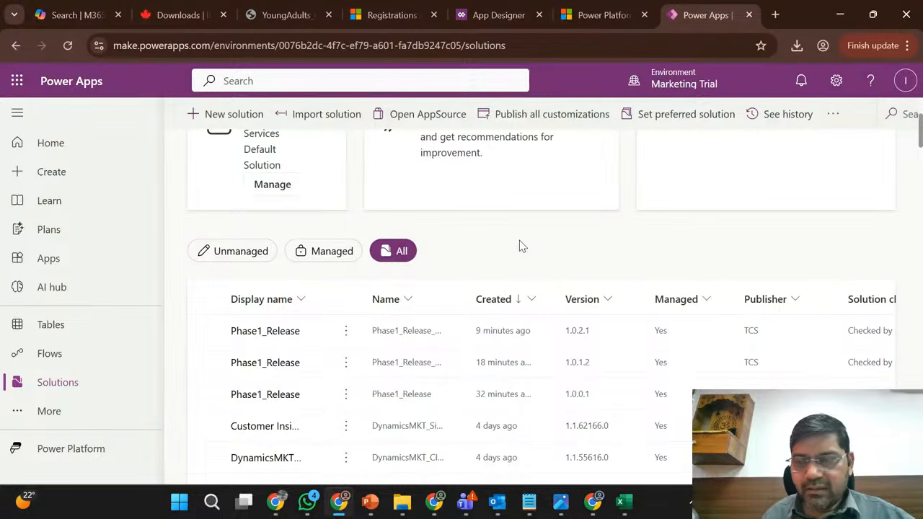
scroll(519, 246, "up", 3)
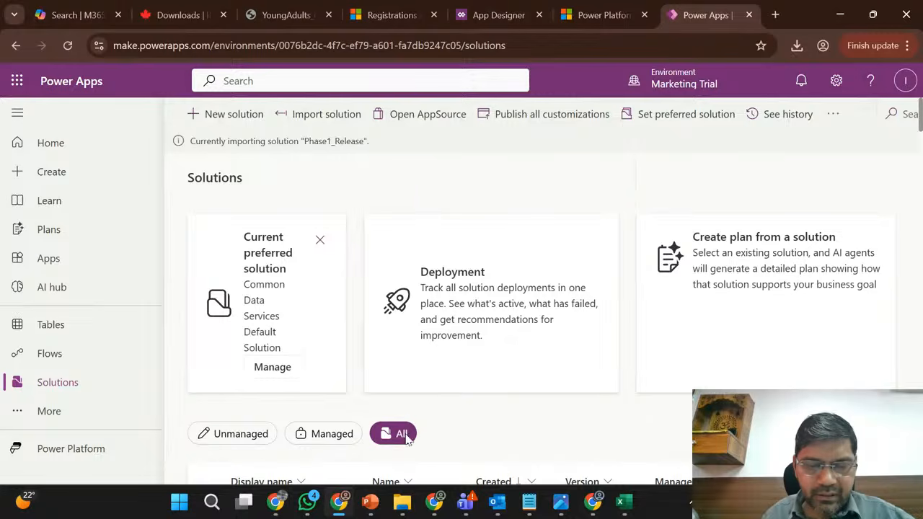
mouse_move(345, 509)
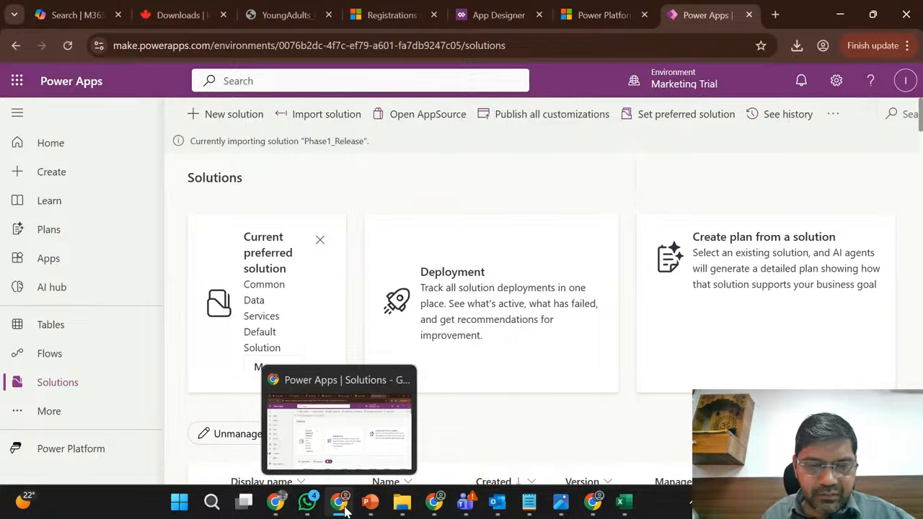
left_click(349, 433)
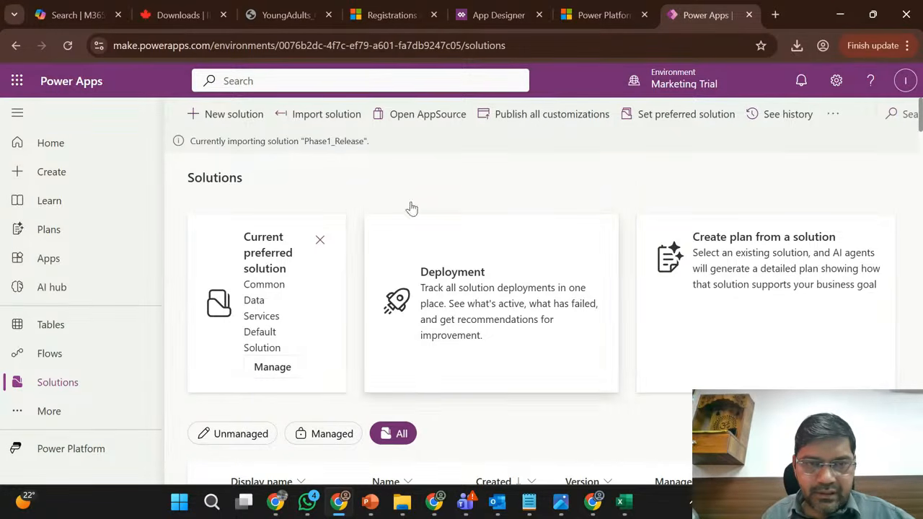
- Switch to the Sales Trial solutions page, dismiss the export notification, and select the Phase1_Release solution
left_click(435, 502)
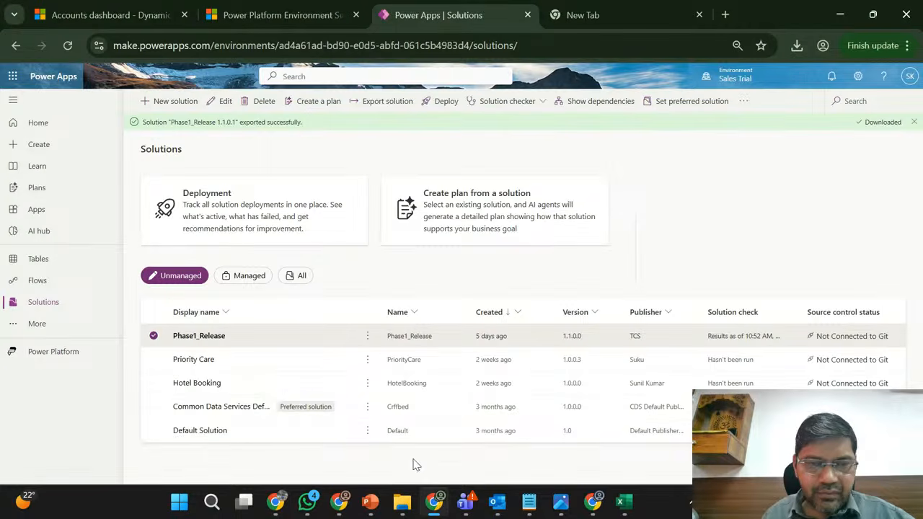
left_click(915, 122)
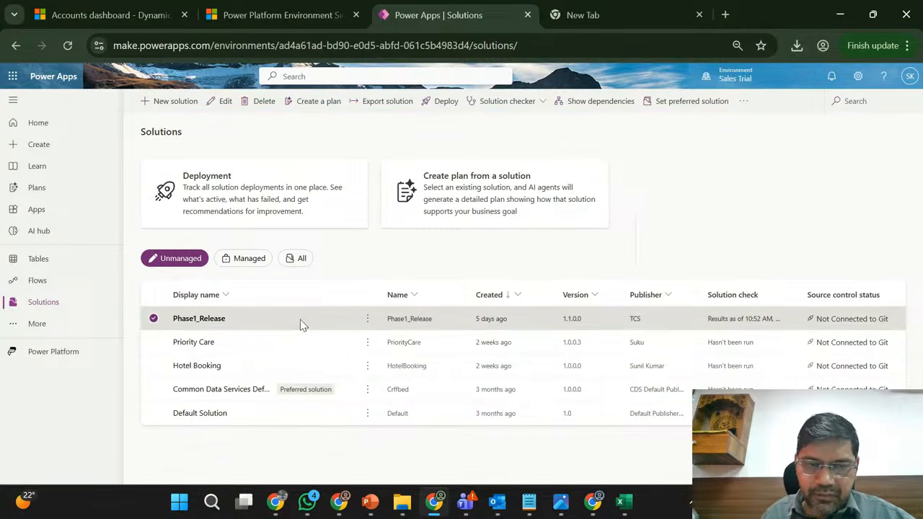
left_click(153, 319)
left_click(347, 327)
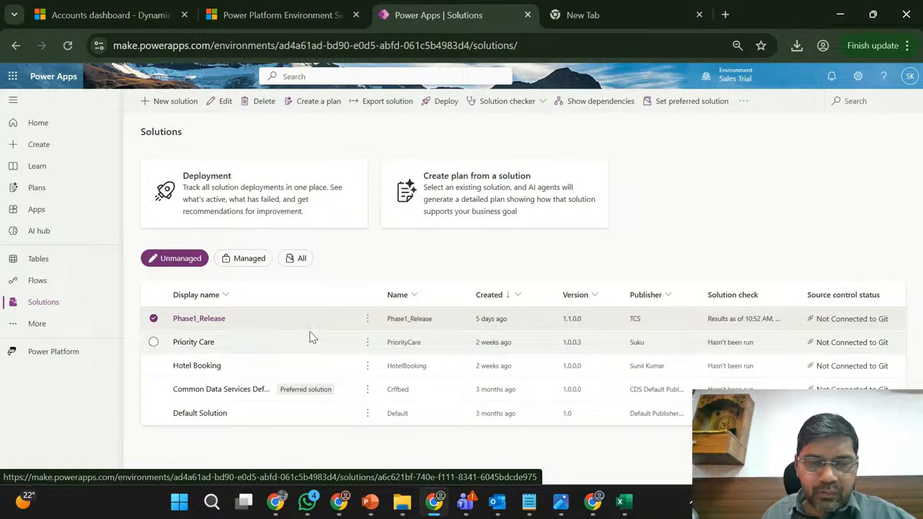
- Examine the Clone a patch and Clone solution options for Phase1_Release, and close them without cloning
left_click(367, 324)
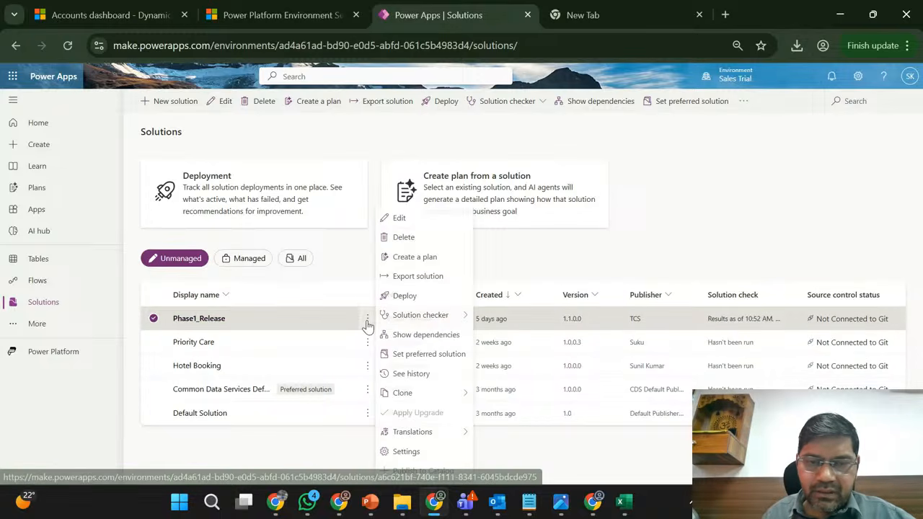
mouse_move(451, 396)
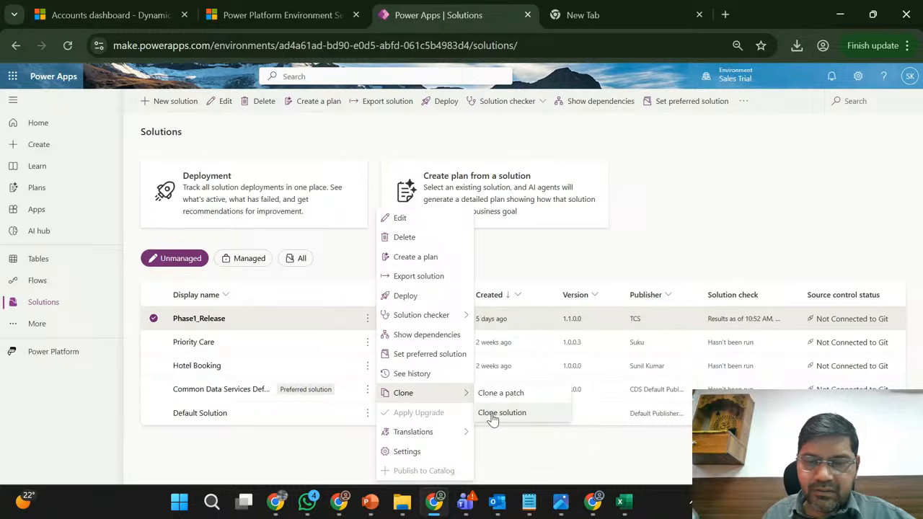
left_click(656, 259)
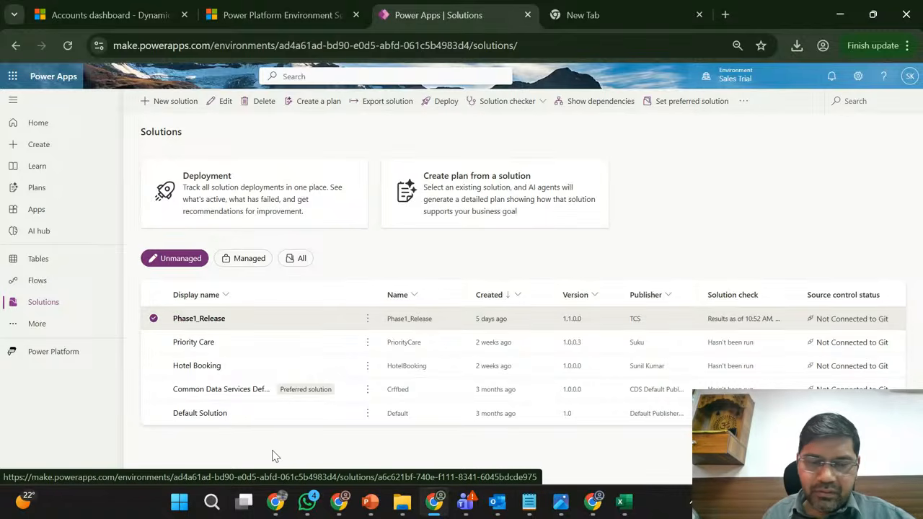
- Open the Downloads folder in File Explorer, check the exported Phase1_Release packages, and minimize the window
mouse_move(402, 503)
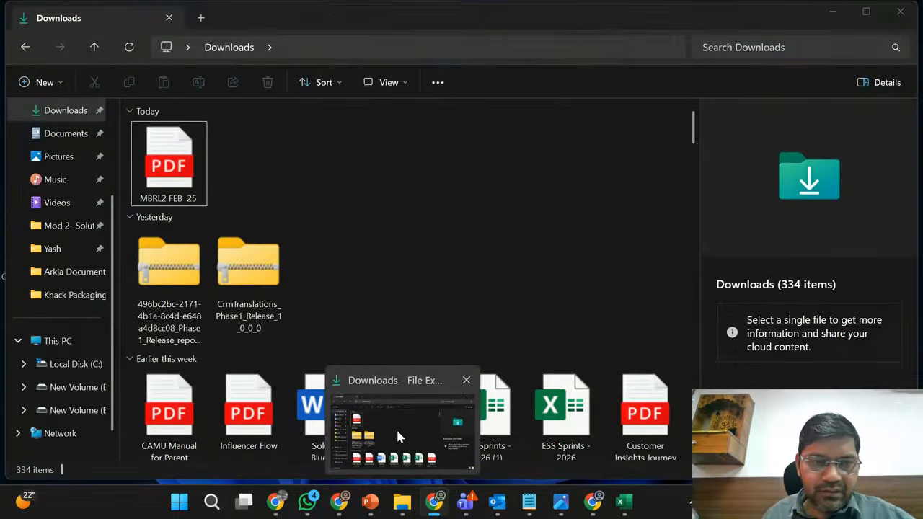
left_click(396, 433)
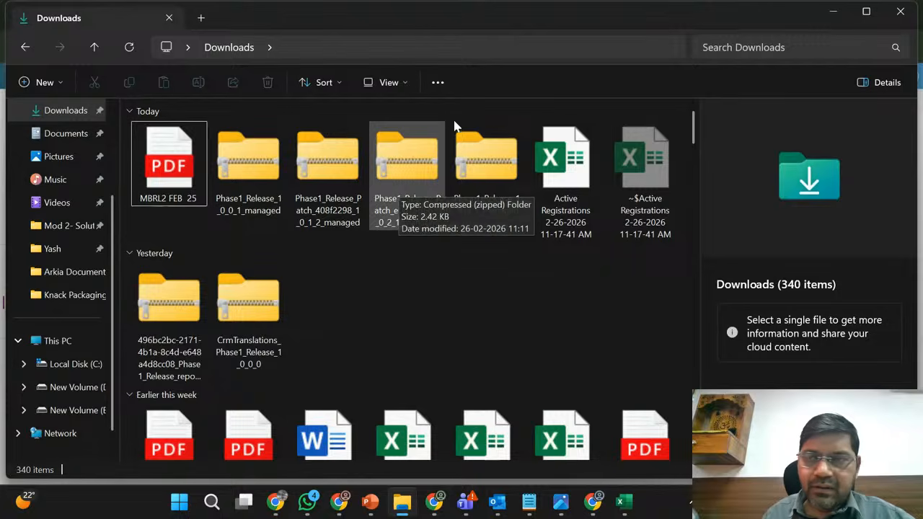
left_click(833, 10)
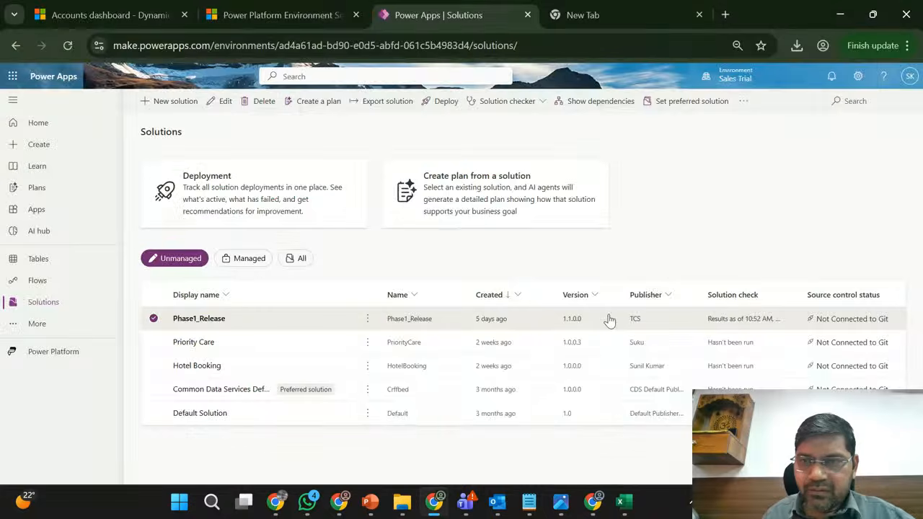
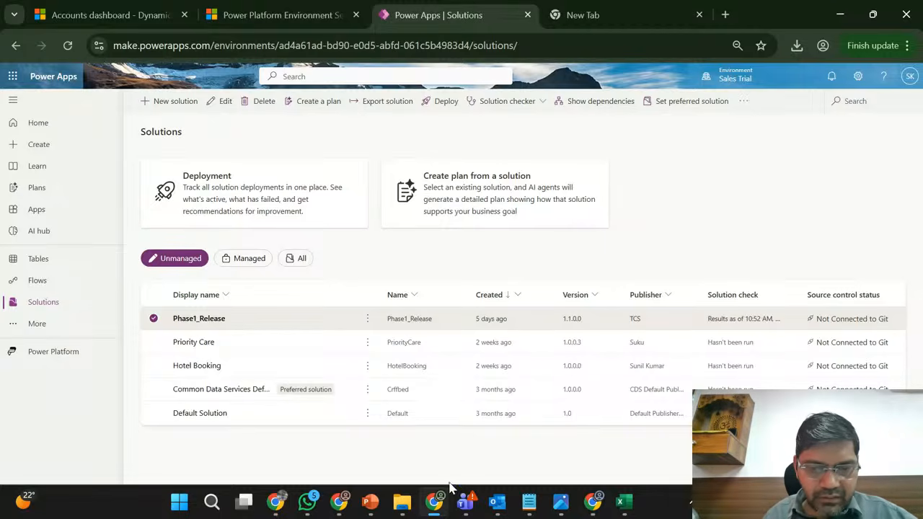
- Switch to the Marketing Trial solutions page, open the solution history, and examine the Phase1_Release import entry's version and result columns
left_click(339, 505)
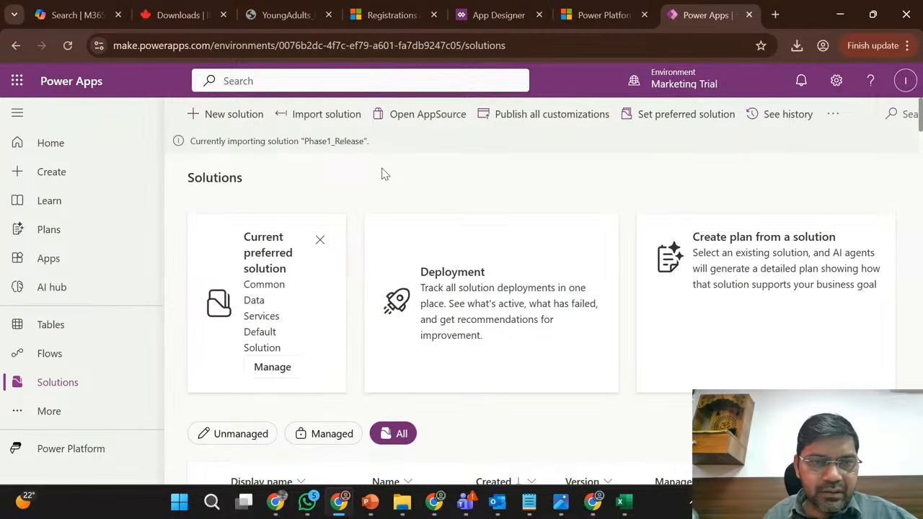
scroll(382, 170, "down", 2)
scroll(382, 169, "up", 2)
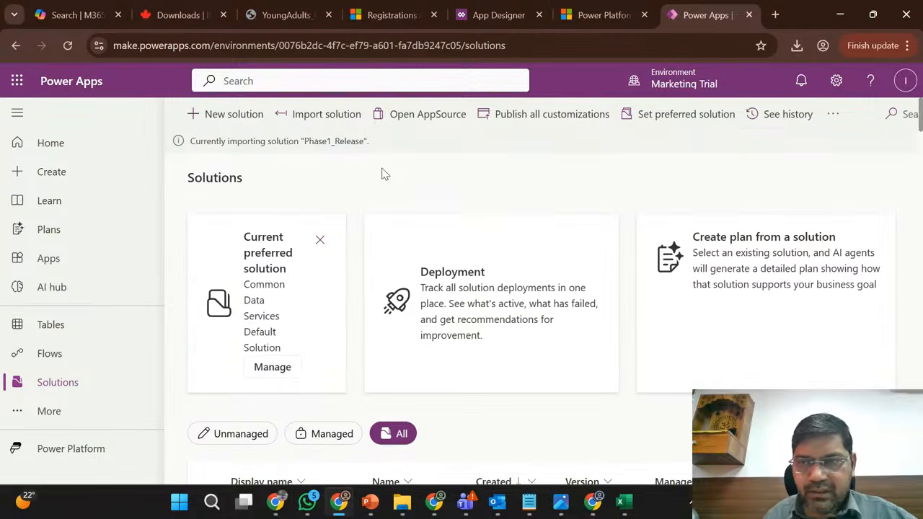
left_click(802, 115)
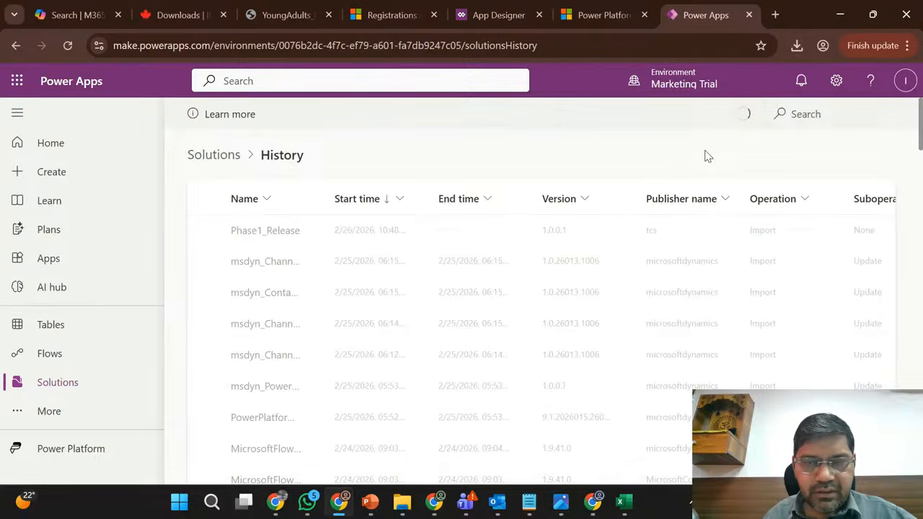
scroll(626, 236, "right", 4)
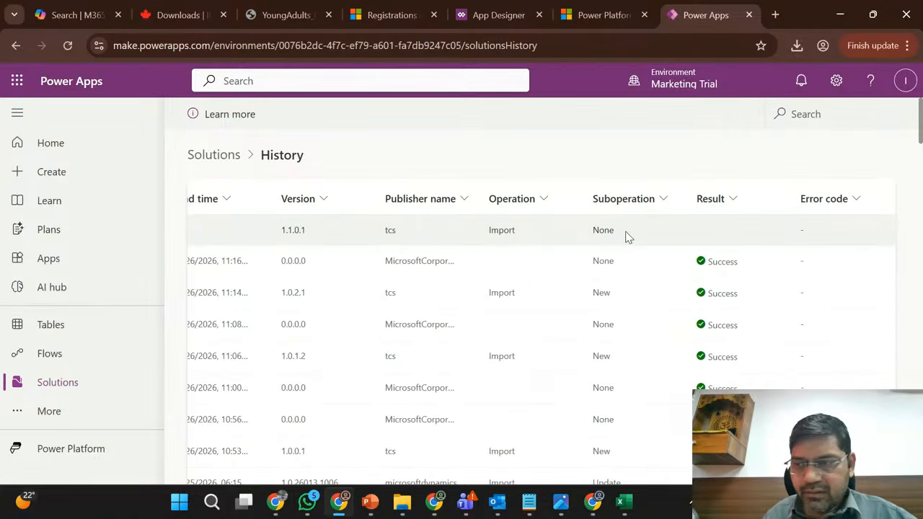
scroll(626, 236, "left", 4)
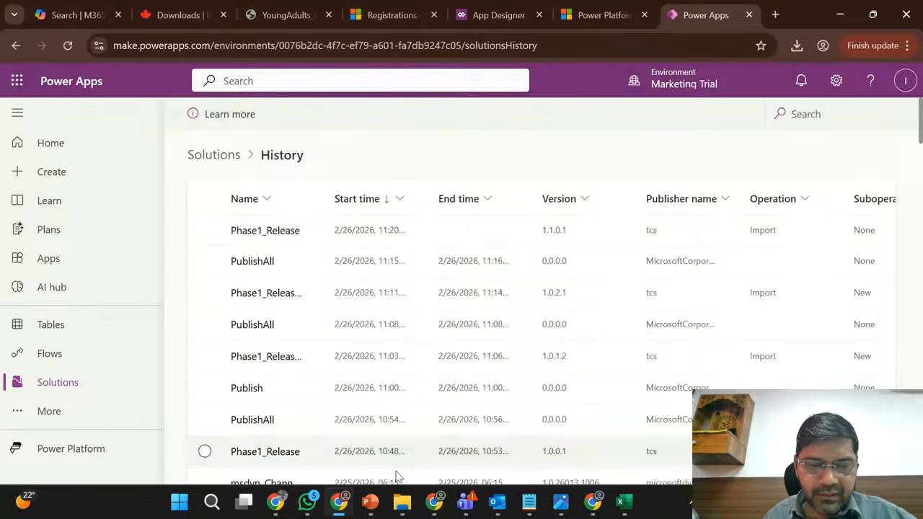
- Switch to the YouTube Studio live stream, check the viewer chat, and minimize its window
left_click(274, 505)
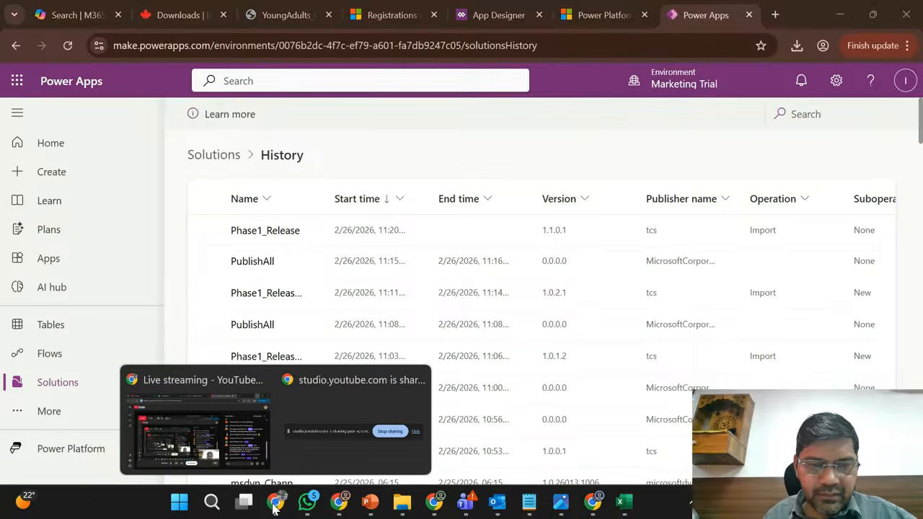
left_click(198, 440)
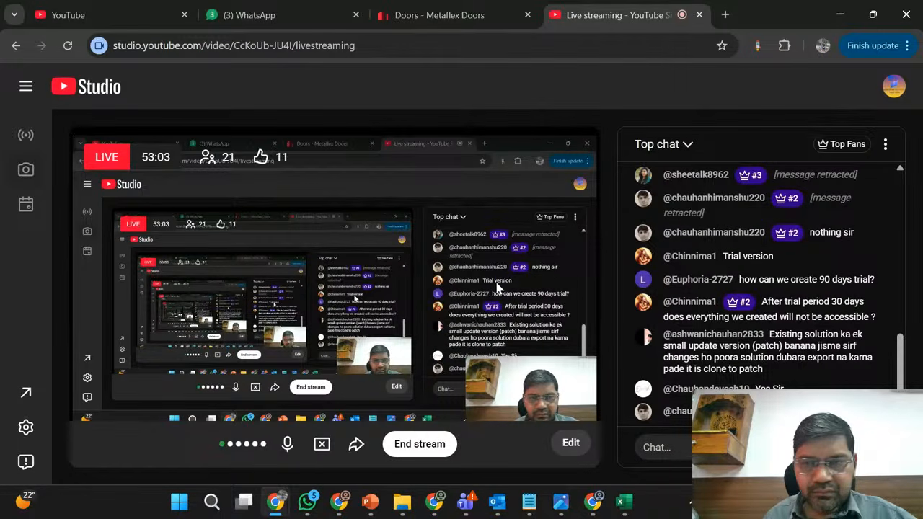
left_click(839, 14)
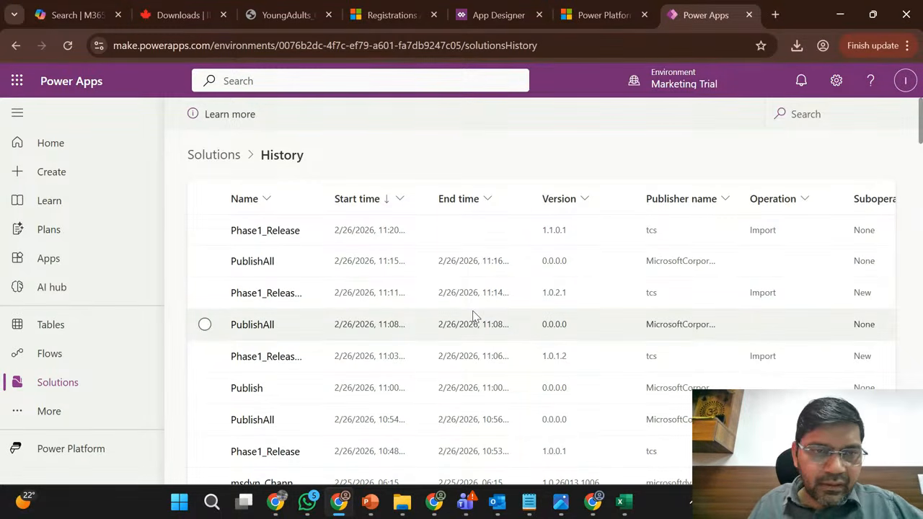
- Return from the history to the solutions list, show all solutions, and check the Phase1_Release versions and import status
left_click(200, 163)
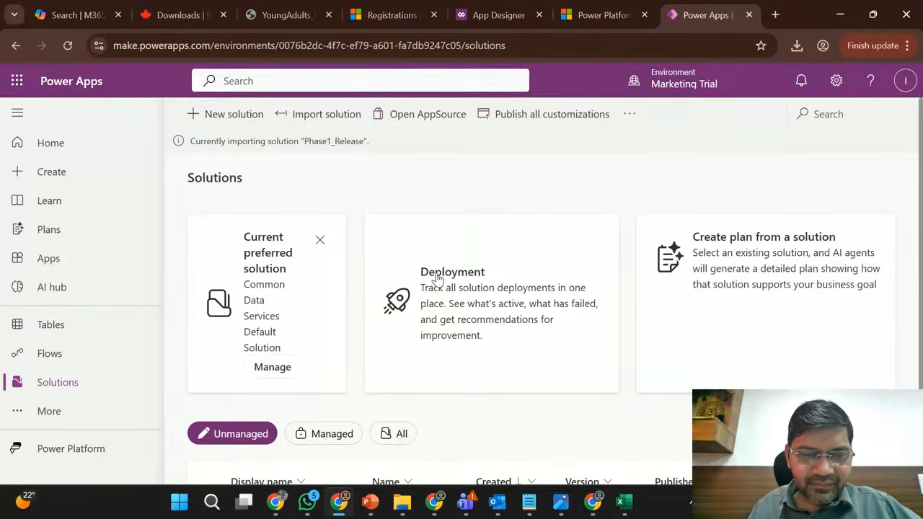
left_click(400, 435)
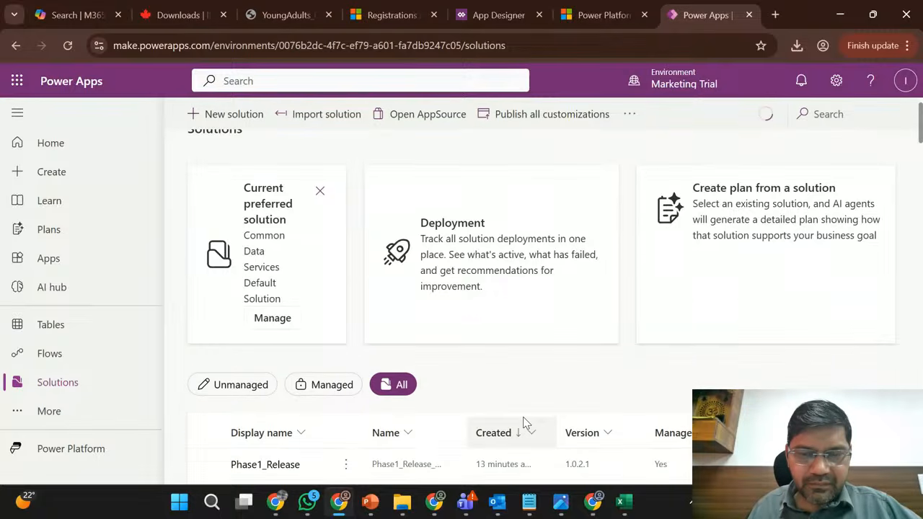
scroll(508, 393, "down", 3)
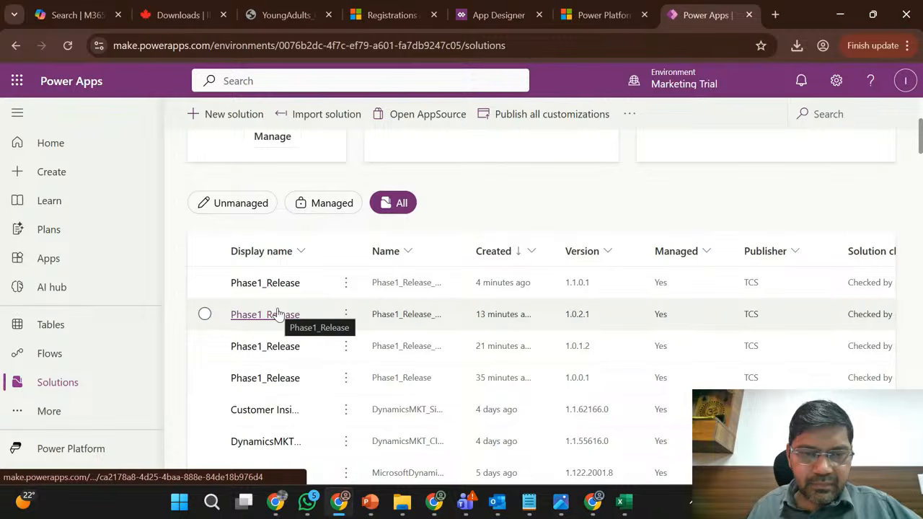
scroll(278, 313, "up", 3)
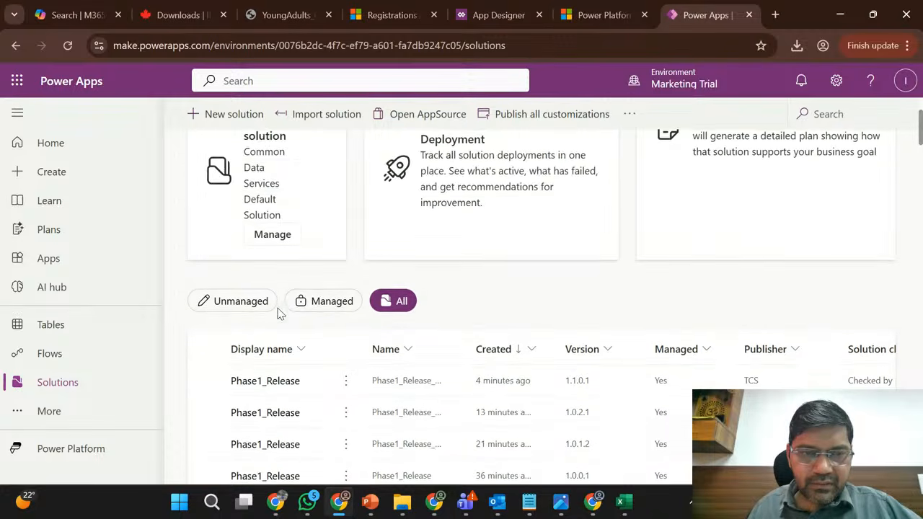
scroll(279, 313, "up", 1)
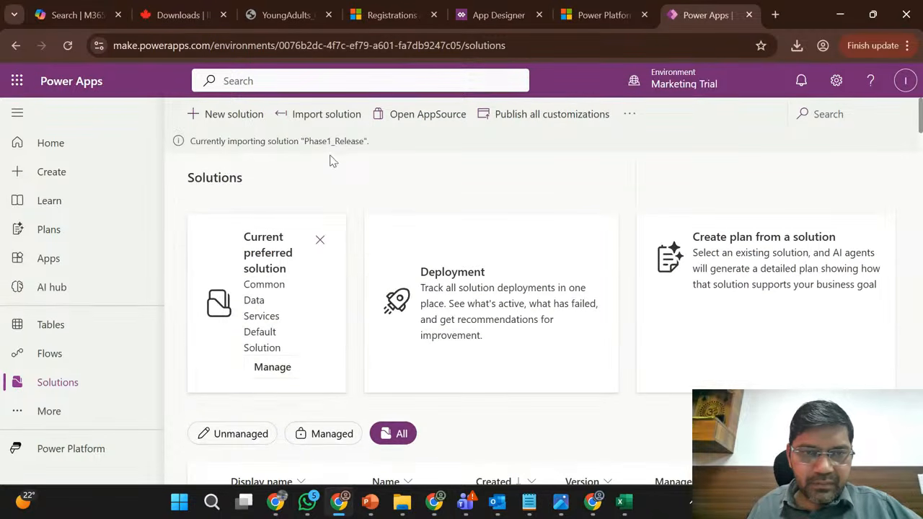
scroll(370, 185, "down", 2)
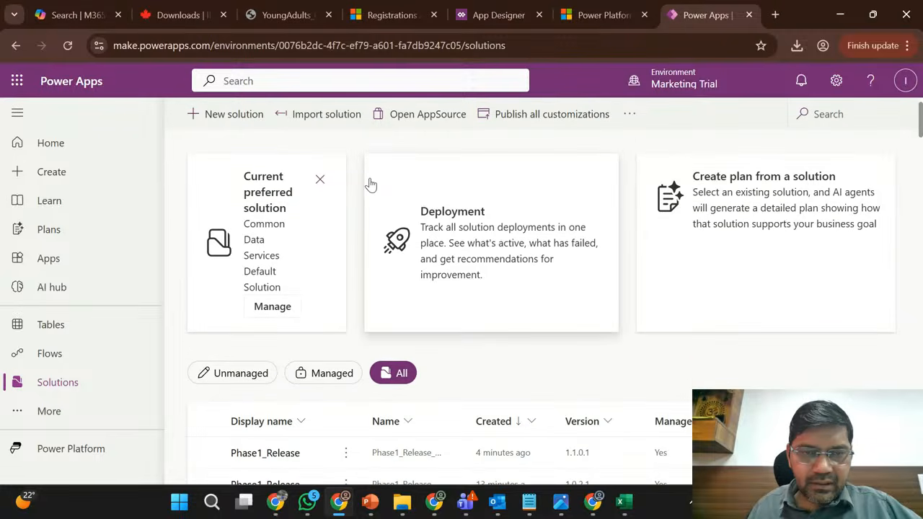
scroll(466, 324, "down", 2)
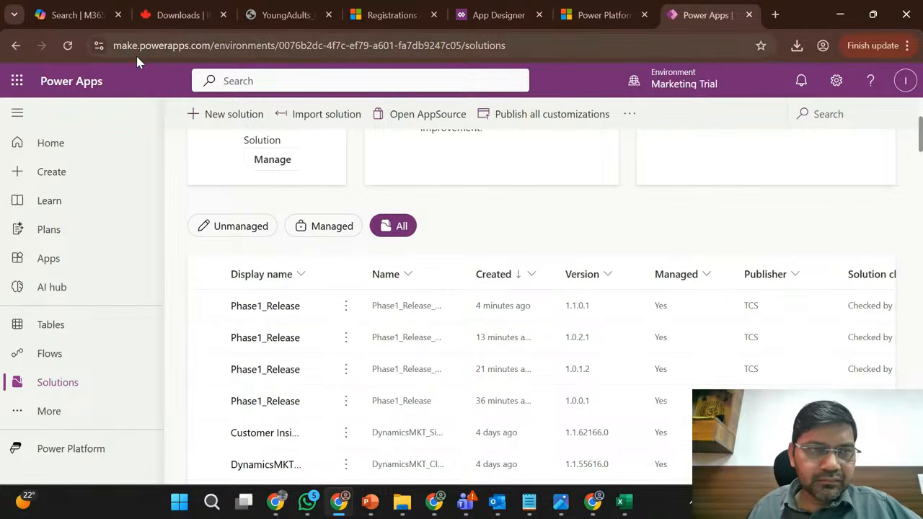
- Reload the solutions page and recheck the import status and the listed Phase1_Release versions
left_click(68, 46)
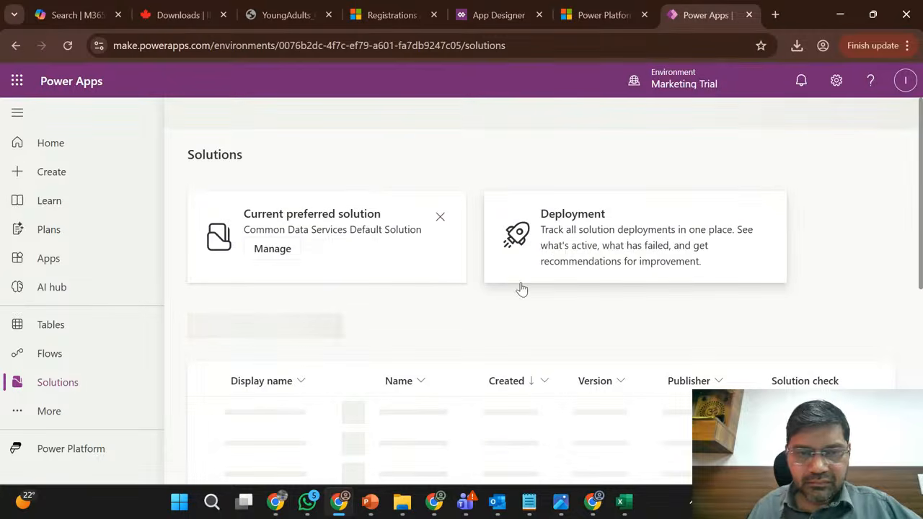
scroll(420, 306, "down", 1)
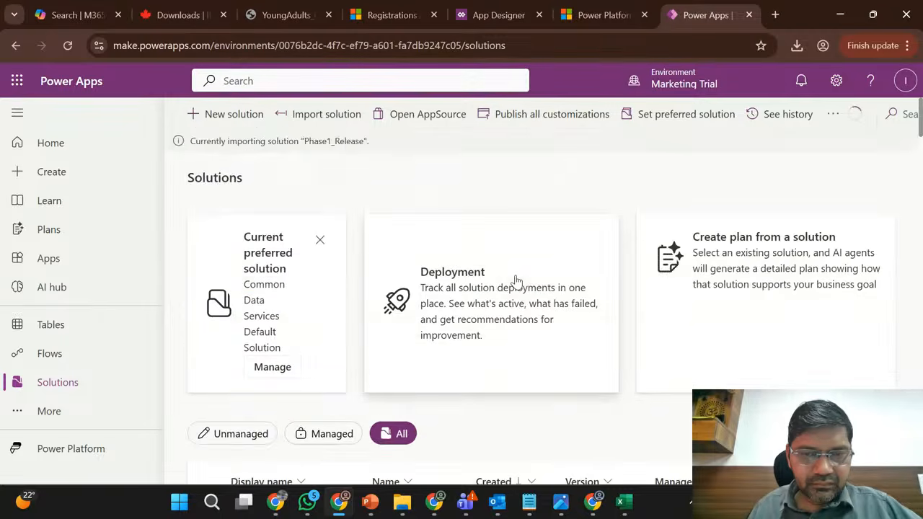
scroll(462, 375, "down", 2)
scroll(464, 409, "down", 1)
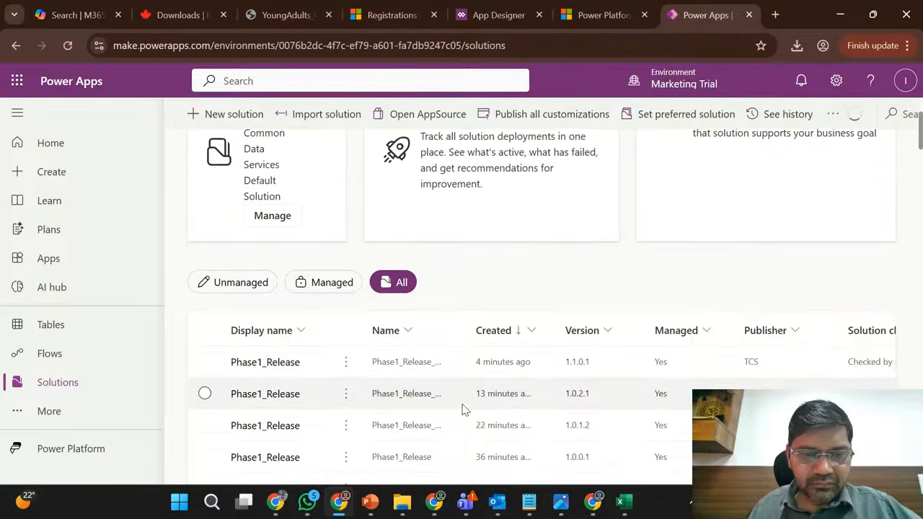
scroll(465, 299, "down", 3)
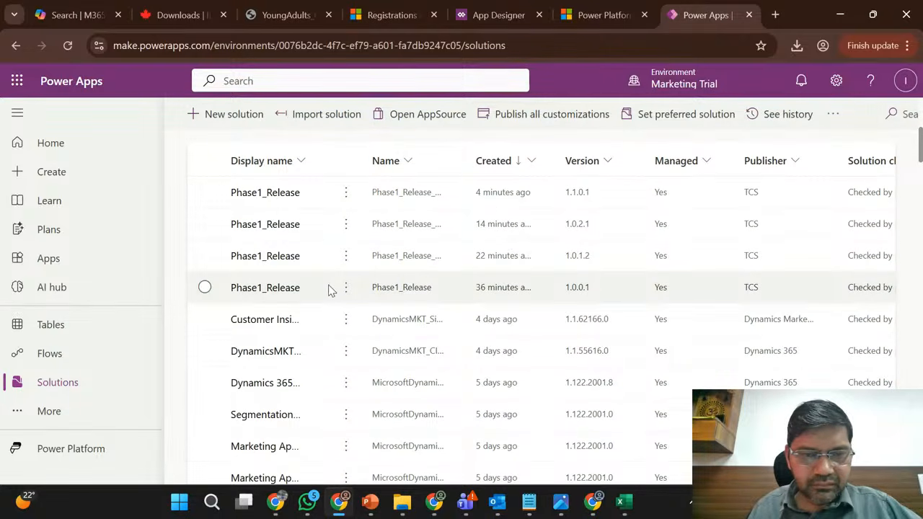
scroll(418, 297, "up", 2)
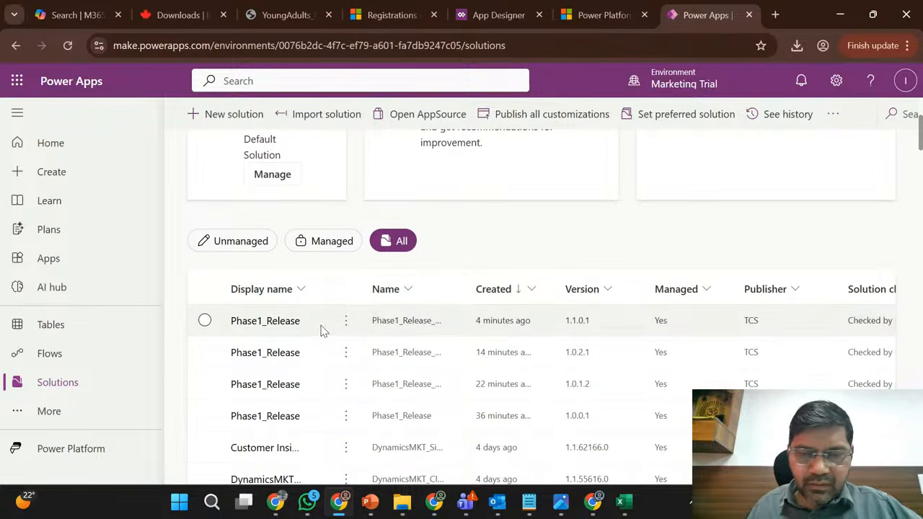
- Select the Phase1_Release solution with version 1.1.0.1 and examine its managed, publisher, and source control columns
left_click(569, 333)
scroll(569, 335, "down", 1)
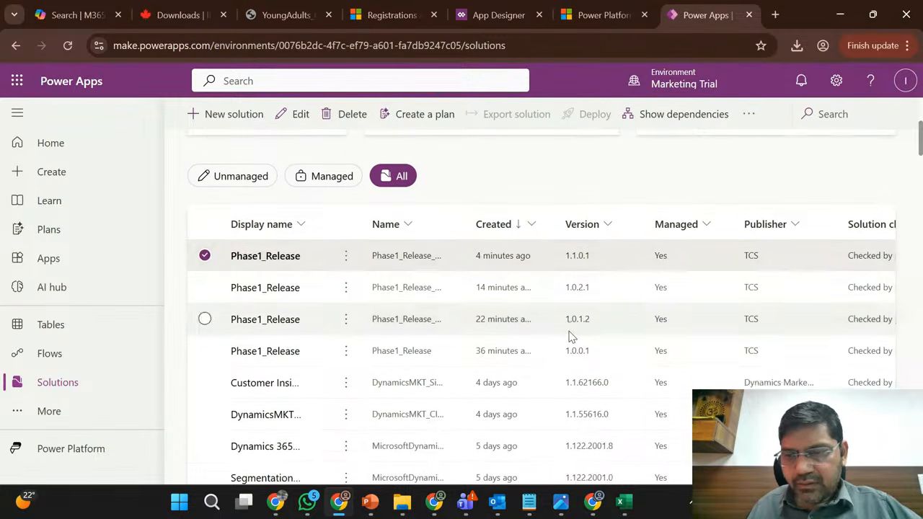
scroll(569, 336, "right", 3)
scroll(570, 334, "up", 2)
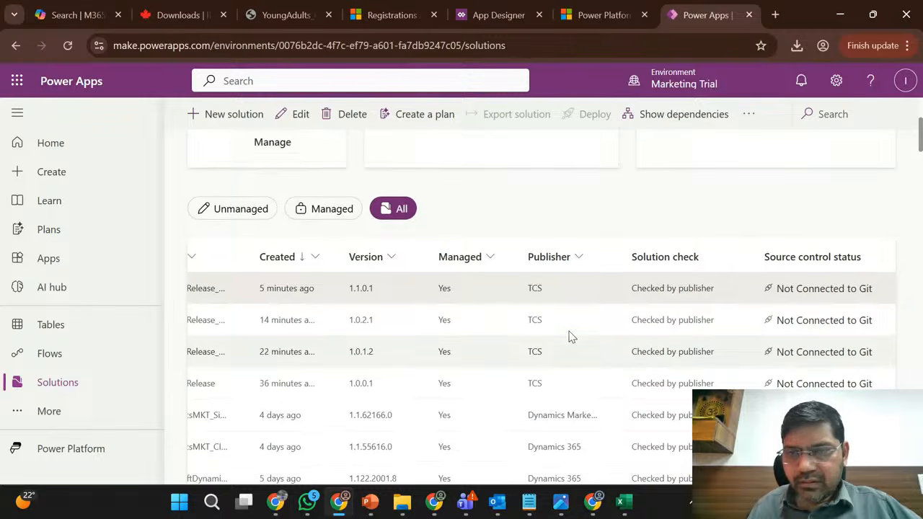
scroll(542, 239, "up", 2)
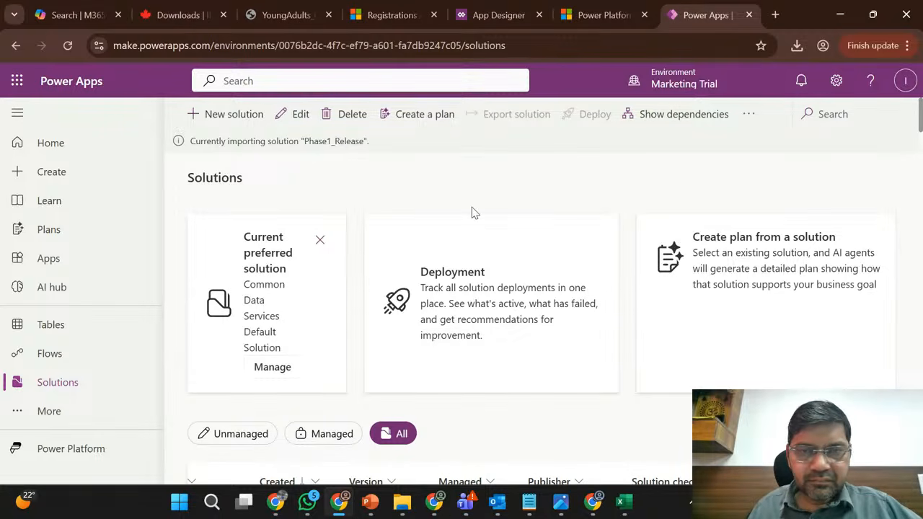
scroll(472, 210, "down", 3)
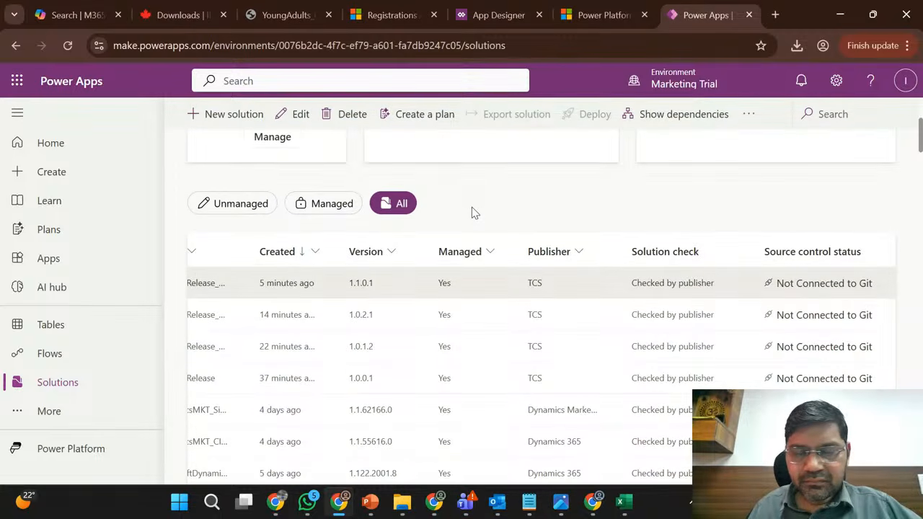
scroll(472, 207, "up", 3)
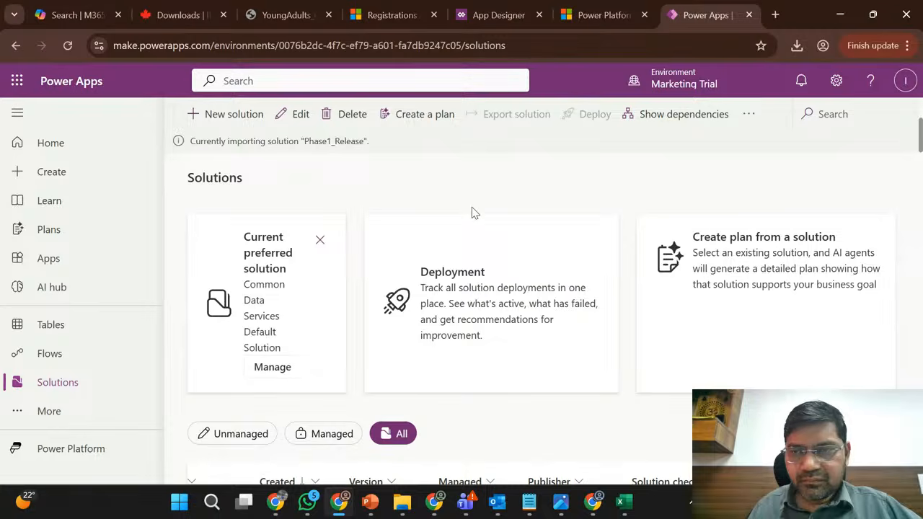
- View the history of the selected Phase1_Release 1.1.0.1 solution, and return to the solutions list
left_click(750, 116)
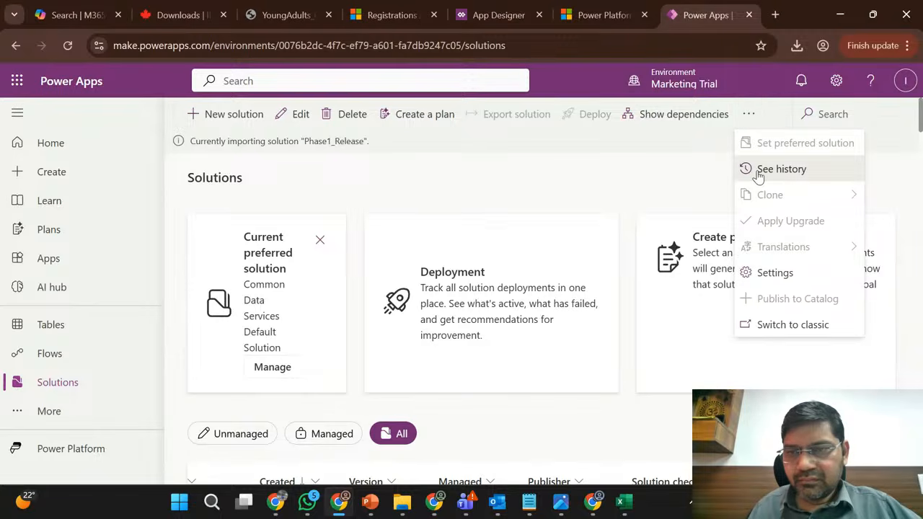
left_click(759, 173)
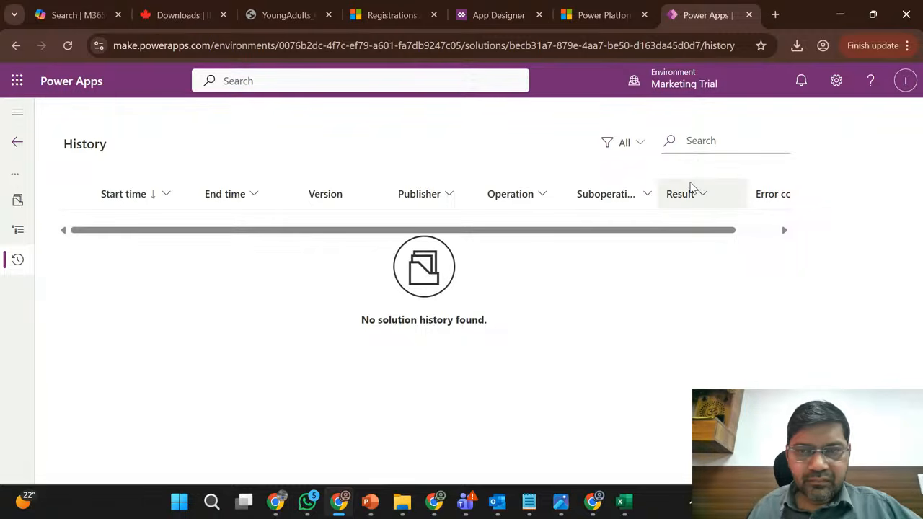
left_click(15, 46)
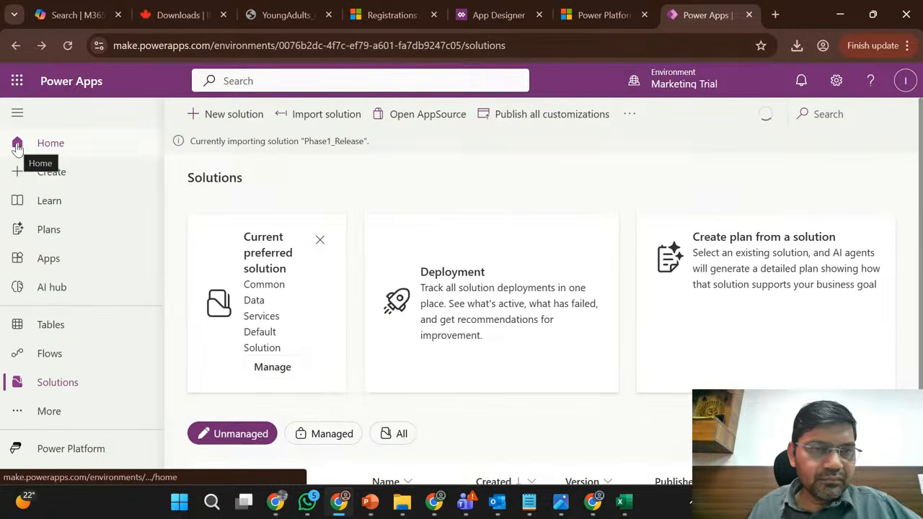
- Monitor the Phase1_Release import status and compare the base, patch, and upgrade versions in the full solutions list
scroll(387, 181, "down", 2)
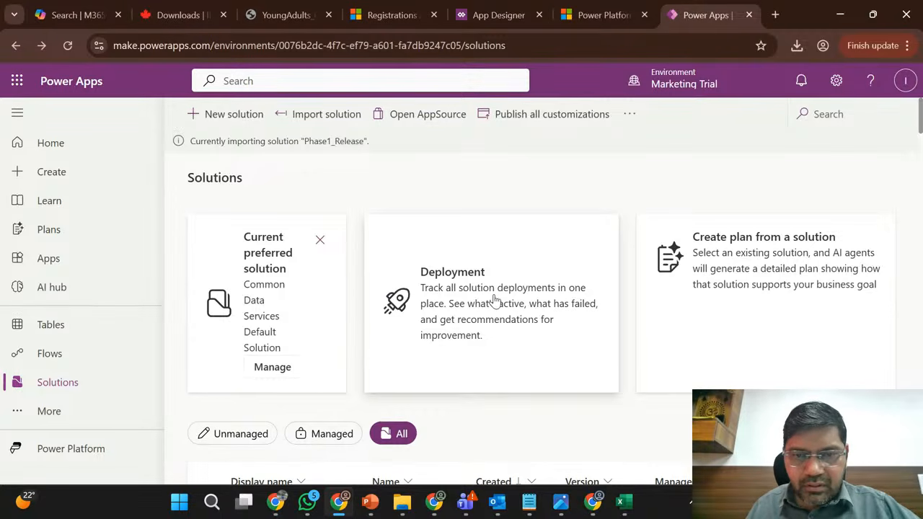
scroll(494, 302, "down", 2)
scroll(511, 282, "down", 1)
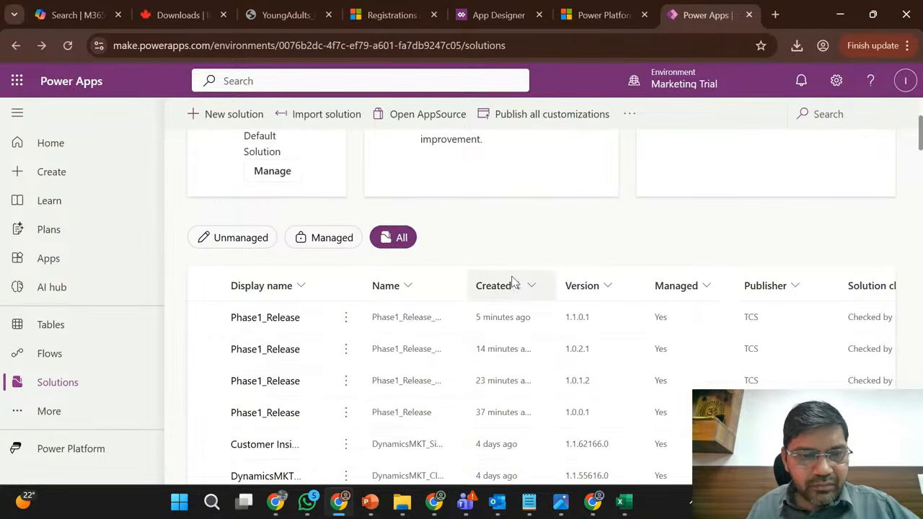
scroll(511, 282, "up", 1)
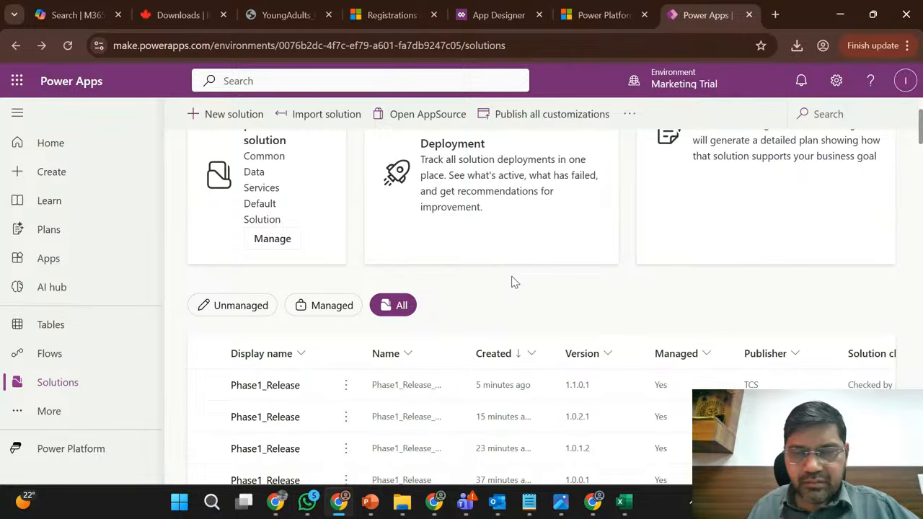
scroll(511, 282, "up", 2)
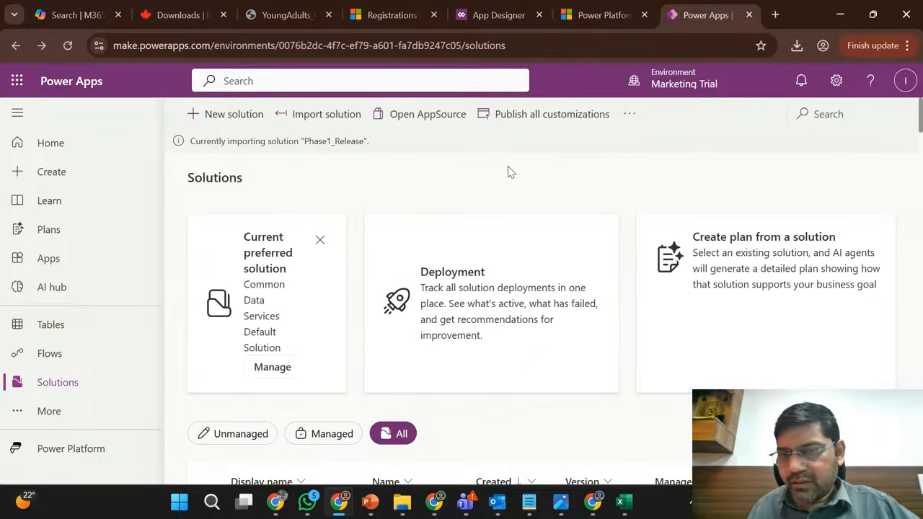
scroll(508, 172, "down", 4)
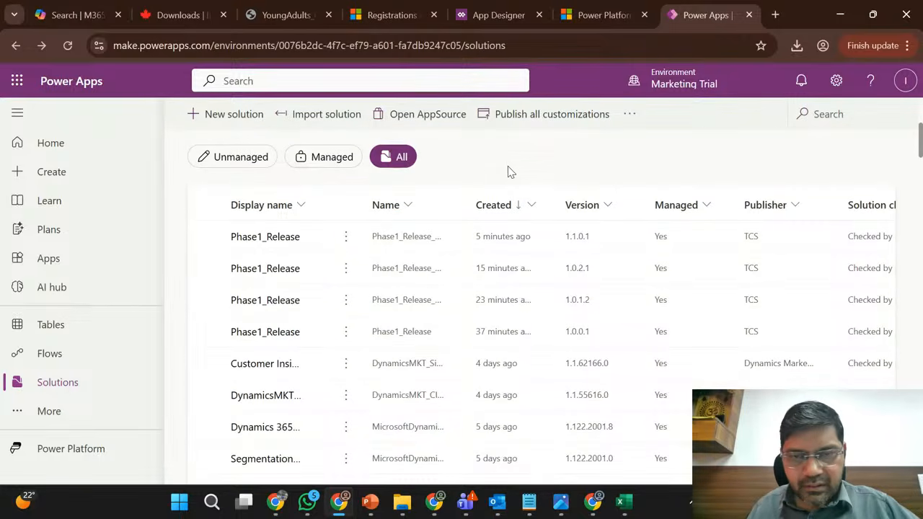
scroll(508, 171, "up", 4)
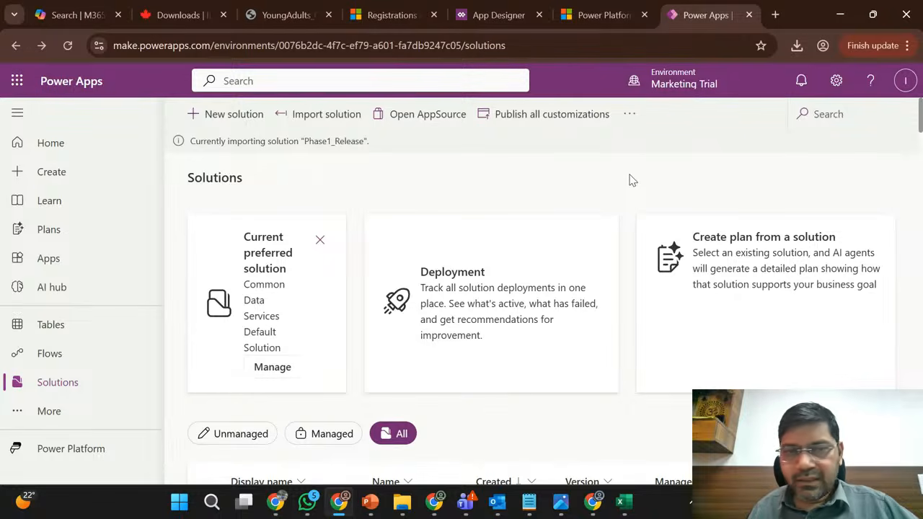
scroll(631, 180, "down", 1)
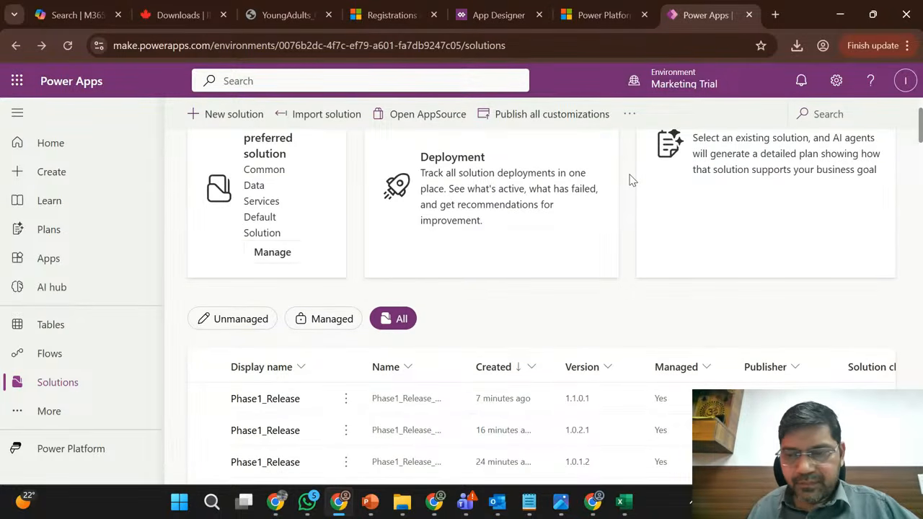
- Open the solution history for the whole Marketing Trial environment
scroll(633, 180, "up", 2)
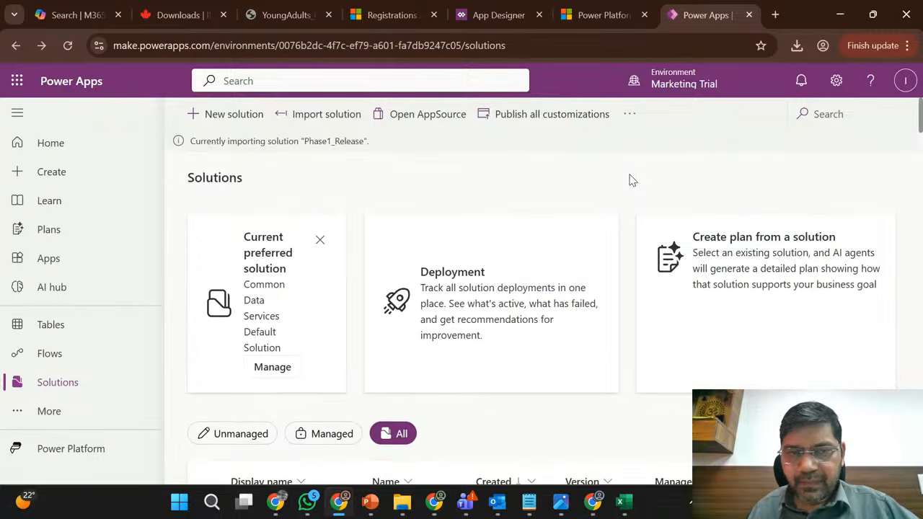
left_click(630, 116)
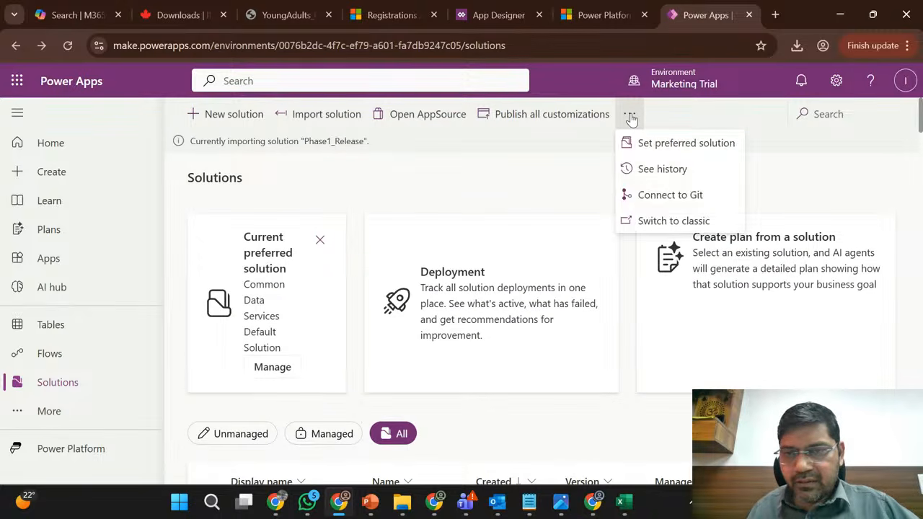
left_click(658, 169)
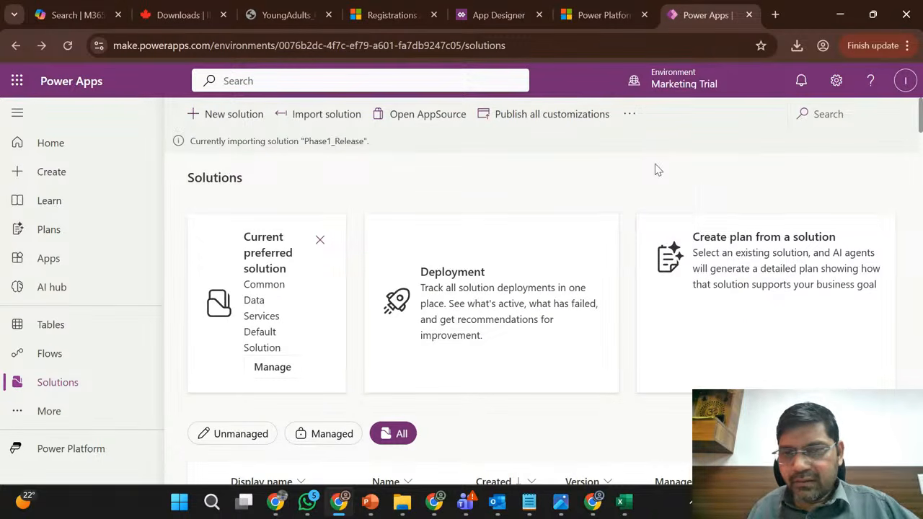
left_click(630, 116)
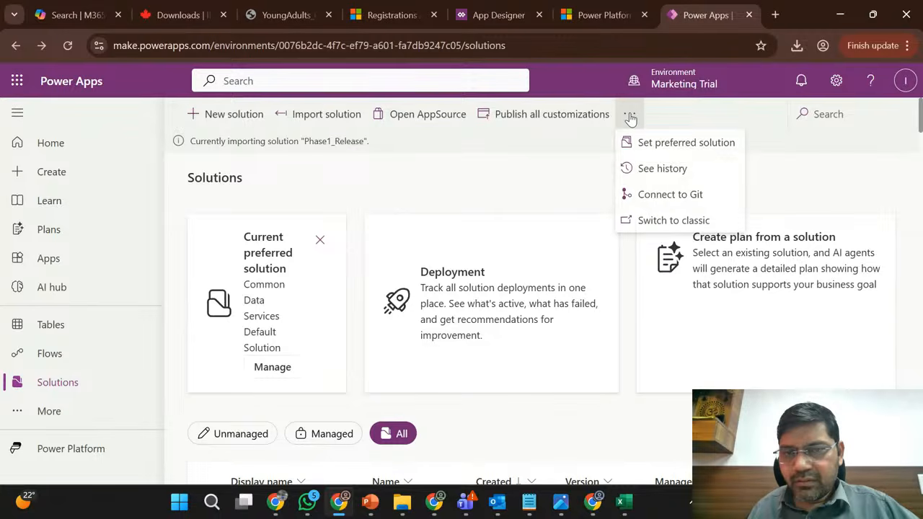
left_click(657, 170)
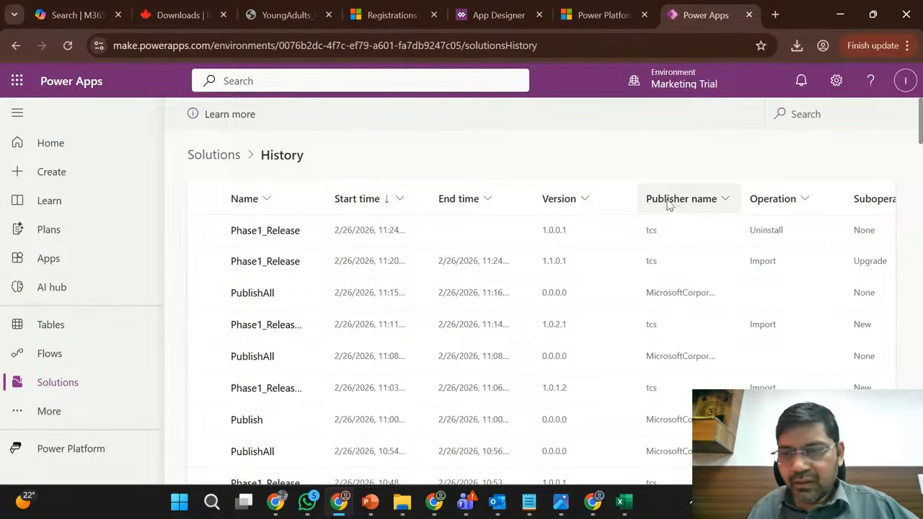
- Examine the version, operation, suboperation, and result of the latest Phase1_Release history entries, marking the operation of the 1.0.0.1 entry
scroll(700, 256, "right", 3)
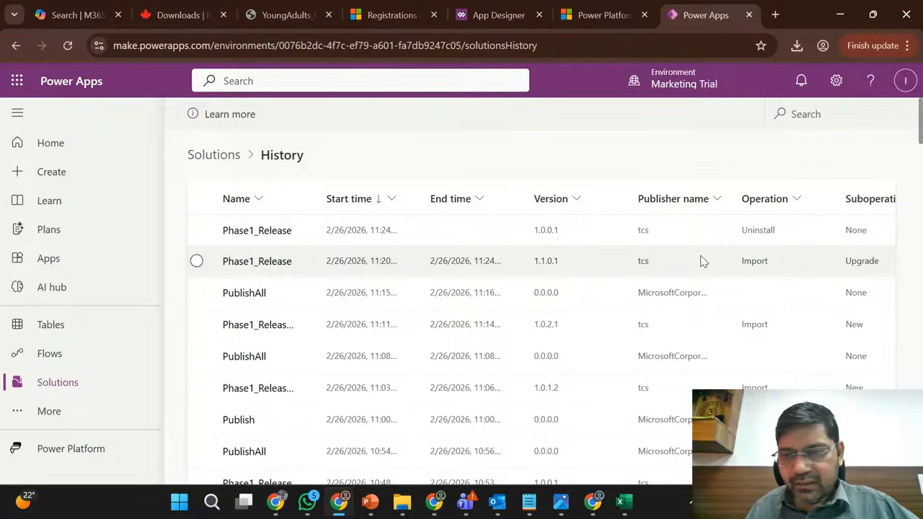
scroll(700, 261, "right", 3)
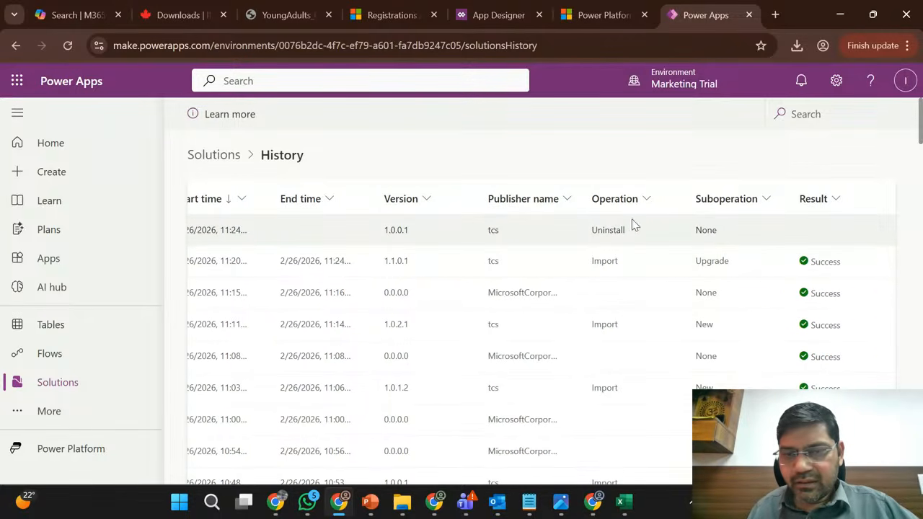
scroll(602, 230, "left", 6)
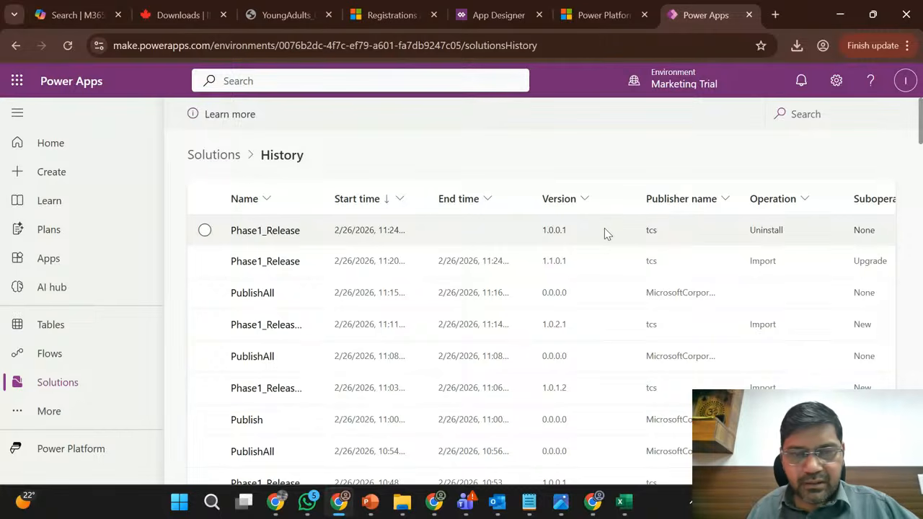
scroll(604, 228, "right", 3)
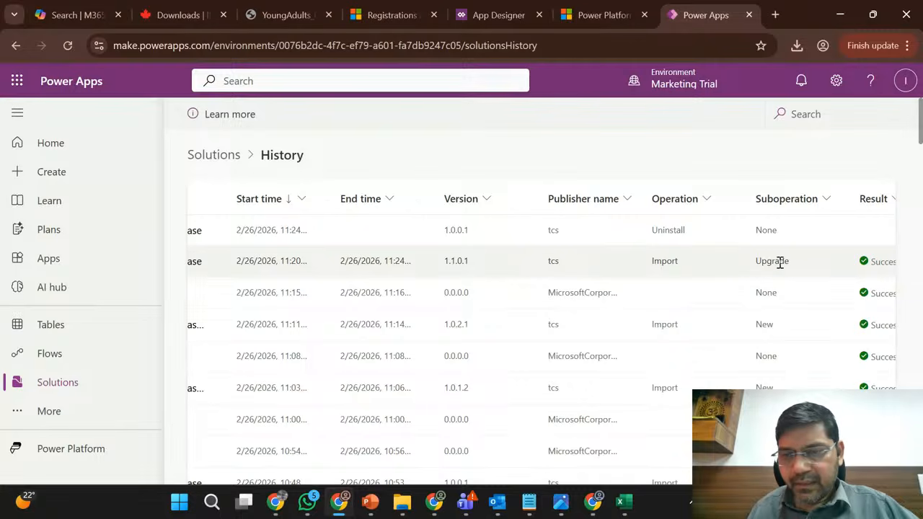
scroll(780, 259, "right", 5)
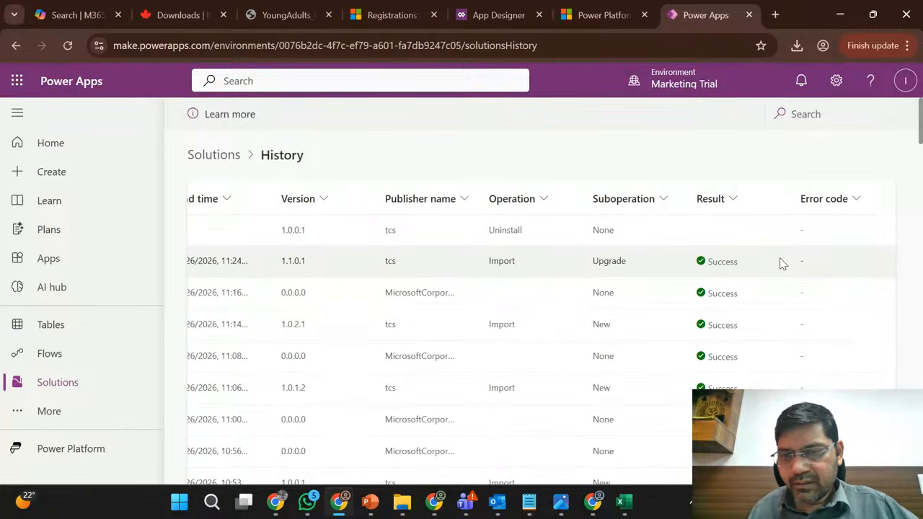
scroll(781, 262, "left", 8)
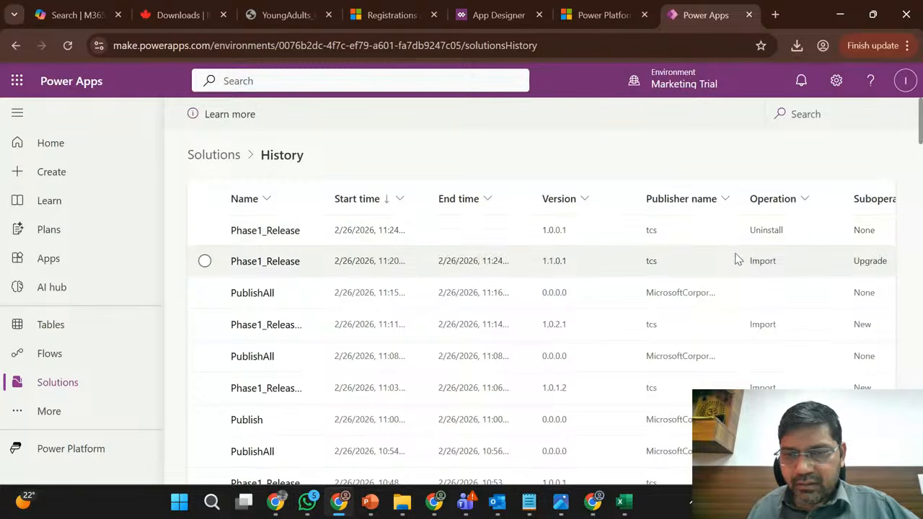
double_click(763, 229)
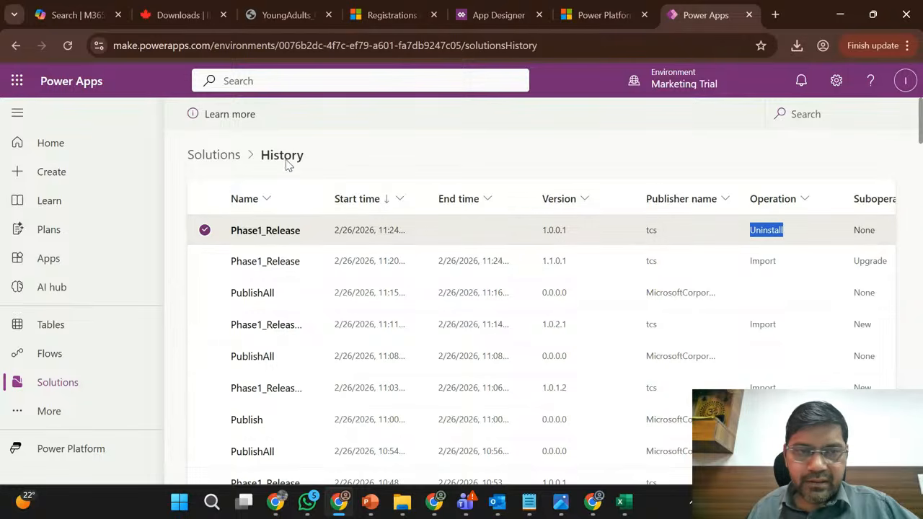
- Return to the solutions list, show all solutions, and check the Phase1_Release versions and the import status
left_click(221, 160)
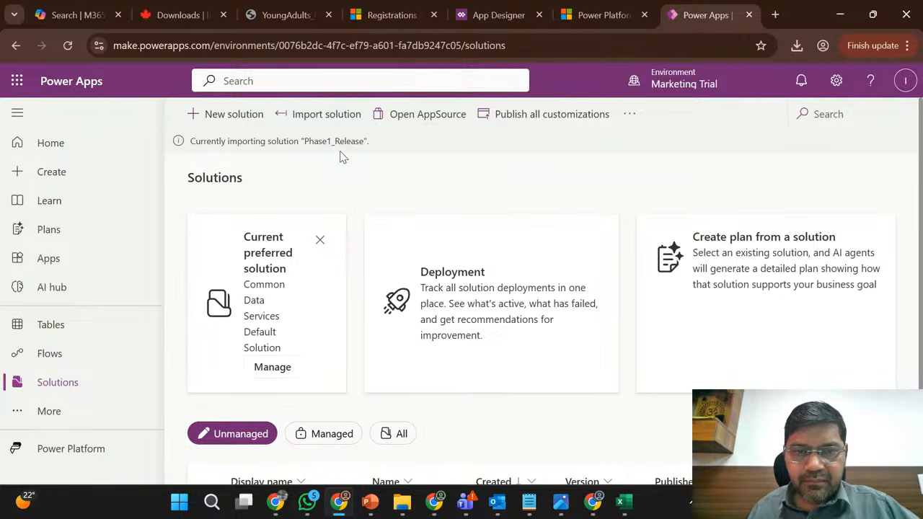
scroll(398, 186, "down", 2)
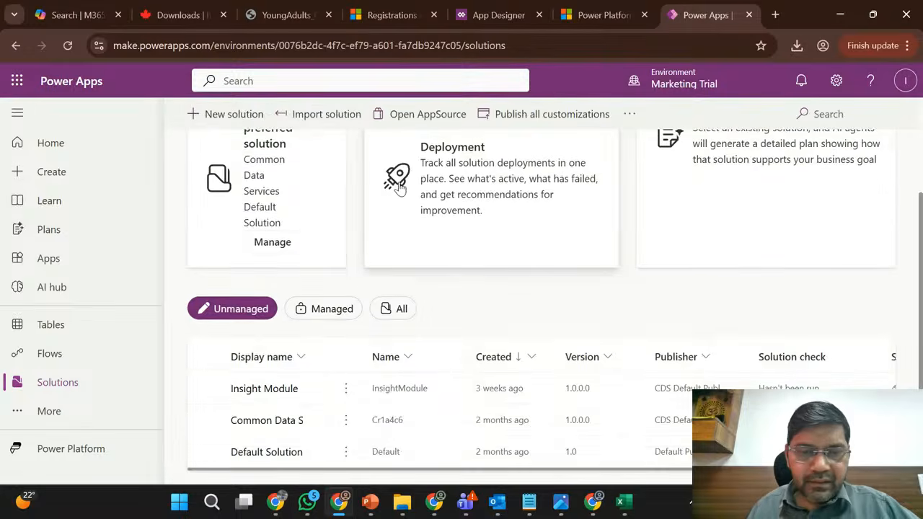
left_click(393, 308)
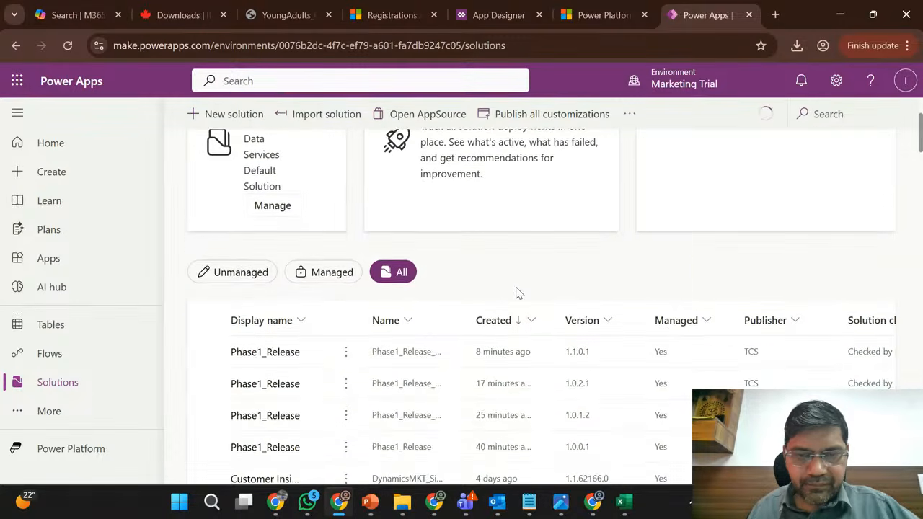
scroll(516, 293, "down", 1)
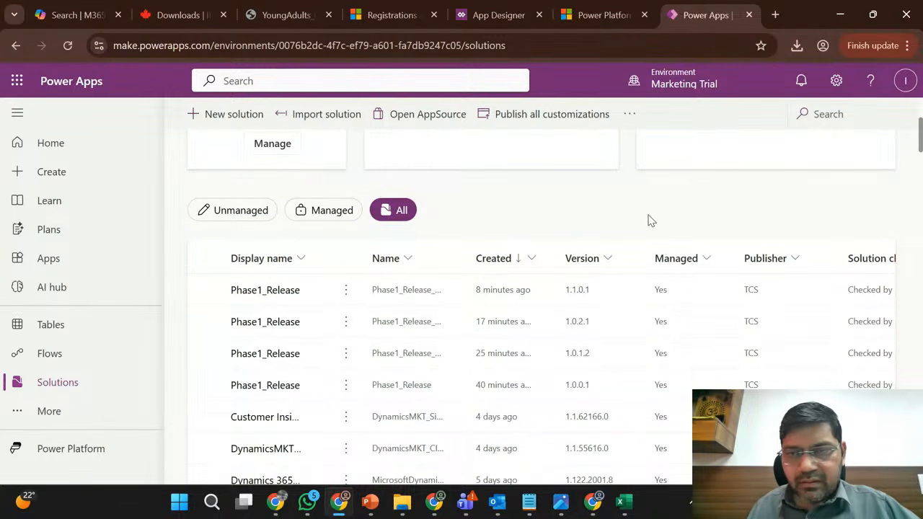
scroll(647, 219, "up", 3)
scroll(649, 220, "up", 1)
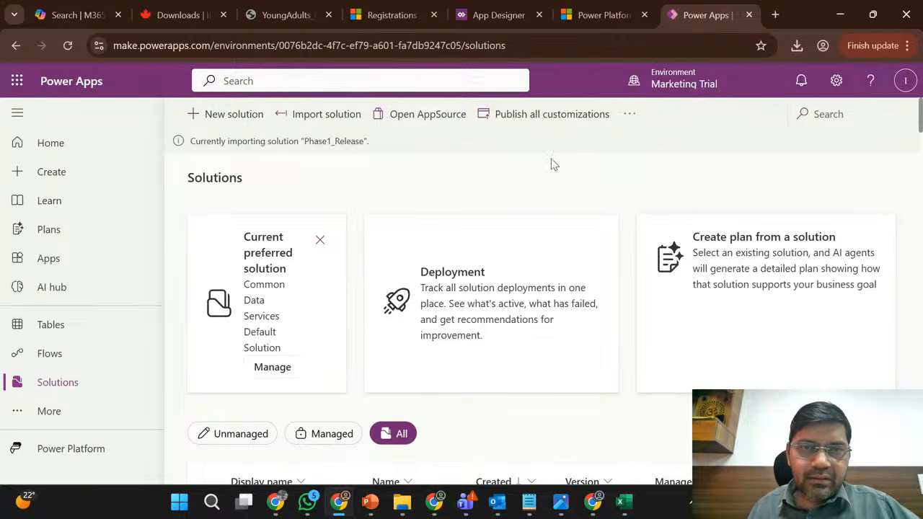
- Switch to Dynamics 365 Sales Hub and go back from the Active Registrations list
left_click(396, 9)
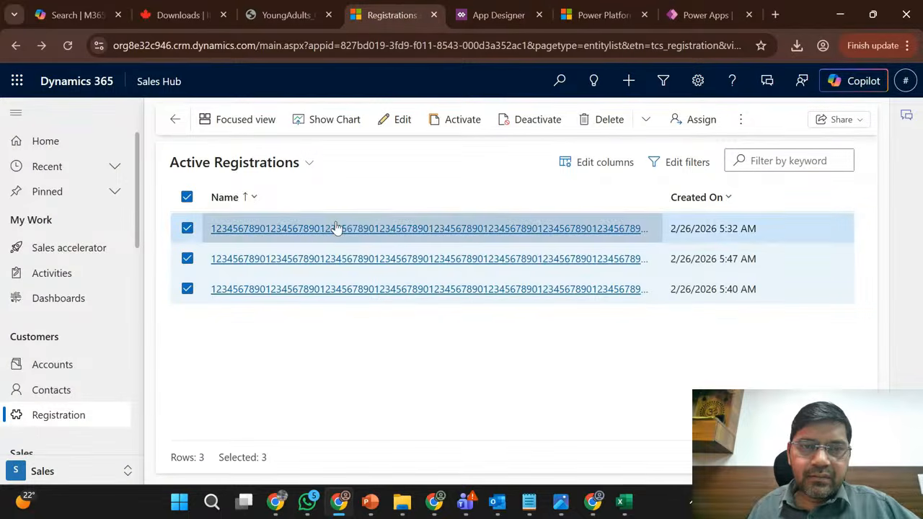
left_click(173, 120)
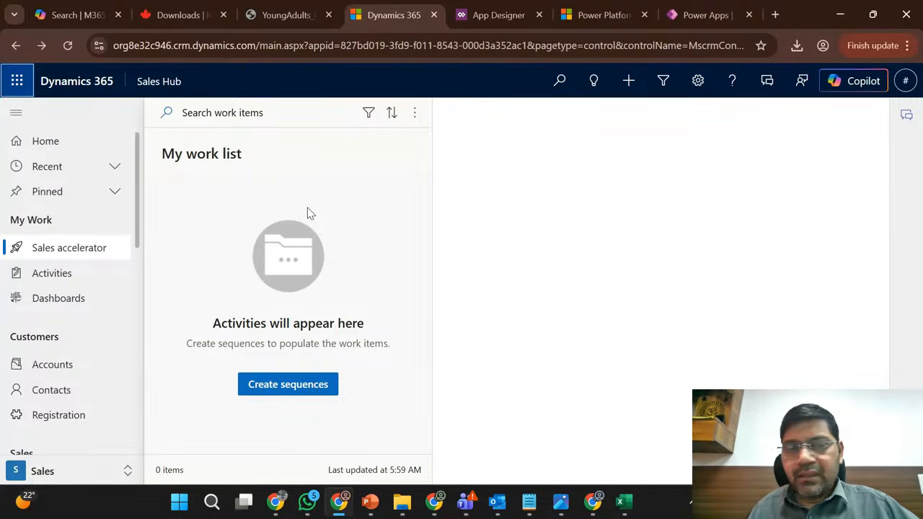
- Switch to the Sales Trial solutions in Power Apps and inspect the commands available for the unmanaged Phase1_Release solution
left_click(339, 508)
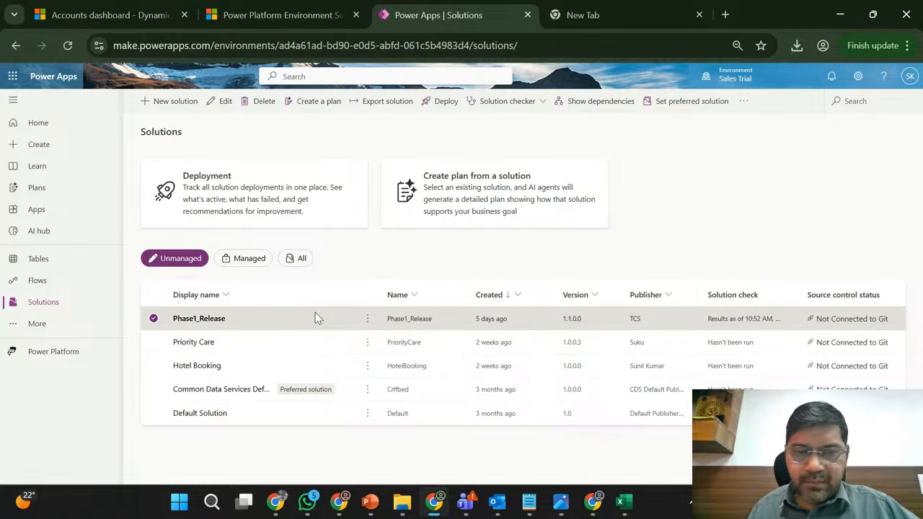
left_click(155, 321)
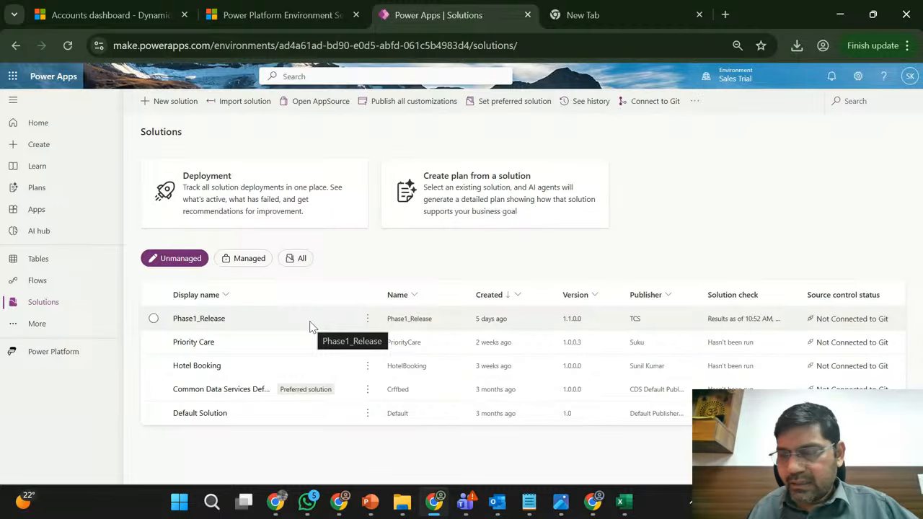
left_click(367, 319)
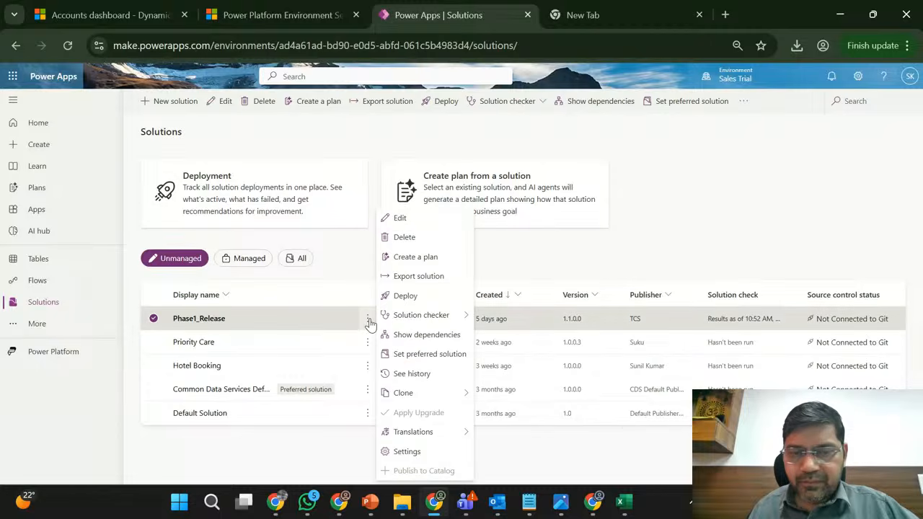
left_click(576, 249)
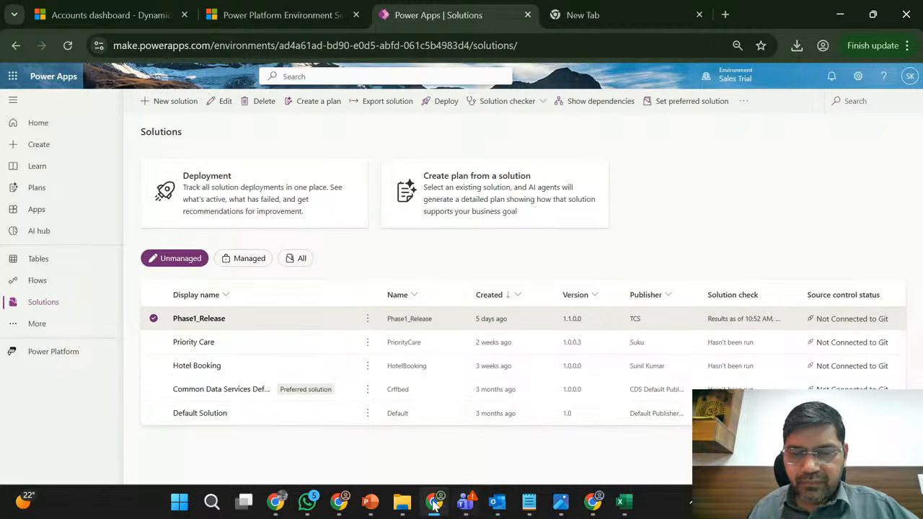
- Switch back to the Marketing Trial solutions in Power Apps and recheck the listed Phase1_Release versions and import status
left_click(343, 502)
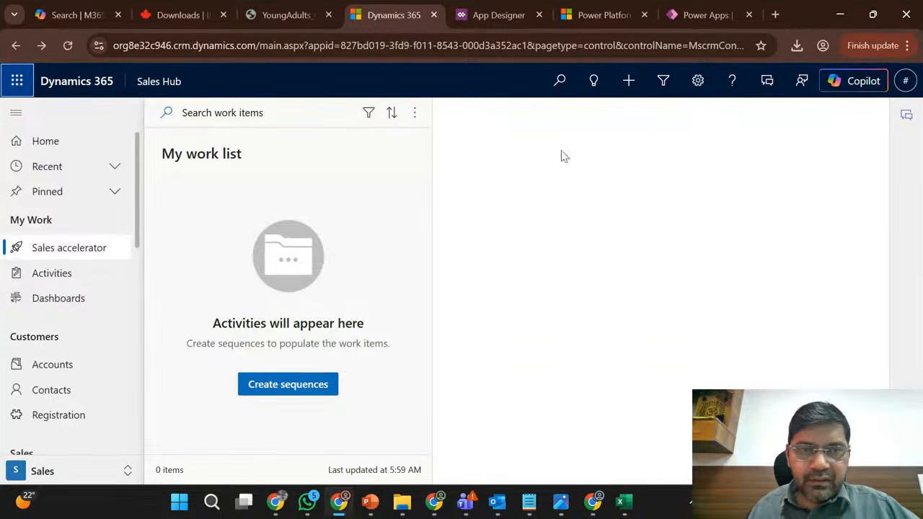
left_click(694, 8)
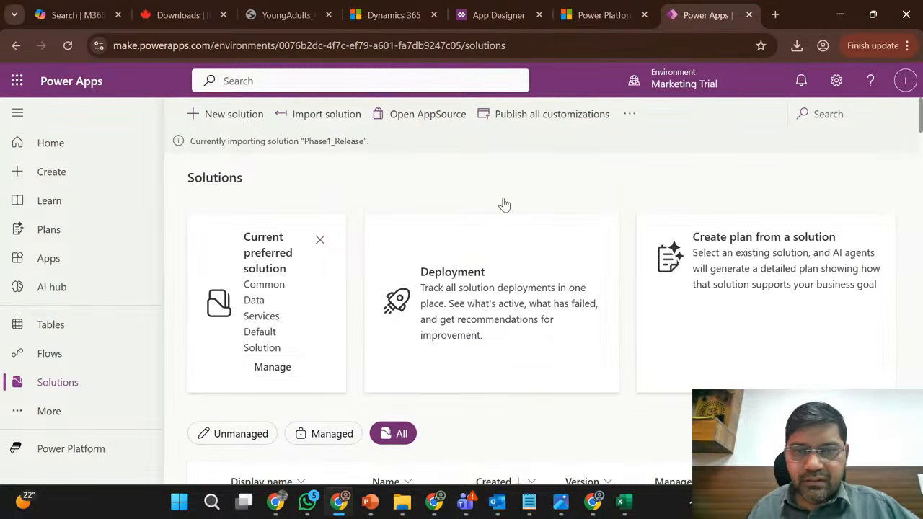
scroll(504, 202, "down", 4)
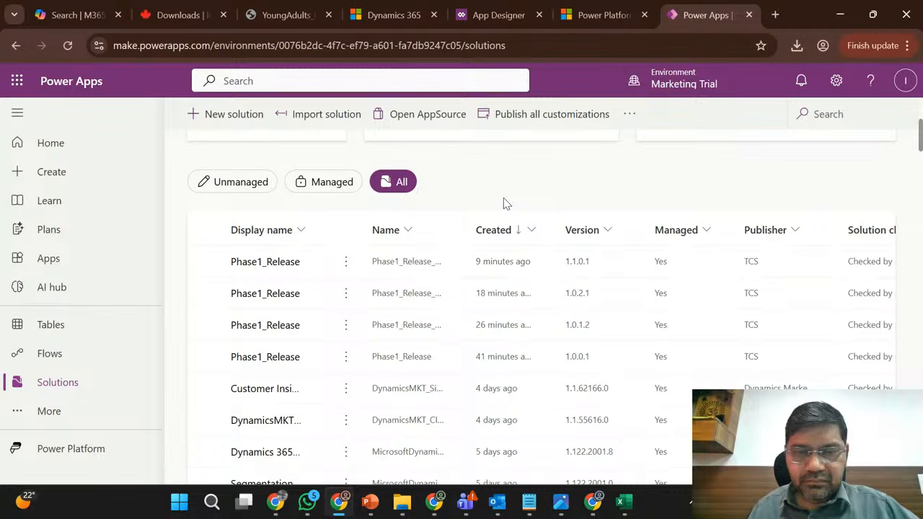
scroll(503, 203, "up", 4)
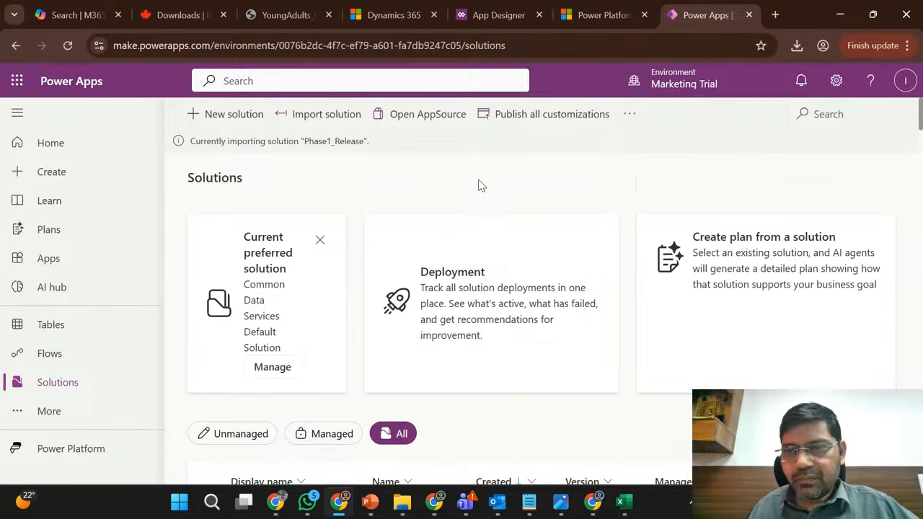
- Reload the Marketing Trial solutions page, show all solutions, and monitor the Phase1_Release import until it finishes
left_click(68, 46)
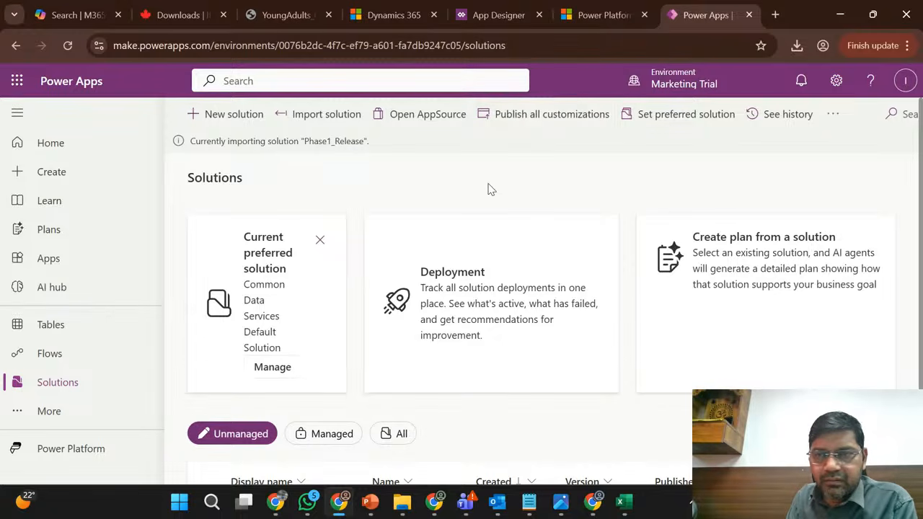
scroll(488, 190, "down", 2)
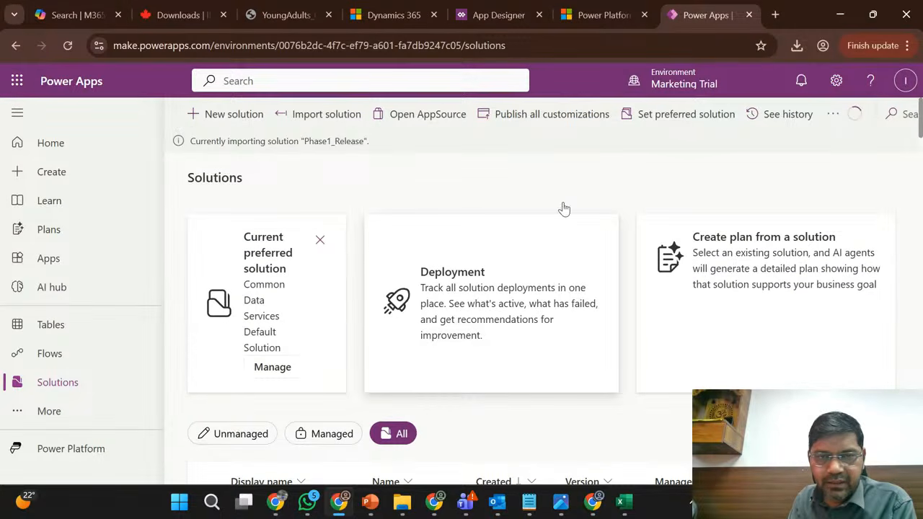
scroll(566, 207, "down", 3)
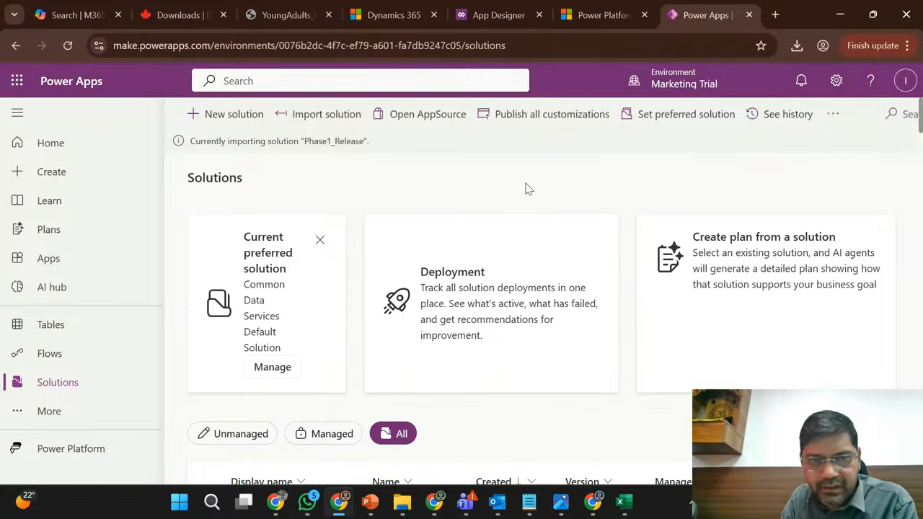
scroll(521, 196, "down", 3)
scroll(482, 223, "up", 3)
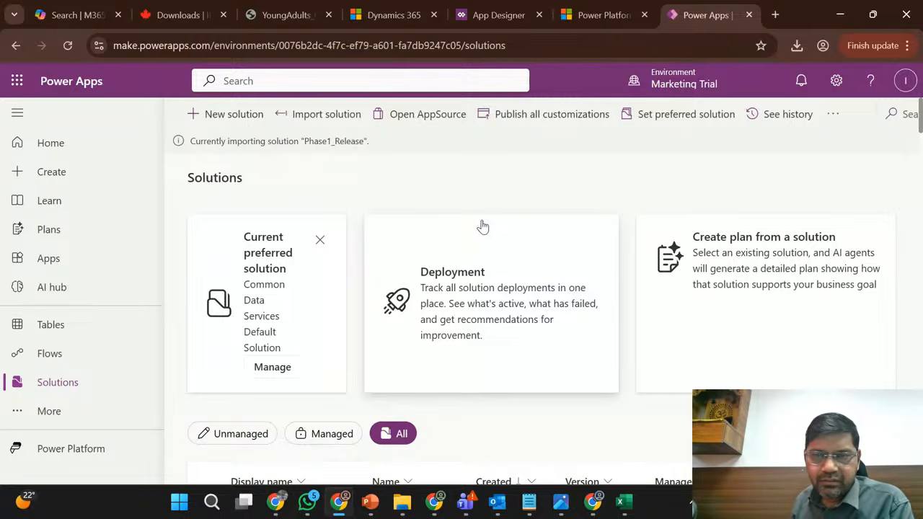
scroll(483, 227, "down", 3)
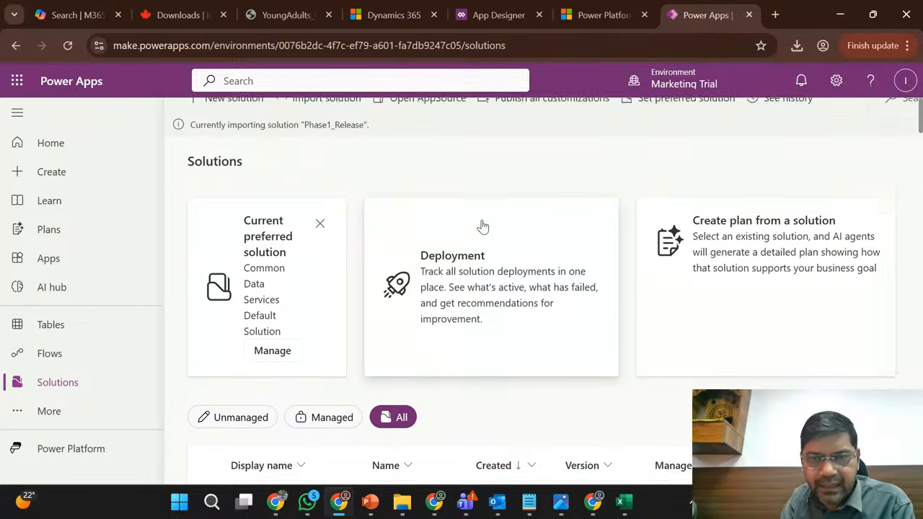
scroll(483, 227, "down", 3)
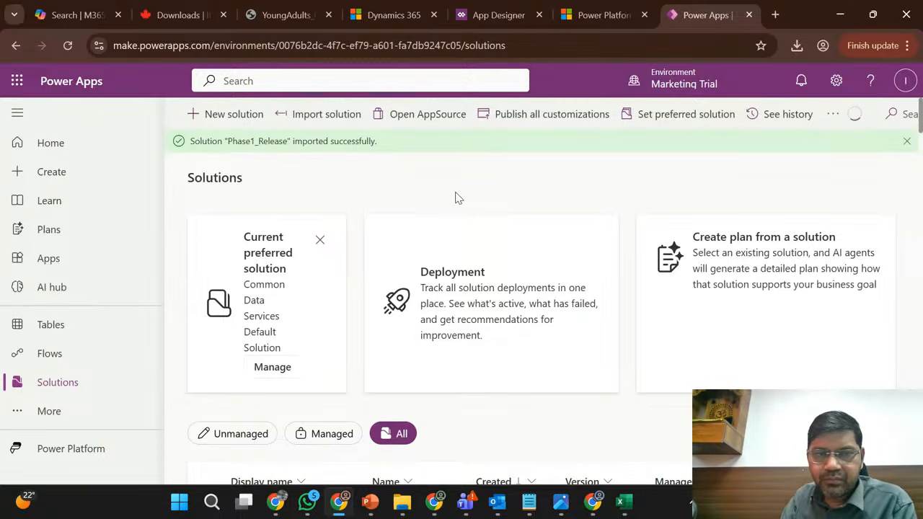
- Dismiss the import notification and open the managed Phase1_Release solution with version 1.1.0.1
left_click(909, 142)
scroll(462, 260, "down", 2)
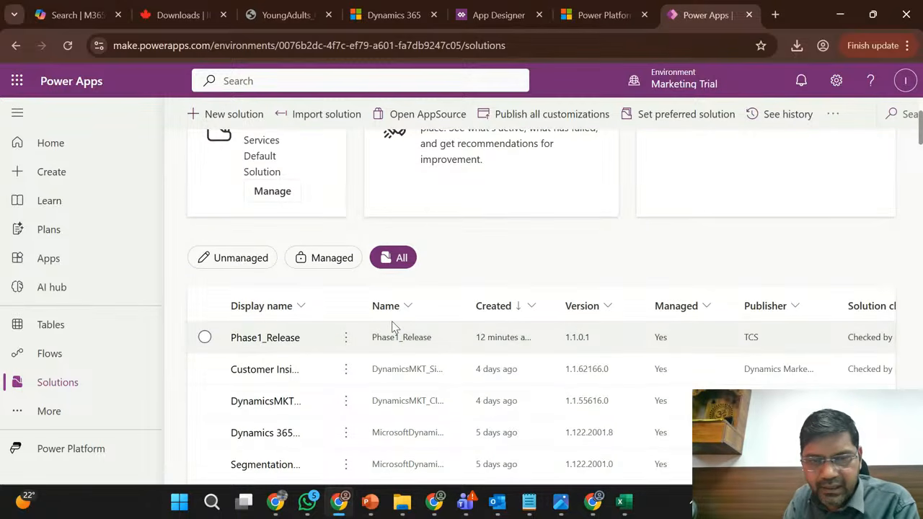
left_click(286, 344)
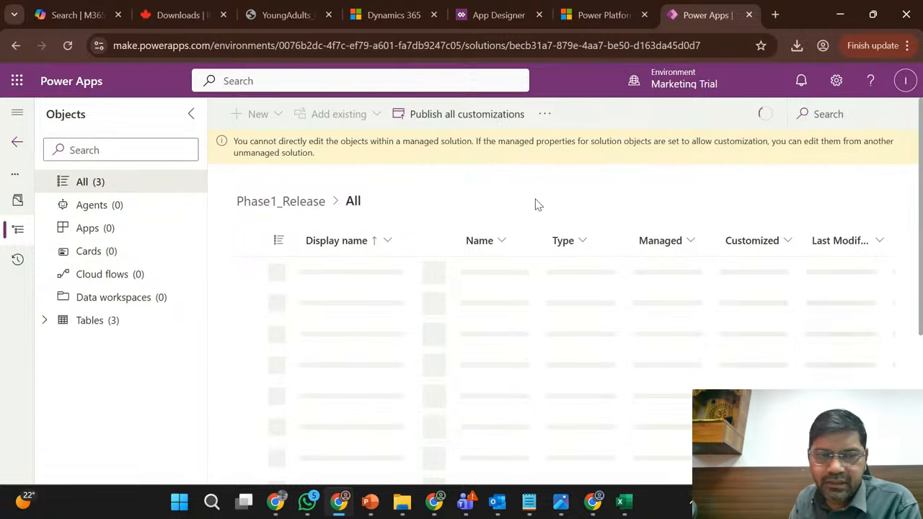
- Expand the Registration table in the managed Phase1_Release solution and list its columns
left_click(44, 322)
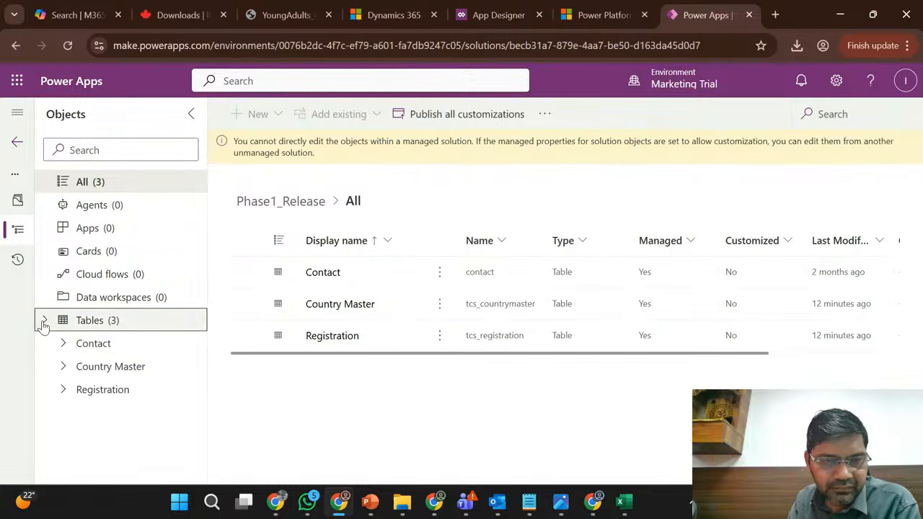
left_click(63, 390)
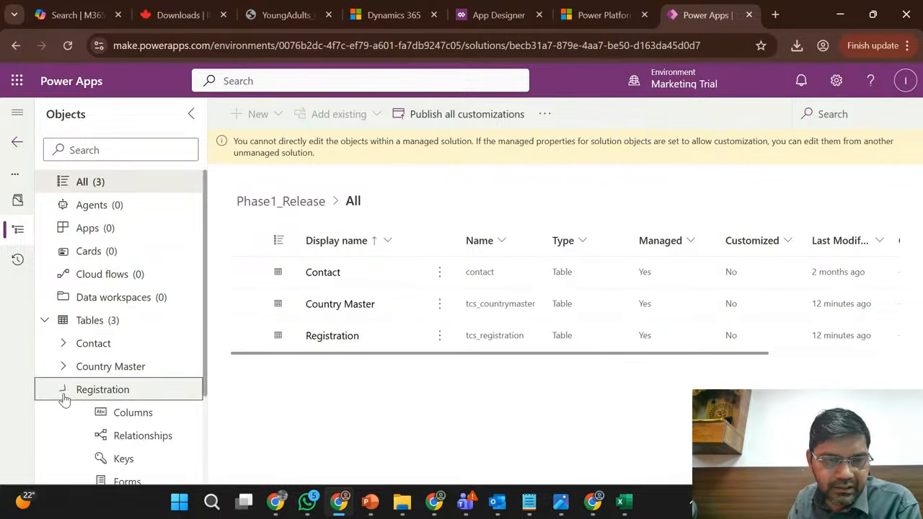
left_click(101, 414)
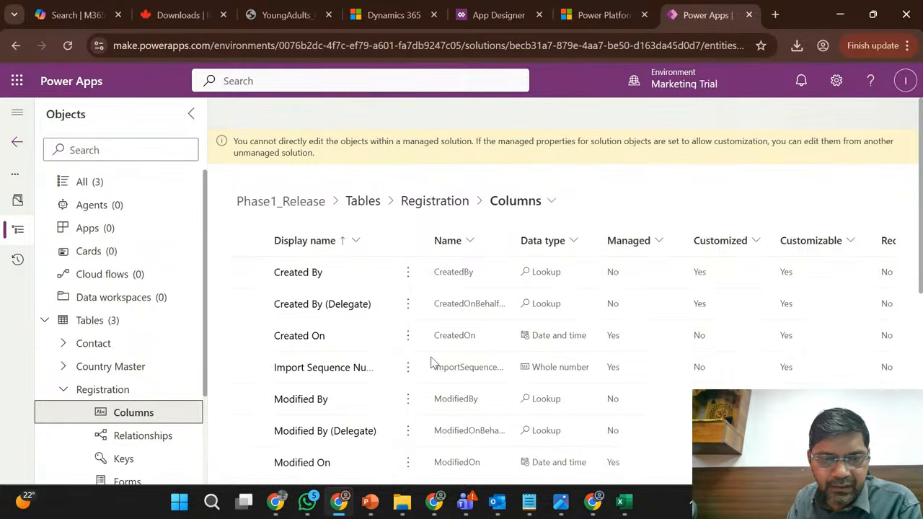
- Find the primary Name column of the Registration table and display its solution layers
scroll(425, 367, "down", 2)
scroll(418, 418, "down", 1)
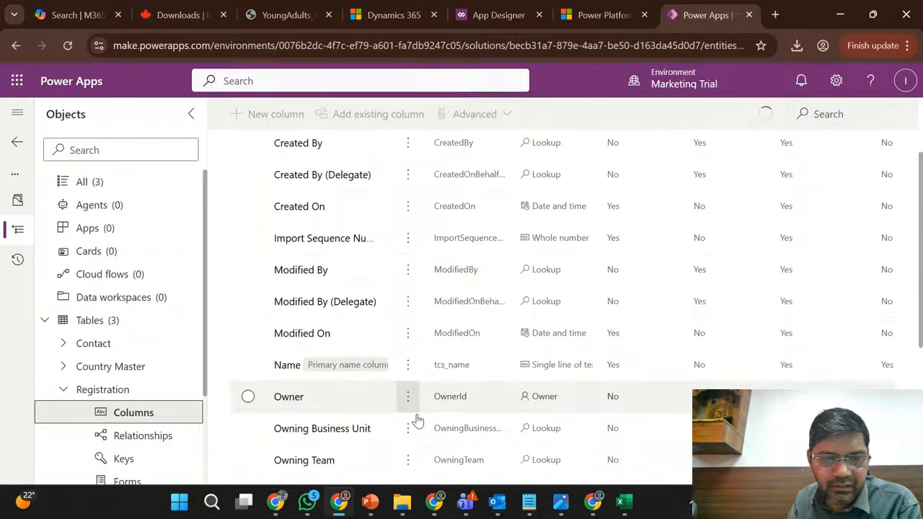
scroll(417, 421, "up", 1)
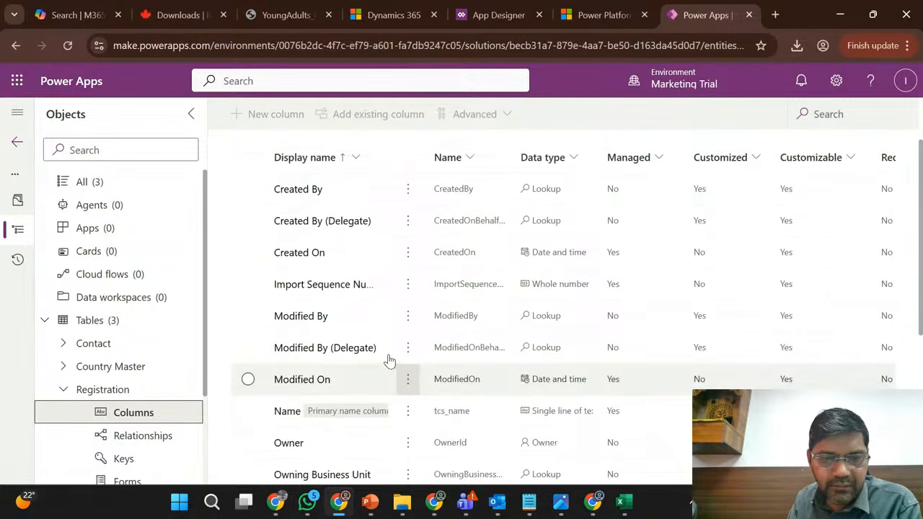
left_click(409, 412)
left_click(486, 360)
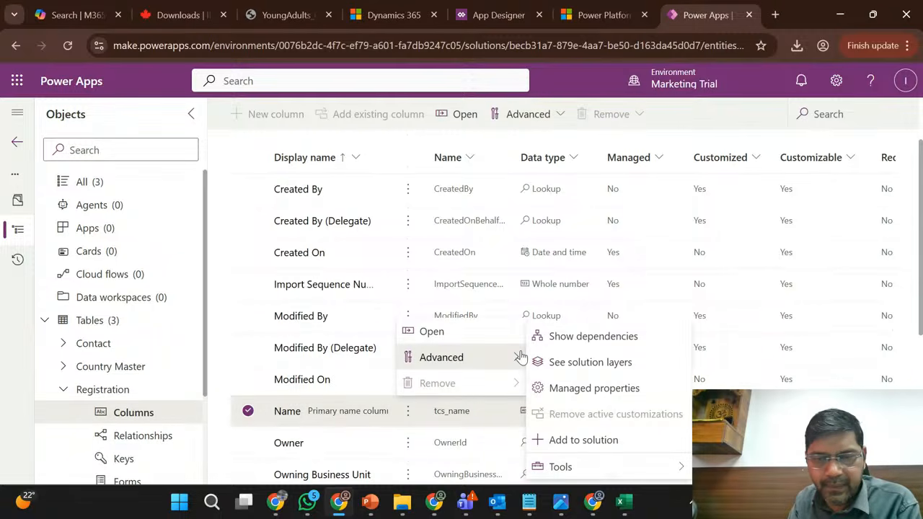
left_click(592, 363)
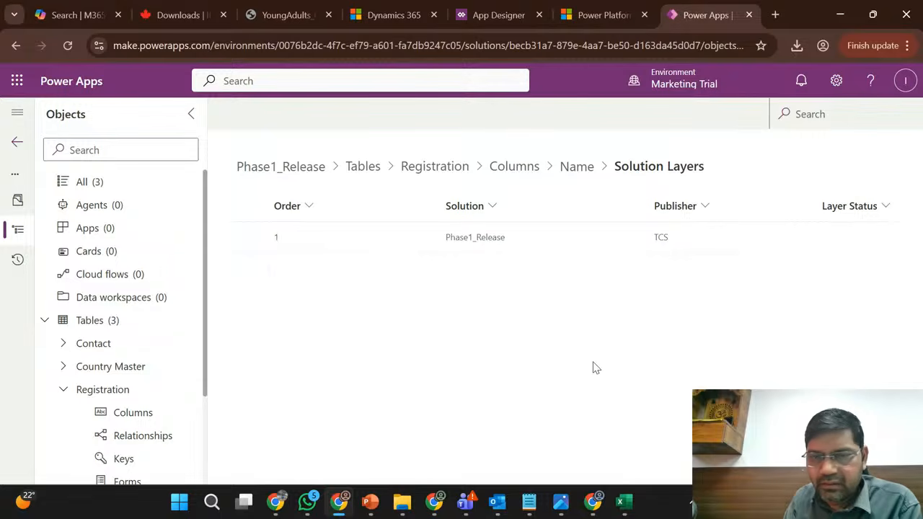
- Inspect the updated properties of the Name column's Phase1_Release layer and close them
left_click(542, 248)
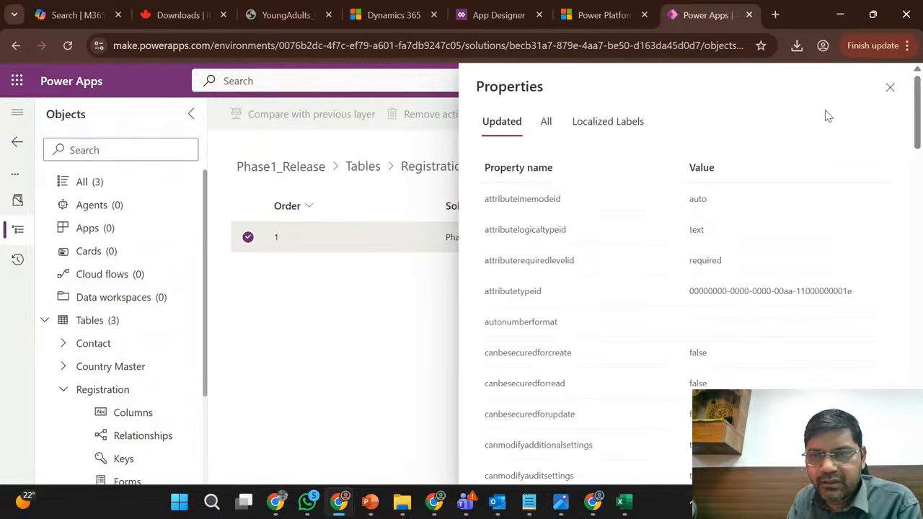
left_click(890, 88)
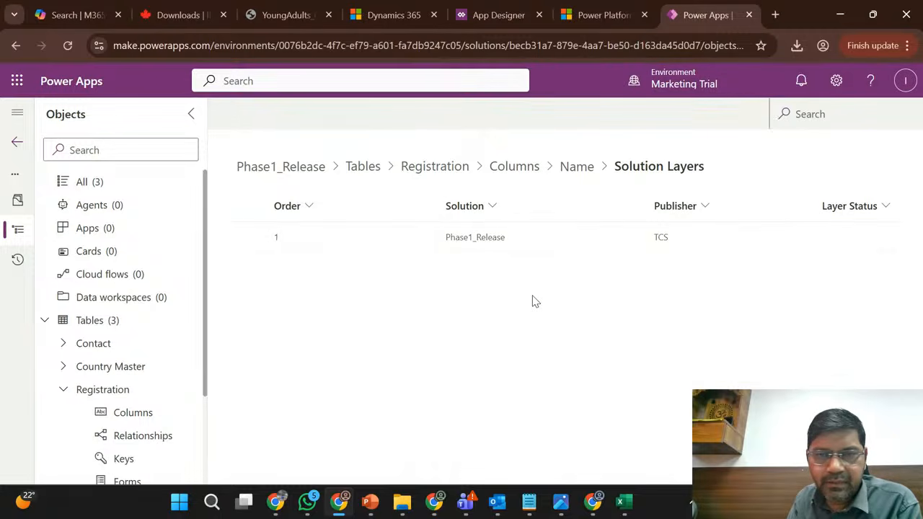
left_click(374, 246)
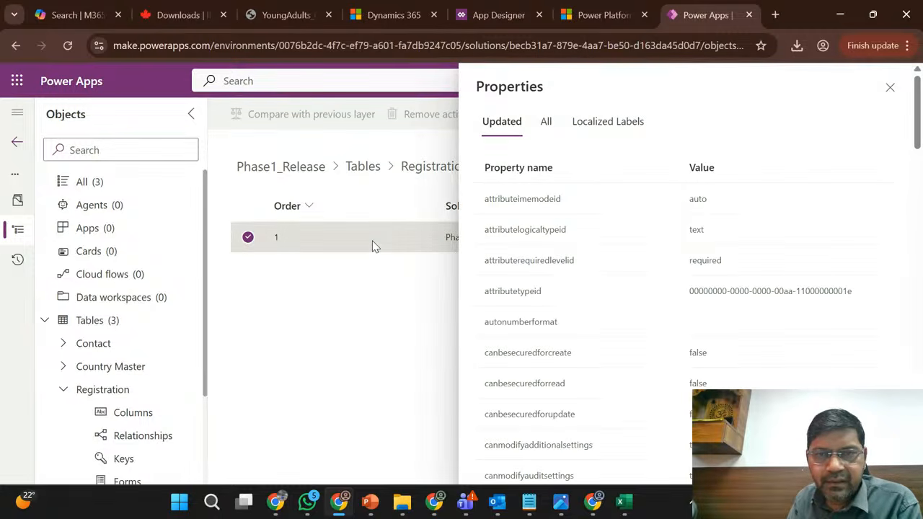
left_click(892, 87)
- Return to the Registration columns in the managed solution and check which commands the Name column offers
left_click(136, 412)
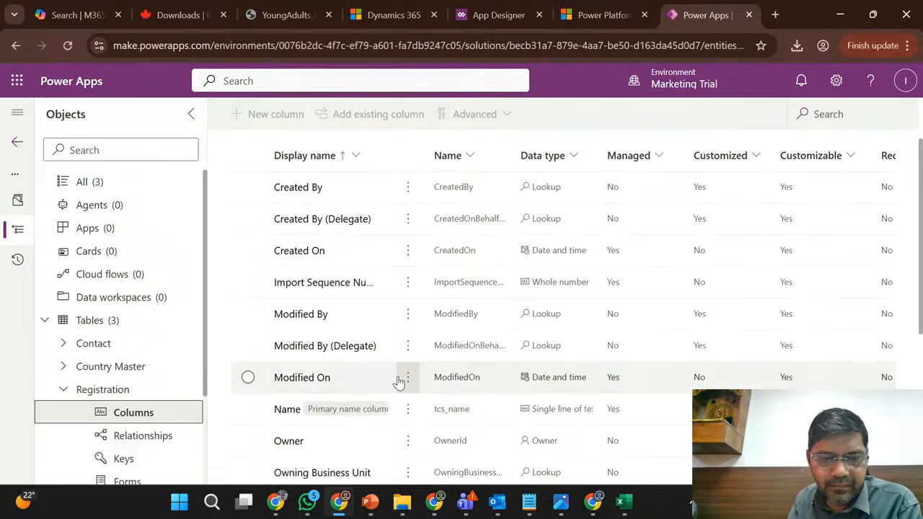
scroll(398, 380, "down", 4)
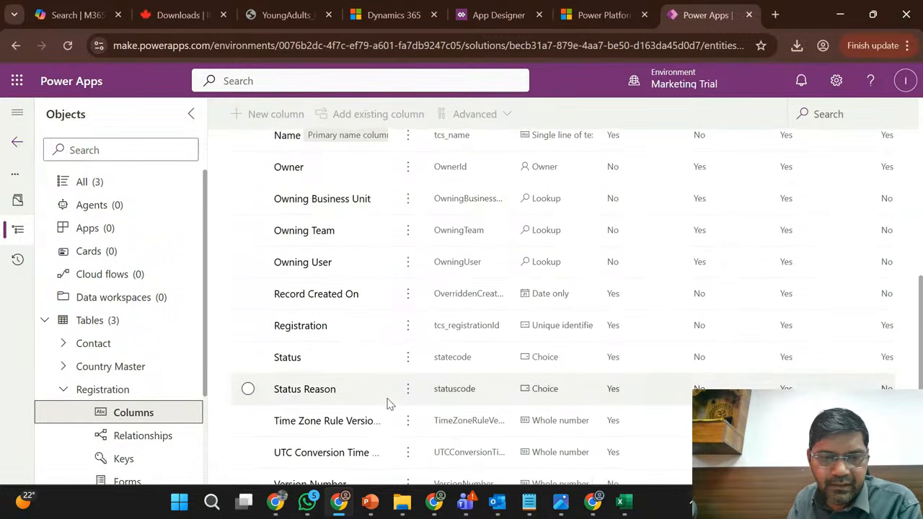
scroll(390, 402, "up", 4)
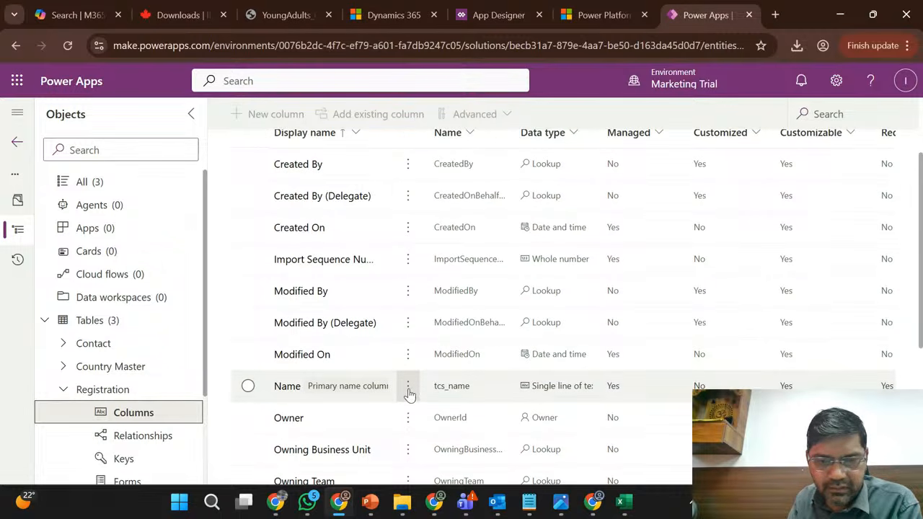
left_click(409, 393)
mouse_move(486, 339)
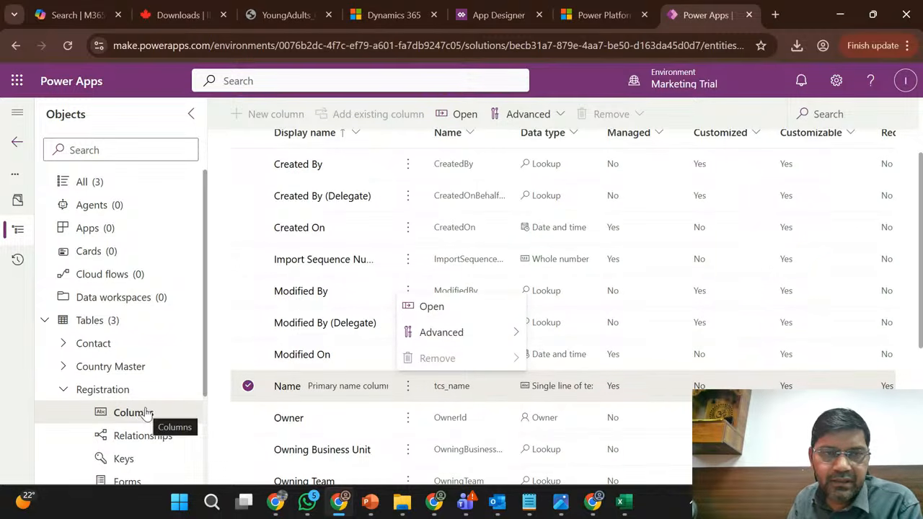
- Return to the Marketing Trial solutions, show all of them, search for "def" and open the Default Solution
left_click(18, 144)
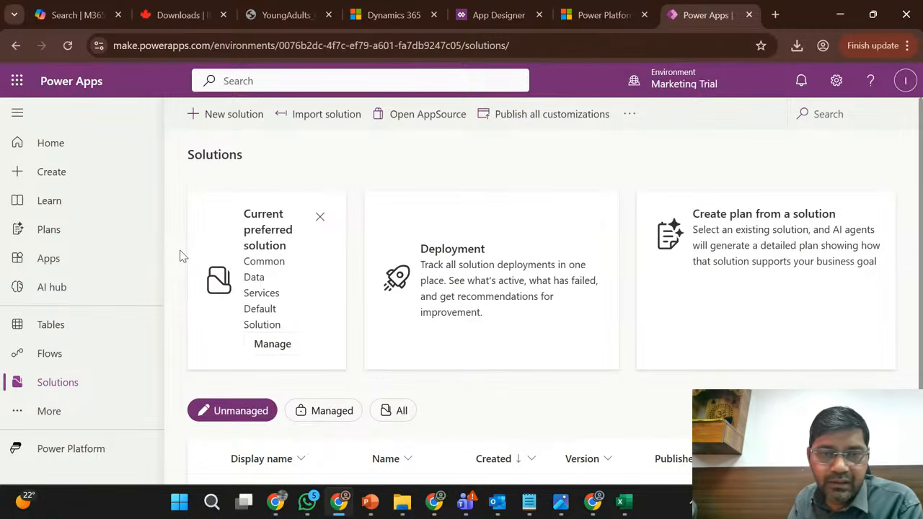
left_click(401, 412)
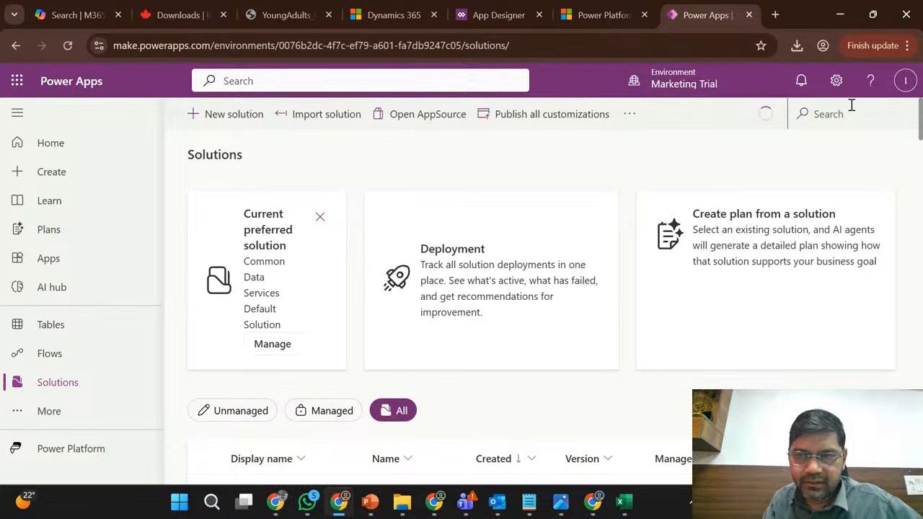
left_click(826, 121)
type("def")
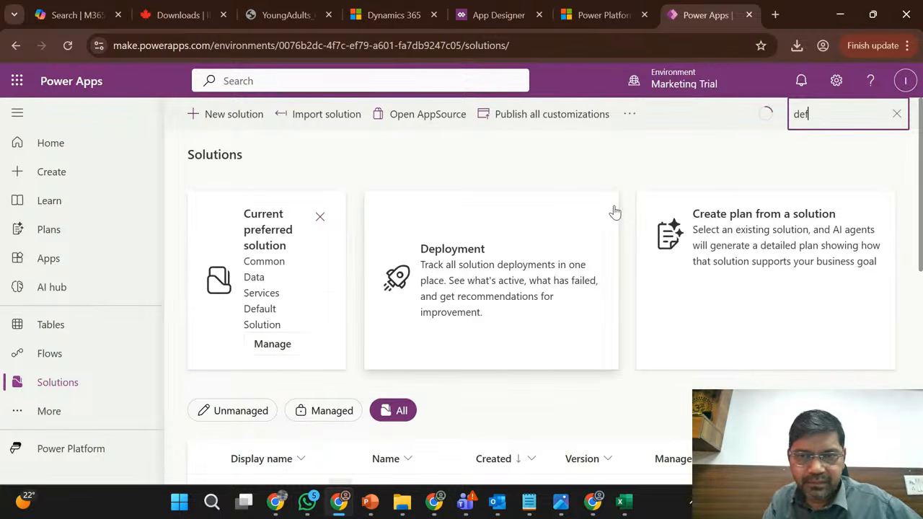
scroll(636, 319, "down", 2)
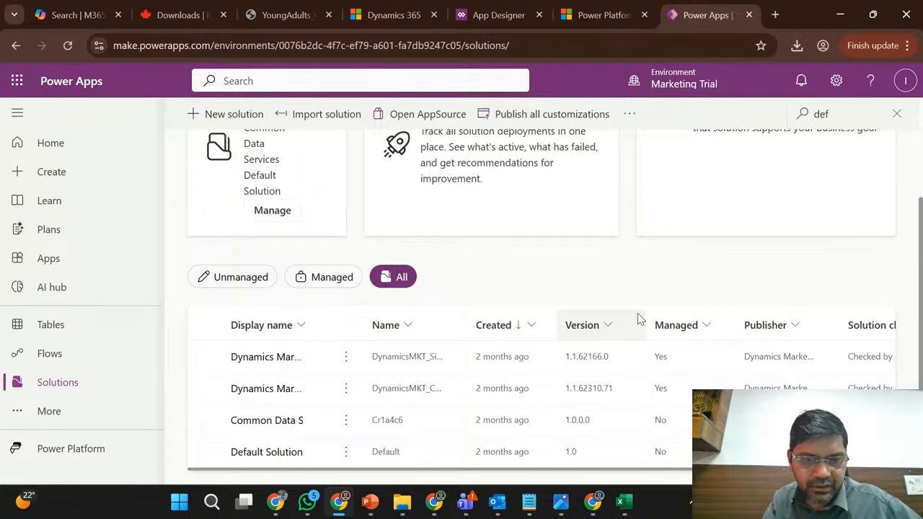
left_click(267, 452)
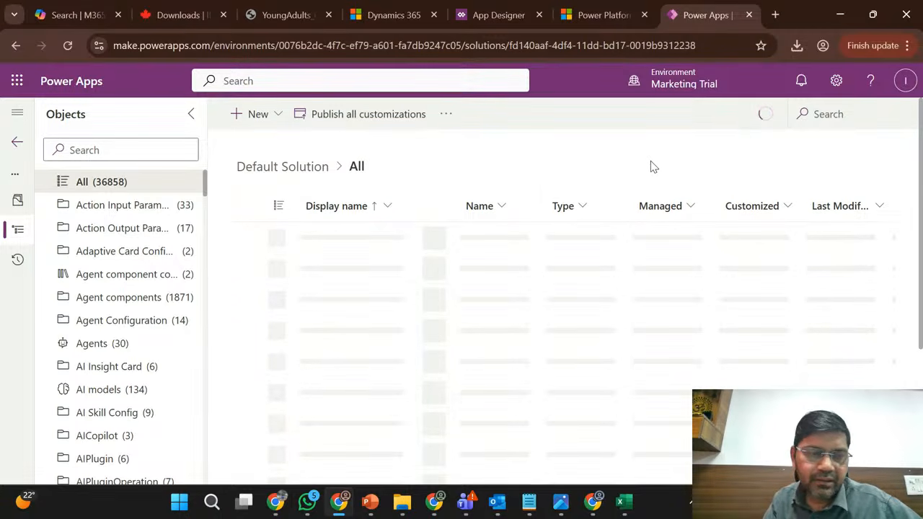
- Filter the Default Solution's object list by "Tables" and open the Tables category
left_click(144, 151)
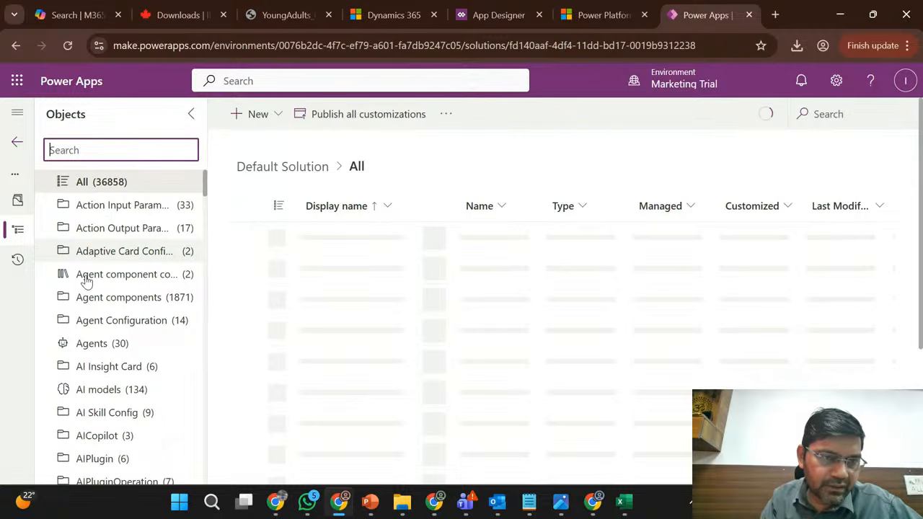
scroll(86, 281, "down", 12)
scroll(86, 281, "down", 10)
scroll(86, 281, "up", 8)
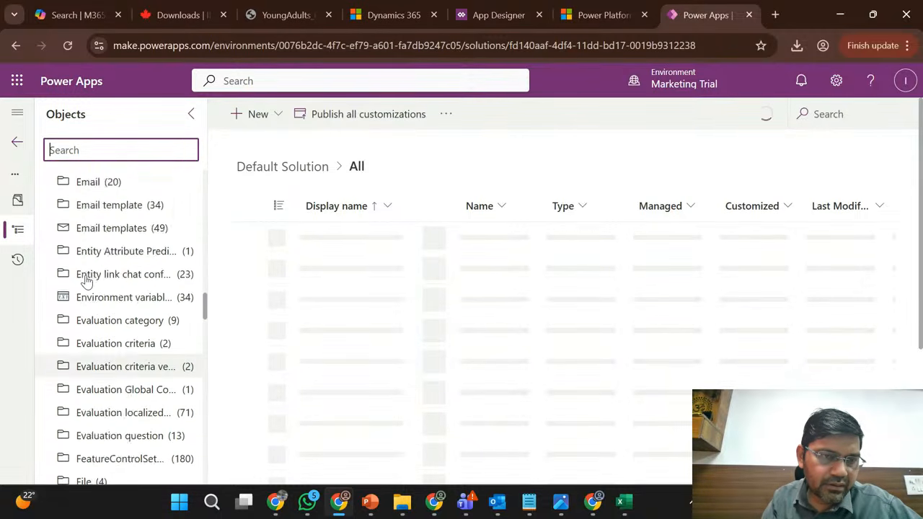
type("Tables")
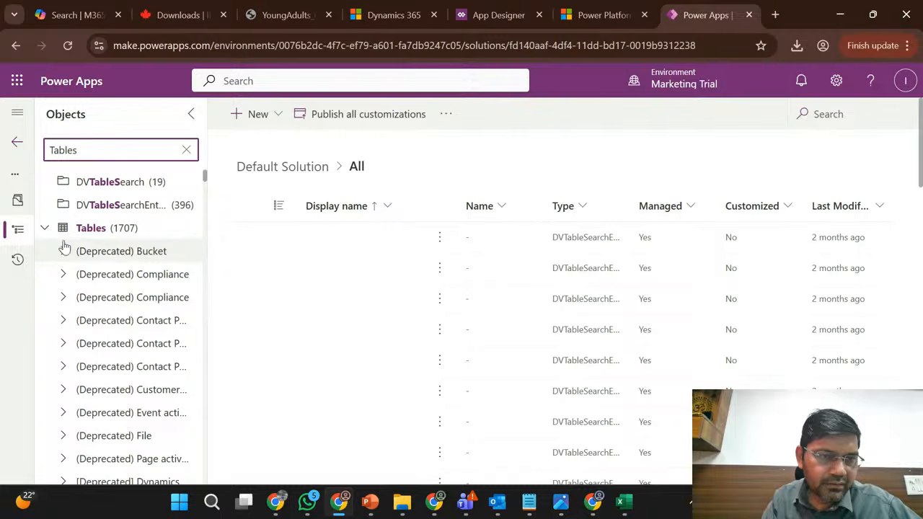
left_click(89, 239)
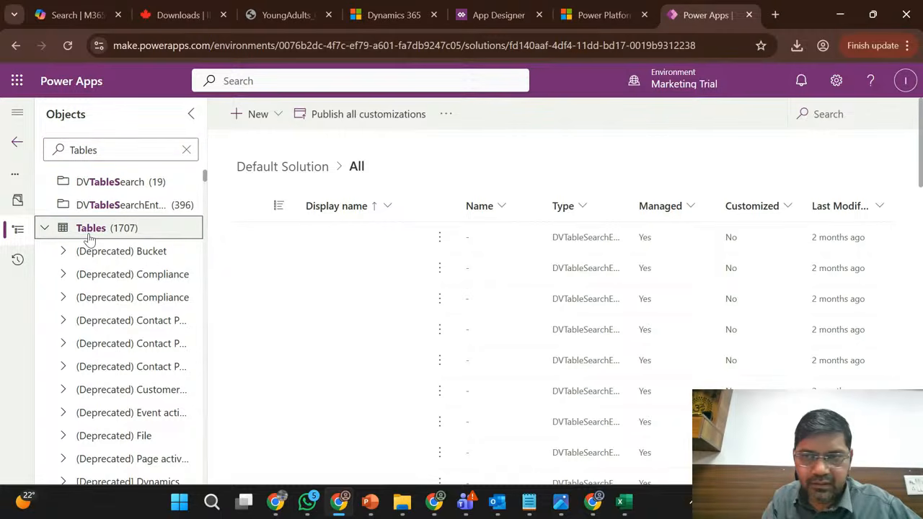
- Search the tables for "Regis" and open the Registration table named tcs_registration
left_click(827, 120)
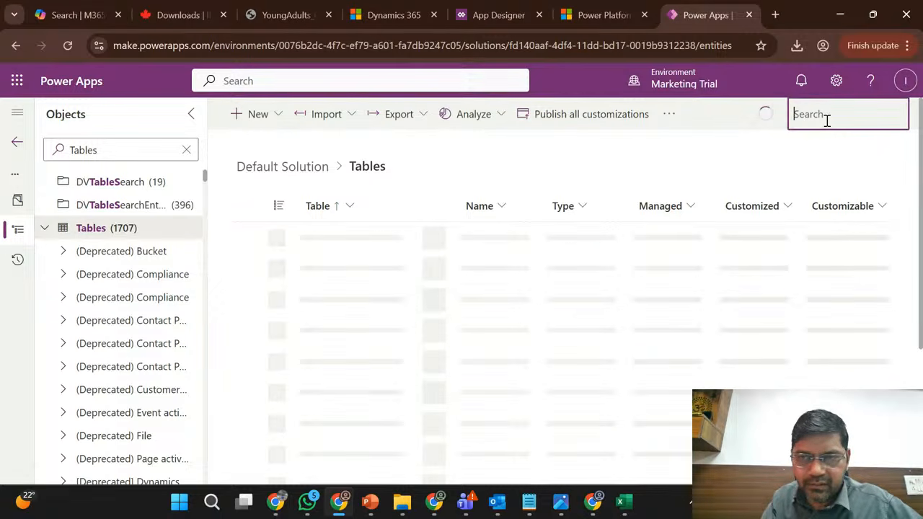
type("Re")
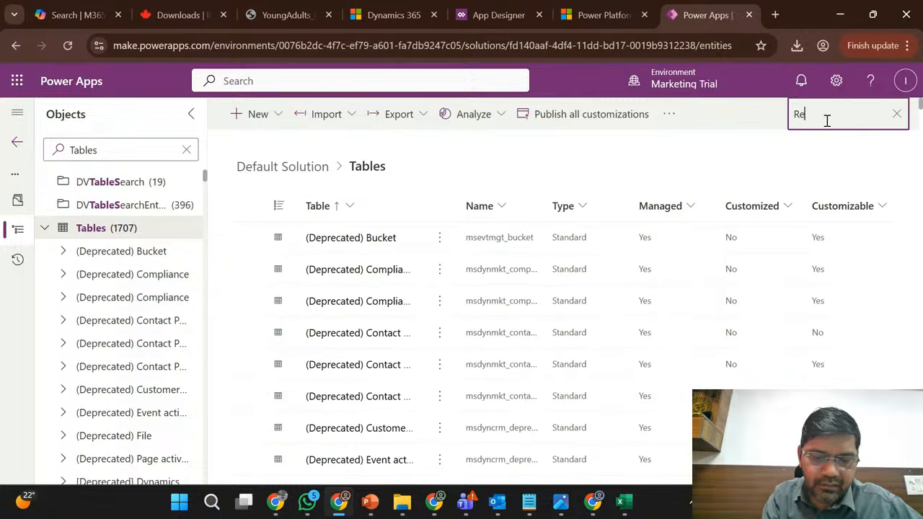
type("gis")
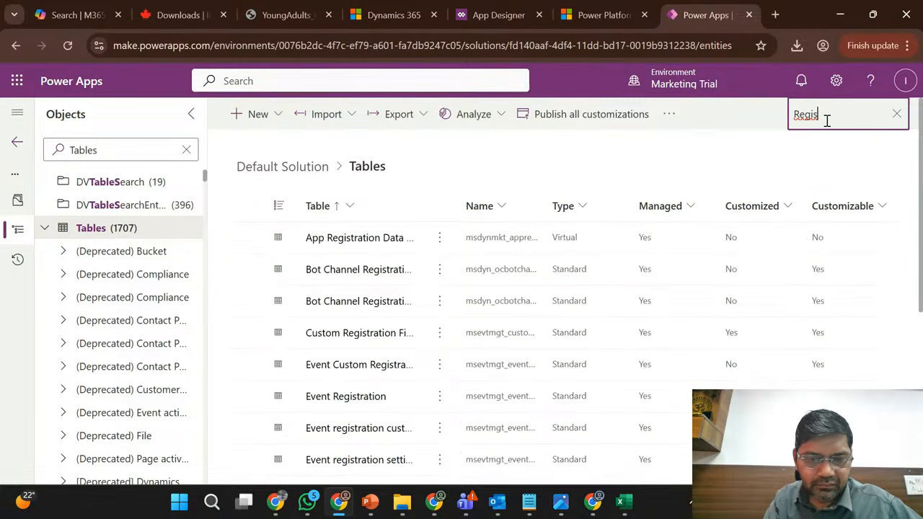
scroll(458, 411, "down", 4)
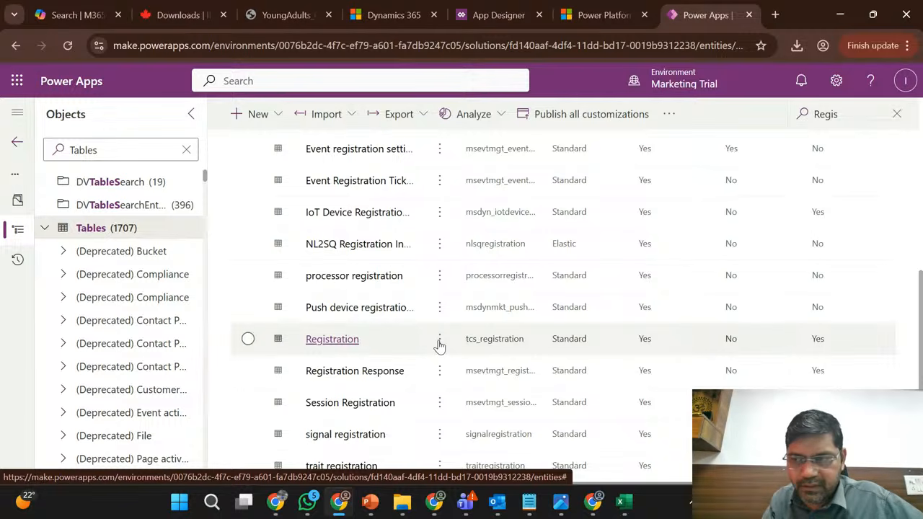
left_click(342, 340)
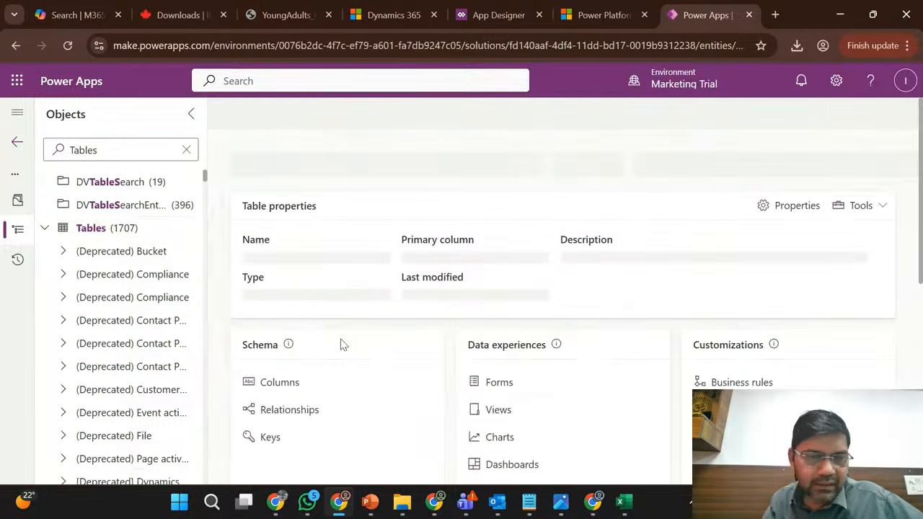
- Look over the Registration table overview in the Default Solution and open its columns list
scroll(467, 311, "down", 2)
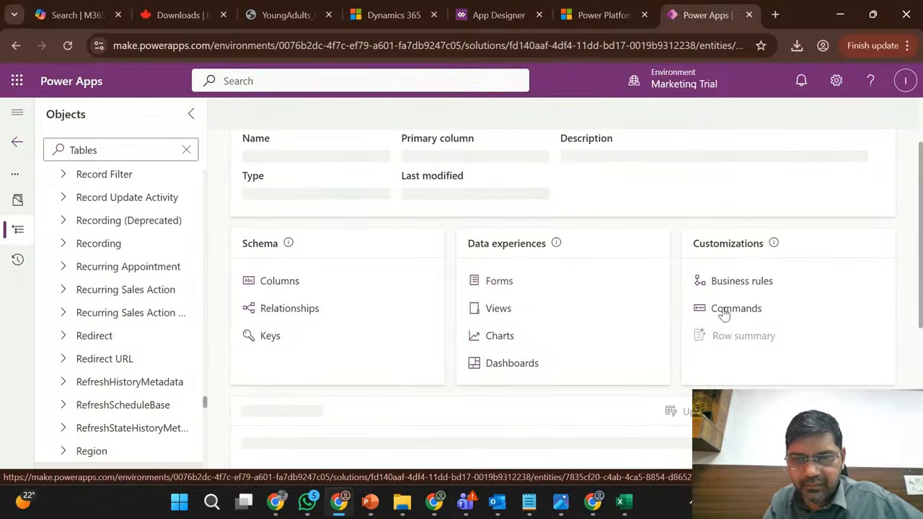
scroll(557, 303, "up", 1)
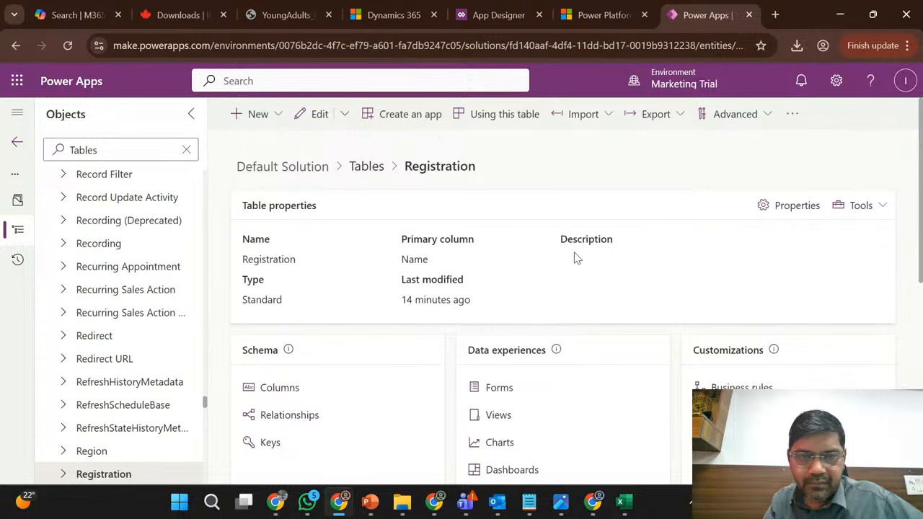
scroll(575, 258, "down", 2)
scroll(574, 257, "down", 1)
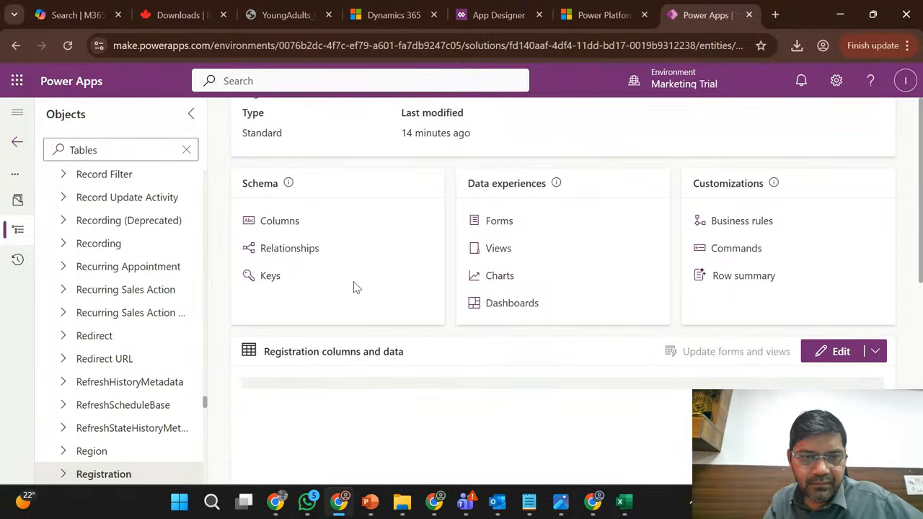
left_click(283, 225)
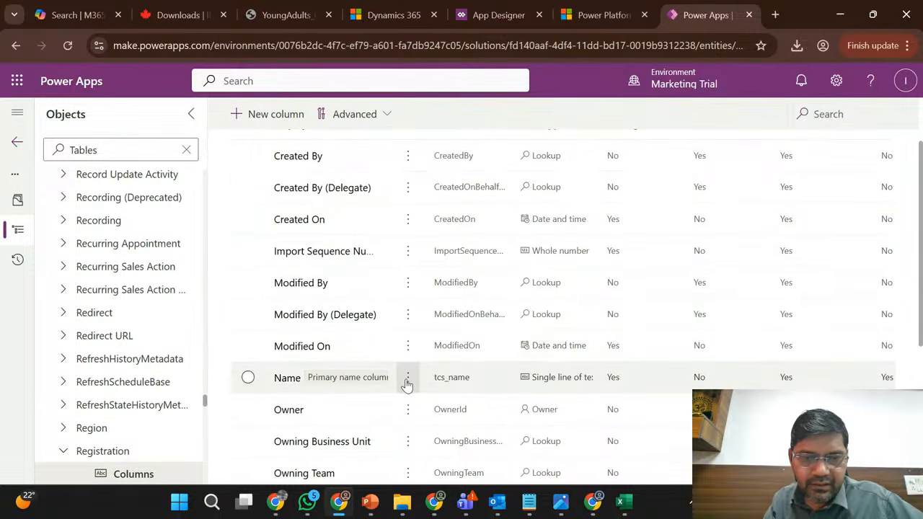
- Edit the Registration table's Name column (tcs_name), set its maximum character count to 250 and save it
left_click(408, 382)
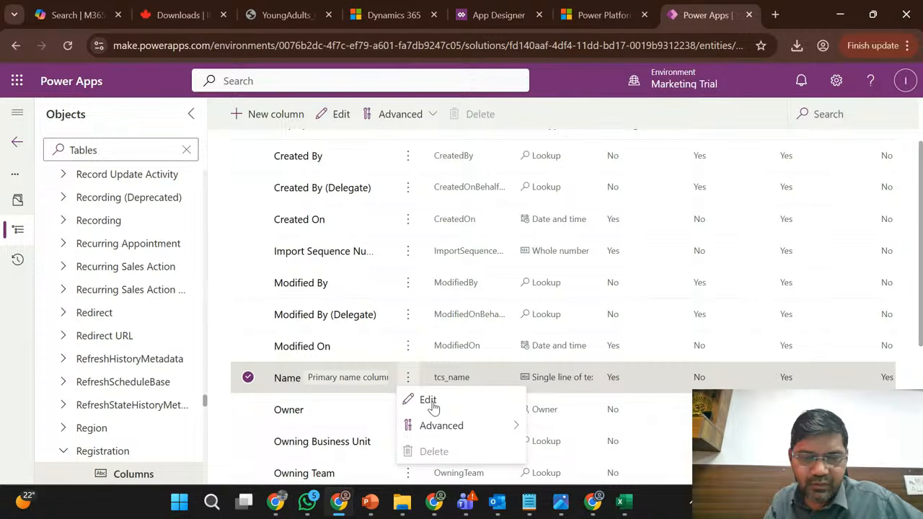
left_click(431, 404)
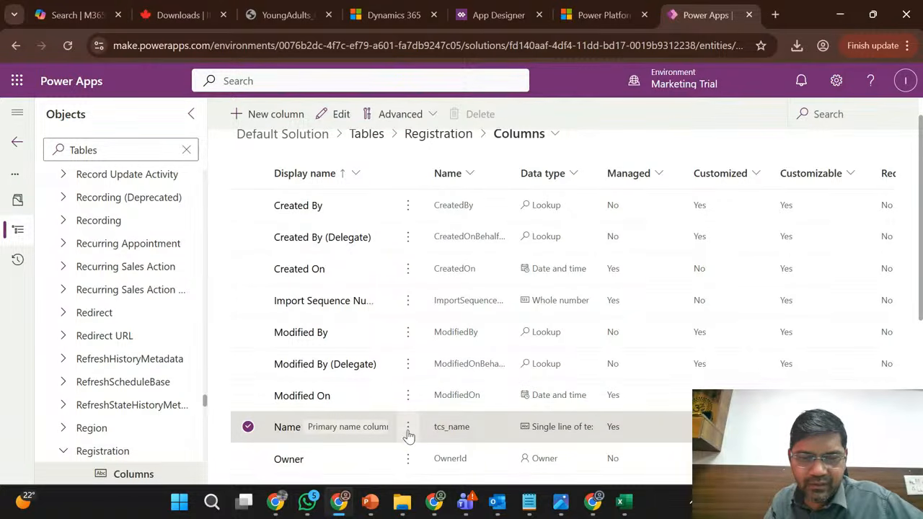
left_click(408, 427)
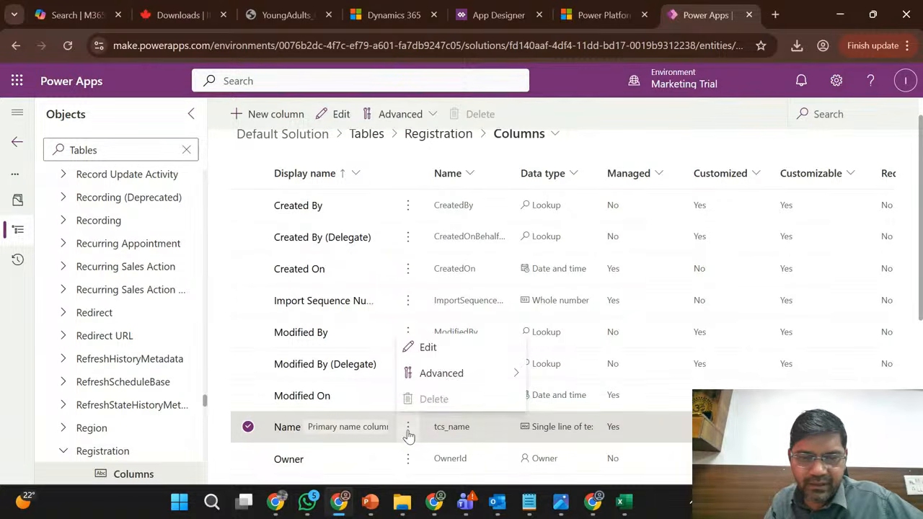
left_click(429, 348)
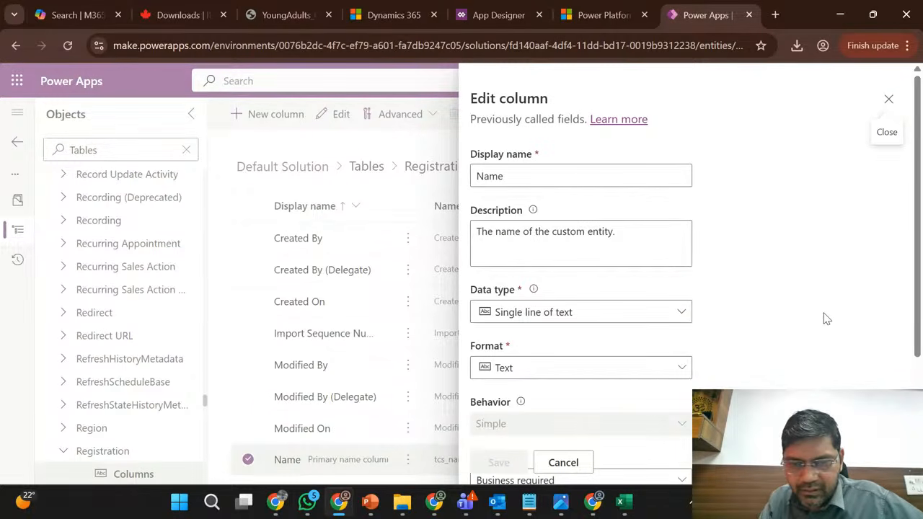
scroll(825, 318, "down", 3)
left_click(508, 401)
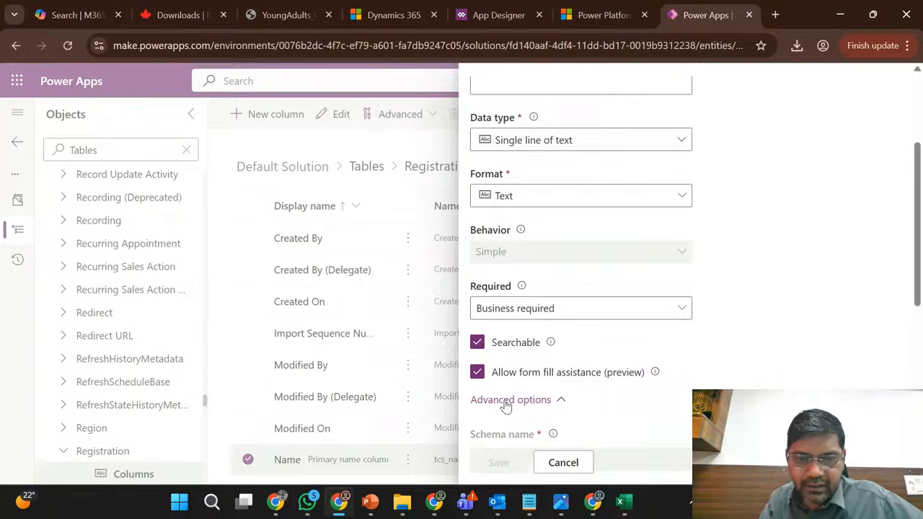
scroll(660, 349, "down", 3)
left_click(503, 371)
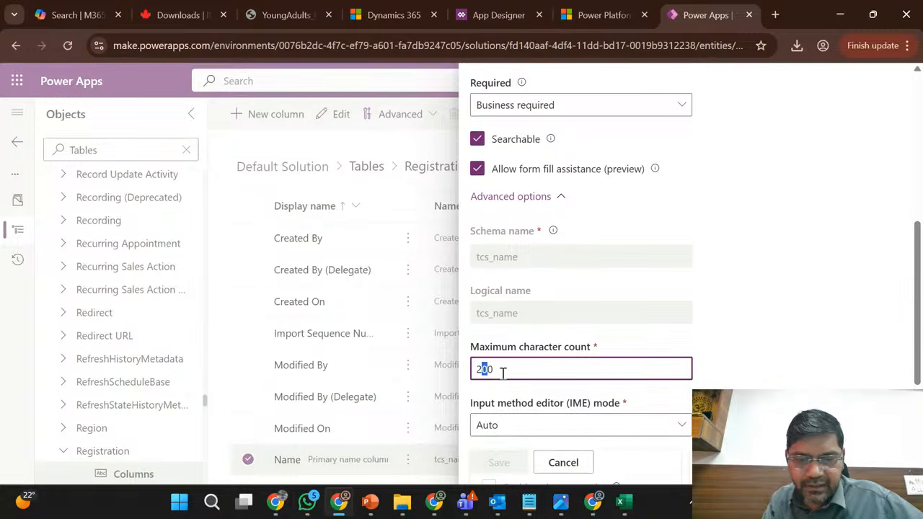
type("5")
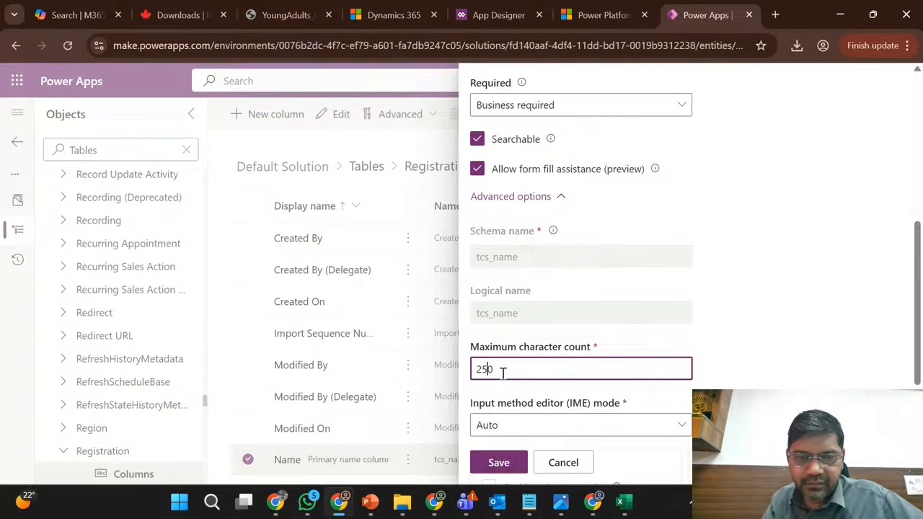
left_click(501, 463)
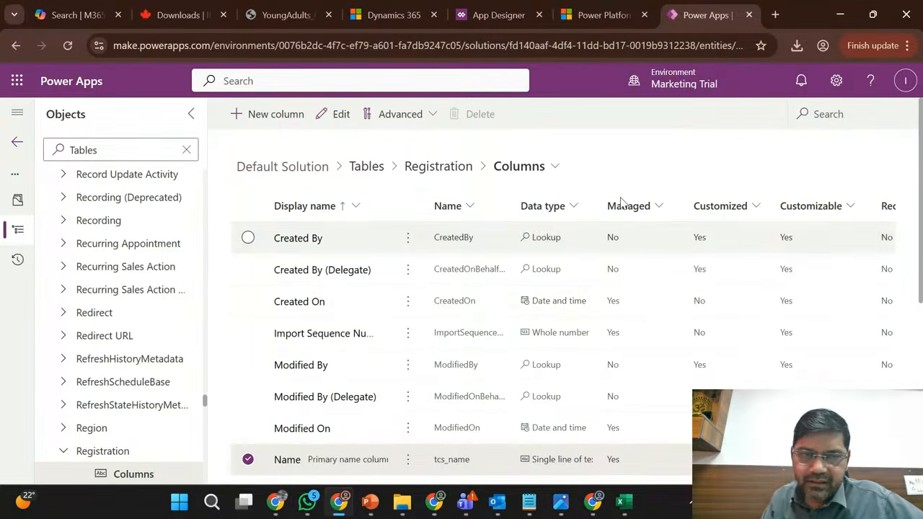
- Clear the object filter, return to the full Marketing Trial solutions list and publish all customizations
left_click(184, 152)
left_click(185, 152)
scroll(156, 240, "up", 3)
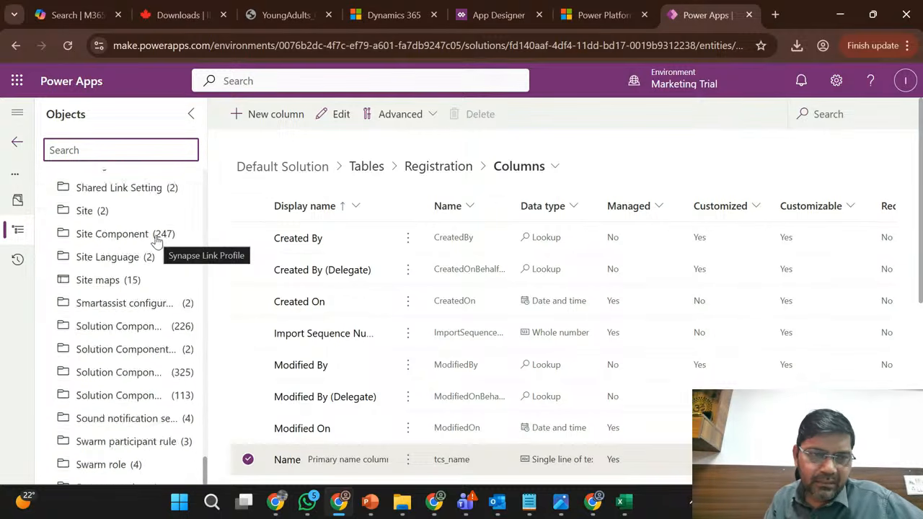
scroll(155, 241, "up", 15)
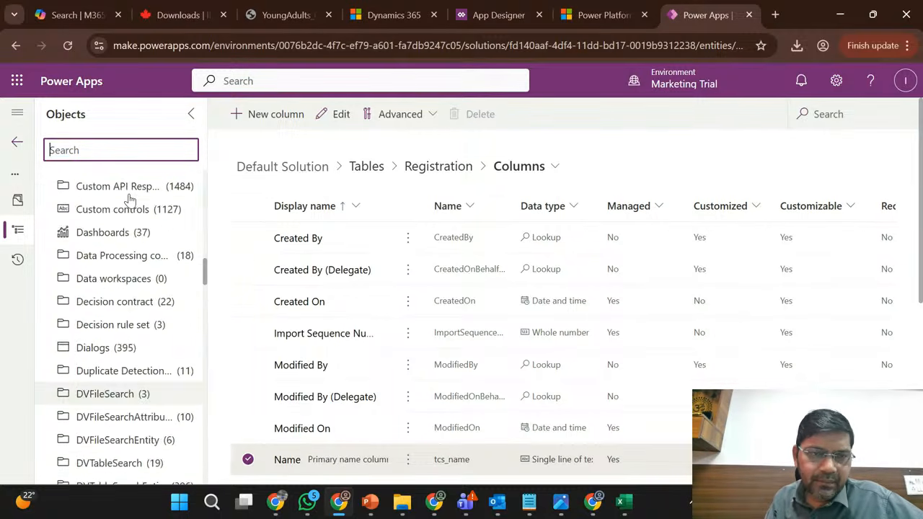
left_click(16, 142)
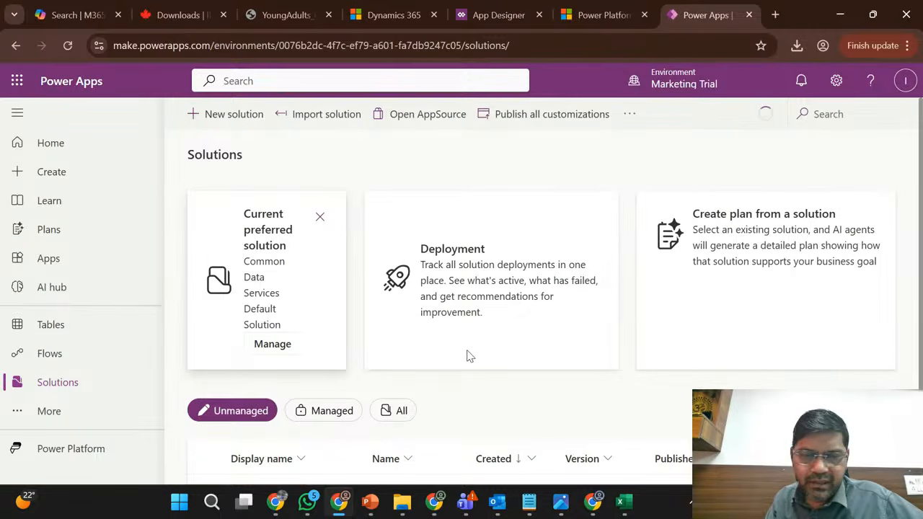
scroll(465, 353, "down", 2)
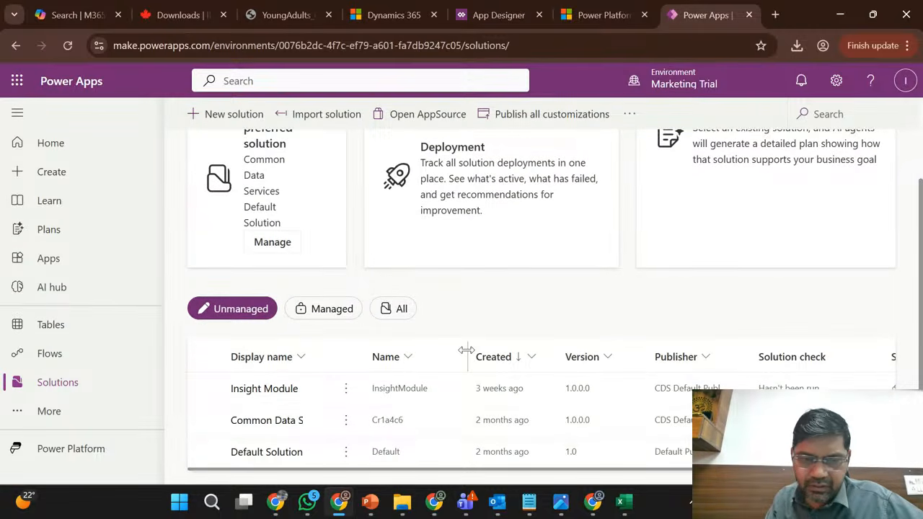
right_click(490, 311)
left_click(401, 314)
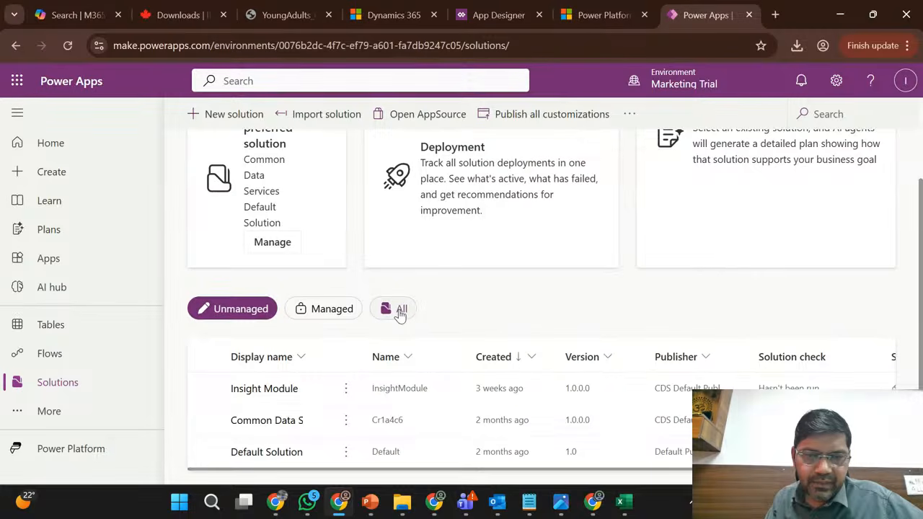
left_click(542, 115)
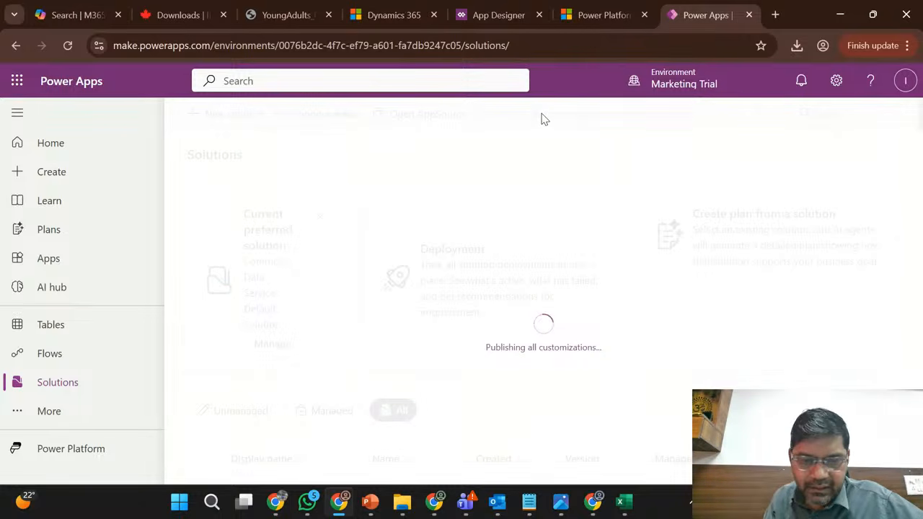
- Switch to the Sales Trial window and look over the objects in the Phase1_Release solution
left_click(441, 509)
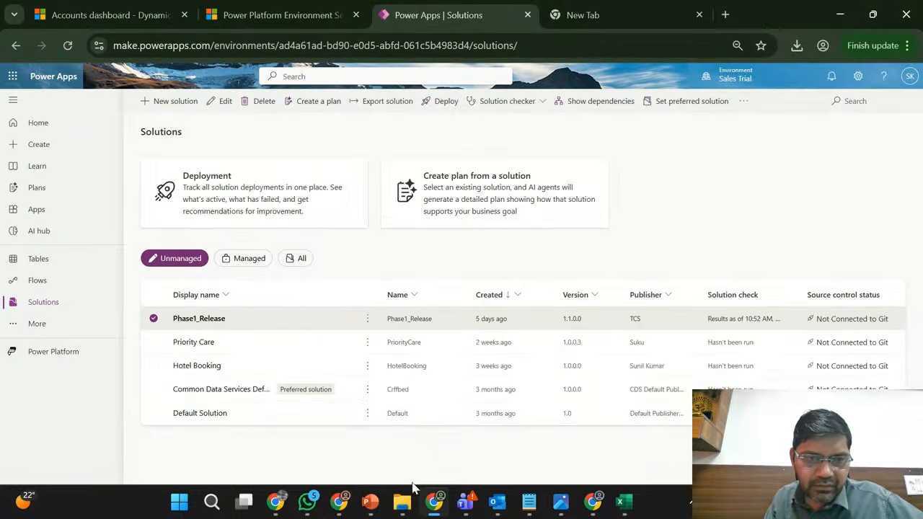
left_click(204, 318)
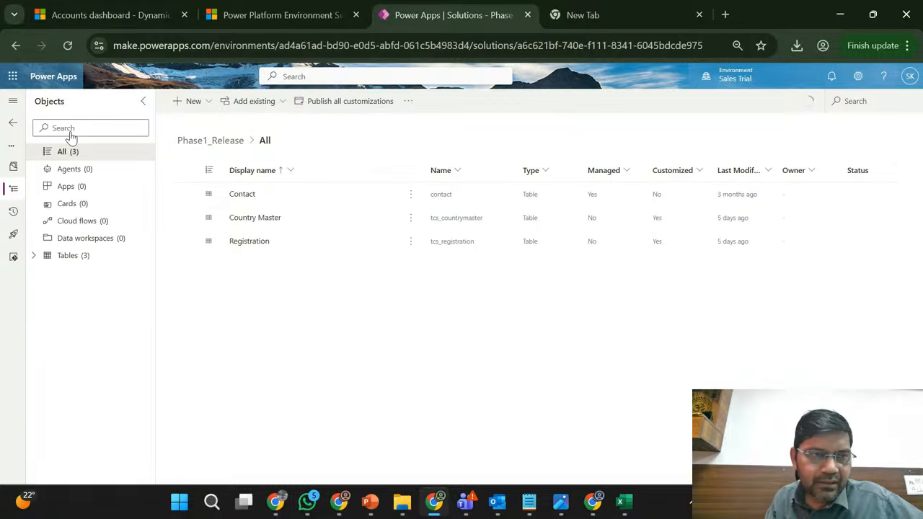
left_click(12, 122)
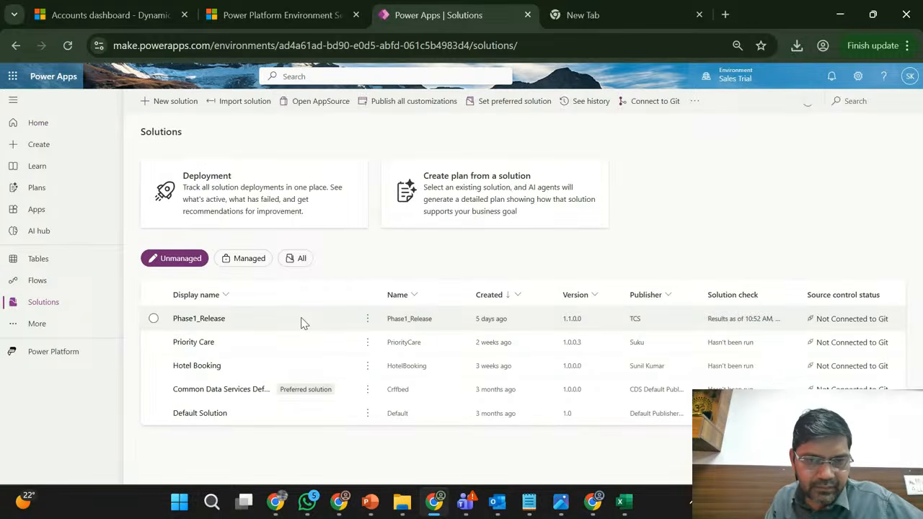
- Clone a patch from the Phase1_Release solution with display name Phase1_Release and version 1.1.1.1
left_click(303, 324)
left_click(367, 319)
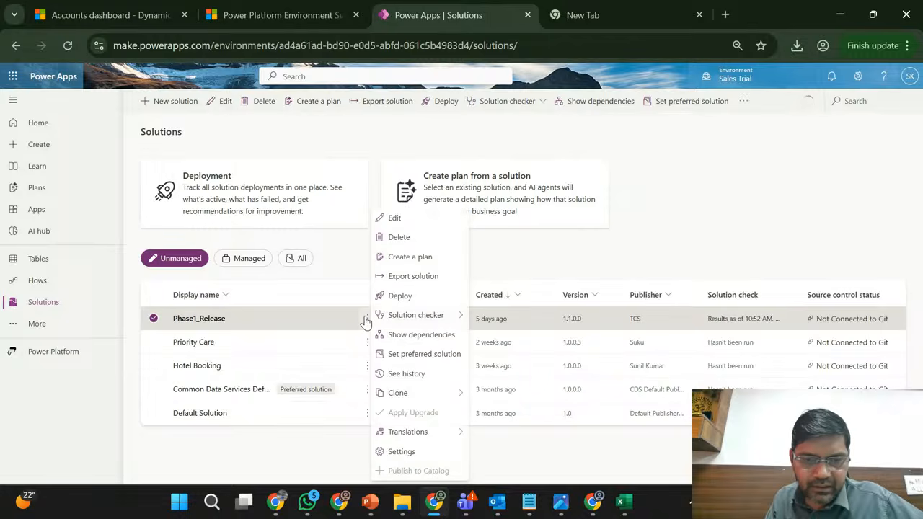
left_click(465, 401)
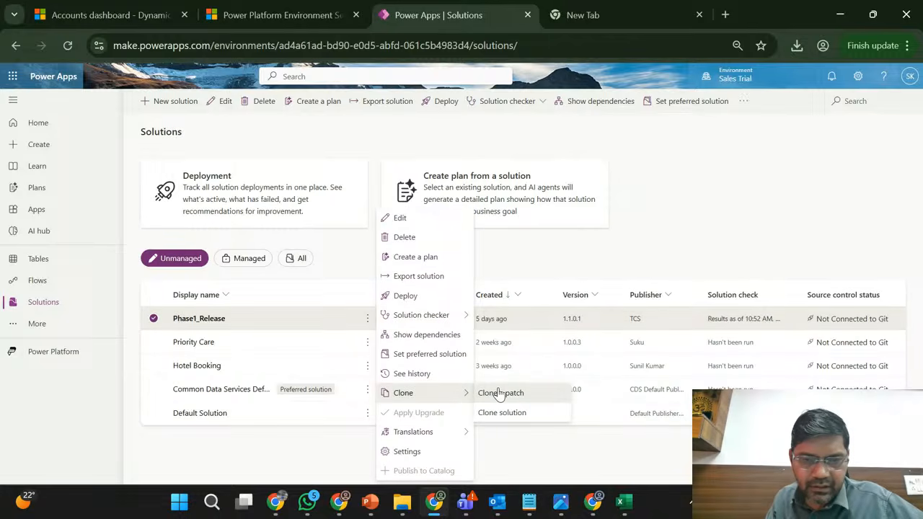
left_click(500, 394)
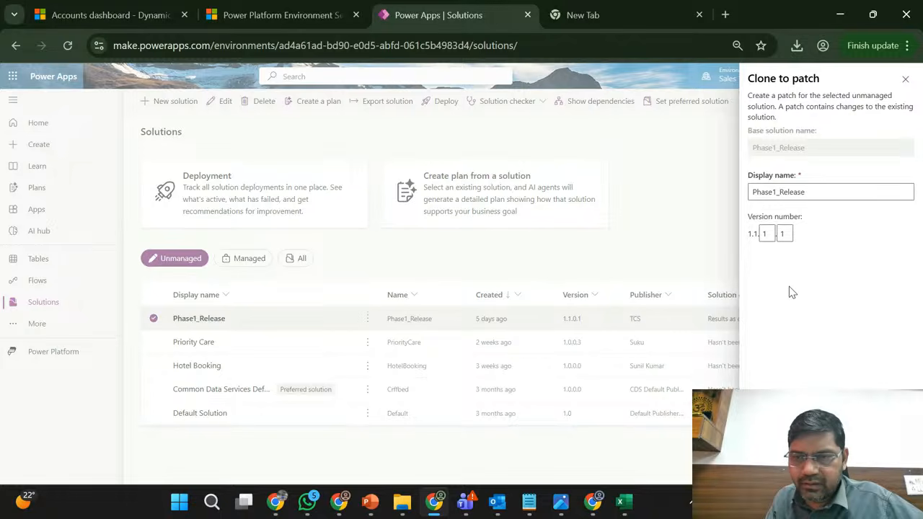
left_click(773, 467)
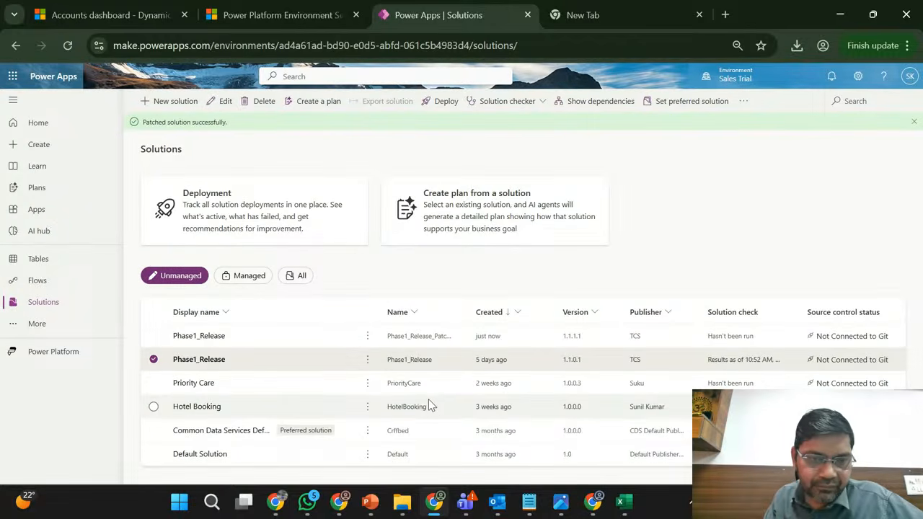
- Open the Phase1_Release patch 1.1.1.1 in Sales Trial and check the publishing progress in the Marketing Trial window
left_click(207, 338)
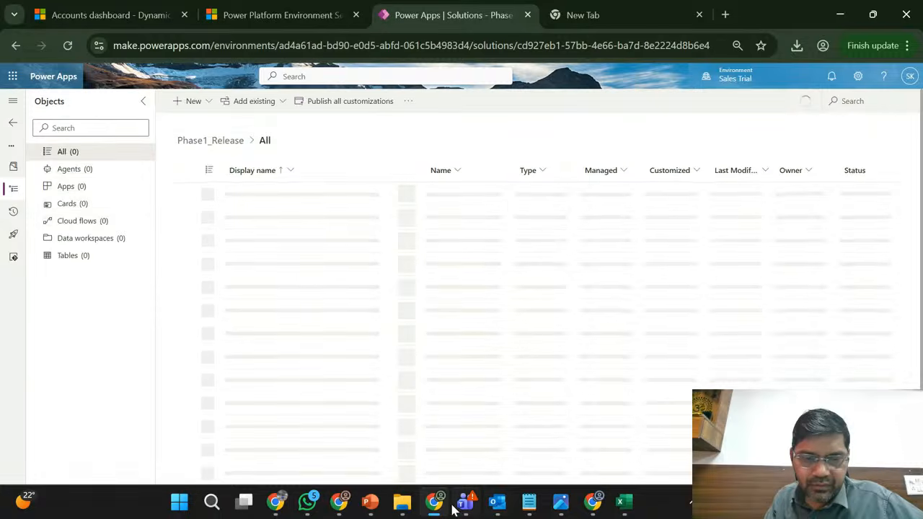
left_click(339, 512)
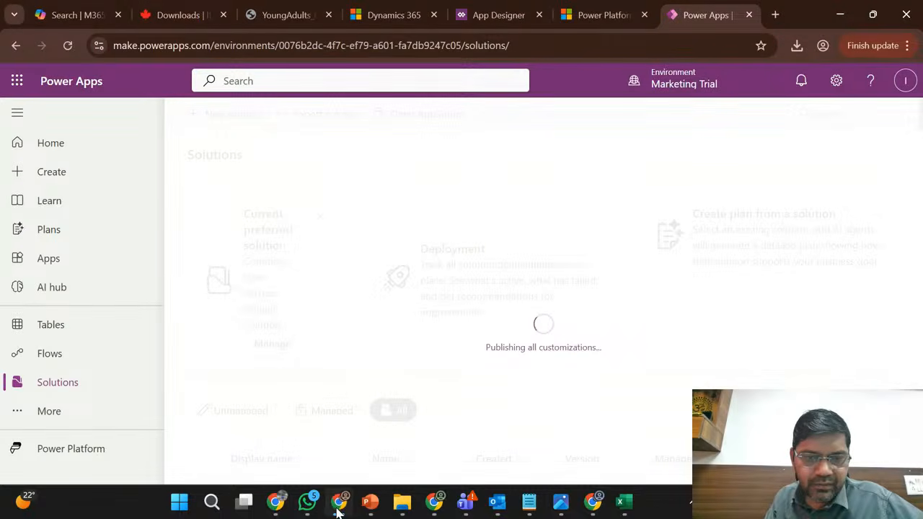
left_click(338, 512)
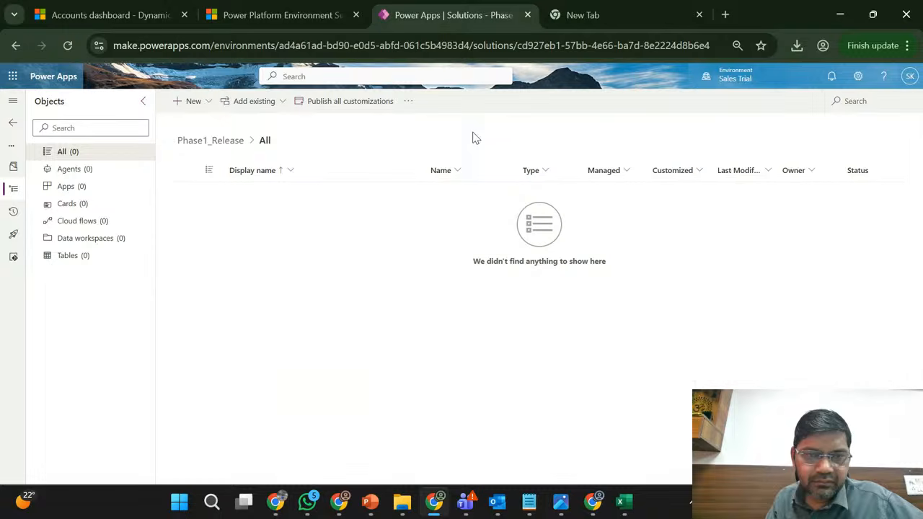
- Find existing tables for the patch with the search "regis" and select the Registration table (tcs_registration)
left_click(283, 106)
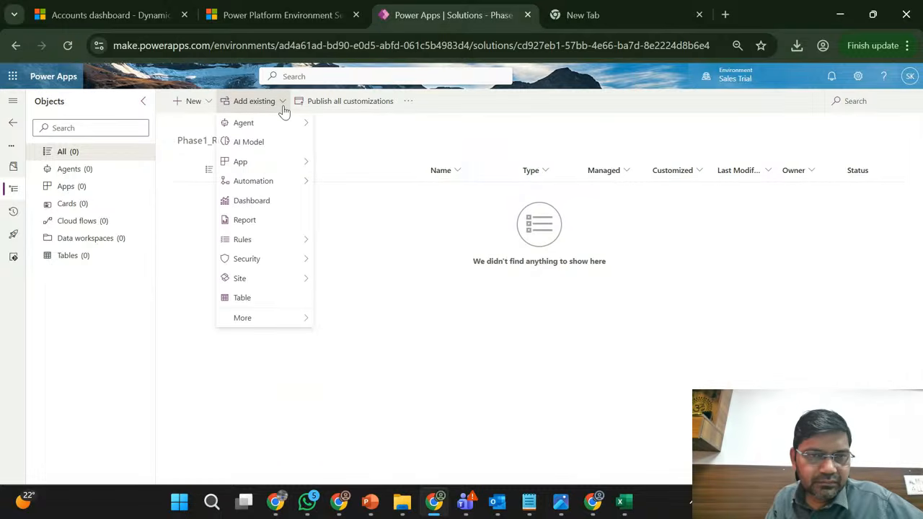
left_click(266, 299)
left_click(851, 117)
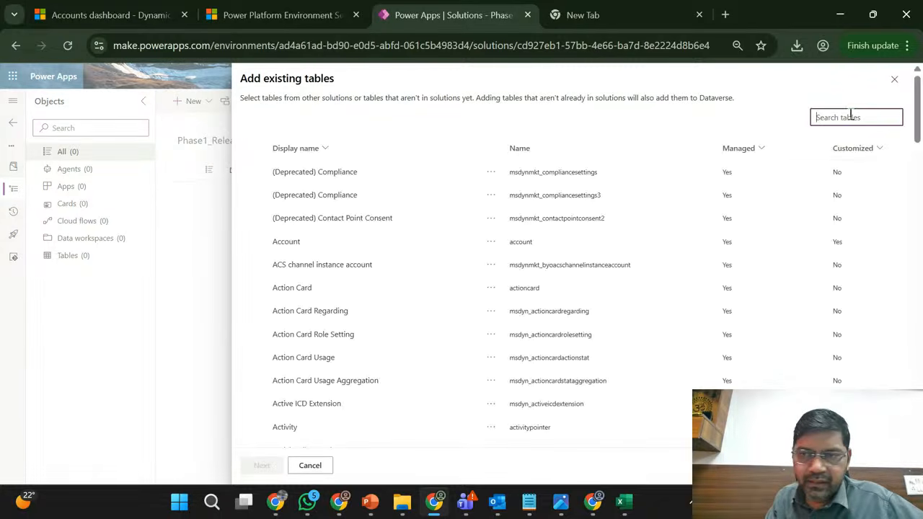
type("regis")
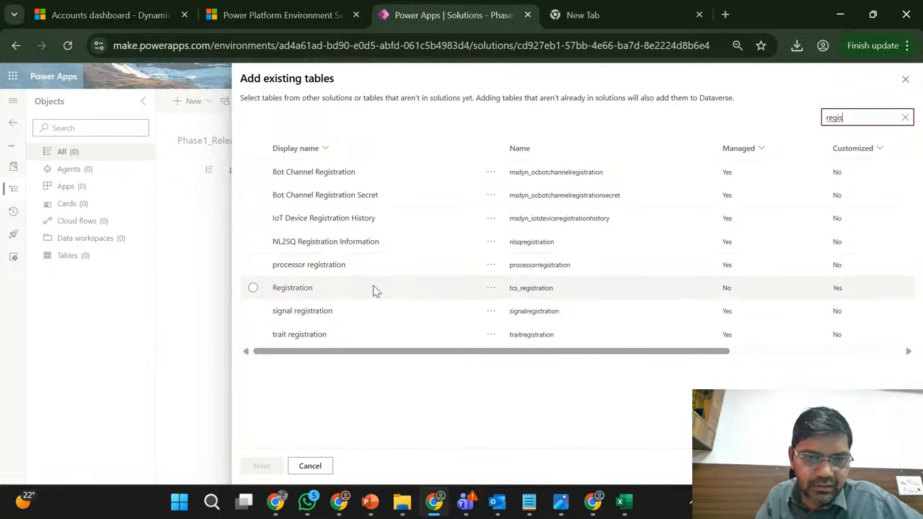
left_click(373, 288)
left_click(264, 466)
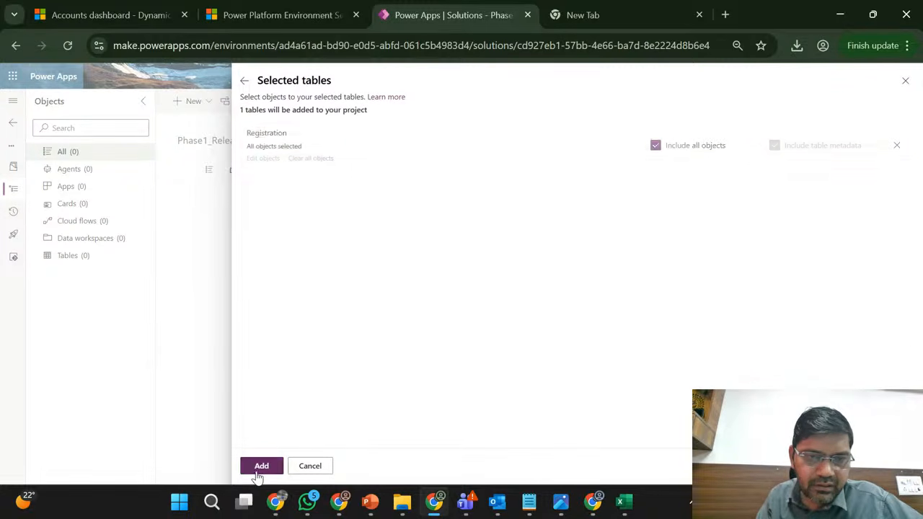
- Exclude the Registration table's other objects, select only its Name column (tcs_name) and add it to the patch
left_click(655, 147)
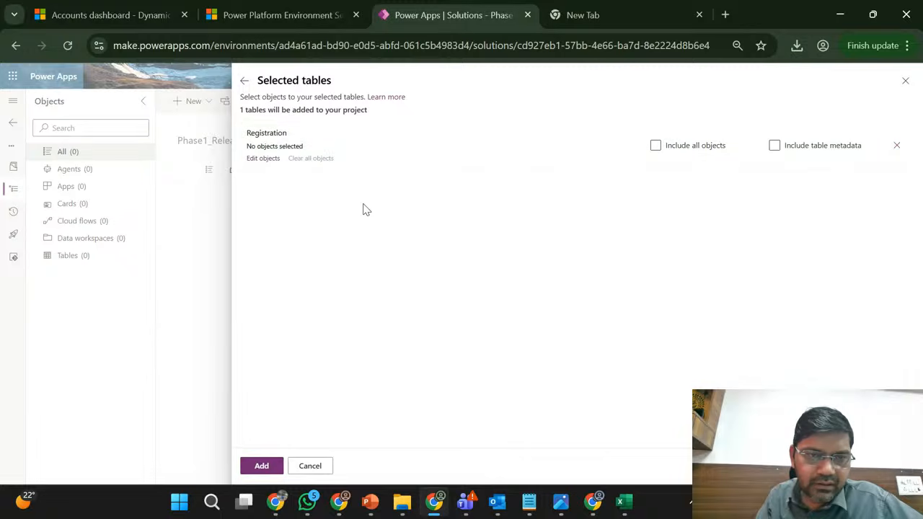
left_click(262, 158)
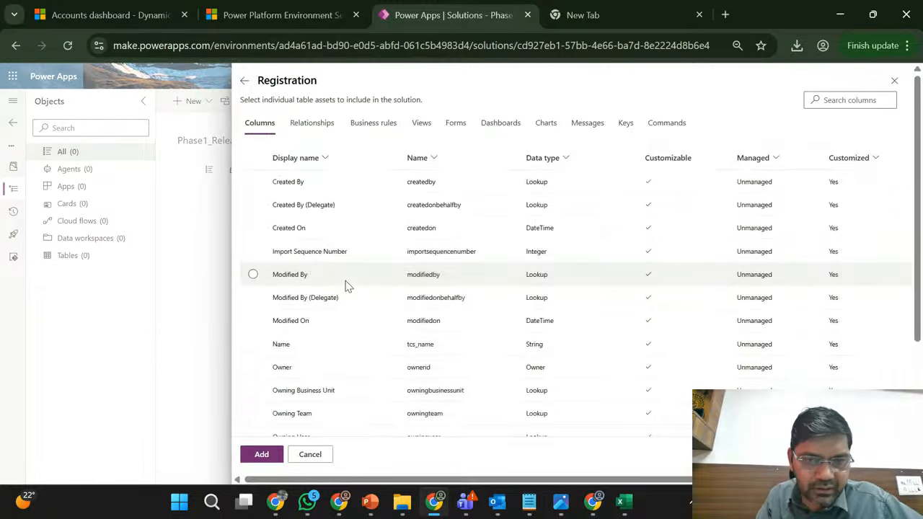
scroll(331, 294, "down", 2)
left_click(325, 293)
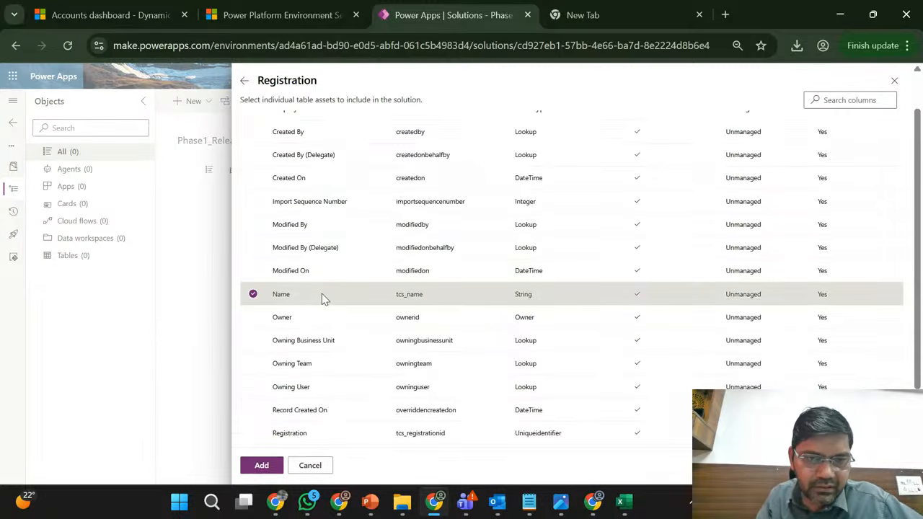
left_click(262, 466)
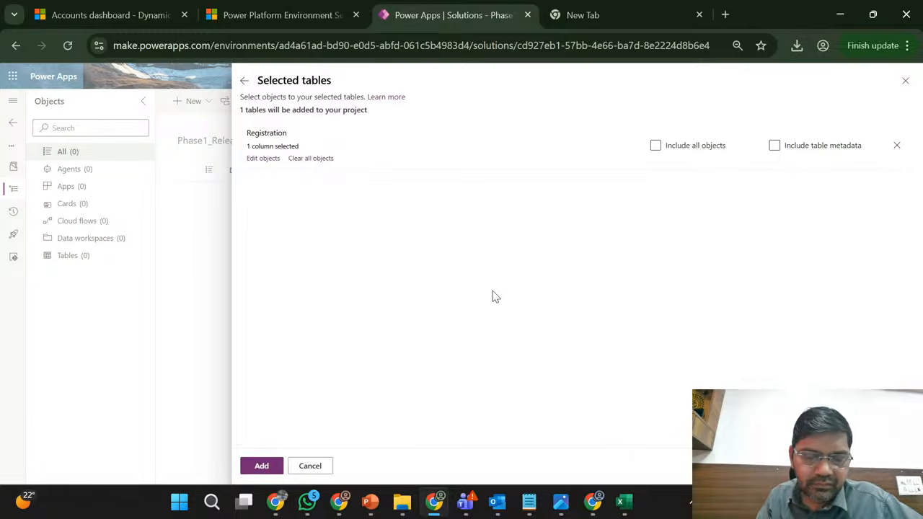
left_click(261, 466)
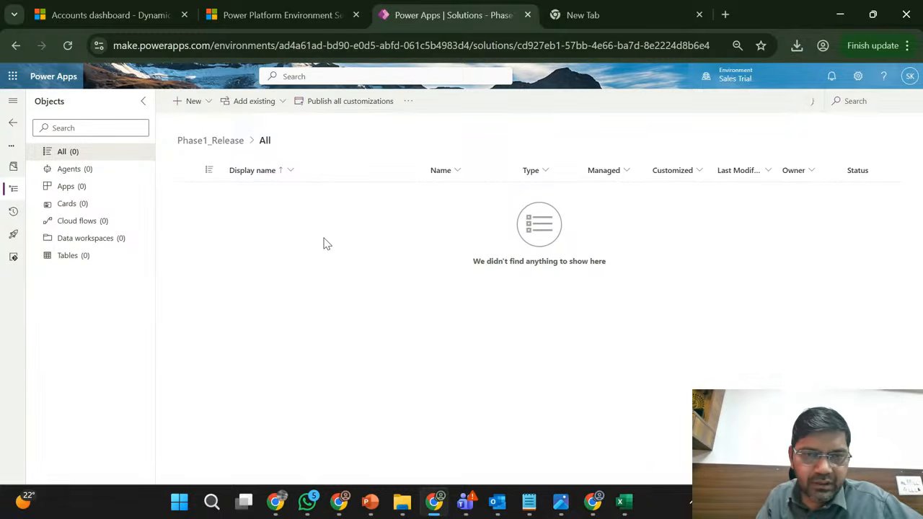
- Switch to the Marketing Trial window and check whether publishing all customizations has finished
left_click(435, 502)
left_click(434, 503)
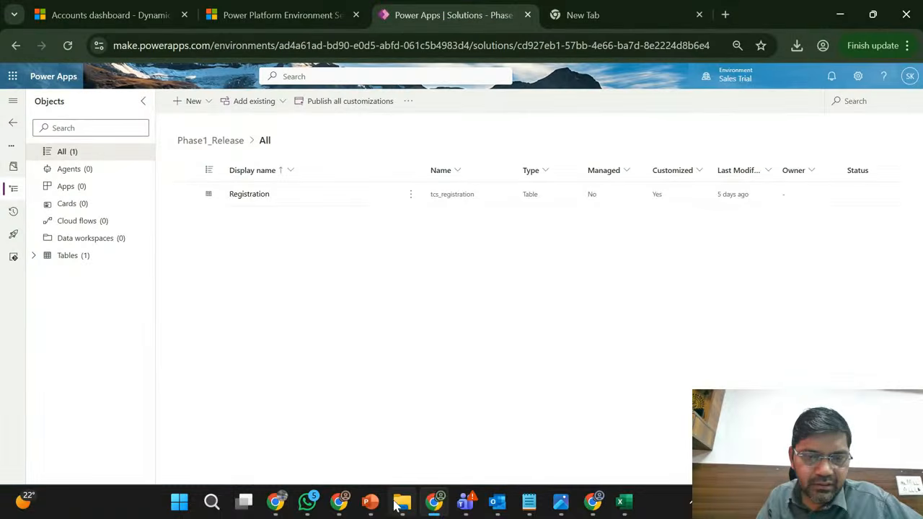
left_click(340, 503)
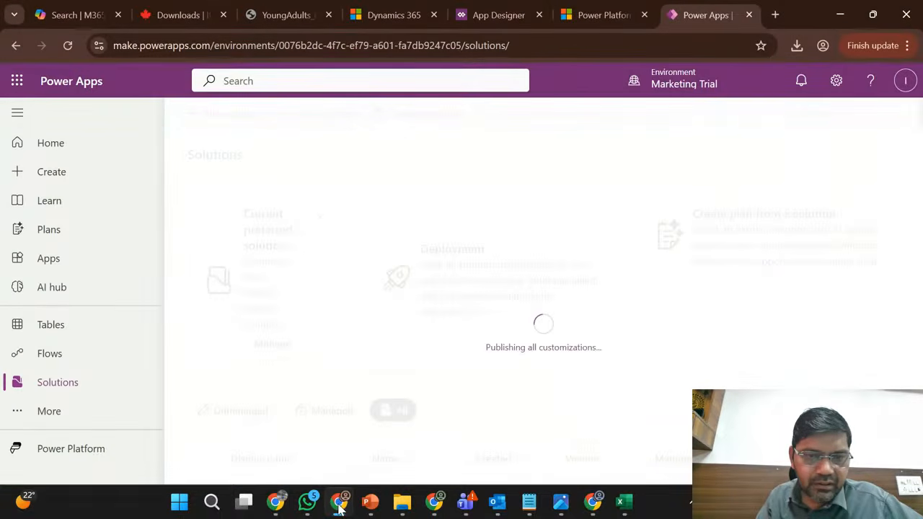
- In Marketing Trial, dismiss the publishing notification, open the managed Phase1_Release solution and list the Registration table's columns
left_click(341, 509)
left_click(340, 506)
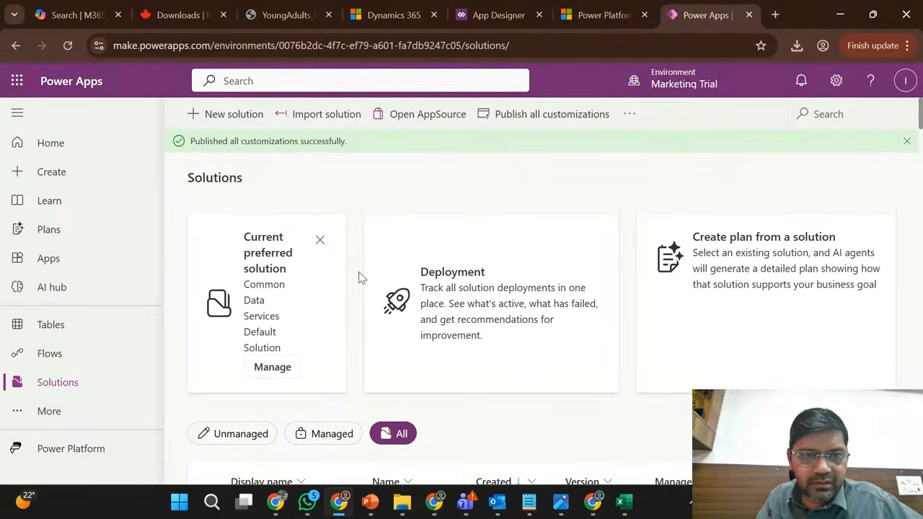
left_click(906, 140)
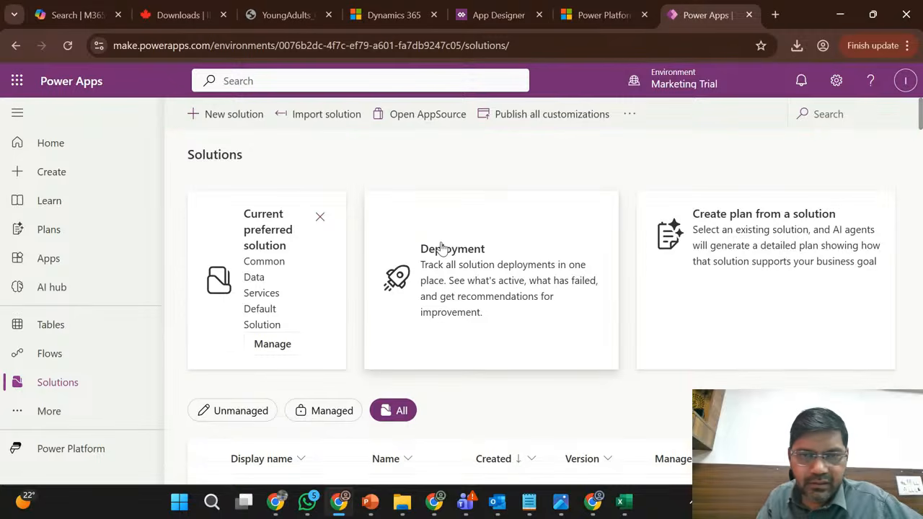
scroll(368, 201, "down", 3)
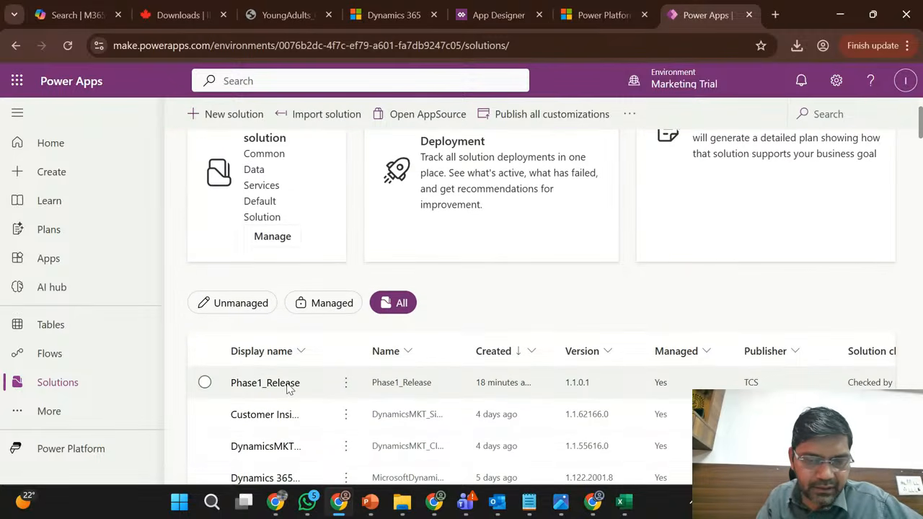
left_click(287, 384)
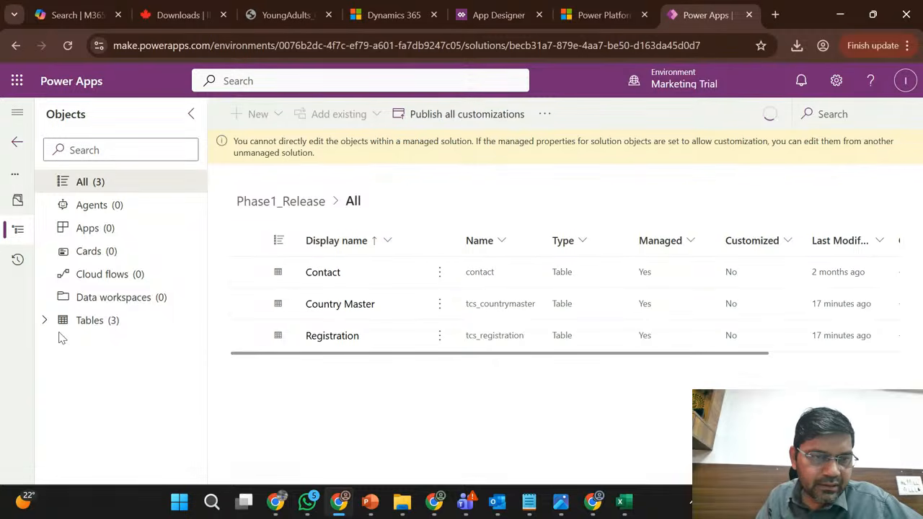
left_click(46, 321)
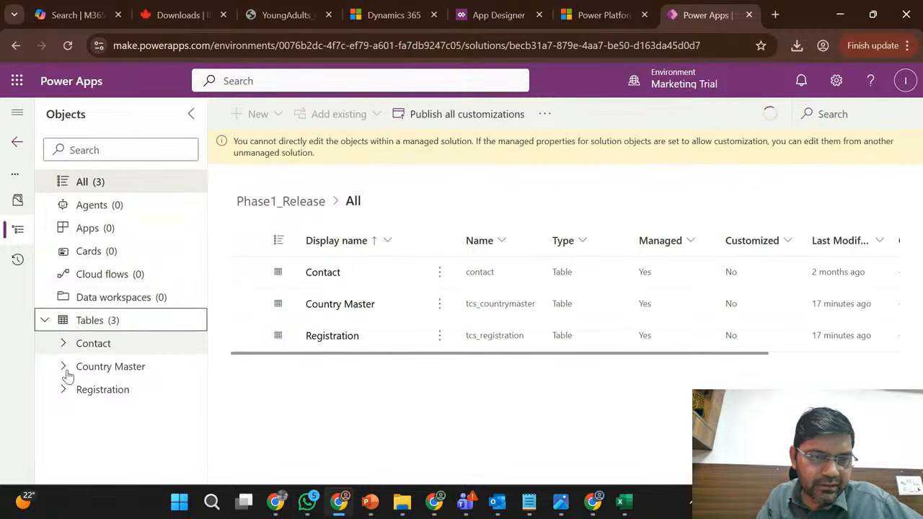
left_click(65, 395)
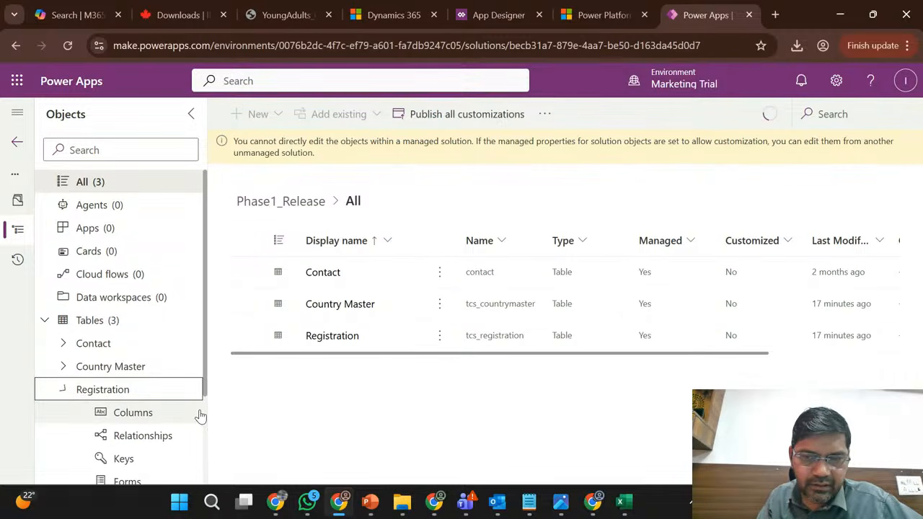
left_click(150, 413)
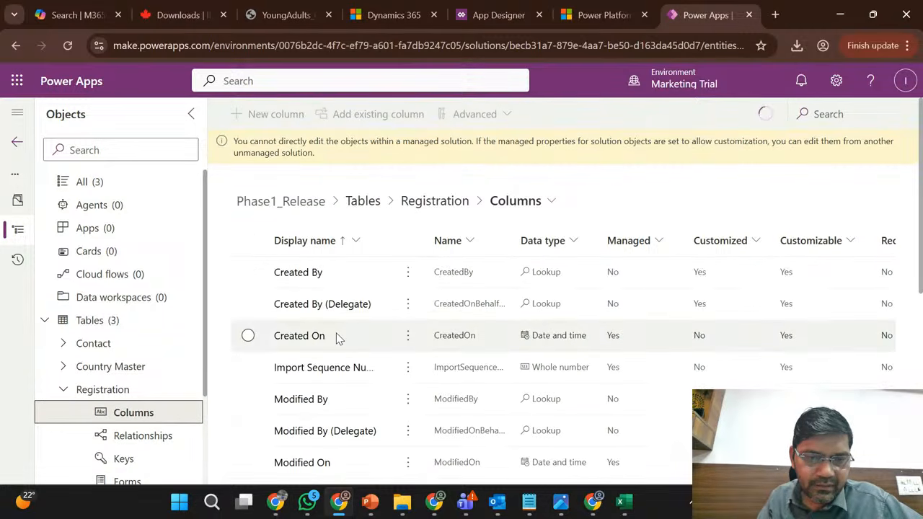
- Show the solution layers of the Registration table's Name column (tcs_name)
scroll(339, 339, "down", 1)
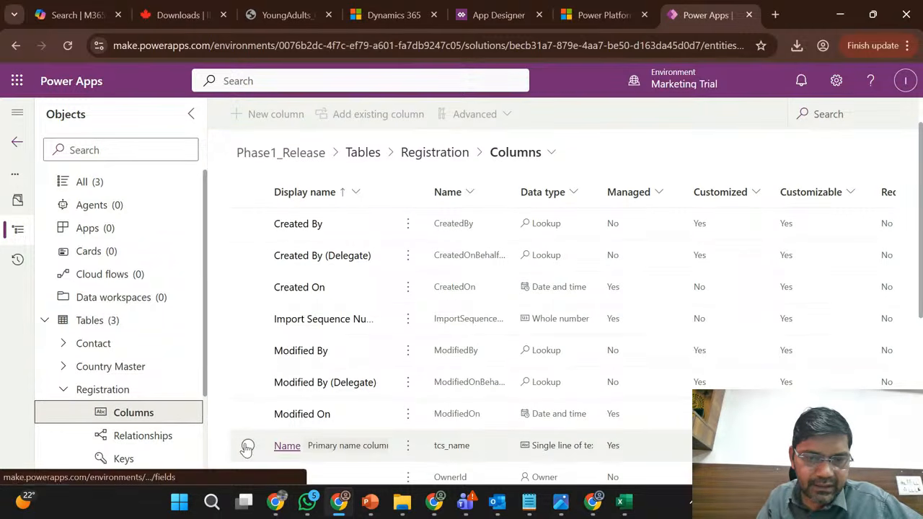
left_click(409, 447)
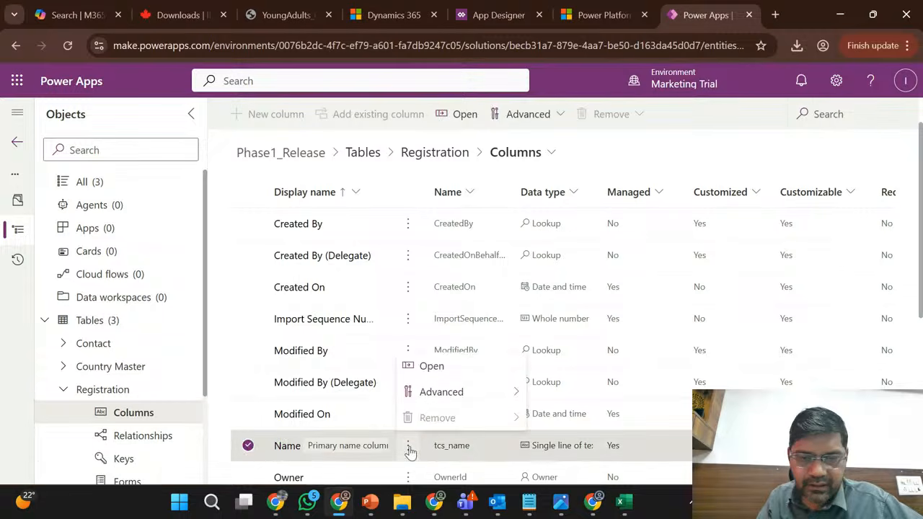
mouse_move(486, 393)
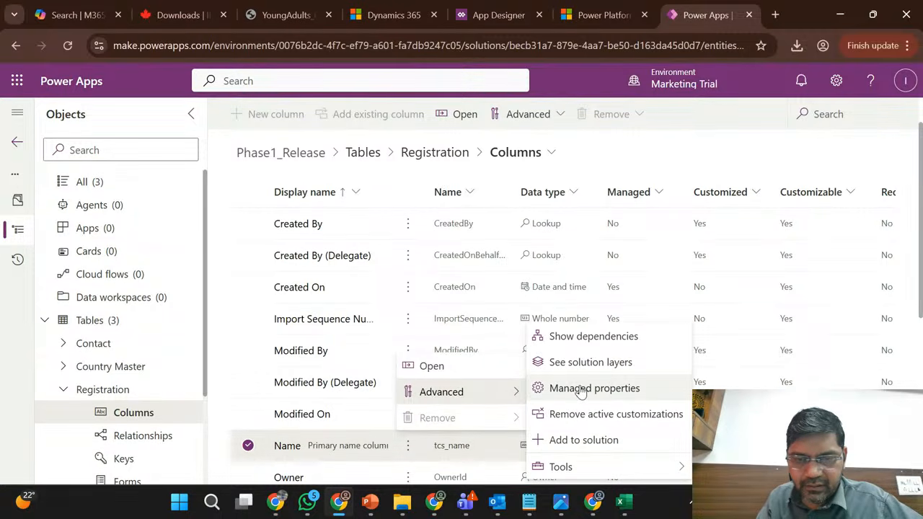
left_click(612, 362)
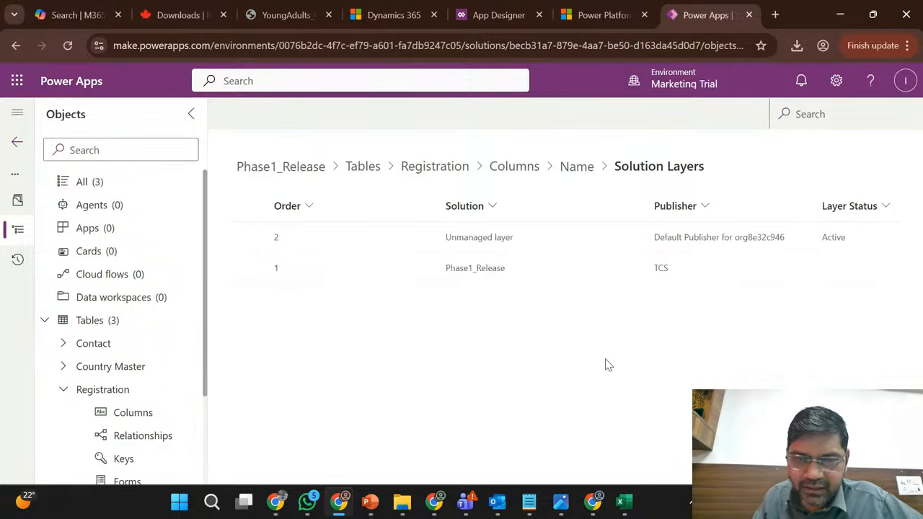
- Examine the unmanaged layer's updated properties and localized labels for the Name column, and close its properties
left_click(564, 240)
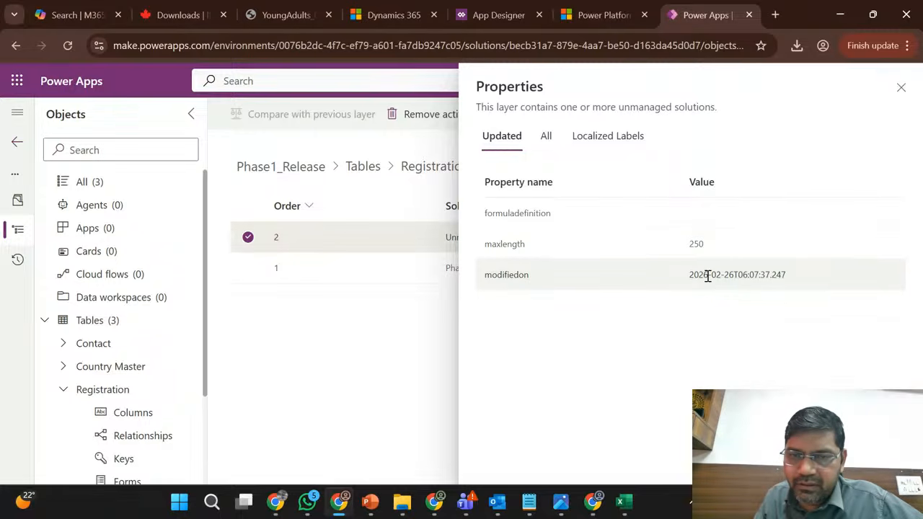
left_click(600, 148)
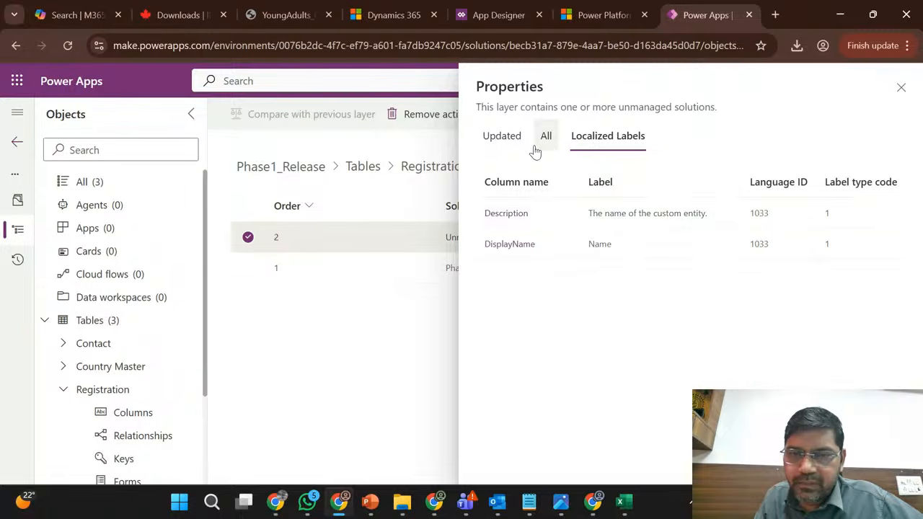
left_click(503, 136)
left_click(902, 88)
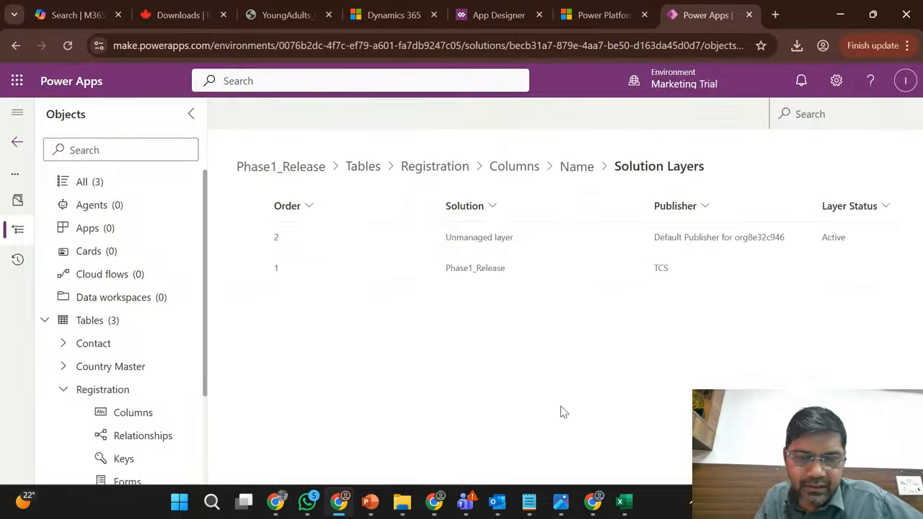
- Switch to the Sales Trial window and list the columns of the Registration table in the Phase1_Release patch
left_click(431, 509)
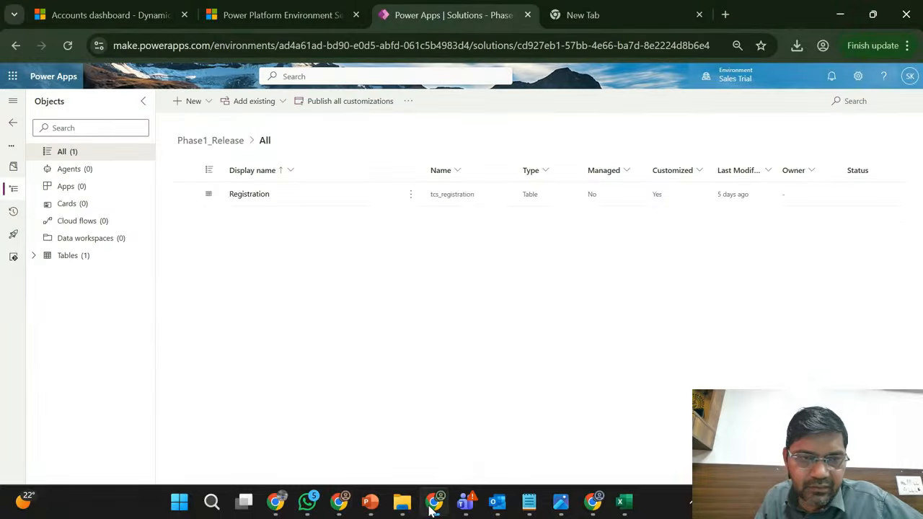
left_click(33, 257)
left_click(47, 273)
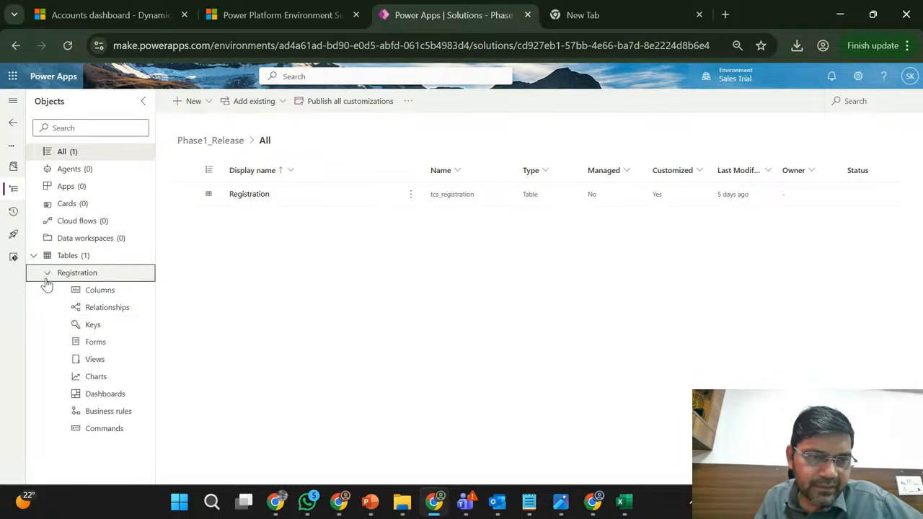
left_click(100, 296)
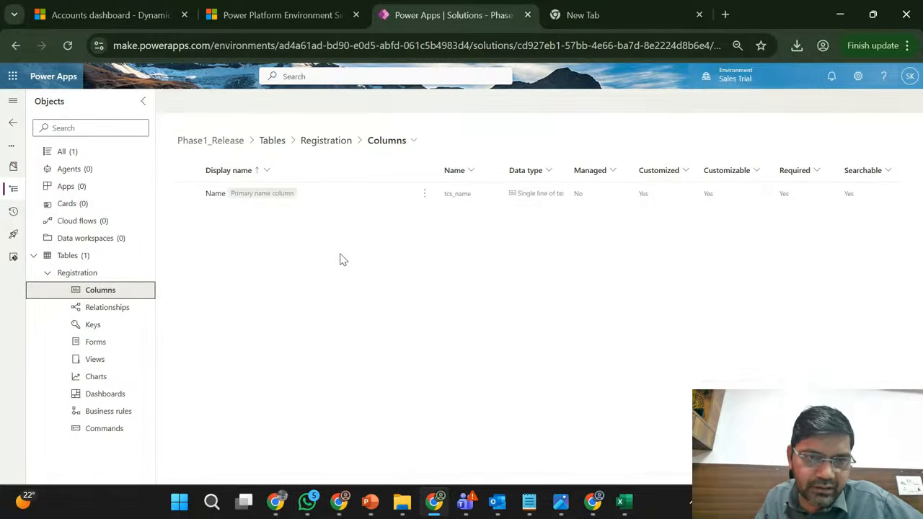
- Set the Name column's maximum character count to 500 in its advanced options and save the column
left_click(216, 200)
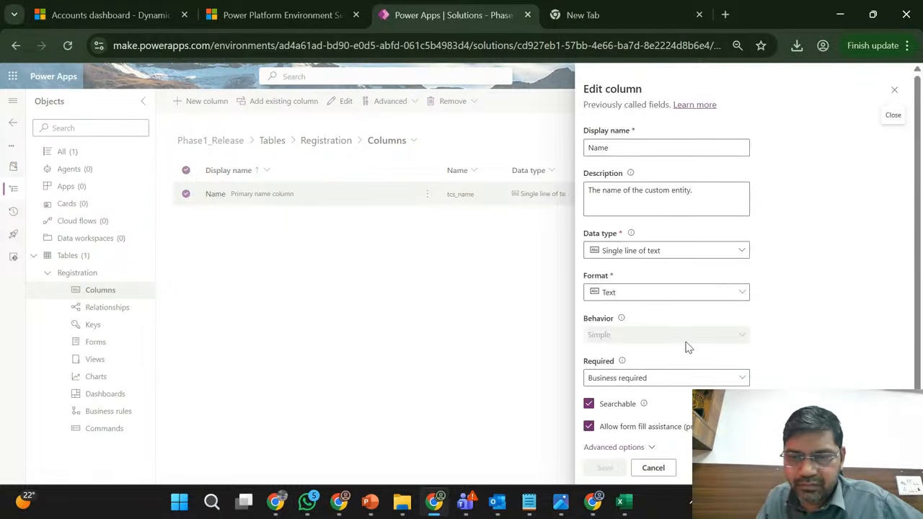
scroll(682, 351, "down", 1)
left_click(610, 421)
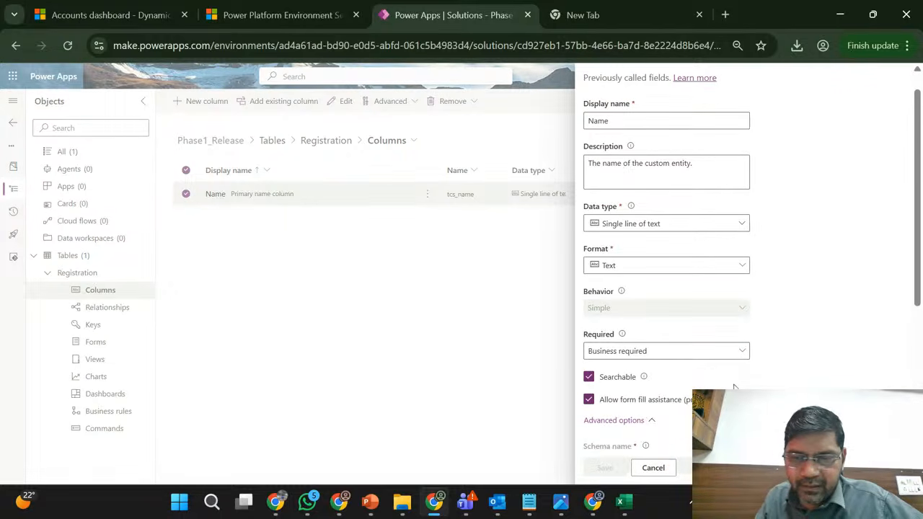
scroll(688, 399, "down", 5)
left_click(590, 315)
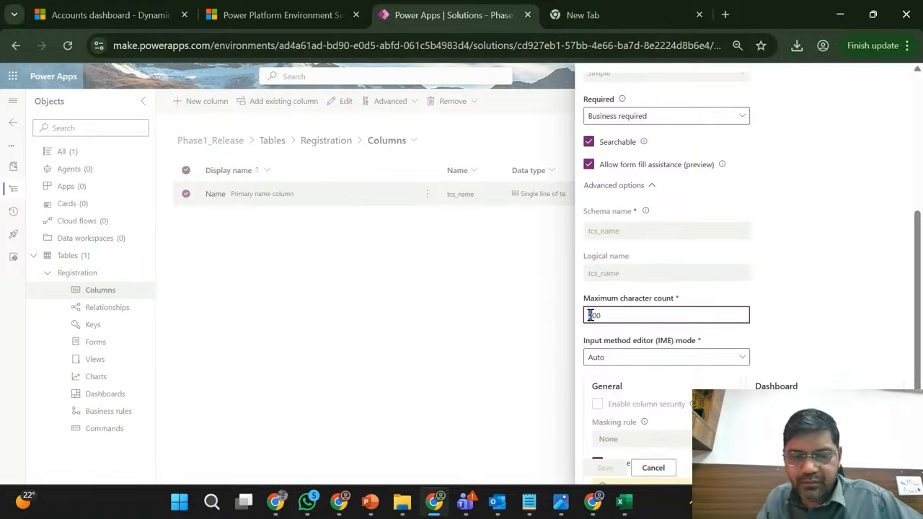
key("Delete")
type("5")
left_click(604, 468)
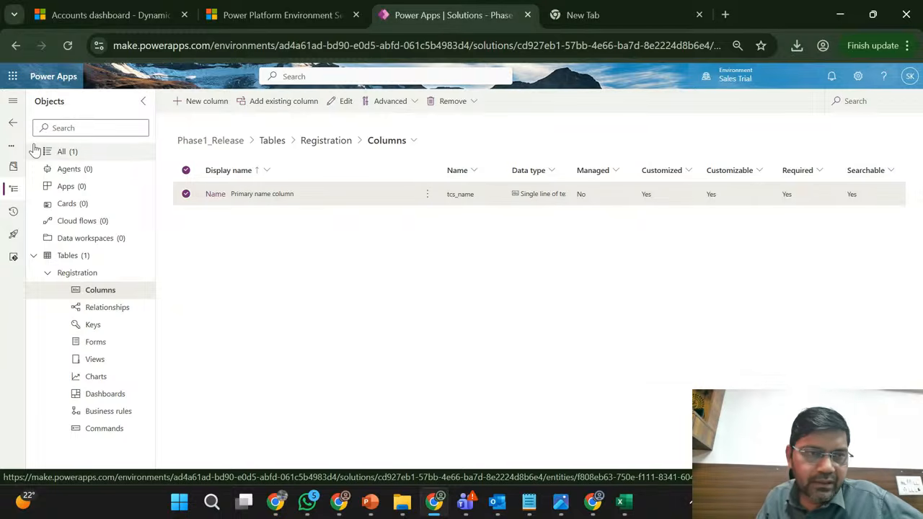
- Start exporting the Phase1_Release patch 1.1.1.1 from the solutions list and publish all changes before the export
left_click(13, 127)
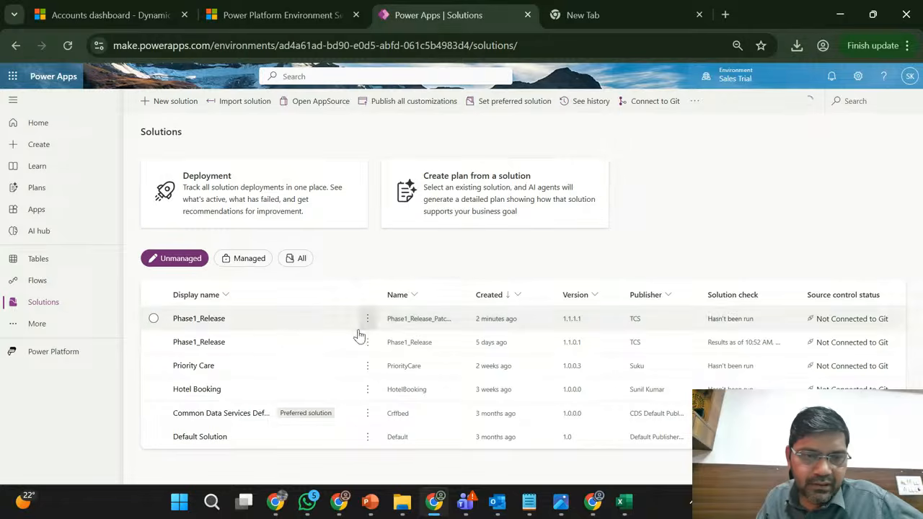
left_click(277, 320)
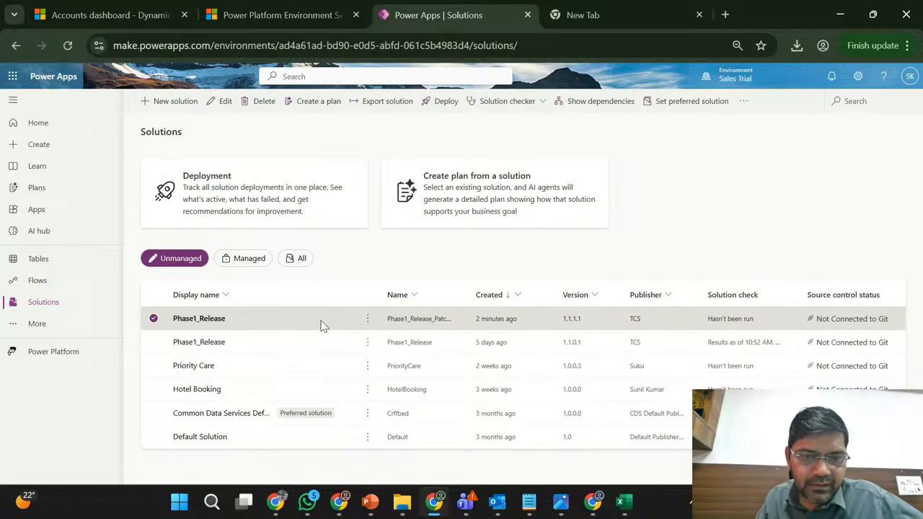
left_click(367, 319)
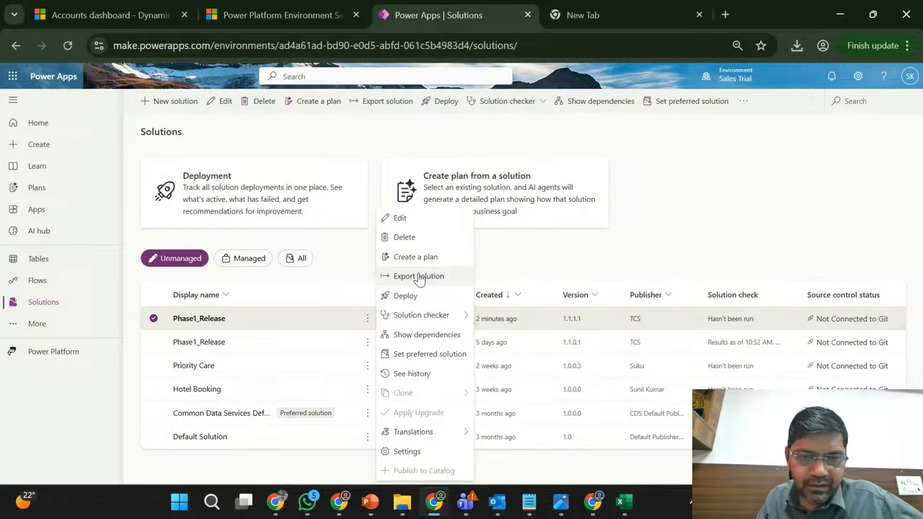
left_click(419, 277)
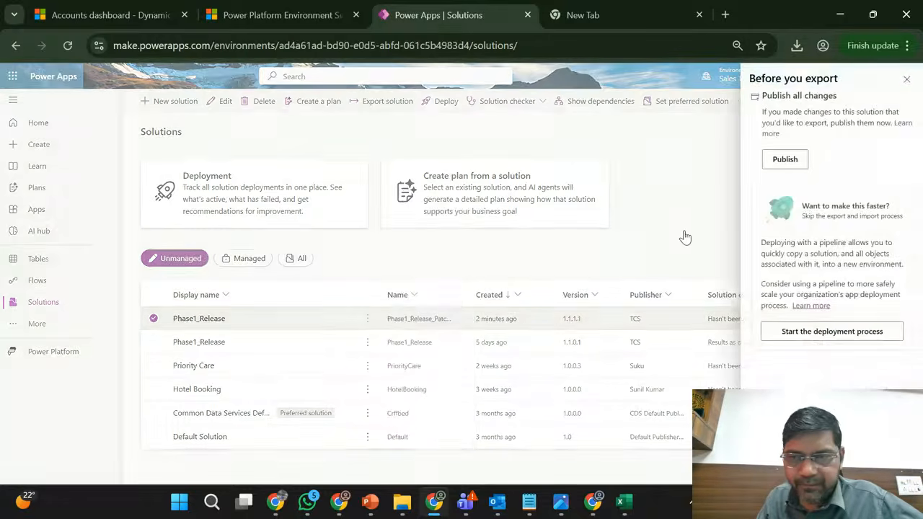
left_click(783, 159)
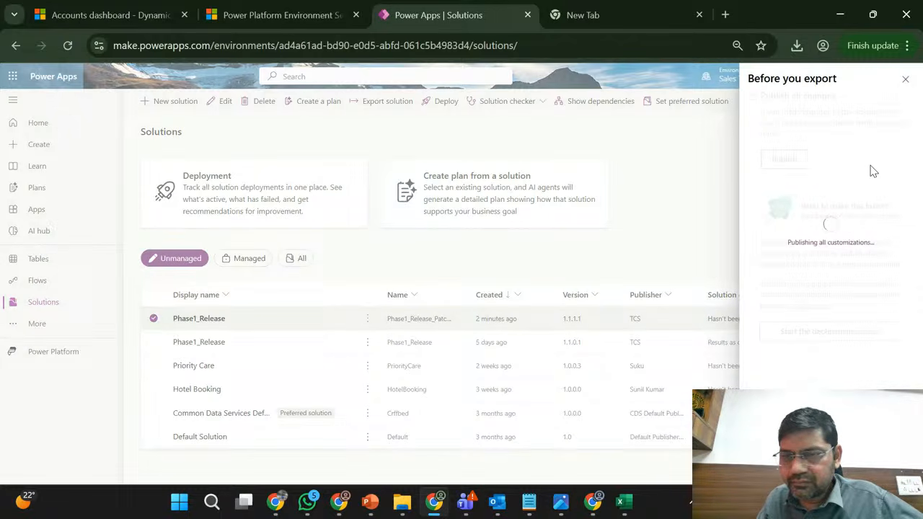
- Switch to the Marketing Trial window, return to its solutions list and look through the unmanaged solutions
left_click(339, 505)
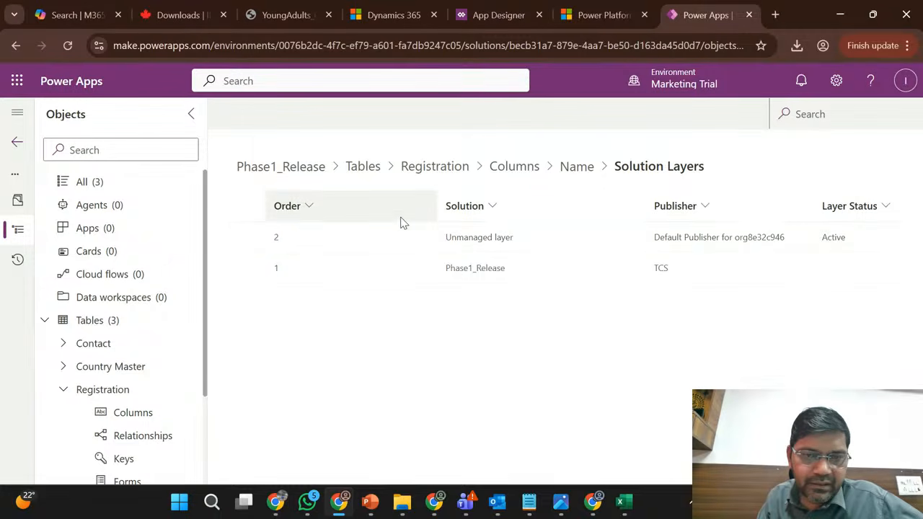
left_click(17, 142)
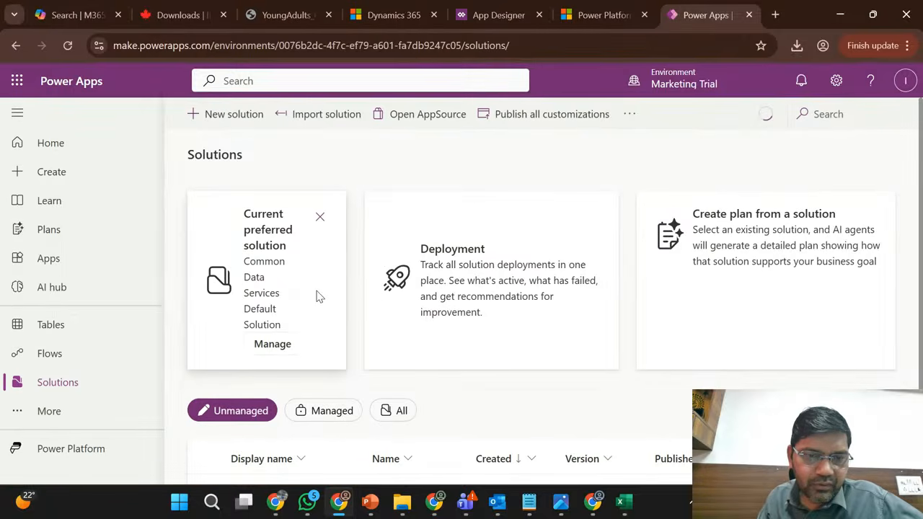
scroll(470, 377, "down", 2)
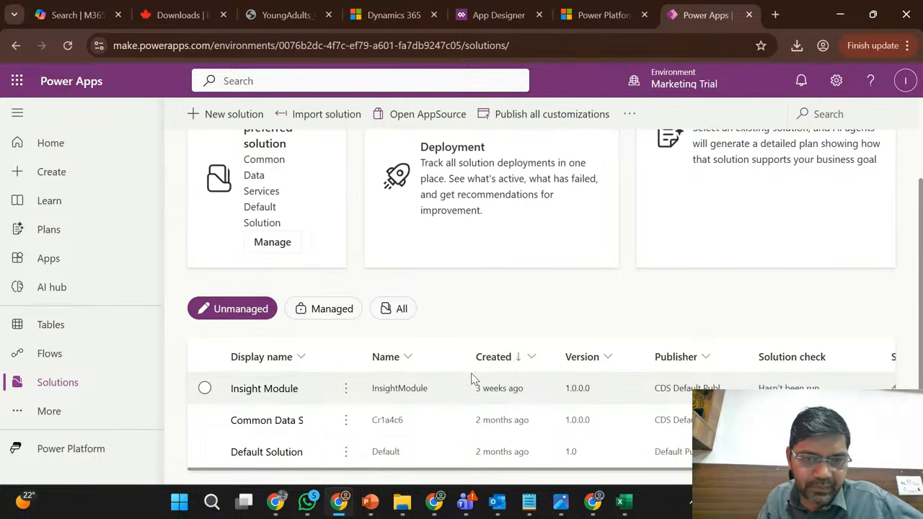
- Return to the Sales Trial window and export the Phase1_Release patch as managed with version number 1.1.1.2
left_click(339, 505)
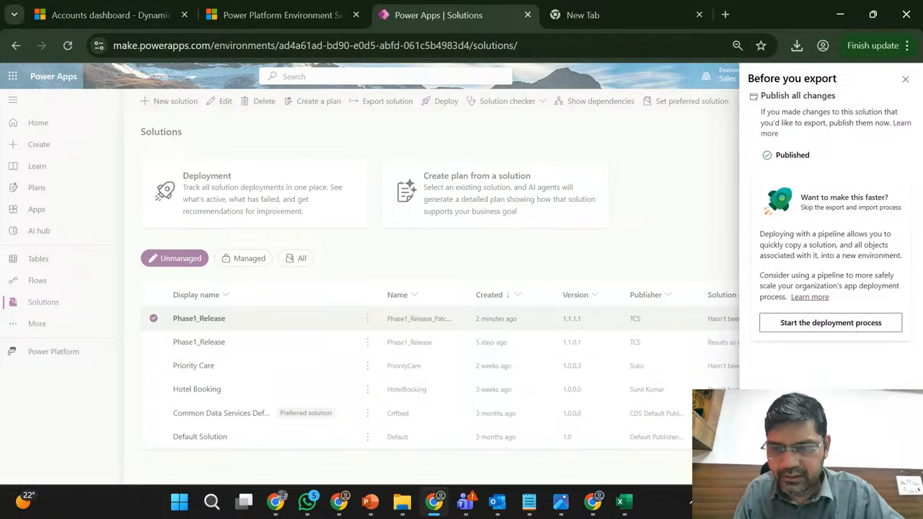
left_click(773, 467)
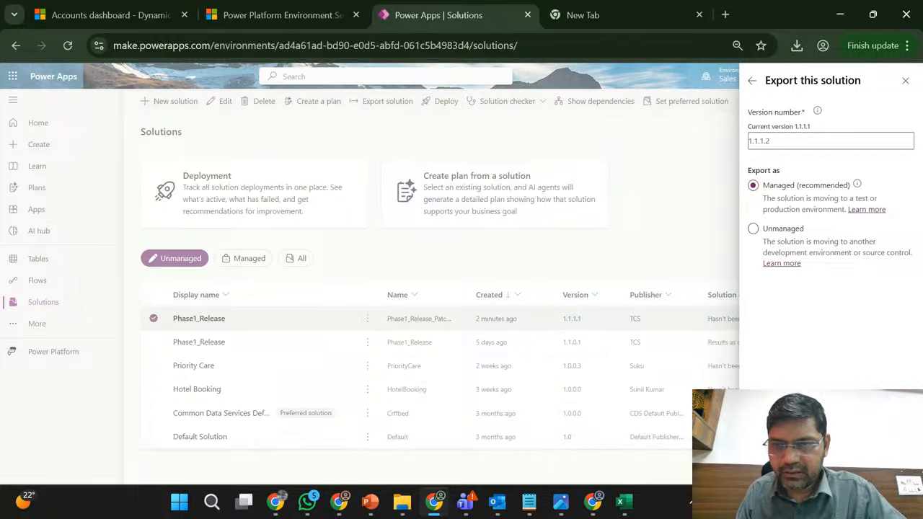
left_click(773, 466)
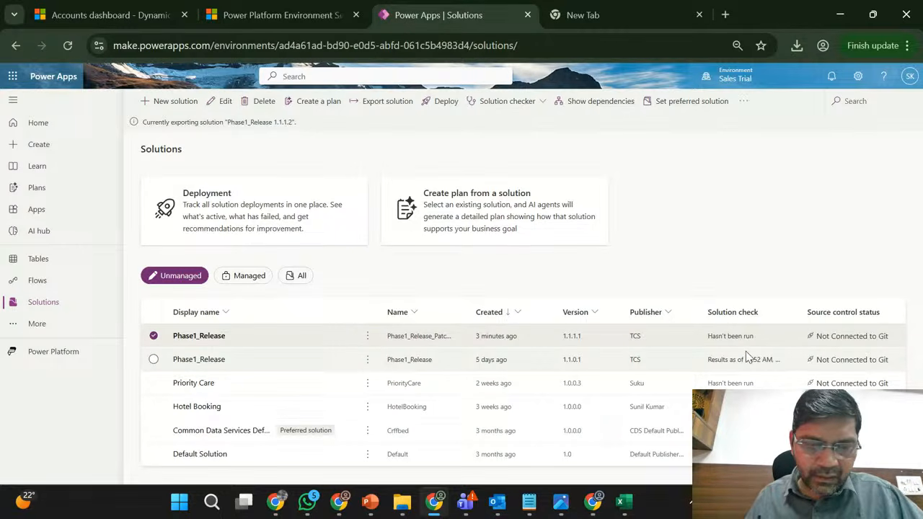
- Switch to the Marketing Trial window and bring up the Sales Hub app in Dynamics 365
left_click(340, 505)
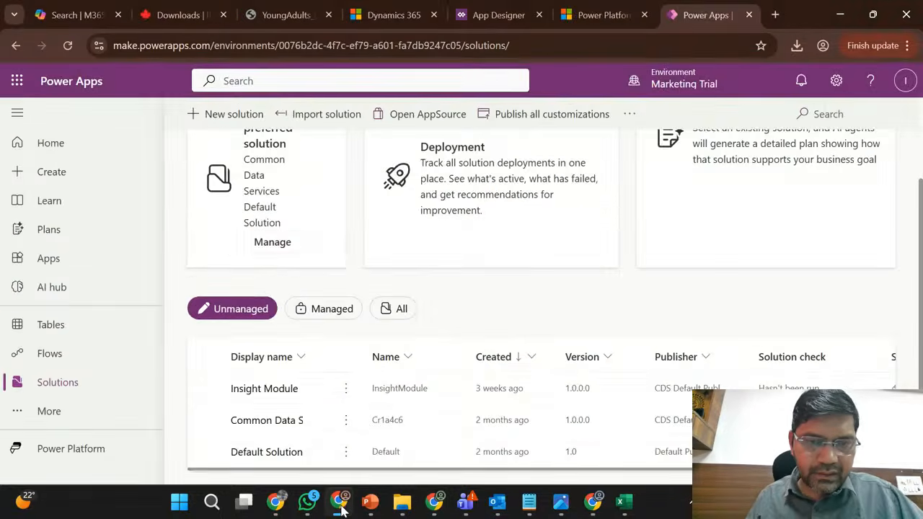
scroll(531, 291, "up", 2)
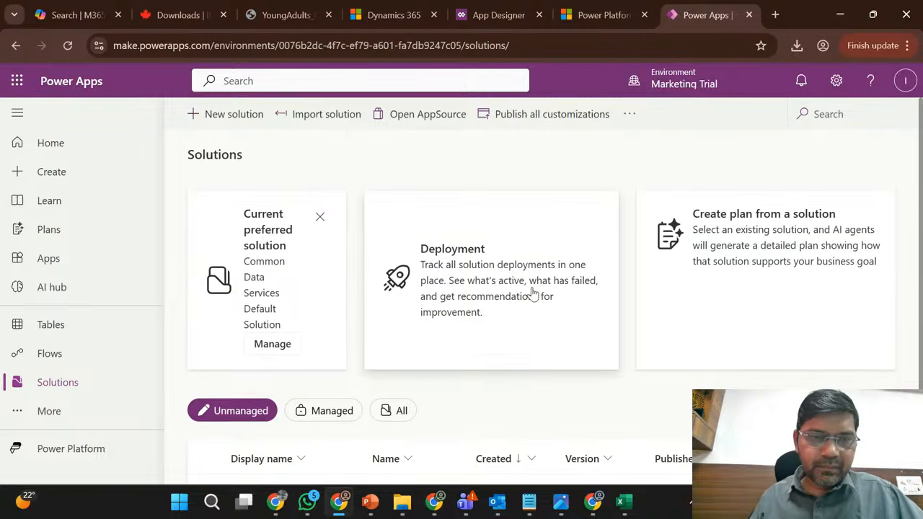
left_click(411, 8)
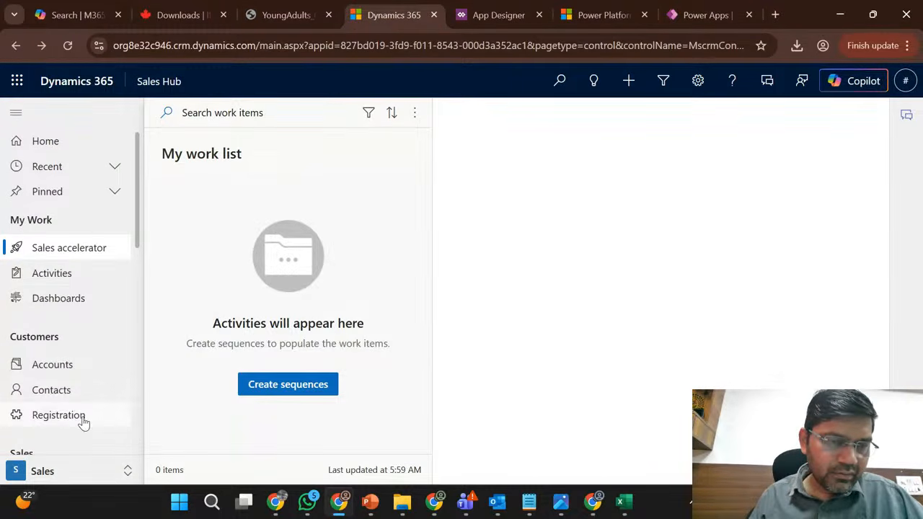
- Show the Active Registrations list, widen its Name column and open the registration with the longest name
left_click(58, 415)
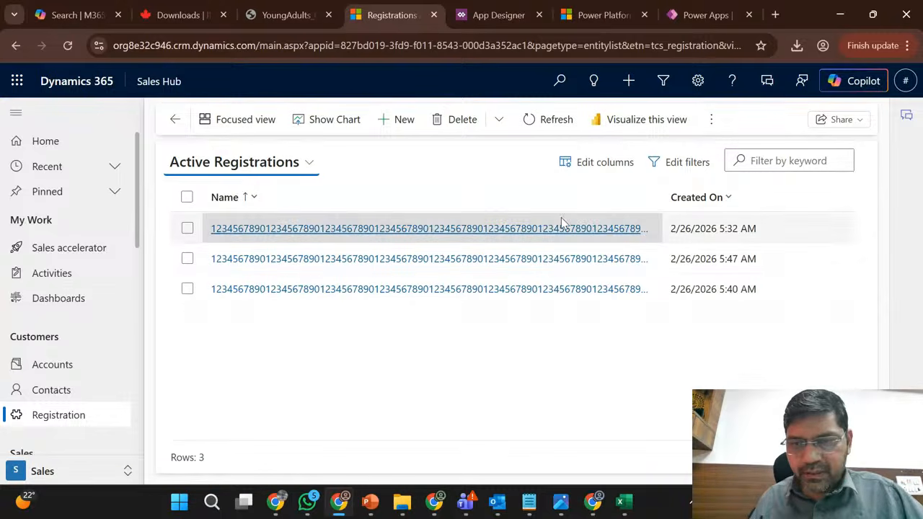
left_click(661, 207)
left_click_drag(660, 202, 915, 193)
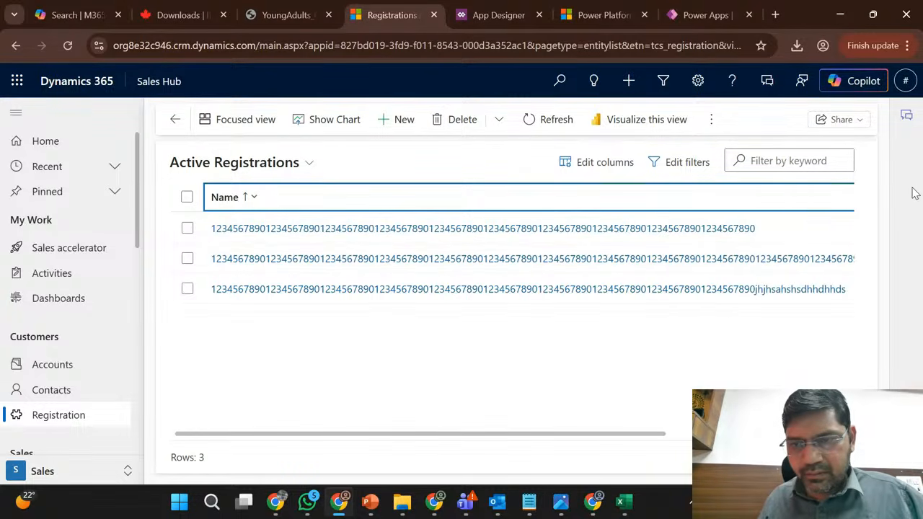
left_click(742, 266)
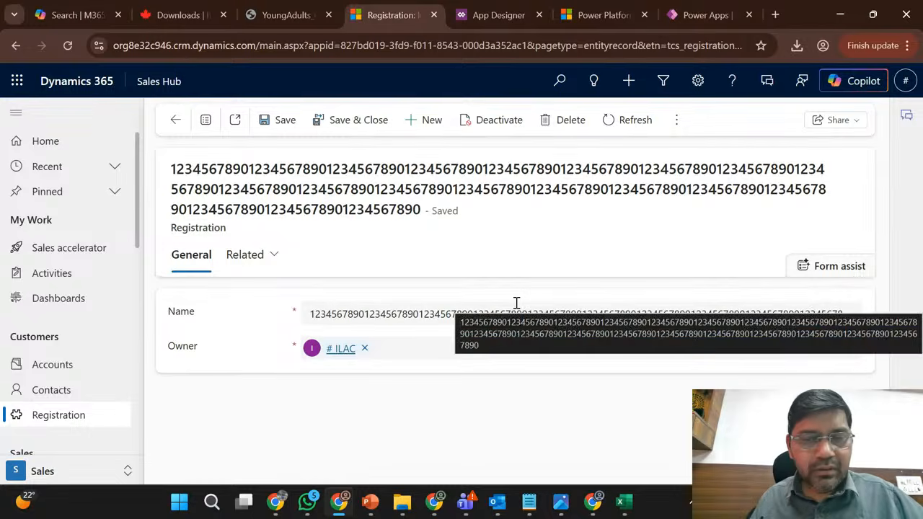
- Copy the record's full Name value, switch to the Active Registrations workbook in Excel and paste it into cell D5
left_click(447, 306)
key("ctrl+a")
key("ctrl+c")
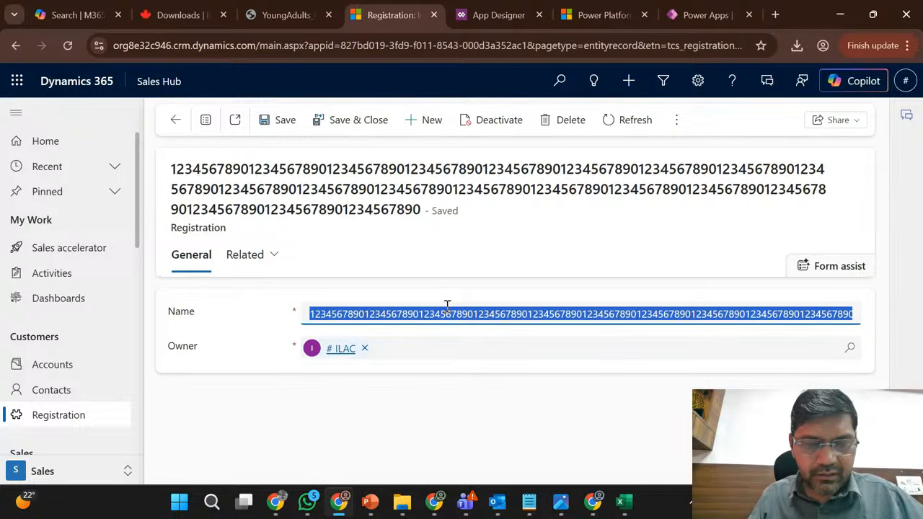
left_click(175, 119)
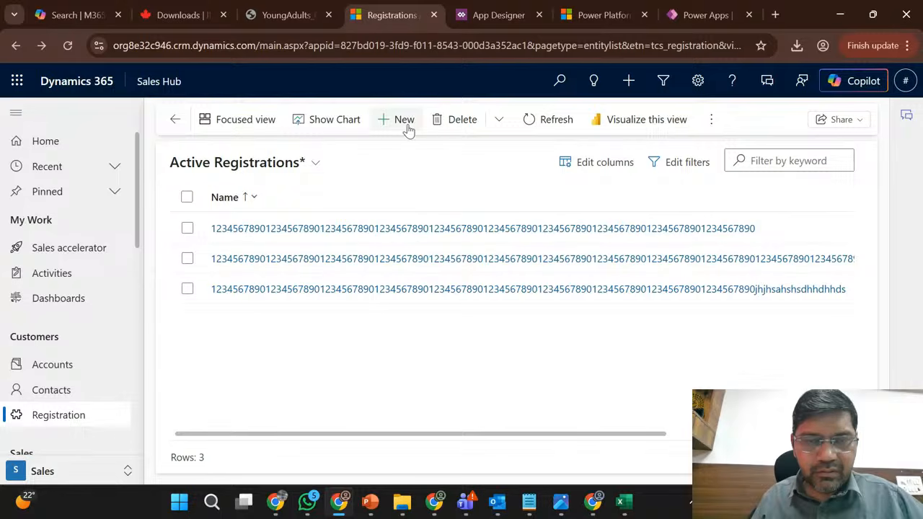
left_click(403, 122)
left_click(619, 513)
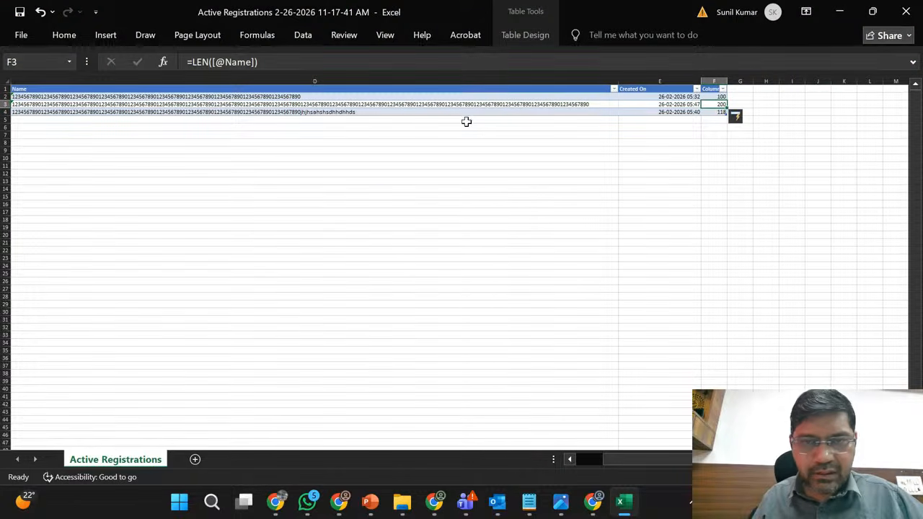
left_click(462, 120)
key("ctrl+v")
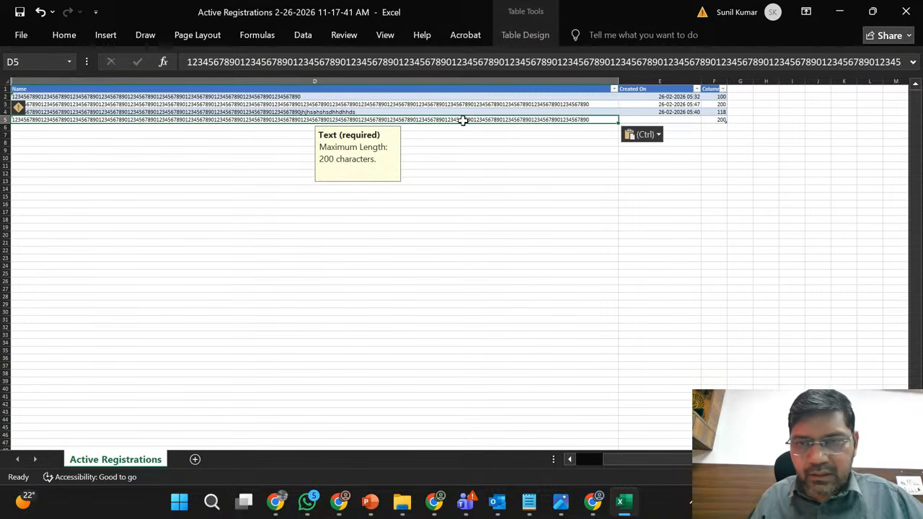
- Try to append the second half of the D3 name to the name in cell D5
left_click(600, 103)
key("ctrl+Up")
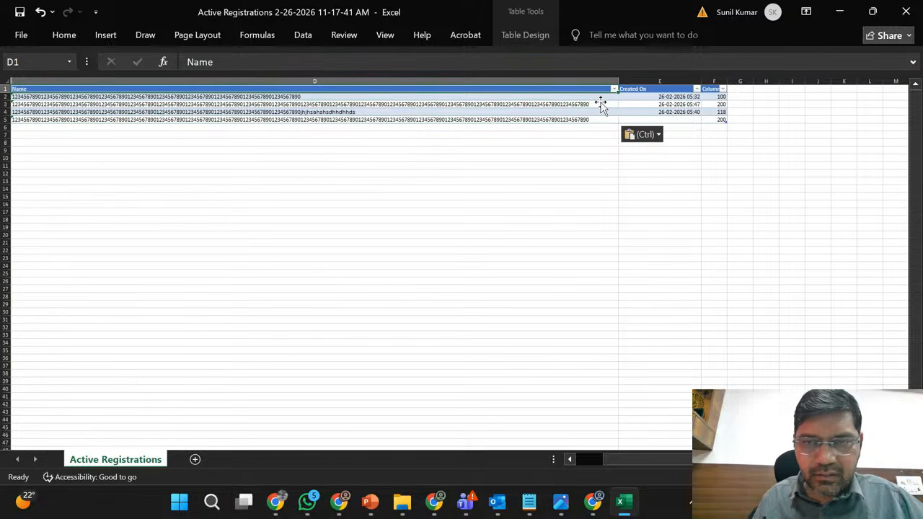
left_click(598, 104)
double_click(598, 105)
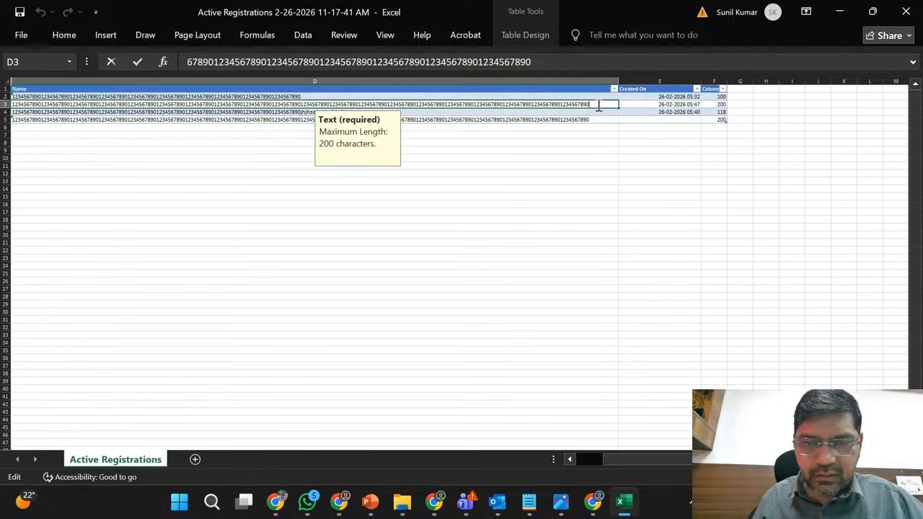
left_click(302, 104, "shift")
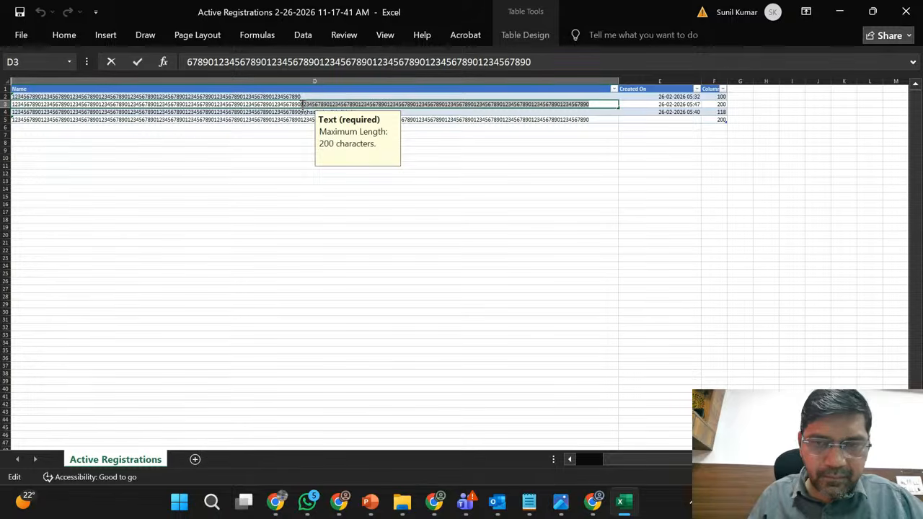
left_click(595, 119)
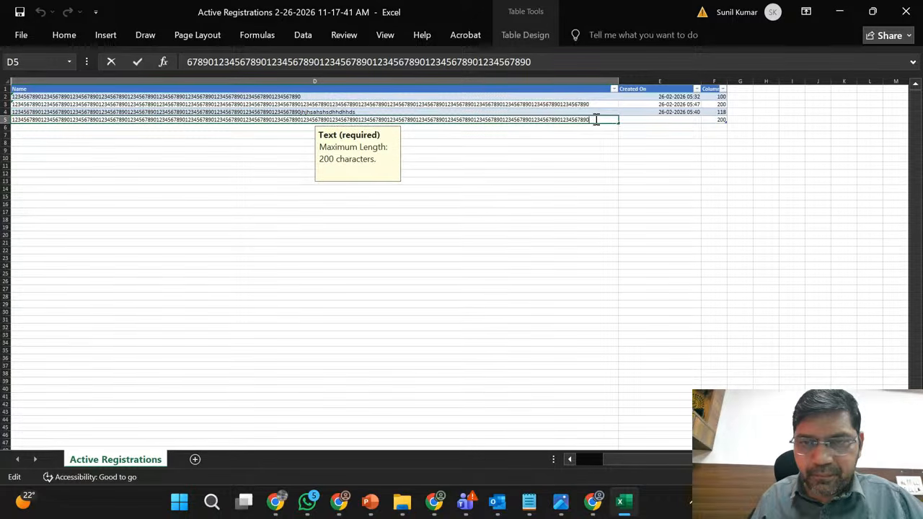
double_click(595, 119)
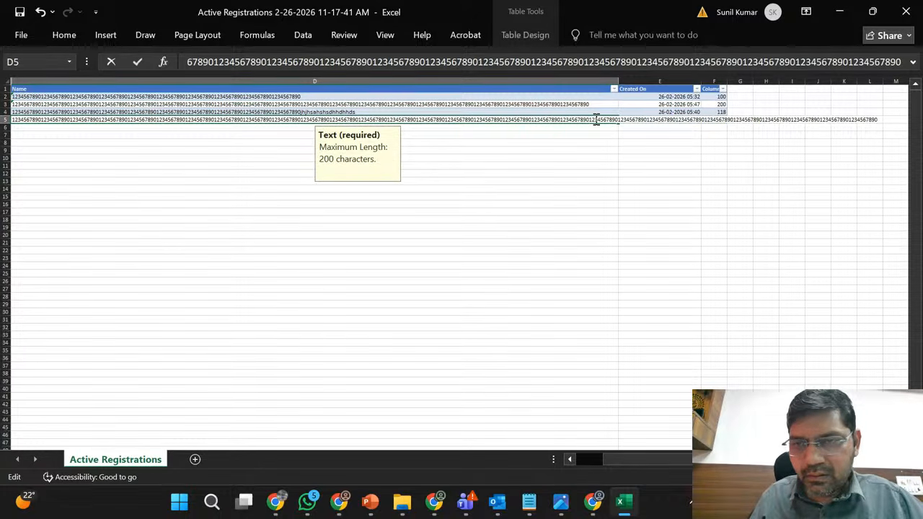
key("Return")
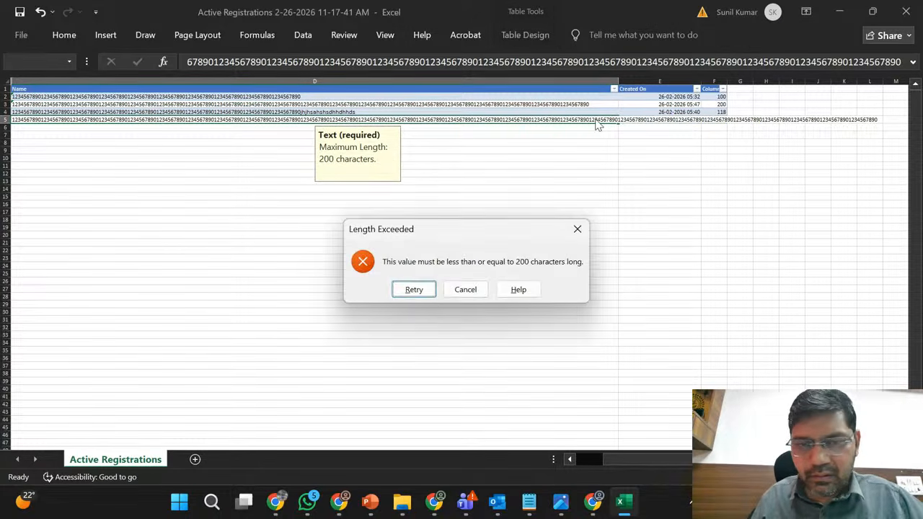
left_click(414, 289)
key("Return")
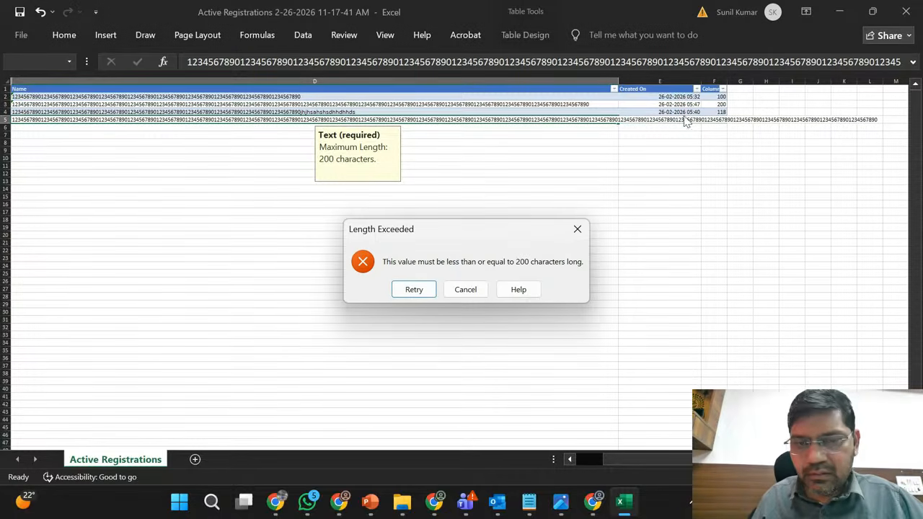
left_click(462, 289)
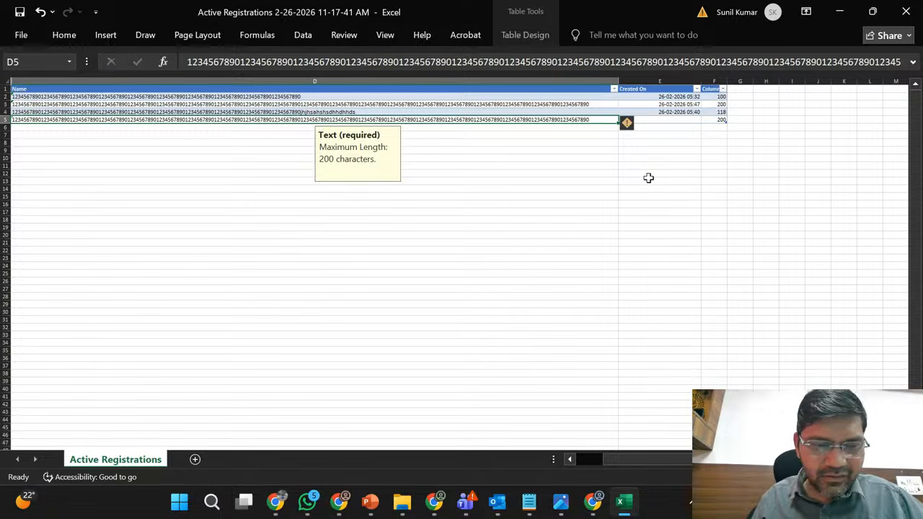
- Try to add 2323232 to the end of the name in cell D5
left_click(649, 179)
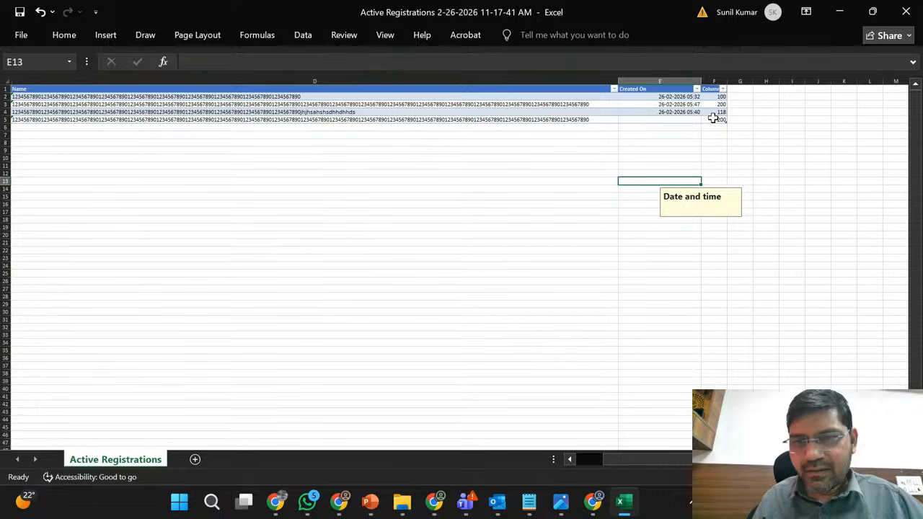
left_click(596, 119)
key("ctrl+Up")
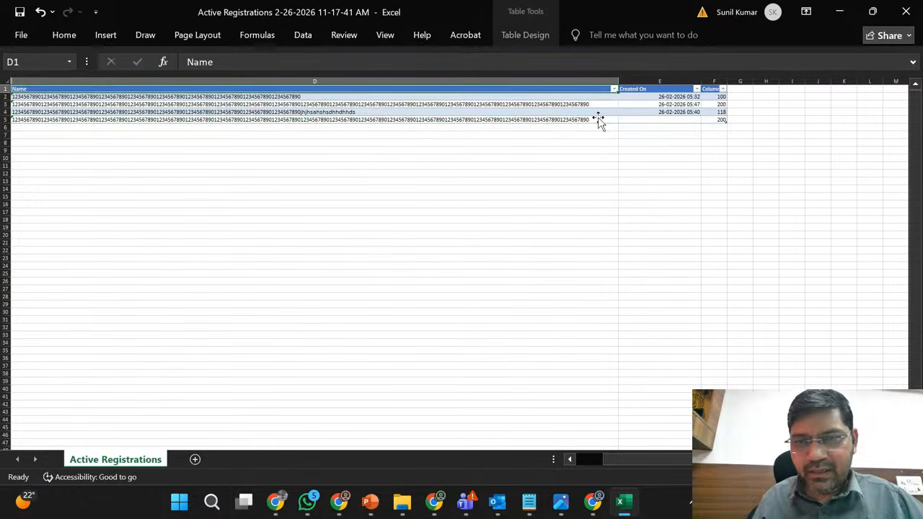
double_click(594, 120)
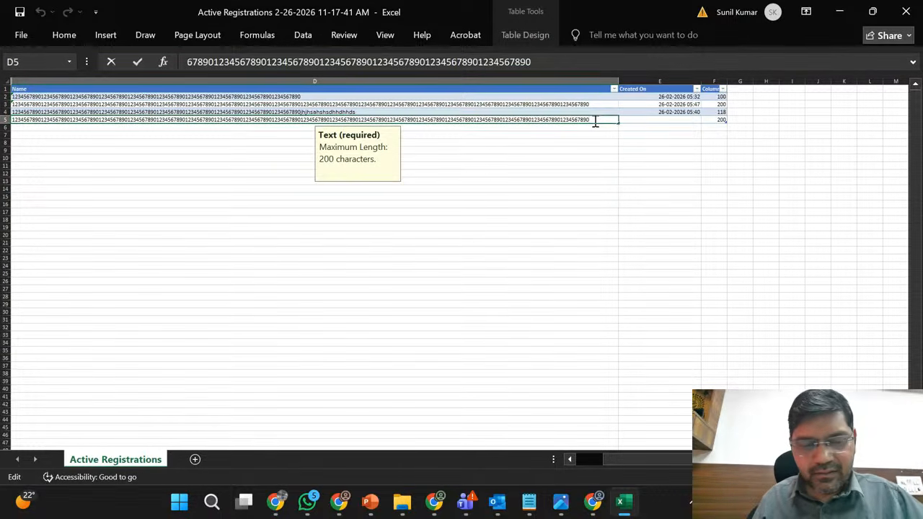
type("2323232")
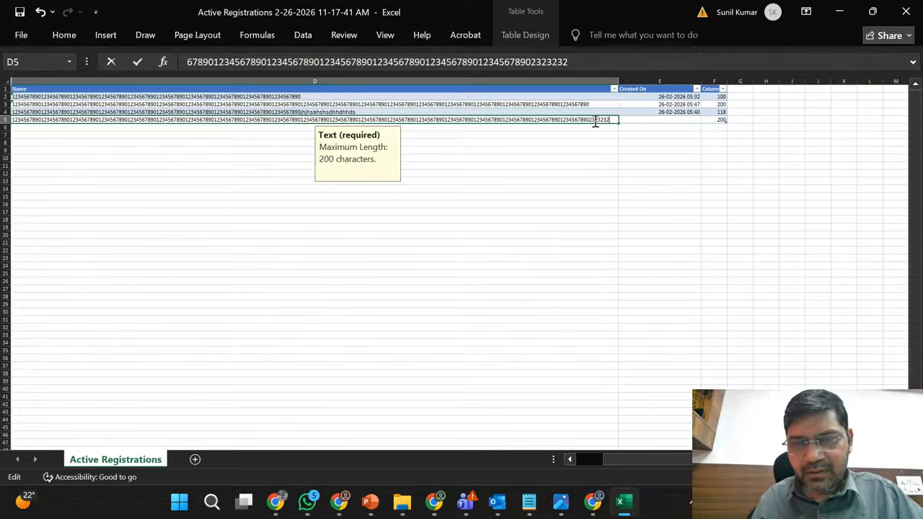
left_click(591, 155)
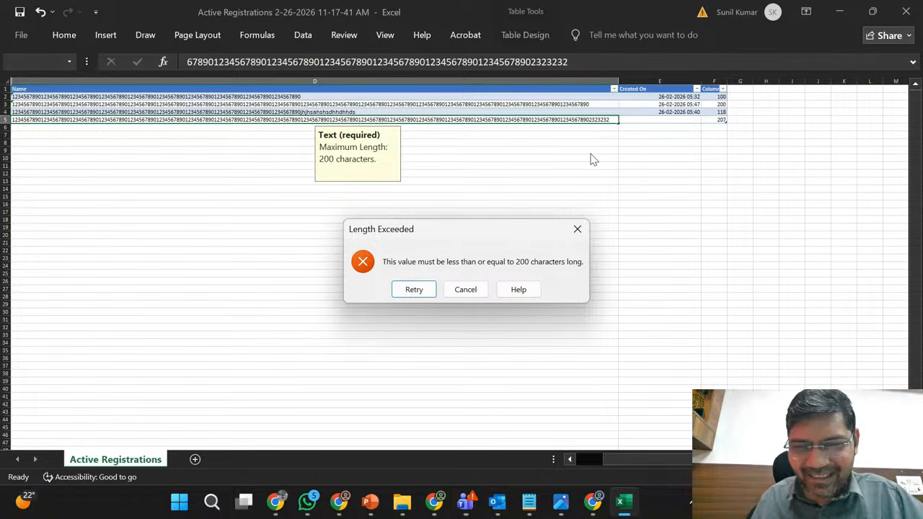
left_click(576, 233)
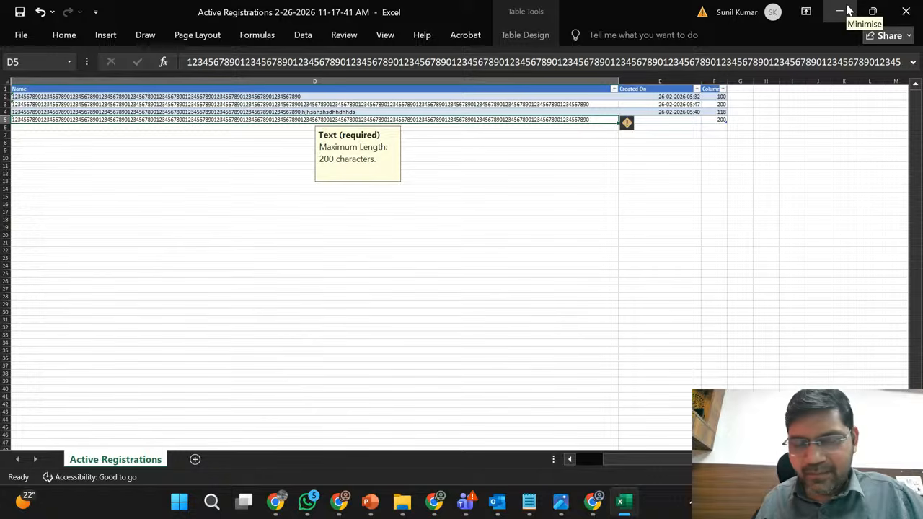
- Add a new worksheet, copy the name from D5 into its cell B4 and fit column B to the text
left_click(195, 459)
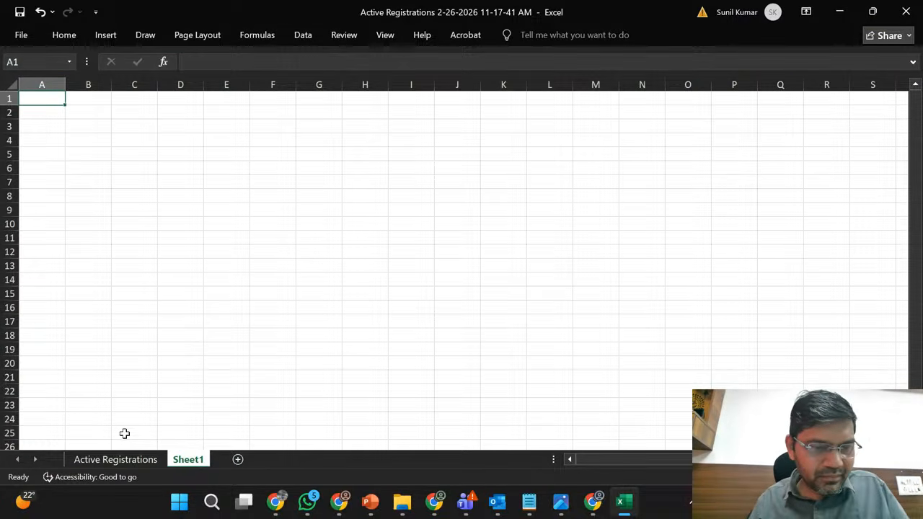
left_click(117, 460)
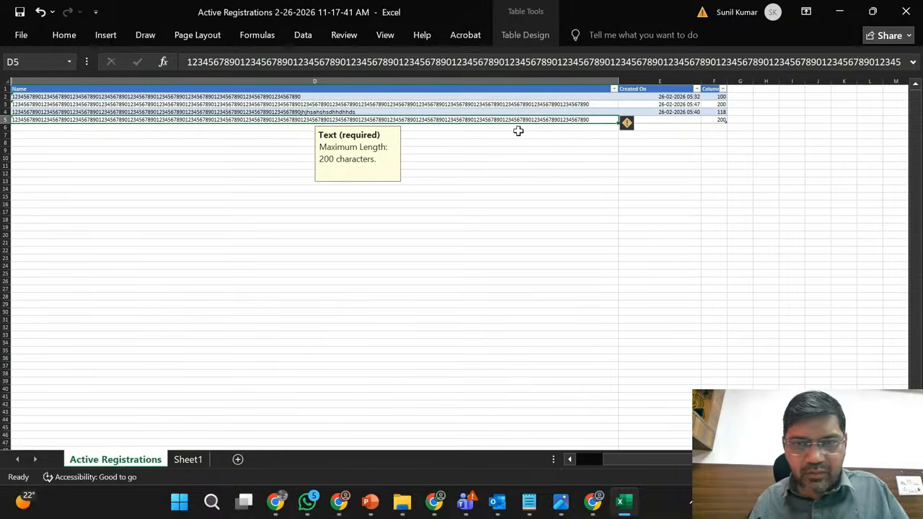
key("ctrl+c")
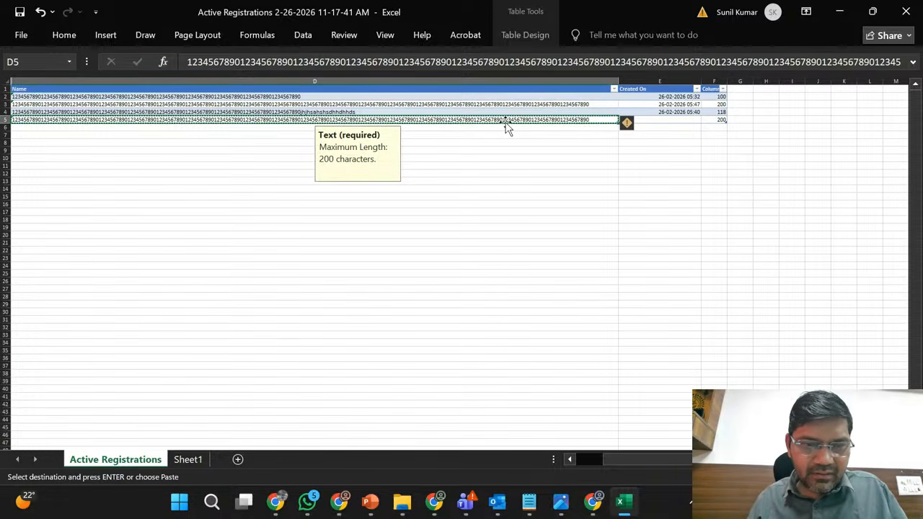
left_click(198, 461)
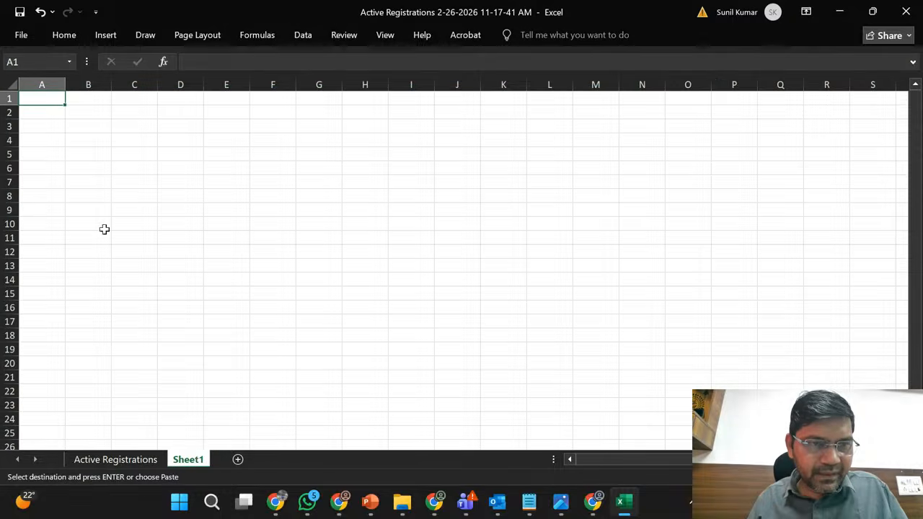
left_click(78, 138)
key("ctrl+v")
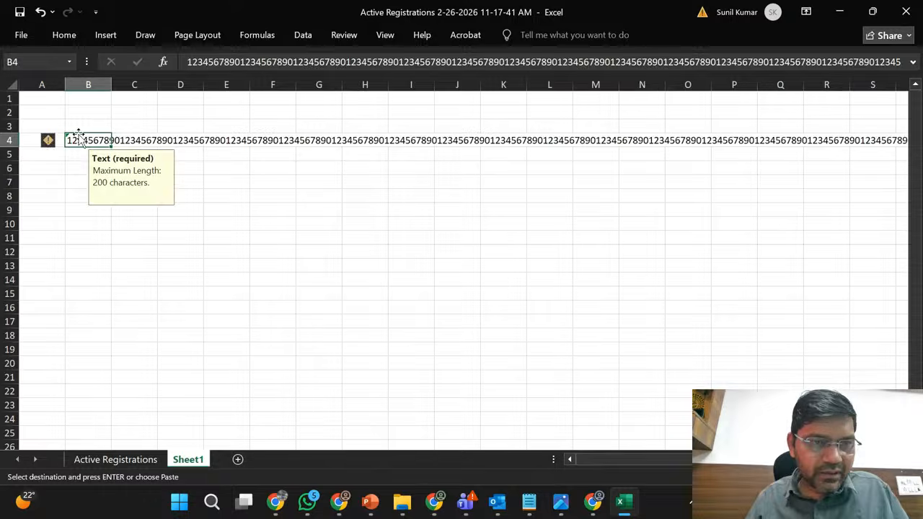
double_click(112, 84)
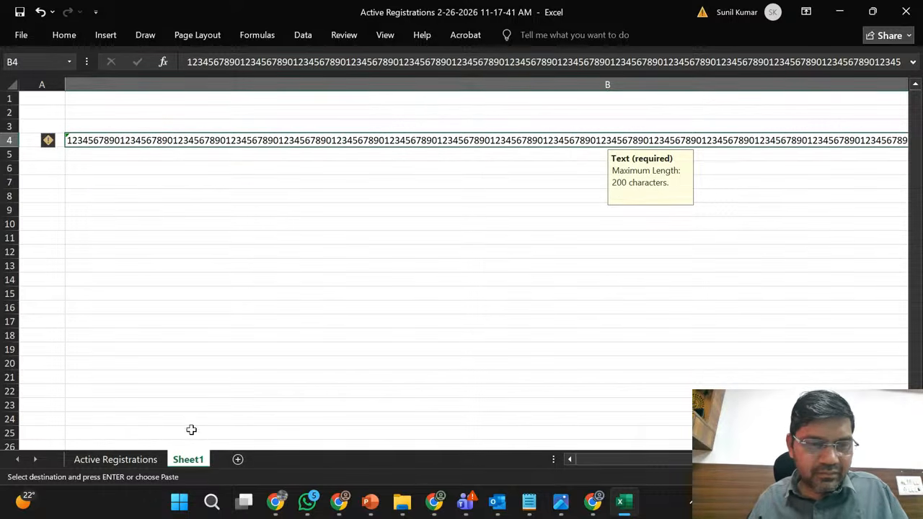
- Try to append the second half of the Active Registrations D3 name to cell B4 on Sheet1
left_click(137, 463)
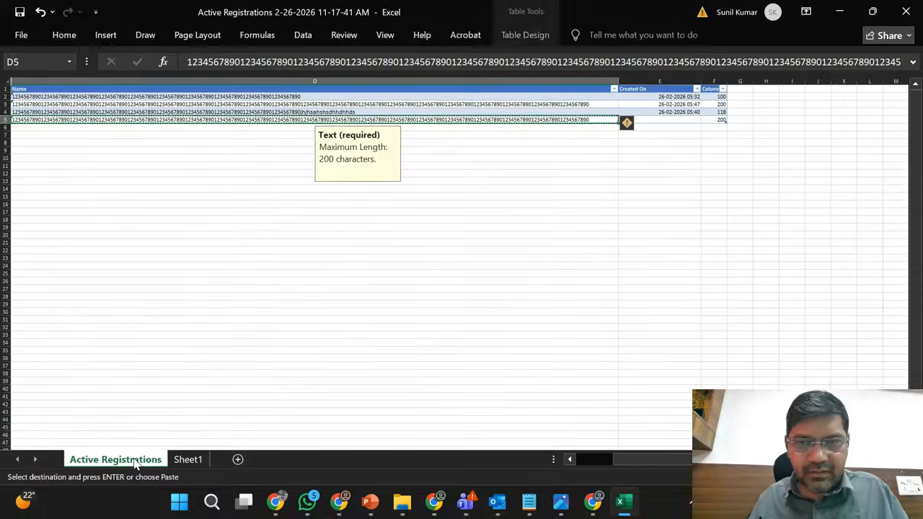
double_click(601, 107)
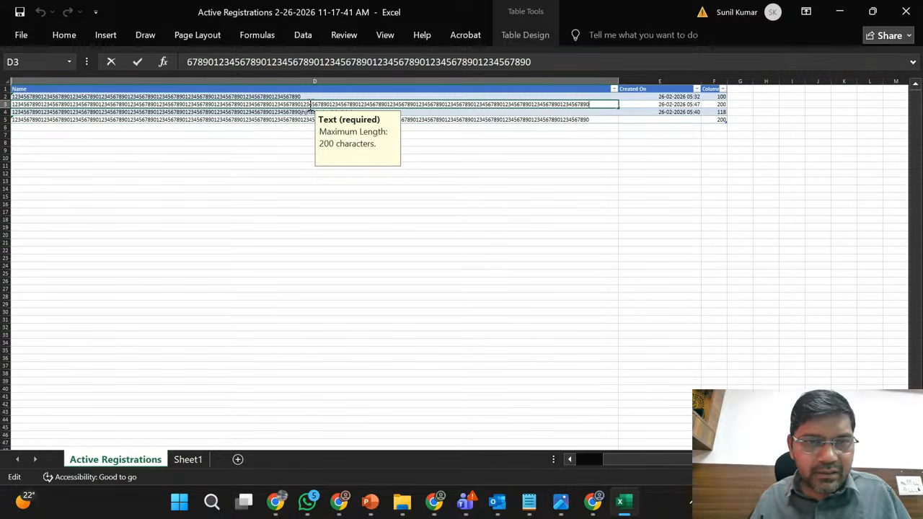
left_click(302, 105, "shift")
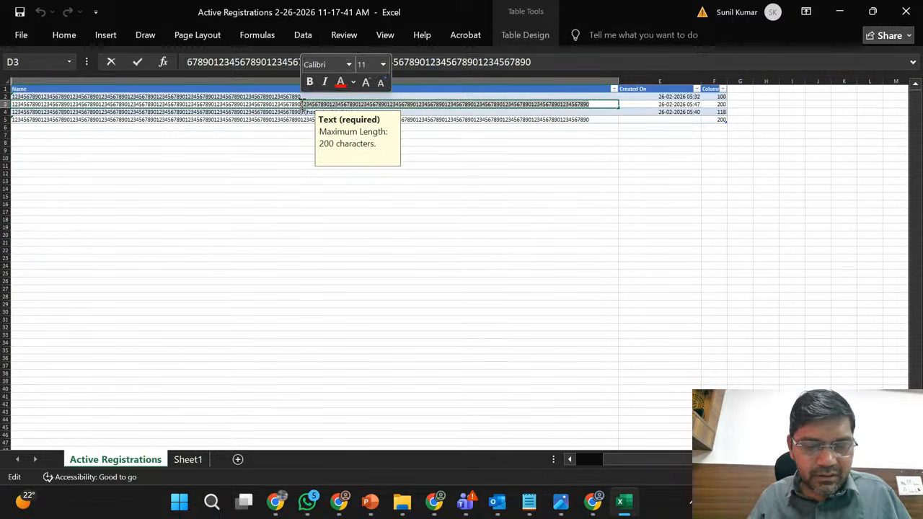
left_click(189, 461)
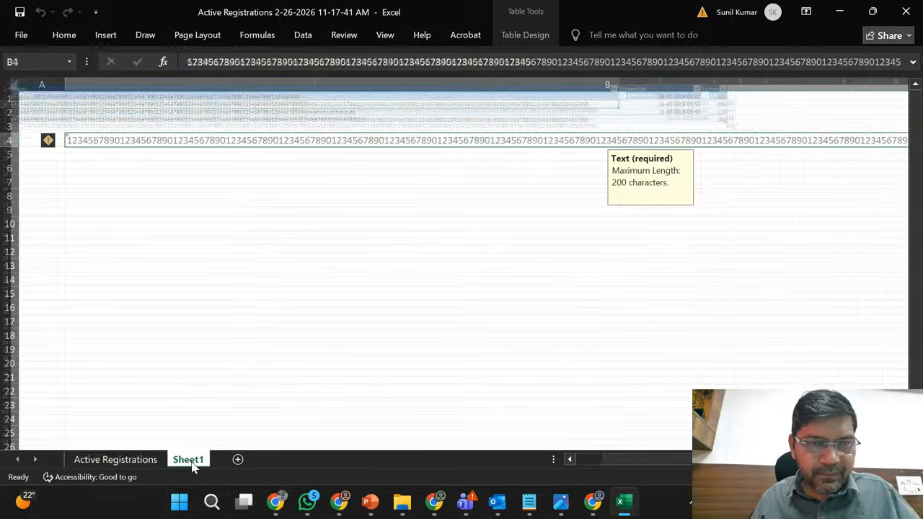
double_click(569, 142)
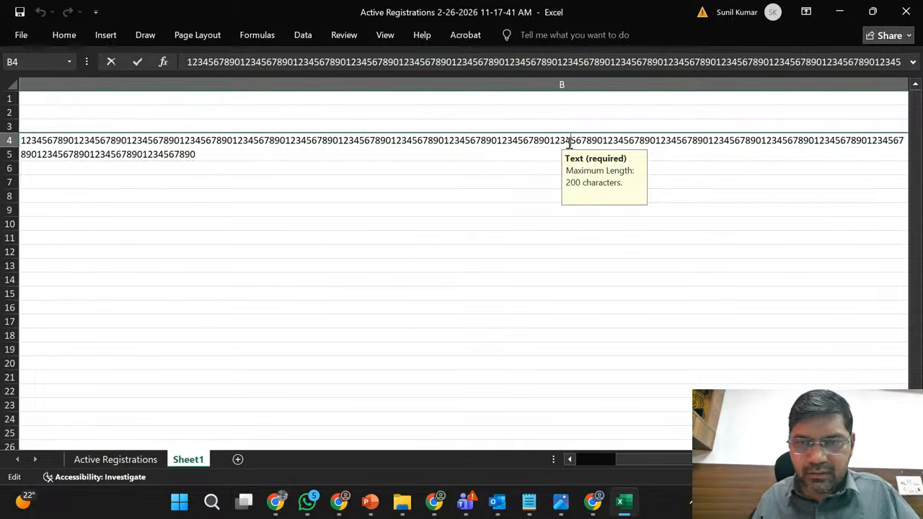
key("ctrl+End")
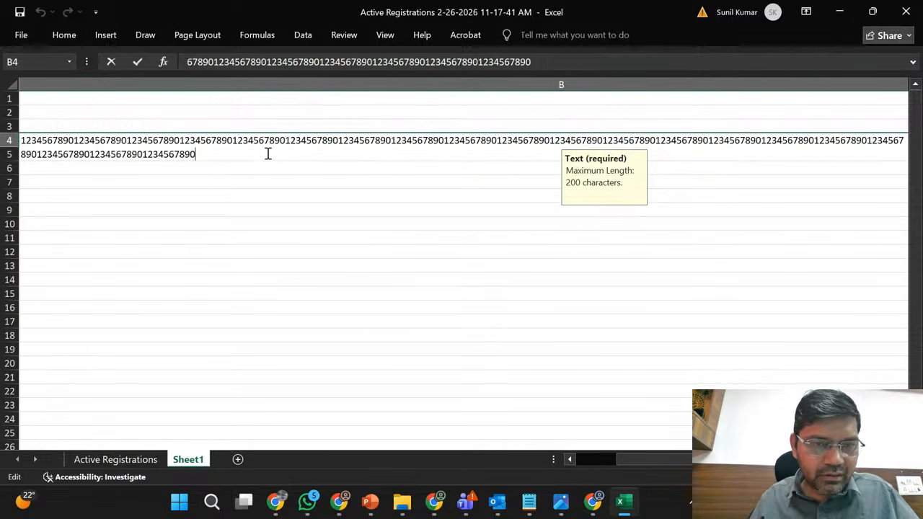
key("ctrl+v")
key("Return")
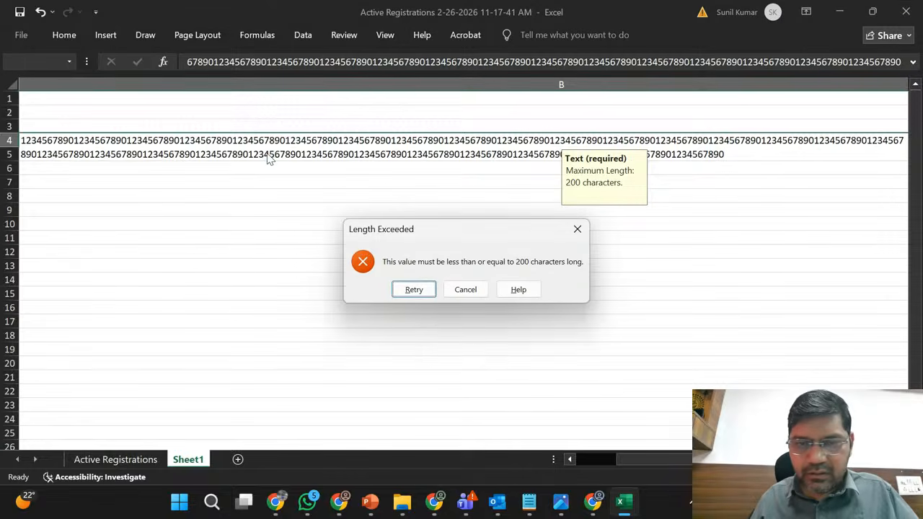
left_click(462, 290)
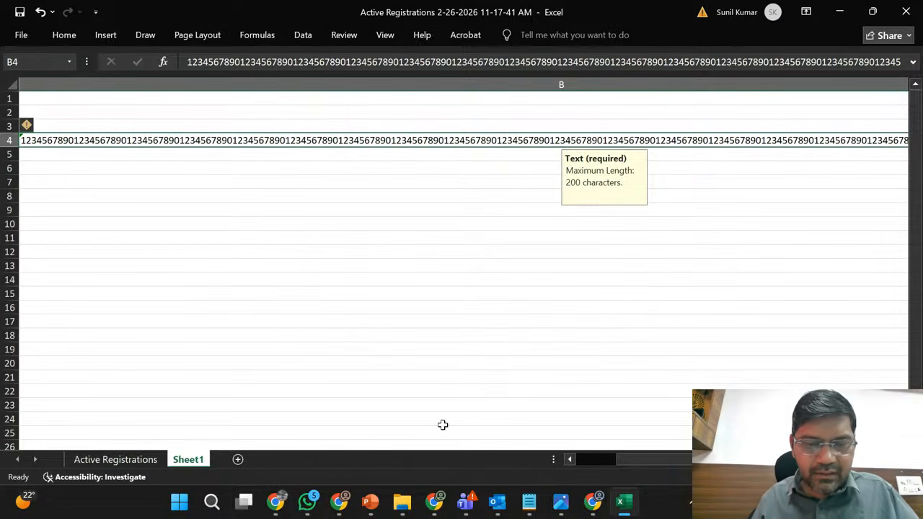
- Switch to the New Registration form in the Chrome window with Sales Hub and start editing its Name
left_click(274, 504)
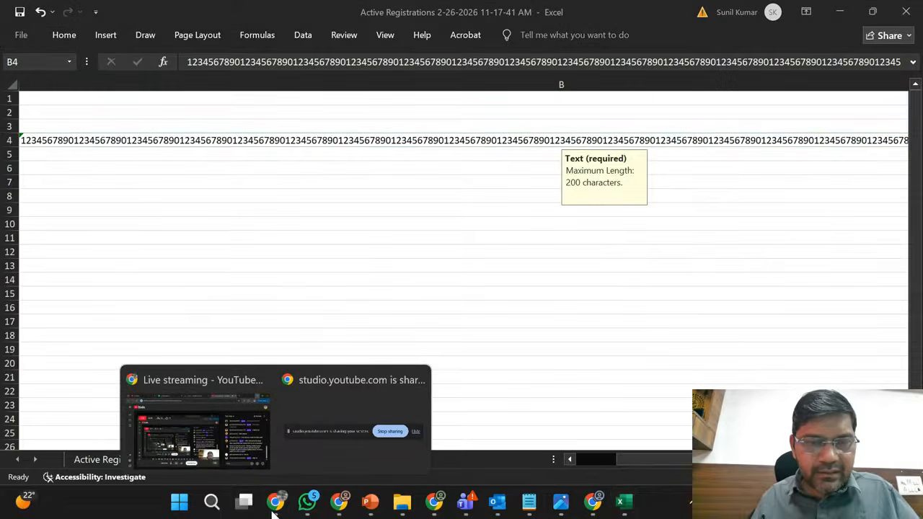
left_click(346, 509)
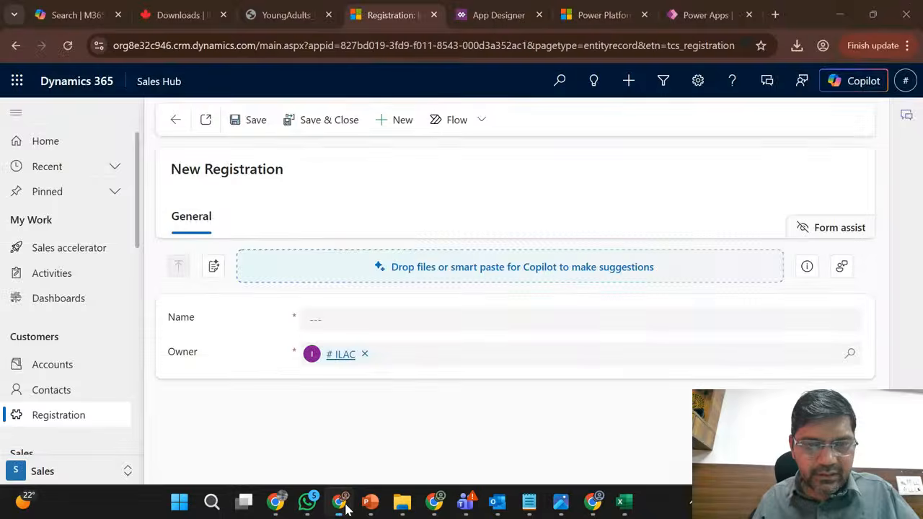
left_click(375, 321)
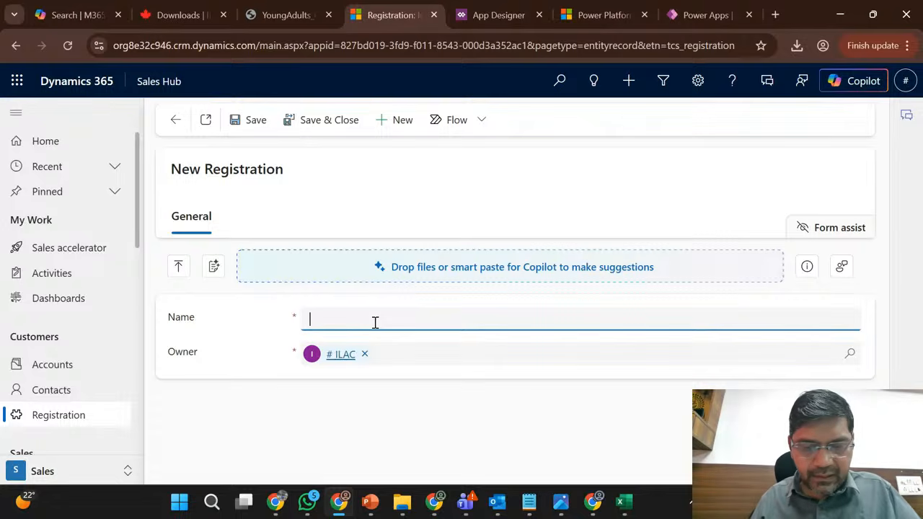
mouse_move(339, 504)
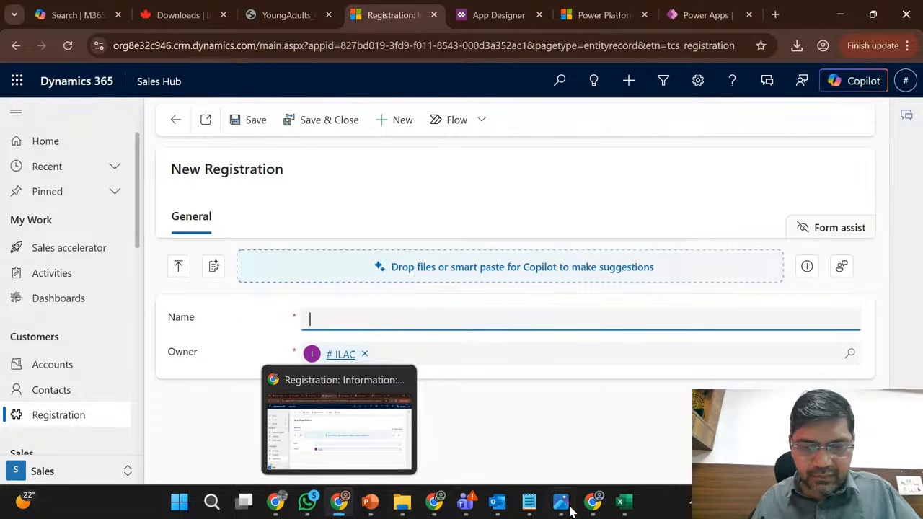
- Copy the name from cell D3 of the Active Registrations sheet in Excel into the new registration's Name in Chrome
left_click(623, 505)
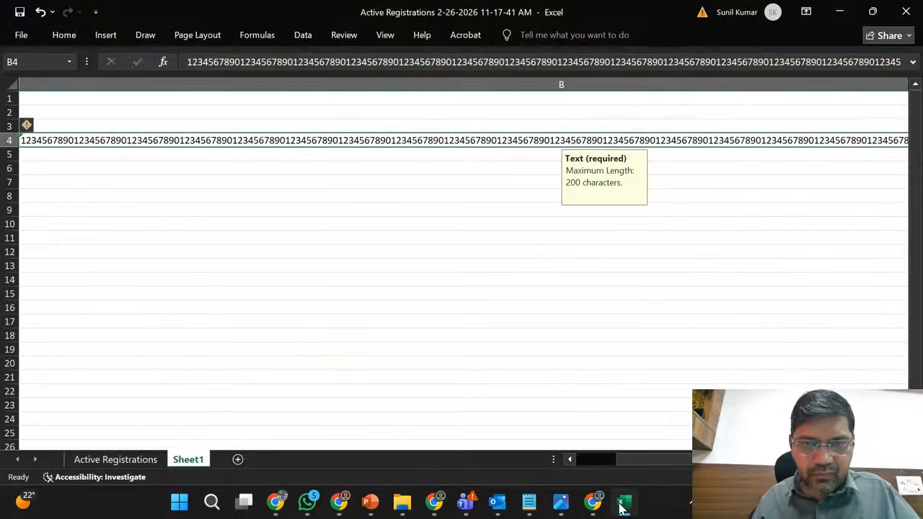
left_click(623, 507)
left_click(625, 508)
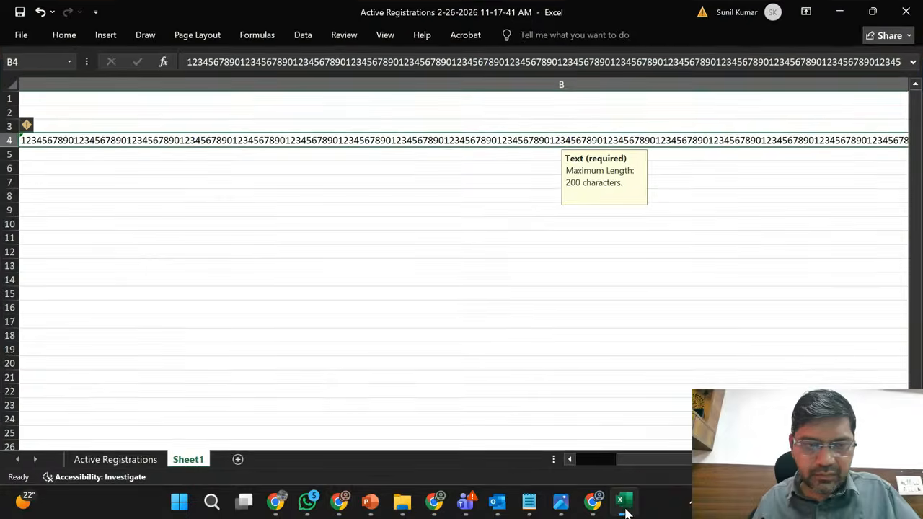
left_click(137, 462)
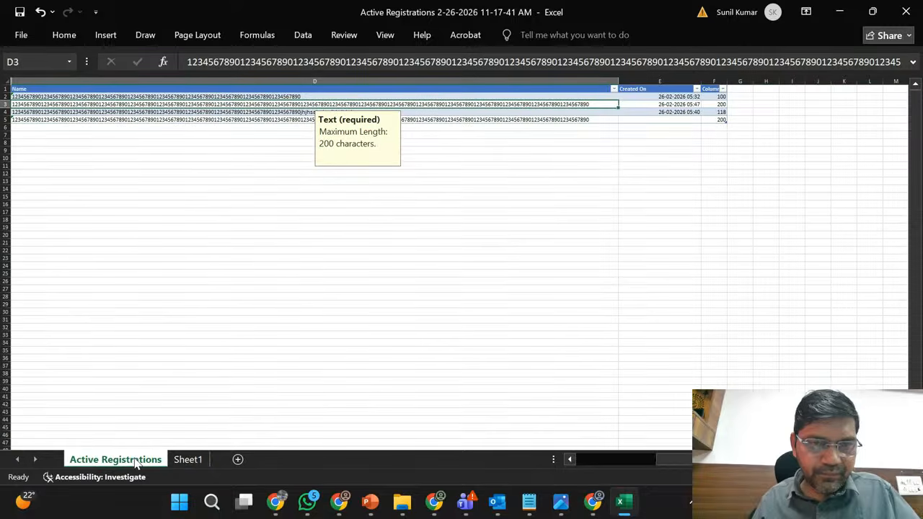
double_click(594, 102)
left_click(595, 102)
double_click(595, 102)
left_click(574, 97)
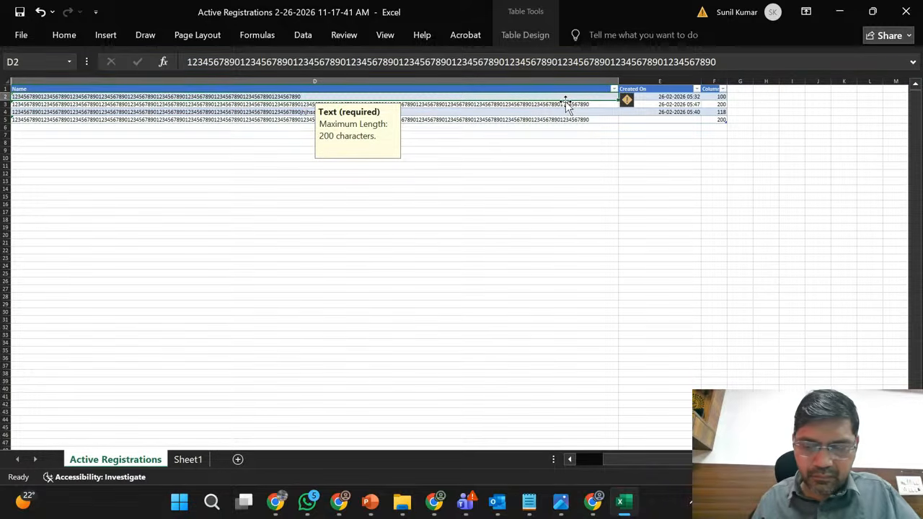
left_click(568, 104)
key("ctrl+c")
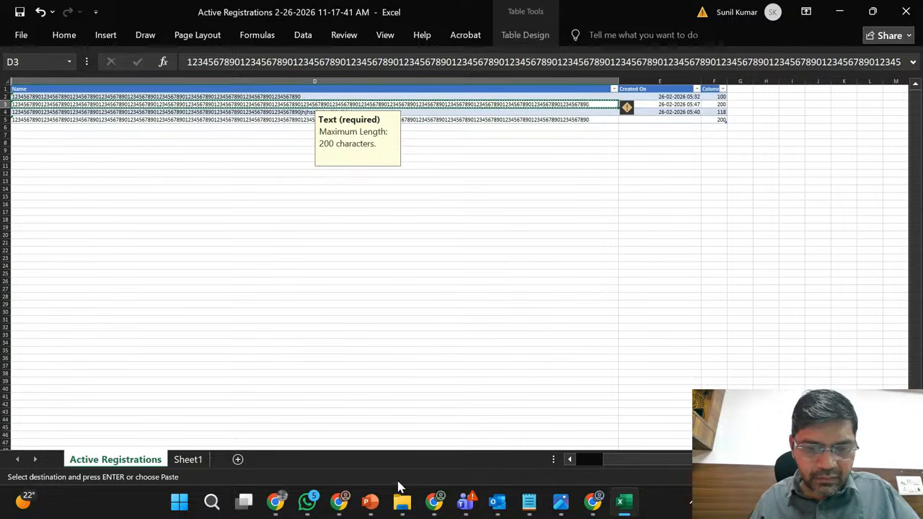
left_click(338, 501)
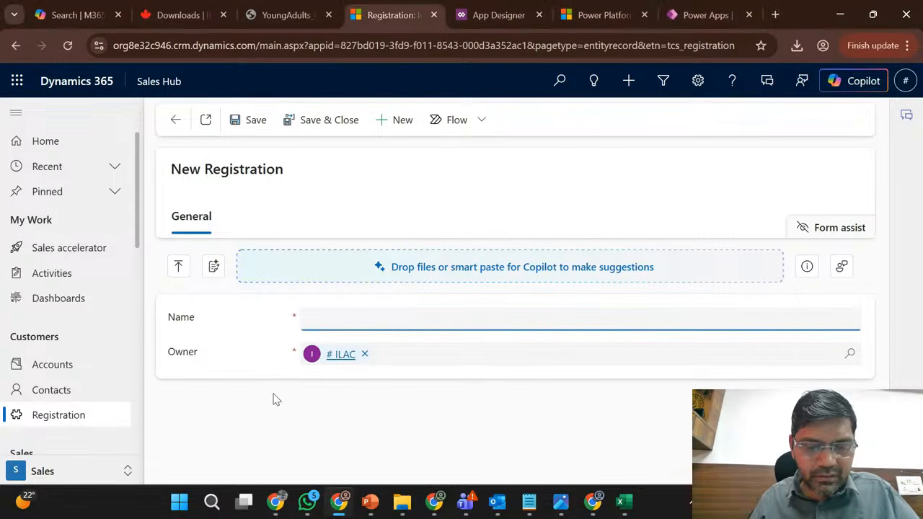
key("ctrl+v")
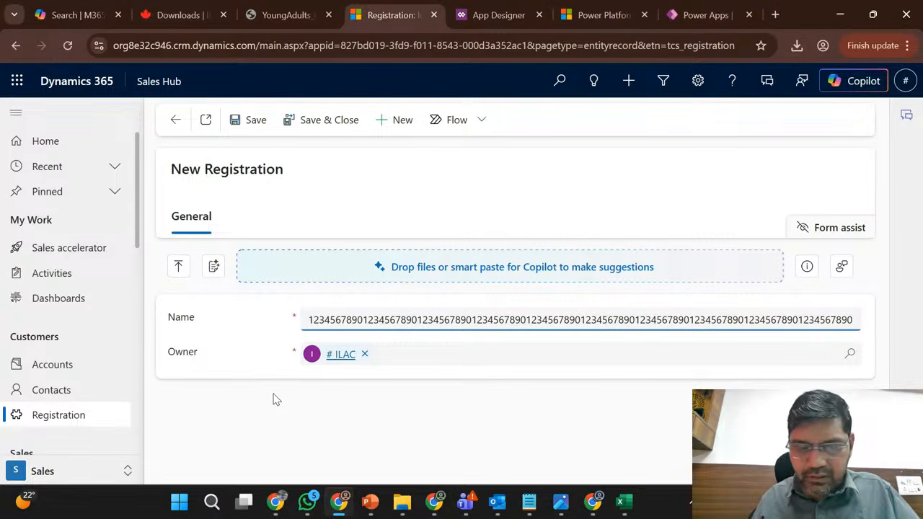
- Append a copy of the trailing digits to the registration's Name, save the record and return to Active Registrations
key("shift+Left")
key("shift+Left")
key("shift+Left")
key("shift+Left")
key("shift+Left")
key("shift+Left")
key("shift+Left")
key("shift+Left")
key("shift+Left")
key("shift+Left")
key("shift+Left")
key("shift+Left")
key("shift+Left")
key("shift+Left")
key("shift+Left")
key("shift+Left")
key("shift+Left")
key("shift+Left")
key("shift+Left")
key("shift+Left")
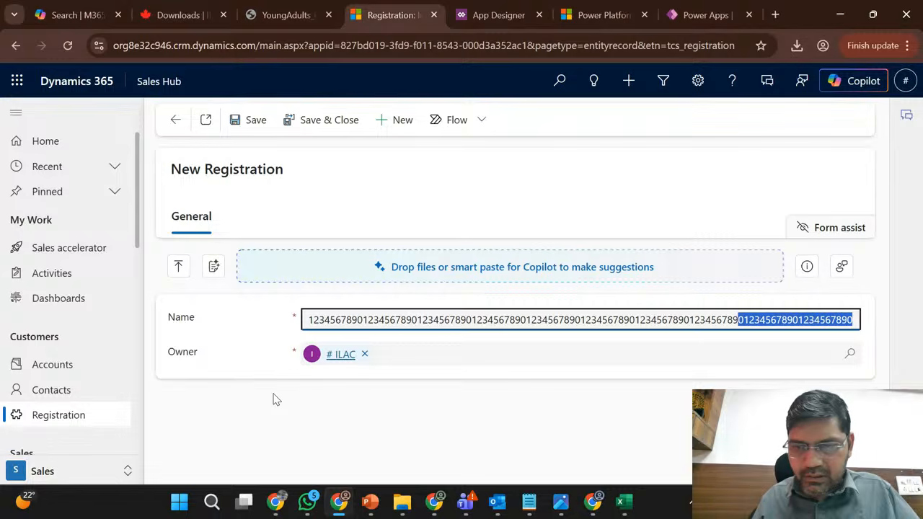
key("End")
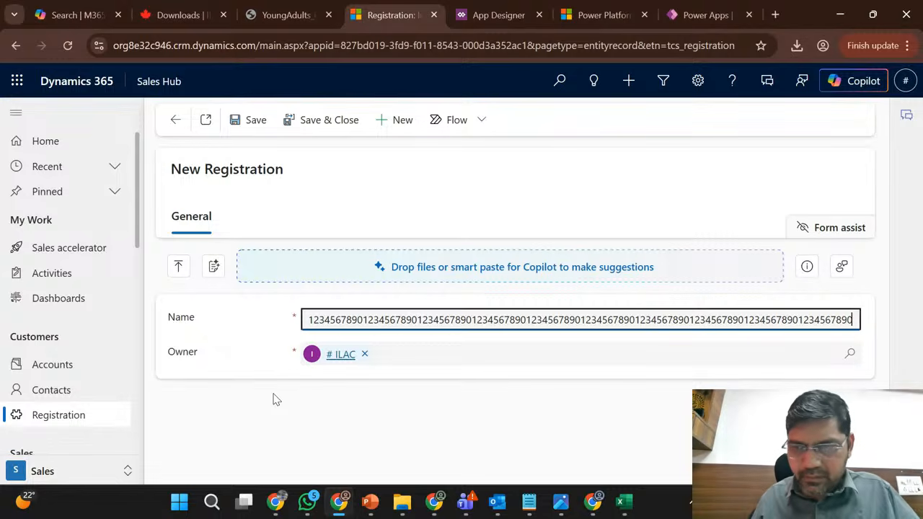
key("ctrl+v")
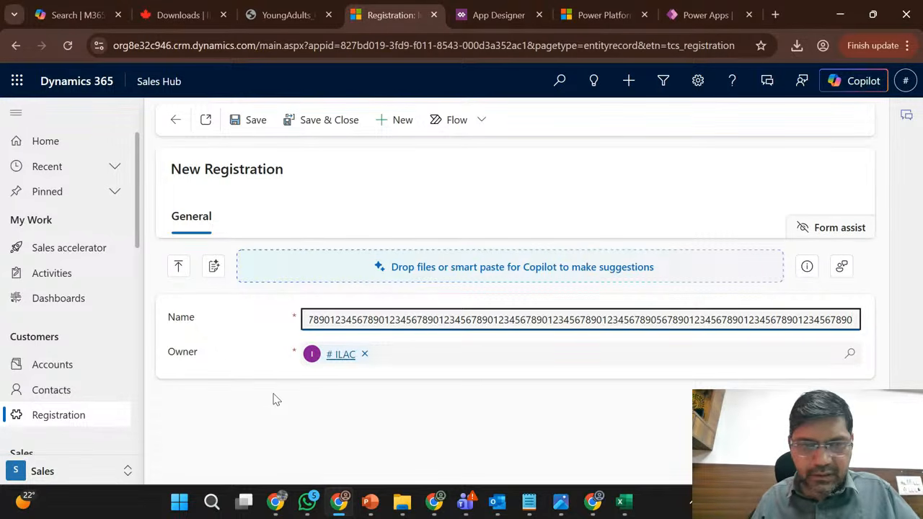
left_click(263, 129)
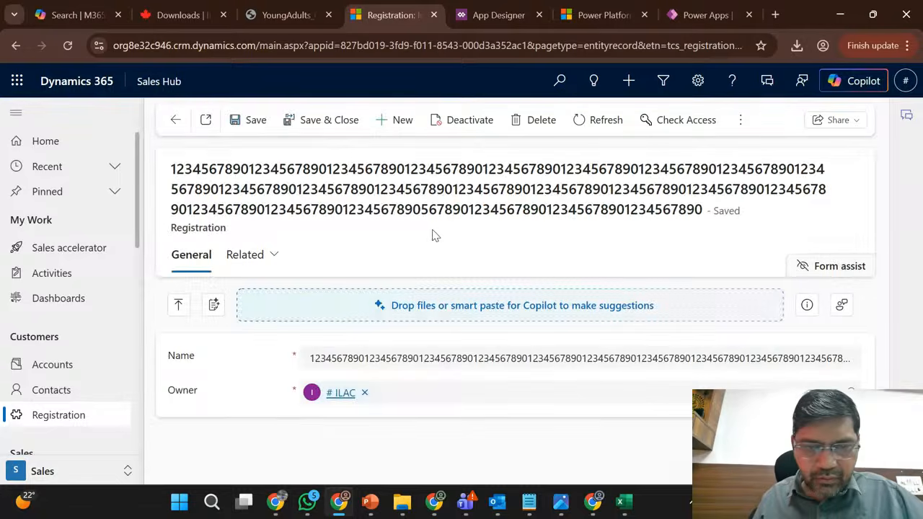
left_click(177, 123)
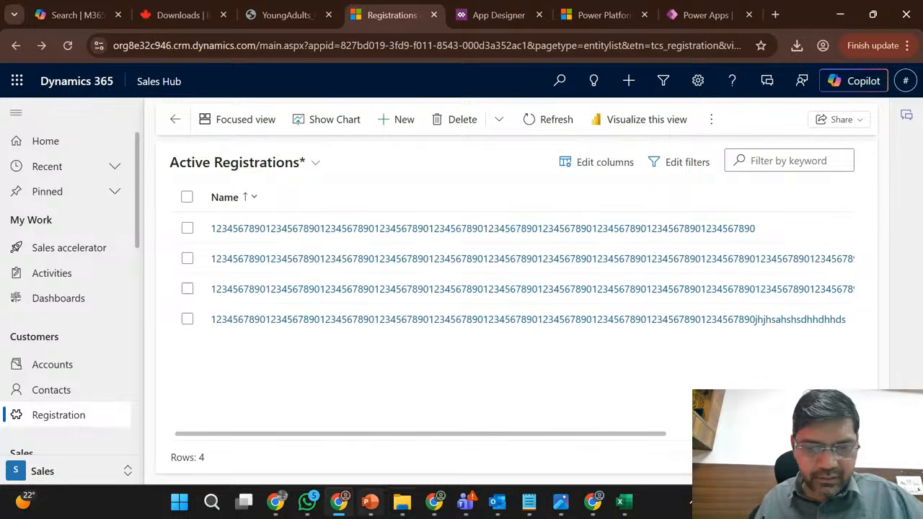
- Switch to the Chrome window with the Sales Trial solutions and download the exported Phase1_Release 1.1.1.2 solution
left_click(437, 504)
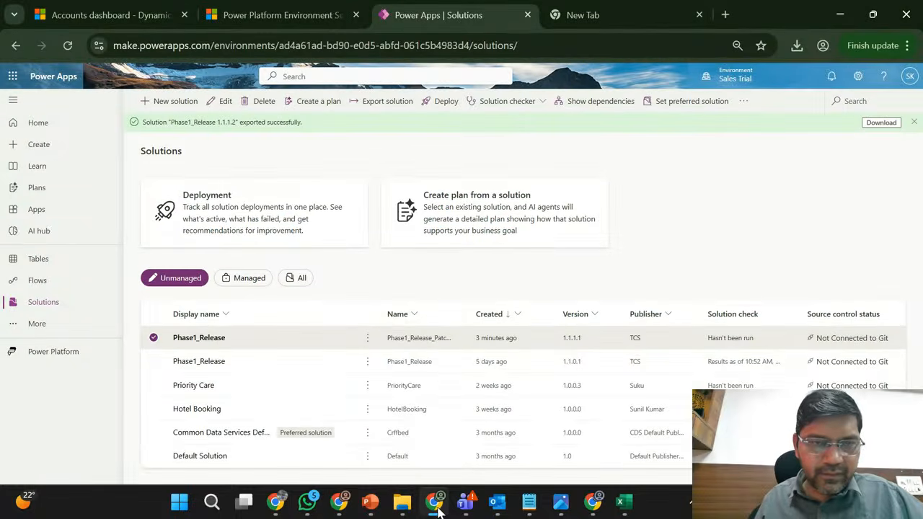
left_click(880, 122)
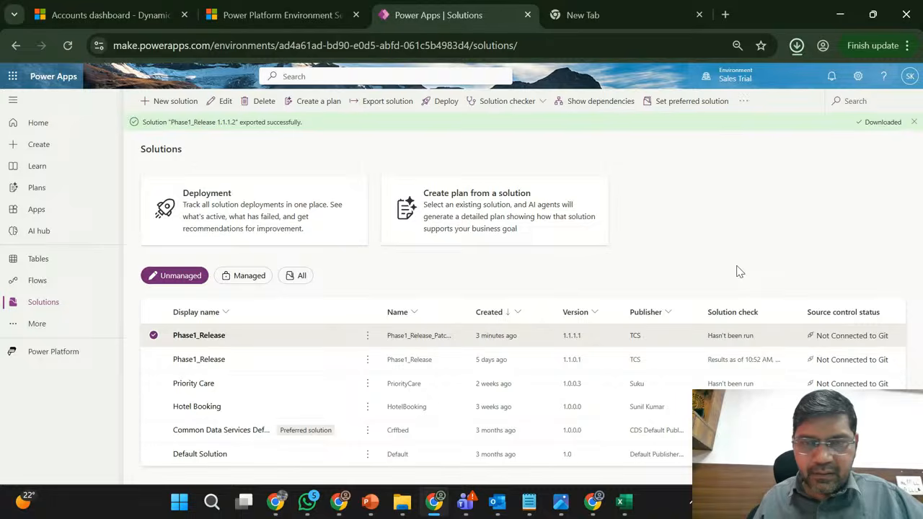
mouse_move(441, 502)
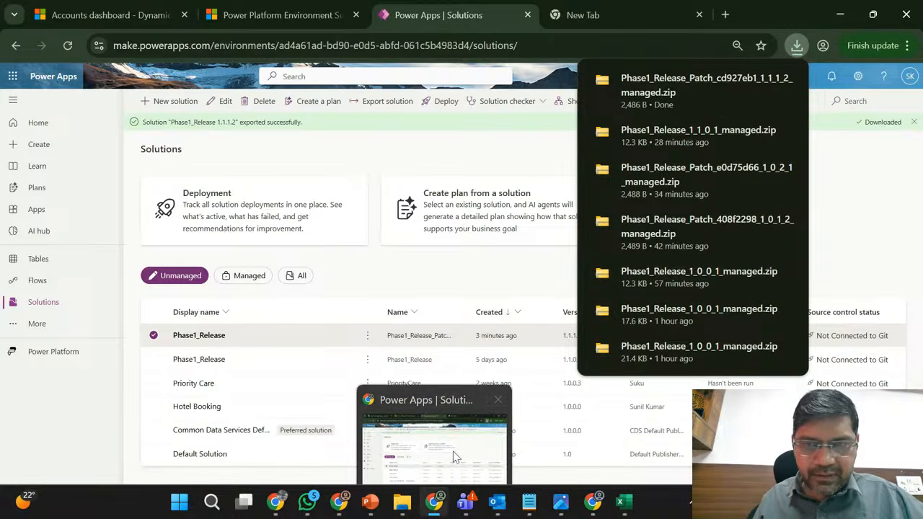
- Import Phase1_Release_Patch_cd927eb1_1_1_1_2_managed.zip into the Marketing Trial environment in the other Chrome window
left_click(346, 510)
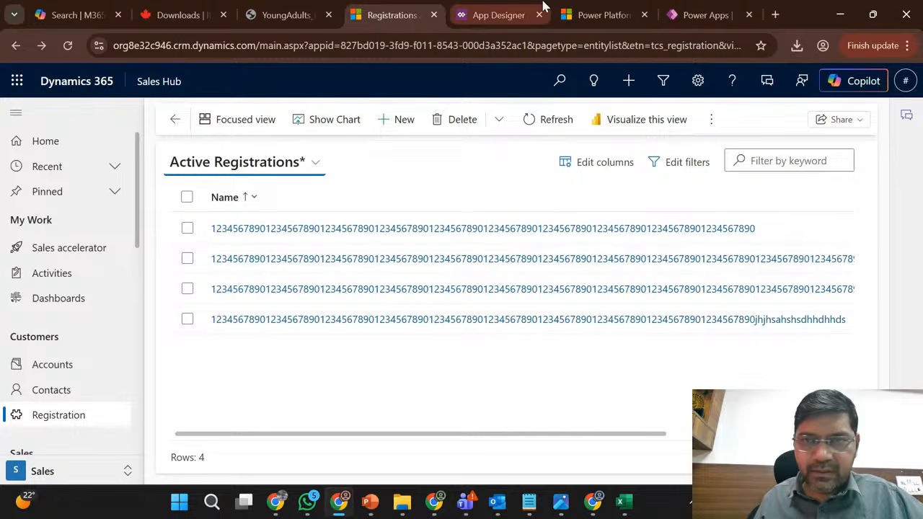
left_click(500, 7)
left_click(690, 7)
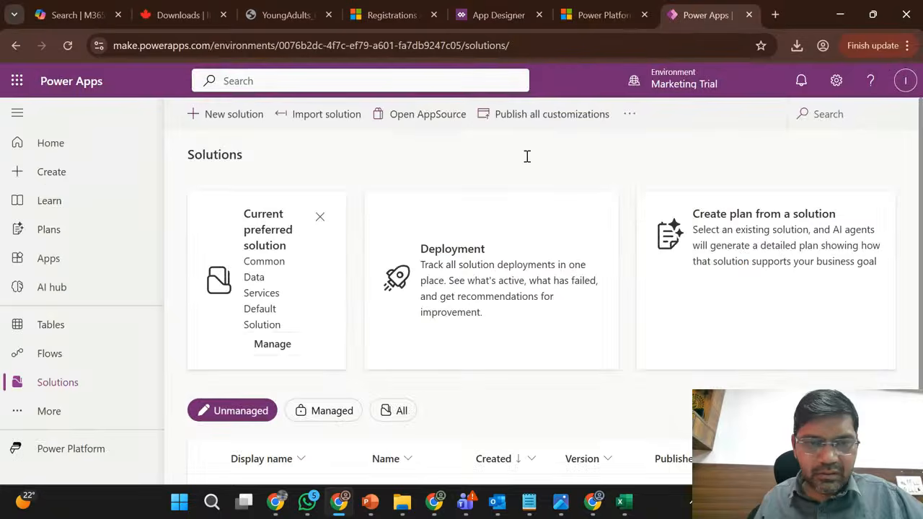
scroll(348, 181, "down", 1)
scroll(348, 181, "up", 1)
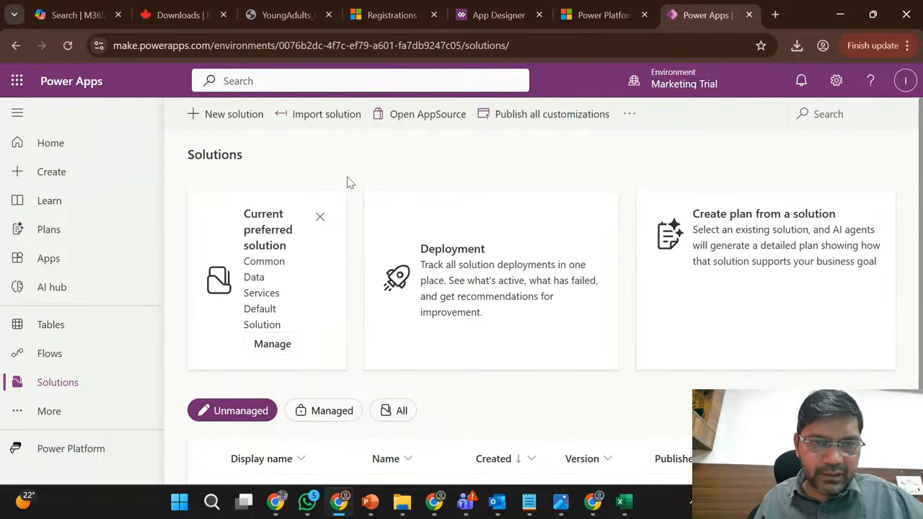
left_click(316, 119)
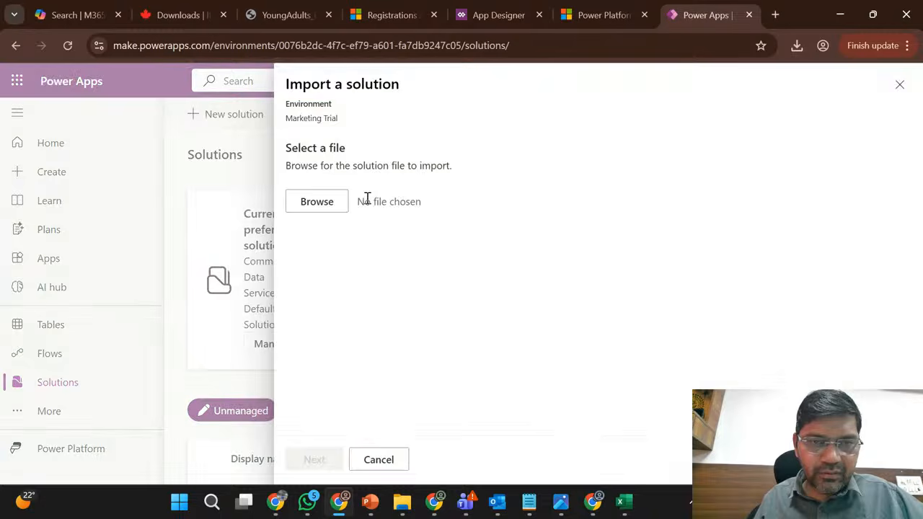
left_click(315, 214)
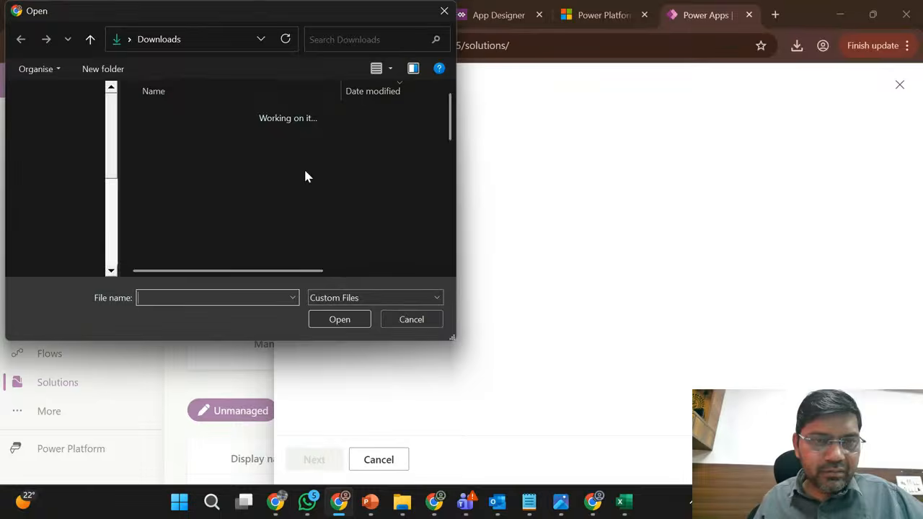
double_click(240, 137)
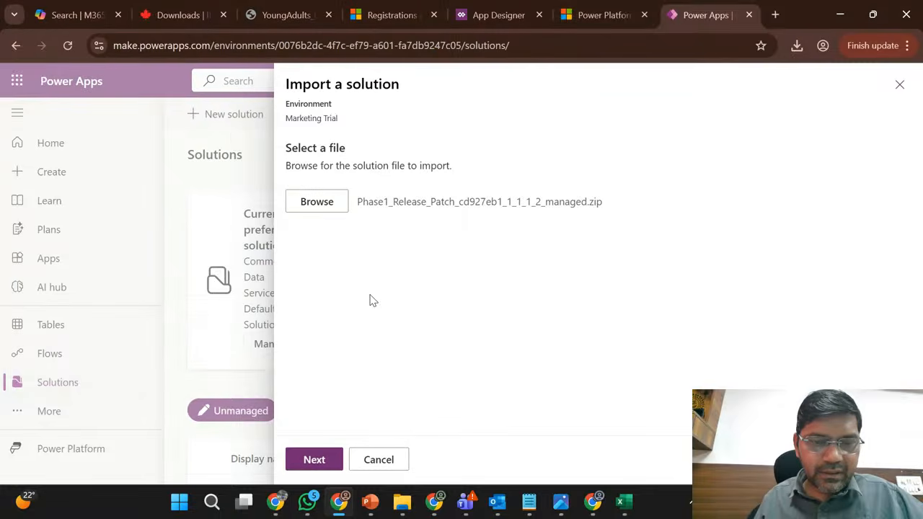
left_click(315, 460)
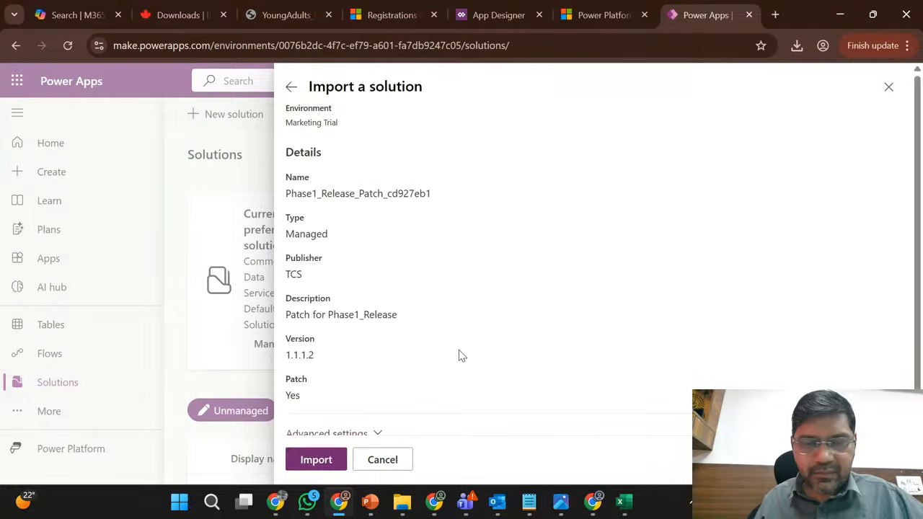
left_click(316, 459)
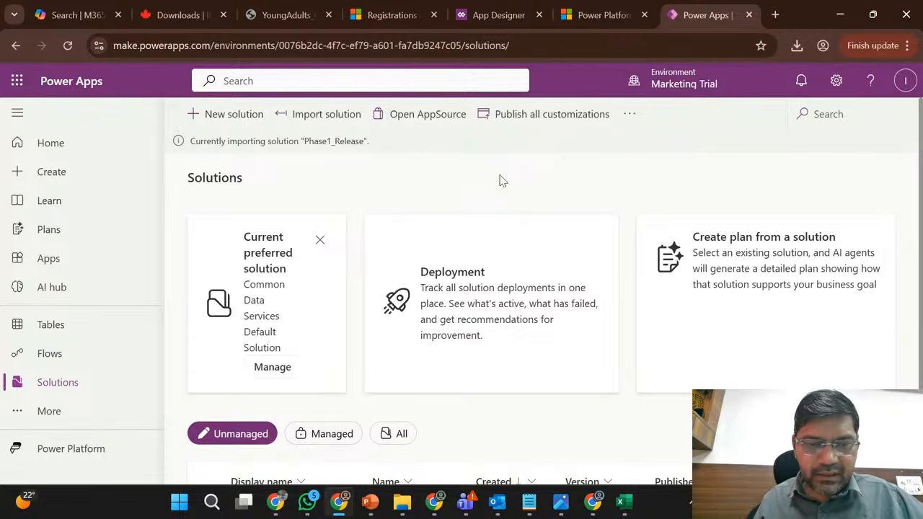
scroll(498, 181, "down", 2)
scroll(524, 280, "up", 2)
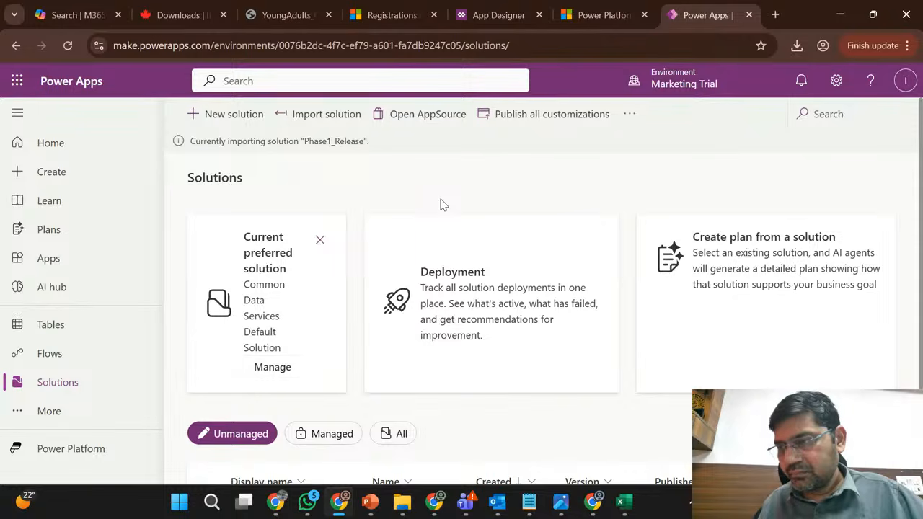
scroll(442, 205, "down", 2)
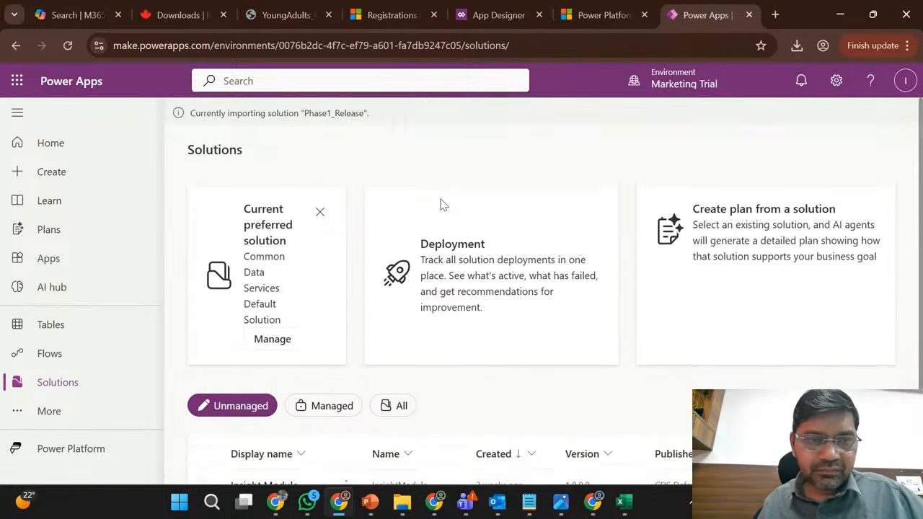
scroll(442, 205, "up", 2)
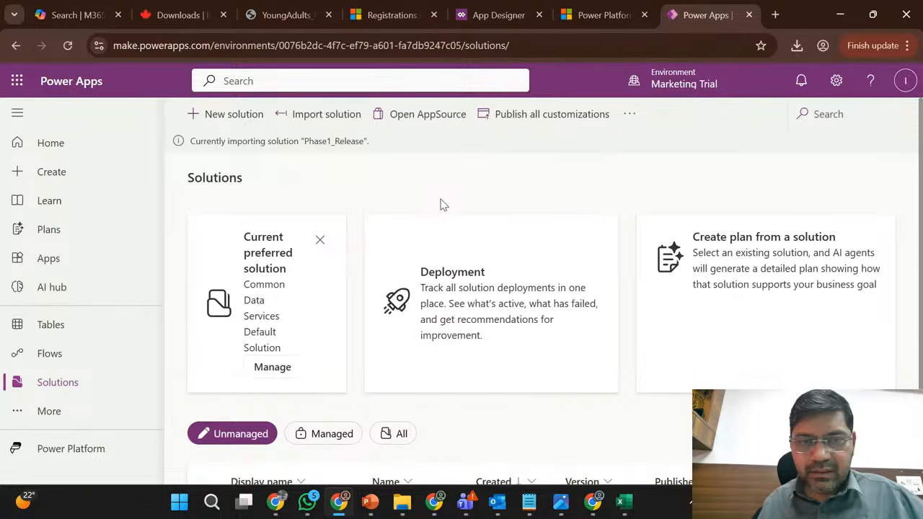
scroll(442, 205, "down", 2)
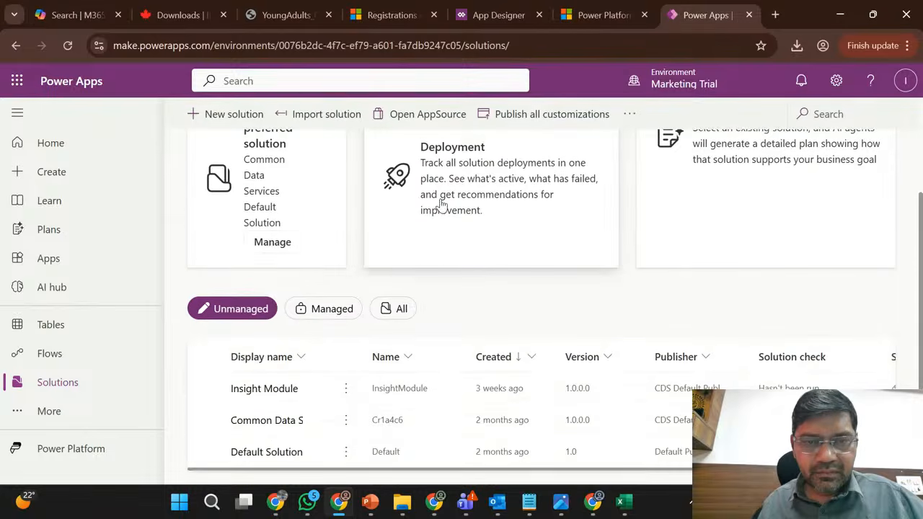
scroll(440, 278, "up", 2)
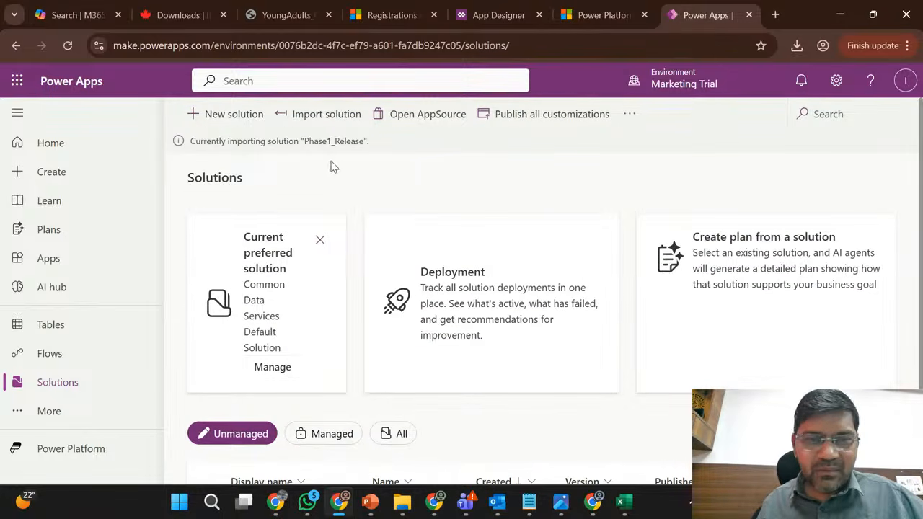
double_click(322, 142)
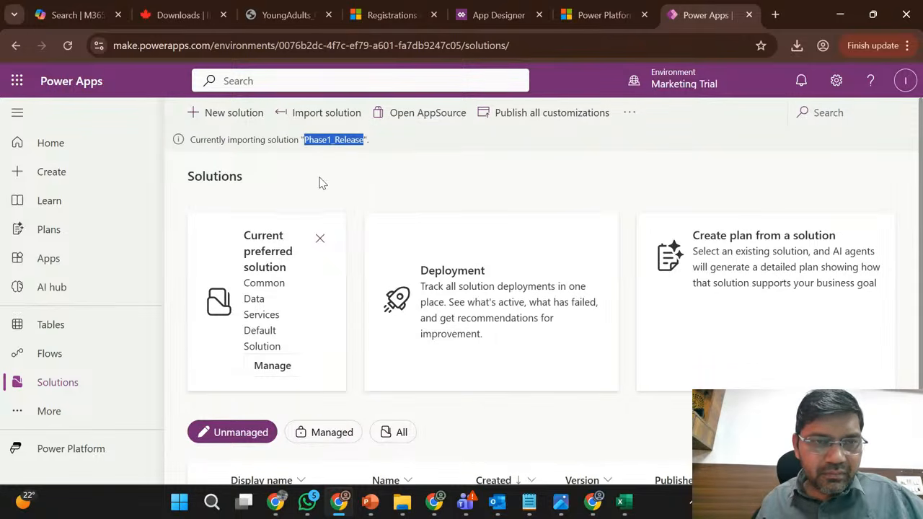
scroll(321, 182, "down", 2)
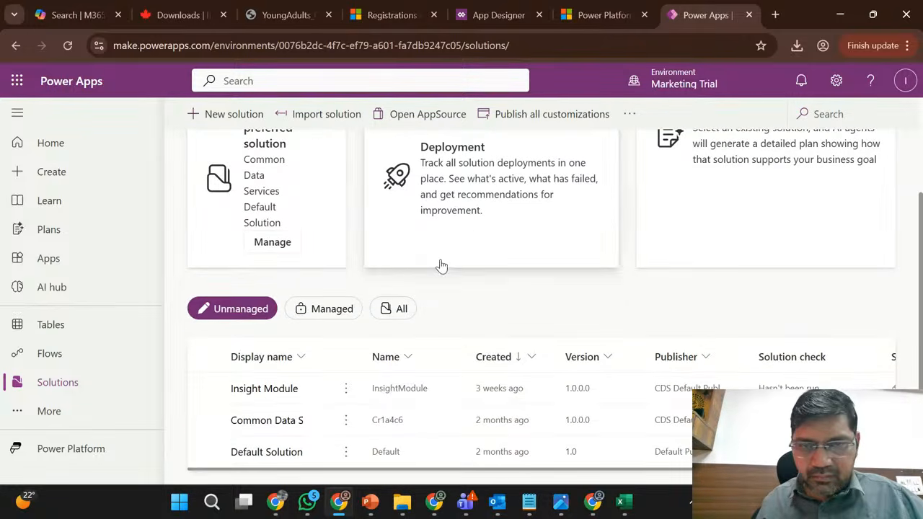
scroll(438, 266, "up", 2)
left_click(422, 165)
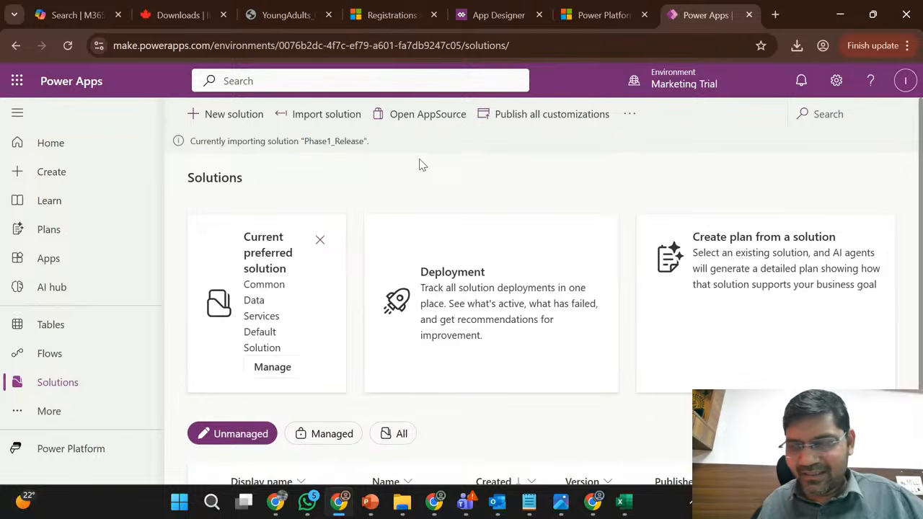
- Show all solutions in the Marketing Trial environment and check the Phase1_Release version and its import status
scroll(422, 166, "down", 2)
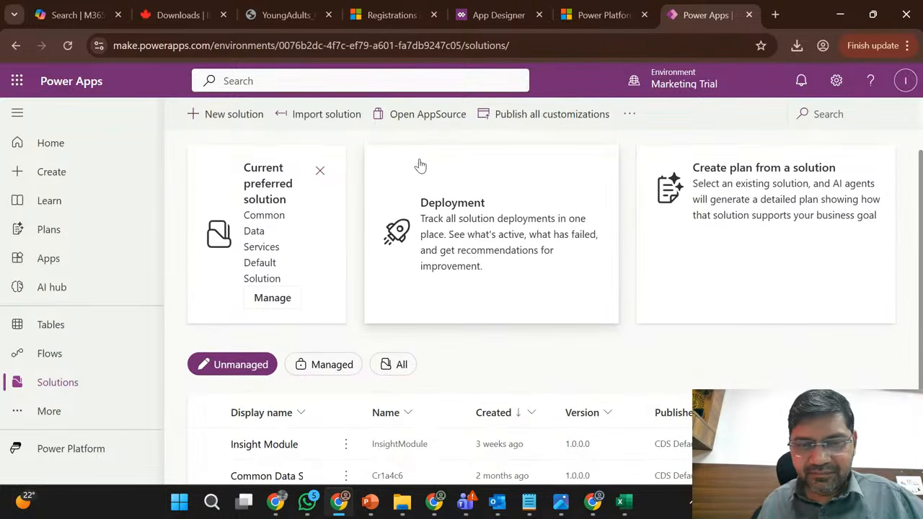
scroll(435, 346, "down", 1)
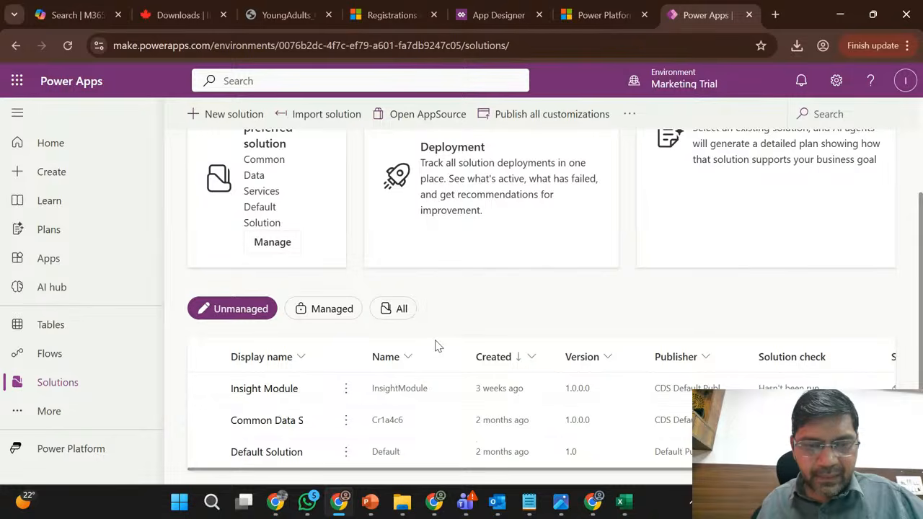
left_click(390, 310)
scroll(504, 310, "down", 3)
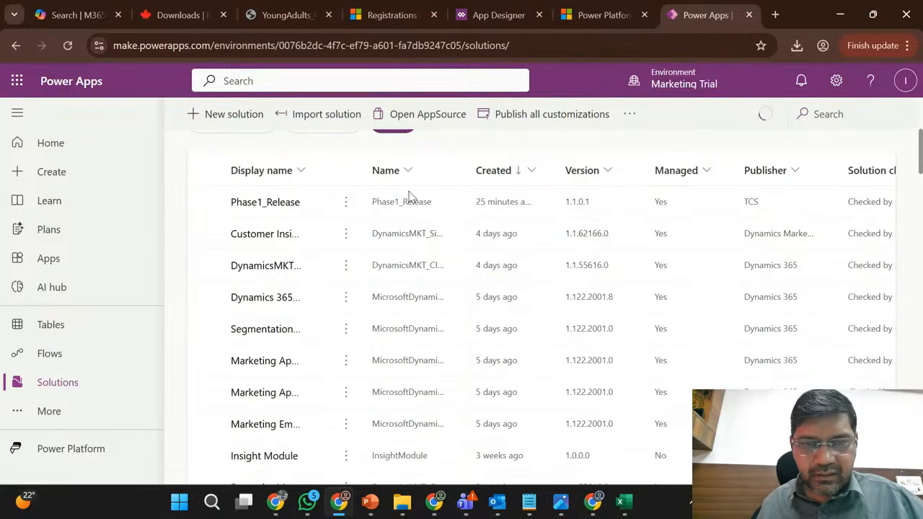
scroll(379, 211, "up", 2)
scroll(381, 214, "up", 3)
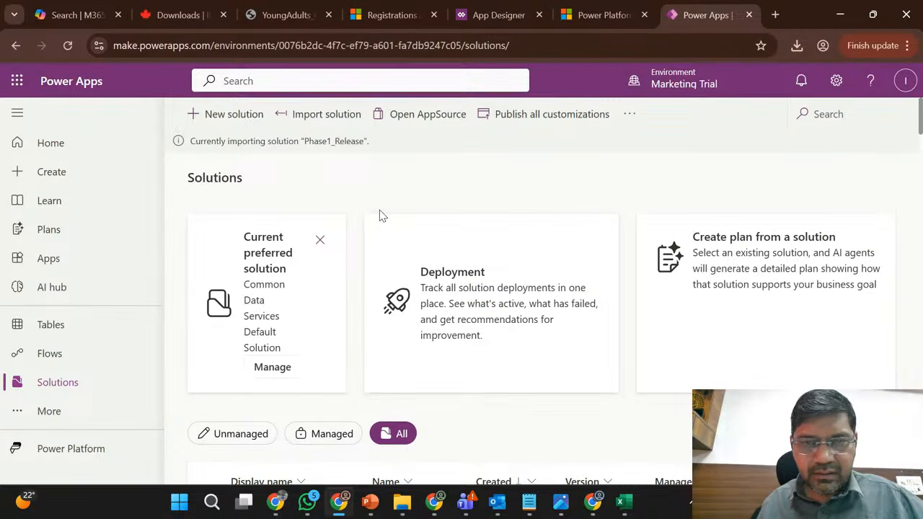
triple_click(338, 141)
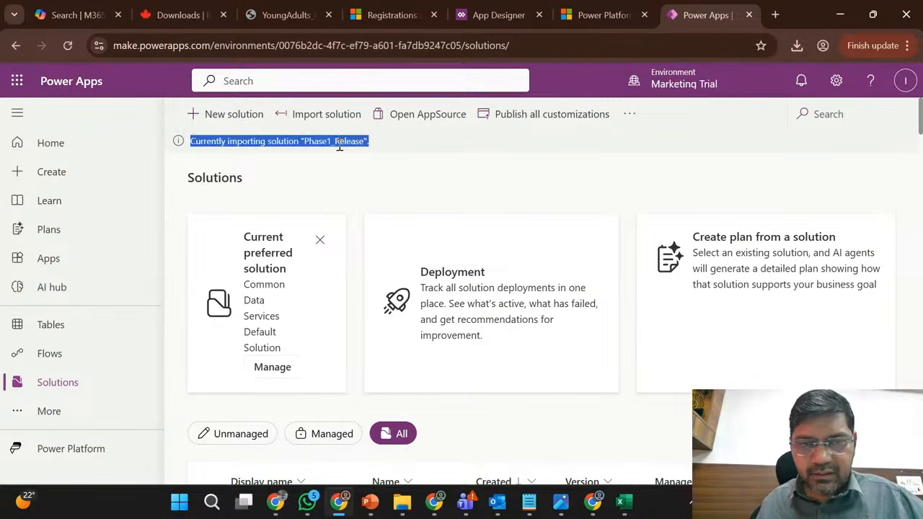
left_click(415, 150)
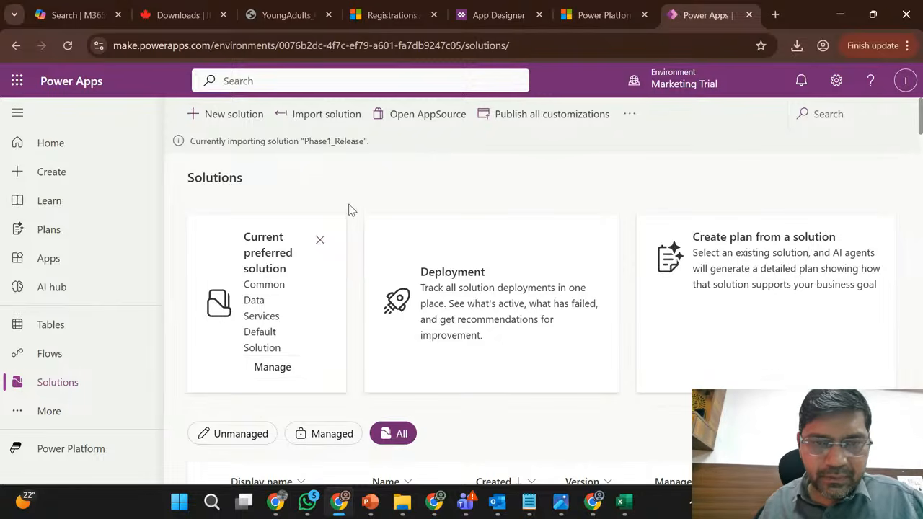
- Dismiss the Current preferred solution card and look through the full solutions list for the Phase1_Release patch
scroll(364, 211, "down", 3)
scroll(495, 214, "up", 3)
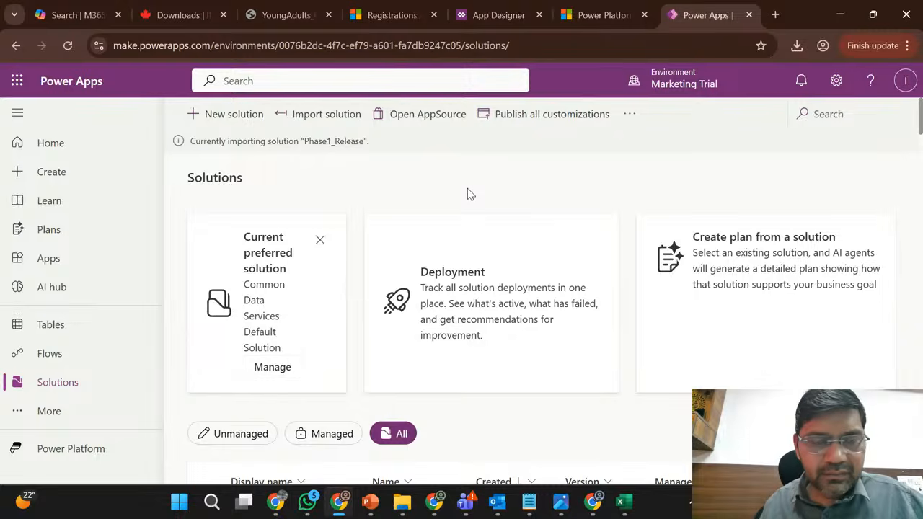
scroll(467, 191, "down", 2)
scroll(471, 246, "down", 3)
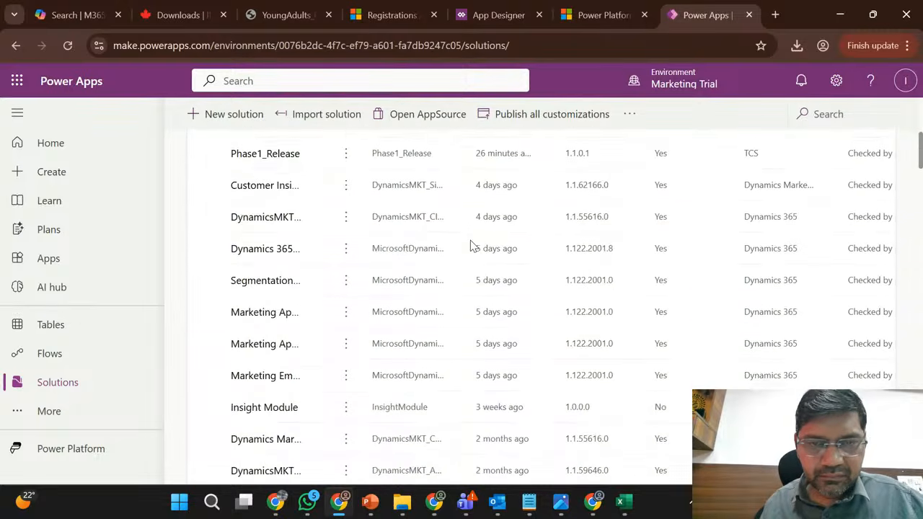
scroll(470, 243, "up", 6)
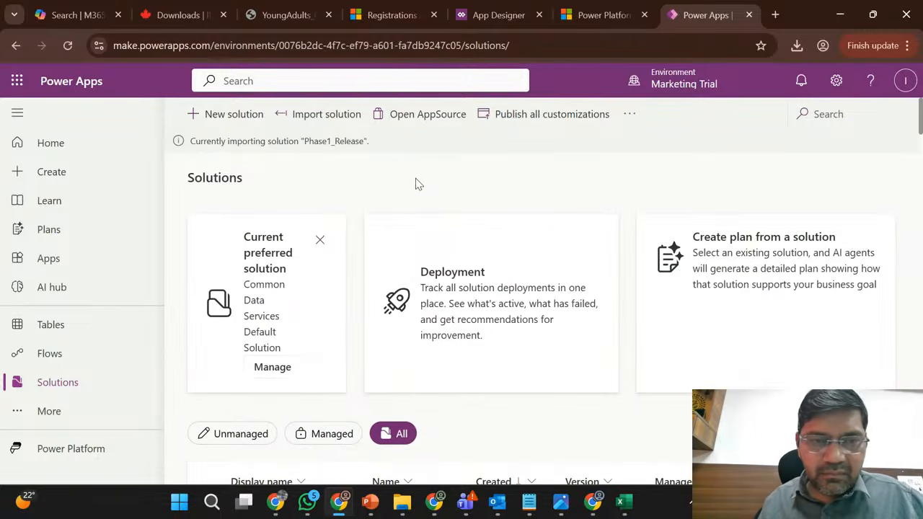
left_click(321, 240)
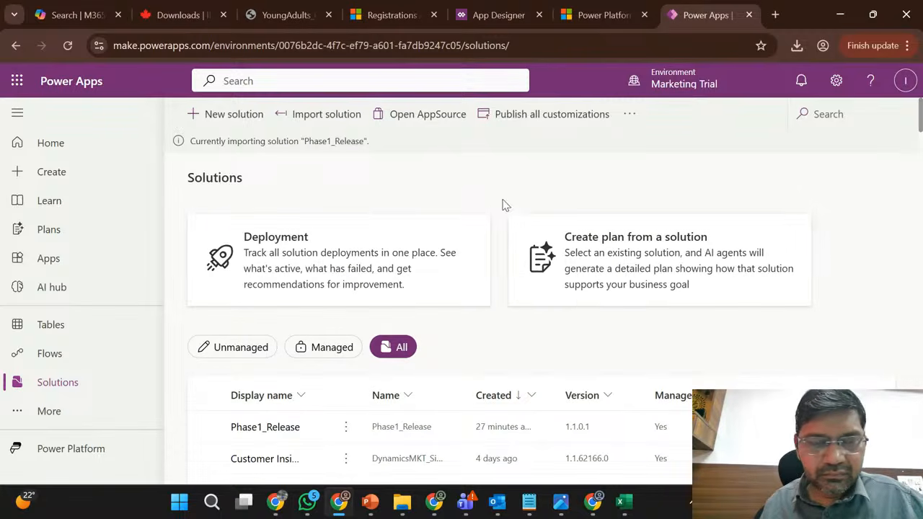
scroll(484, 180, "down", 5)
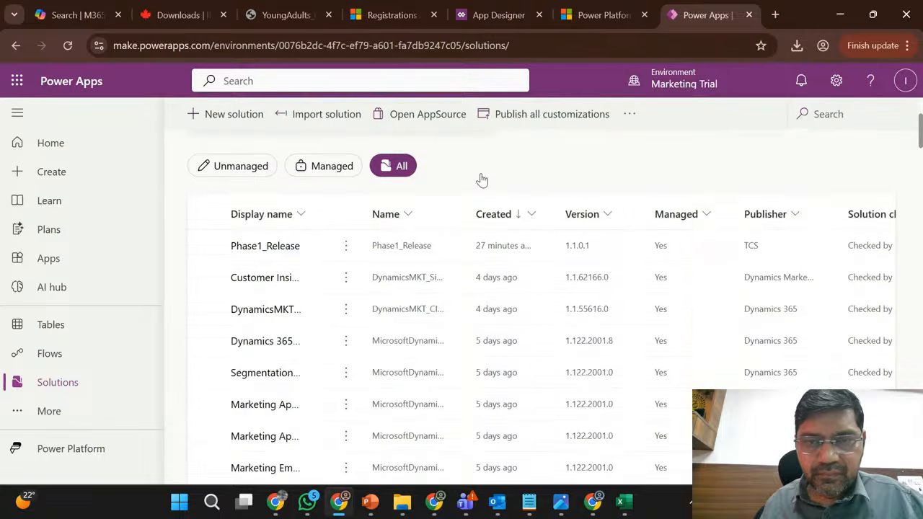
scroll(484, 180, "up", 5)
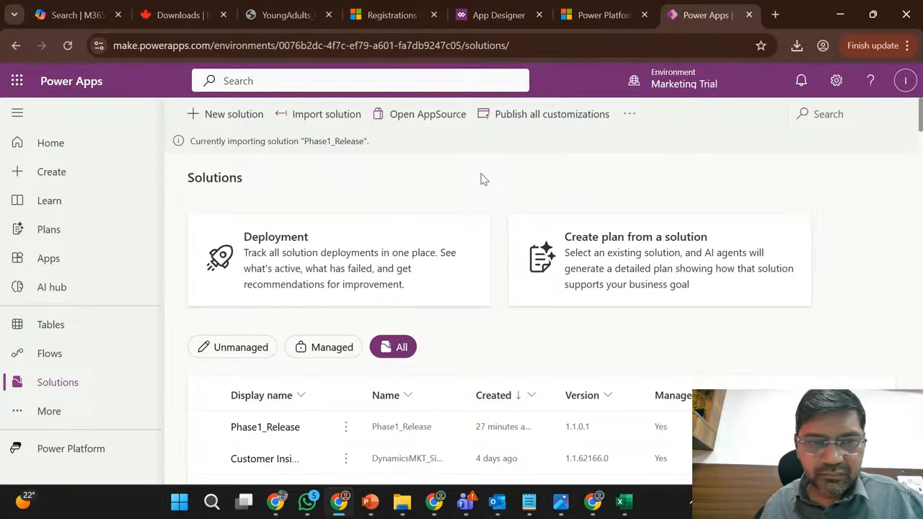
scroll(484, 179, "down", 3)
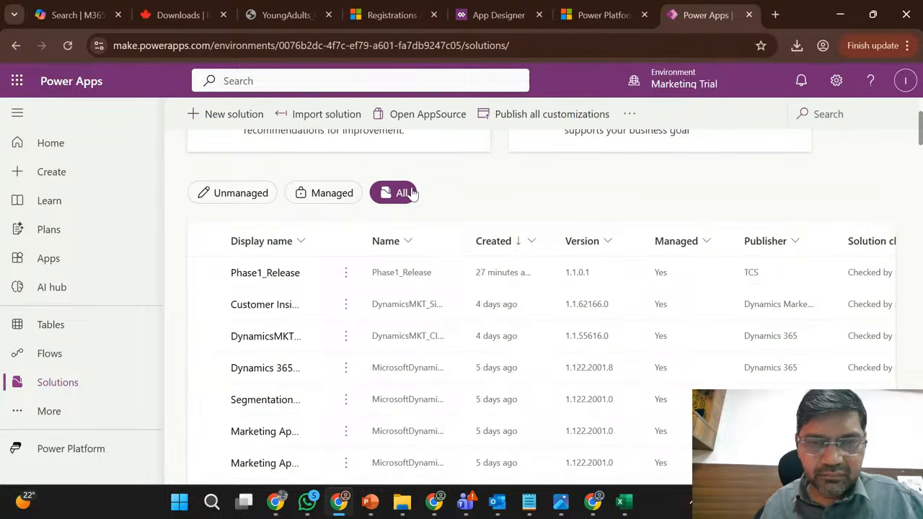
scroll(411, 193, "up", 3)
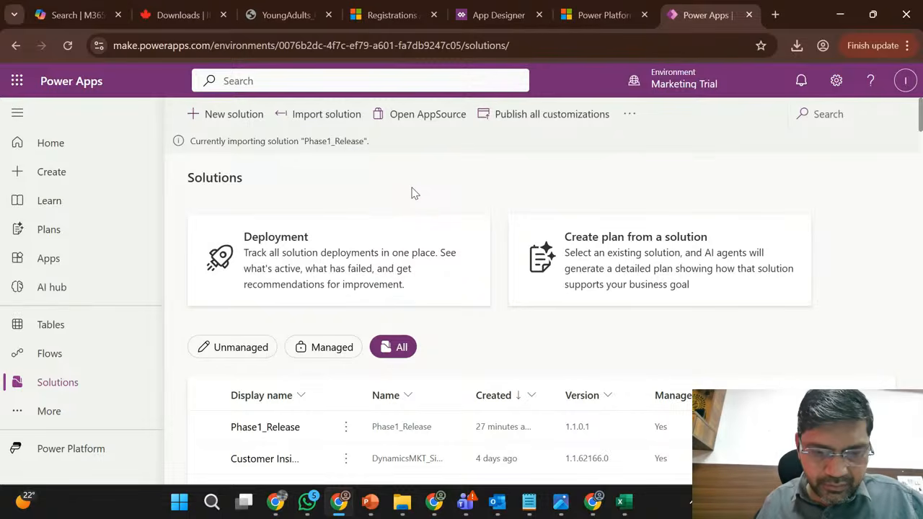
- Switch to the Training Materials presentation in PowerPoint, view the Module 3 and Module 2 slides, and return to the solutions list
left_click(370, 508)
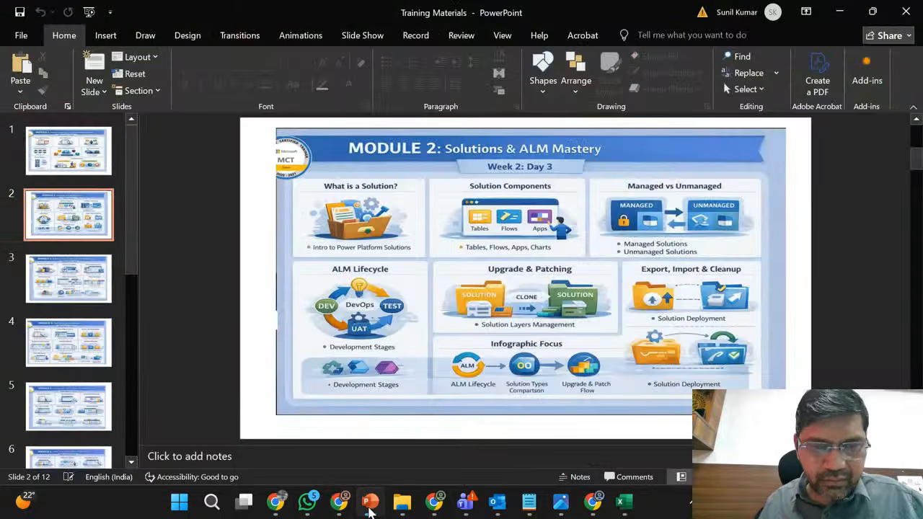
left_click(72, 281)
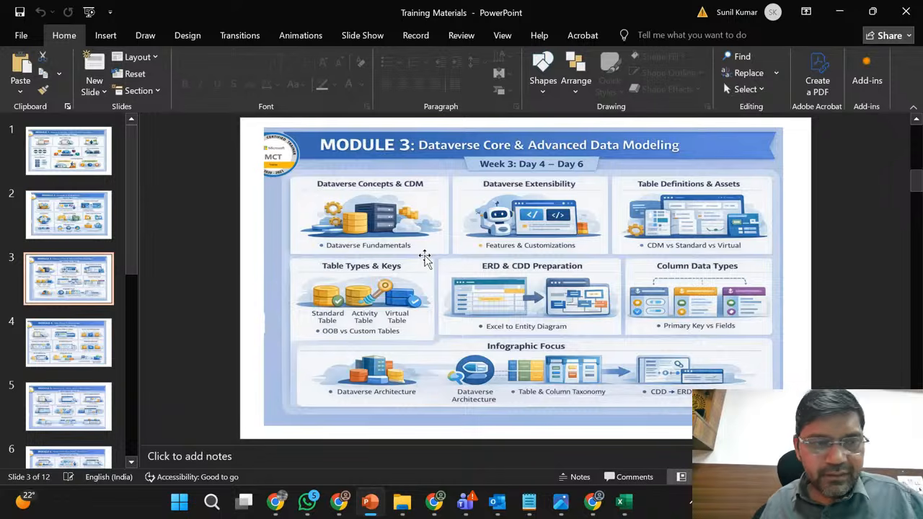
left_click(84, 209)
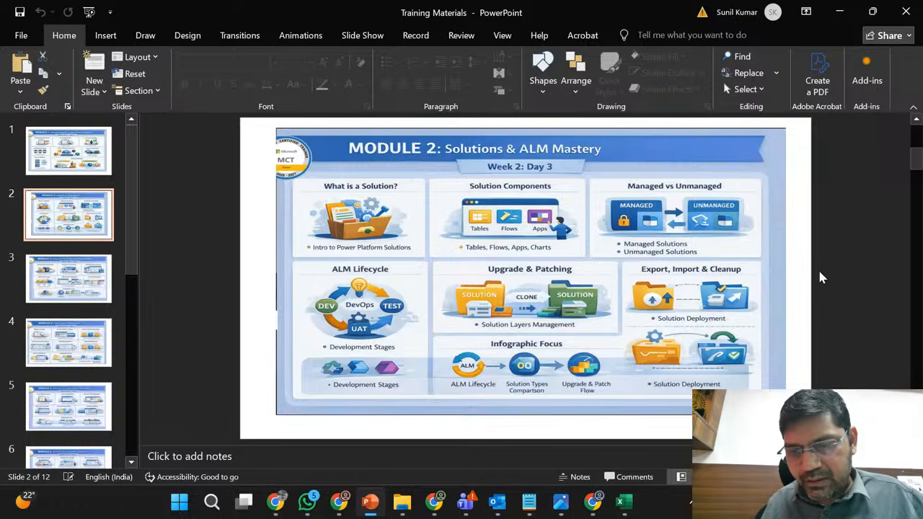
left_click(840, 12)
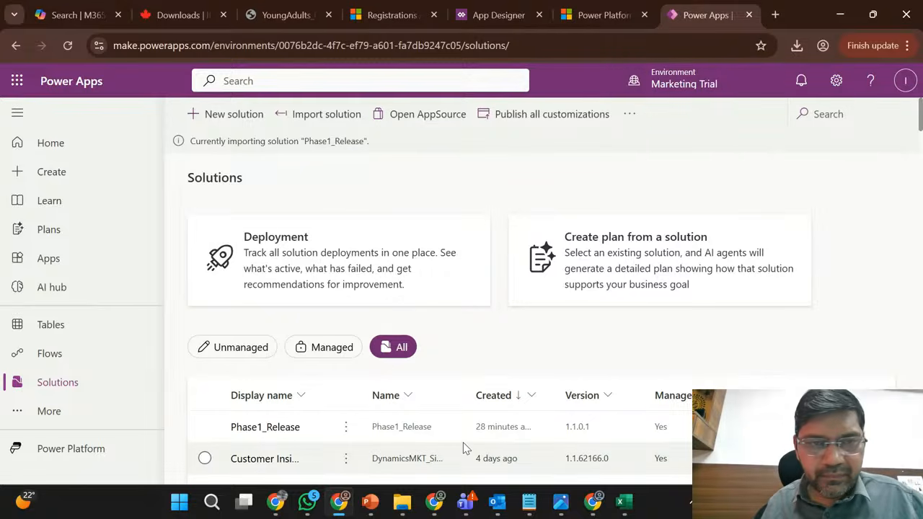
scroll(395, 209, "down", 2)
scroll(382, 202, "up", 2)
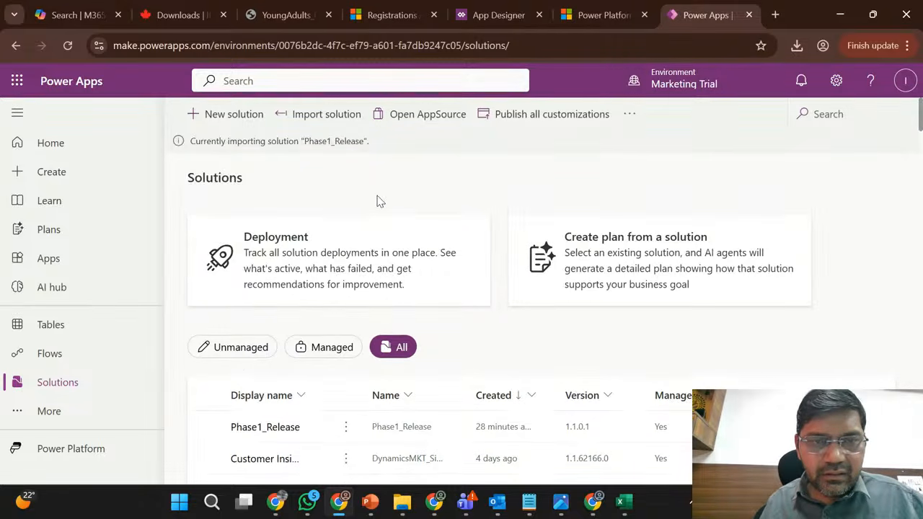
double_click(281, 141)
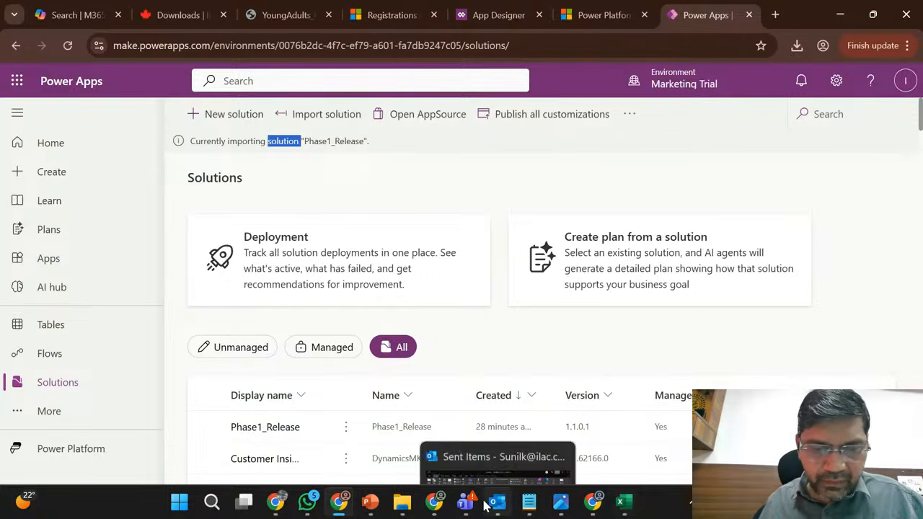
- Reopen the Training Materials presentation, advance from Module 2 to the Module 3 slide, and return to Power Apps in Chrome
left_click(370, 504)
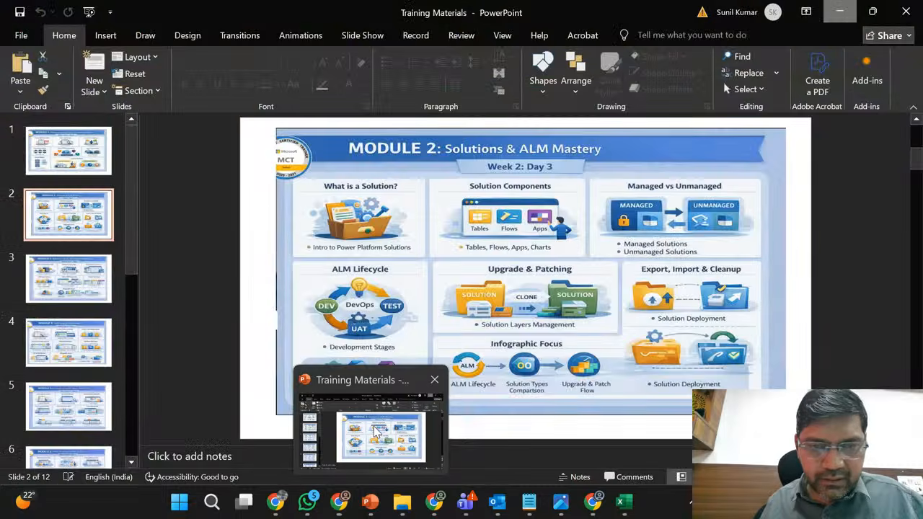
scroll(374, 431, "down", 1)
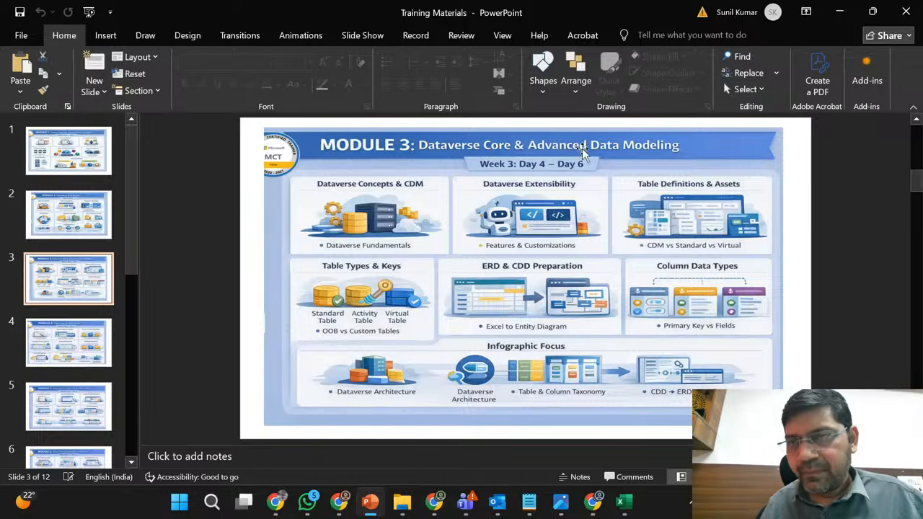
left_click(844, 11)
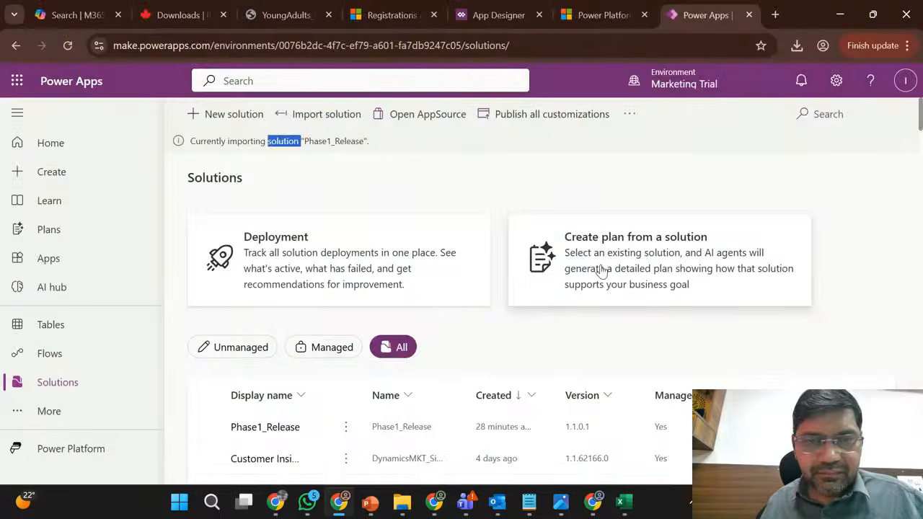
scroll(452, 170, "down", 2)
scroll(453, 171, "down", 2)
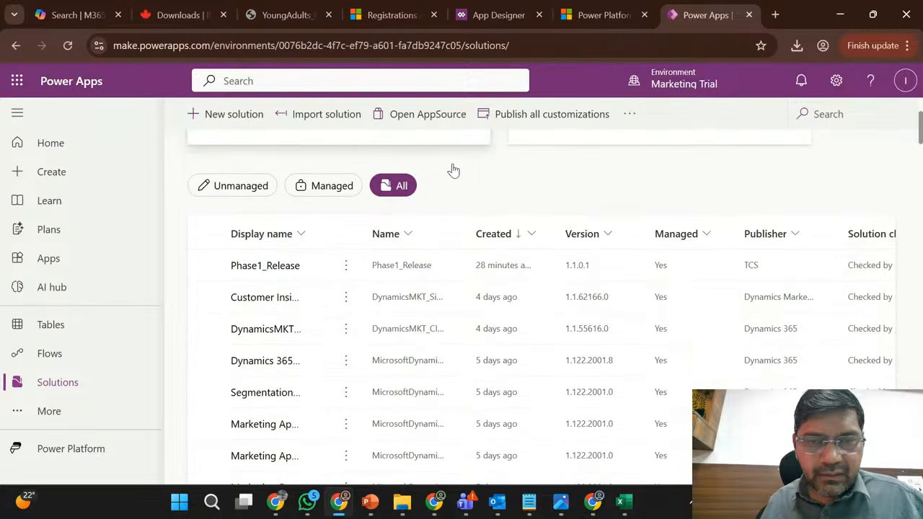
scroll(452, 171, "up", 3)
scroll(453, 170, "up", 1)
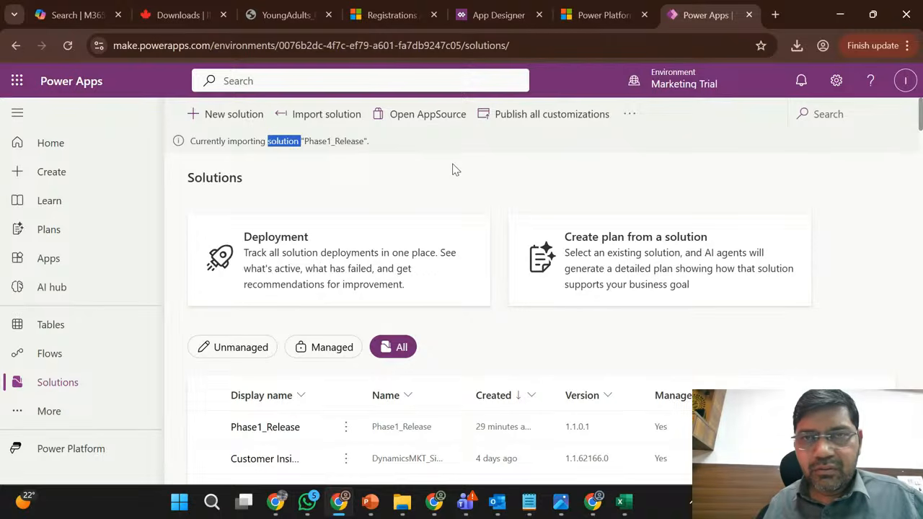
left_click(494, 197)
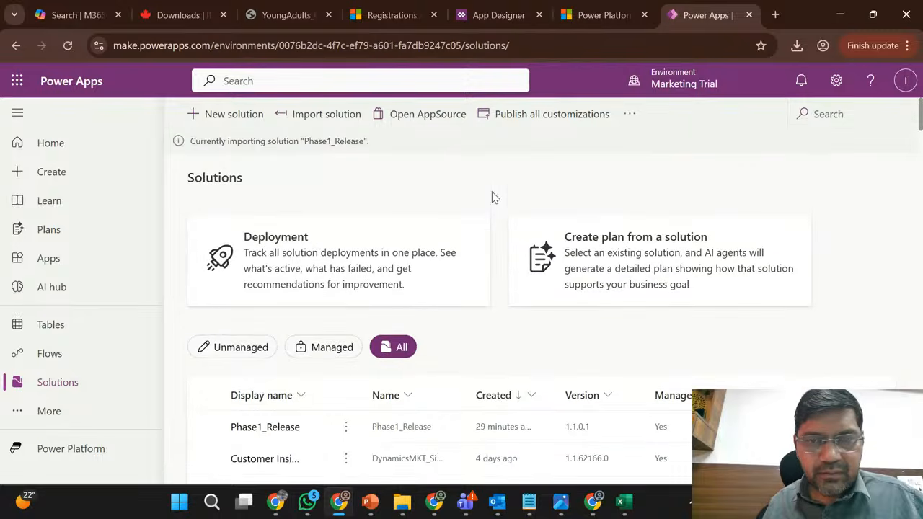
scroll(494, 197, "down", 1)
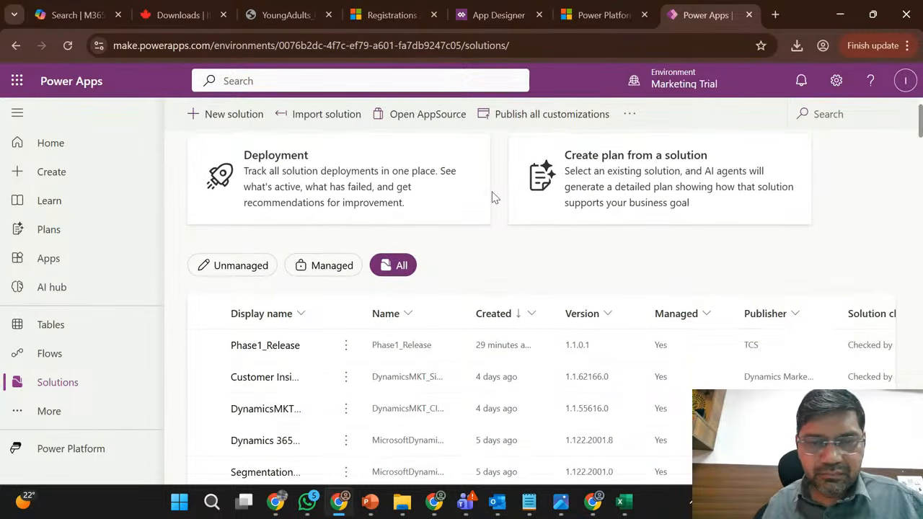
scroll(494, 197, "up", 1)
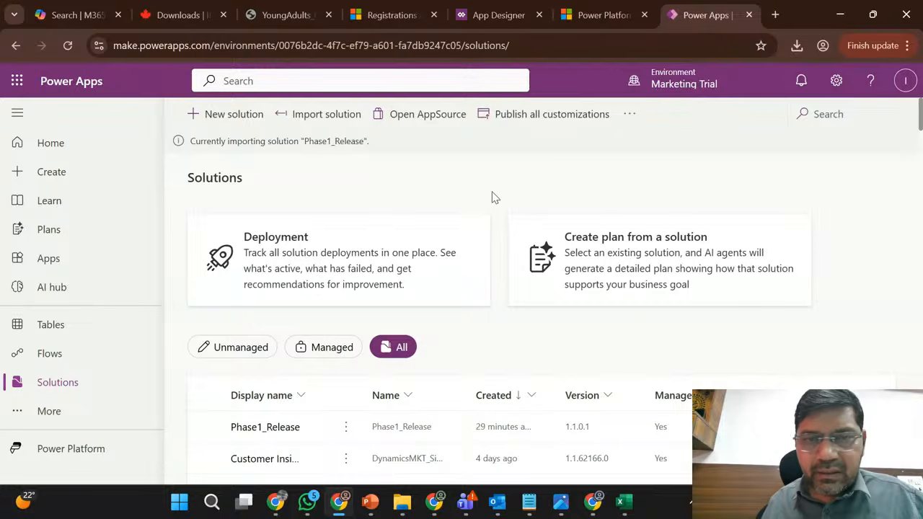
- Open the solutions history and examine the end time, operation and result of the Phase1_Release 1.1.1.2 import
left_click(632, 115)
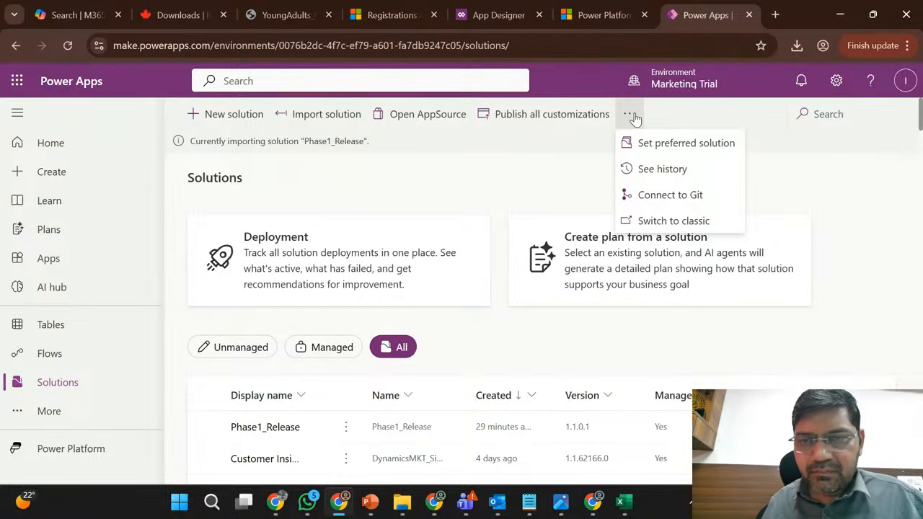
left_click(658, 169)
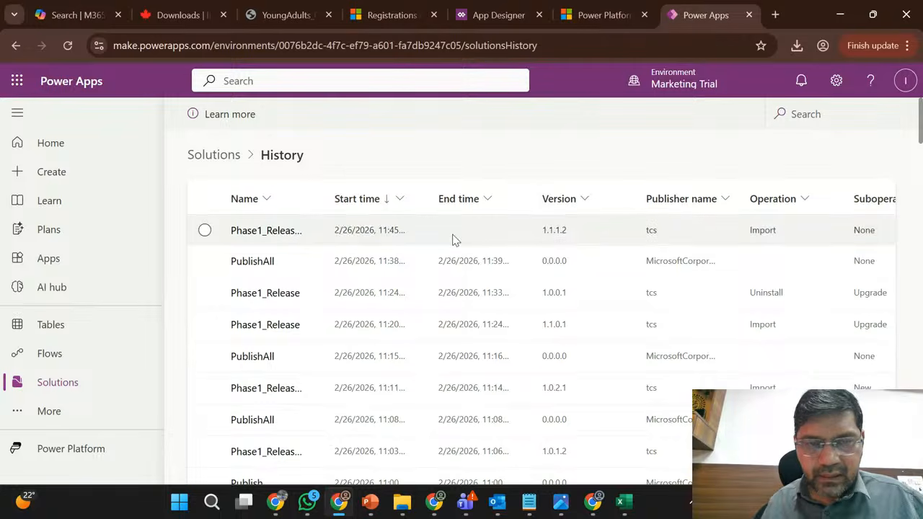
scroll(453, 240, "right", 2)
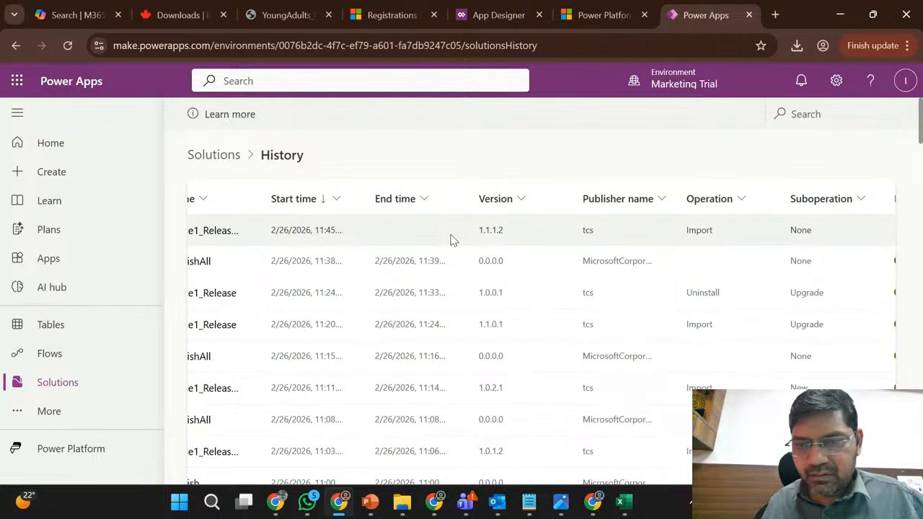
scroll(451, 240, "right", 3)
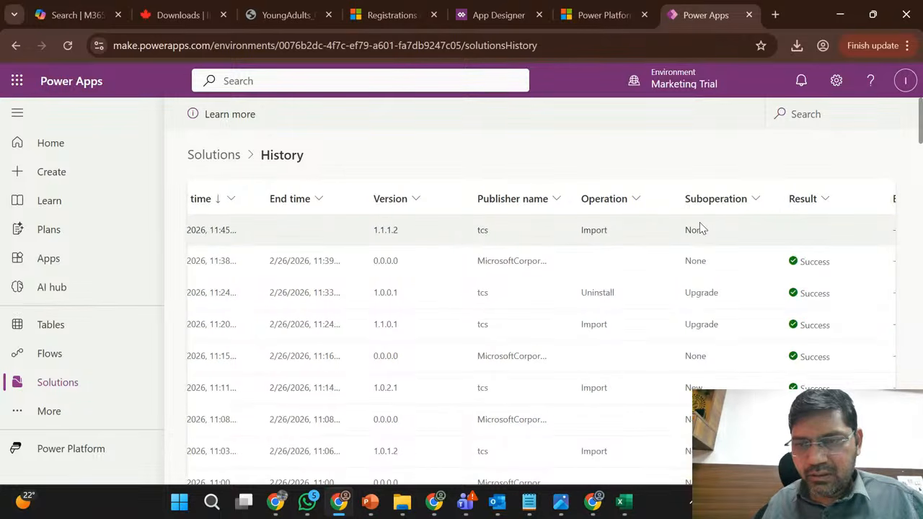
left_click(789, 238)
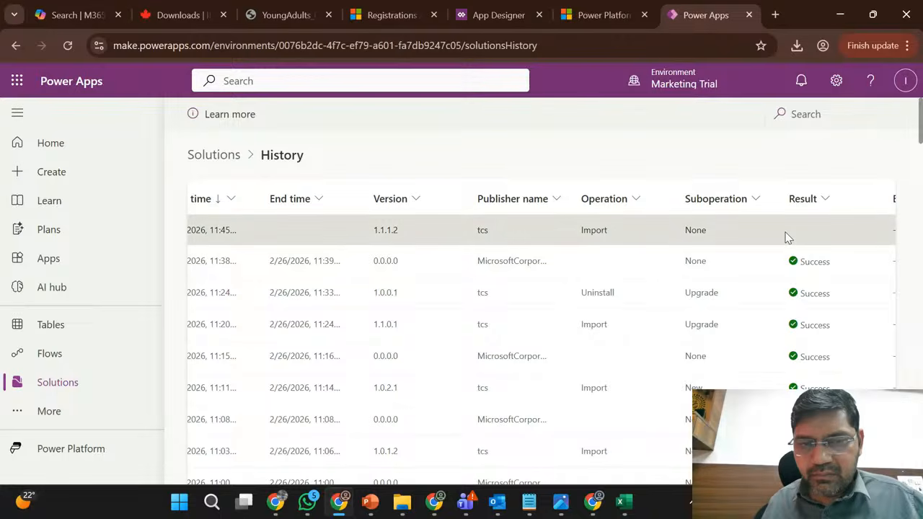
scroll(789, 238, "left", 5)
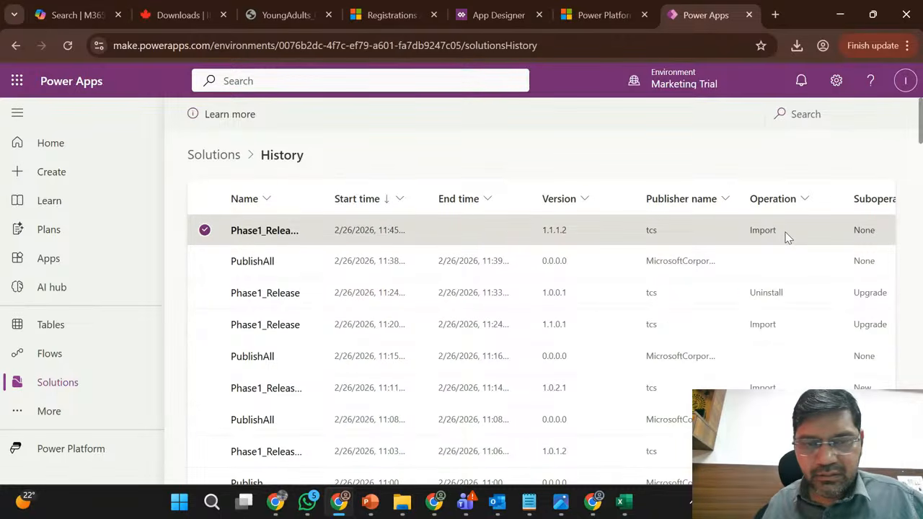
scroll(788, 238, "right", 8)
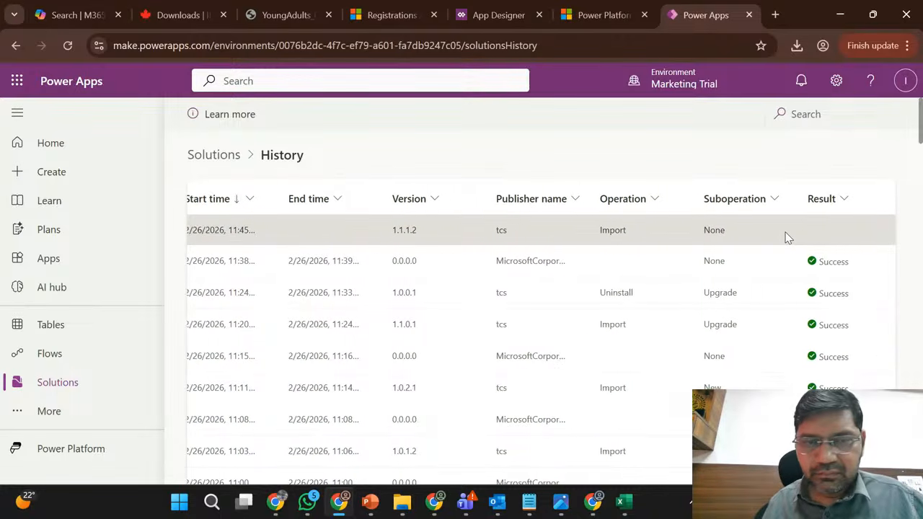
scroll(788, 238, "left", 8)
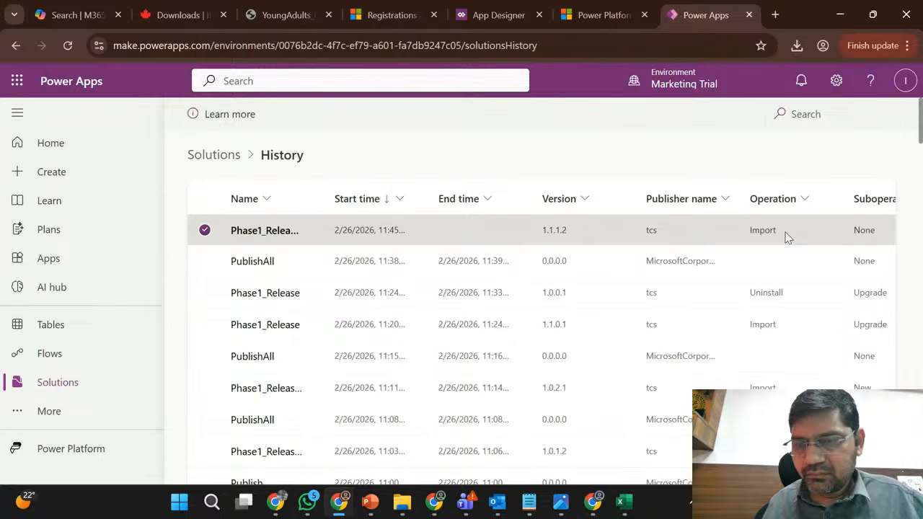
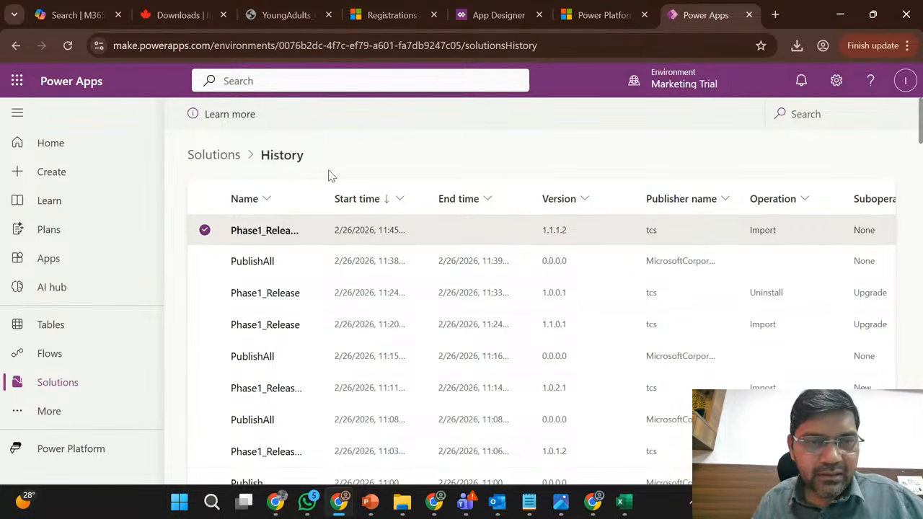
- Return from the solution history to the solutions list and publish all customizations
left_click(210, 159)
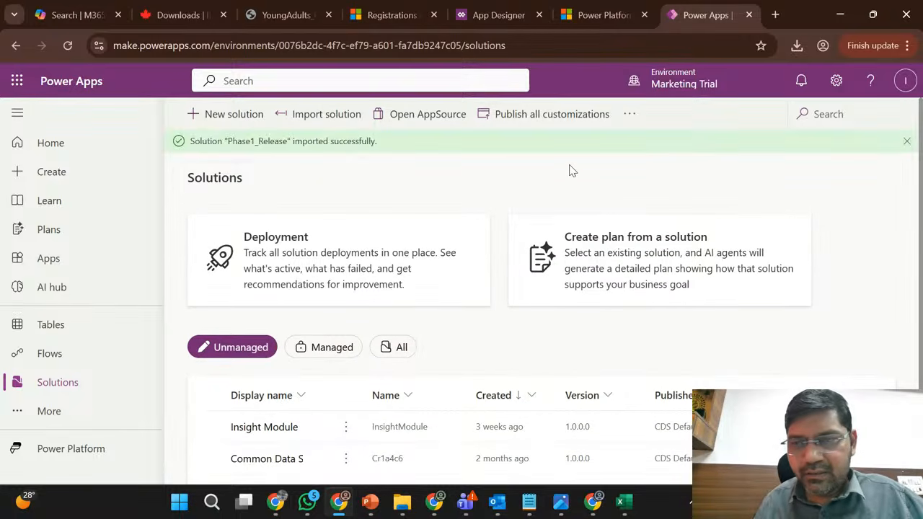
left_click(550, 124)
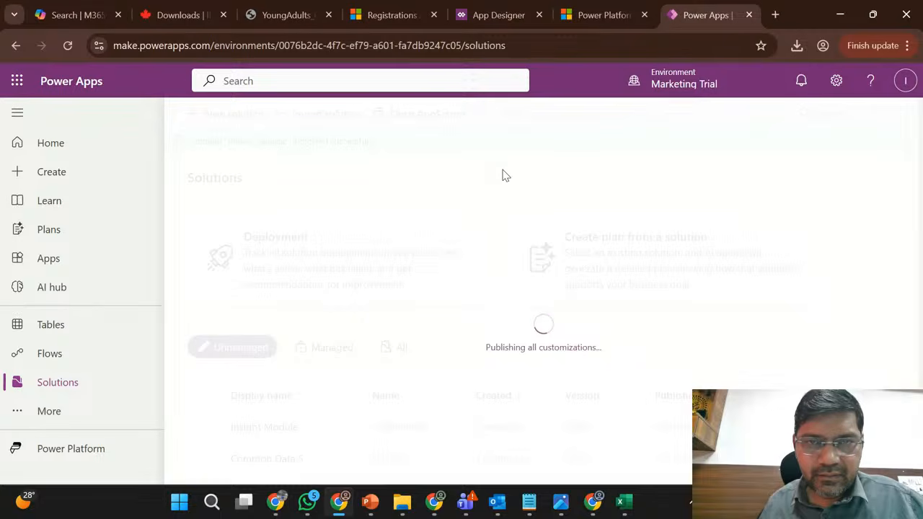
left_click(384, 9)
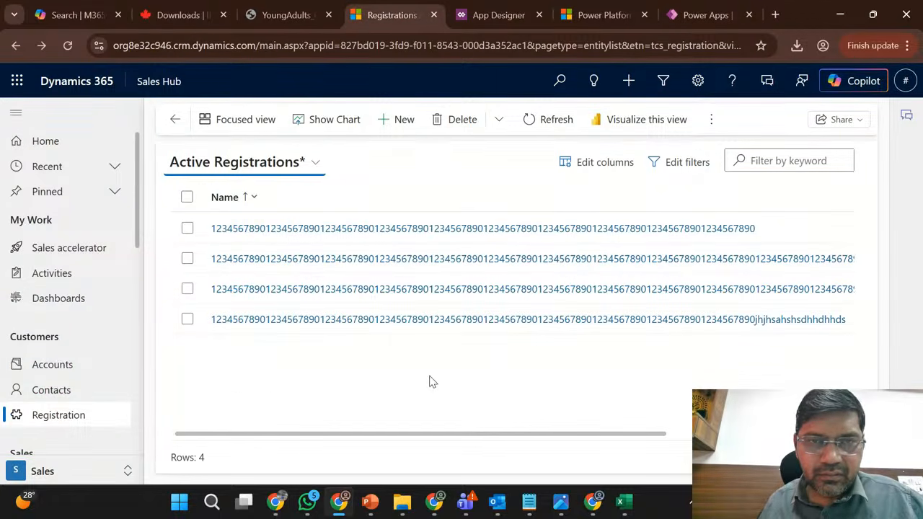
left_click(614, 10)
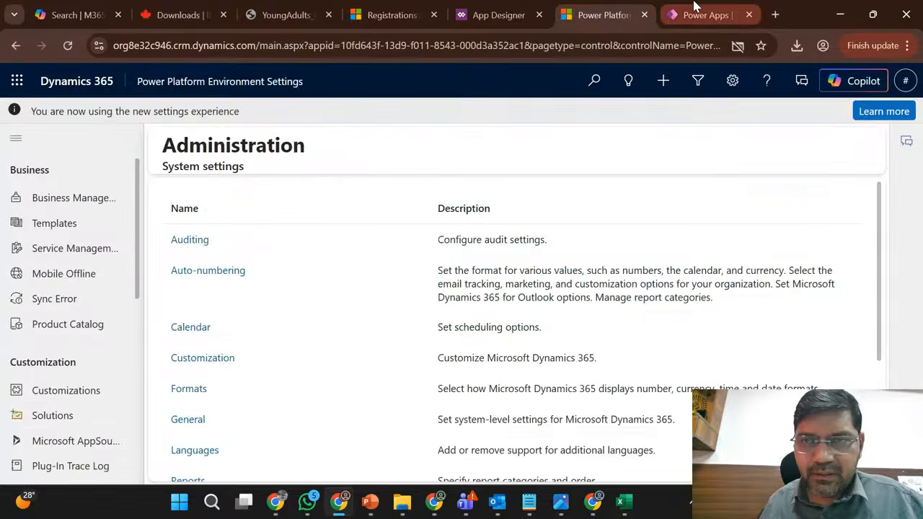
left_click(694, 9)
left_click(488, 9)
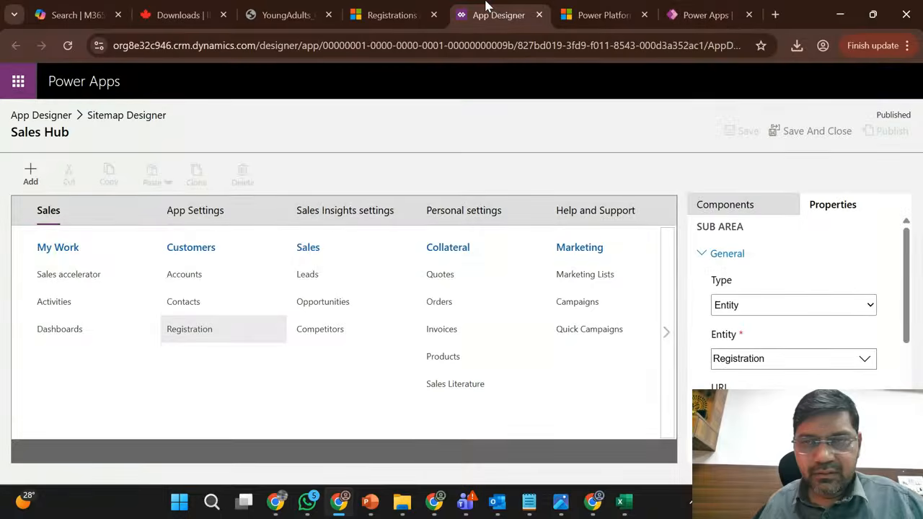
left_click(692, 10)
left_click(476, 10)
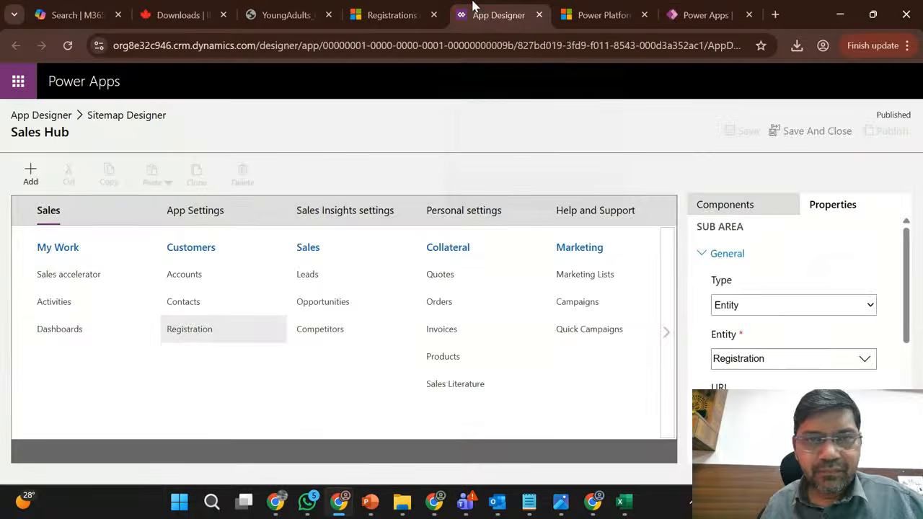
- Reload the Active Registrations view in Sales Hub and check the publishing status in Power Apps
left_click(397, 9)
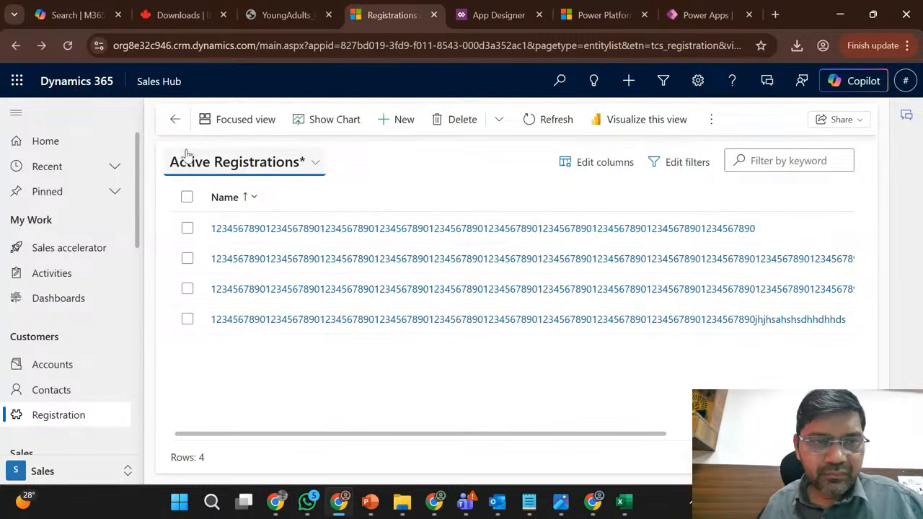
left_click(67, 45)
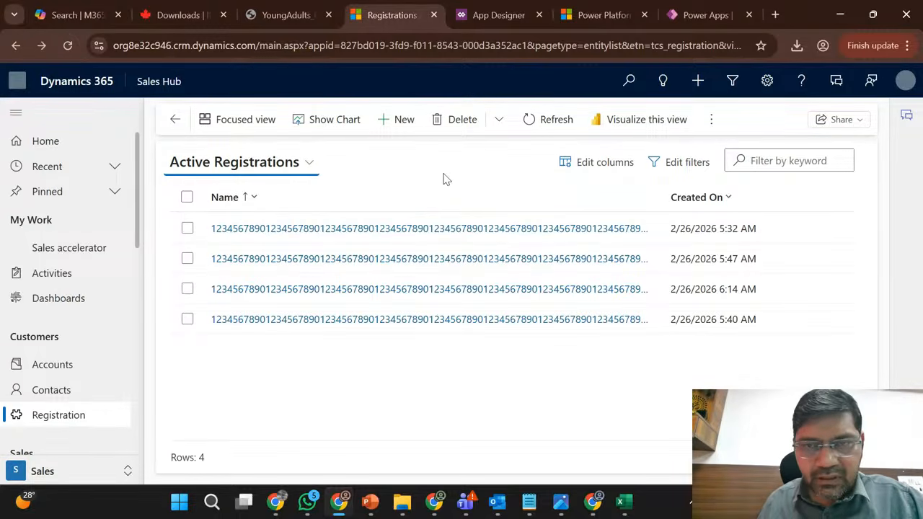
left_click(697, 14)
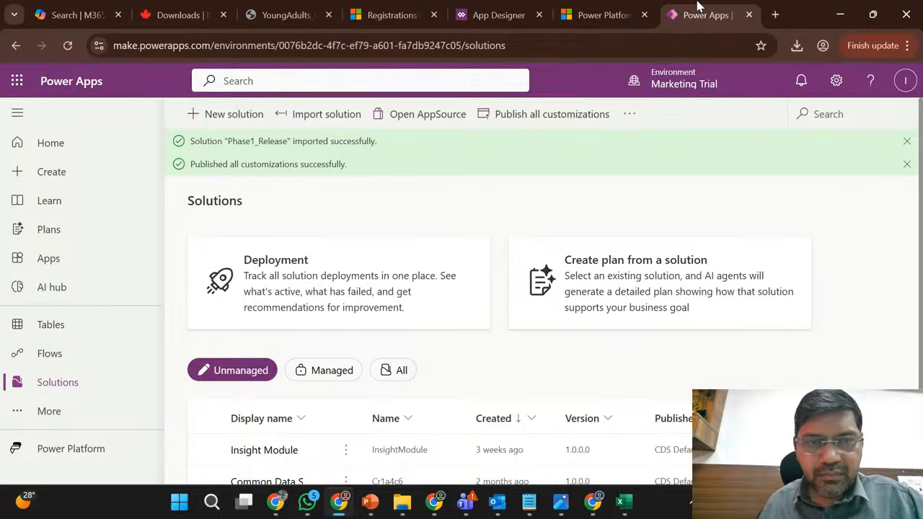
left_click(393, 11)
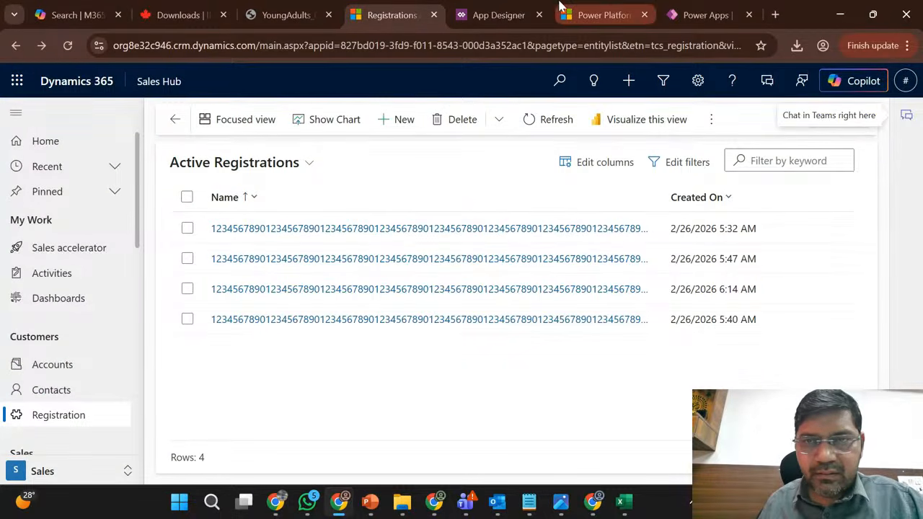
left_click(498, 13)
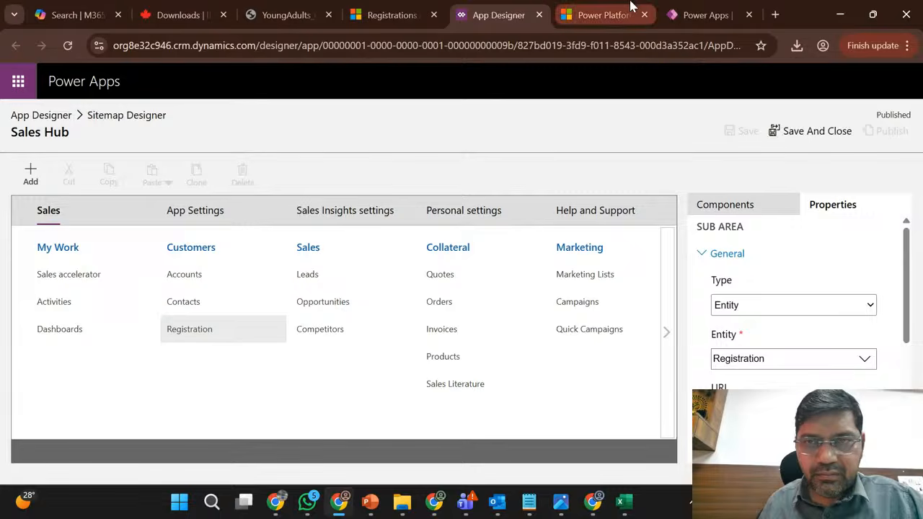
- List all solutions in the Marketing Trial environment, open Phase1_Release and dismiss the import notification
left_click(701, 9)
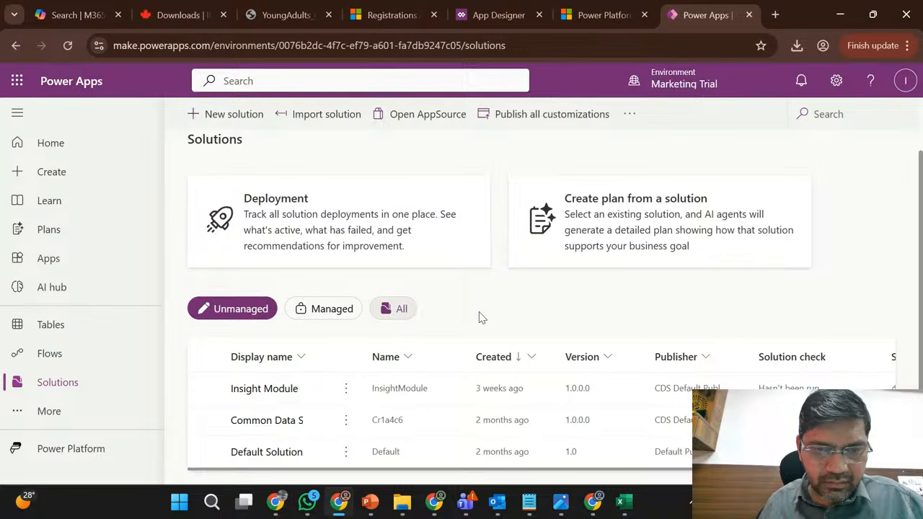
left_click(404, 324)
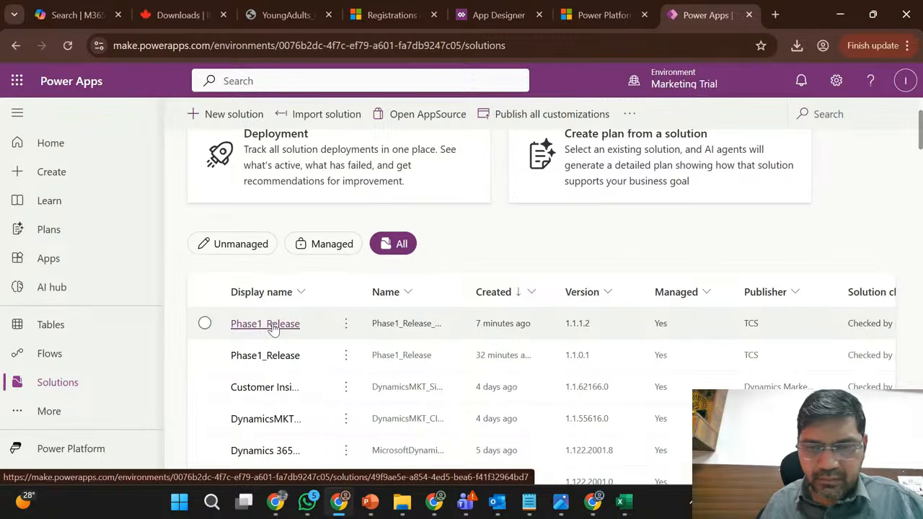
left_click(272, 326)
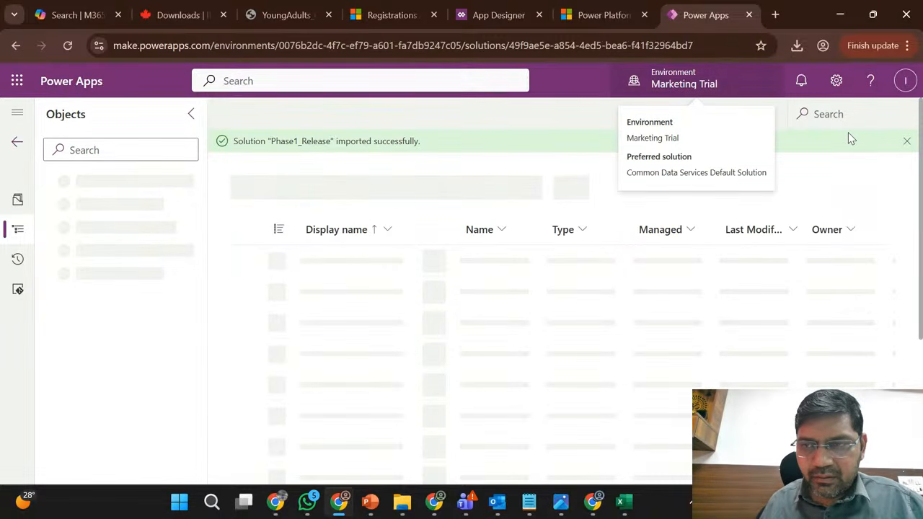
left_click(907, 142)
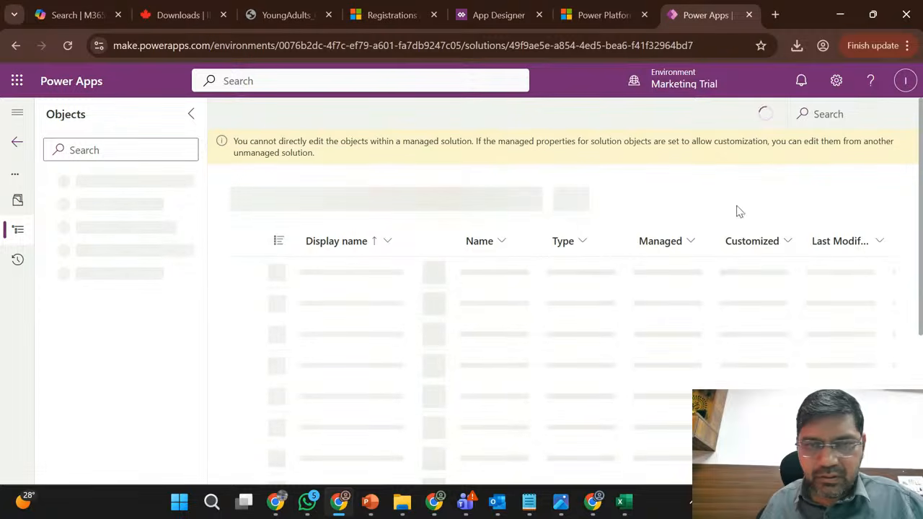
scroll(646, 207, "down", 3)
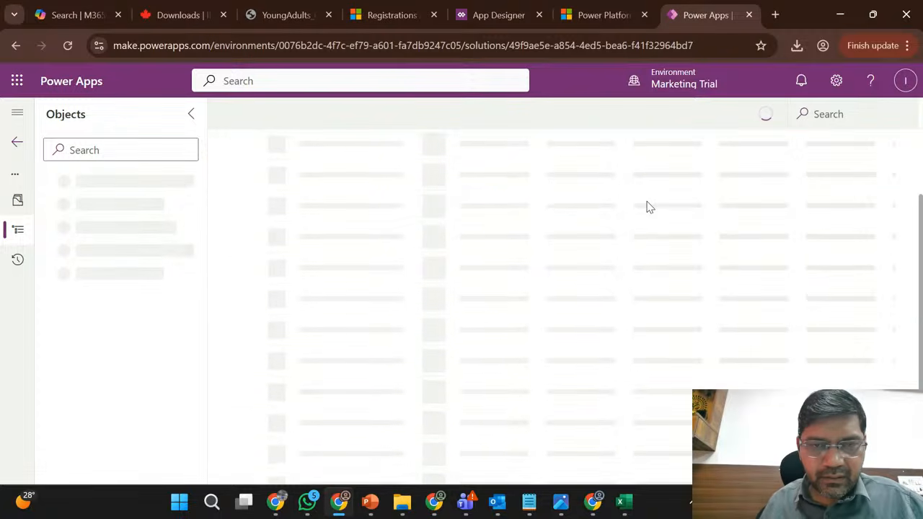
scroll(647, 207, "up", 3)
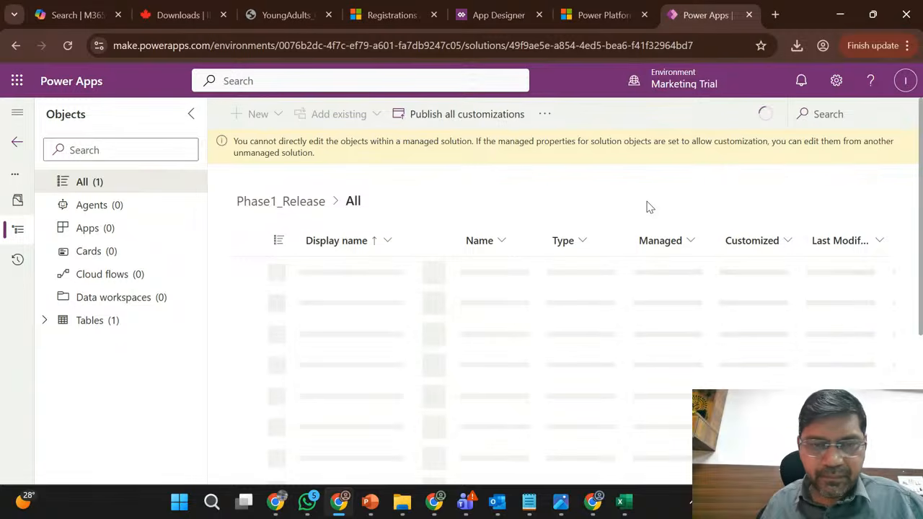
- Open the solution layers of the Name column in the Registration table of Phase1_Release
left_click(45, 323)
left_click(62, 344)
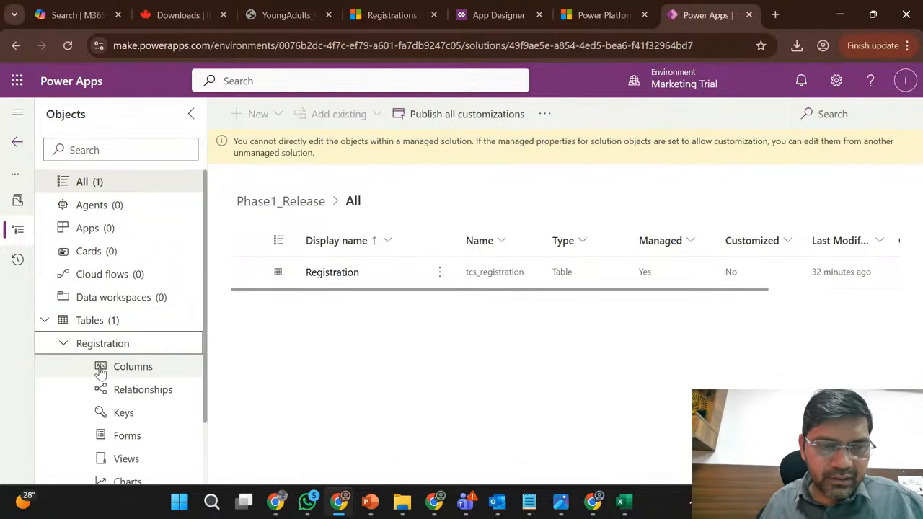
left_click(133, 372)
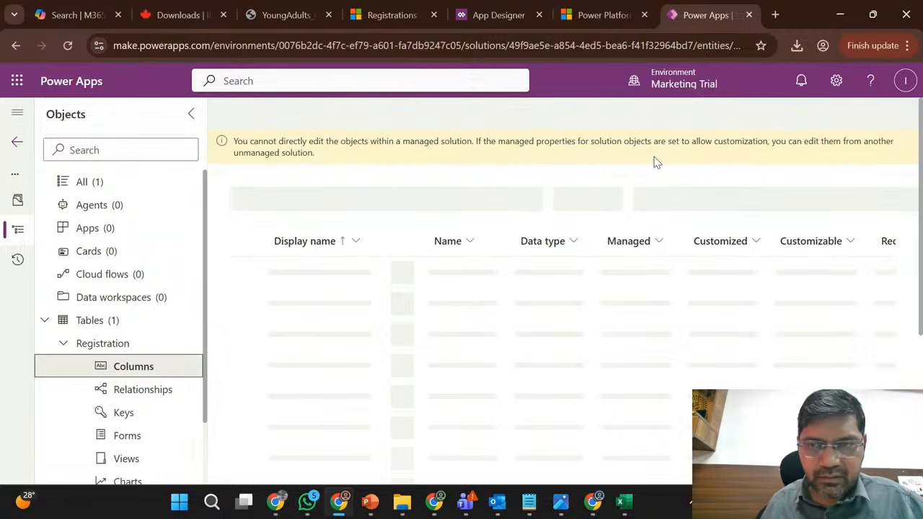
left_click(411, 278)
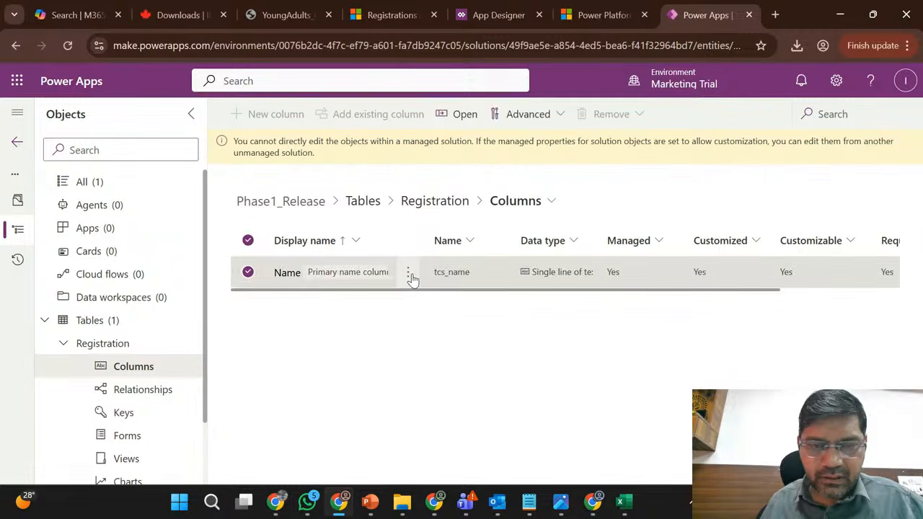
mouse_move(476, 339)
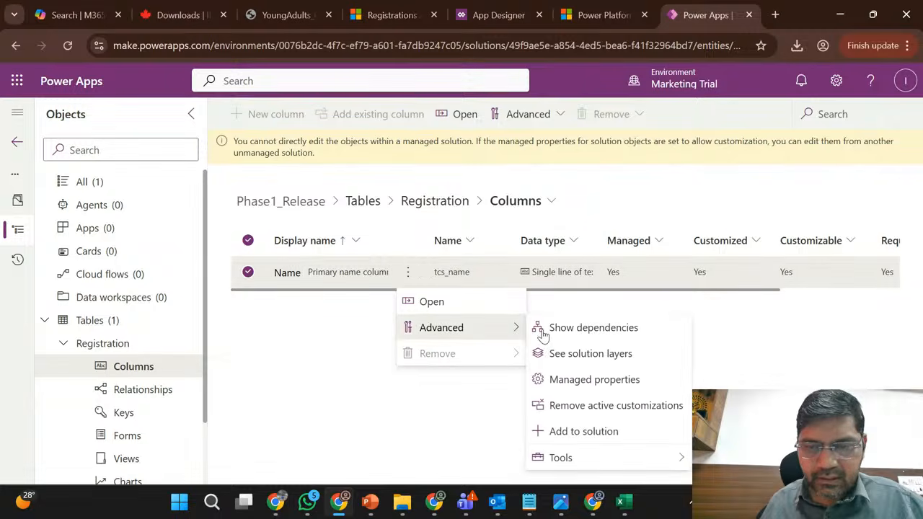
left_click(592, 353)
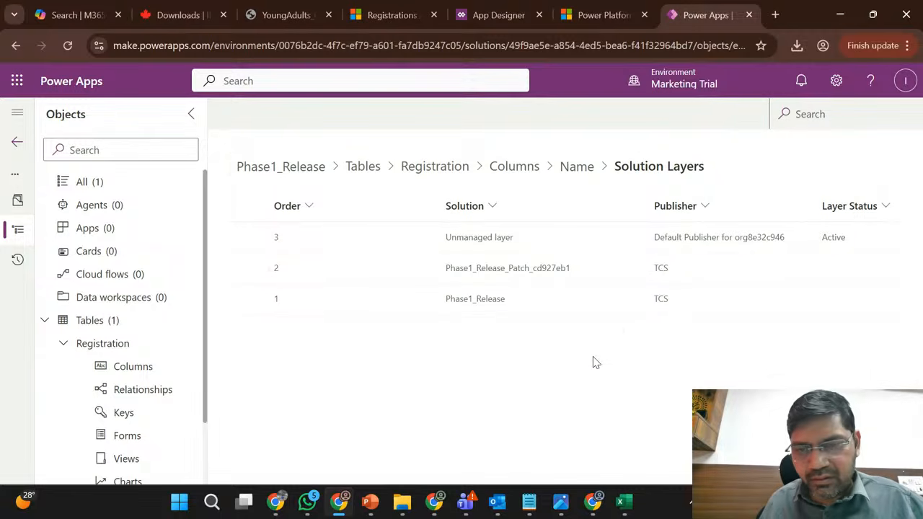
- Compare the updated properties of the Phase1_Release_Patch_cd927eb1 layer and the unmanaged layer, checking maxlength in each
left_click(422, 272)
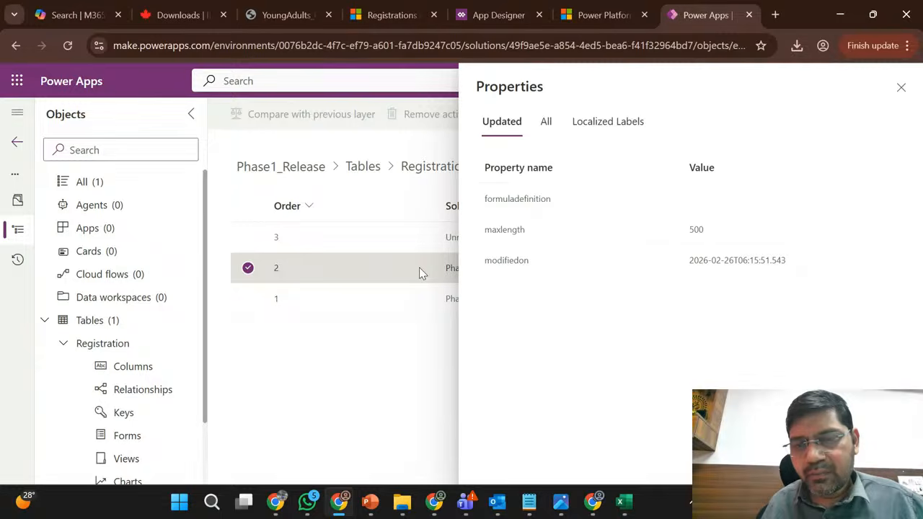
left_click(901, 88)
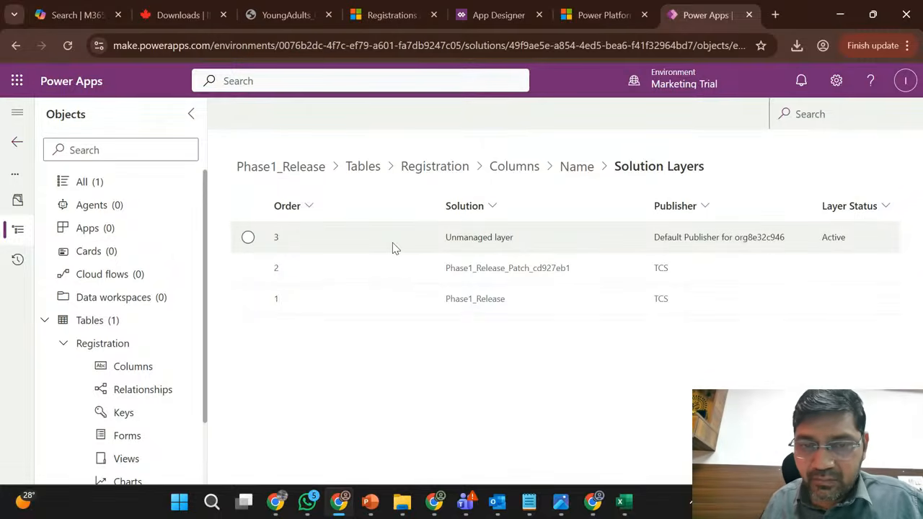
left_click(395, 248)
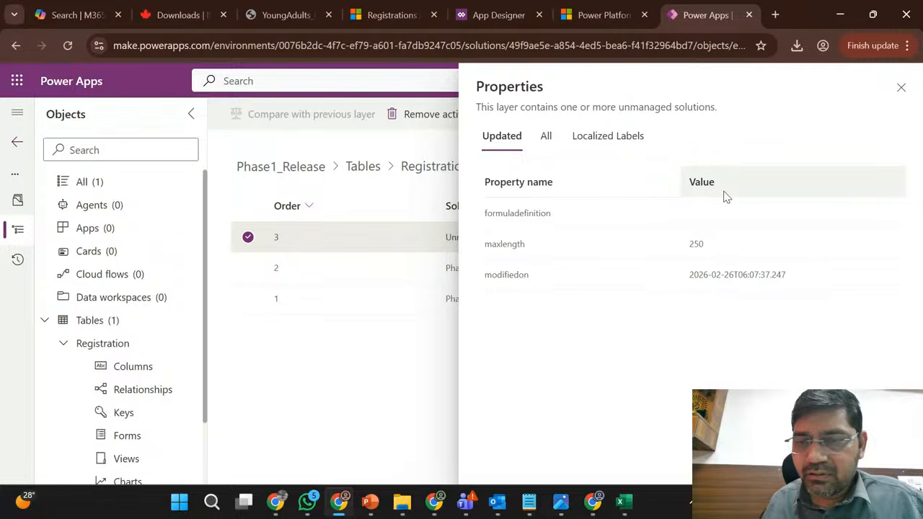
left_click(901, 87)
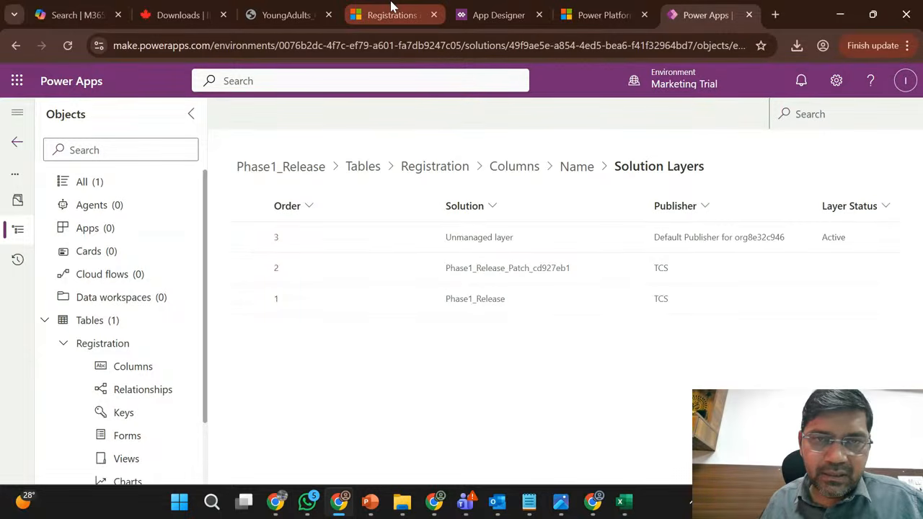
left_click(556, 268)
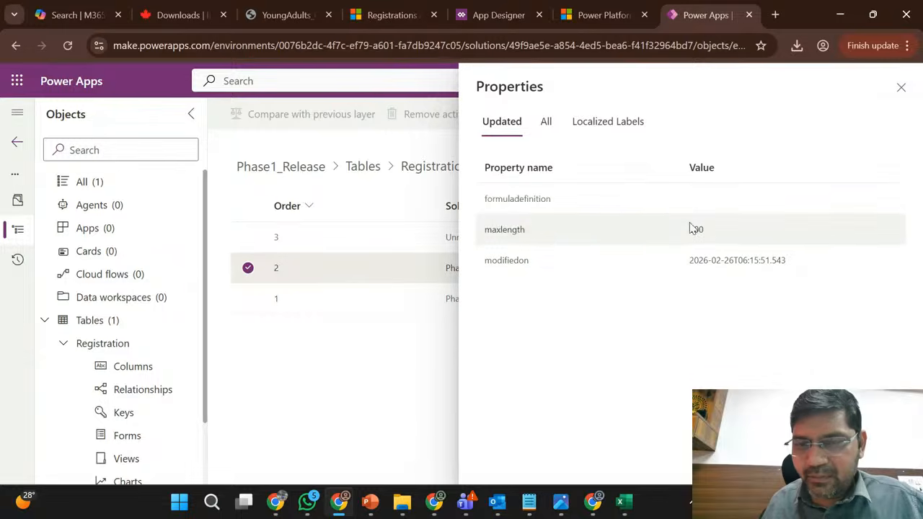
left_click(900, 88)
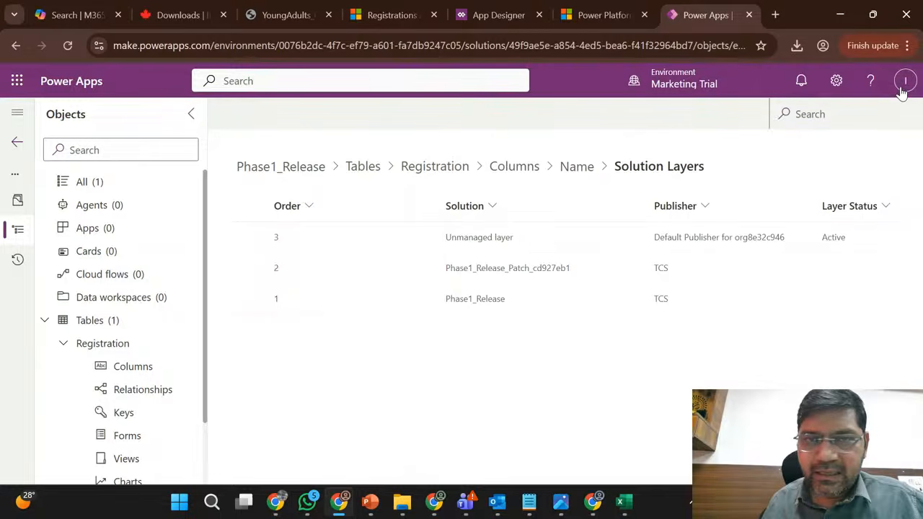
- Reload the Active Registrations view in Sales Hub and widen its Name column
left_click(394, 7)
left_click(66, 46)
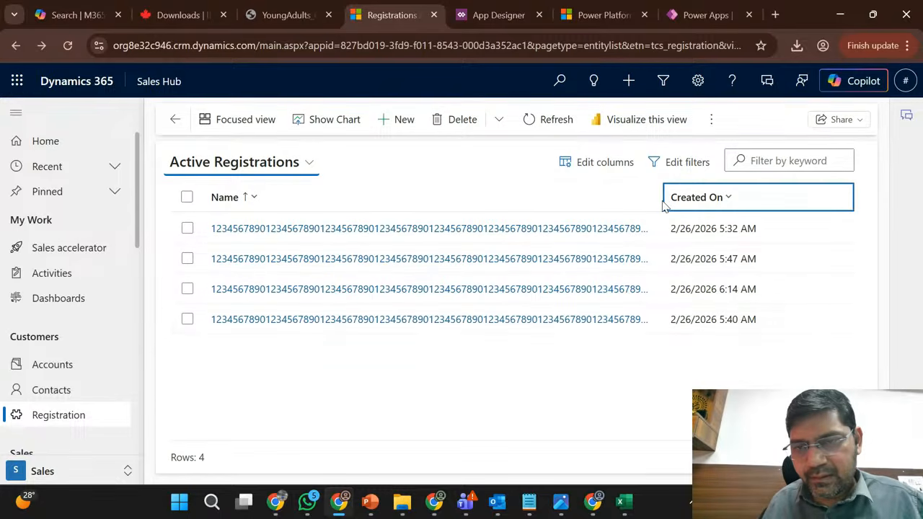
left_click(659, 198)
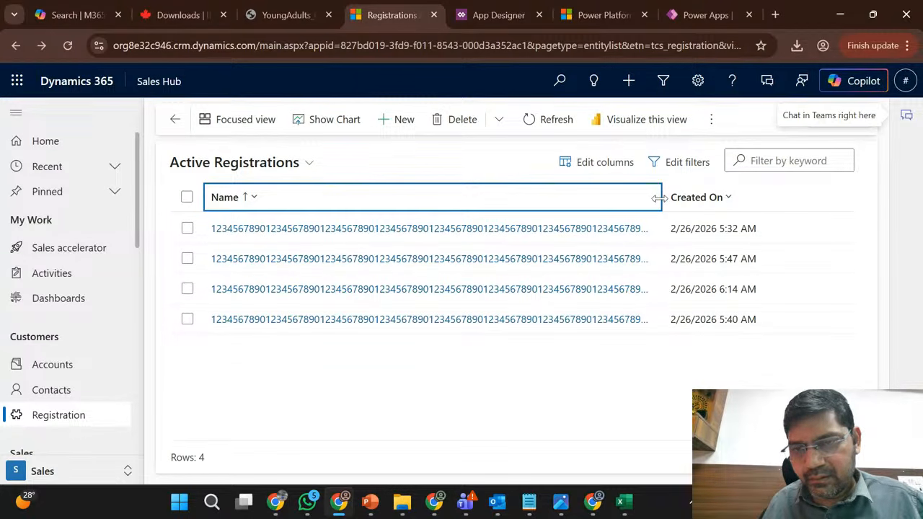
left_click_drag(659, 198, 813, 202)
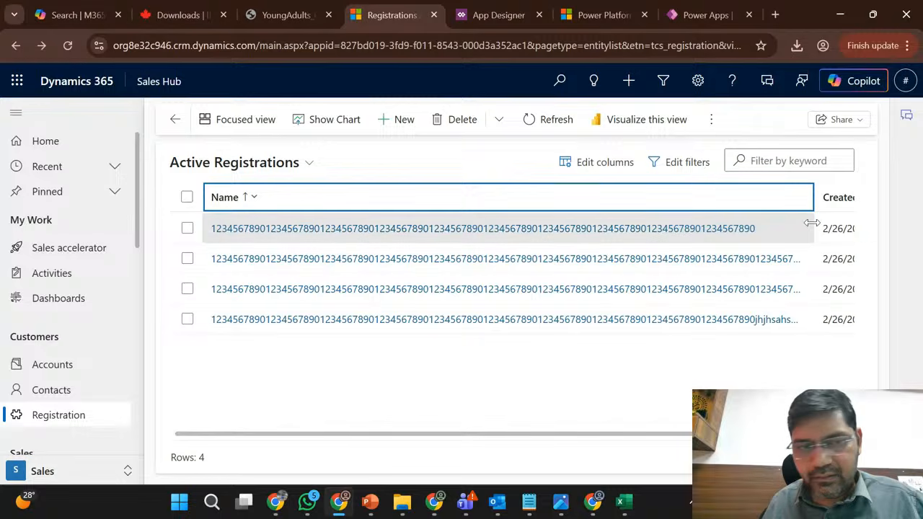
- Select all records in the Active Registrations view and export them to Excel
left_click(187, 197)
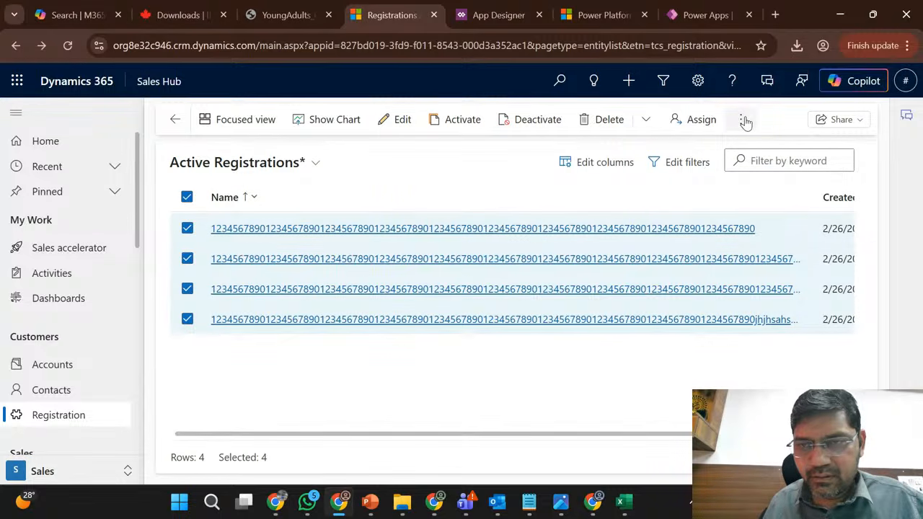
left_click(743, 120)
left_click(754, 197)
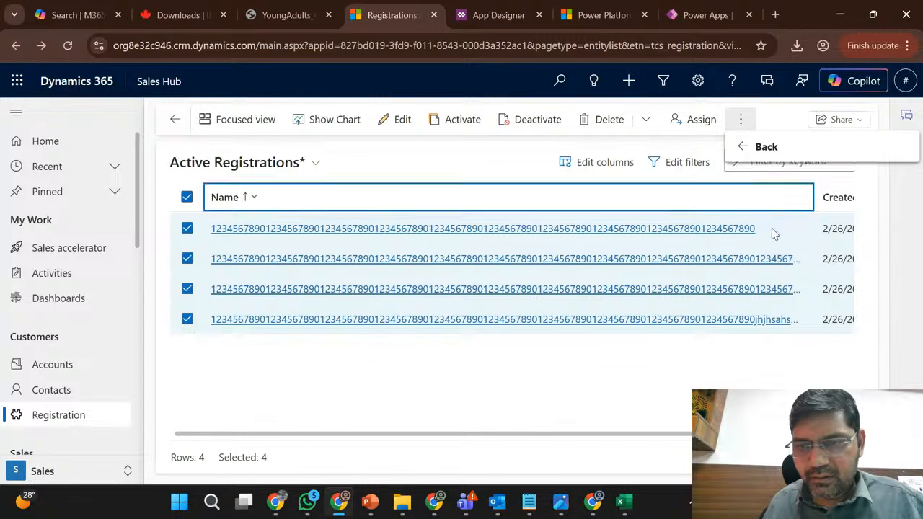
left_click(747, 148)
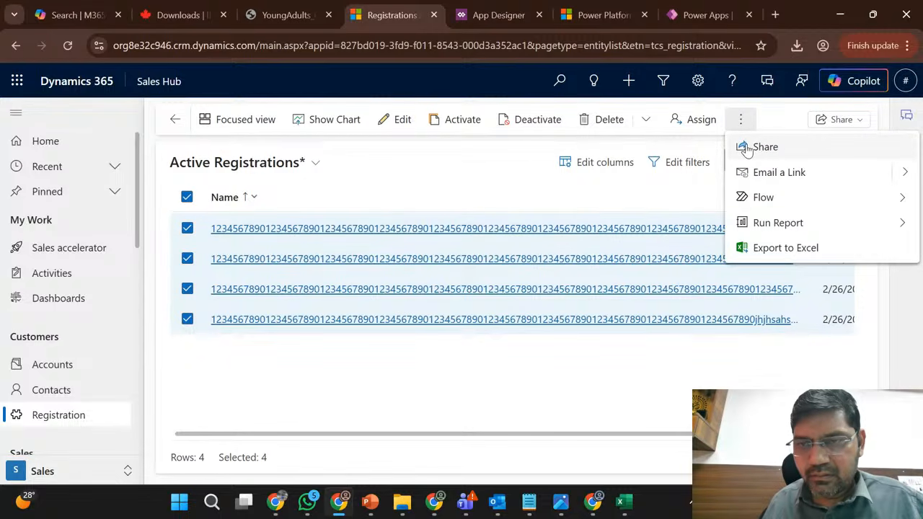
left_click(757, 248)
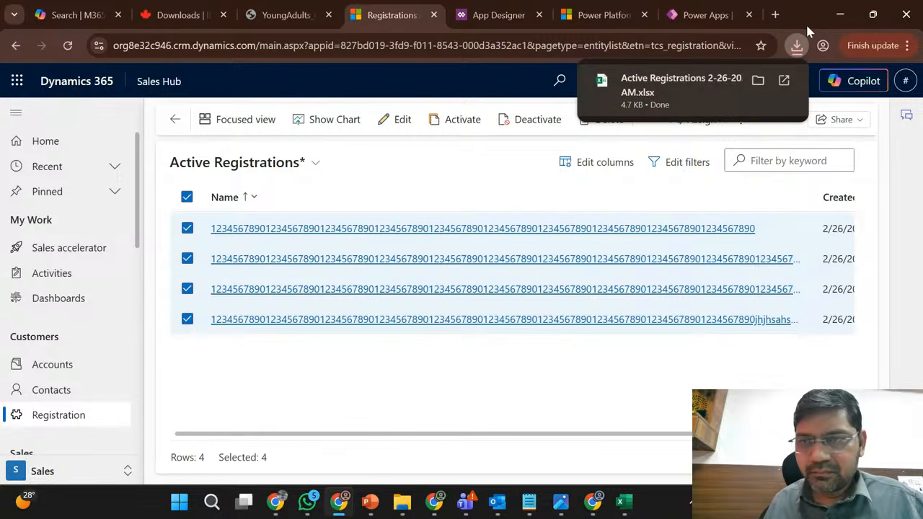
- Open the downloaded Active Registrations workbook for editing, fit the Name column to its contents and check row 4's Name length limit
left_click(713, 81)
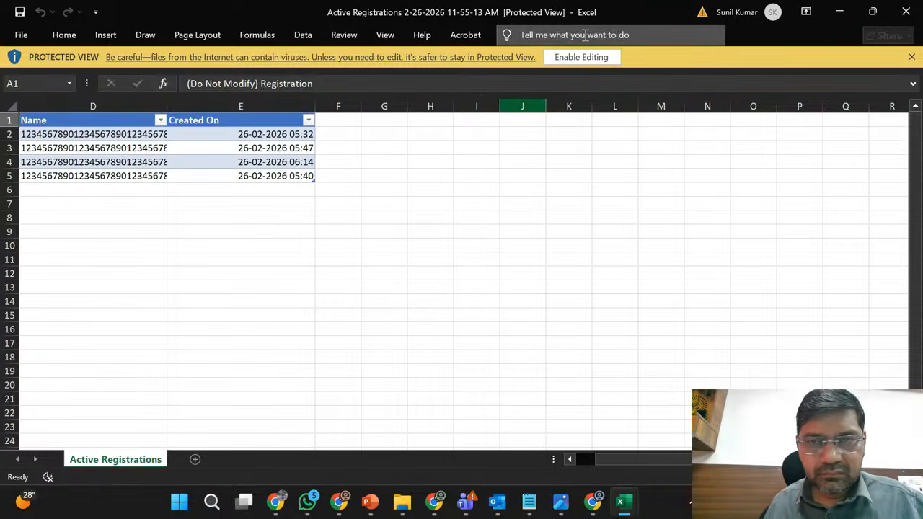
left_click(581, 57)
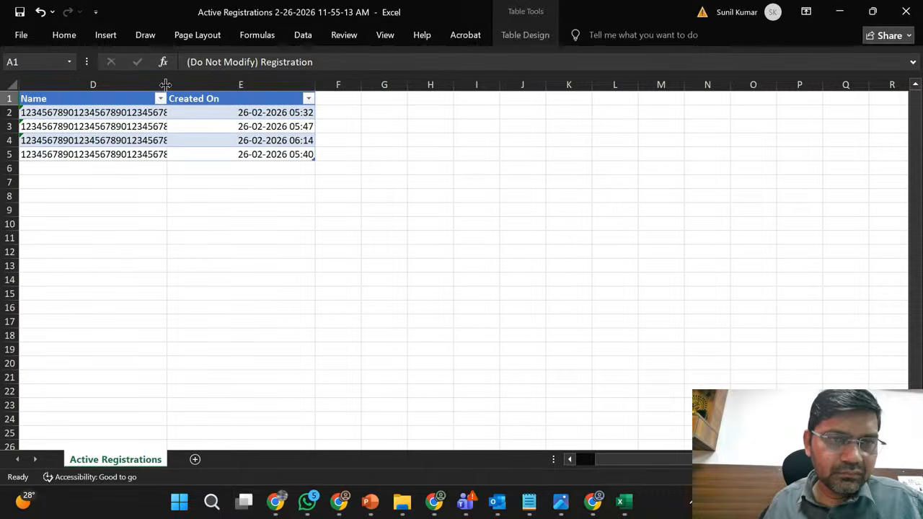
double_click(167, 85)
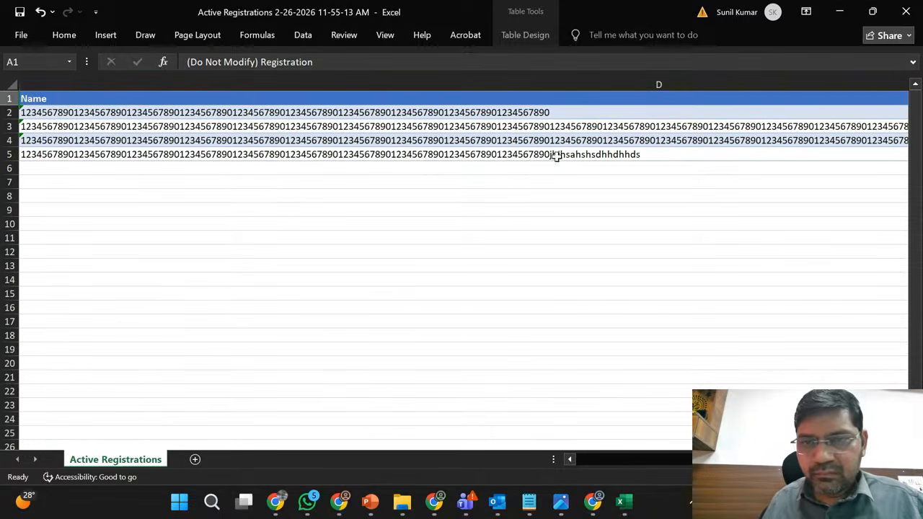
left_click(635, 138)
key("Right")
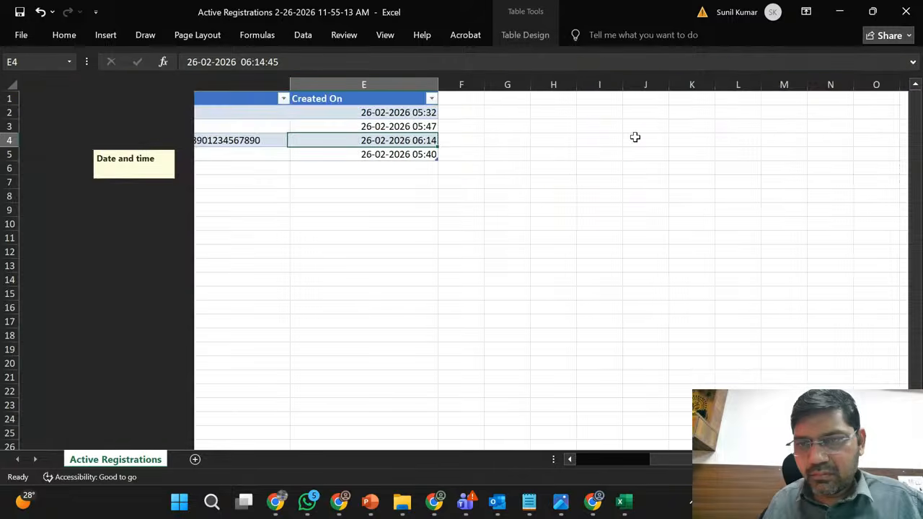
key("Left")
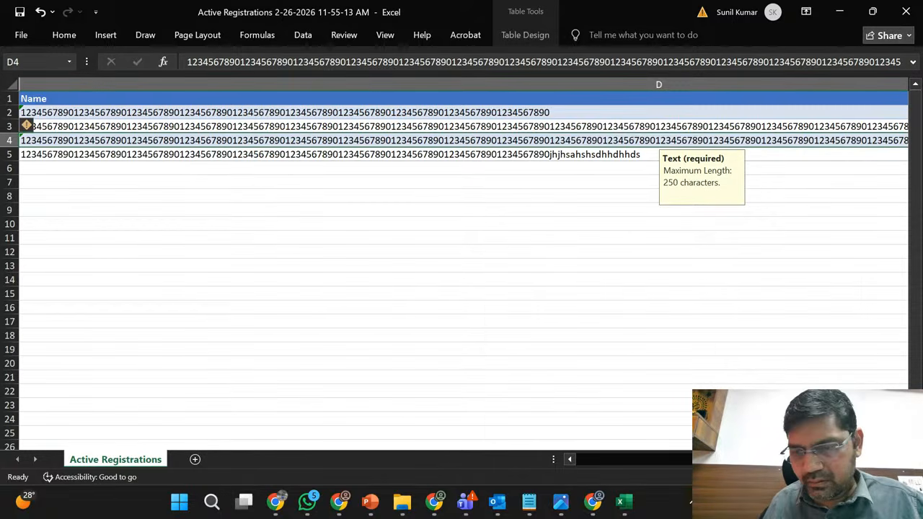
scroll(463, 263, "down", 5)
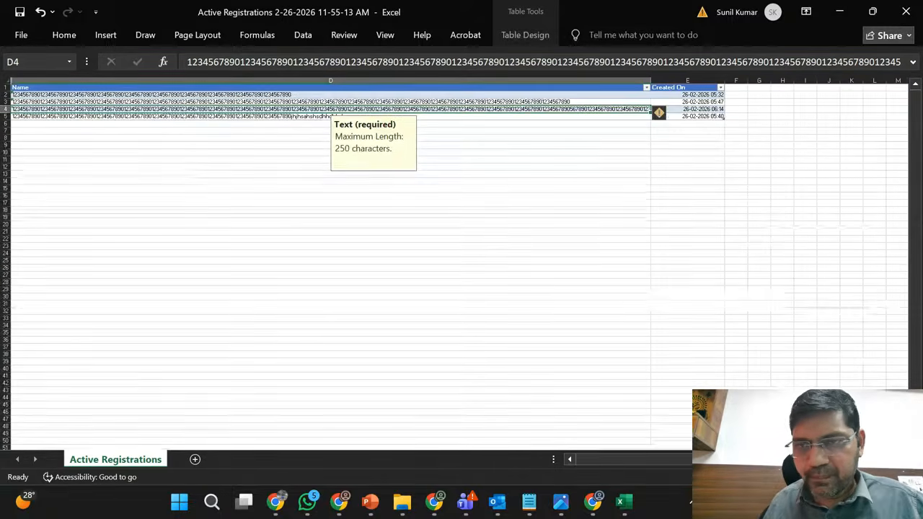
left_click(738, 109)
double_click(737, 109)
type("=le")
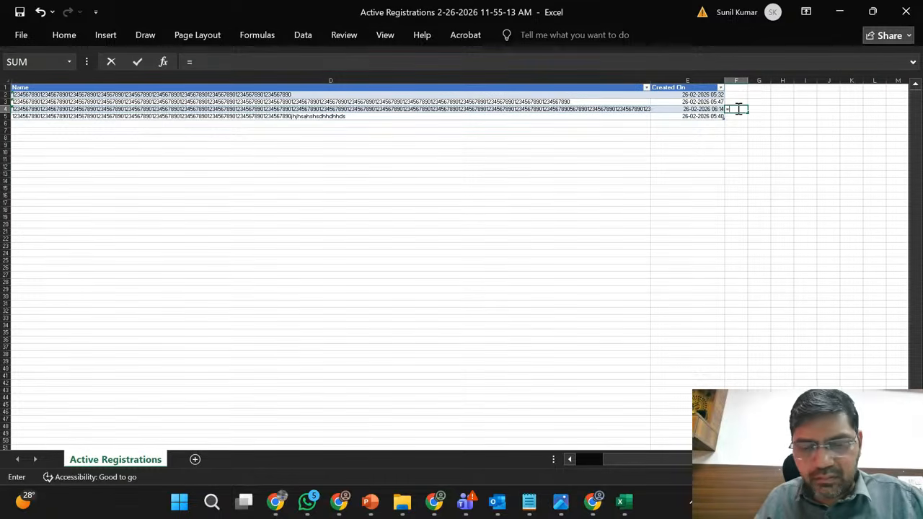
key("Return")
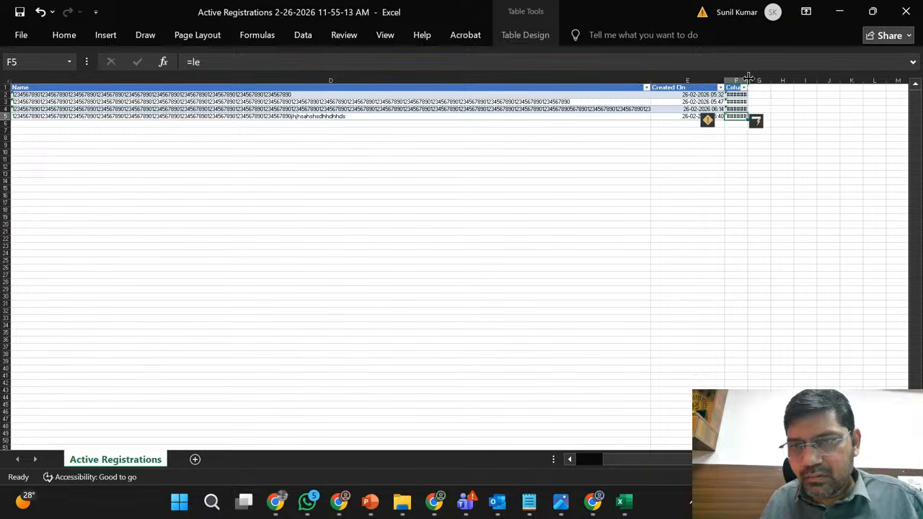
double_click(748, 80)
left_click(743, 109)
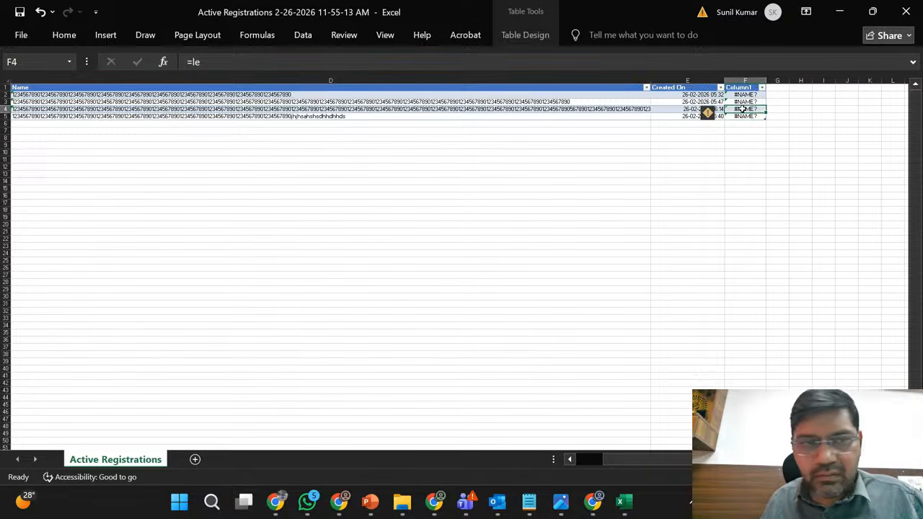
left_click(355, 61)
type("n(")
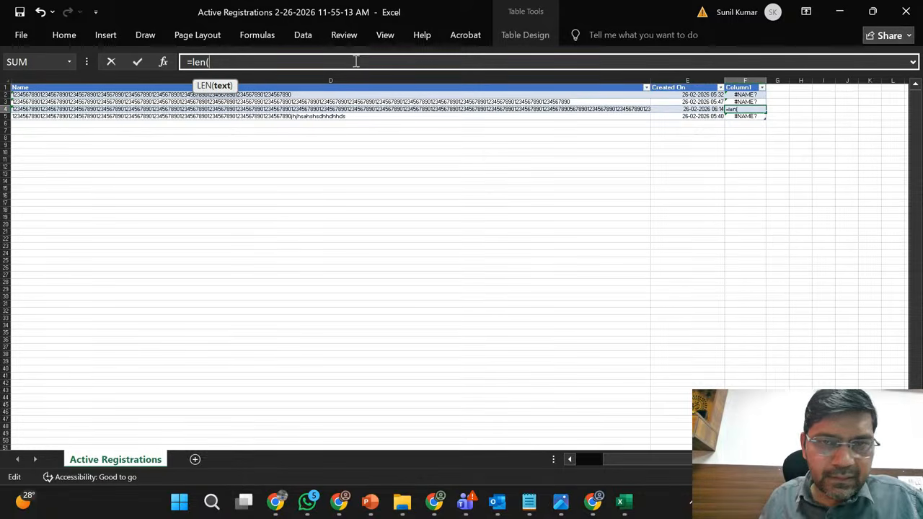
left_click(408, 110)
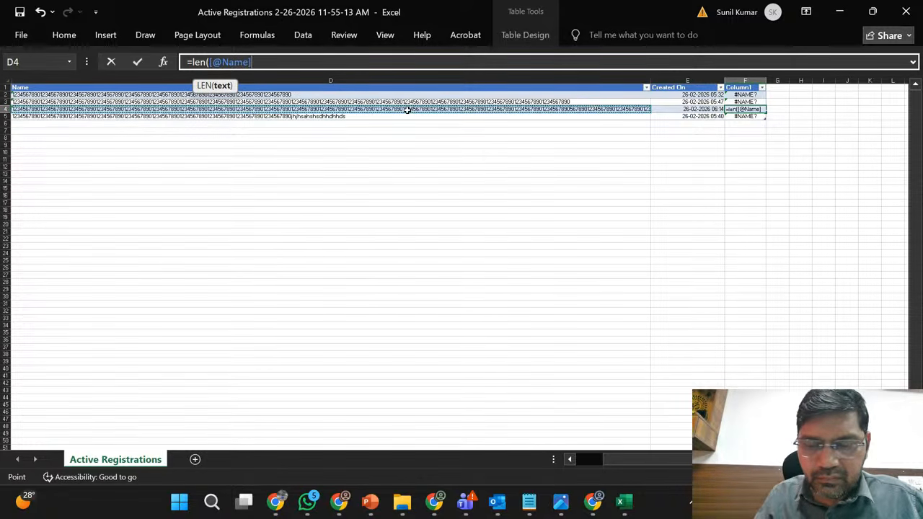
key("ctrl+Return")
key("Return")
key("Up")
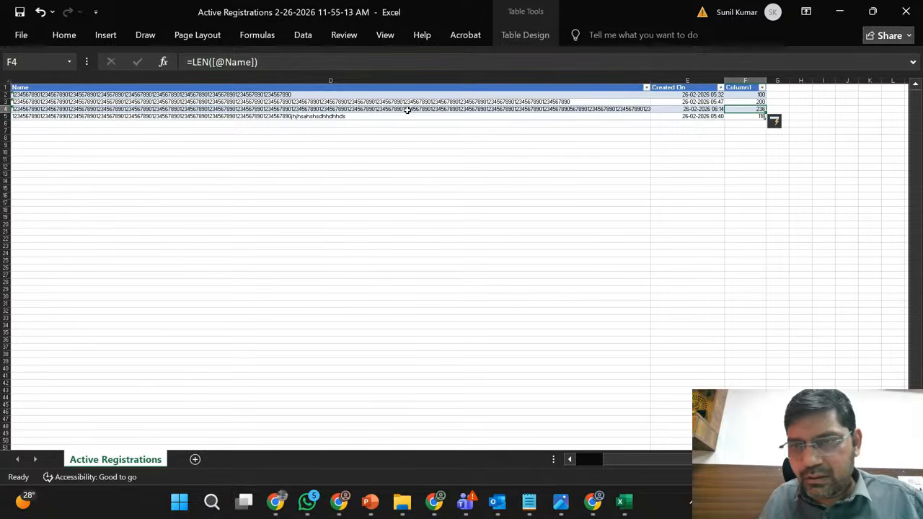
- Inspect the full Name value in row 4 and its maximum-length note
left_click(516, 110)
key("ctrl+c")
double_click(516, 109)
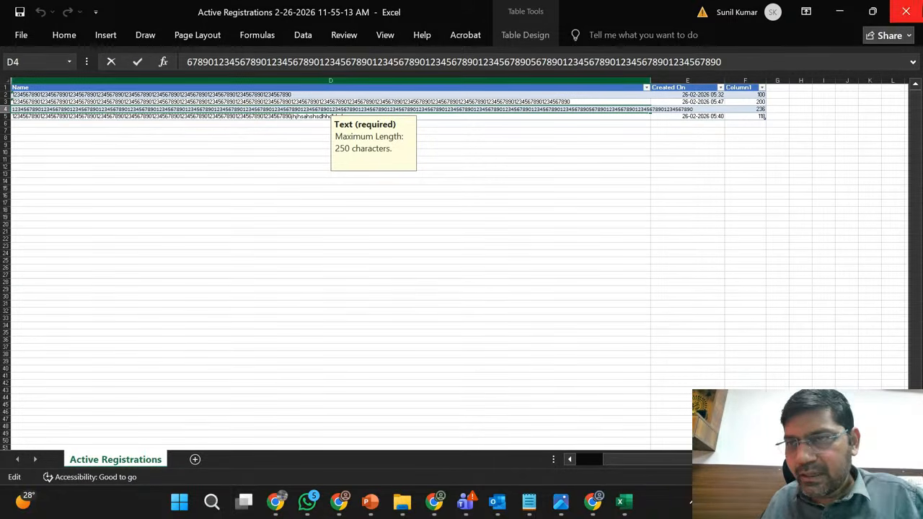
- Close the exported workbook, go back to the Active Registrations view and clear its record selection
left_click(906, 10)
left_click(480, 269)
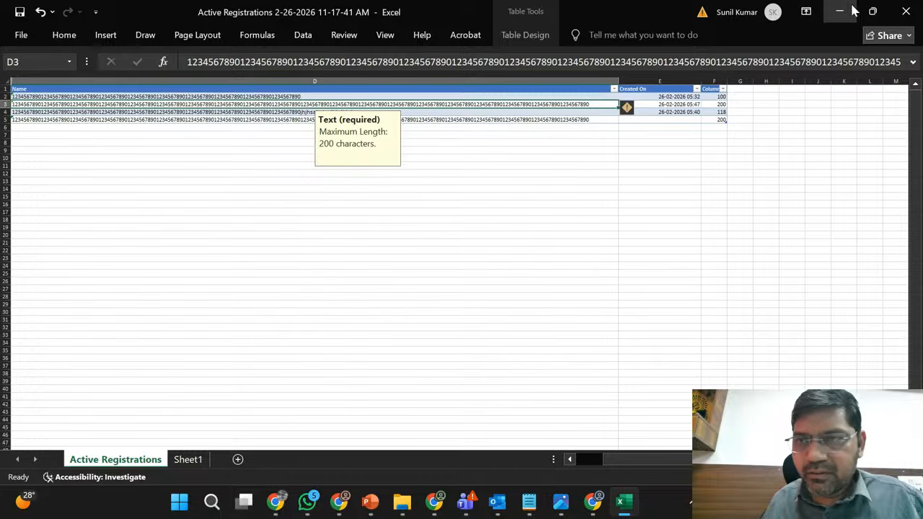
left_click(844, 11)
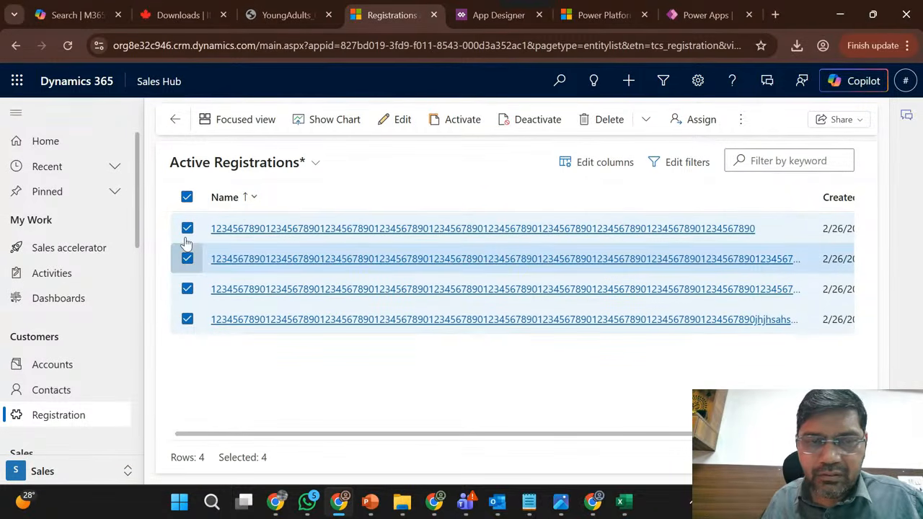
left_click(187, 197)
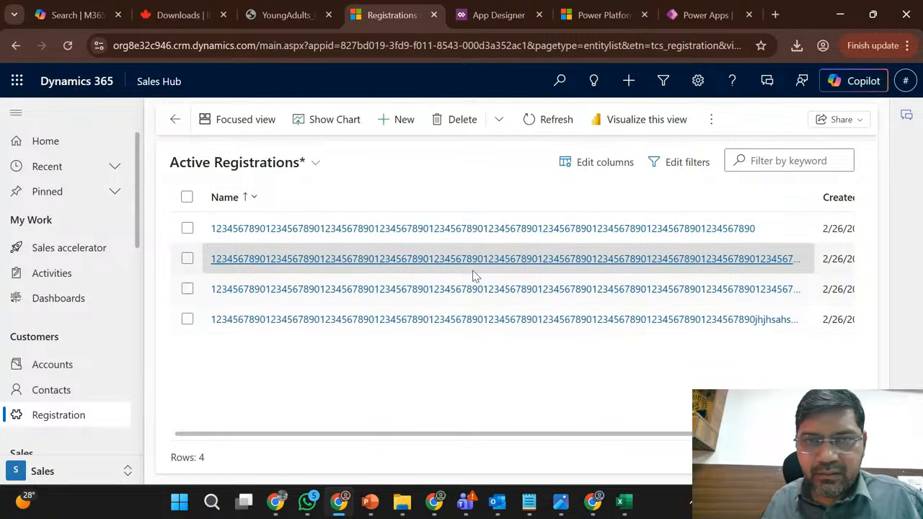
- Remove the active customizations in the unmanaged layer of the Registration table's Name column in Power Apps
left_click(703, 15)
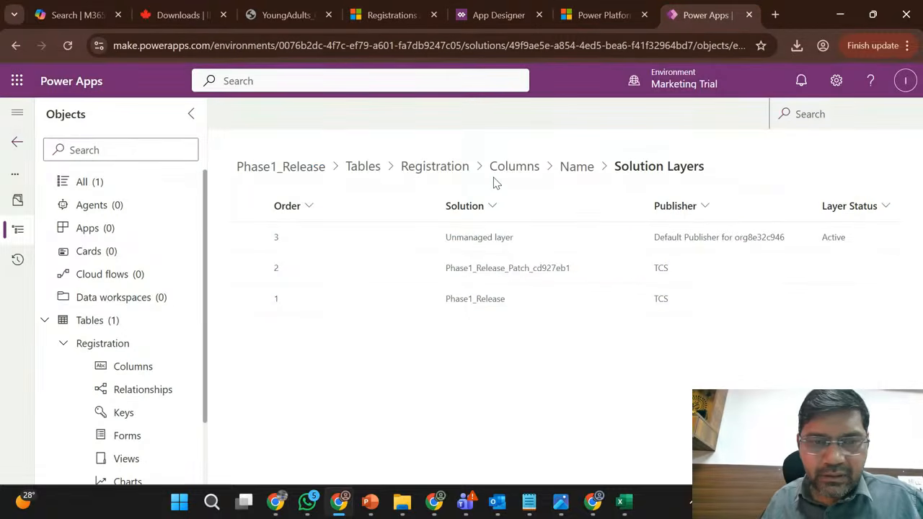
left_click(354, 245)
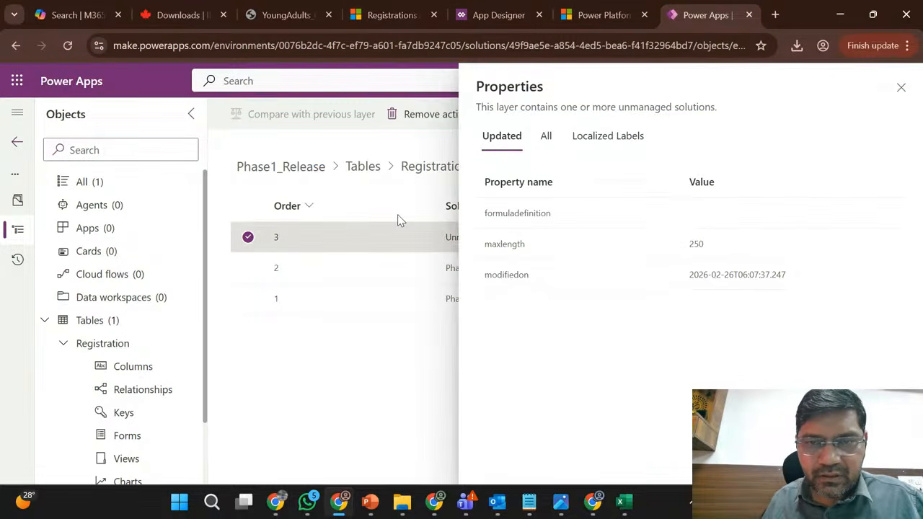
left_click(420, 116)
left_click(505, 322)
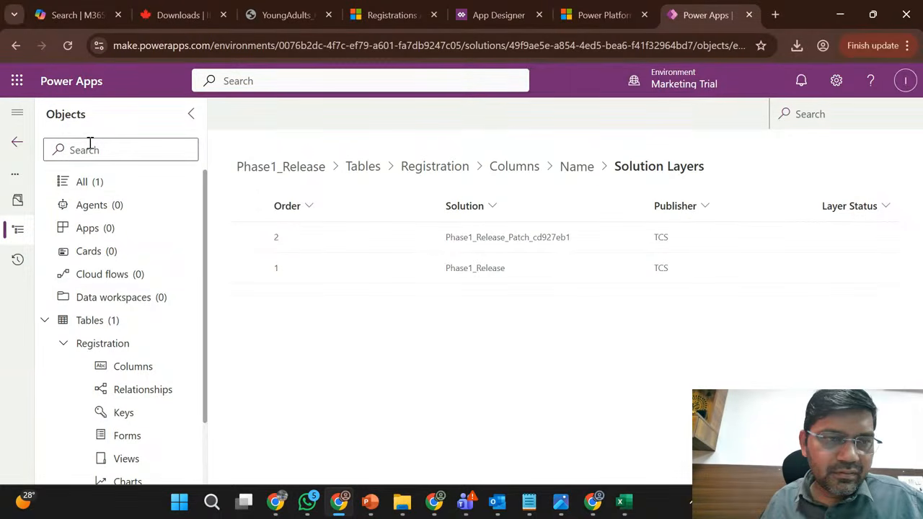
- Return to the Solutions list, publish all customizations and monitor the publishing until it finishes
left_click(17, 141)
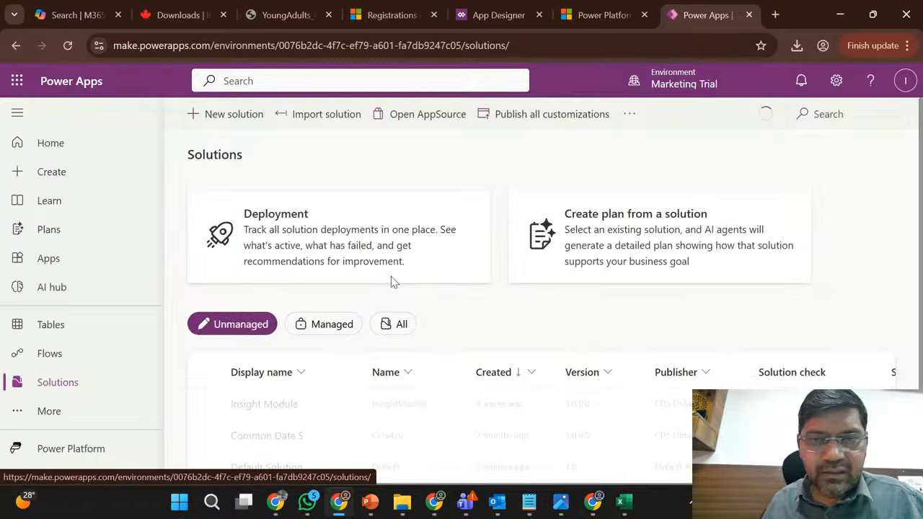
left_click(536, 120)
left_click(602, 14)
left_click(362, 6)
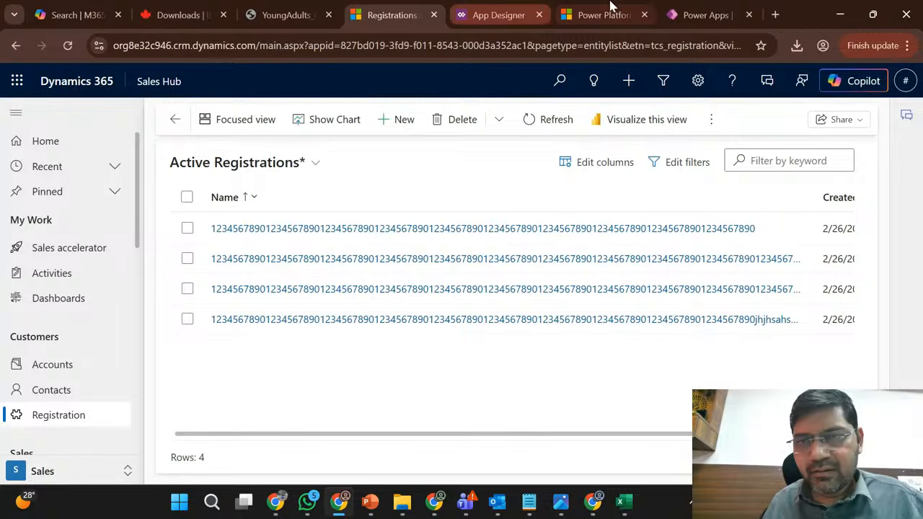
left_click(694, 9)
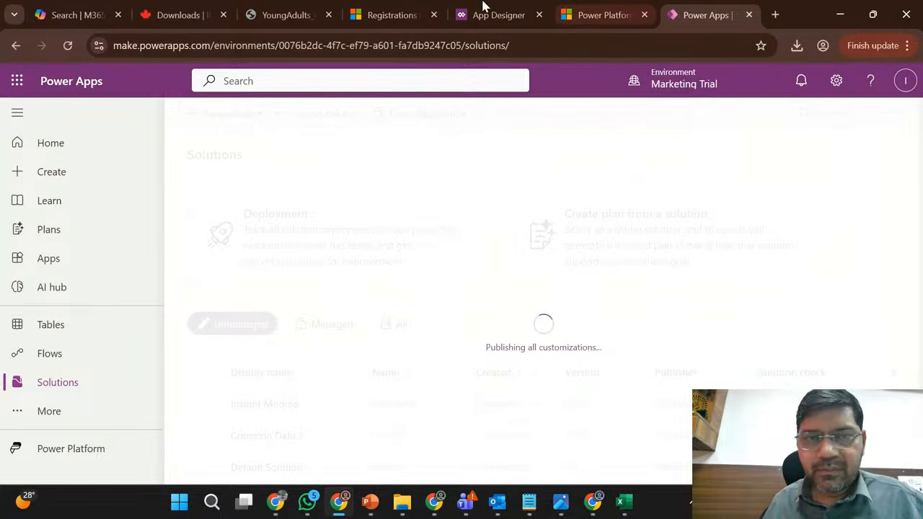
left_click(402, 7)
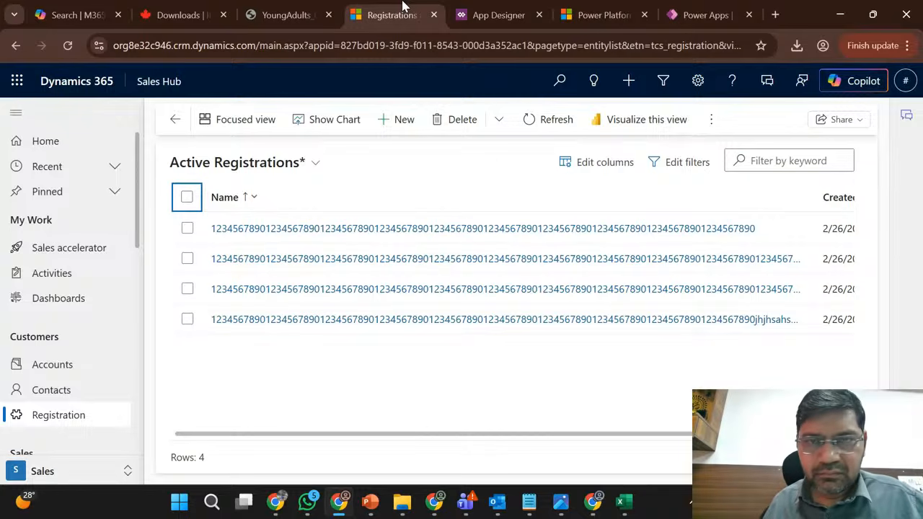
left_click(681, 13)
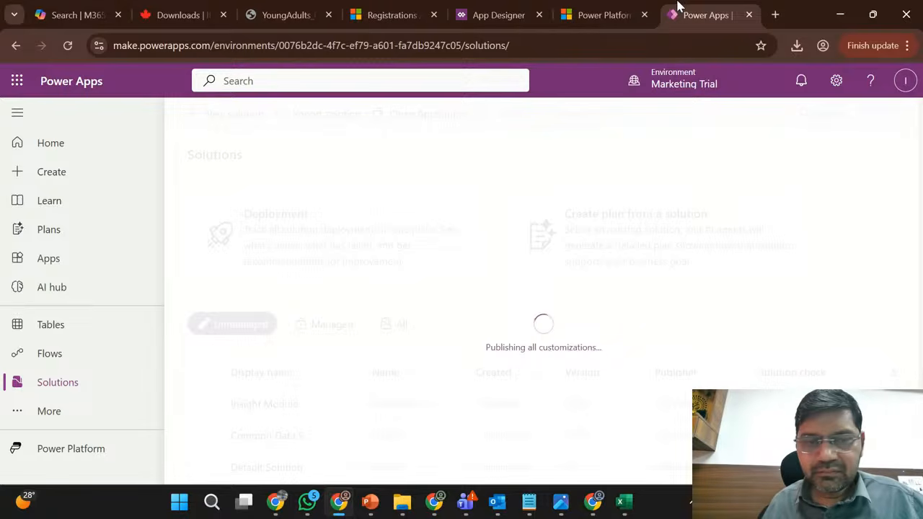
left_click(397, 8)
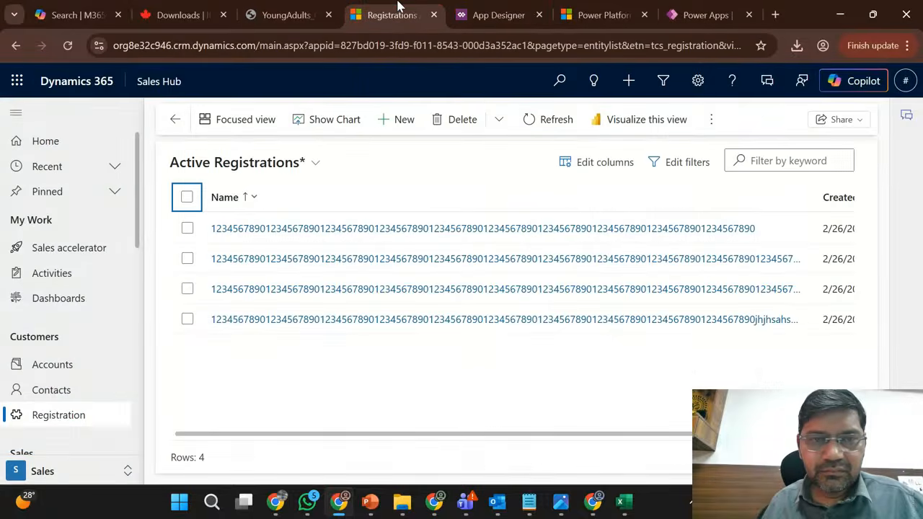
left_click(695, 9)
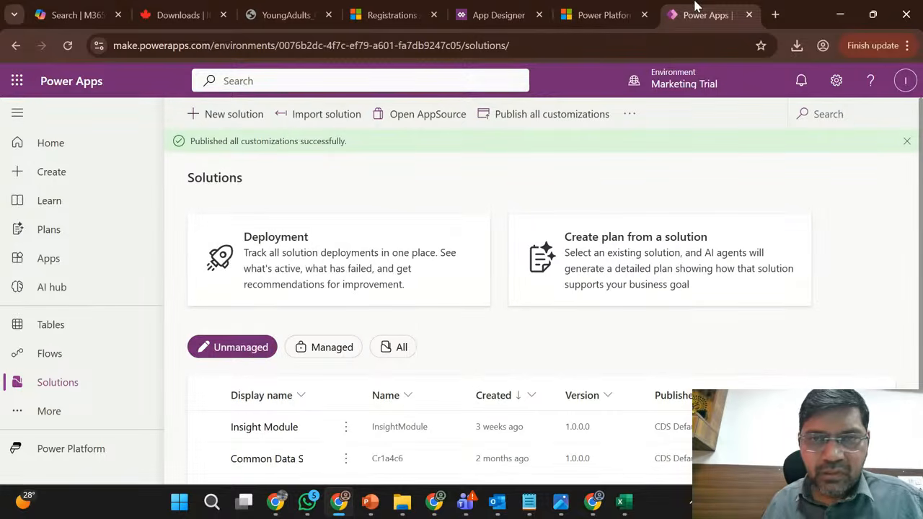
- Reload Active Registrations in Sales Hub and export all its records to a new Excel file
left_click(391, 14)
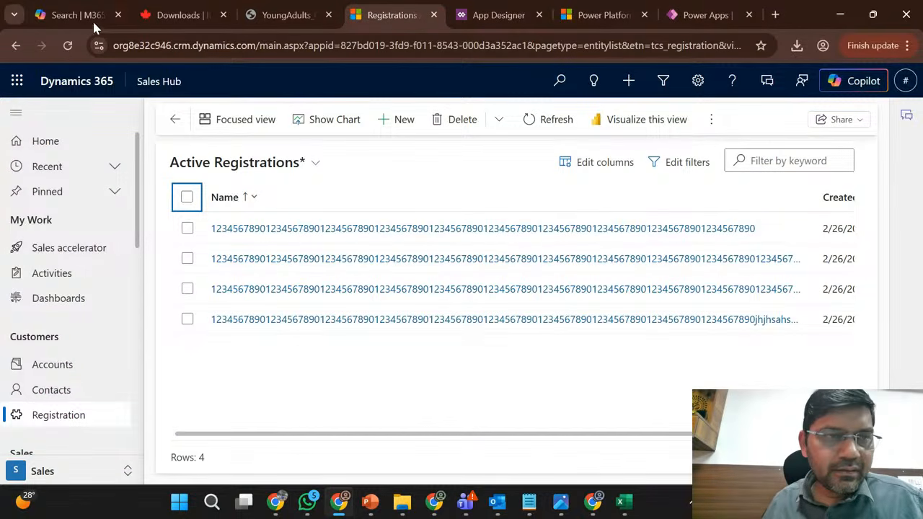
left_click(67, 45)
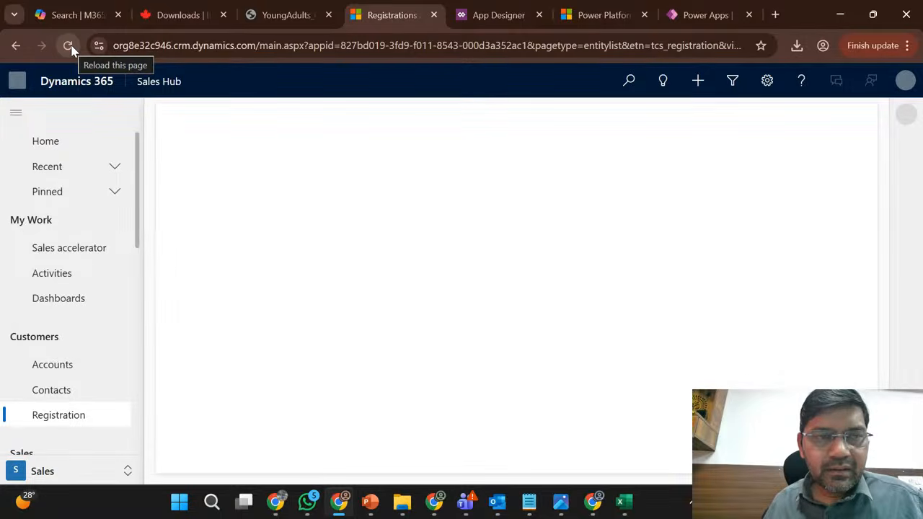
left_click(69, 46)
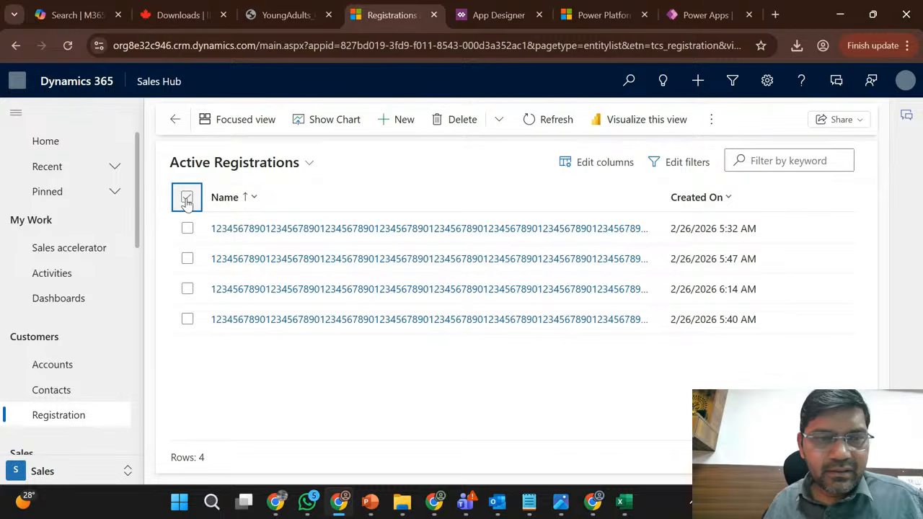
left_click(186, 201)
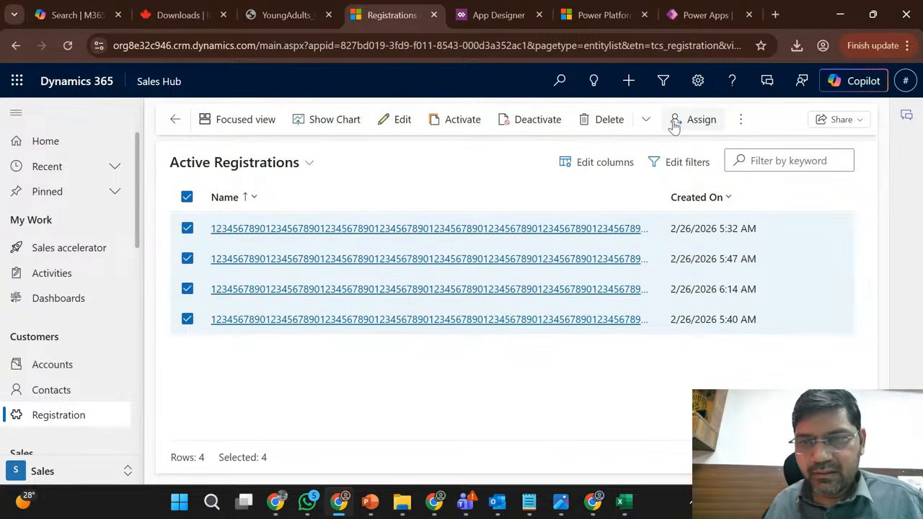
left_click(742, 121)
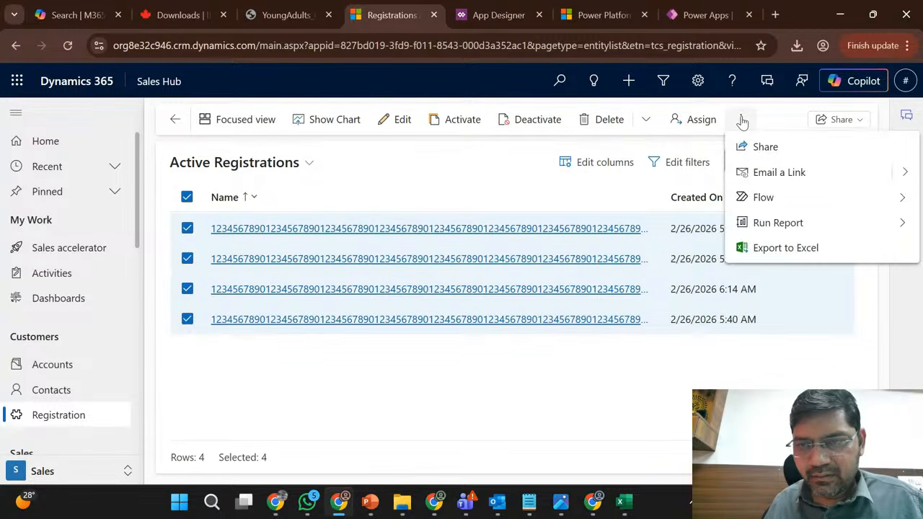
left_click(766, 249)
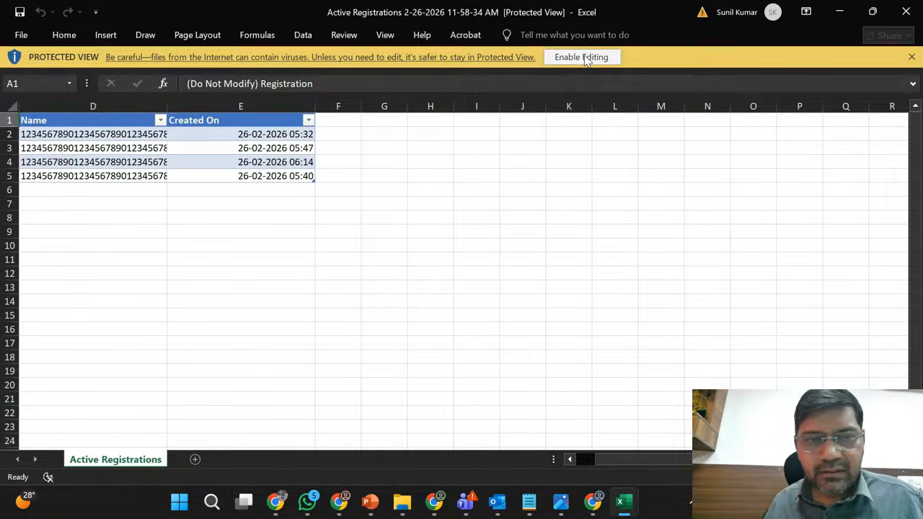
- Enable editing in the new export, fit the Name column to its contents and check the length limit of row 3's Name cell
left_click(590, 57)
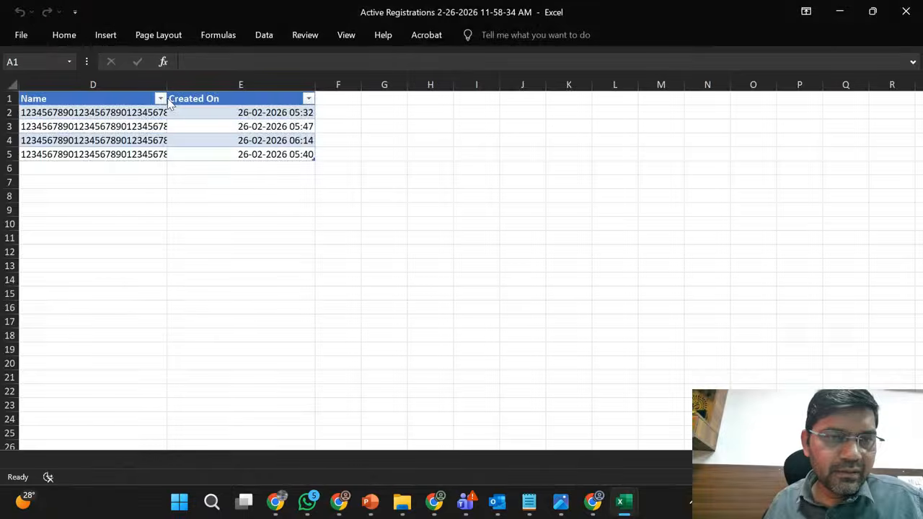
double_click(168, 87)
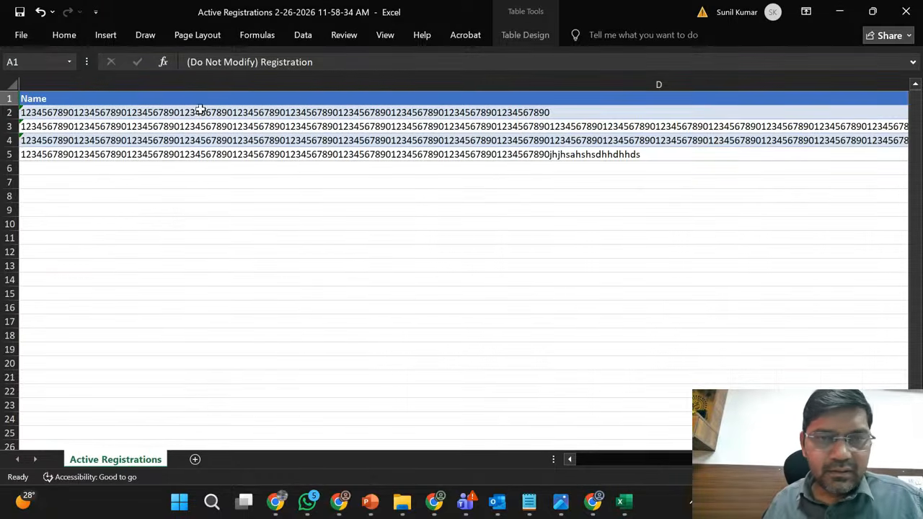
double_click(413, 122)
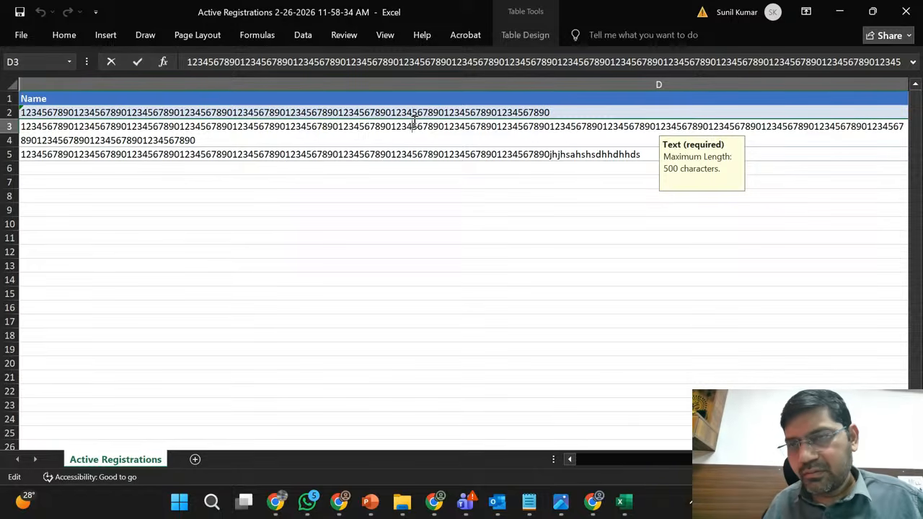
- Close the 11-58-34 AM Active Registrations export without saving its changes and minimize the earlier 11-17-41 AM workbook
left_click(905, 11)
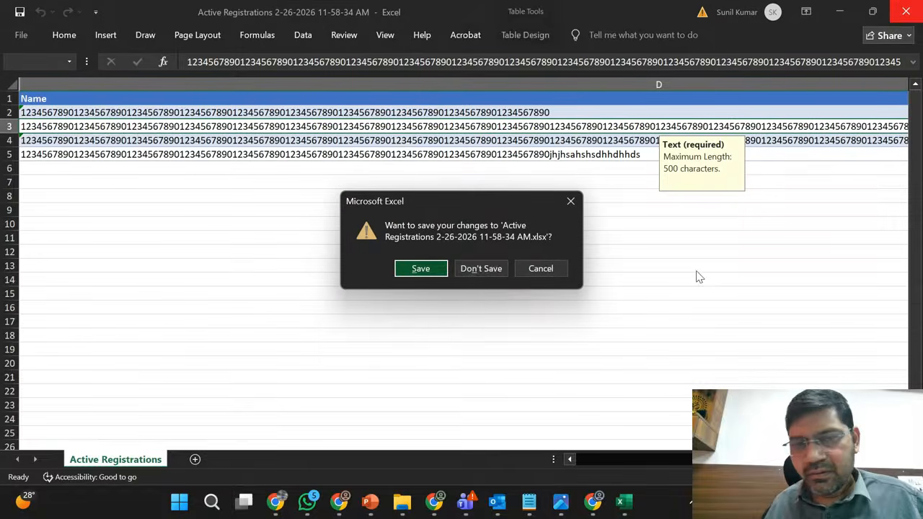
left_click(485, 269)
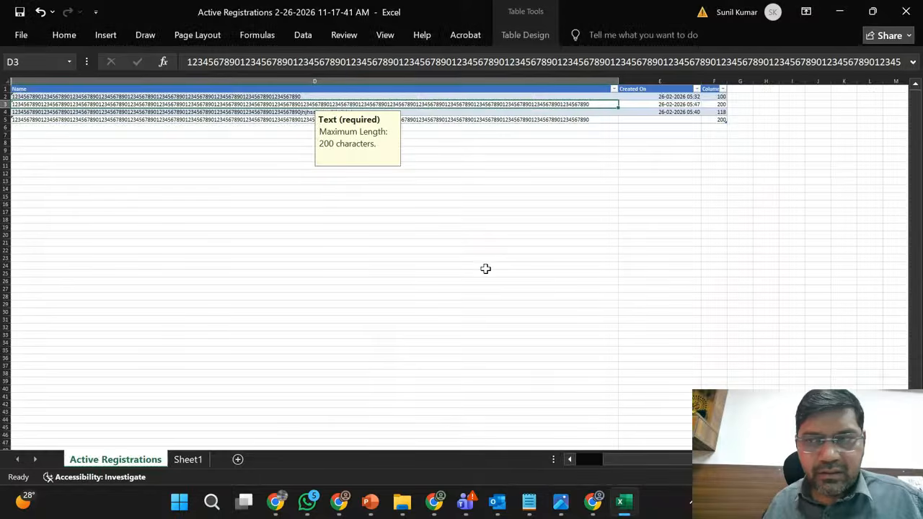
left_click(840, 12)
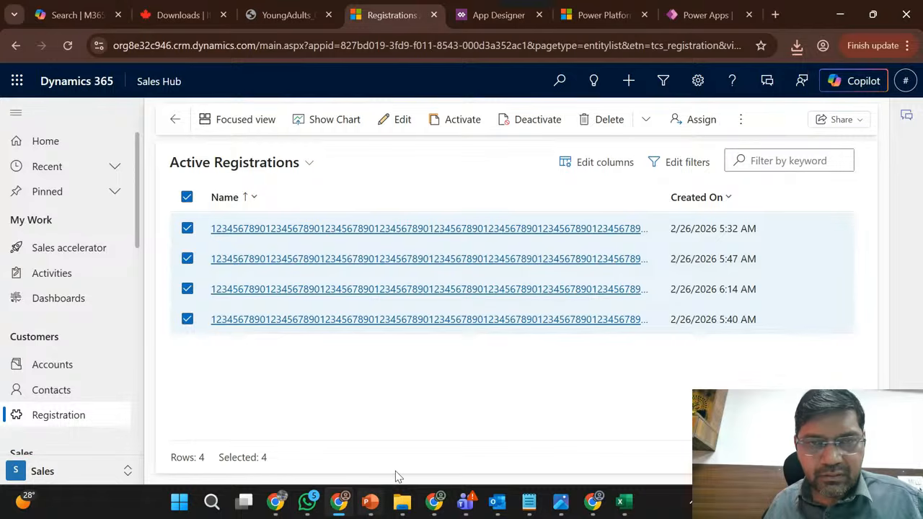
- Switch to the live streaming page in YouTube Studio, look back through the live chat and end the stream
mouse_move(276, 505)
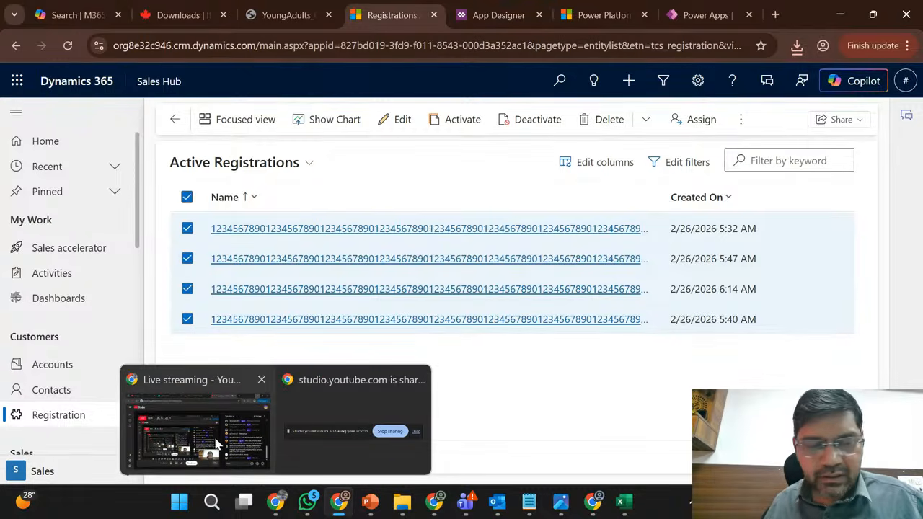
left_click(186, 416)
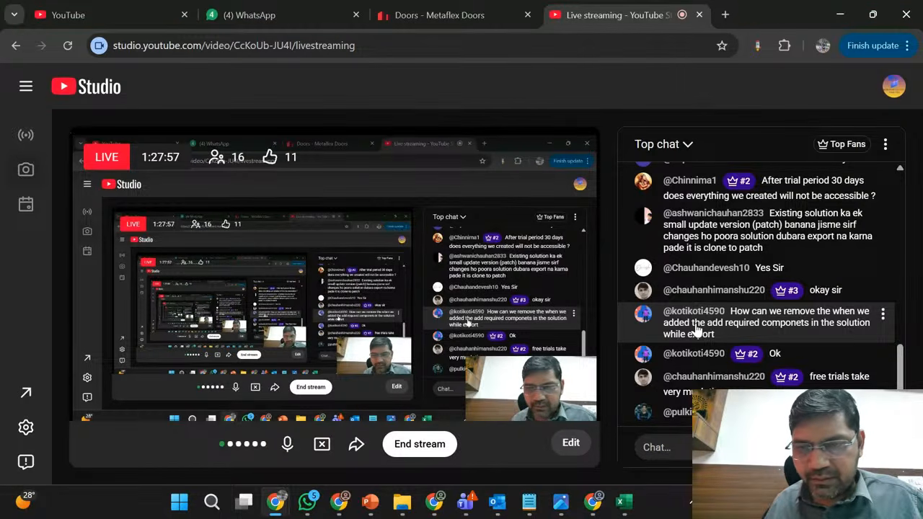
scroll(695, 330, "up", 5)
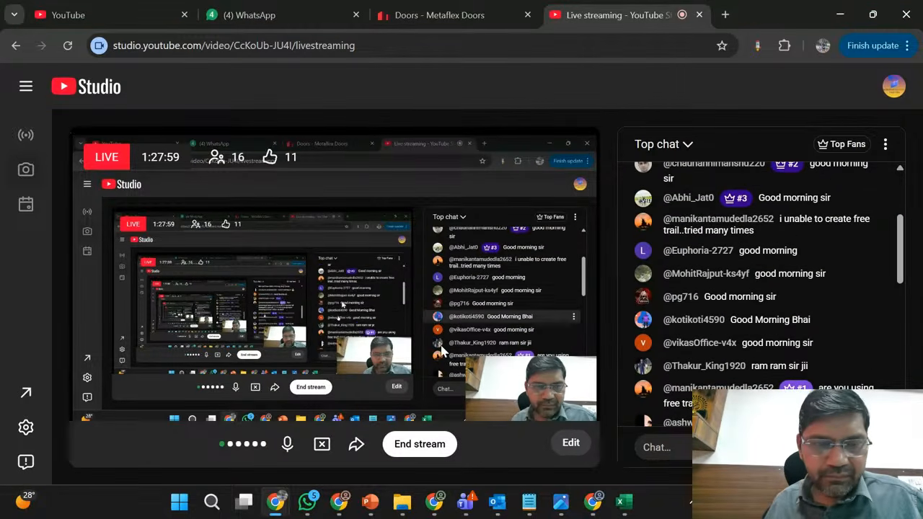
left_click(421, 450)
left_click(586, 331)
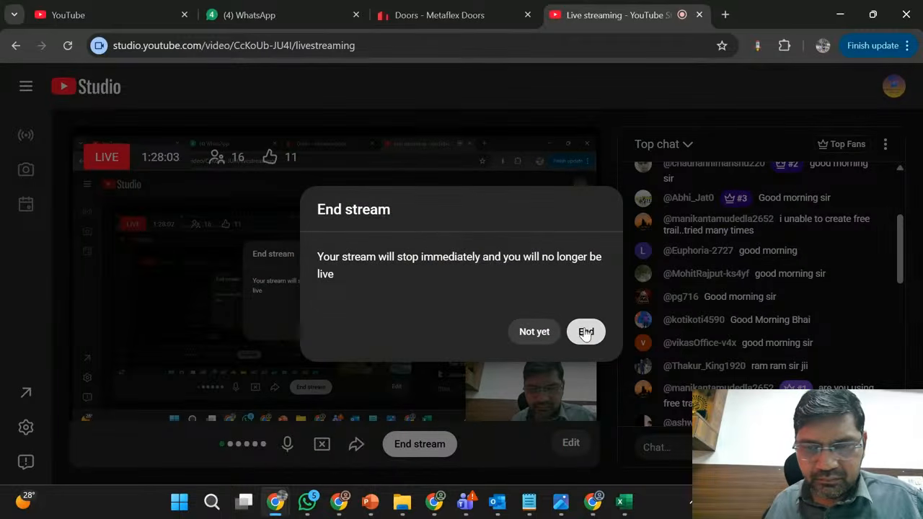